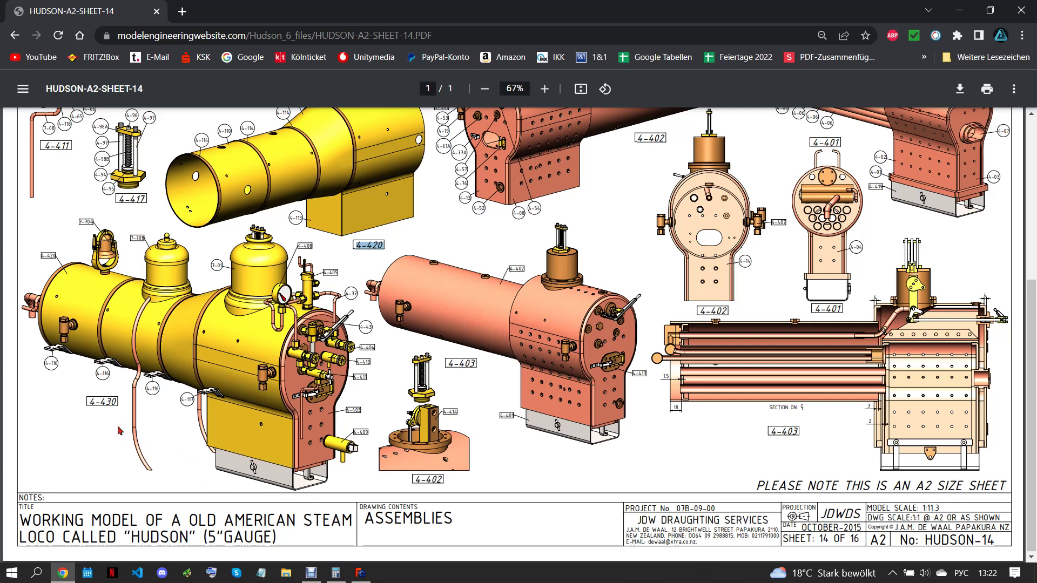
Copy the 4-430 assembly label text from the sheet 14 drawing PDF
left_click_drag(89, 401, 118, 402)
right_click(112, 395)
left_click(186, 421)
left_click(361, 573)
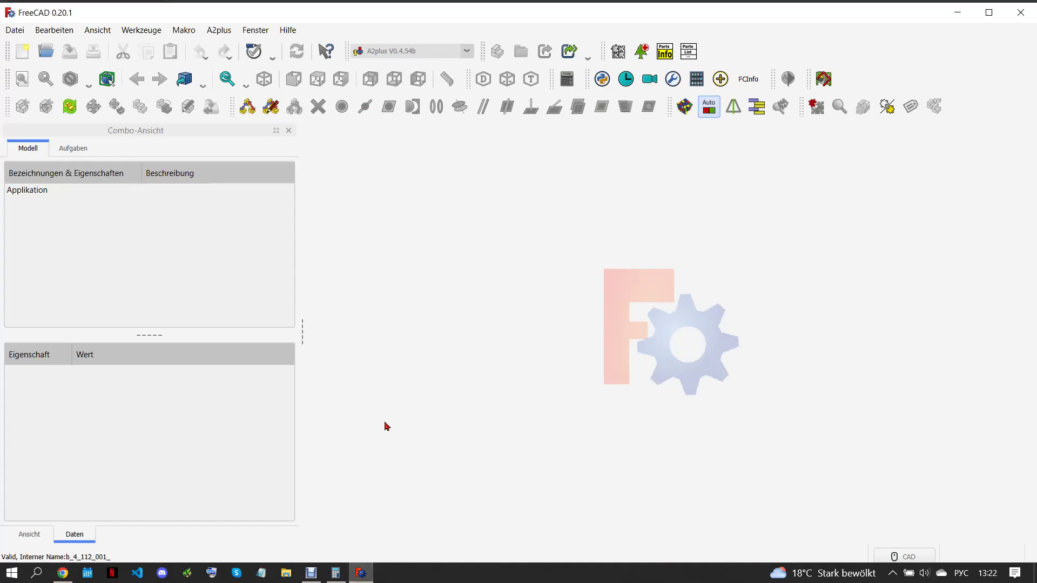
Create a new document and save it as 4-430 in the Assemblys folder
left_click(23, 55)
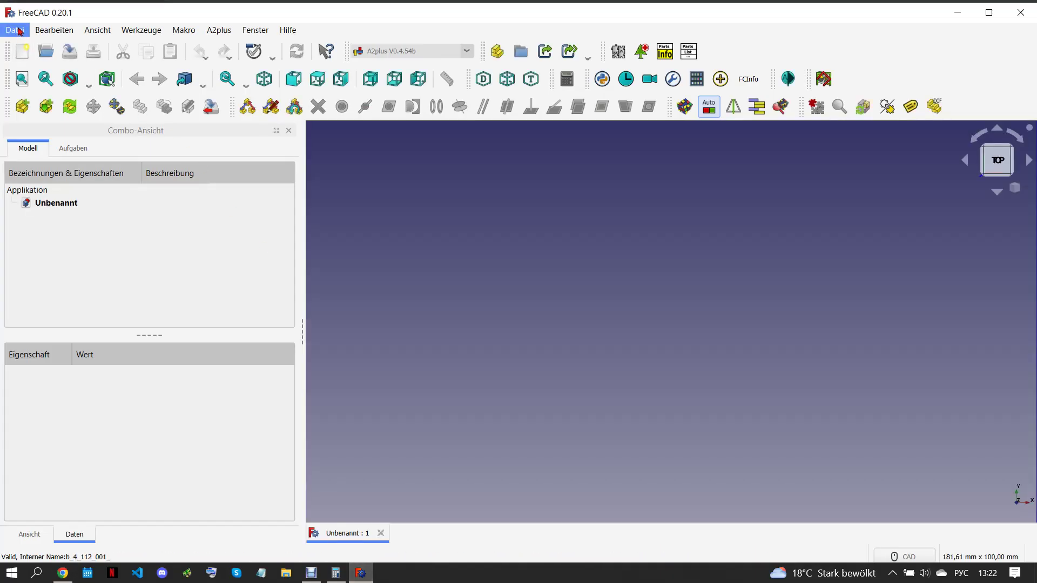
left_click(22, 106)
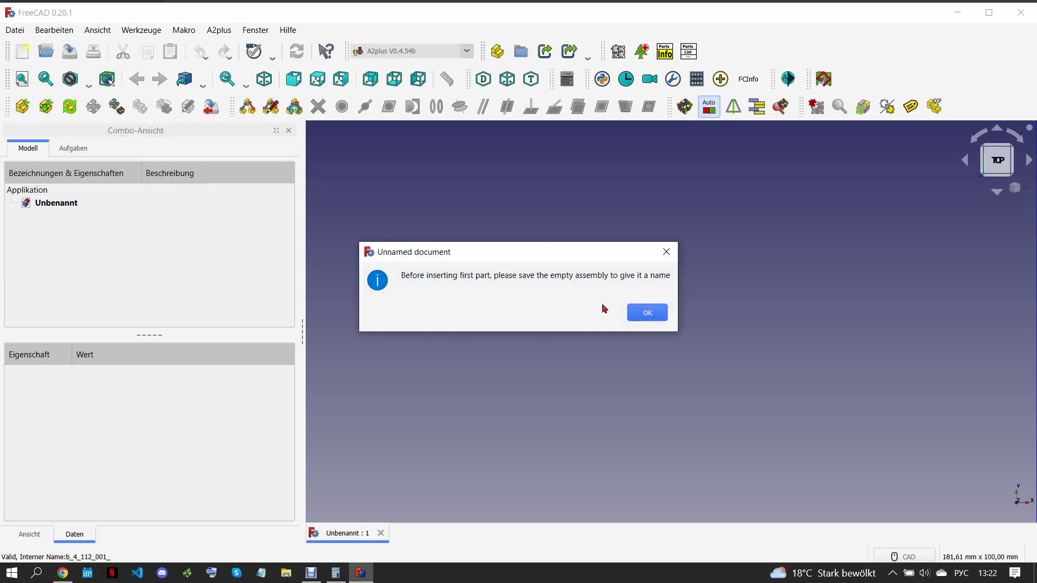
left_click(648, 312)
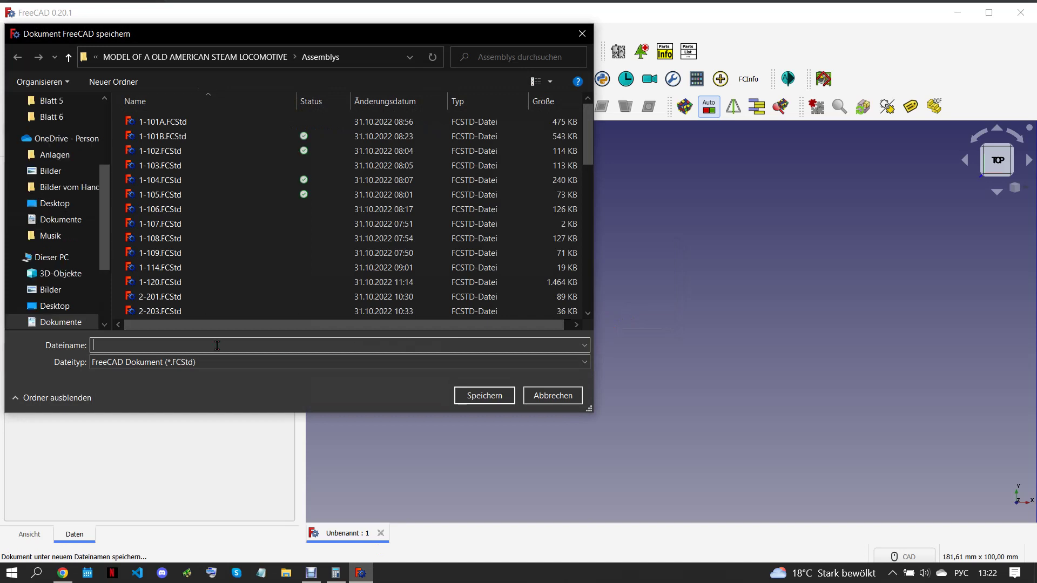
right_click(217, 346)
left_click(233, 395)
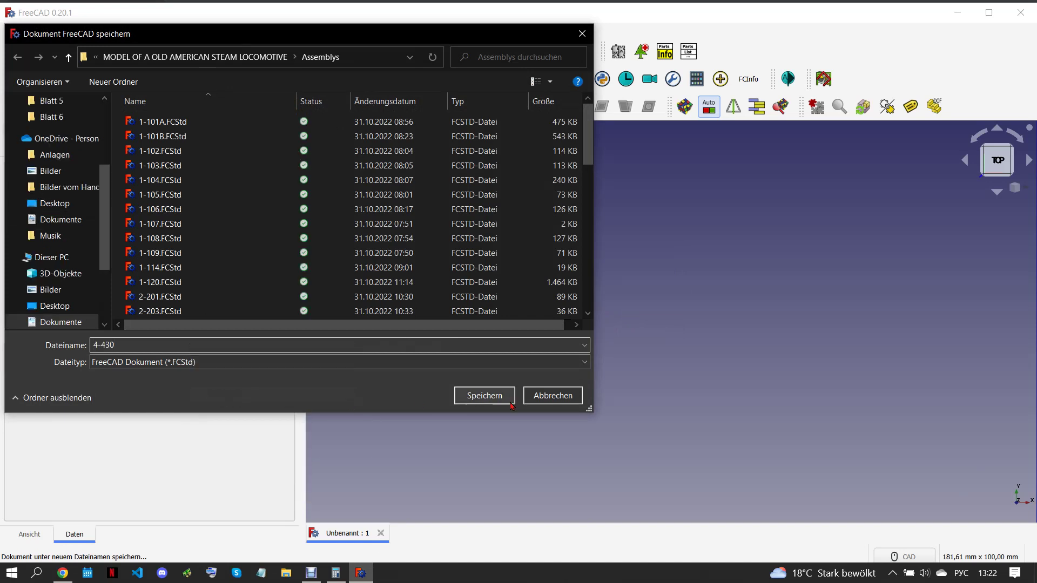
left_click(488, 398)
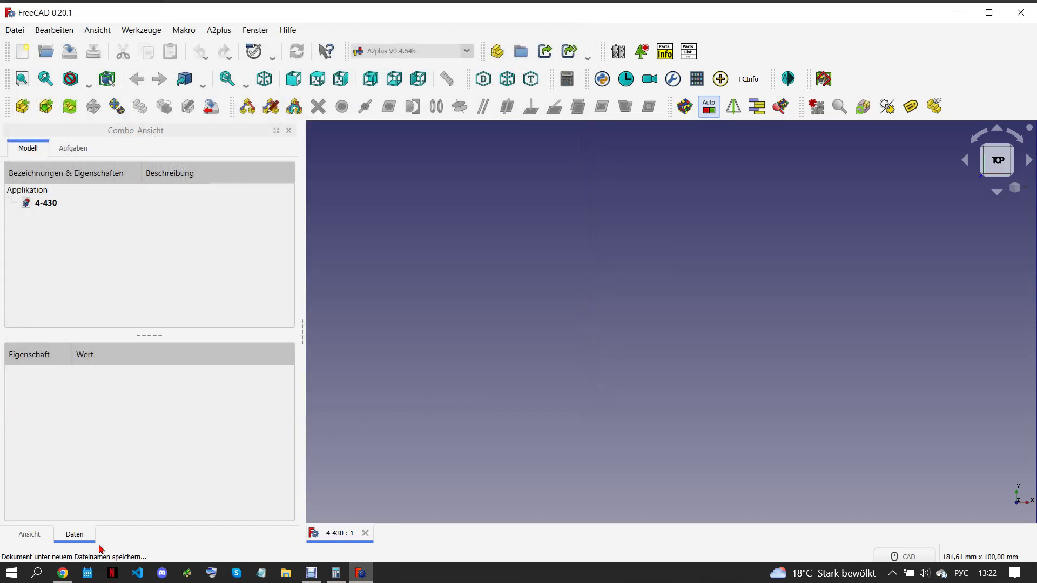
left_click(62, 573)
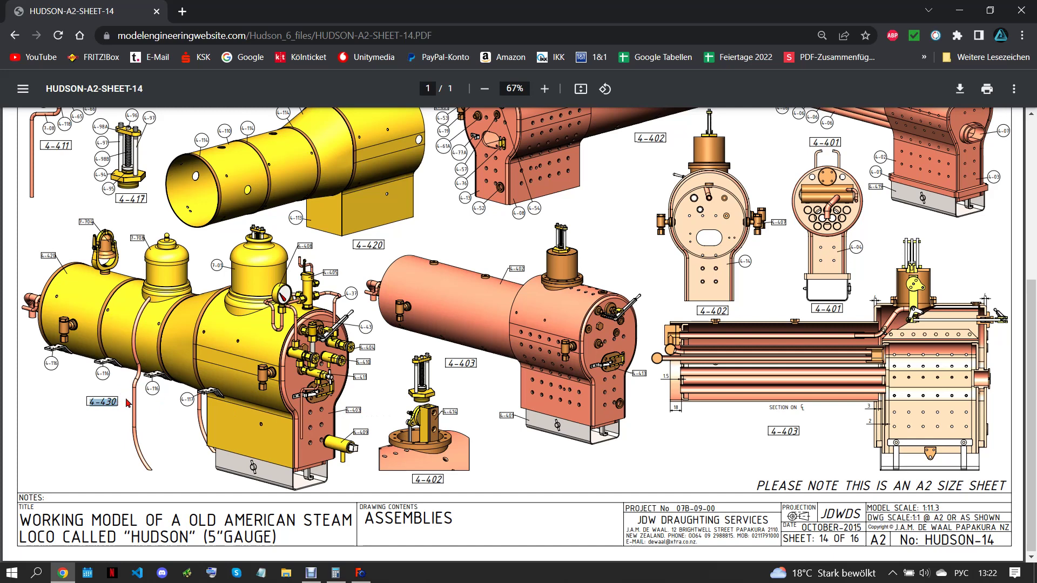
Import the 4-403.FCStd boiler part into the 4-430 assembly
left_click(360, 573)
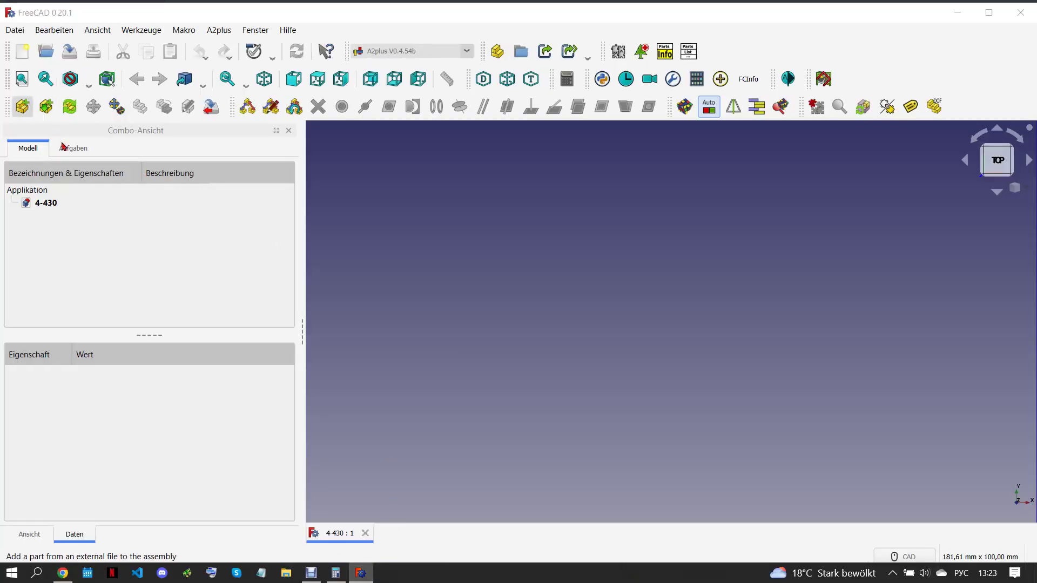
left_click(24, 106)
scroll(221, 209, "down", 8)
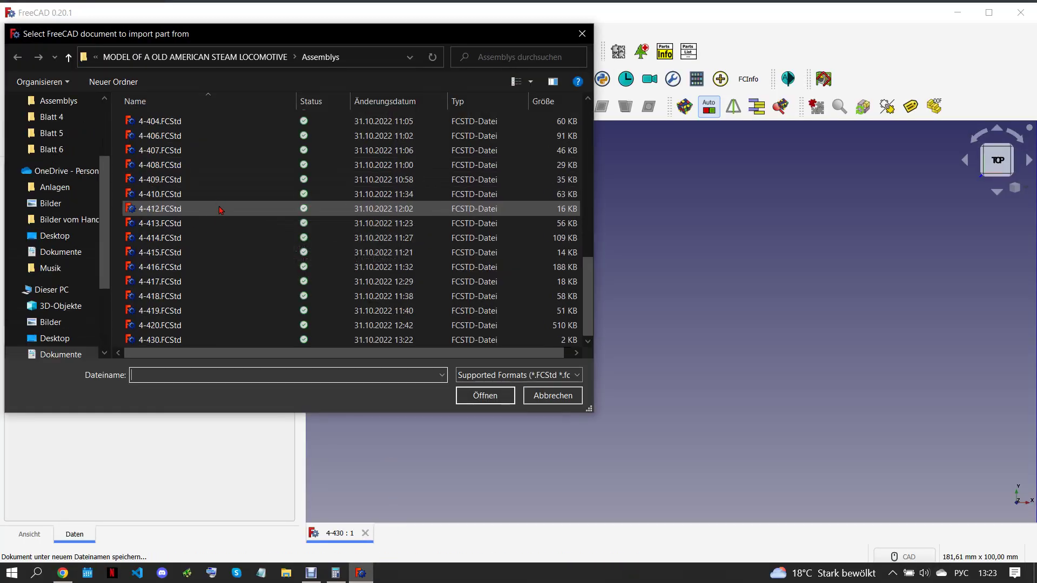
scroll(184, 178, "up", 2)
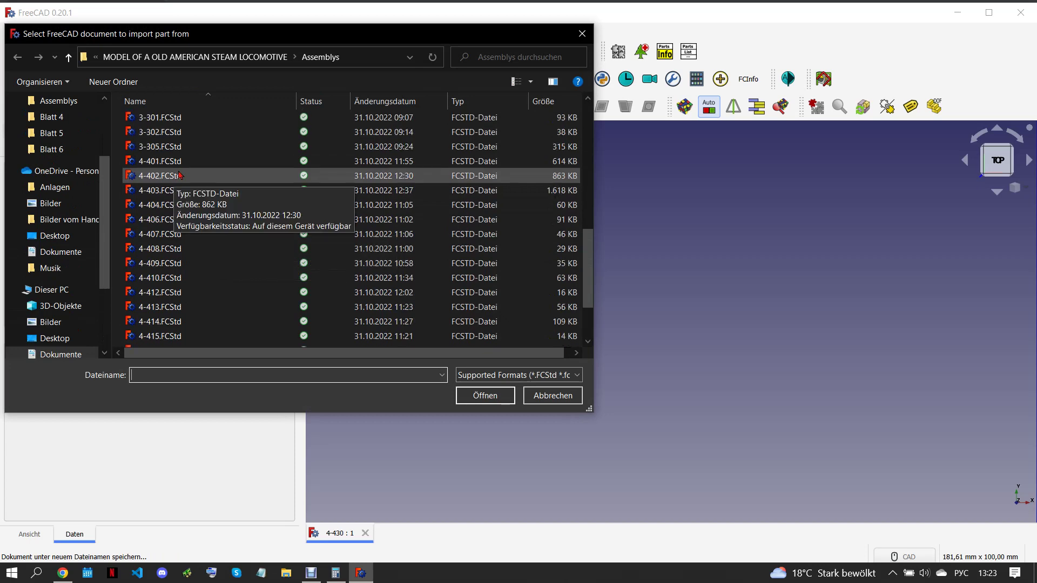
left_click(171, 189)
left_click(485, 396)
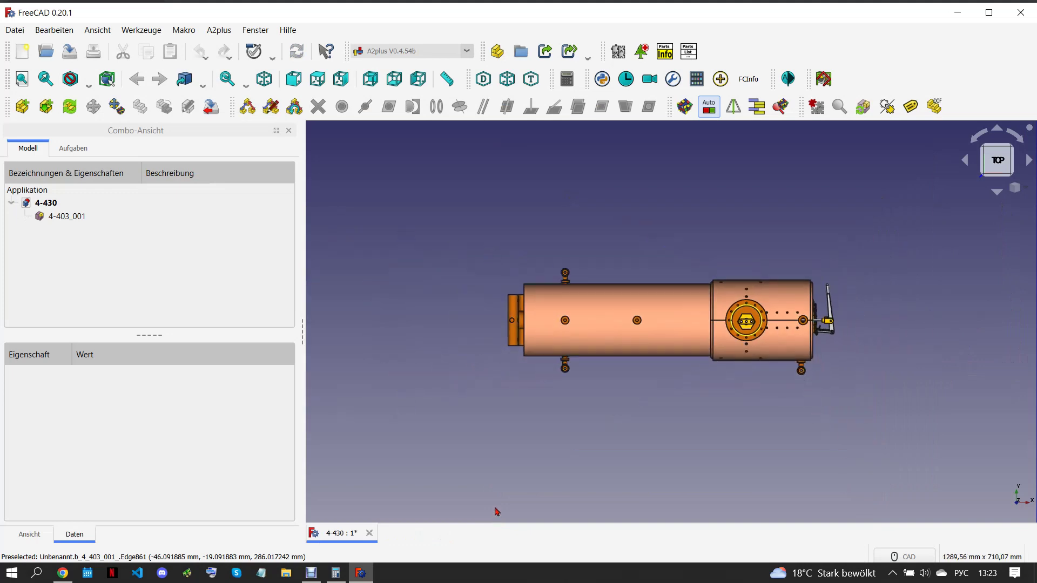
Orbit the boiler and switch the view to perspective projection
middle_click_drag(639, 386, 934, 329)
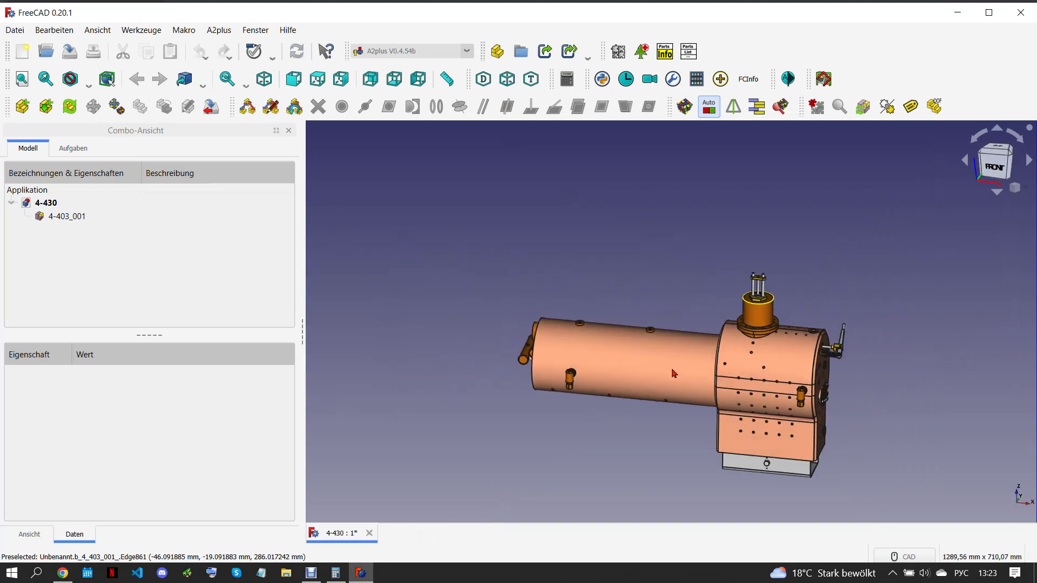
right_click(1019, 190)
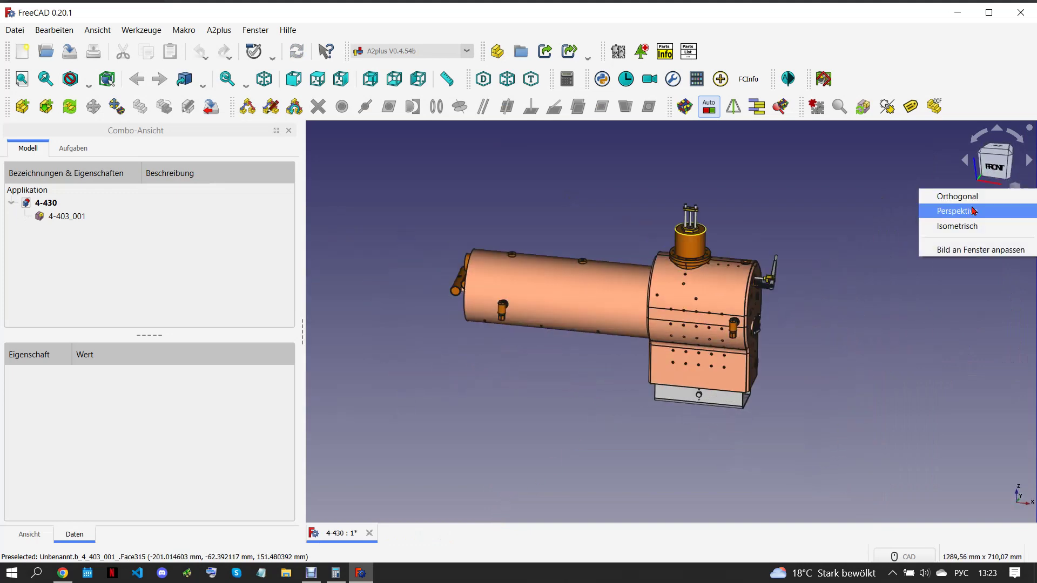
left_click(964, 210)
middle_click_drag(592, 389, 551, 382)
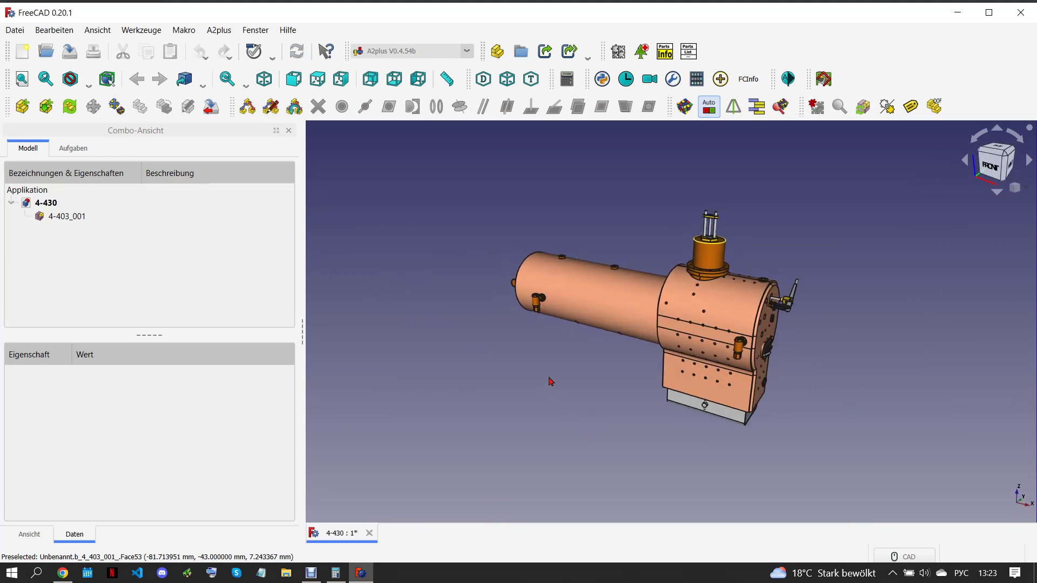
left_click(23, 107)
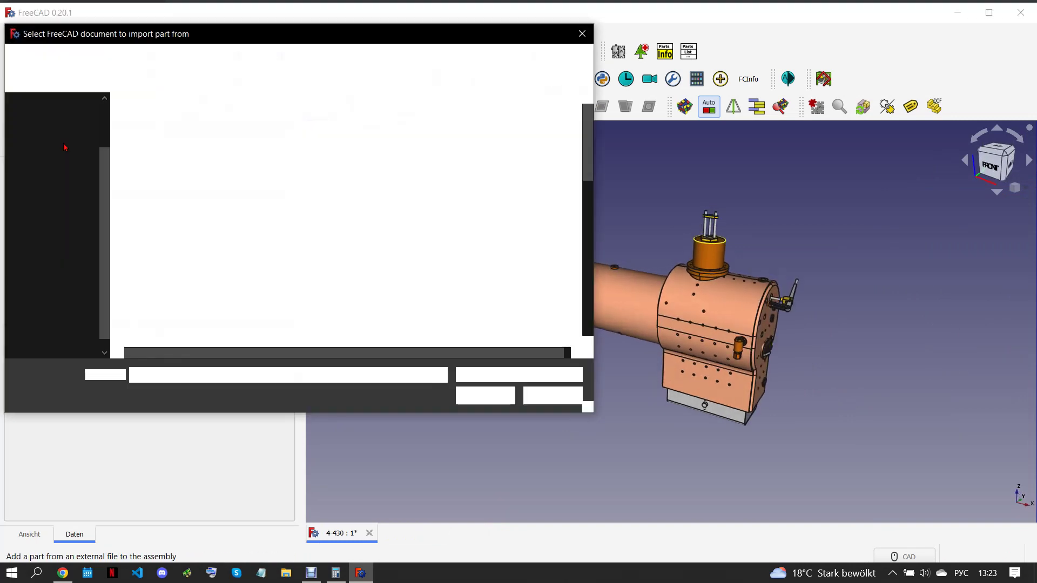
Check the drawing, then import the 4-420.FCStd part beside the boiler
scroll(194, 259, "down", 4)
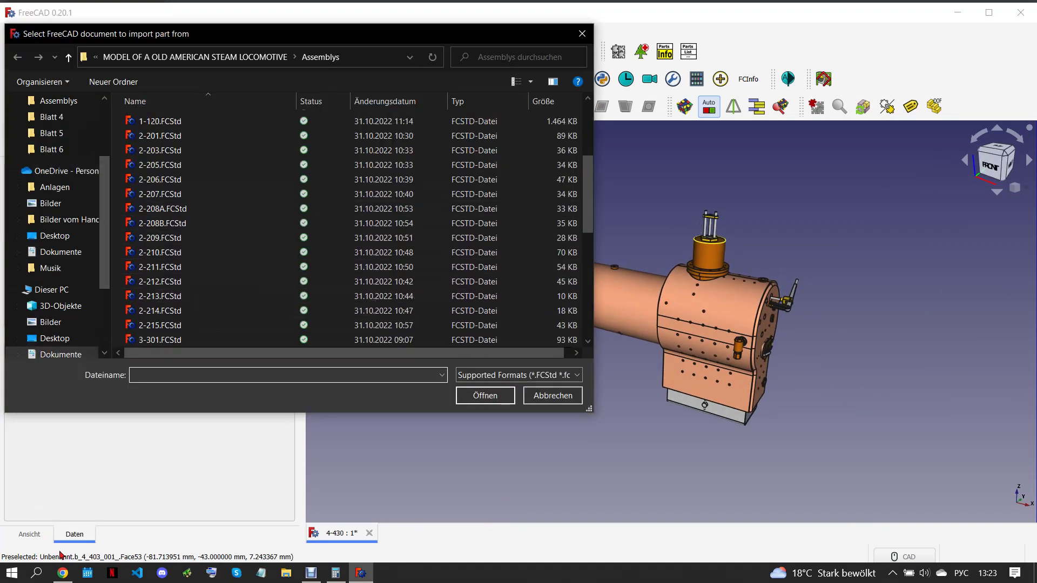
left_click(64, 575)
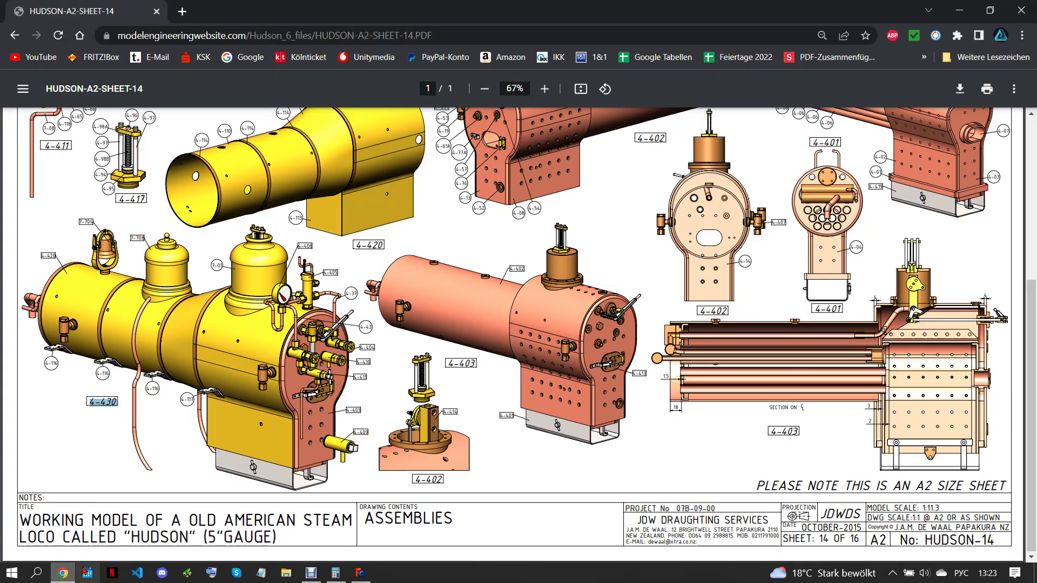
left_click(370, 573)
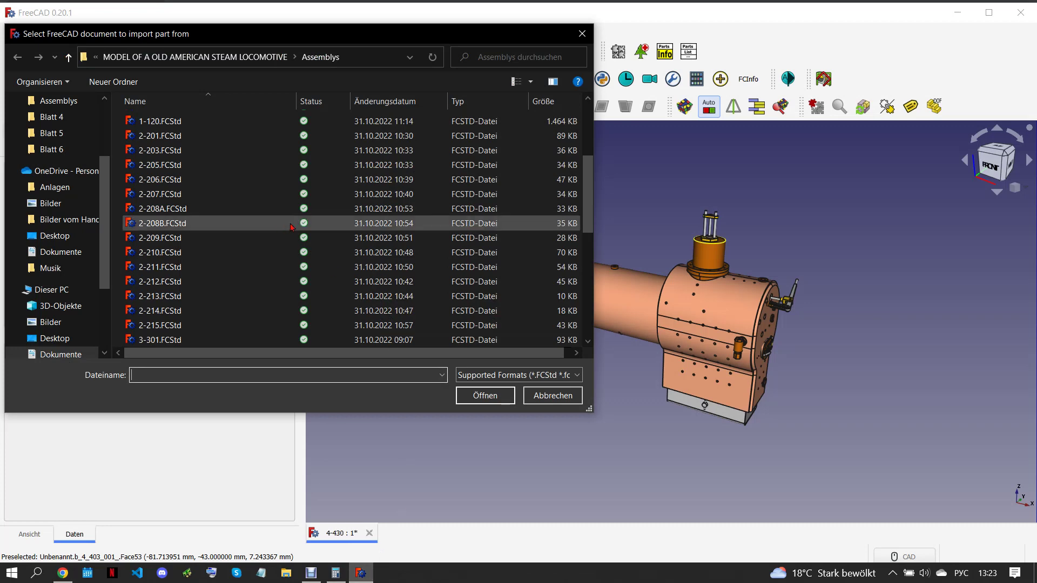
scroll(241, 262, "down", 10)
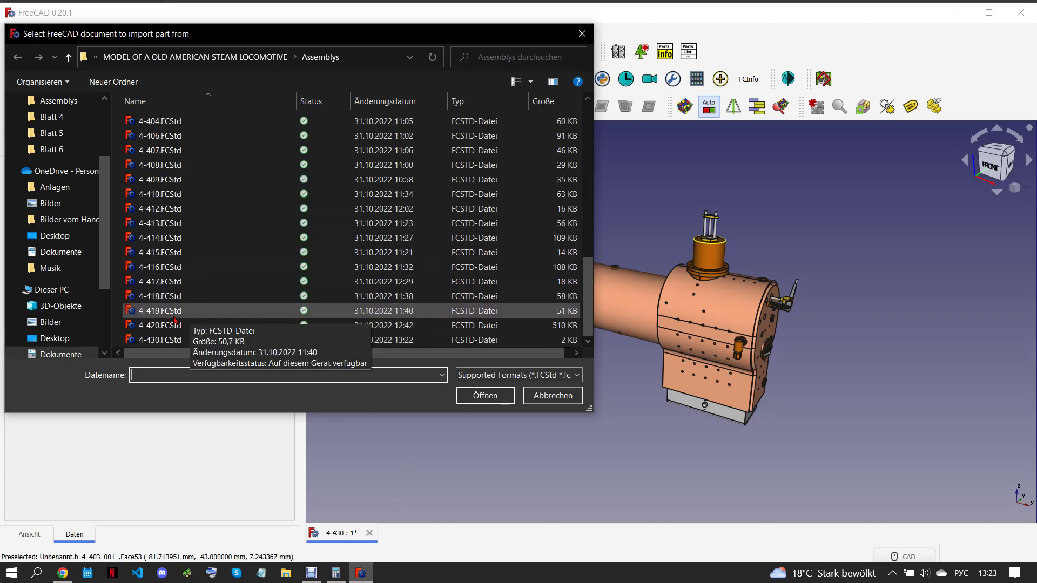
left_click(221, 325)
left_click(485, 396)
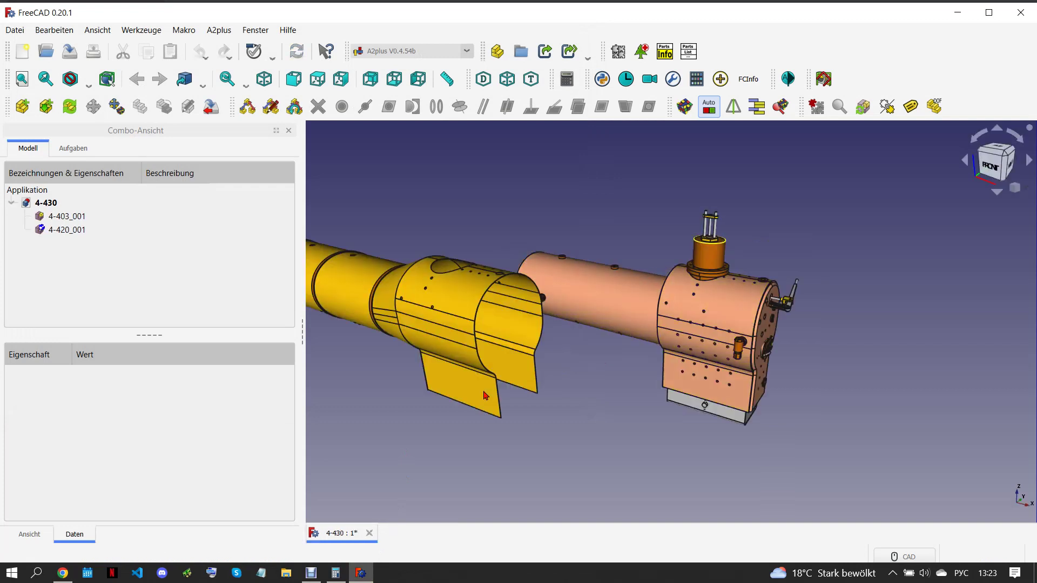
left_click(574, 458)
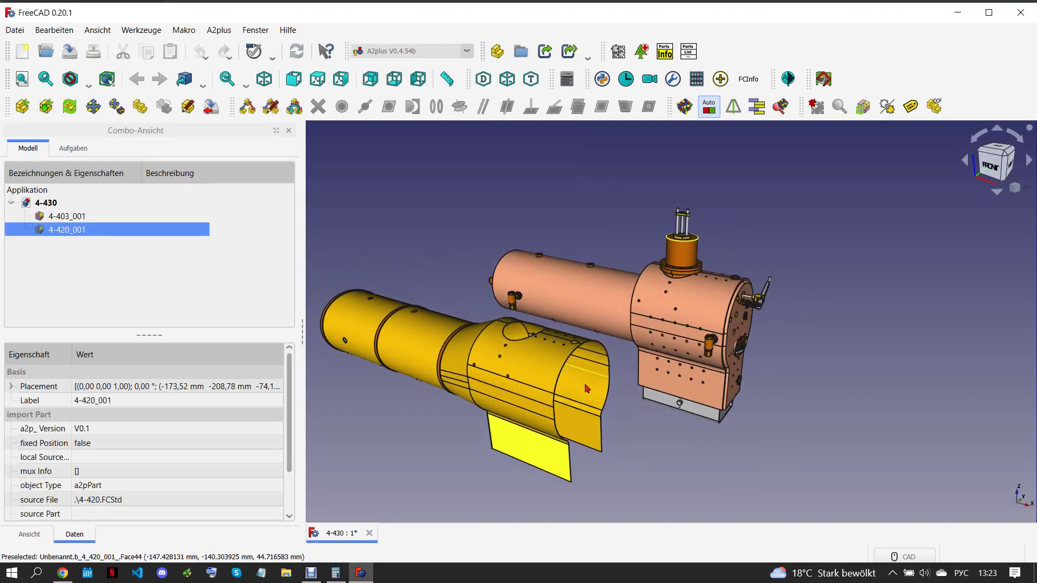
Add an axis-coincident constraint making the yellow 4-420 part coaxial with the boiler
scroll(506, 329, "up", 5)
scroll(506, 329, "up", 2)
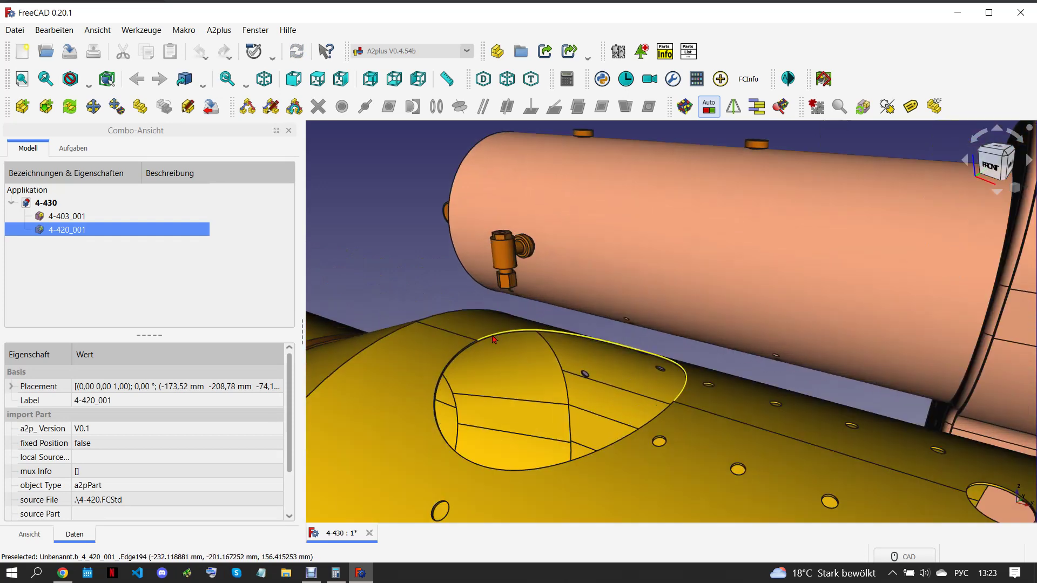
scroll(487, 340, "up", 2)
scroll(487, 362, "down", 3)
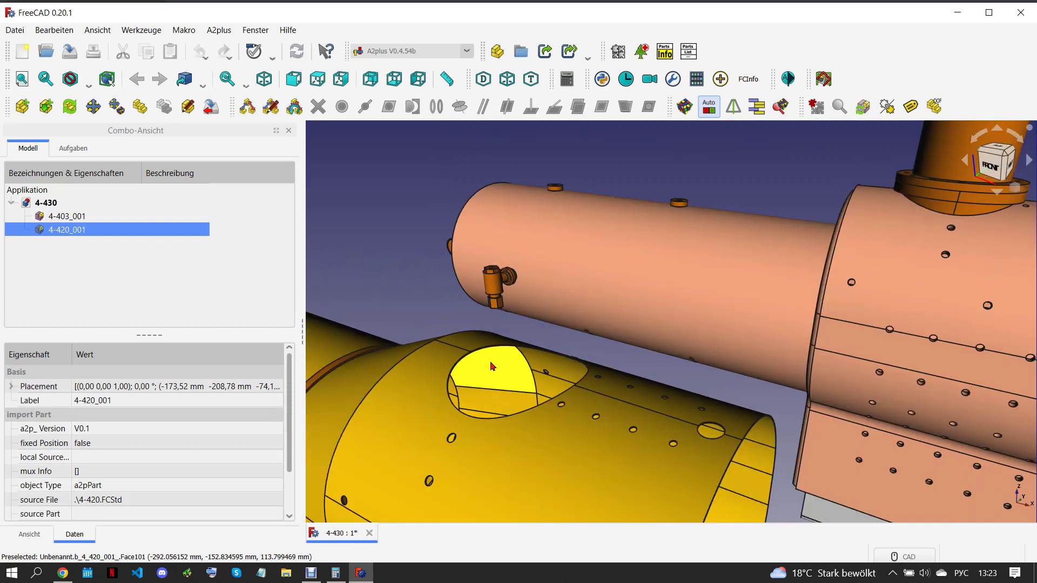
scroll(495, 372, "down", 2)
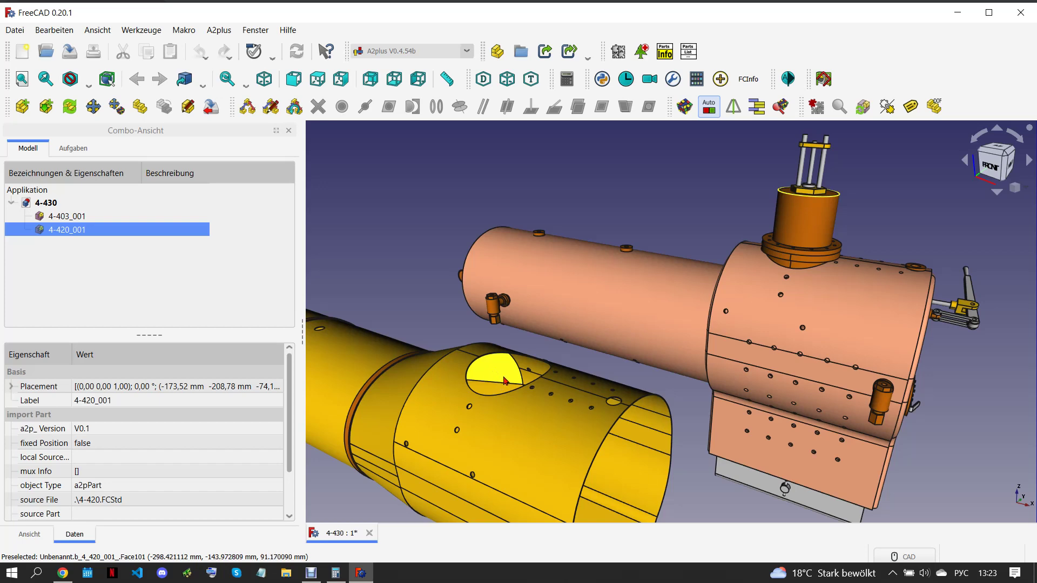
scroll(534, 387, "up", 1)
scroll(534, 384, "up", 1)
scroll(534, 378, "up", 1)
scroll(534, 373, "up", 1)
scroll(524, 372, "up", 1)
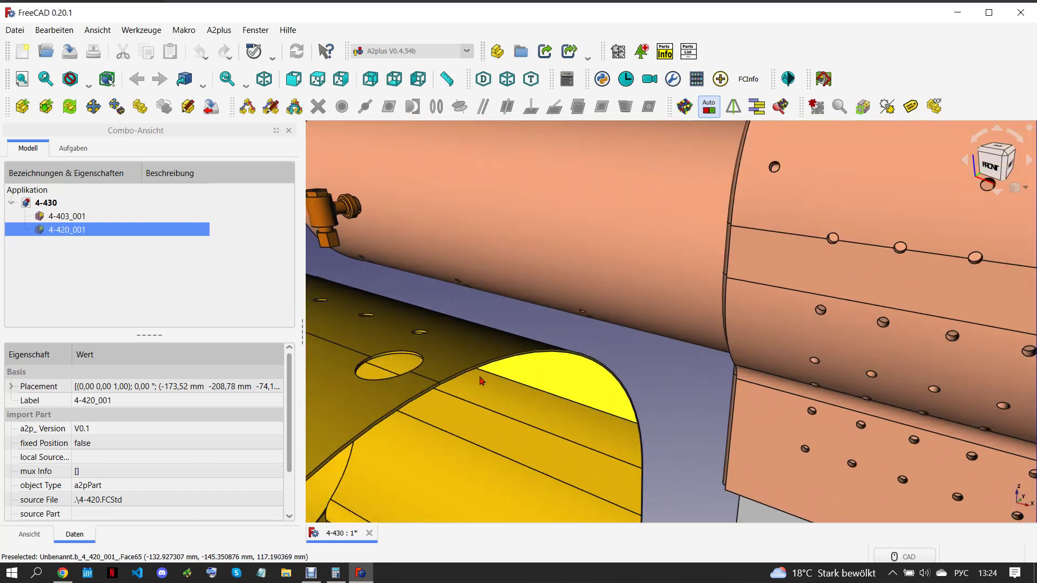
scroll(459, 388, "up", 1)
scroll(462, 387, "down", 2)
left_click(583, 384)
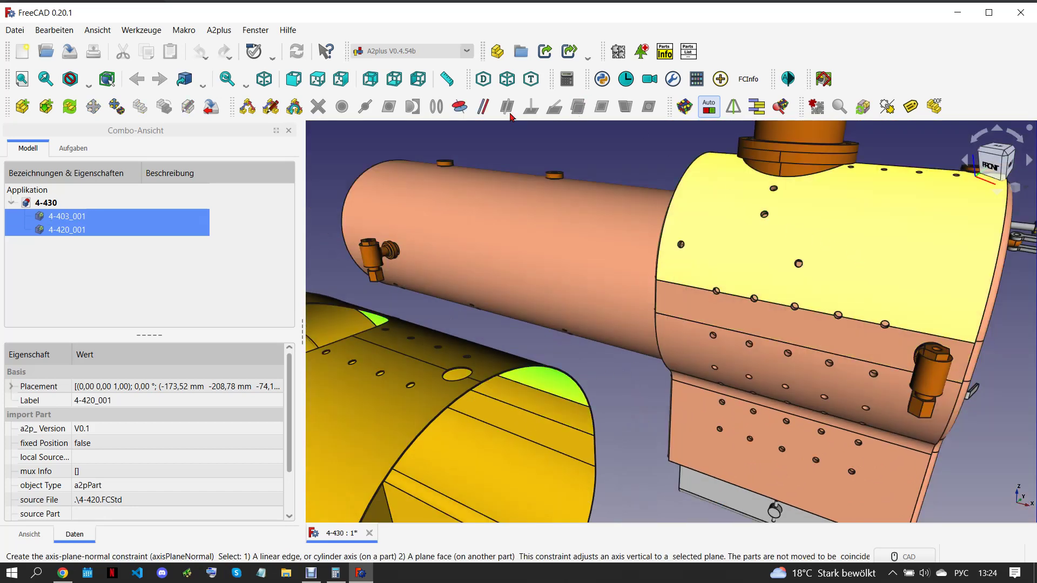
left_click(460, 106)
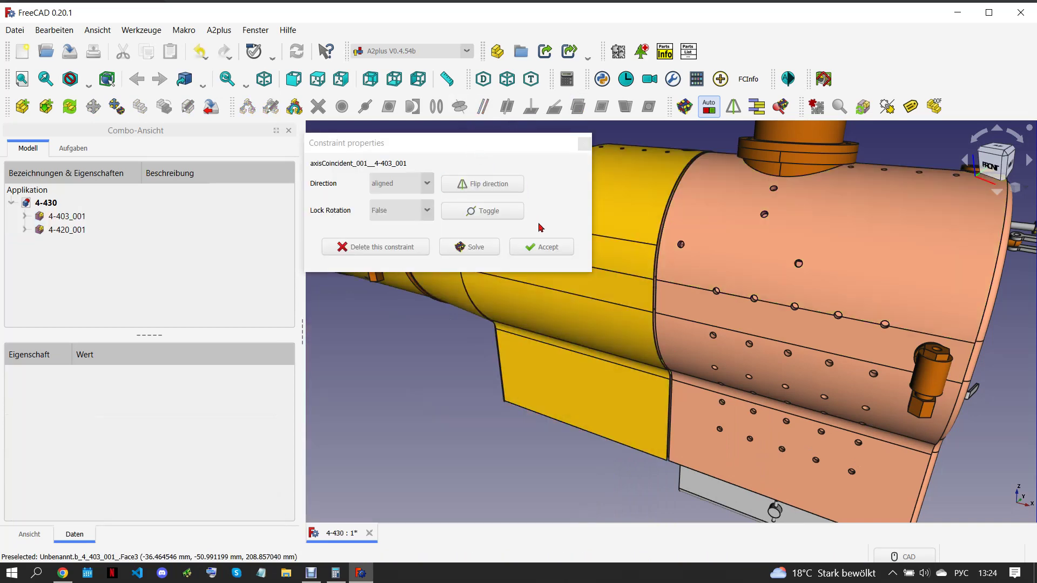
left_click(540, 246)
Fit the whole assembly in view and select the 4-420_001 shell
scroll(587, 313, "down", 3)
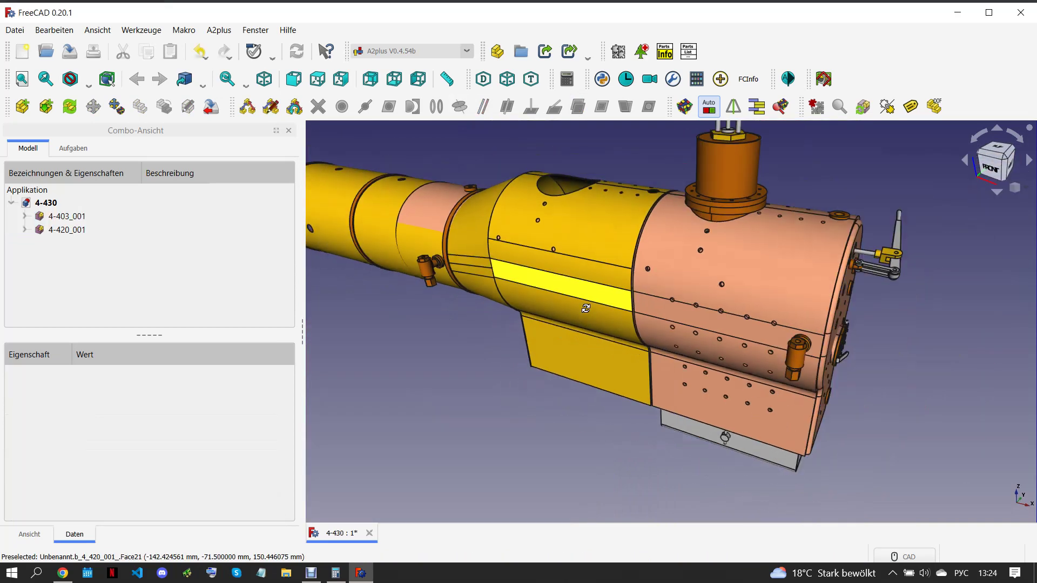
scroll(587, 312, "down", 2)
left_click(420, 256)
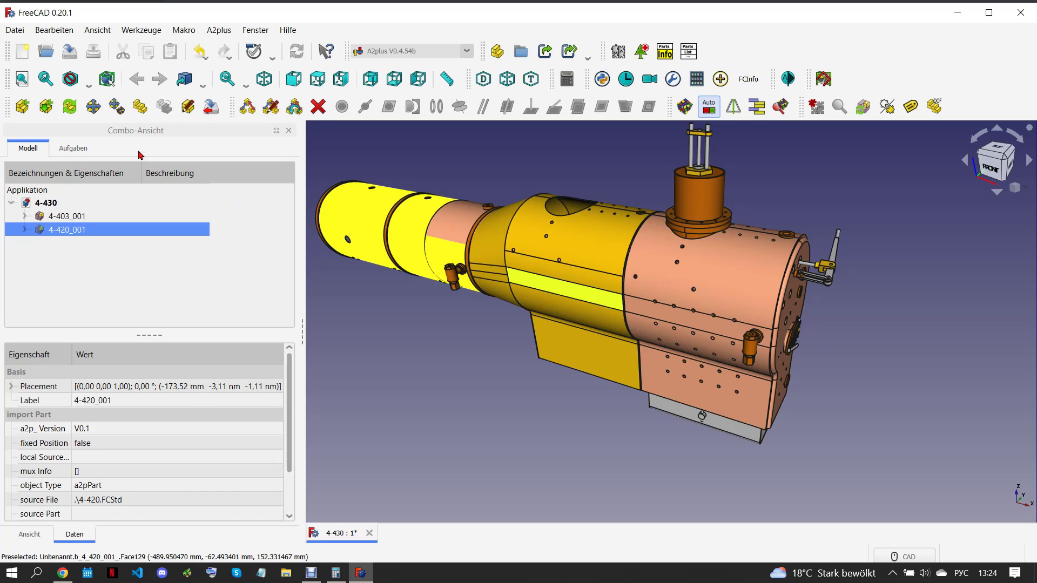
left_click(92, 107)
Slide the 4-420_001 shell along the boiler's length and raise it slightly
mouse_move(694, 389)
left_mouse_down()
mouse_move(835, 415)
mouse_move(821, 417)
left_mouse_up()
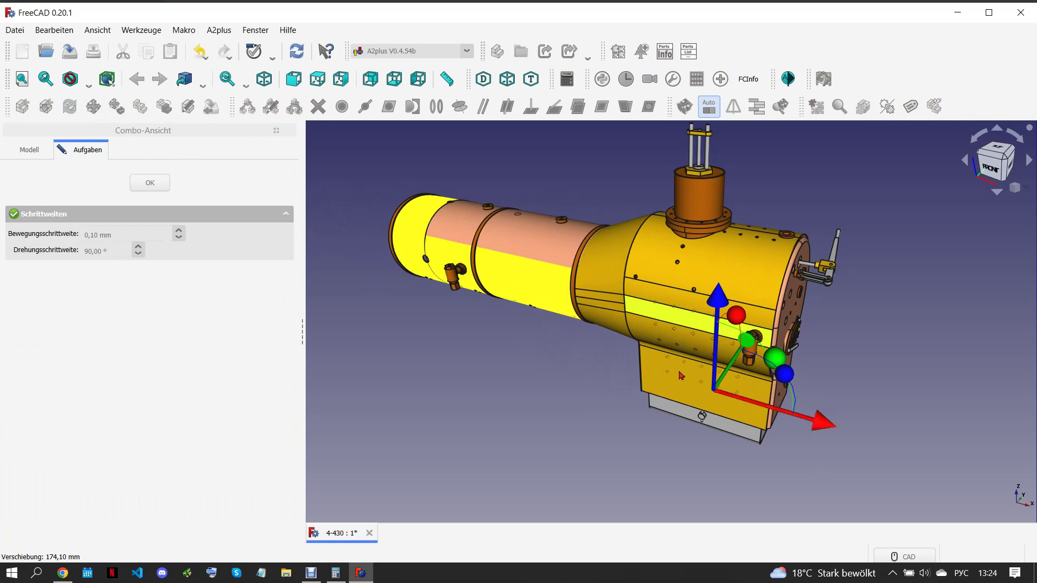
key("1")
scroll(732, 359, "up", 2)
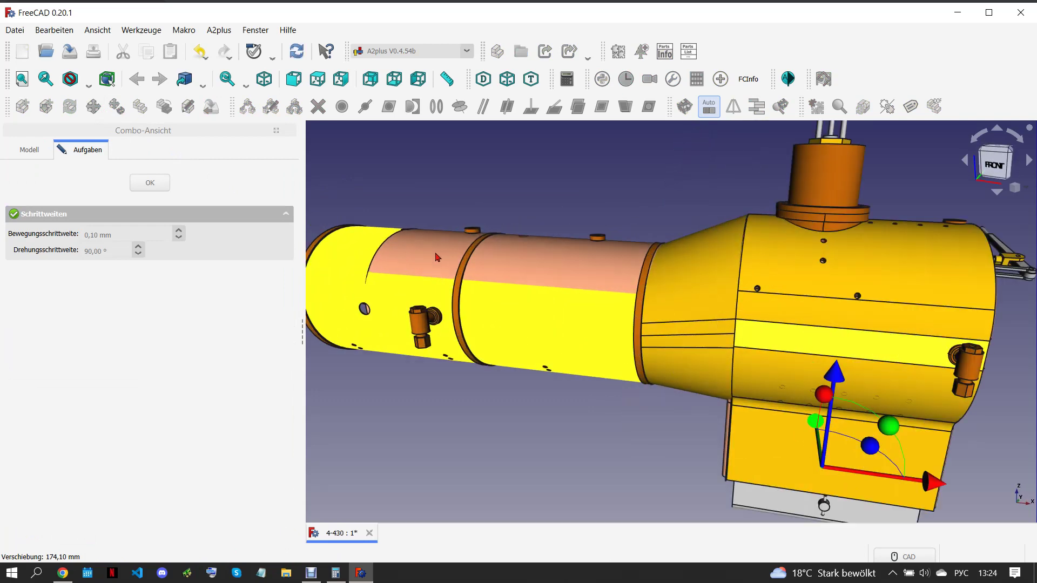
left_click_drag(832, 380, 835, 381)
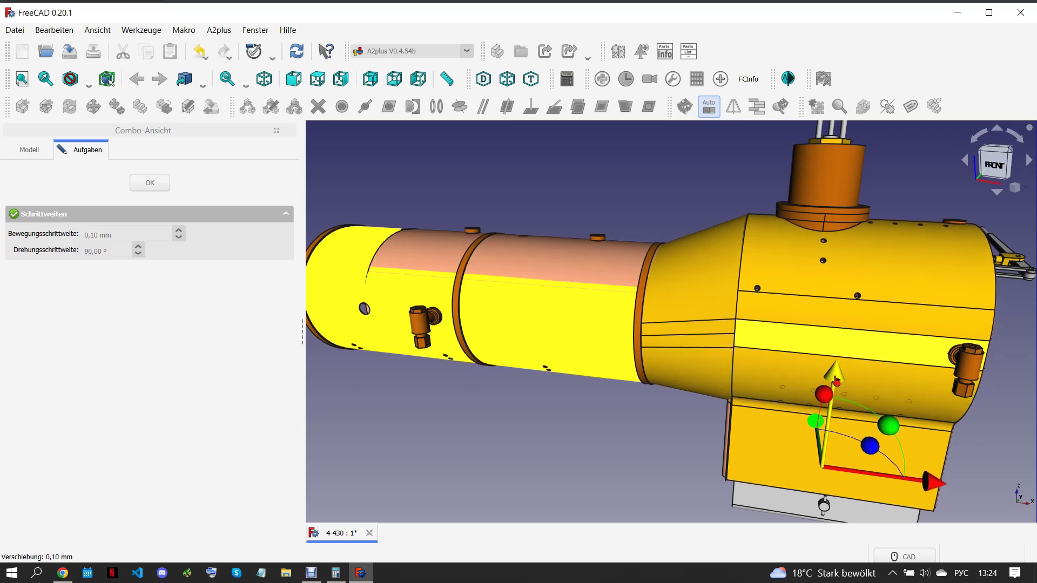
scroll(836, 378, "down", 2)
scroll(837, 368, "up", 1)
scroll(838, 358, "up", 3)
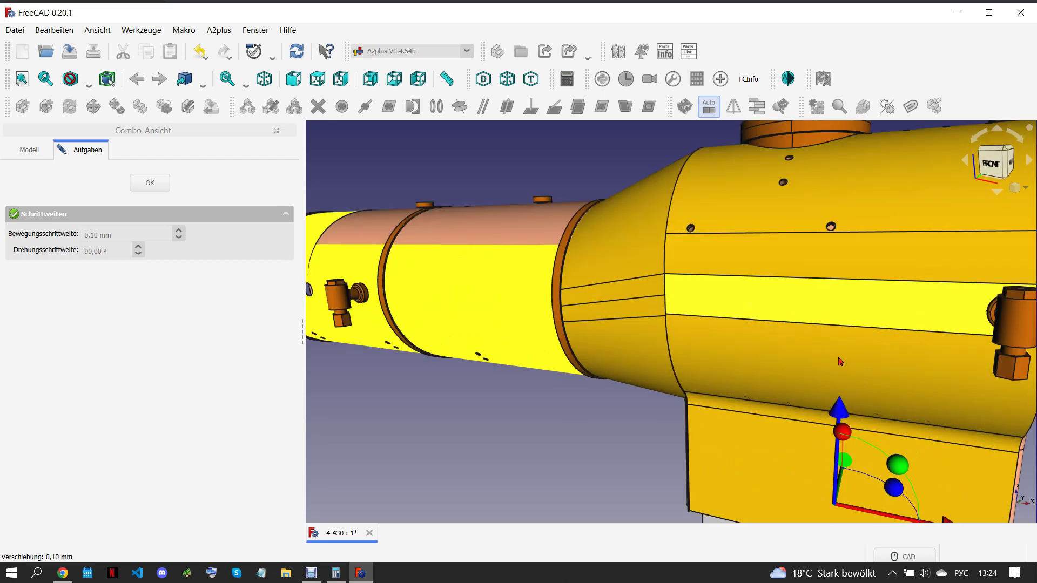
left_click_drag(841, 411, 840, 413)
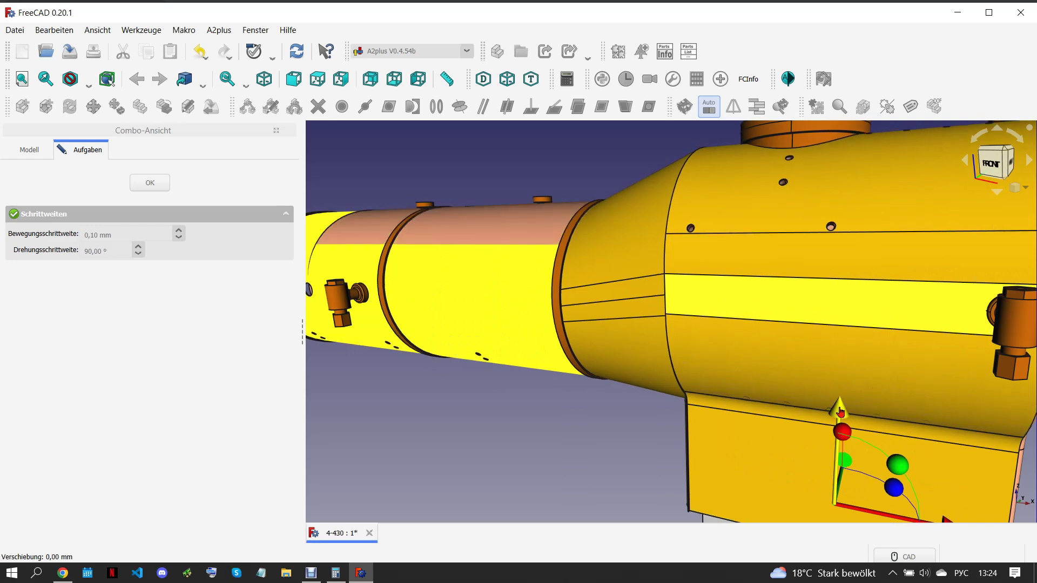
Fine-tune the shell's vertical position over the boiler barrel and finish the move
scroll(840, 413, "down", 5)
mouse_move(840, 412)
middle_mouse_down()
mouse_move(836, 394)
mouse_move(751, 338)
mouse_move(719, 339)
mouse_move(736, 341)
middle_mouse_up()
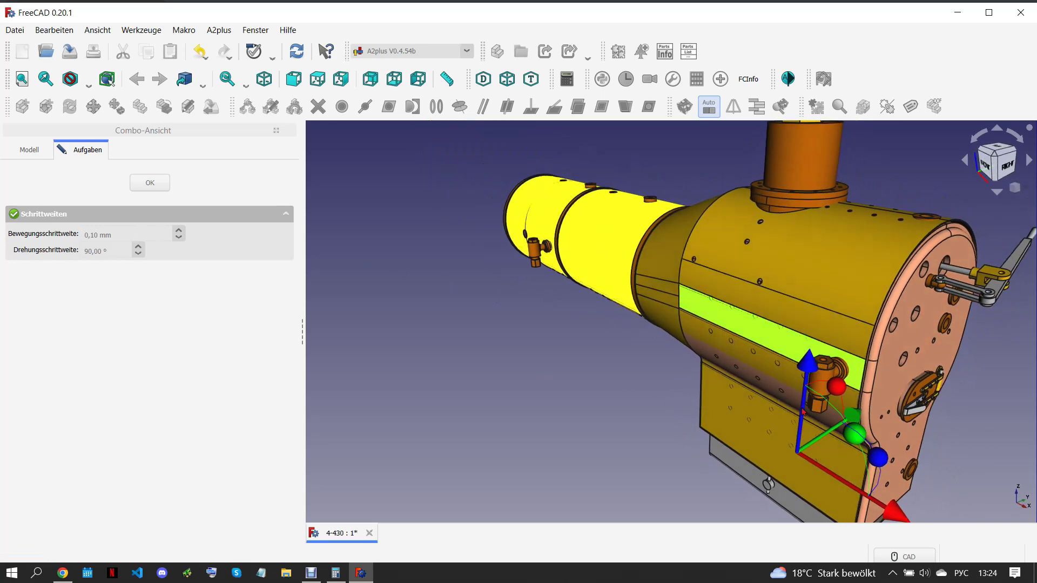
scroll(816, 398, "up", 1)
left_click_drag(803, 380, 805, 382)
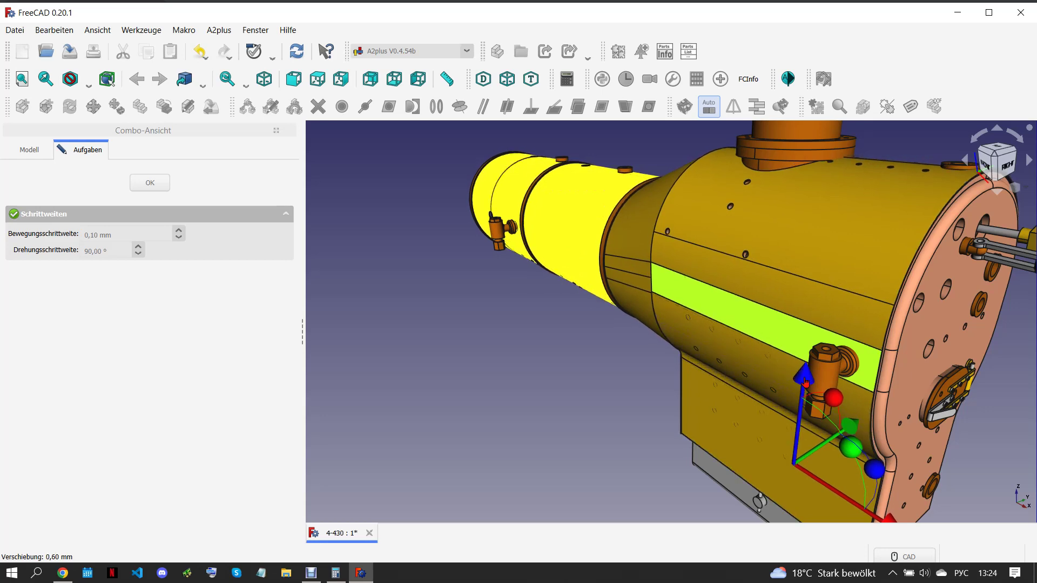
scroll(613, 421, "down", 3)
mouse_move(612, 422)
middle_mouse_down()
mouse_move(688, 382)
mouse_move(713, 393)
middle_mouse_up()
scroll(713, 393, "down", 3)
scroll(713, 394, "up", 3)
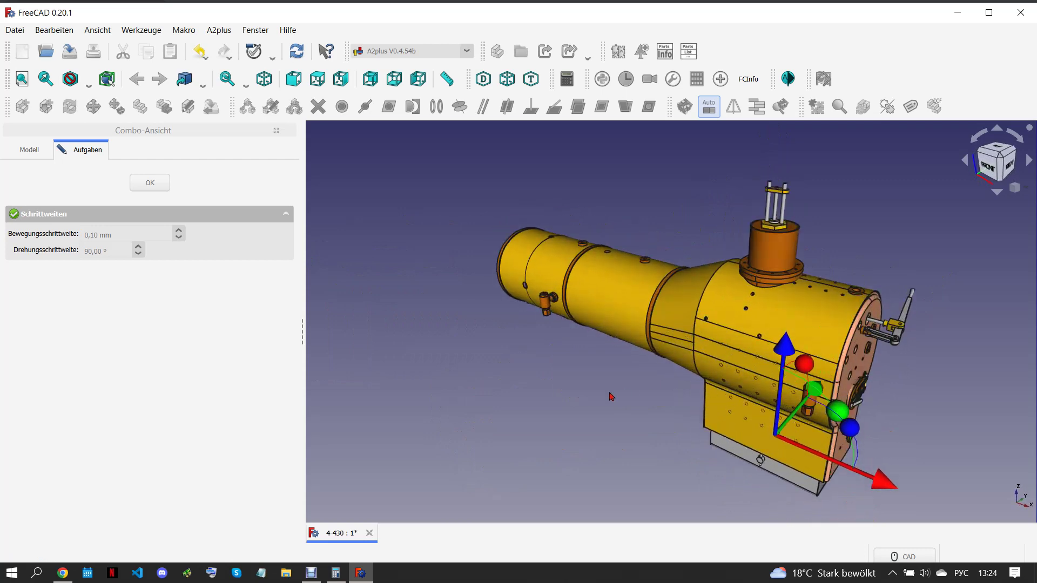
left_click(149, 183)
mouse_move(492, 358)
middle_mouse_down()
mouse_move(390, 367)
mouse_move(638, 370)
middle_mouse_up()
scroll(390, 367, "down", 3)
Set the 4-420_001 shell's fixed Position property to true
scroll(614, 367, "up", 2)
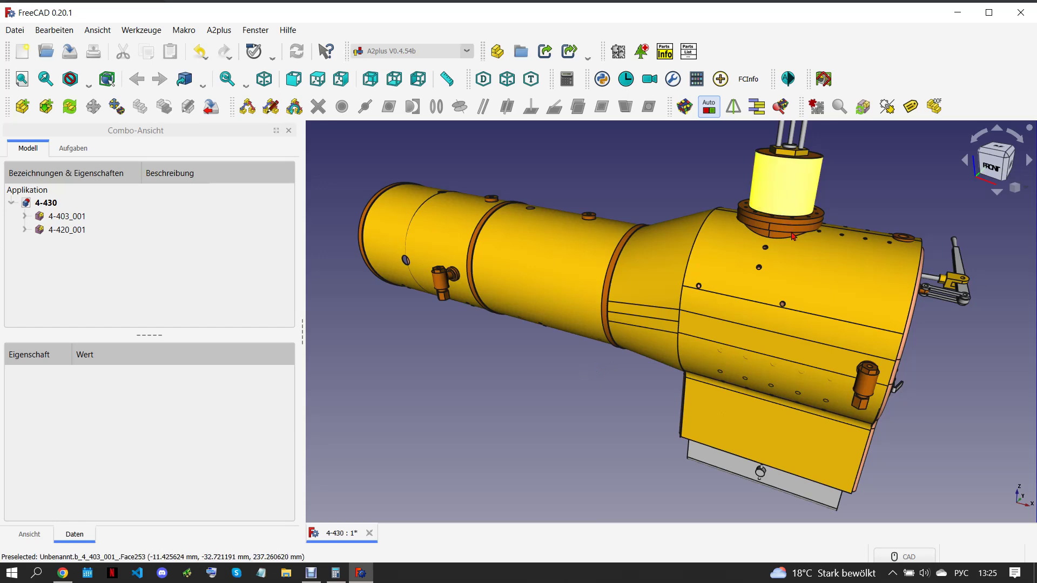
scroll(786, 227, "up", 1)
middle_click_drag(792, 276, 750, 292)
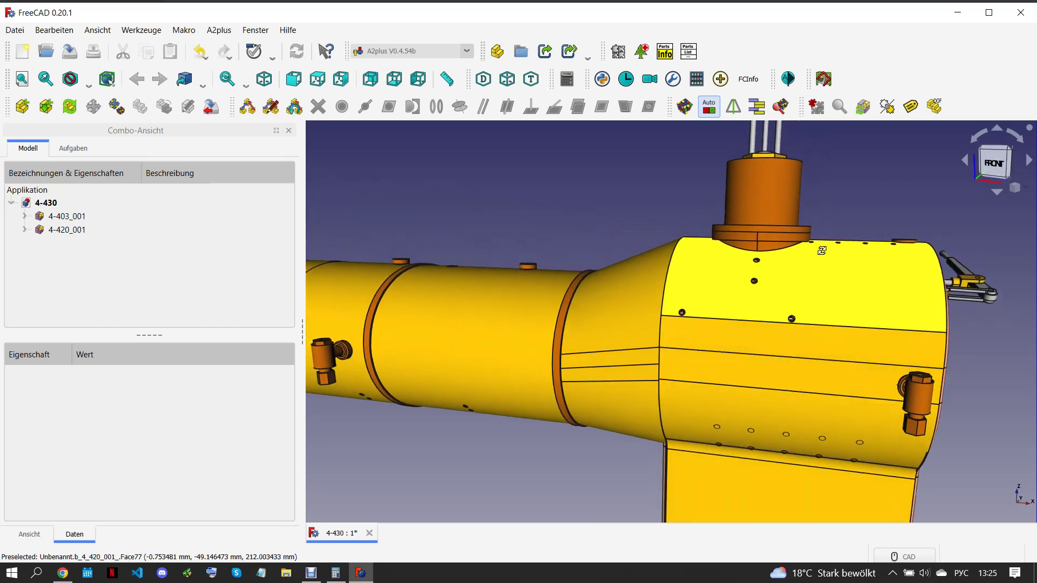
scroll(750, 292, "down", 2)
scroll(621, 297, "down", 2)
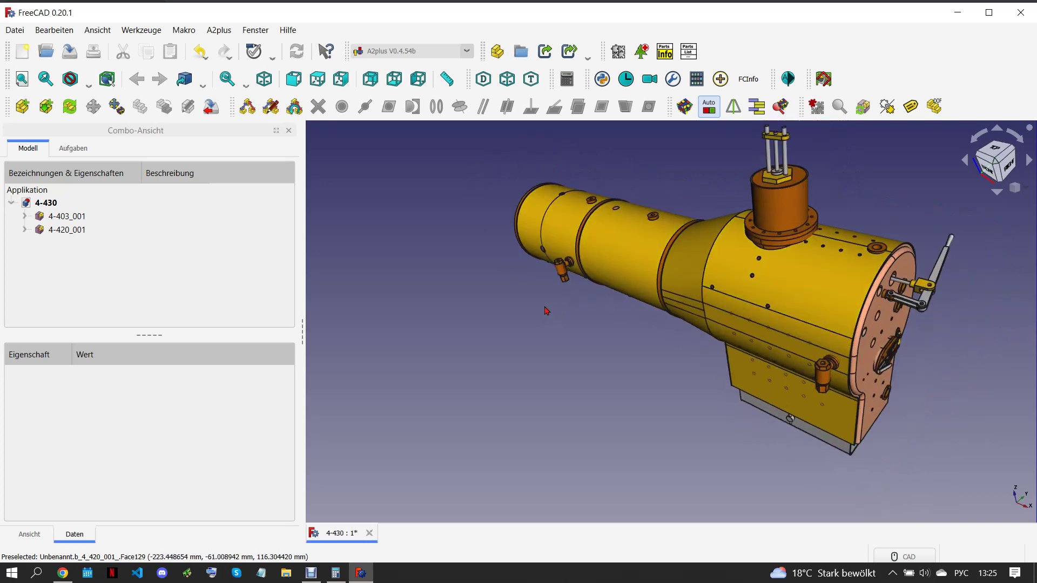
left_click(67, 229)
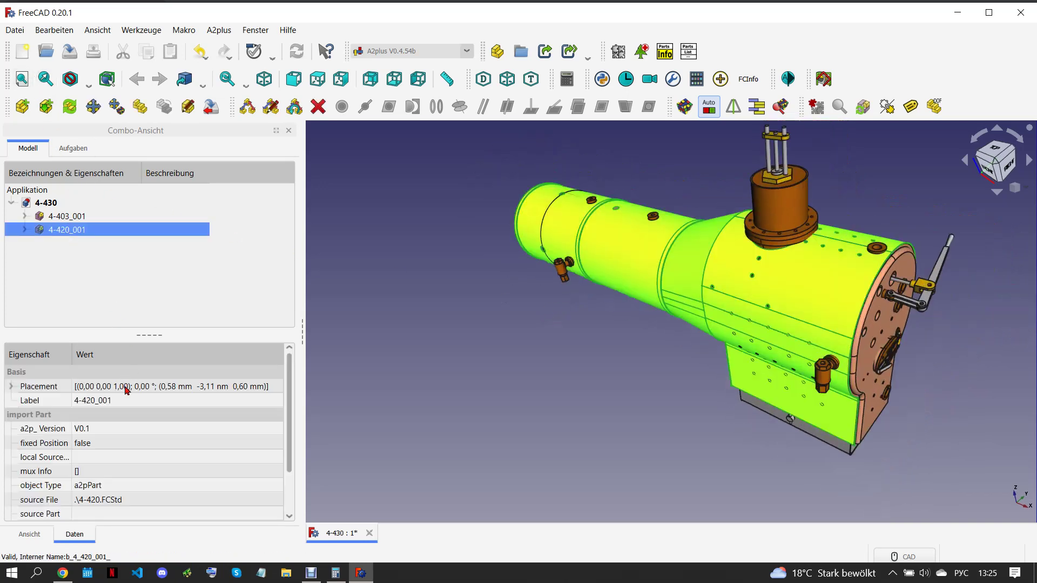
left_click(122, 448)
left_click(224, 441)
left_click(530, 396)
mouse_move(530, 396)
middle_mouse_down()
mouse_move(572, 373)
mouse_move(500, 364)
middle_mouse_up()
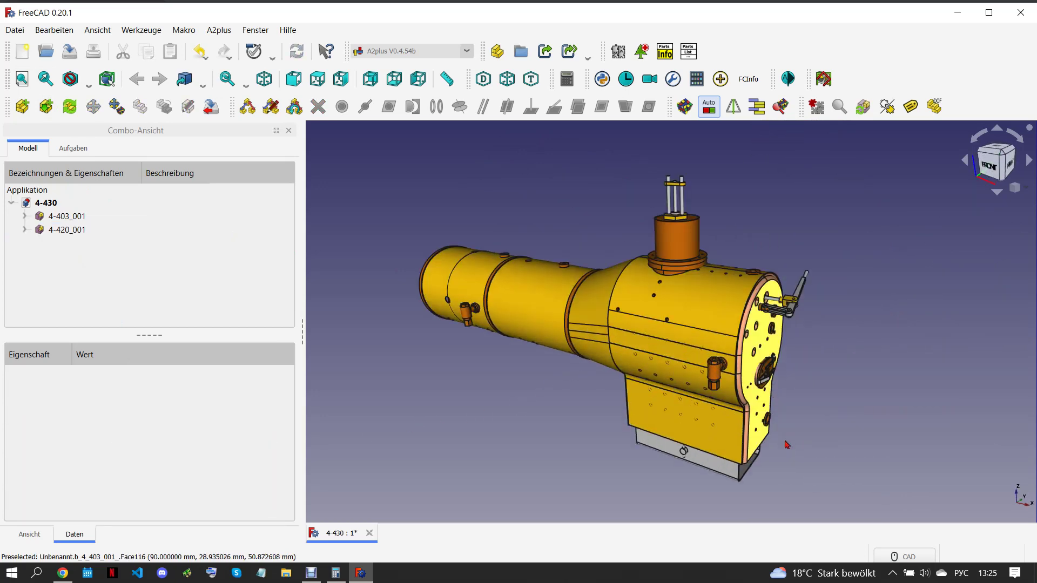
Check the sheet 14 drawing in Chrome and return to FreeCAD
left_click(63, 572)
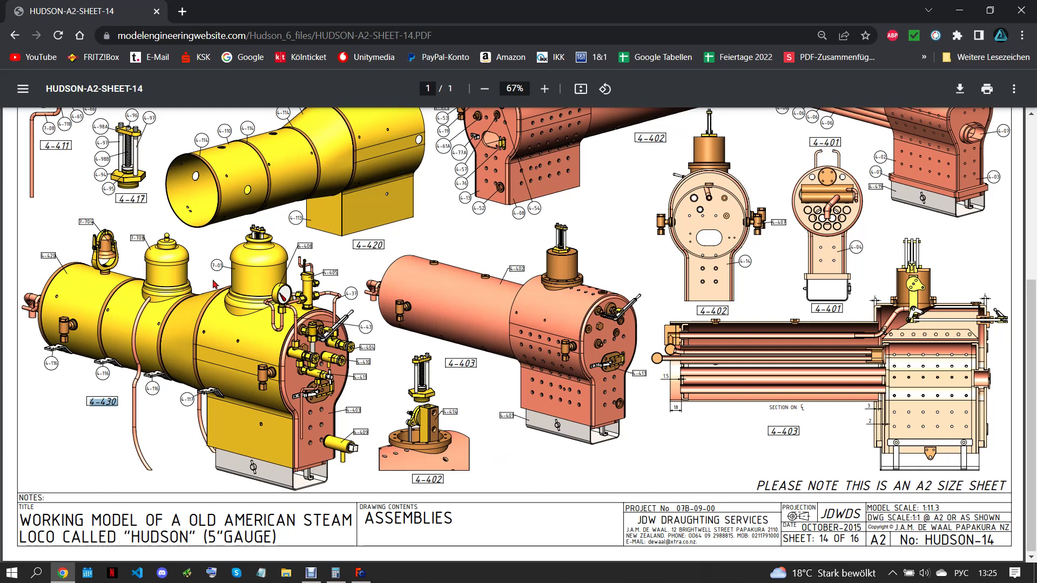
left_click(361, 572)
left_click(27, 114)
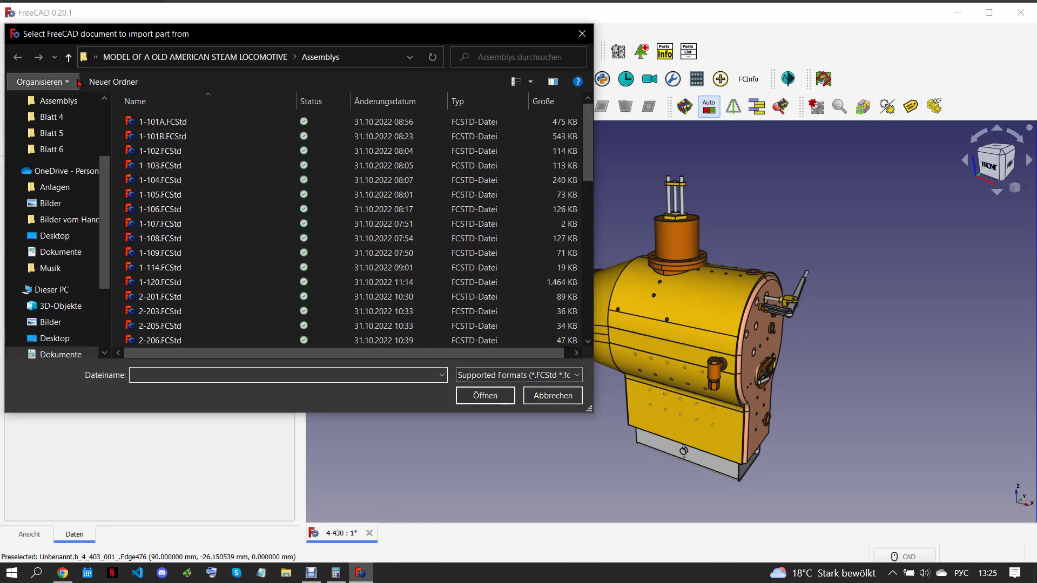
Import 7-01.FCStd from the Blatt 7 folder into the assembly
left_click(68, 57)
left_click(173, 229)
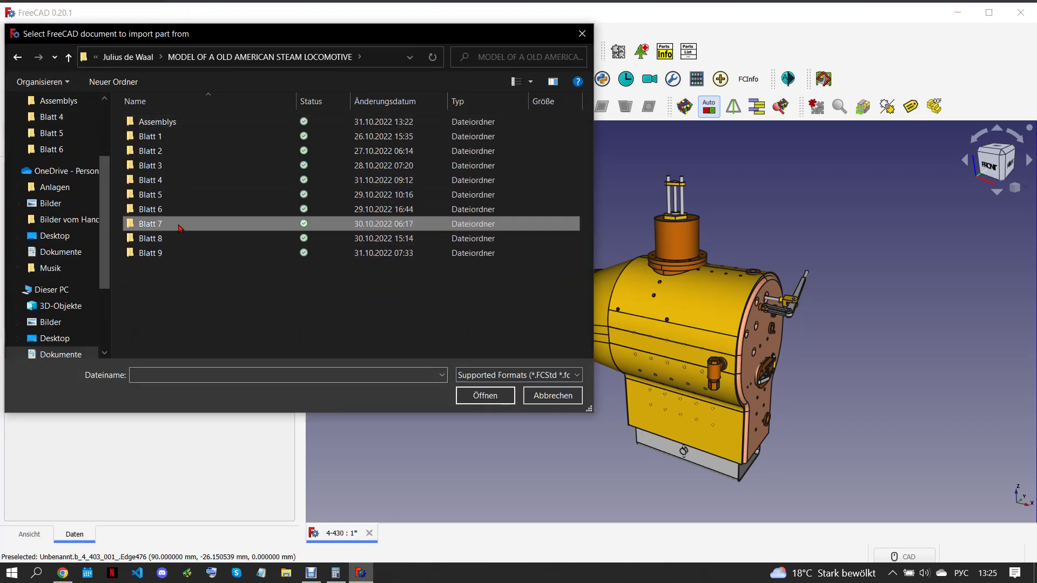
double_click(176, 209)
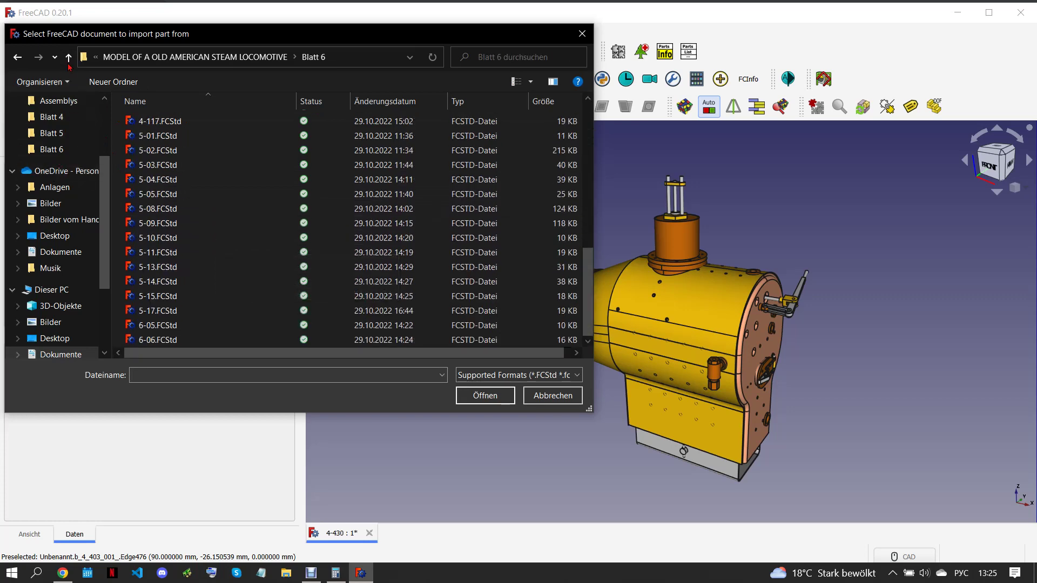
left_click(68, 57)
double_click(173, 224)
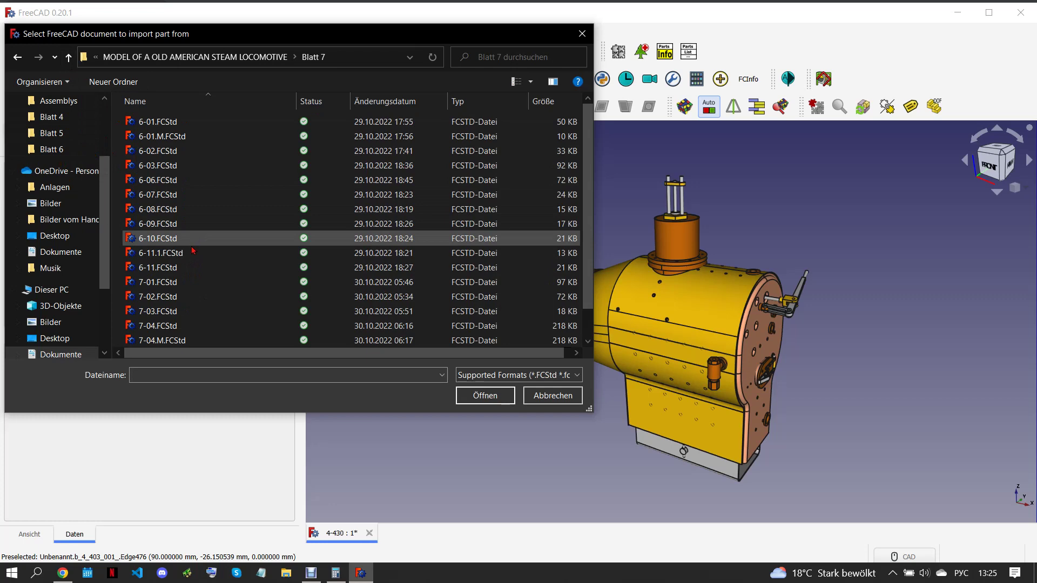
scroll(176, 251, "down", 1)
left_click(176, 252)
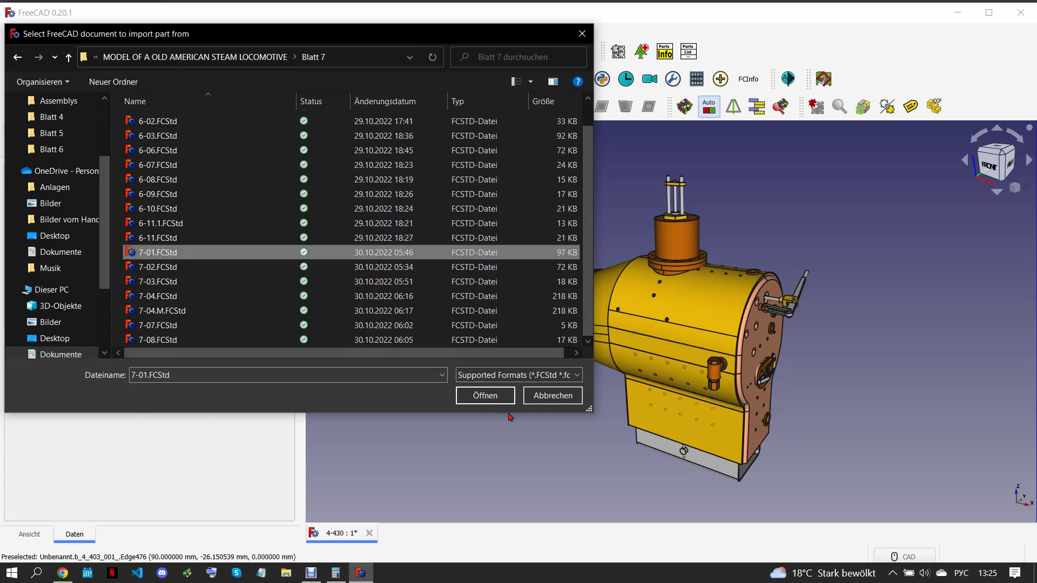
left_click(488, 401)
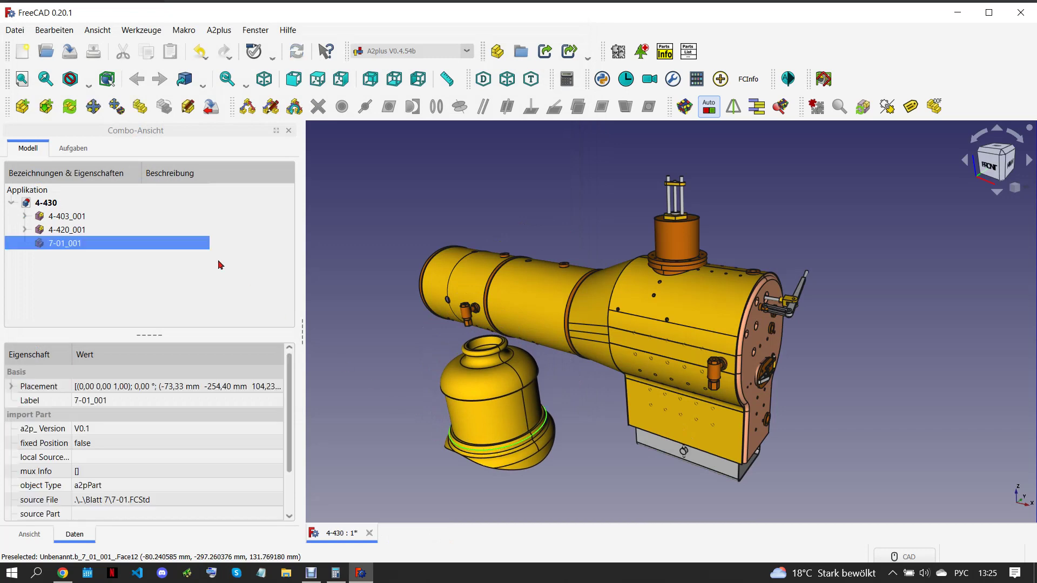
left_click(93, 107)
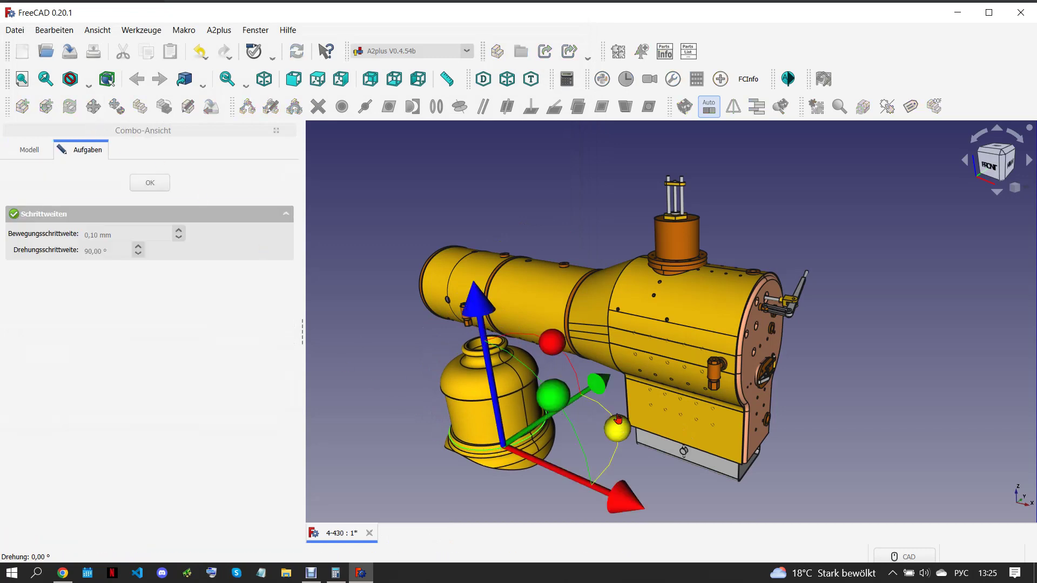
Rotate the 7-01_001 bell 90° and make it coaxial with the boiler's top face
left_click_drag(632, 429, 588, 348)
left_click(151, 186)
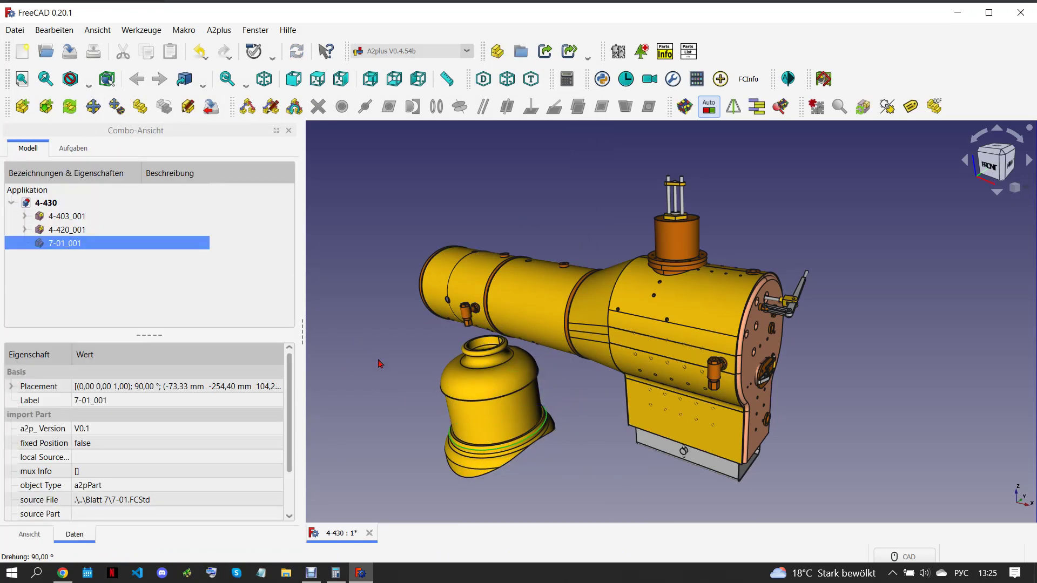
left_click(481, 430)
left_click(676, 238, "ctrl")
left_click(463, 109)
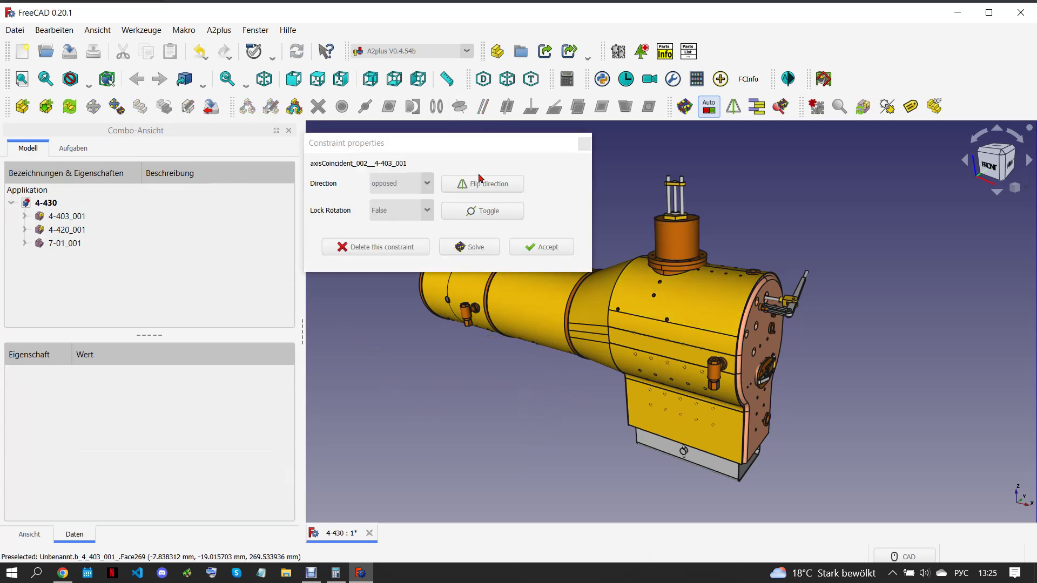
left_click(542, 247)
Lift the 7-01_001 bell 131.90 mm above the boiler
right_click(89, 247)
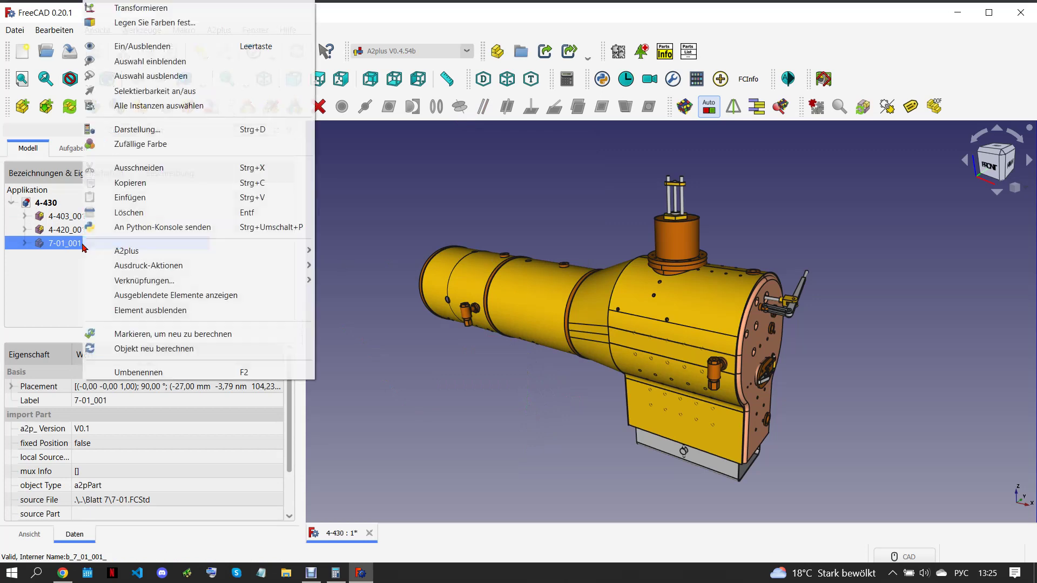
left_click(167, 10)
left_click_drag(676, 244, 410, 143)
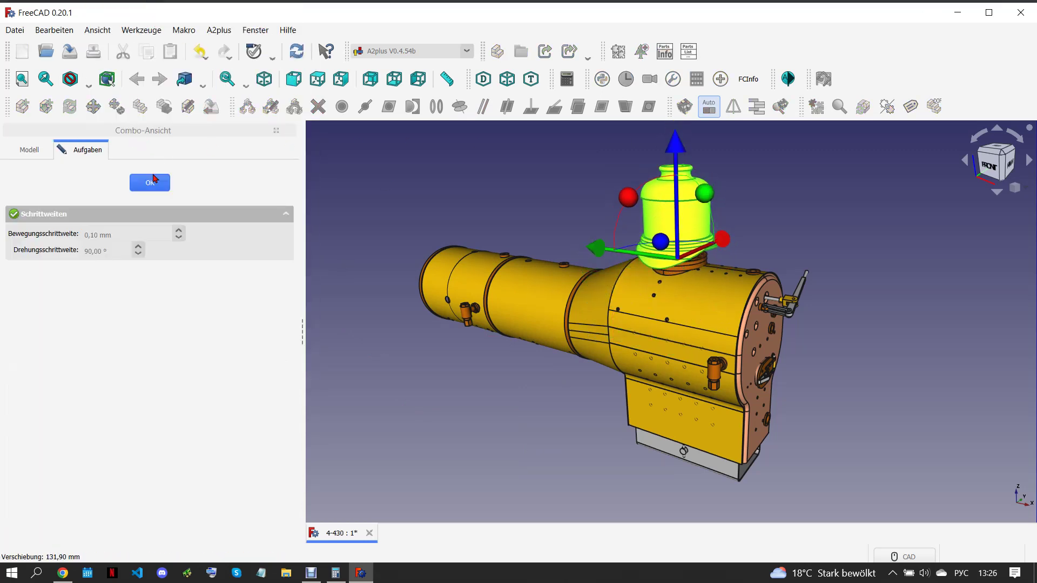
left_click(150, 183)
left_click(585, 256)
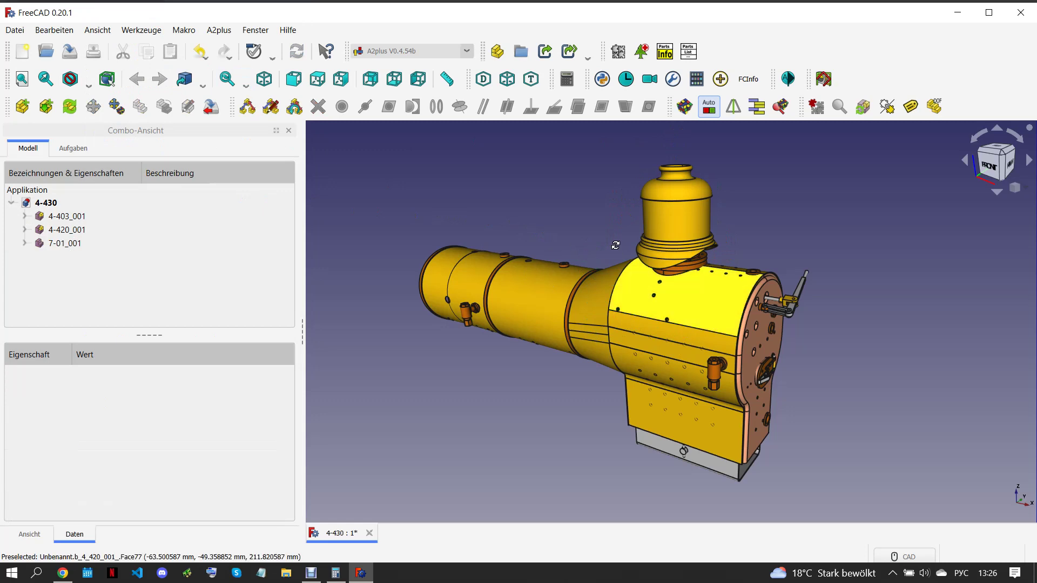
scroll(702, 270, "up", 2)
scroll(740, 276, "up", 5)
Constrain the bell's lower face coaxial with the yellow shell and review the assembly
left_click(734, 246)
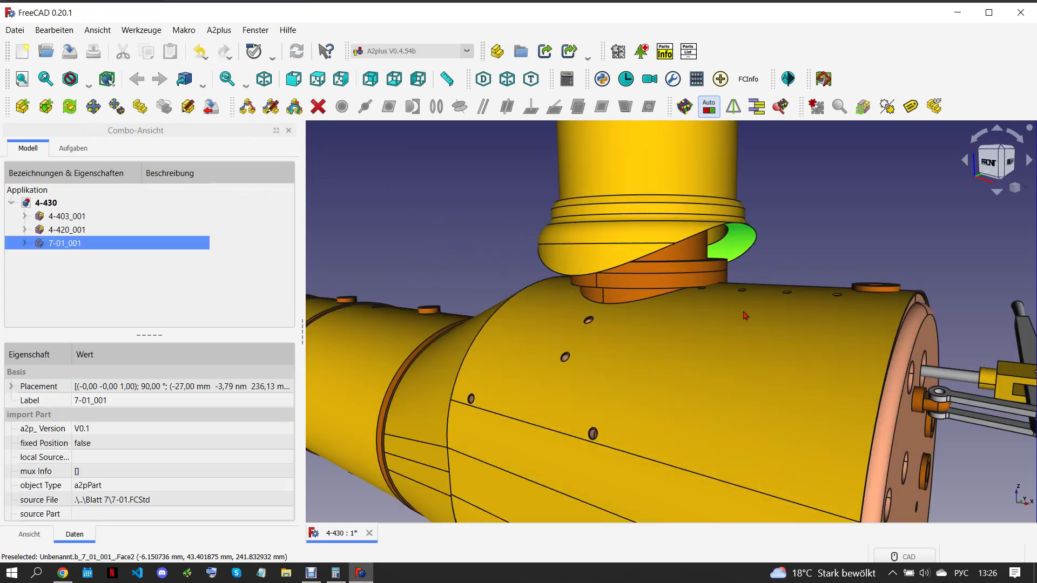
left_click(675, 313, "ctrl")
left_click(460, 108)
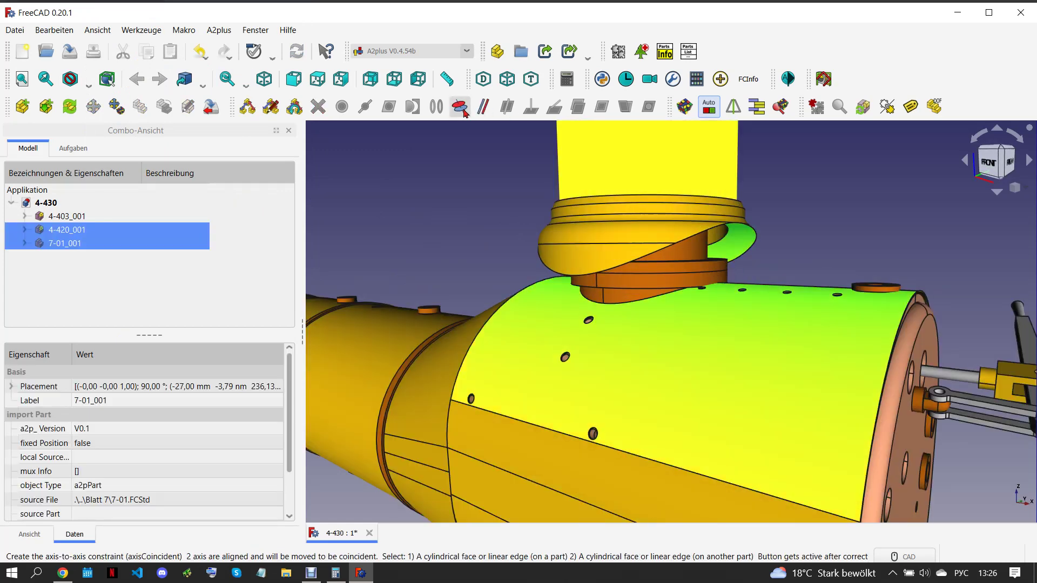
left_click(544, 247)
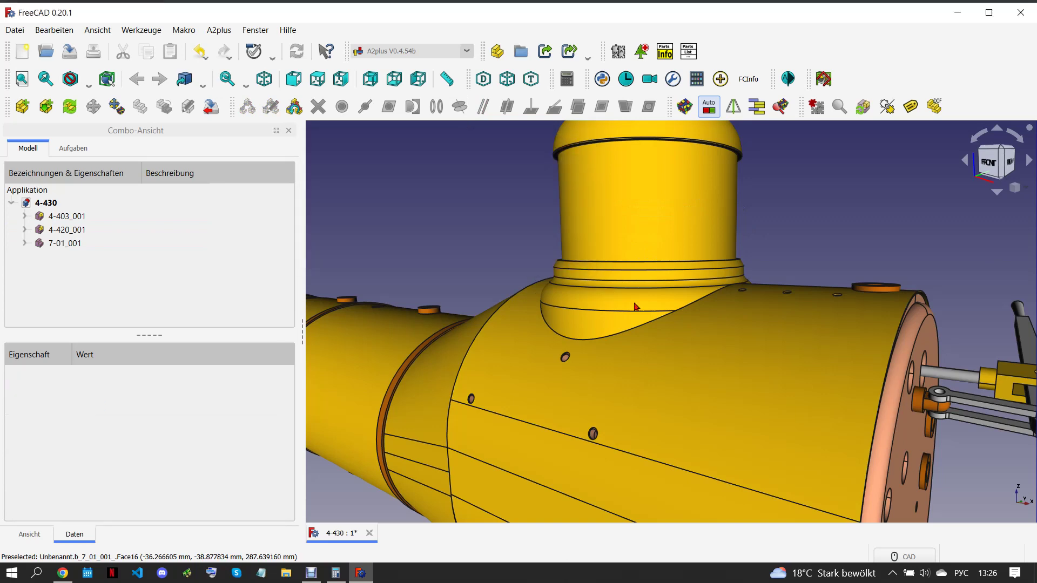
scroll(665, 372, "down", 4)
scroll(666, 377, "down", 2)
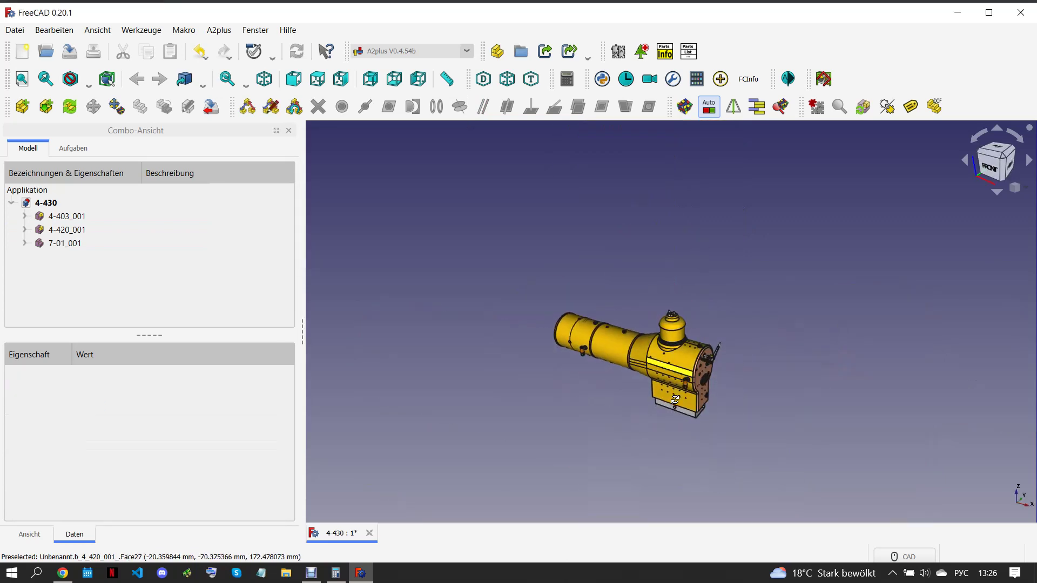
middle_click_drag(665, 377, 675, 389)
scroll(683, 392, "up", 3)
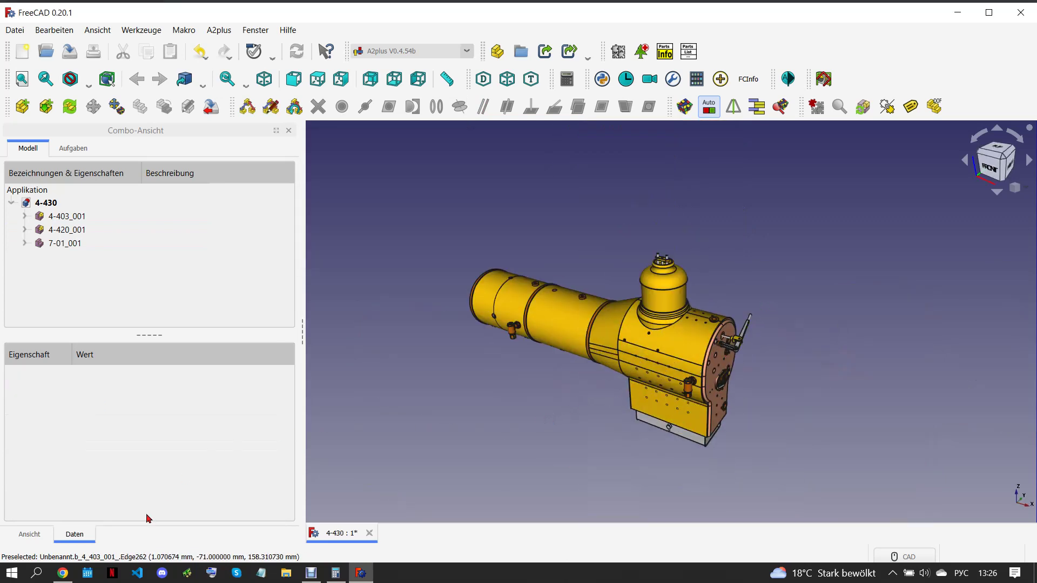
left_click(62, 573)
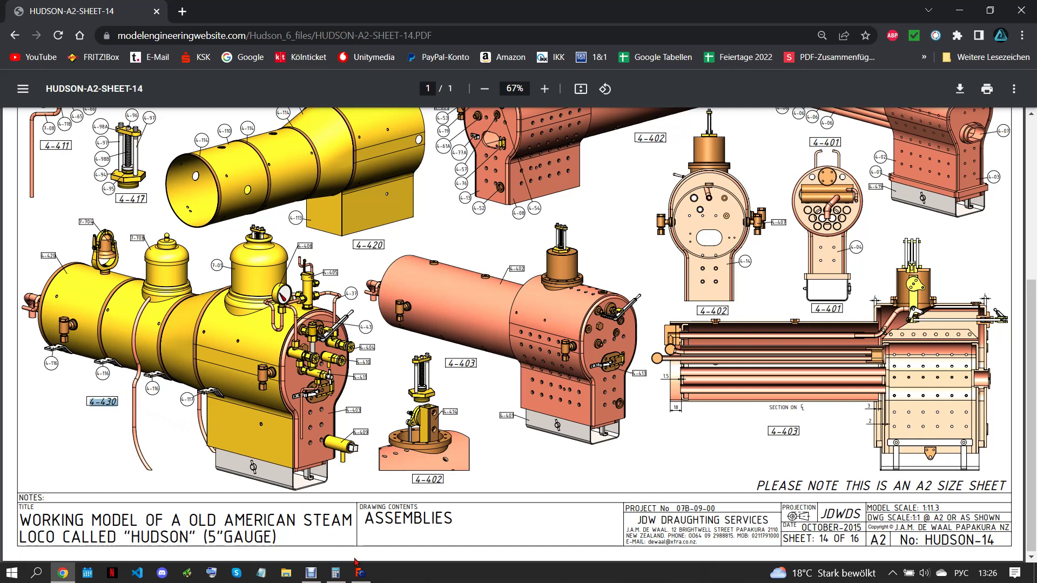
mouse_move(361, 573)
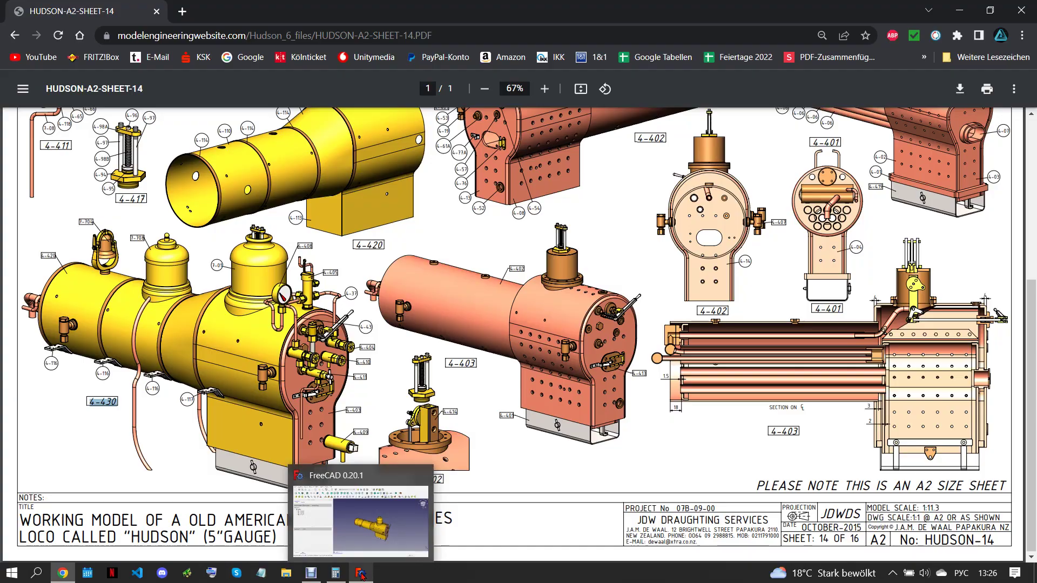
Zoom around the boiler to review the dome's placement, then return to the drawing
left_click(362, 577)
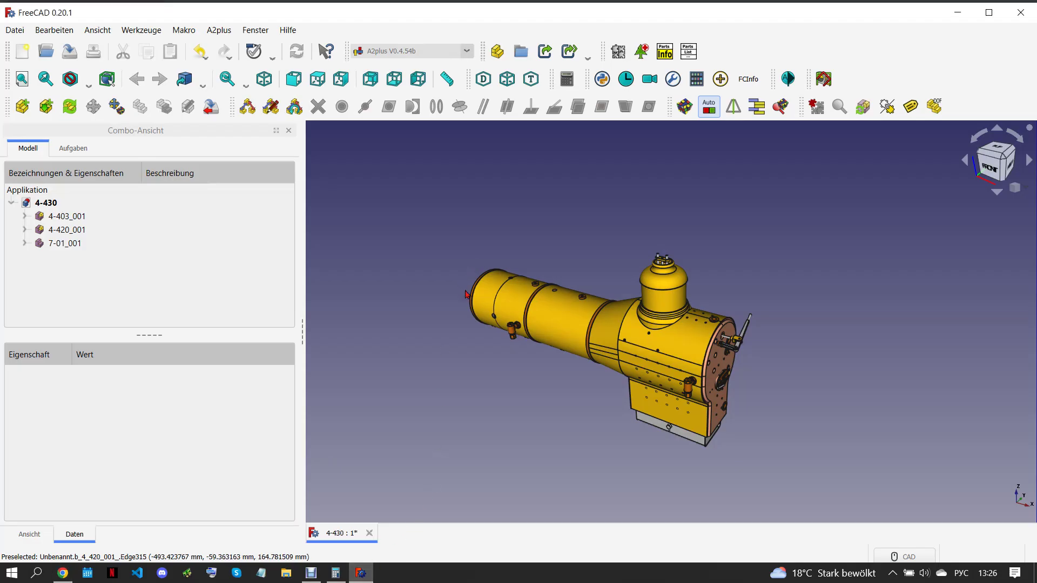
scroll(603, 245, "up", 2)
scroll(746, 271, "up", 2)
scroll(783, 278, "up", 2)
scroll(786, 274, "up", 2)
scroll(786, 274, "down", 1)
scroll(786, 274, "down", 1)
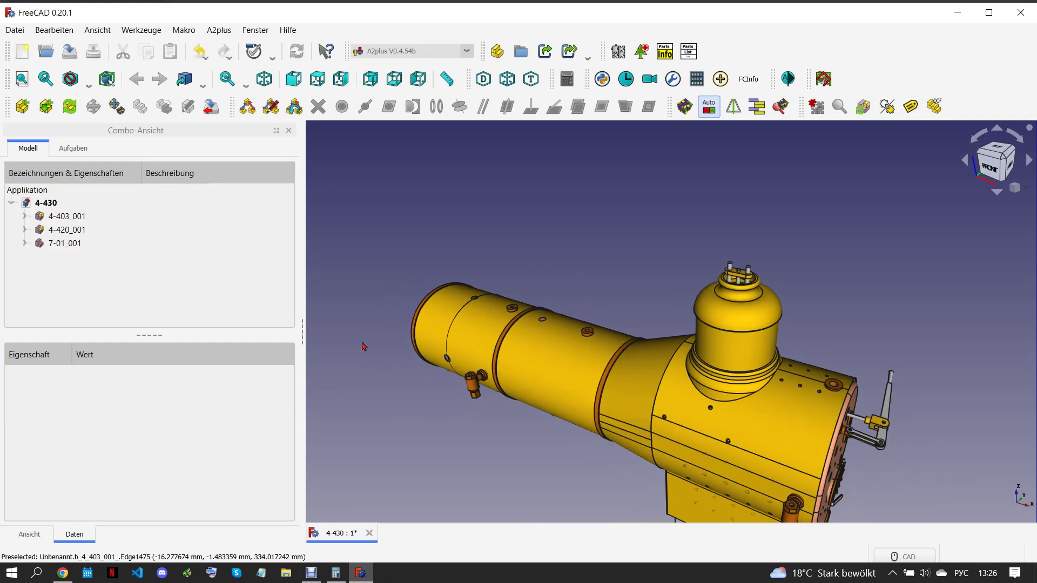
left_click(63, 573)
scroll(330, 443, "up", 2)
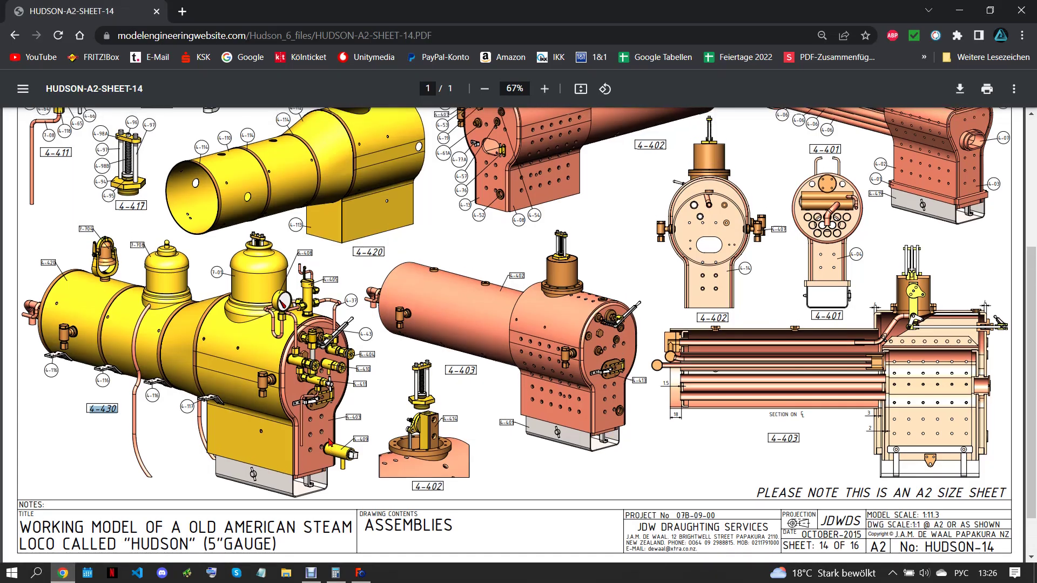
scroll(331, 443, "up", 1)
scroll(331, 443, "up", 2)
scroll(330, 443, "down", 3)
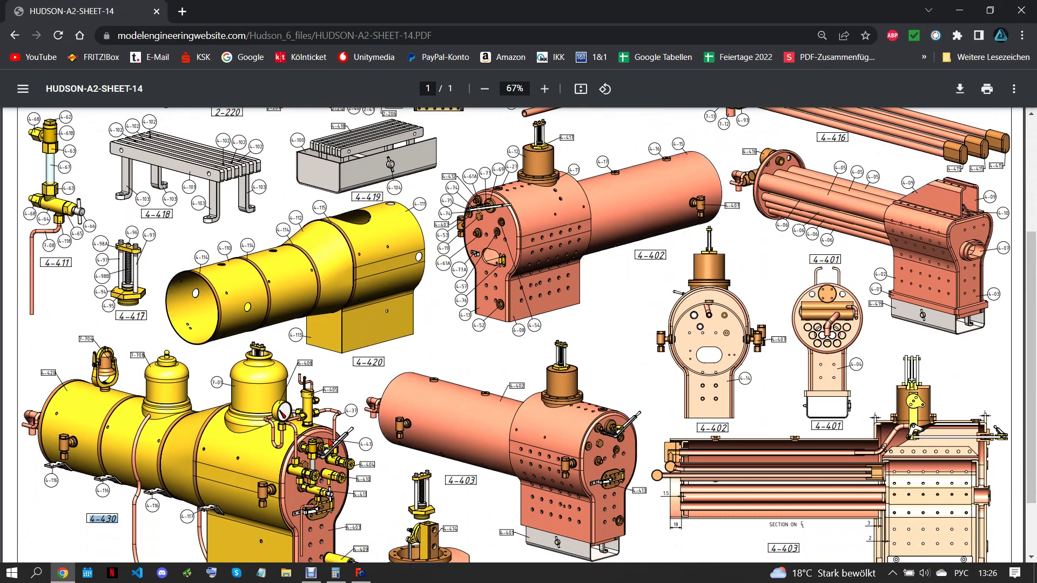
scroll(330, 443, "down", 2)
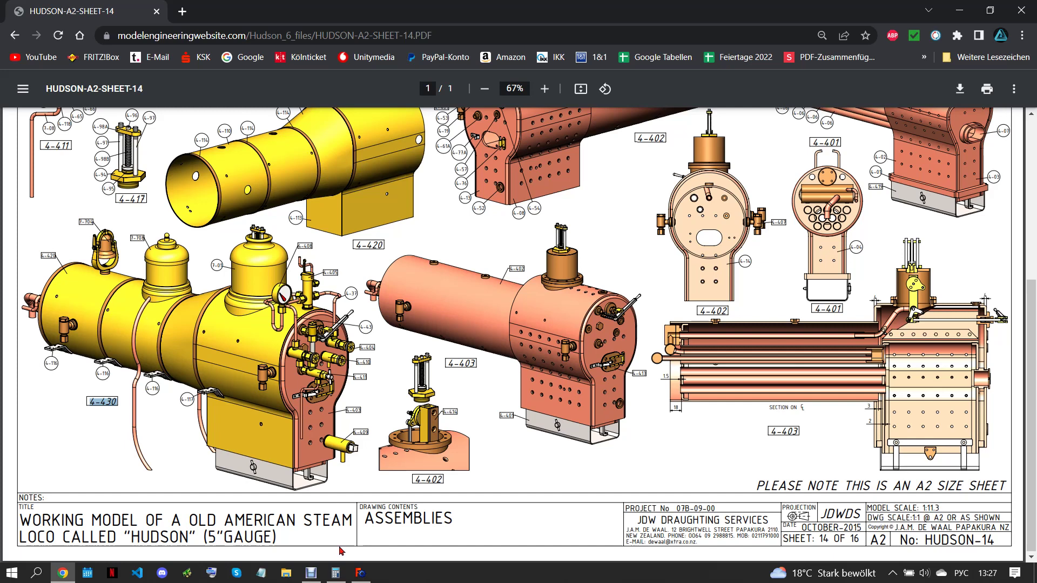
Import 4-409.FCStd from the Assemblys folder into the 4-430 assembly as 4-409_001
left_click(360, 576)
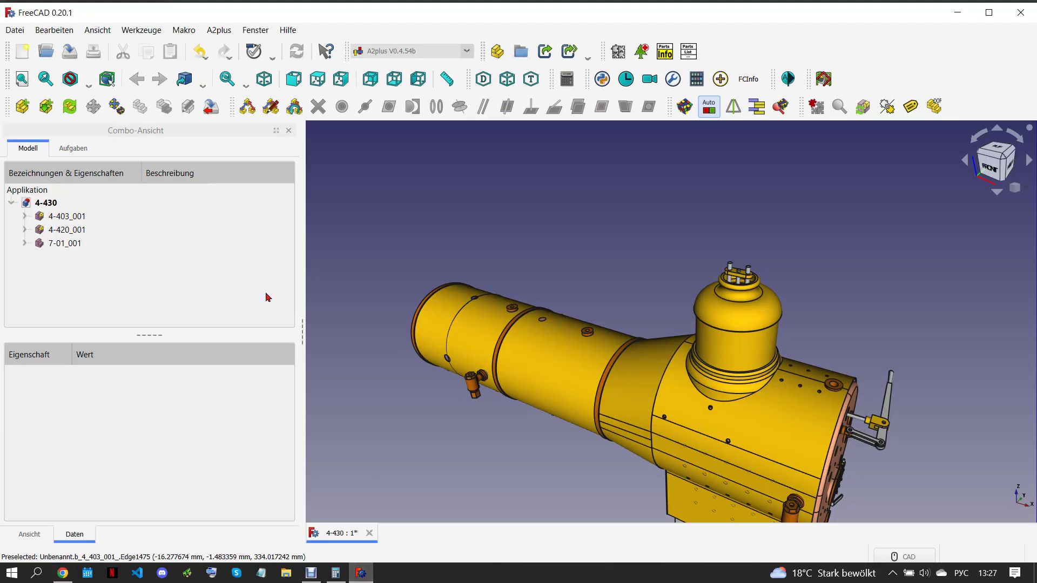
left_click(22, 107)
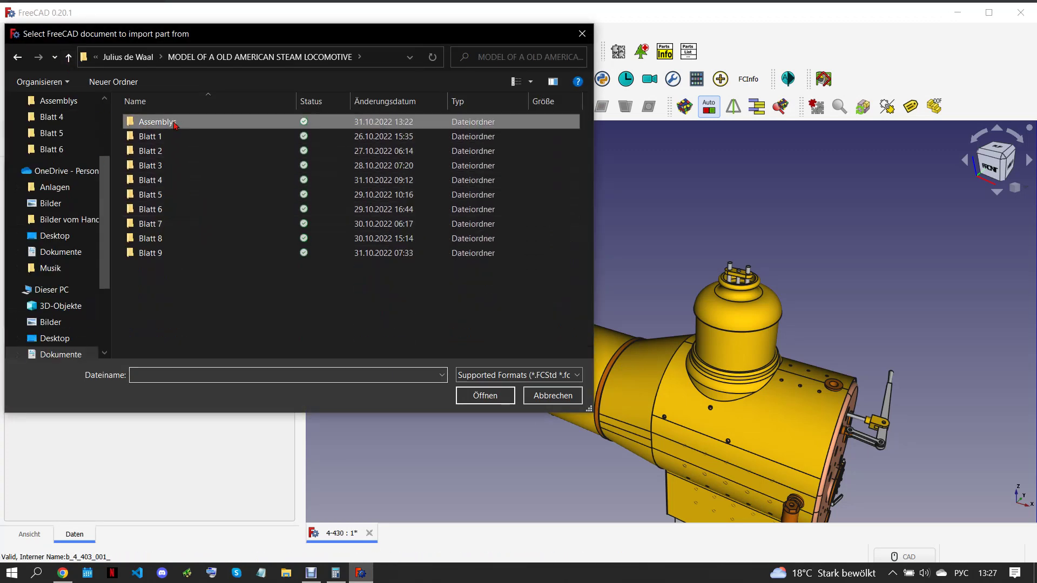
double_click(156, 121)
scroll(221, 243, "down", 3)
scroll(221, 243, "down", 4)
left_click(216, 267)
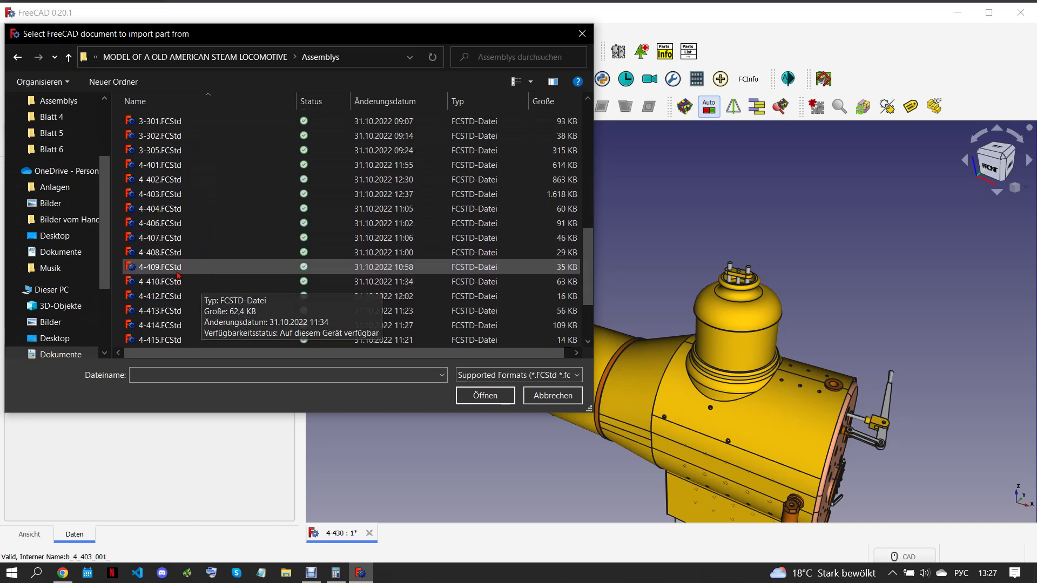
left_click(458, 391)
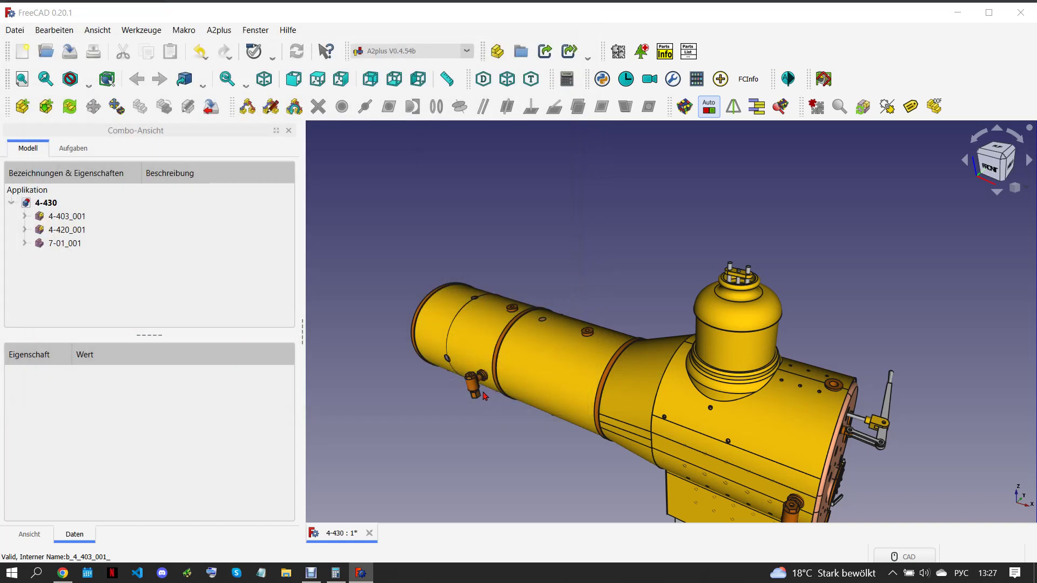
scroll(455, 389, "down", 5)
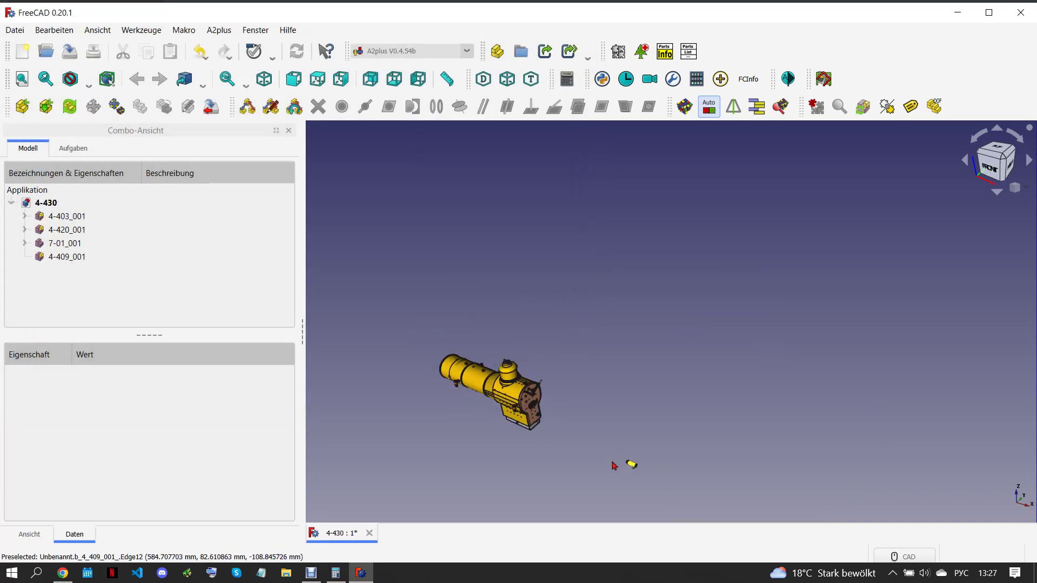
left_click(578, 460)
scroll(574, 463, "up", 3)
Circular-edge constrain 4-409_001 into the end-plate hole, then check the drawing PDF
scroll(574, 463, "up", 3)
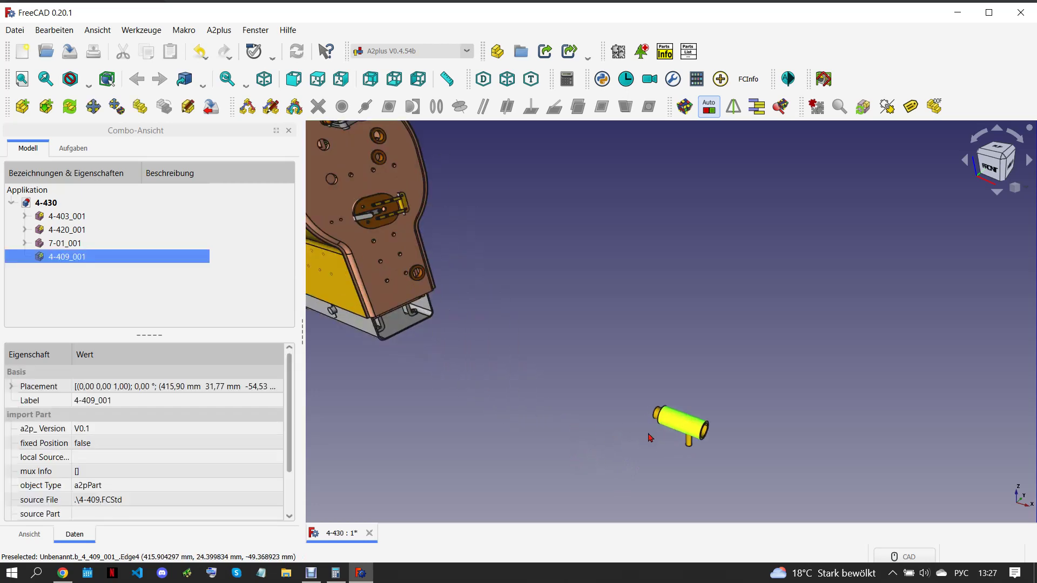
left_click(70, 576)
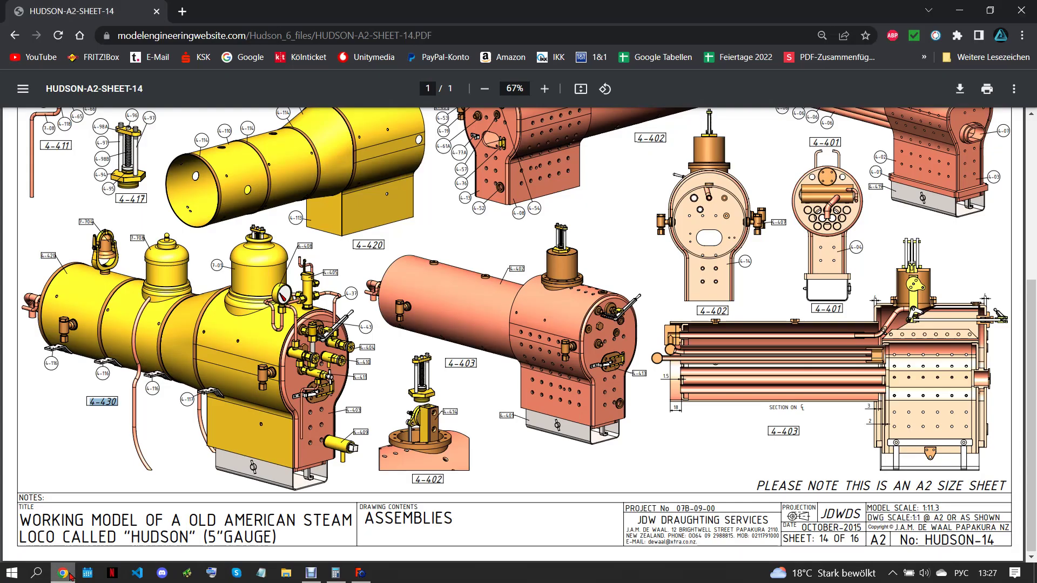
left_click(361, 572)
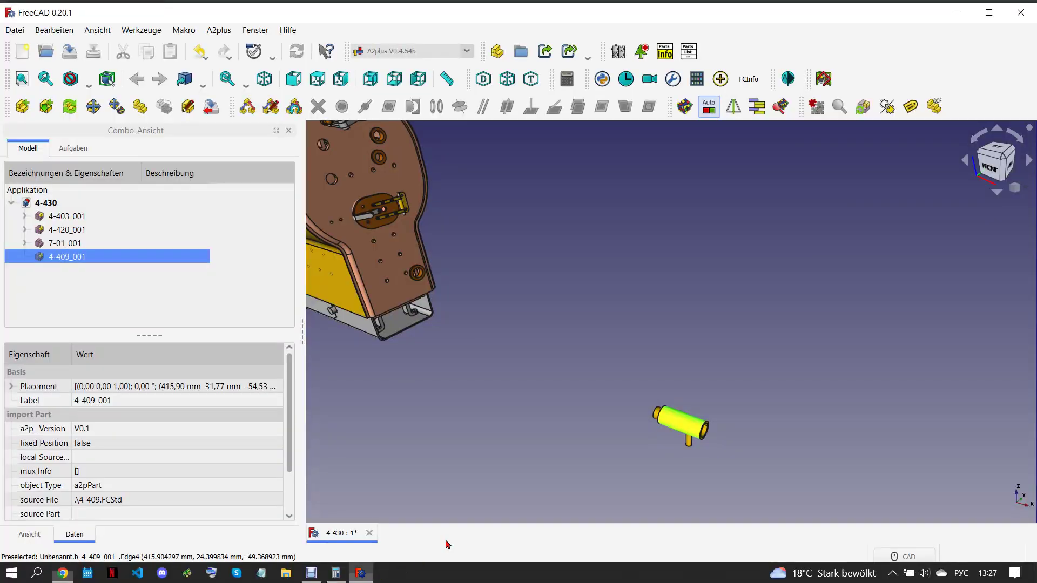
left_click(658, 415)
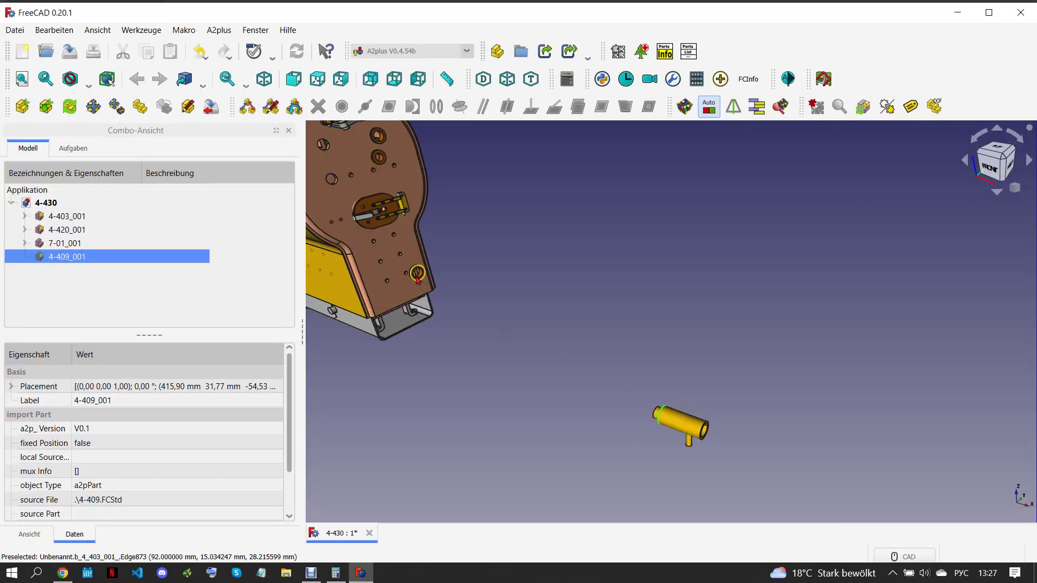
left_click(423, 265)
left_click(436, 106)
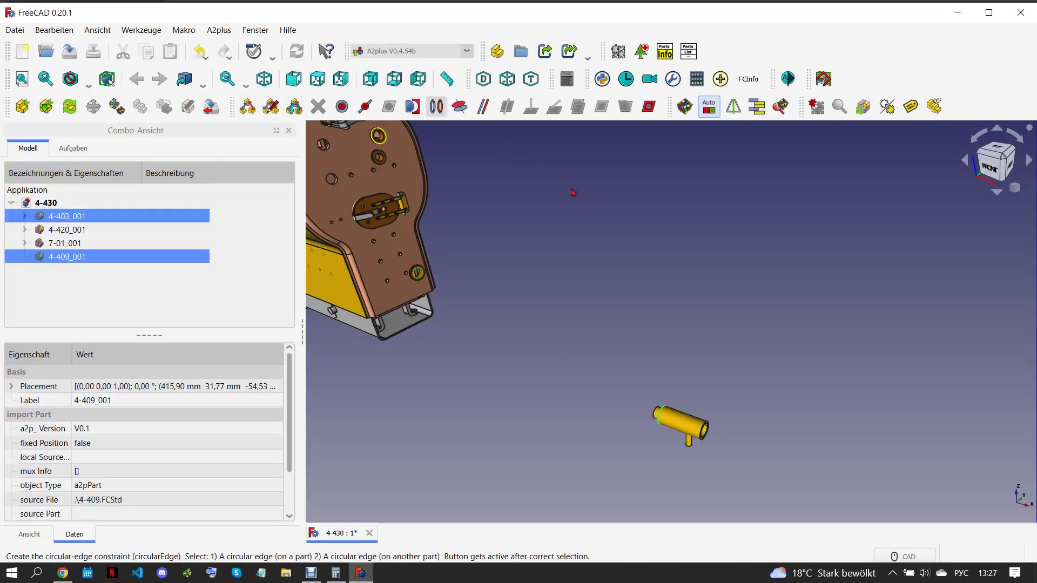
left_click(546, 276)
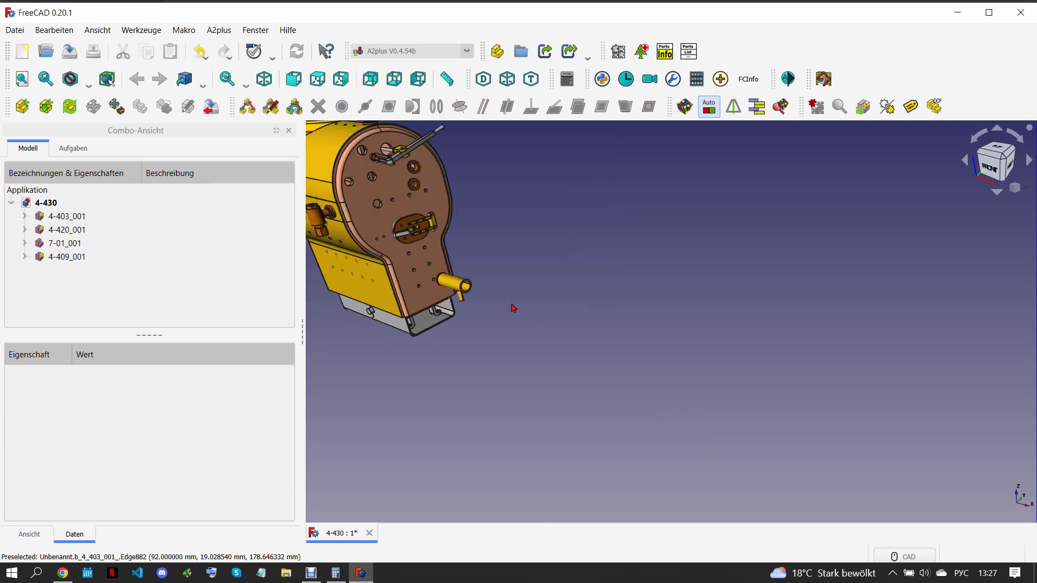
scroll(342, 256, "up", 2)
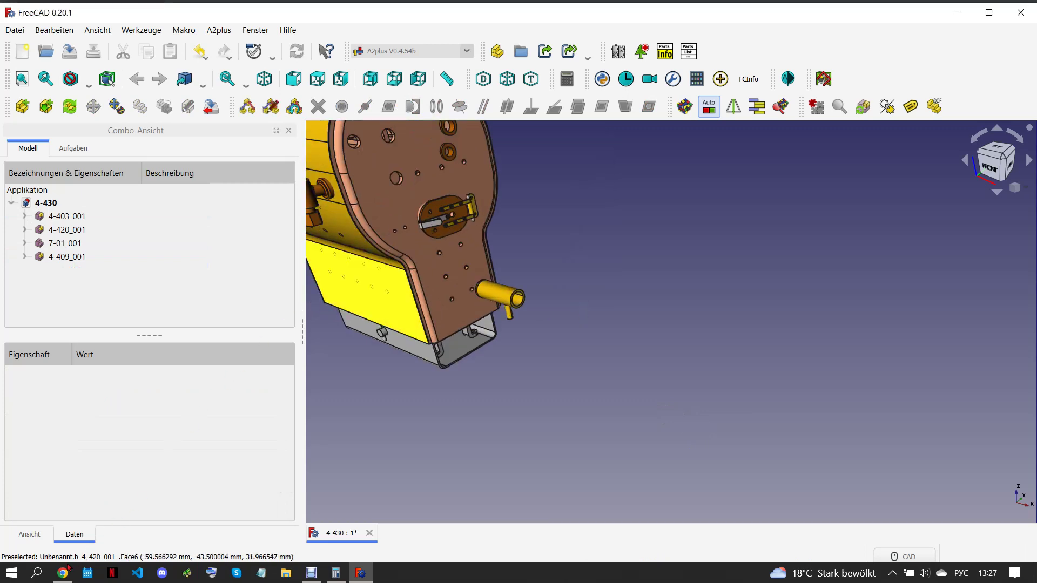
left_click(63, 572)
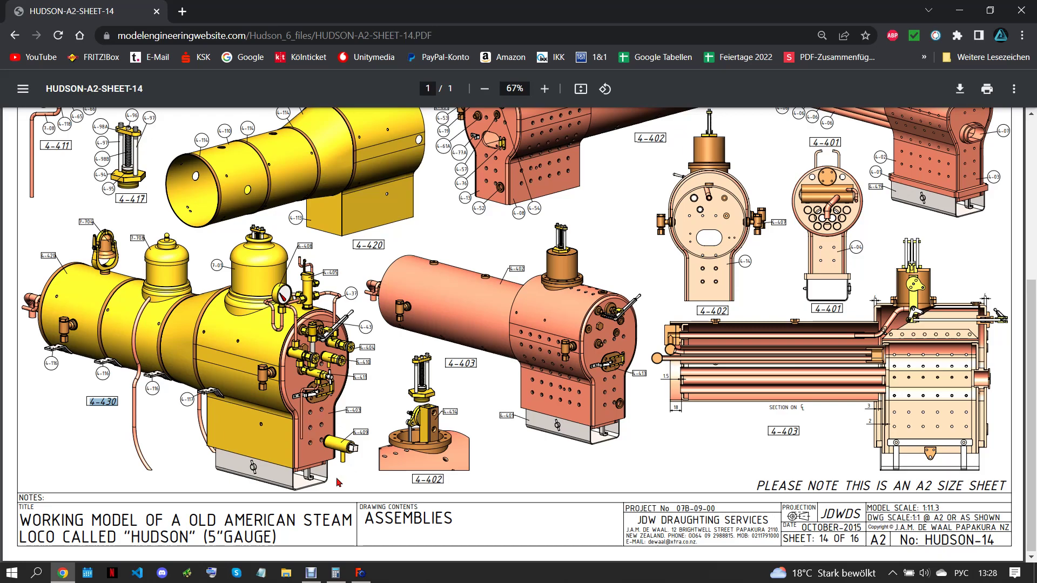
Import part 4-404.FCStd into the assembly as 4-404_001
left_click(361, 572)
left_click(22, 107)
scroll(243, 268, "down", 5)
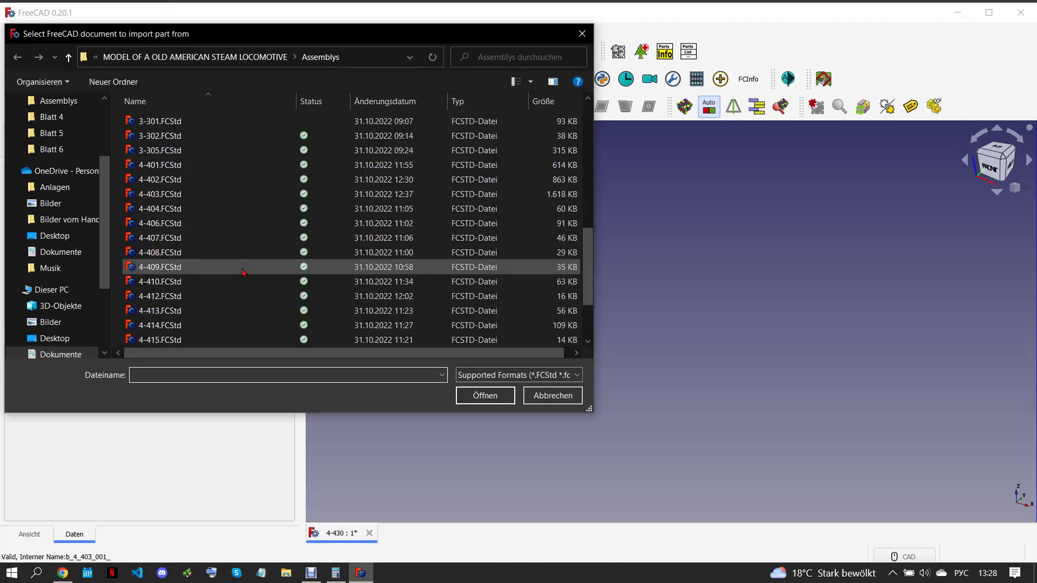
left_click(183, 267)
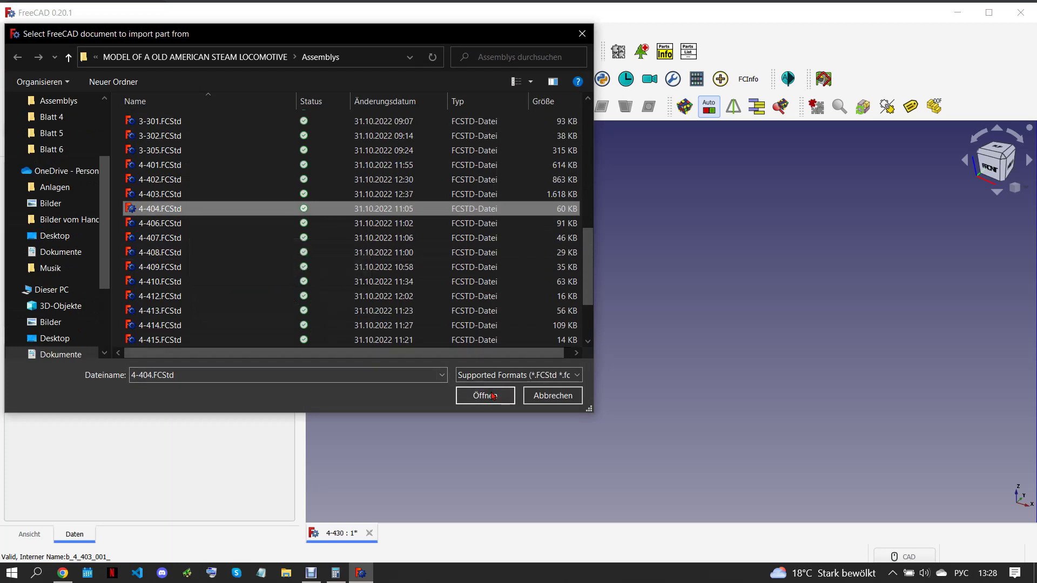
left_click(489, 396)
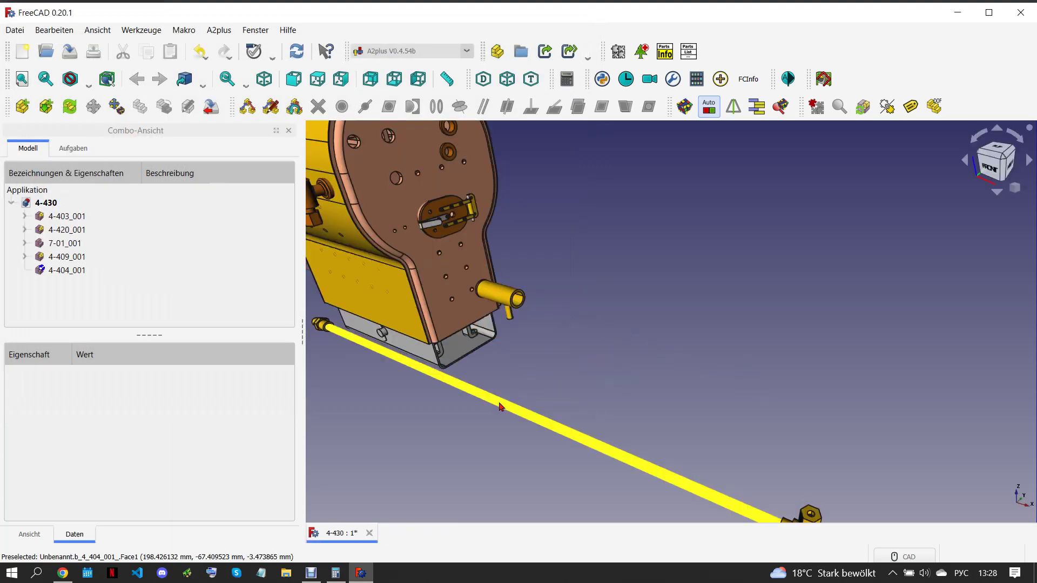
left_click(539, 417)
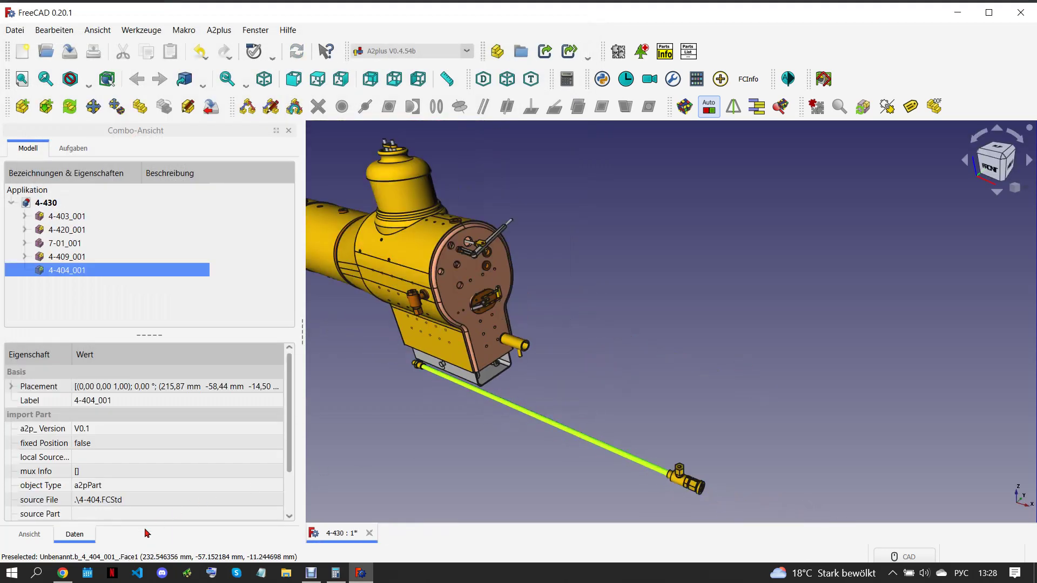
Circular-edge constrain 4-404_001 to a hole near the top of the backhead plate
left_click(65, 576)
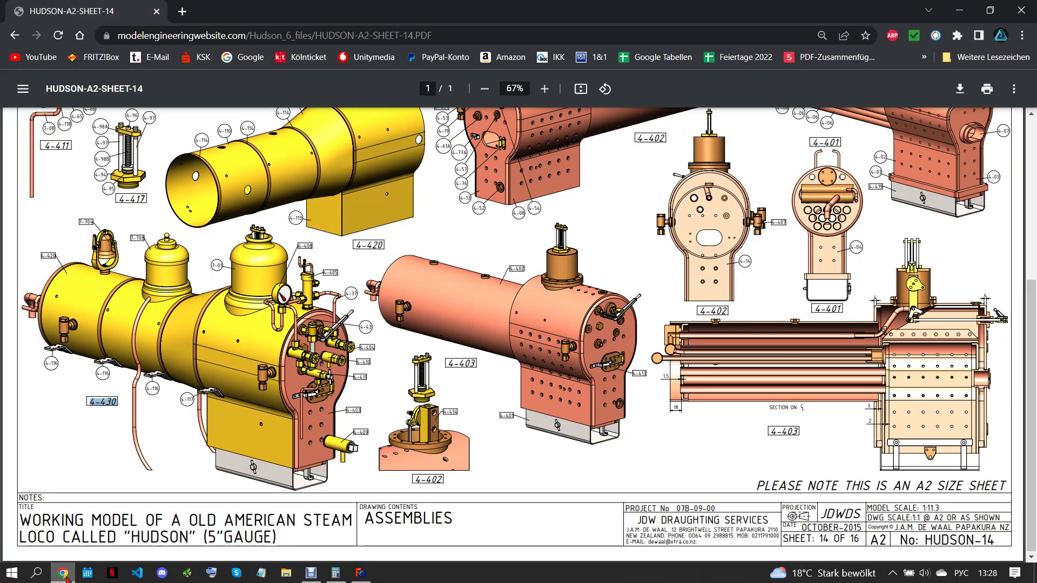
left_click(361, 576)
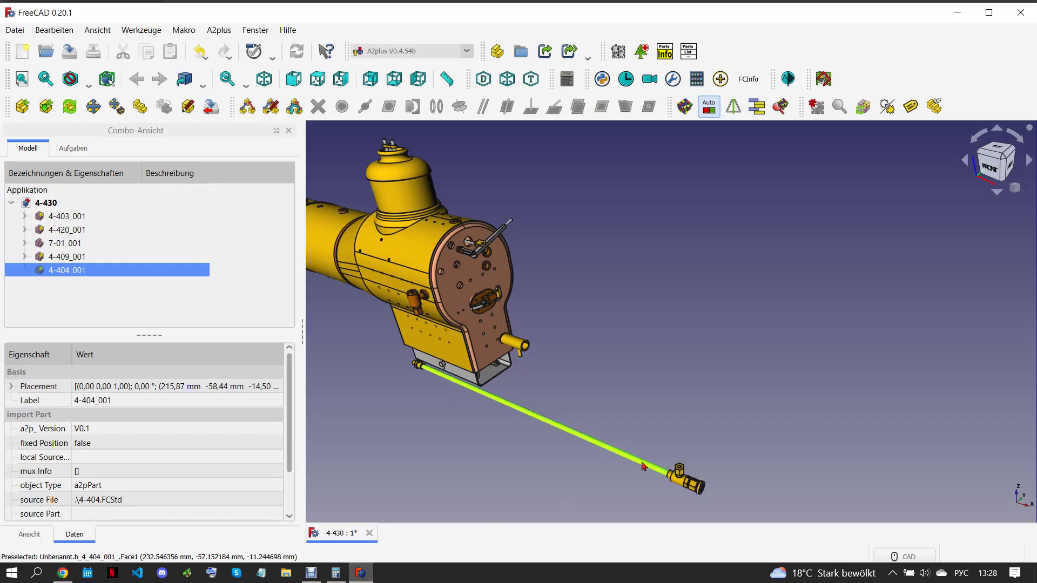
scroll(670, 485, "up", 3)
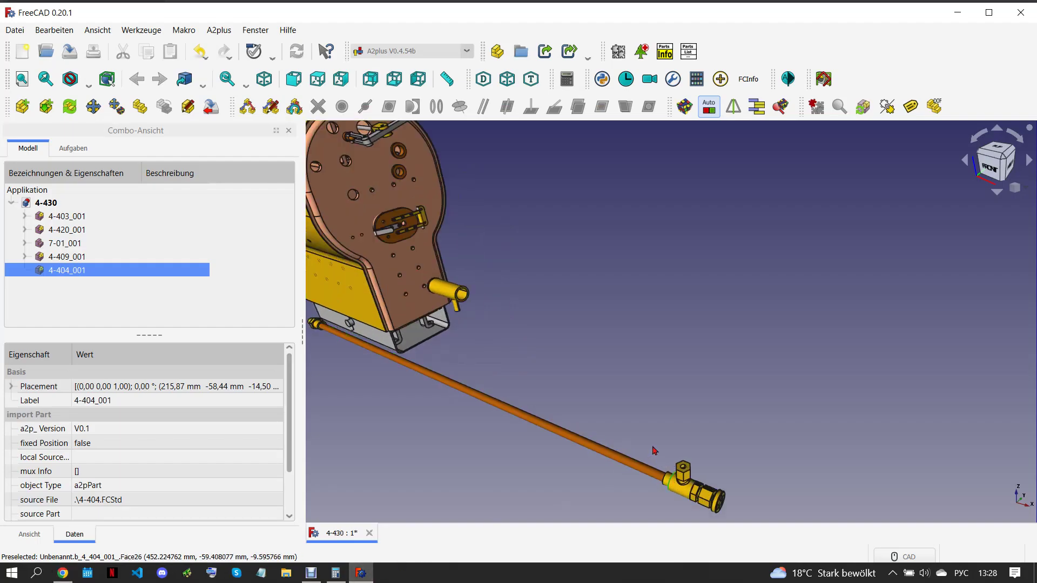
scroll(479, 260, "down", 3)
scroll(478, 256, "up", 3)
scroll(477, 251, "up", 2)
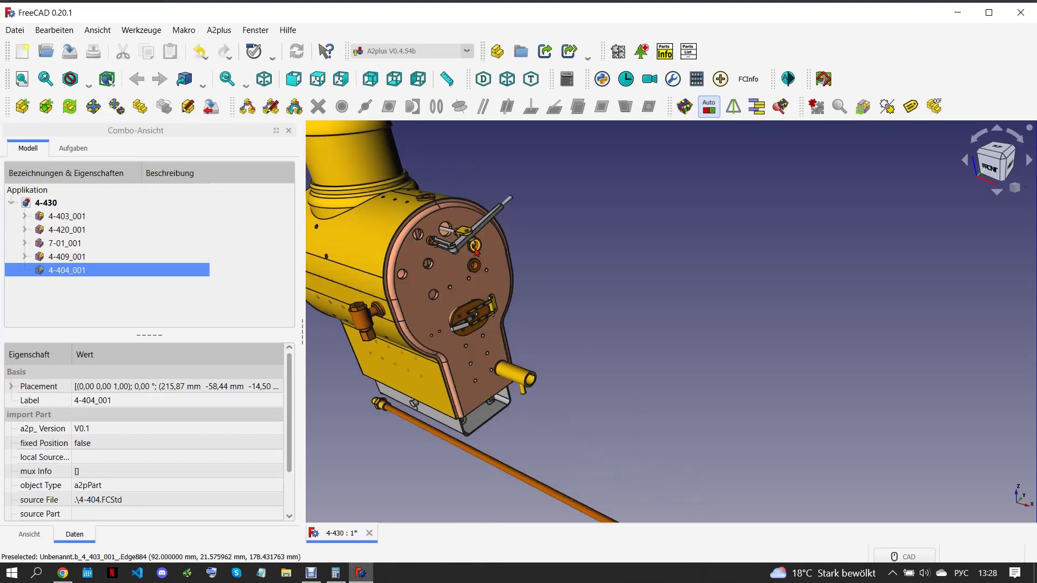
left_click(477, 251, "ctrl")
left_click(437, 106)
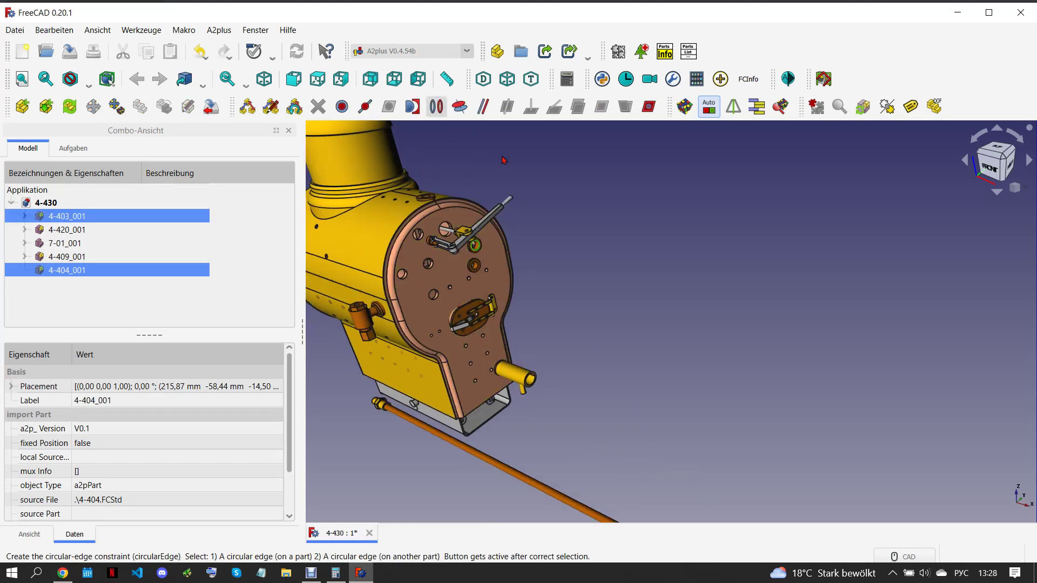
left_click(556, 273)
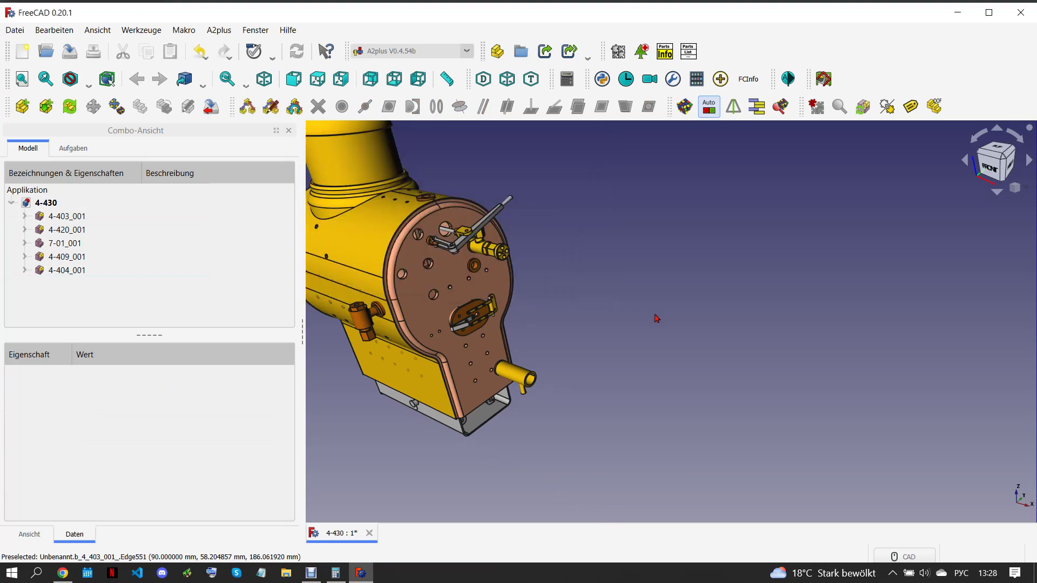
scroll(592, 320, "down", 3)
scroll(573, 319, "up", 2)
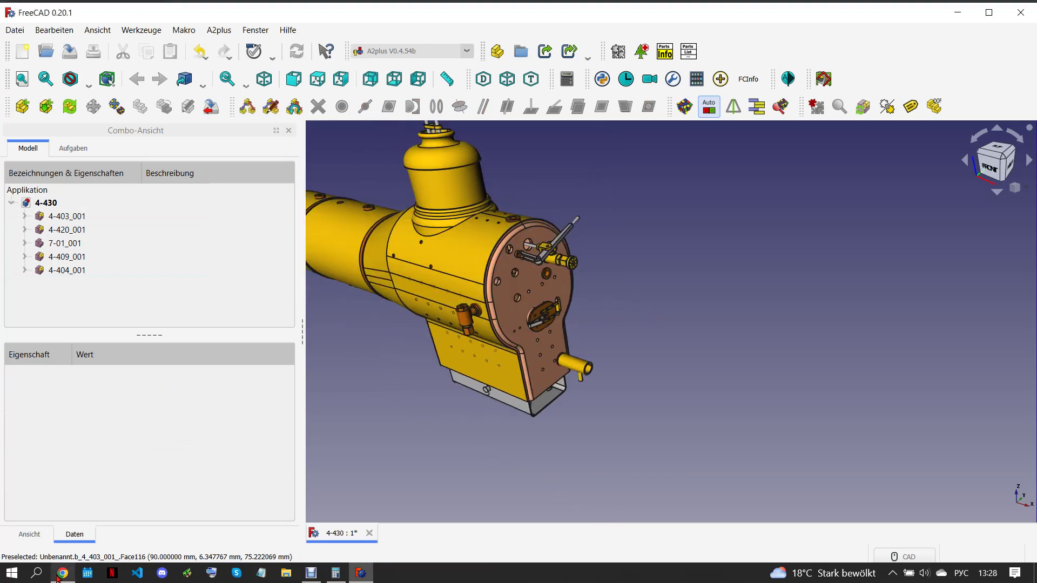
Import part 4-410.FCStd as 4-410_001 and drop it into the scene
left_click(63, 574)
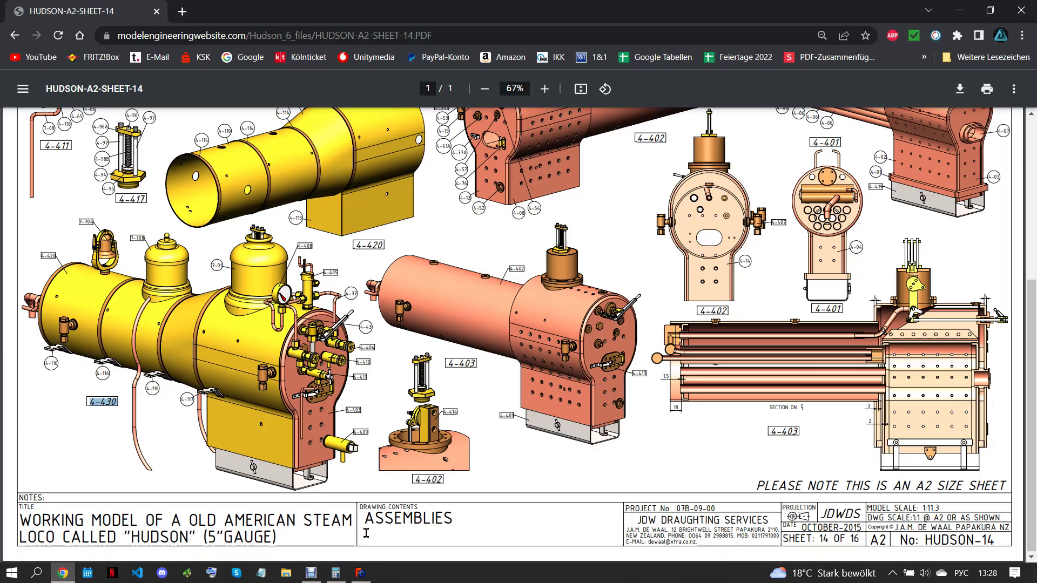
left_click(361, 573)
left_click(23, 107)
scroll(233, 292, "down", 5)
scroll(232, 292, "down", 5)
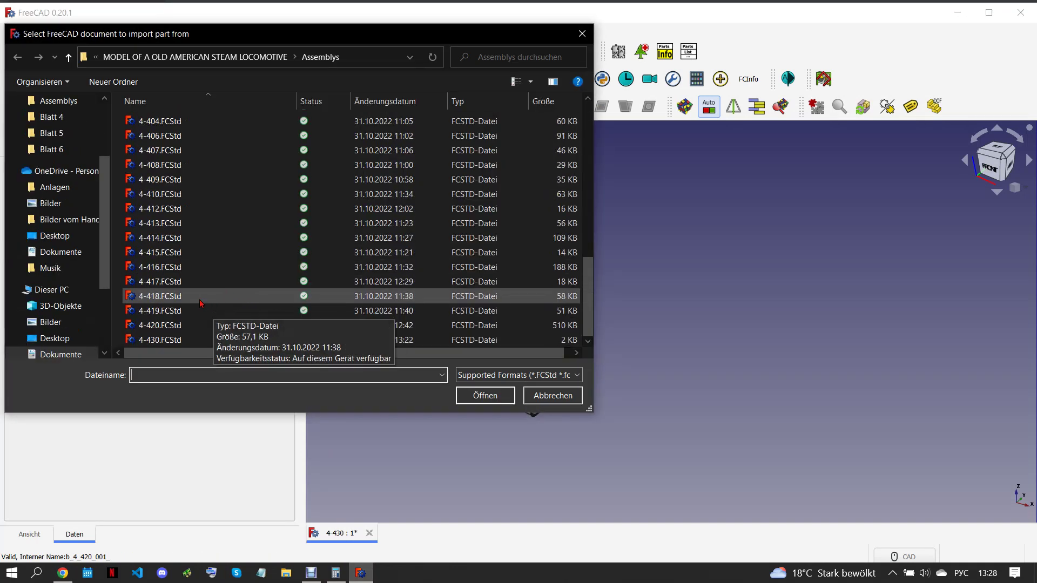
left_click(178, 193)
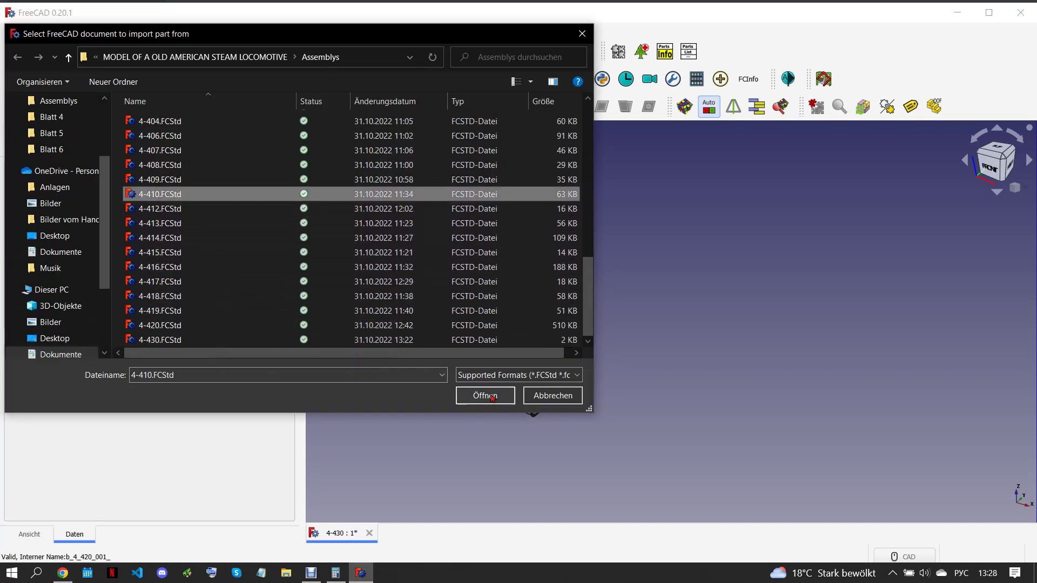
left_click(485, 395)
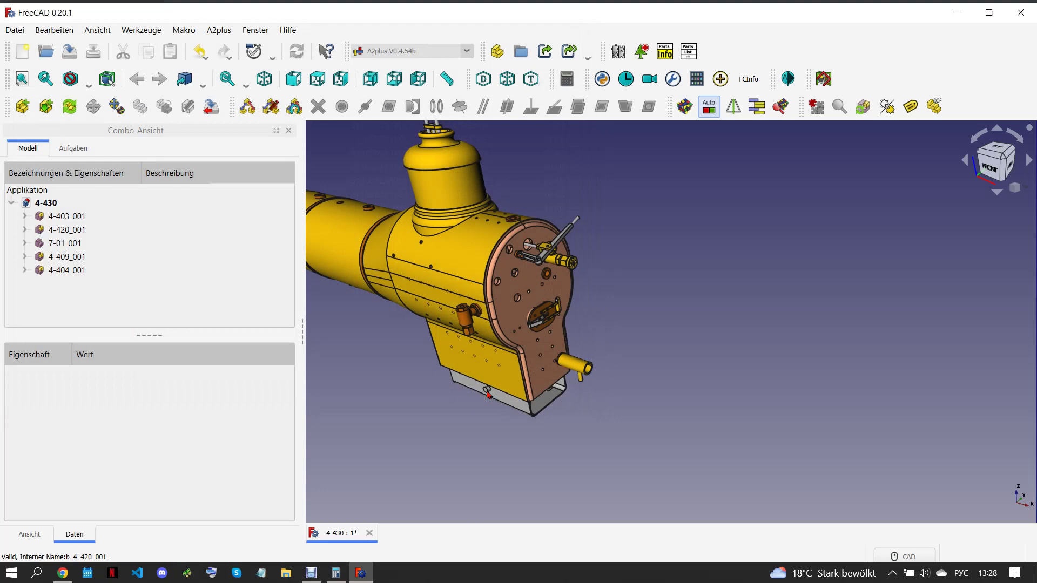
left_click(613, 464)
scroll(613, 464, "up", 2)
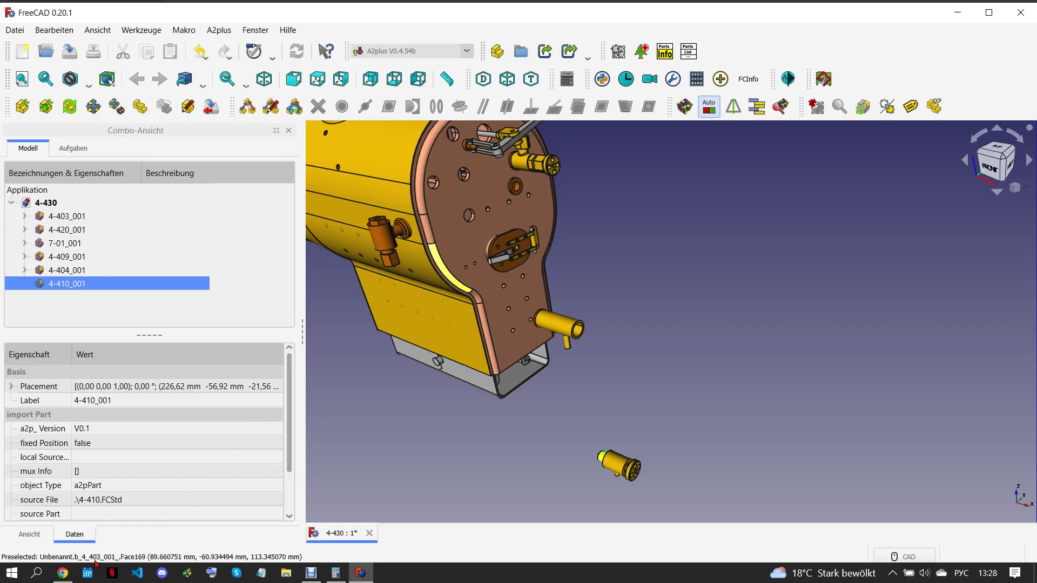
Seat 4-410_001 in the backhead hole below 4-404 with a circular-edge constraint
left_click(67, 576)
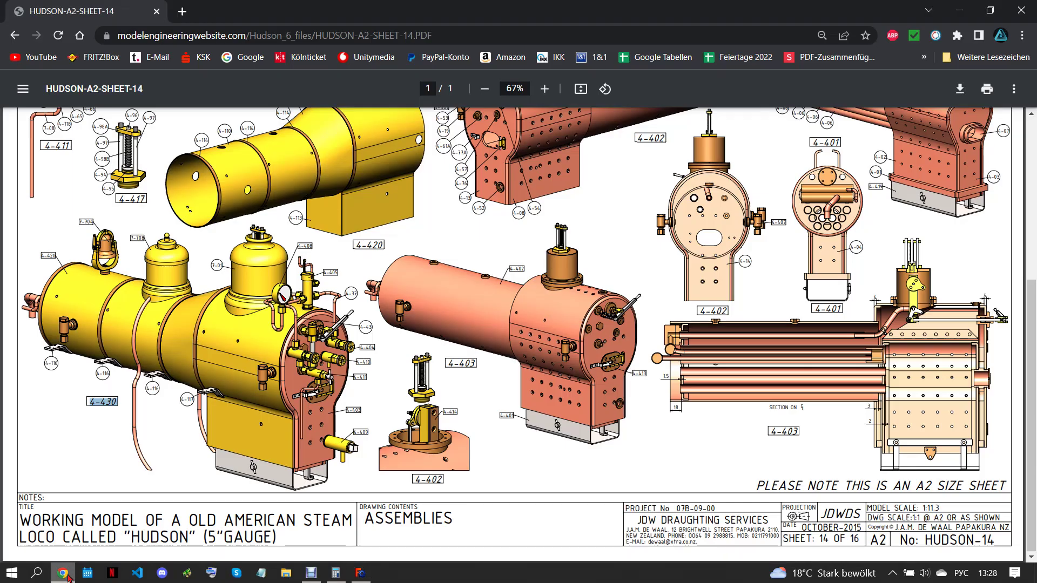
left_click(361, 574)
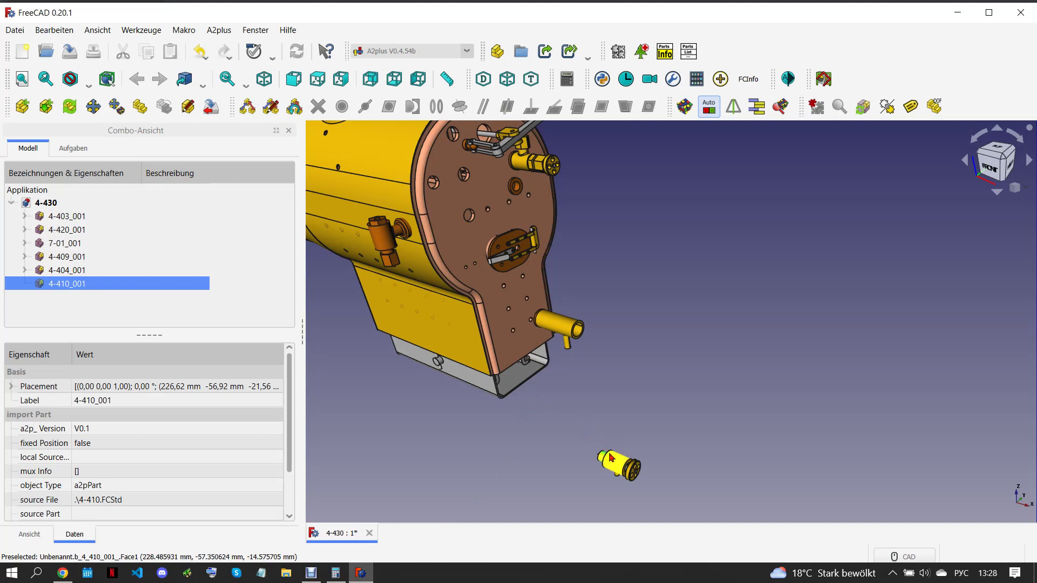
left_click(516, 186, "ctrl")
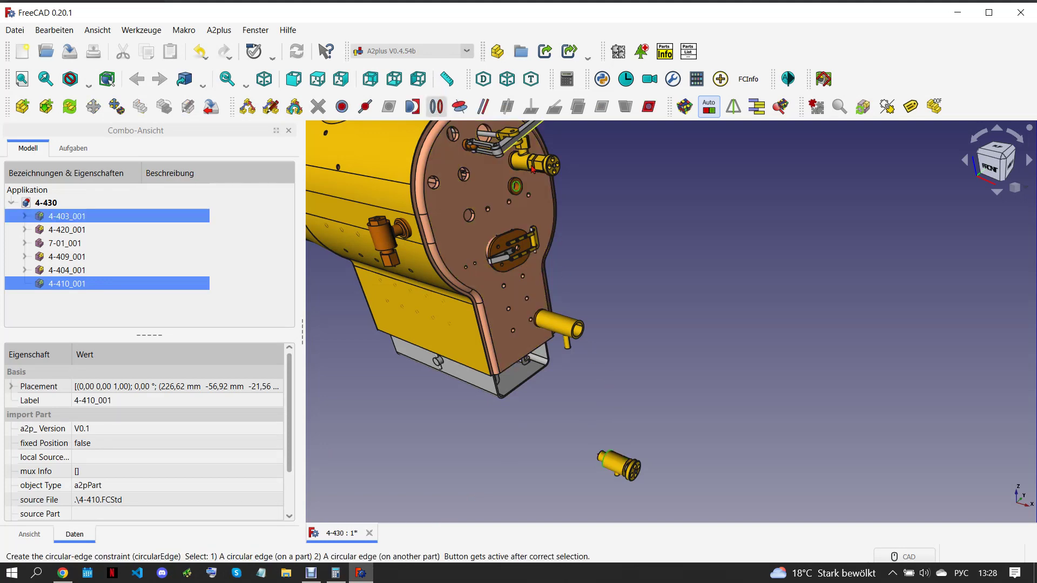
left_click(575, 276)
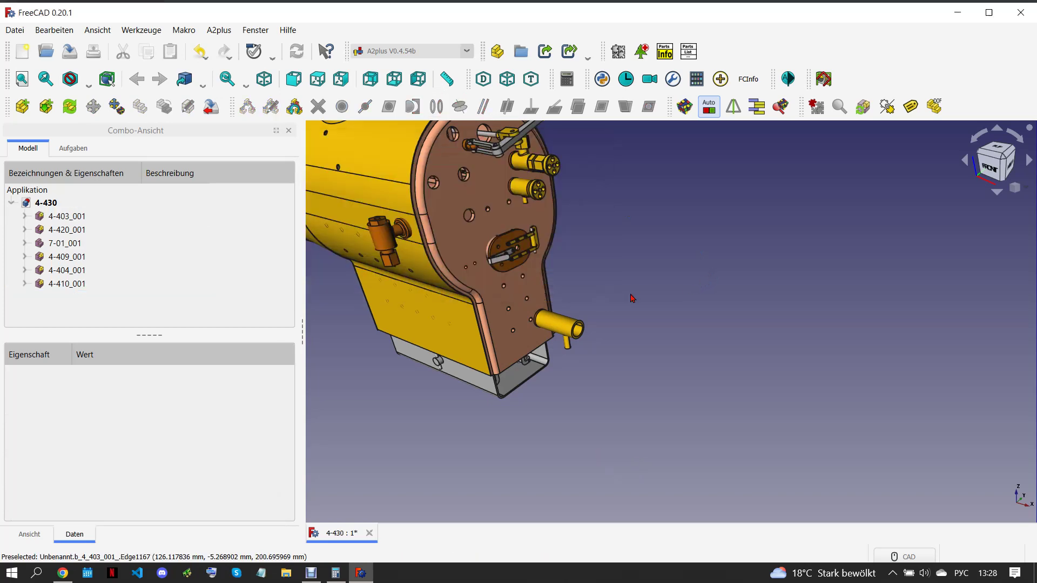
scroll(697, 280, "down", 5)
scroll(697, 280, "up", 4)
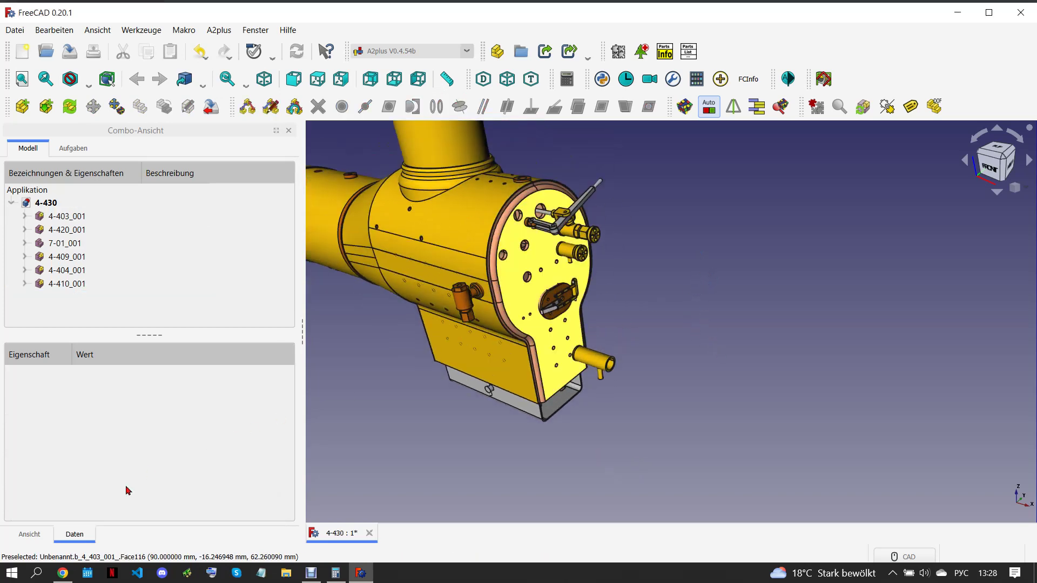
left_click(70, 572)
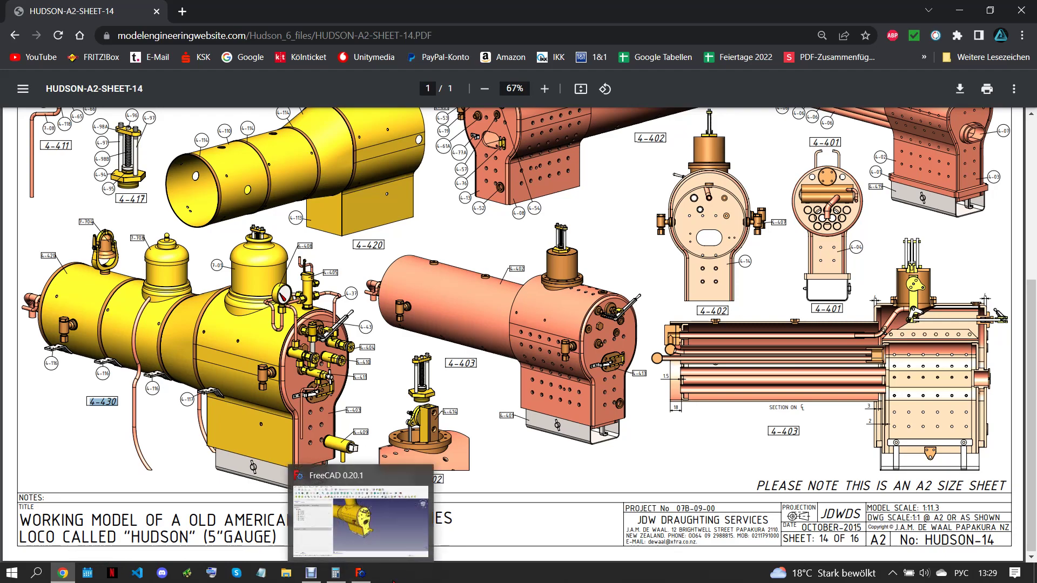
left_click(373, 575)
left_click(22, 106)
scroll(219, 288, "down", 3)
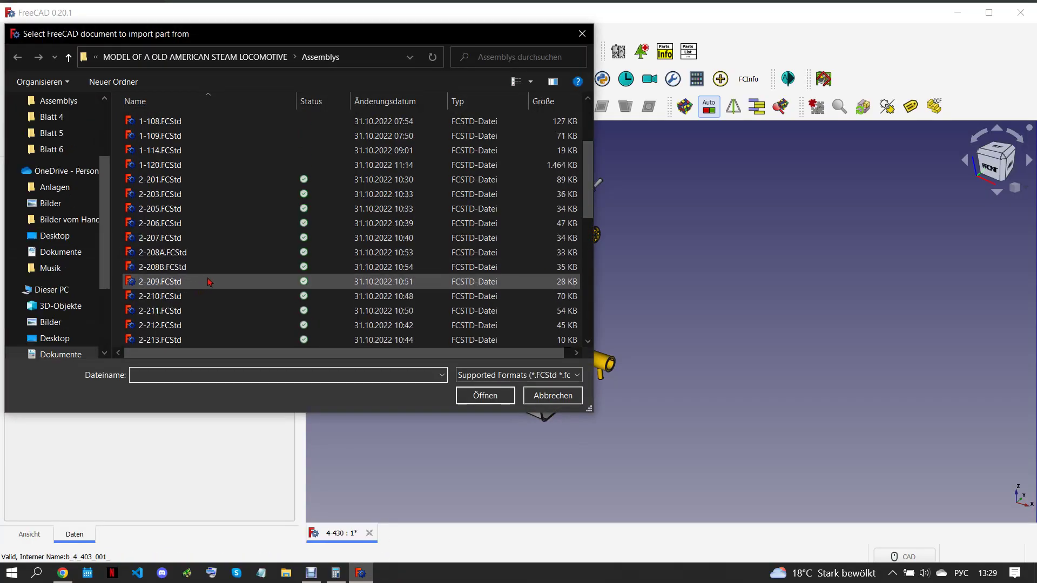
scroll(219, 288, "down", 3)
scroll(219, 288, "down", 1)
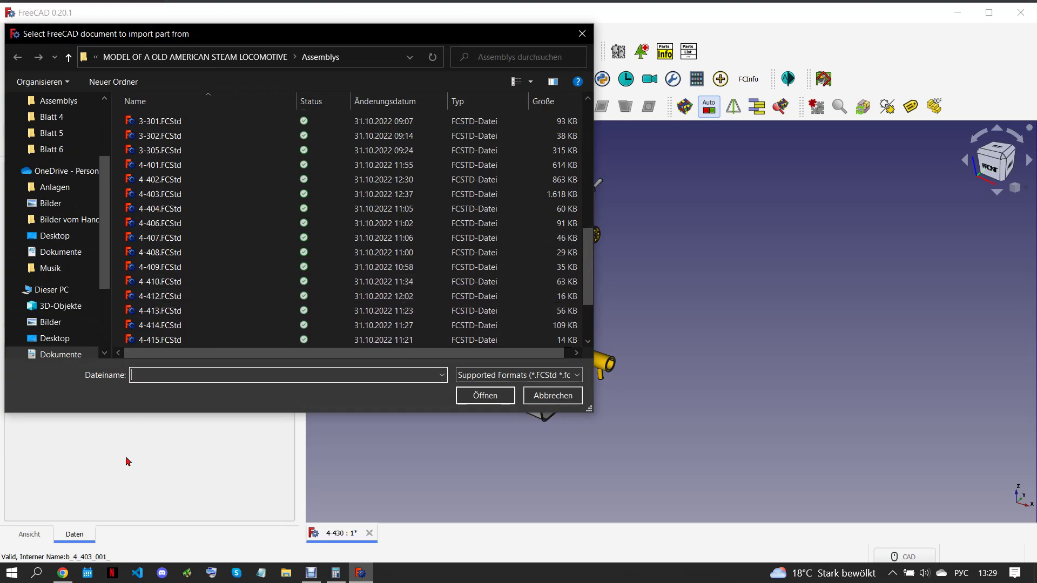
left_click(63, 574)
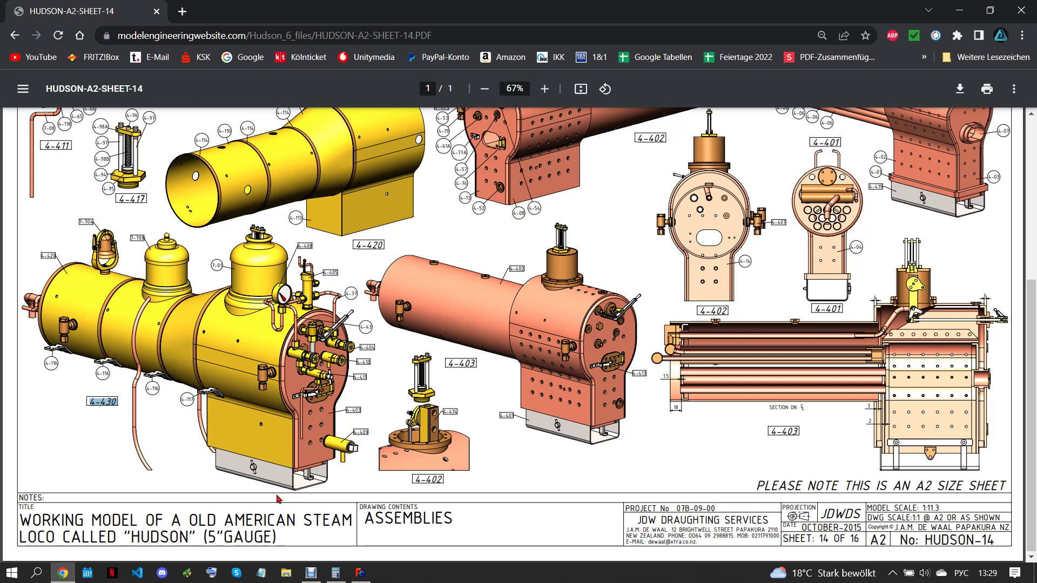
mouse_move(361, 572)
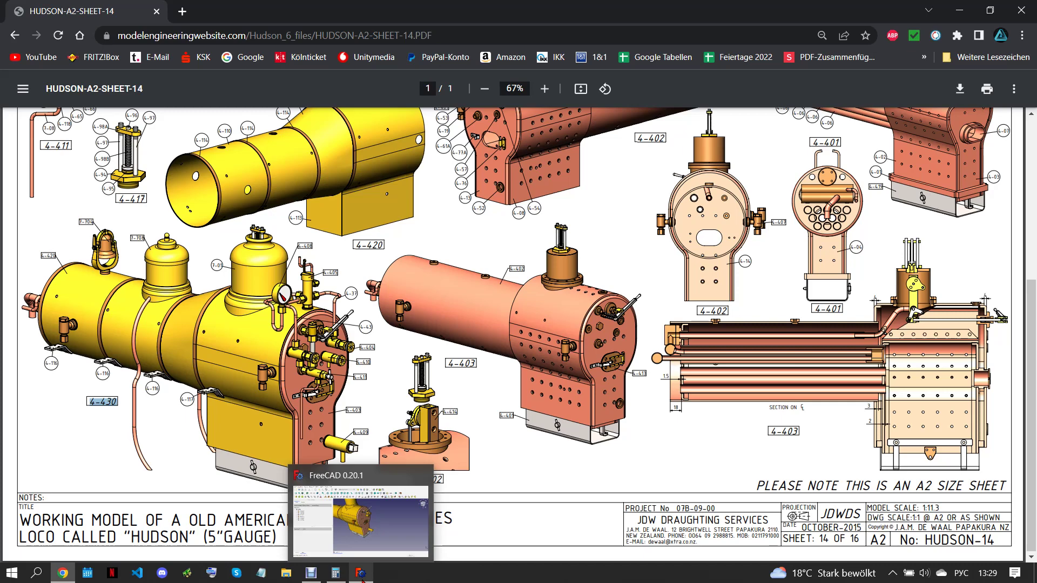
left_click(361, 577)
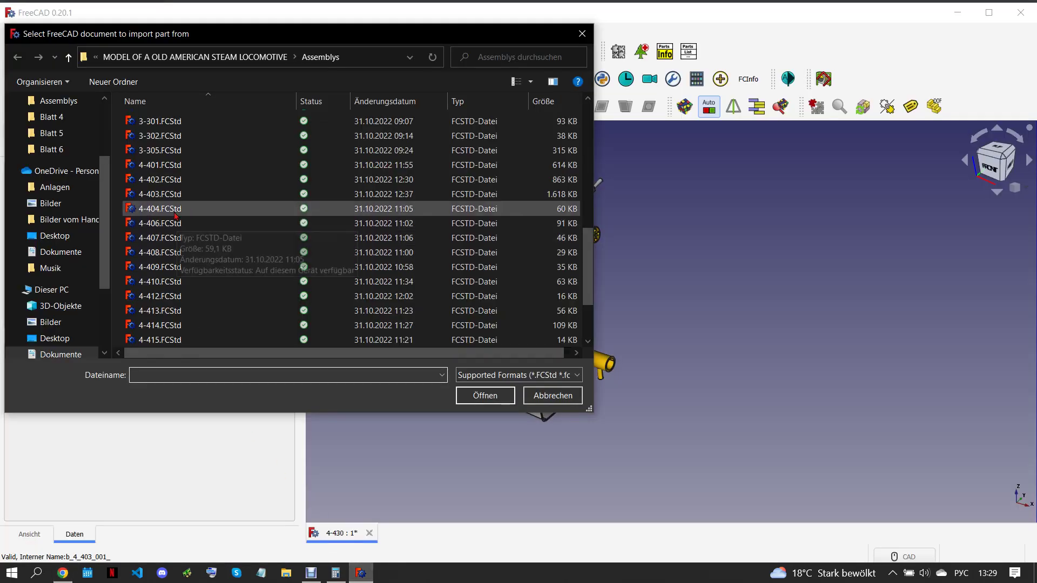
left_click(64, 576)
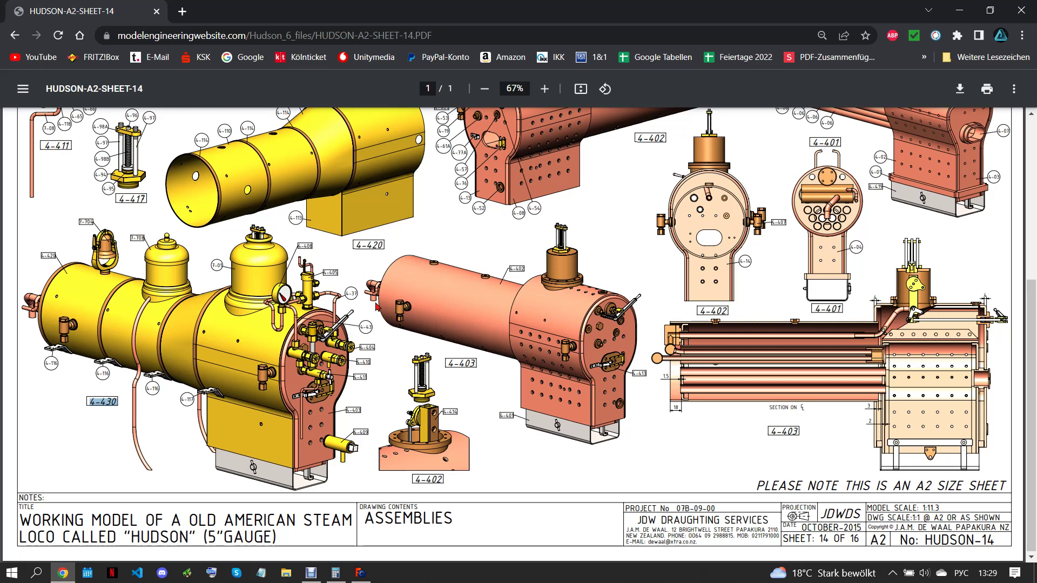
scroll(388, 333, "up", 3)
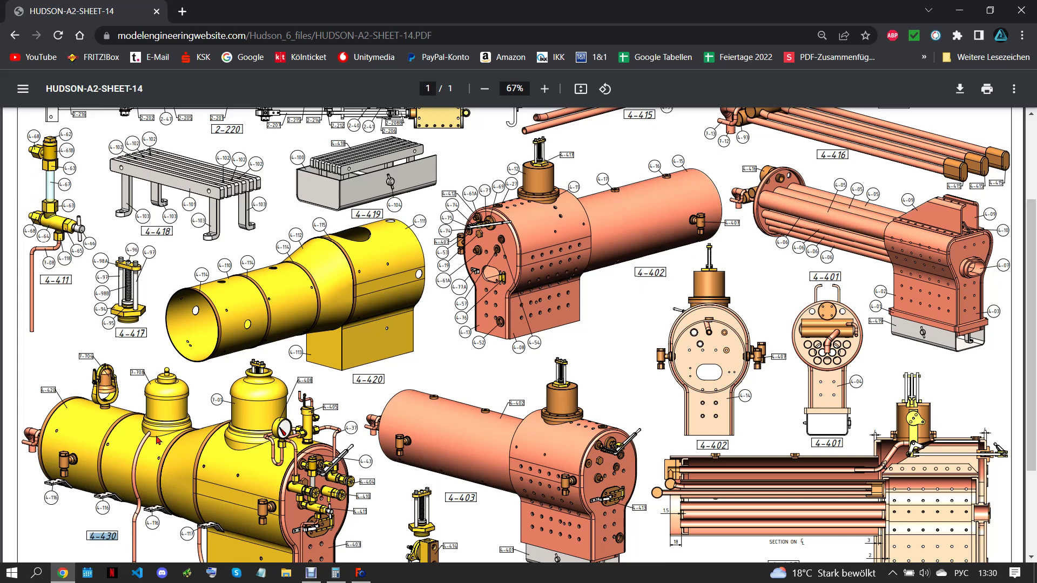
mouse_move(361, 572)
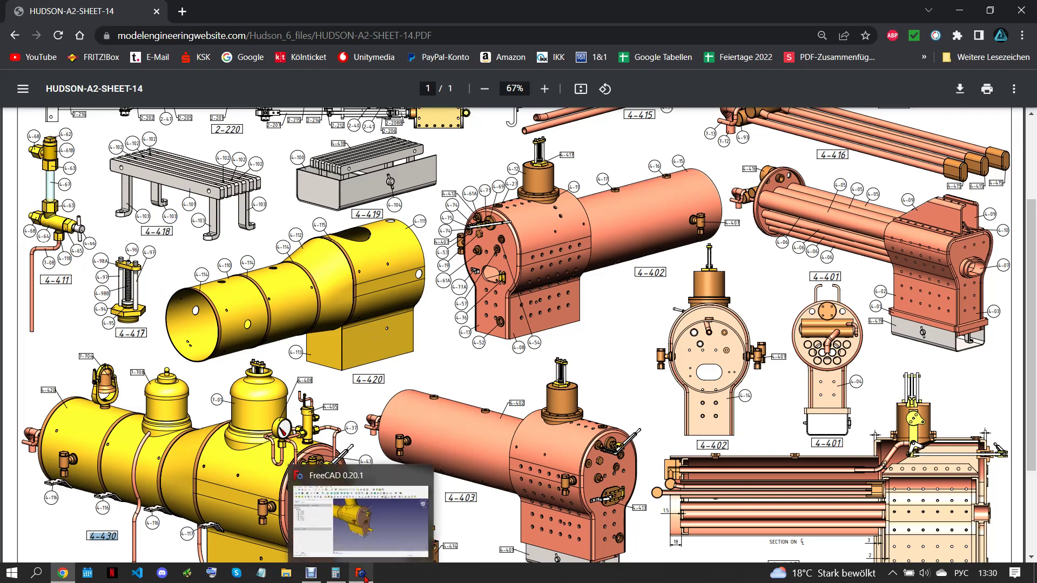
left_click(360, 580)
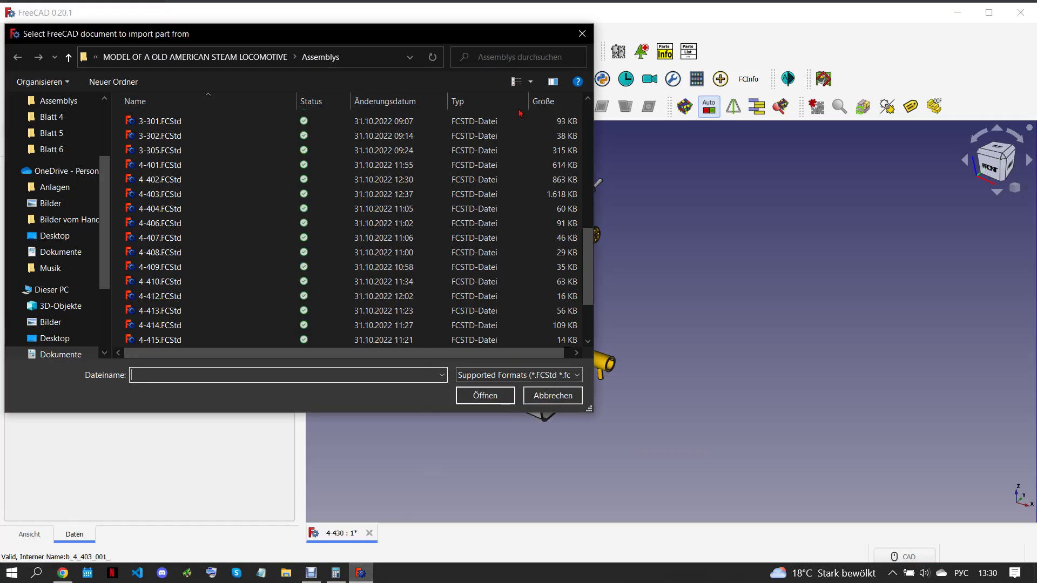
left_click(583, 34)
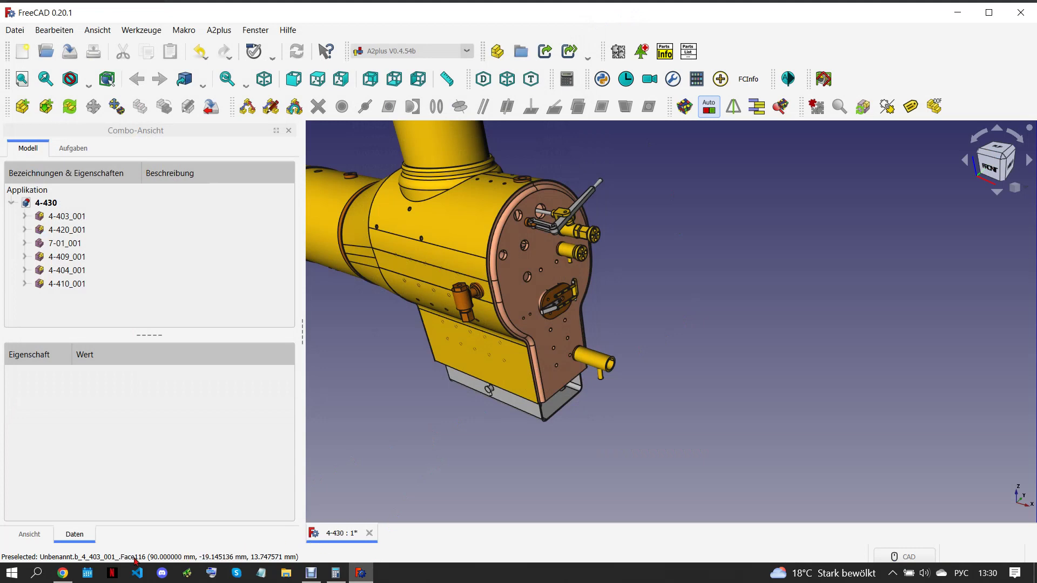
mouse_move(62, 573)
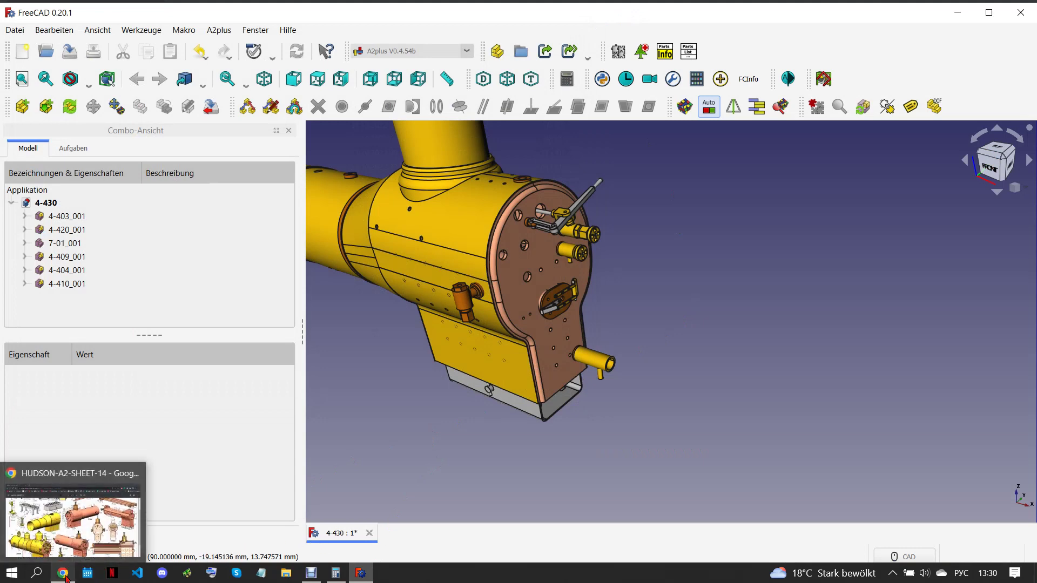
Create a new empty document and copy the 4-411 label from the drawing
left_click(23, 51)
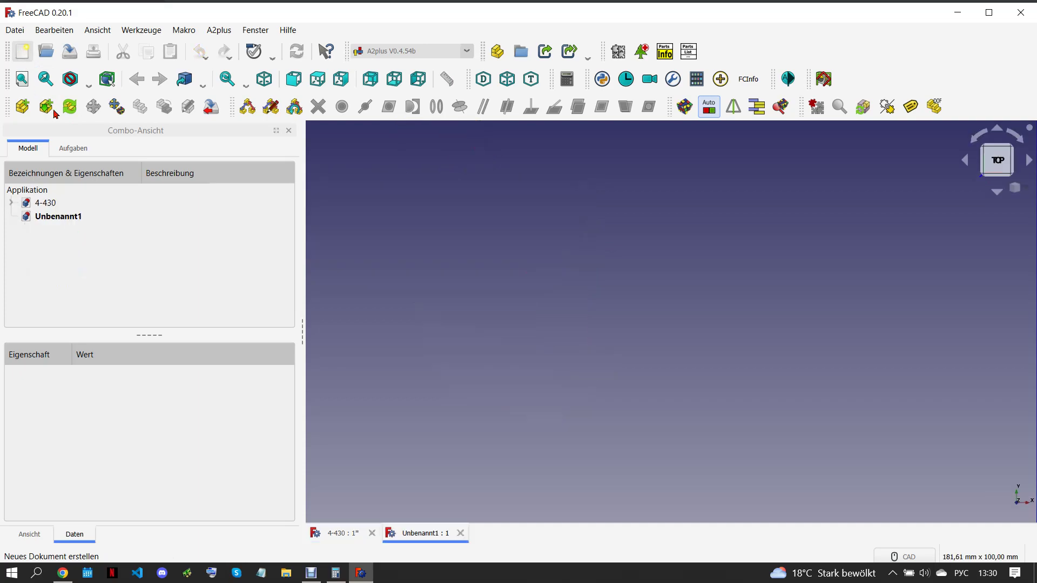
left_click(63, 573)
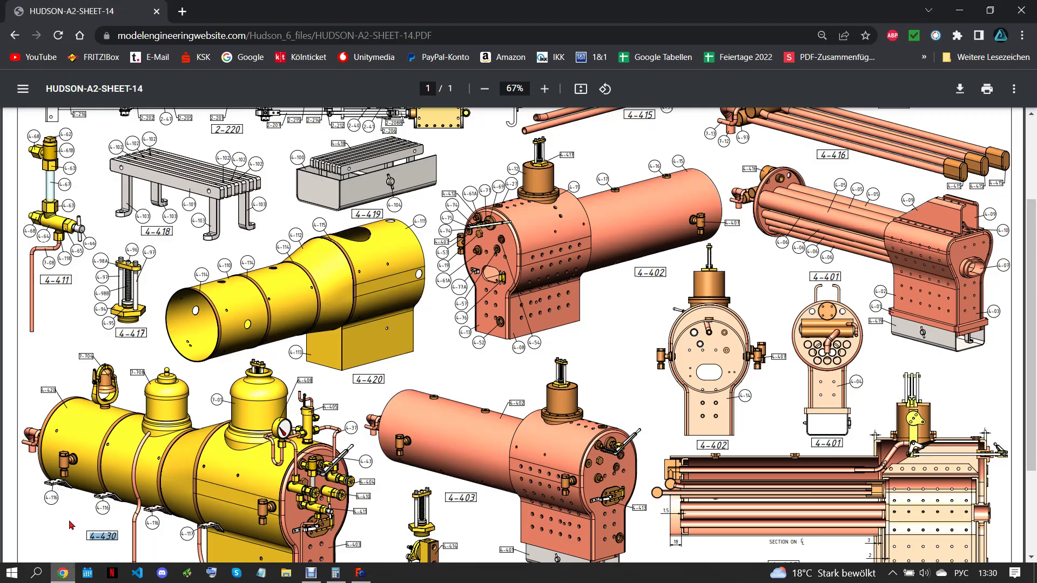
left_click_drag(44, 279, 66, 280)
right_click(62, 282)
left_click(100, 294)
left_click(370, 575)
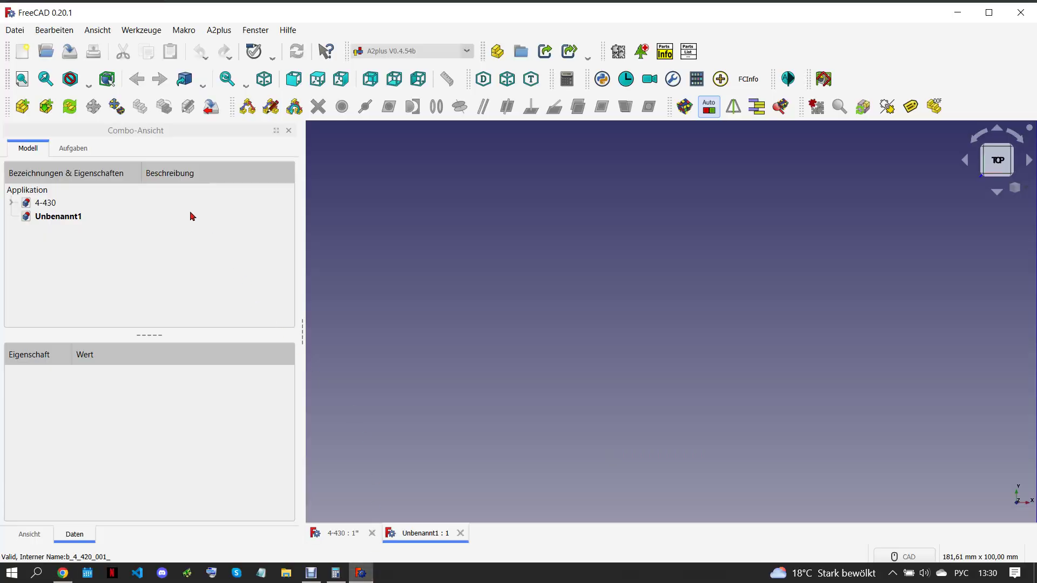
Save the new document as 4-411, then bring up the reference PDF
left_click(23, 106)
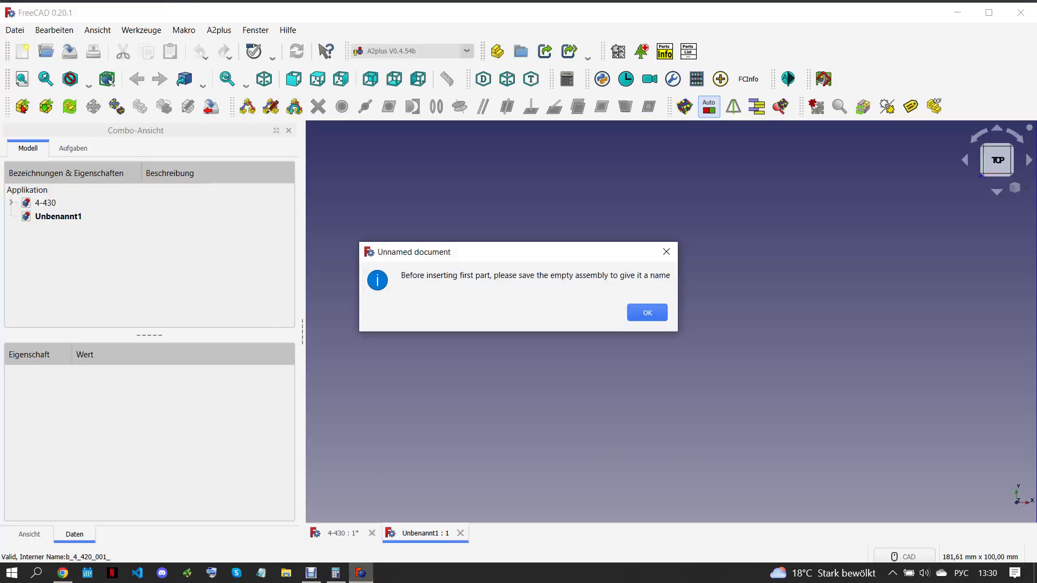
left_click(646, 314)
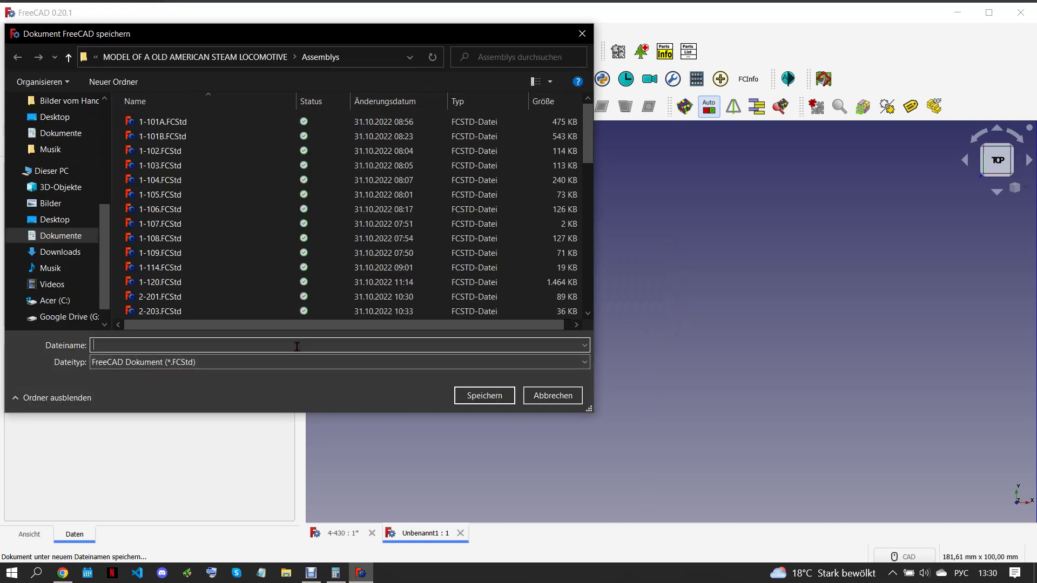
right_click(297, 346)
left_click(324, 398)
left_click(485, 395)
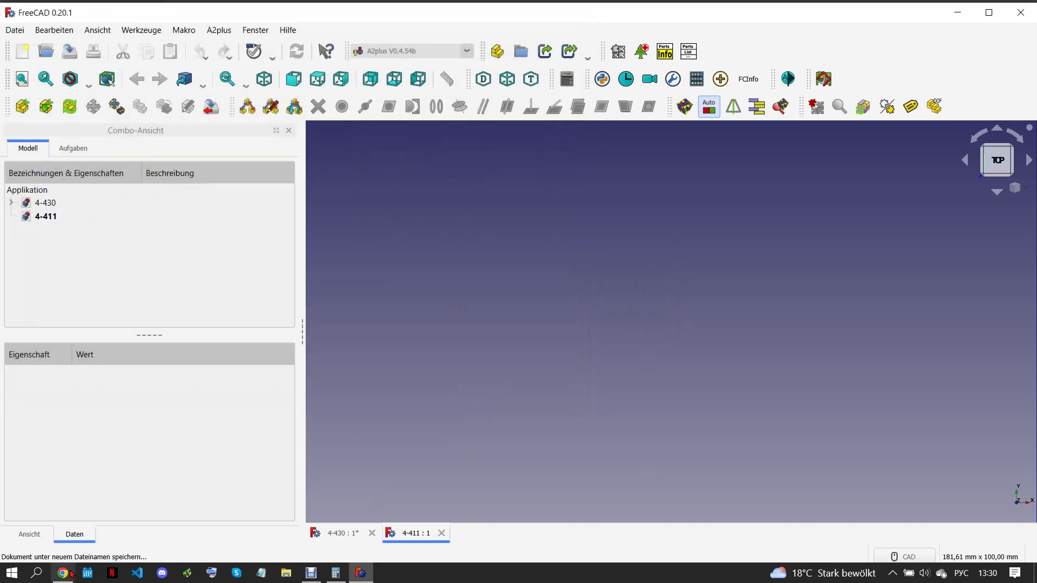
left_click(70, 571)
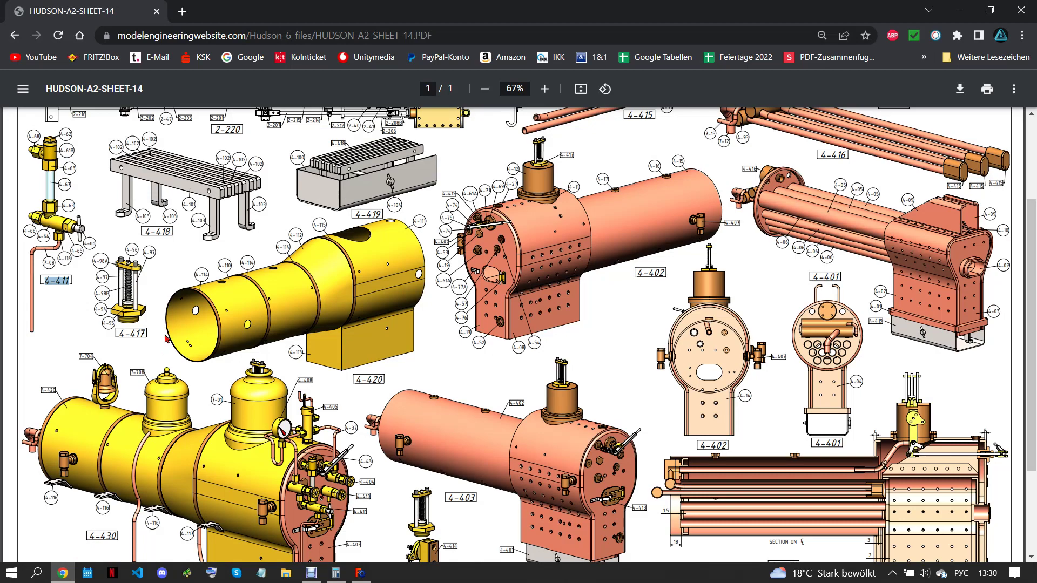
Import 4-64.FCStd from the Blatt 5 folder and switch to isometric view
left_click(361, 573)
left_click(22, 106)
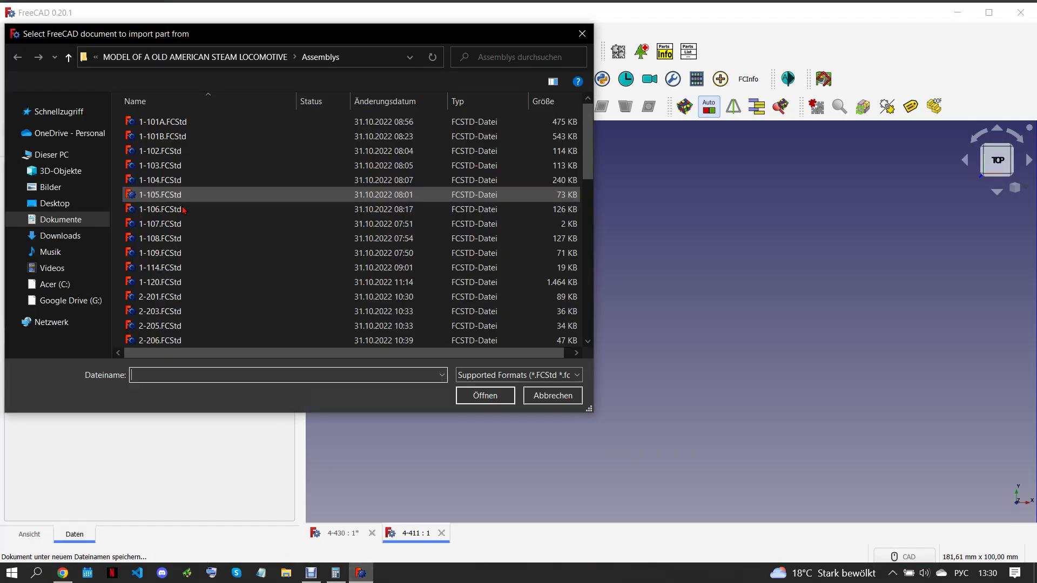
left_click(68, 57)
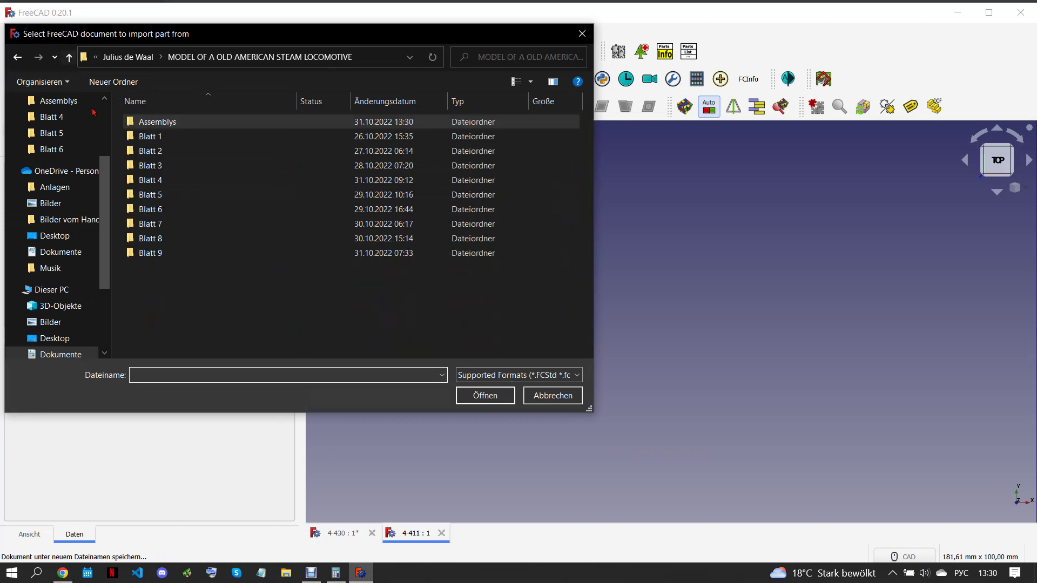
left_click(184, 183)
double_click(183, 186)
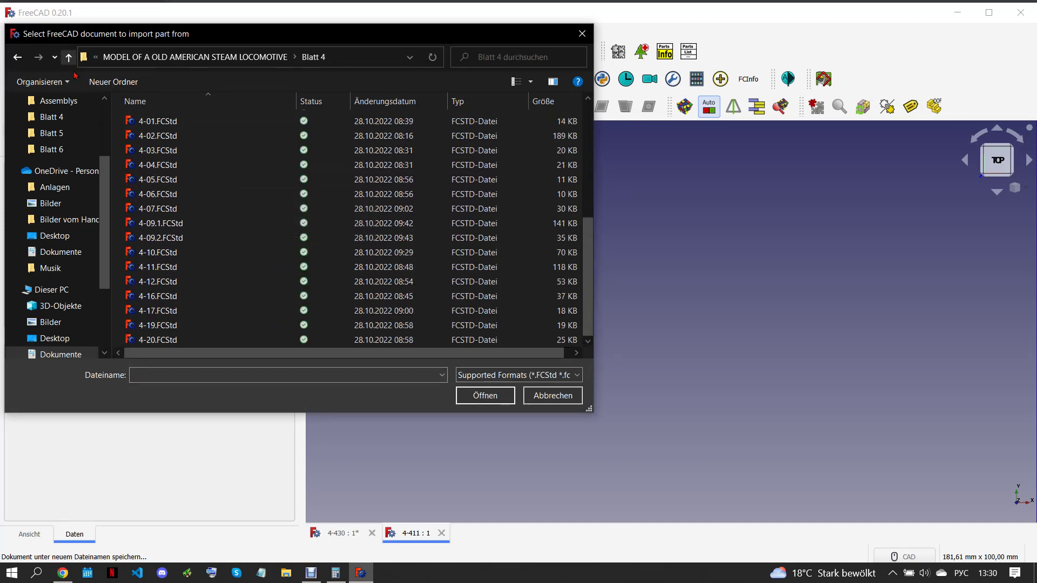
left_click(68, 57)
double_click(176, 196)
scroll(210, 237, "down", 5)
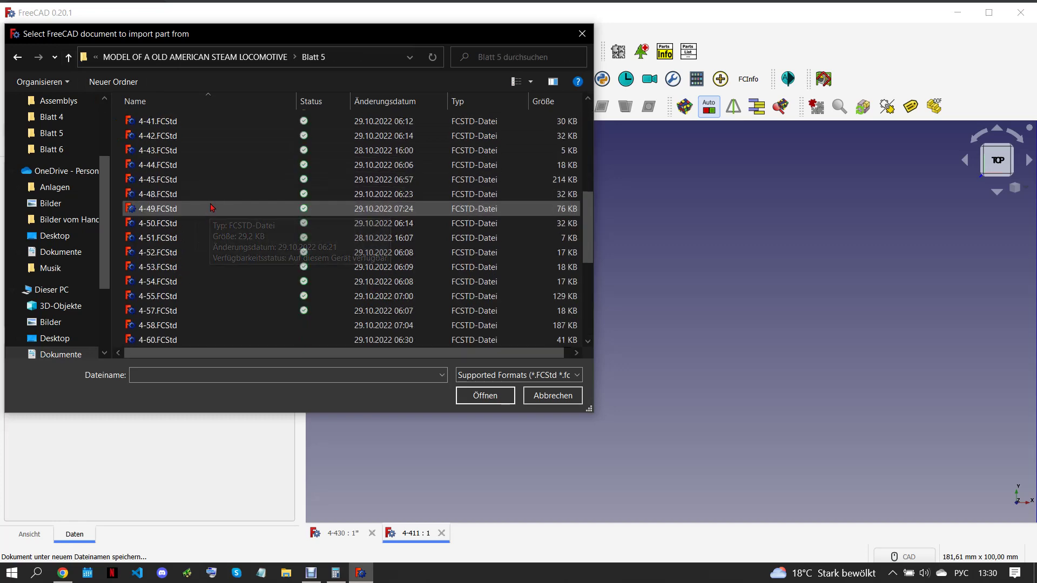
scroll(210, 241, "down", 5)
left_click(210, 296)
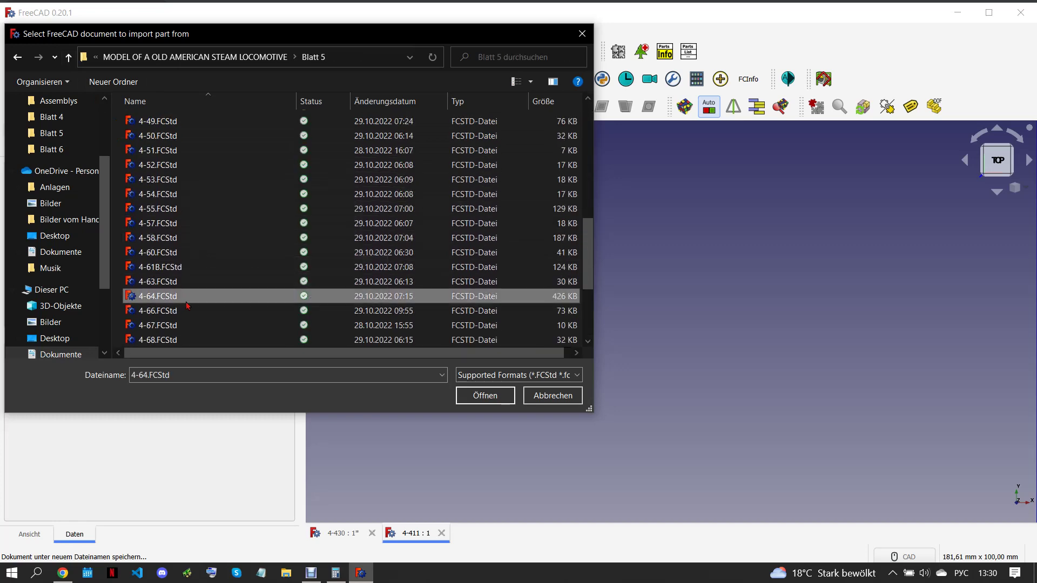
left_click(485, 395)
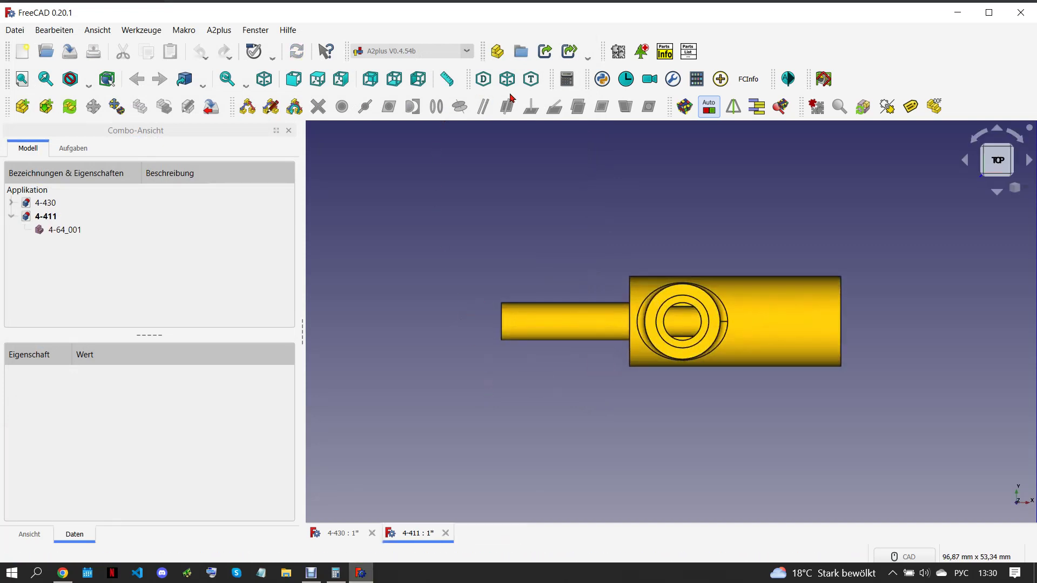
key("0")
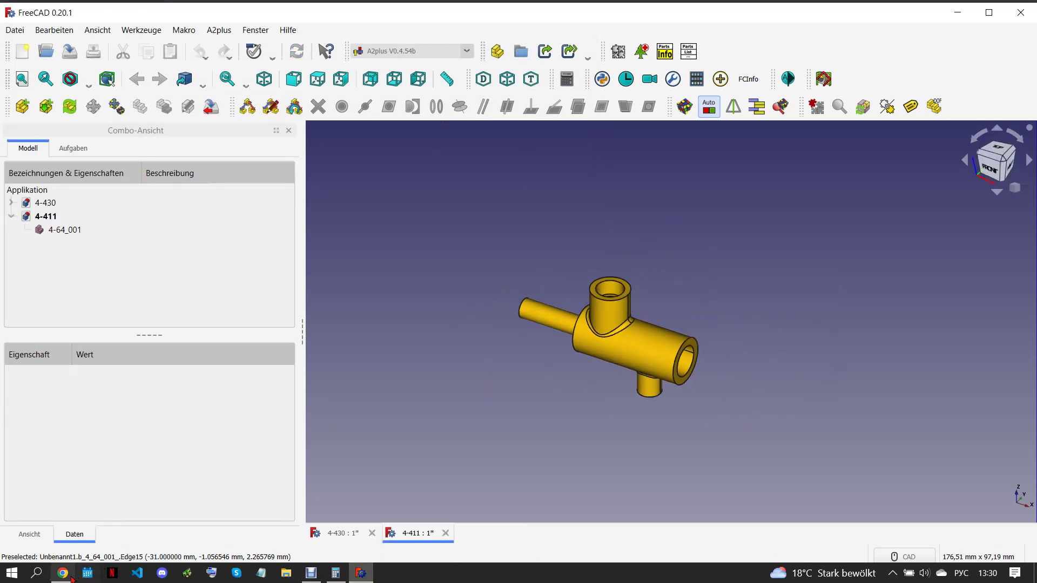
Import part 4-66.FCStd into the 4-411 assembly after checking the drawing
left_click(62, 573)
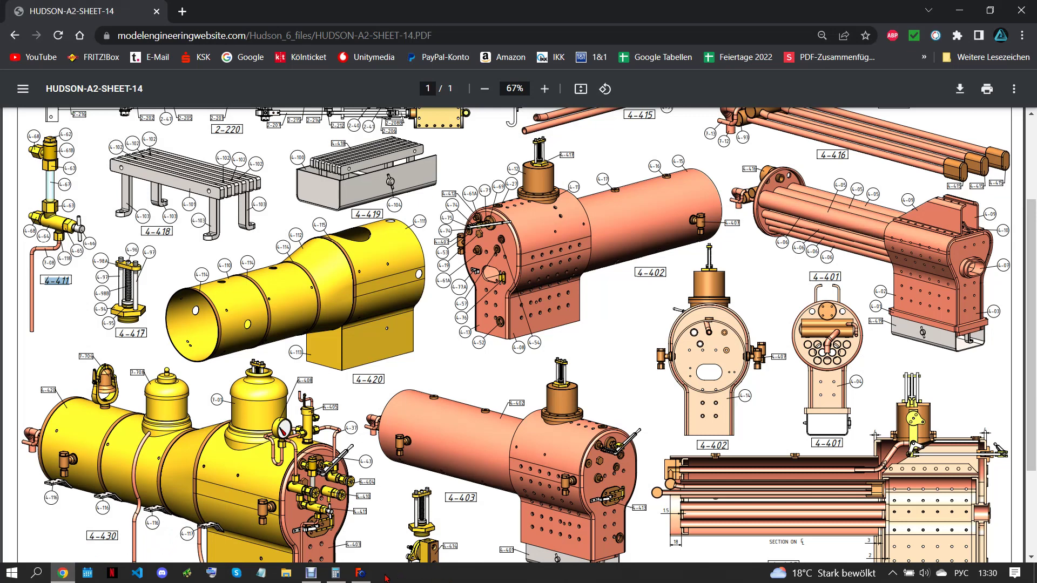
left_click(360, 574)
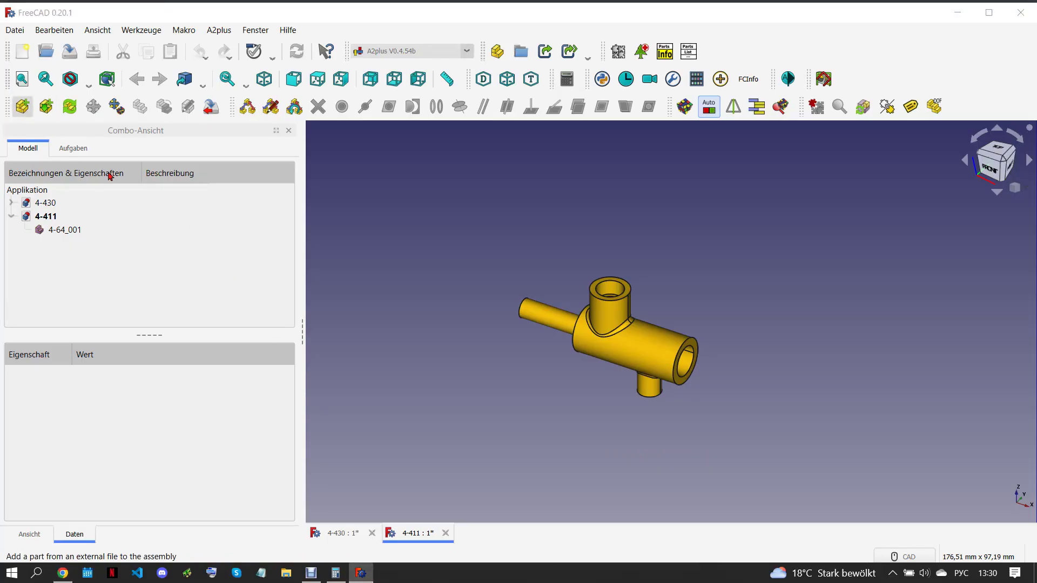
scroll(256, 250, "down", 5)
scroll(256, 250, "down", 3)
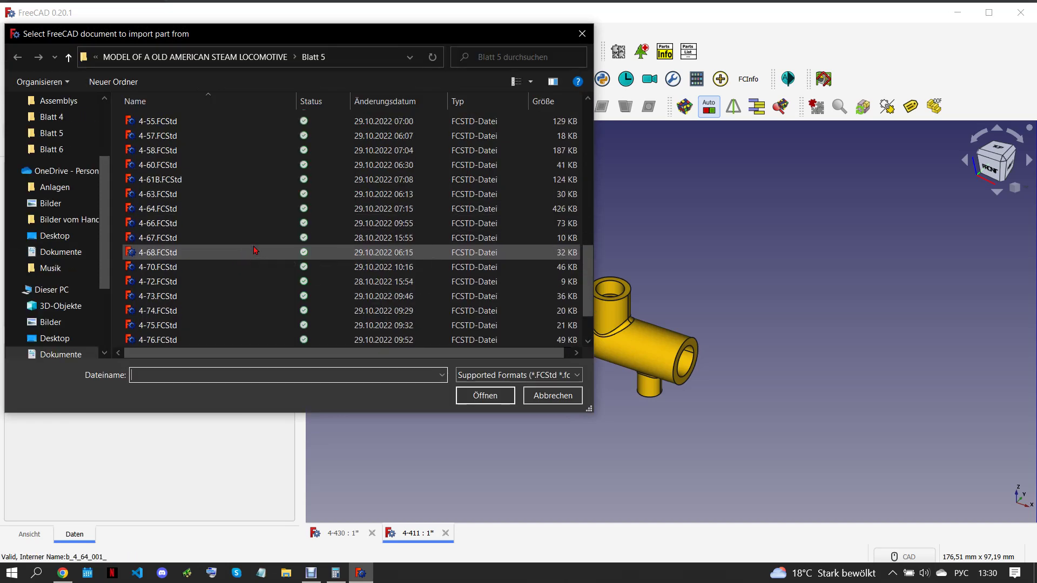
left_click(211, 223)
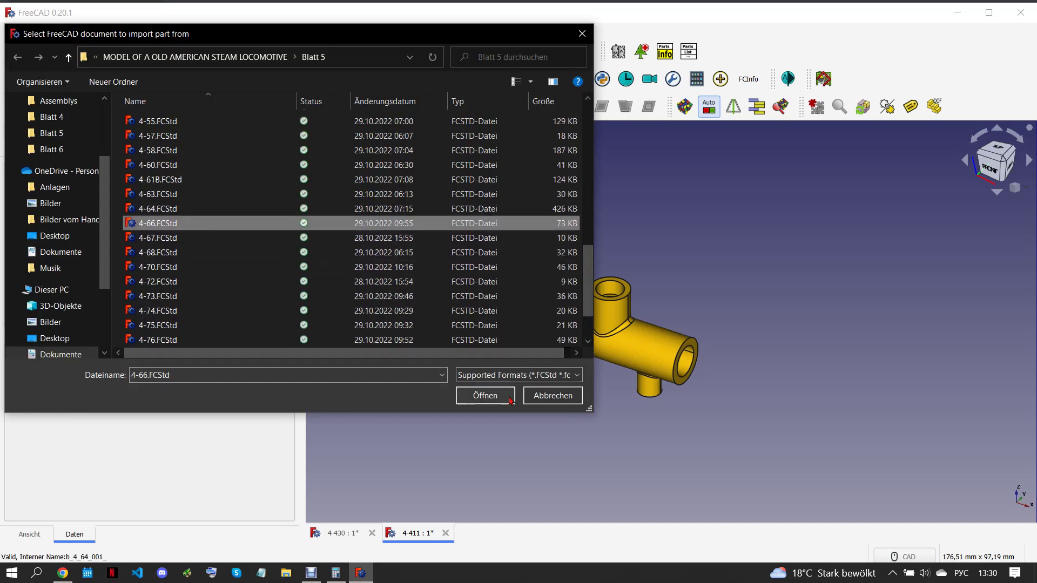
left_click(485, 396)
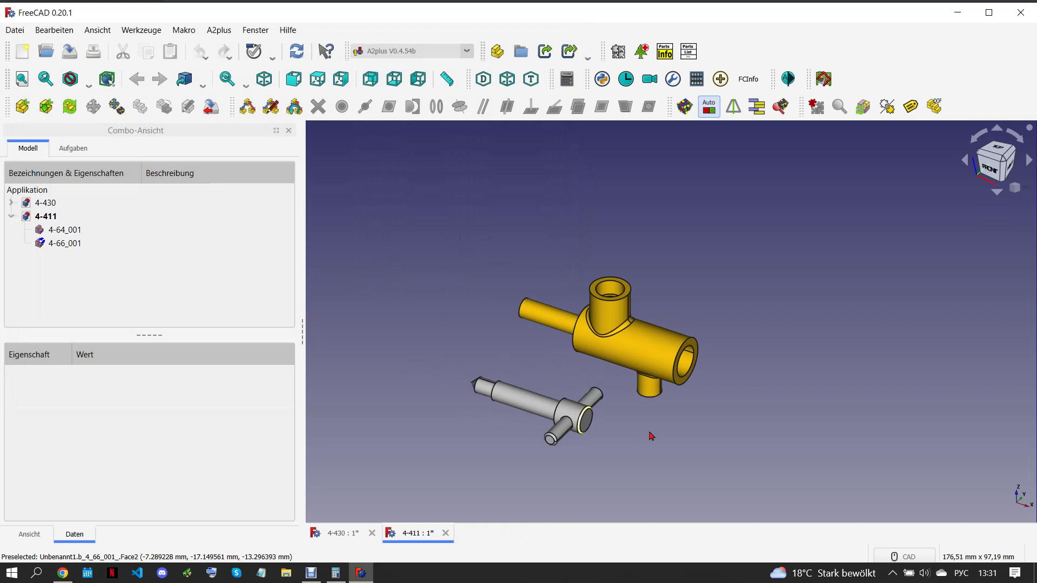
Circular-edge constrain the 4-66_001 plug onto the 4-64_001 valve body end
left_click(805, 466)
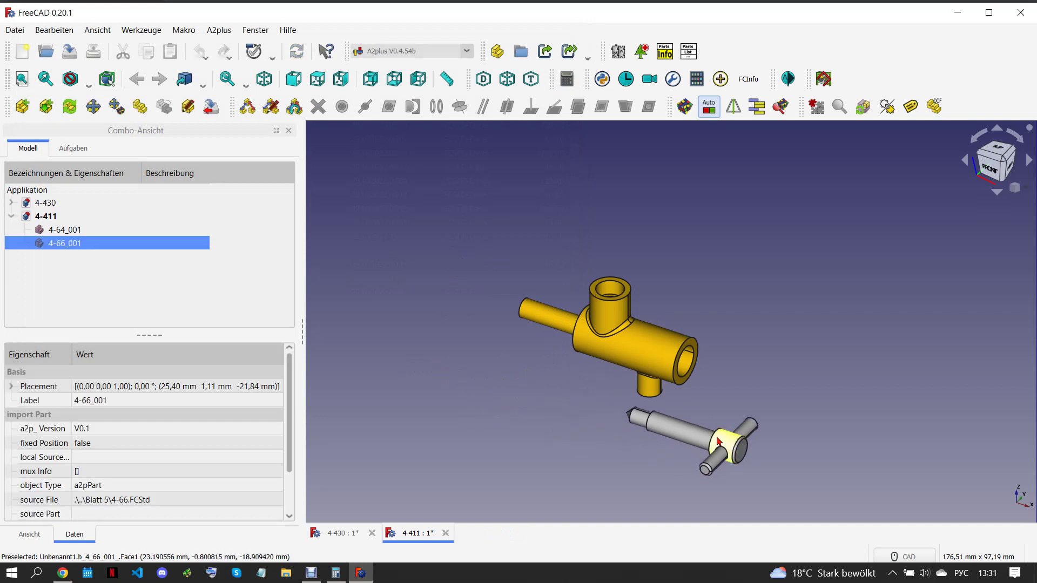
left_click(698, 348, "ctrl")
left_click(437, 106)
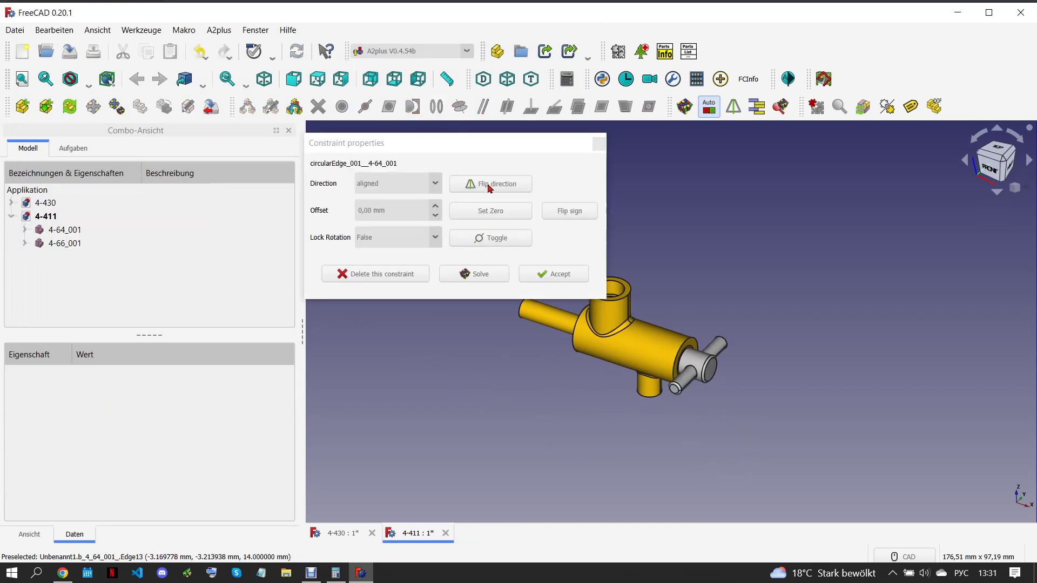
left_click(552, 274)
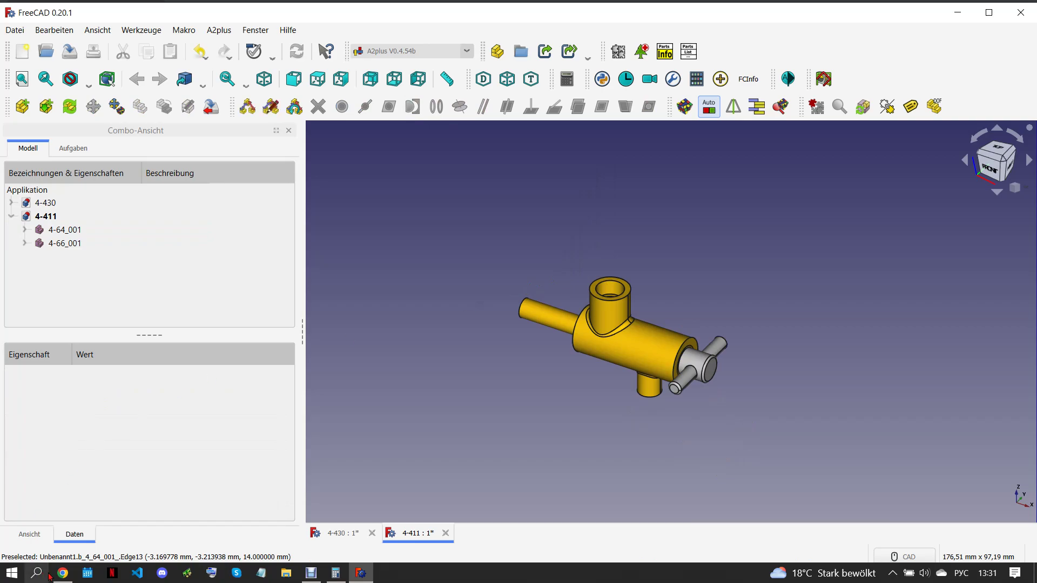
left_click(62, 573)
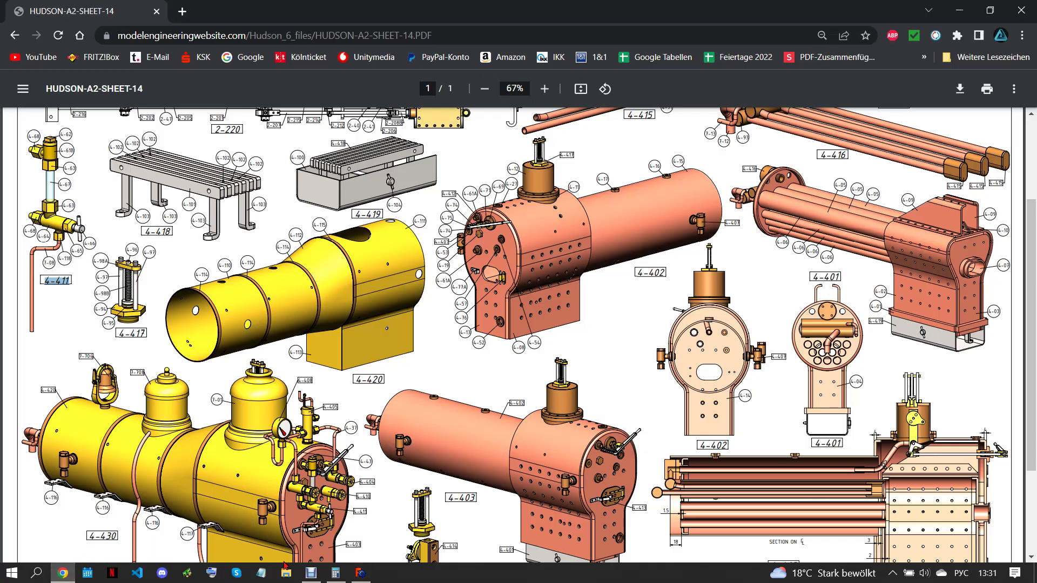
left_click(361, 574)
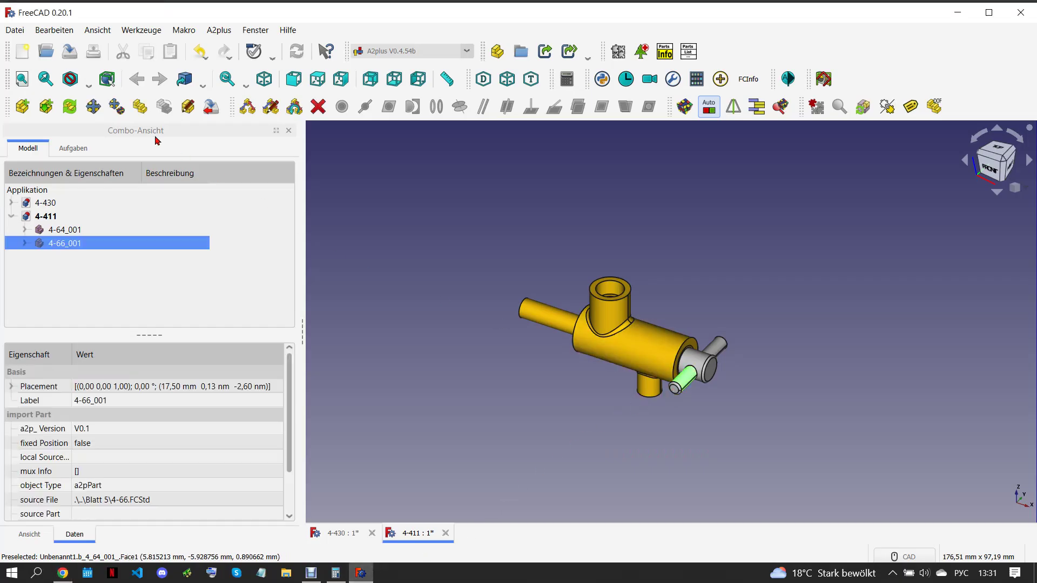
Rotate the 4-66_001 plug 90° so its handle stands upright
left_click(93, 106)
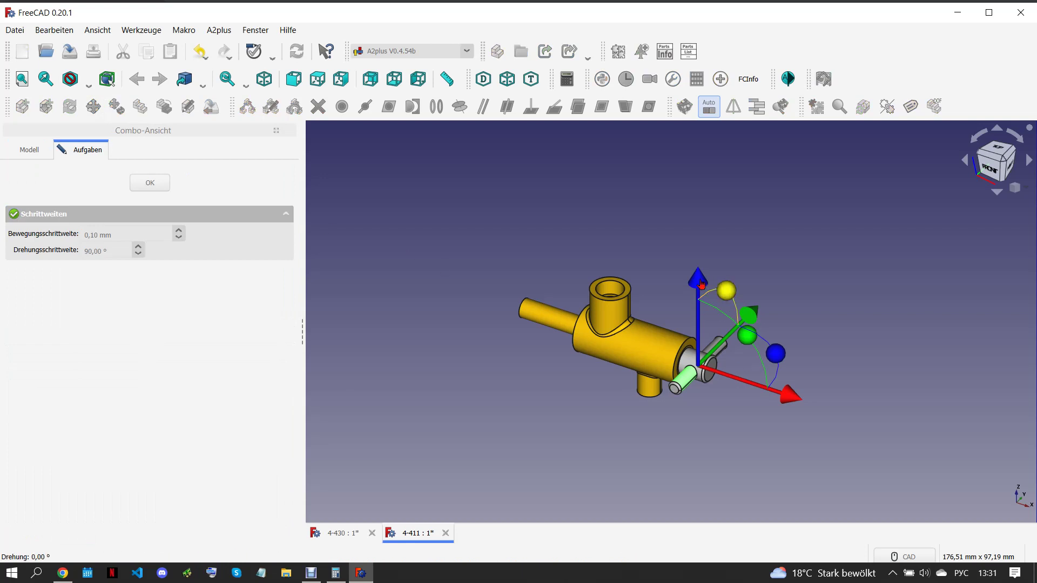
left_click(736, 299)
left_click(150, 182)
left_click(488, 410)
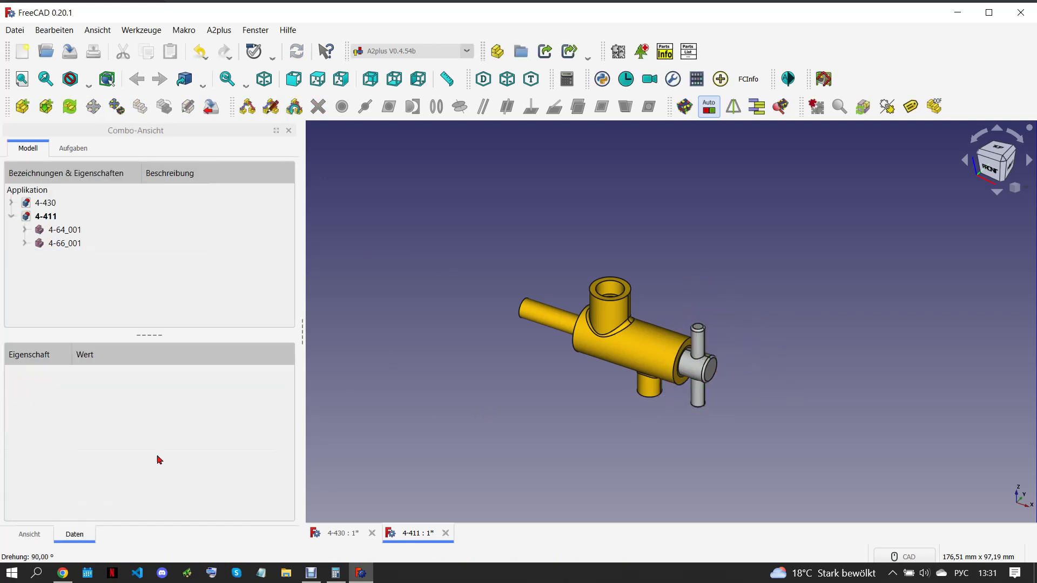
left_click(62, 574)
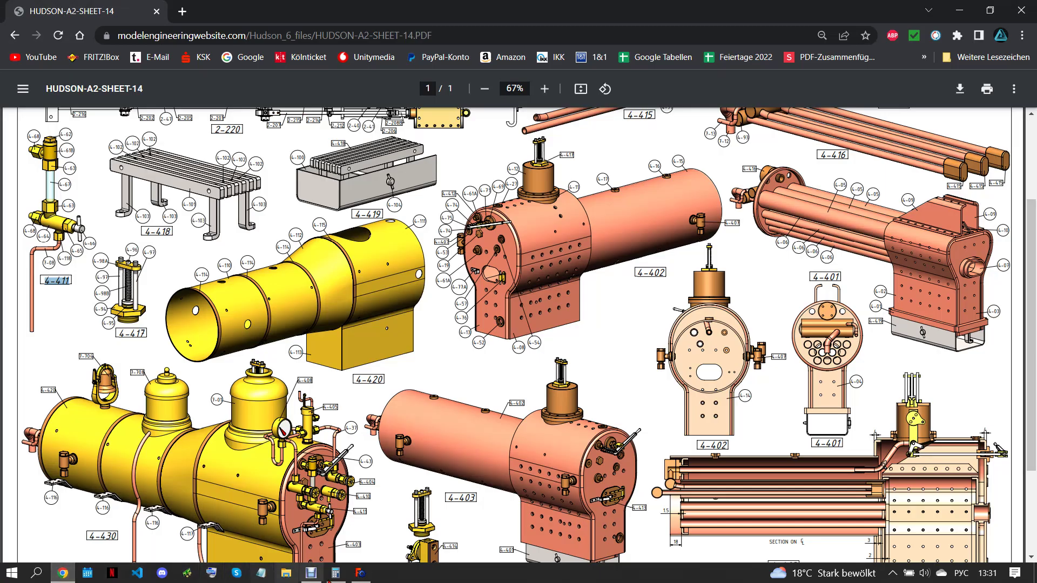
left_click(361, 574)
left_click(22, 106)
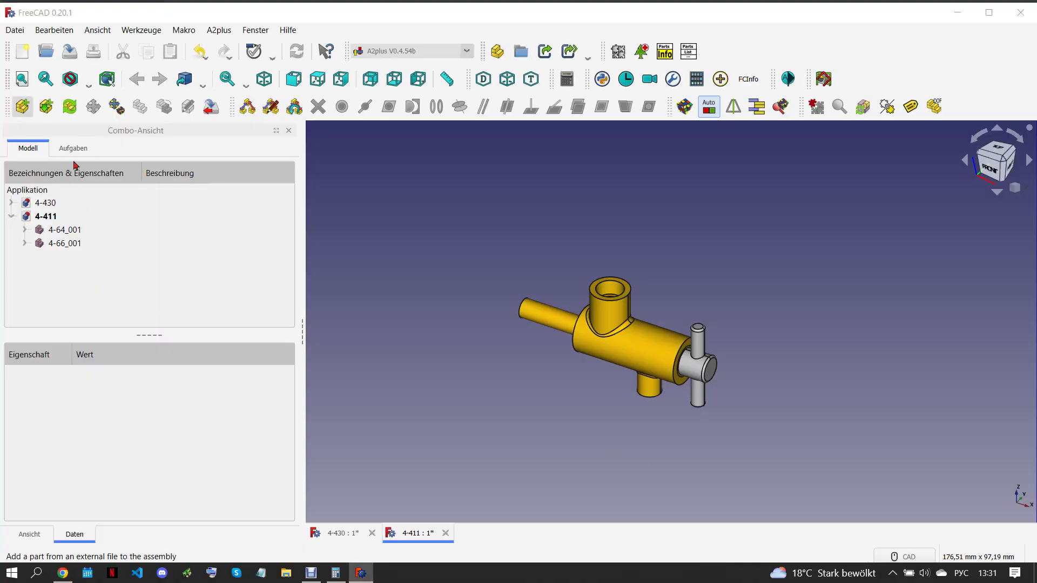
Import the 4-63 hex nut and rotate it -90° so its bore points up
scroll(204, 295, "down", 4)
scroll(204, 295, "down", 1)
left_click(186, 282)
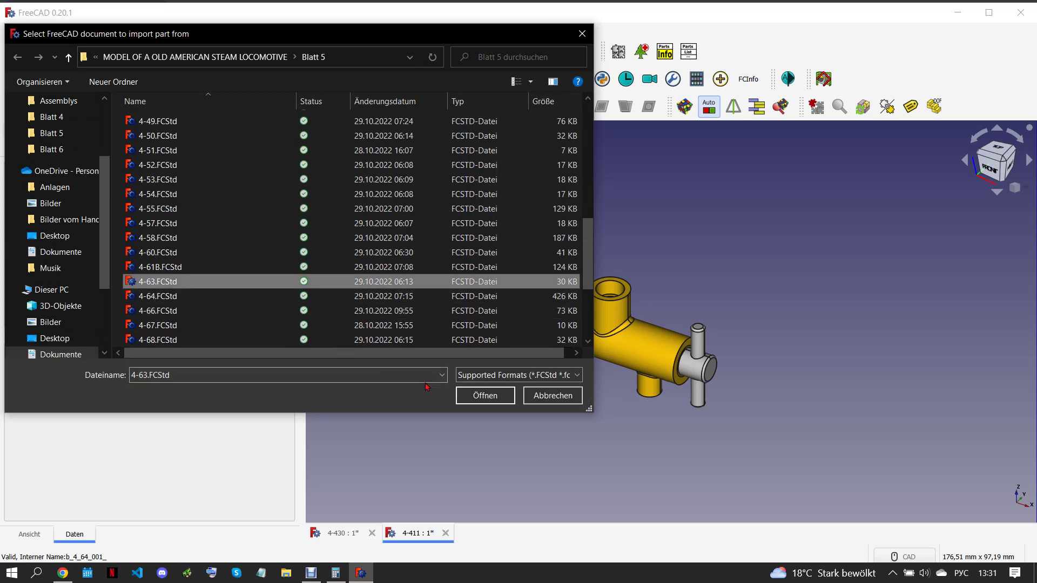
left_click(476, 397)
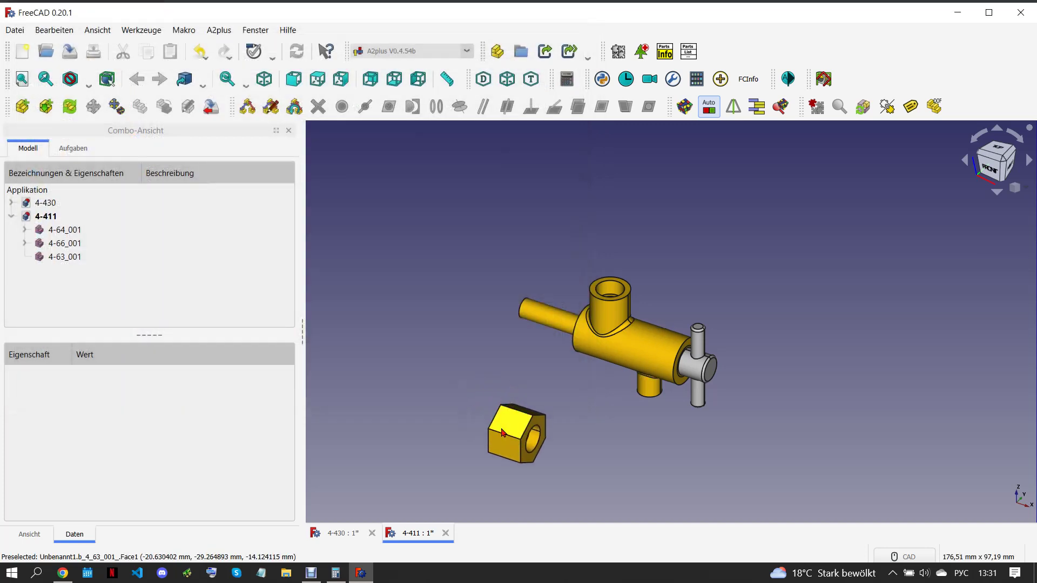
left_click(481, 406)
left_click(93, 106)
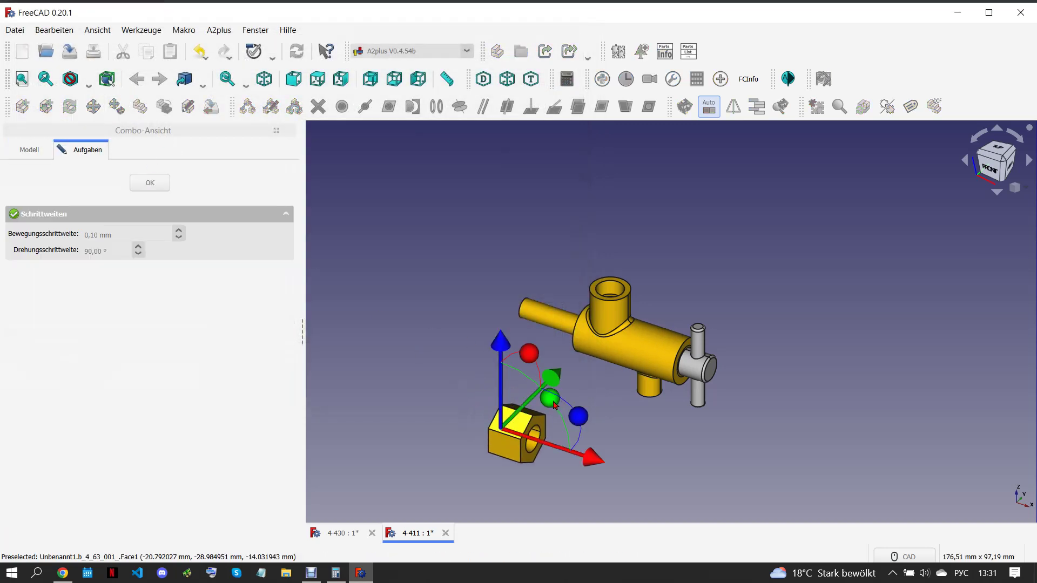
left_click_drag(555, 405, 407, 342)
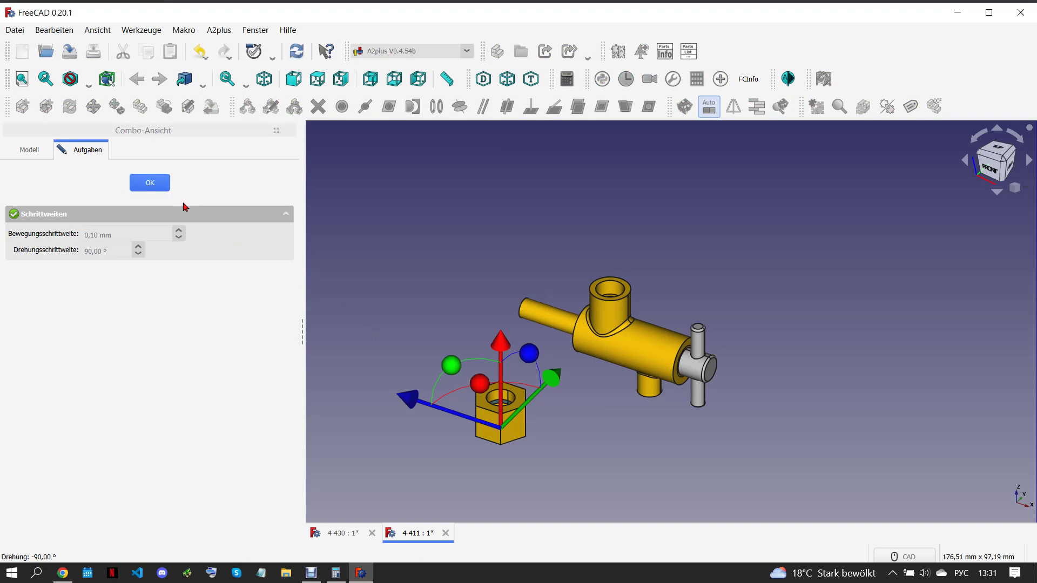
left_click(150, 184)
Circular-edge constrain the nut onto the valve body's upper port and check the drawing
scroll(489, 386, "up", 2)
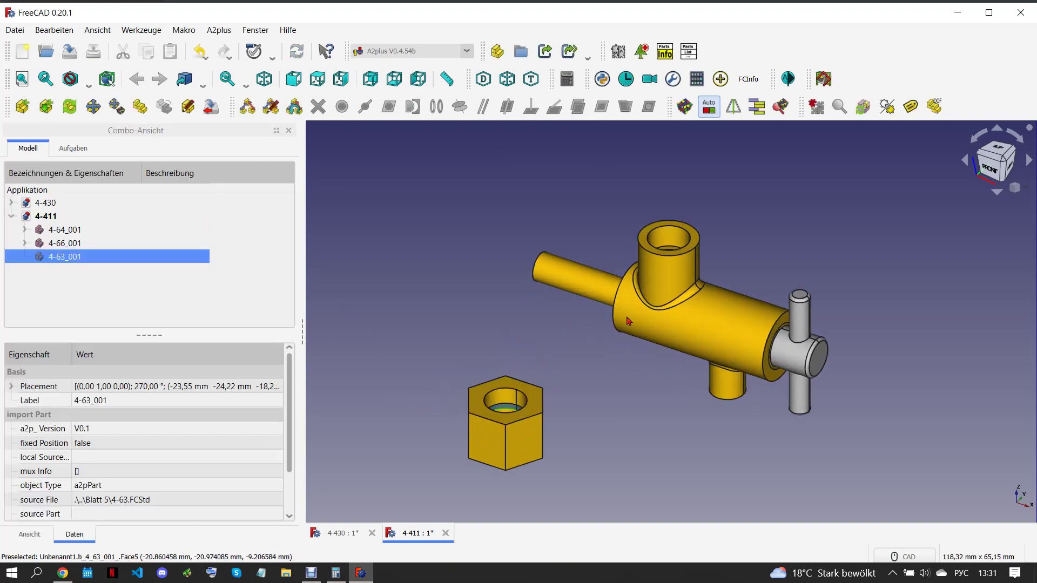
left_click(670, 254, "ctrl")
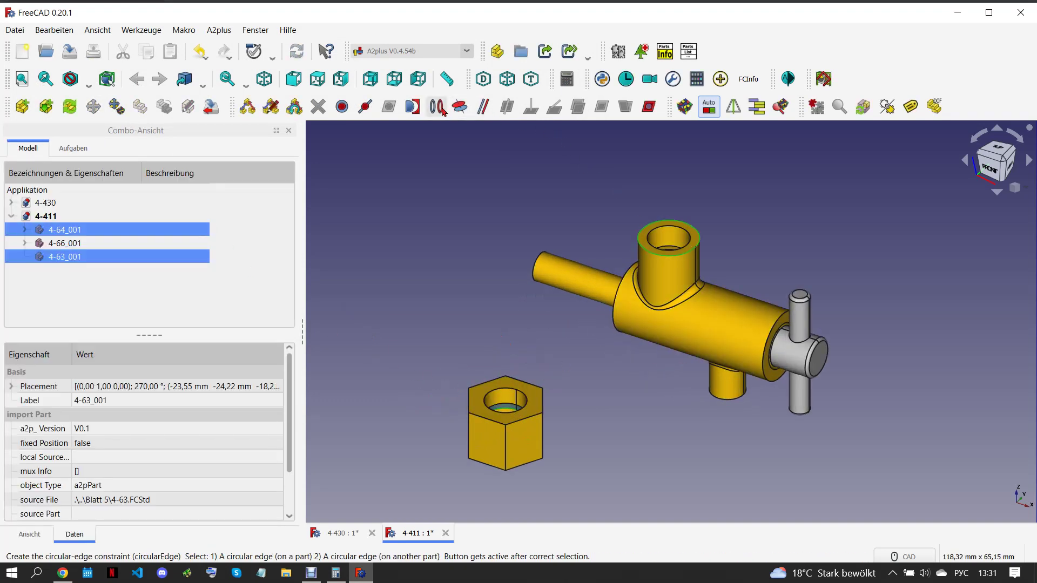
left_click(437, 107)
left_click(556, 275)
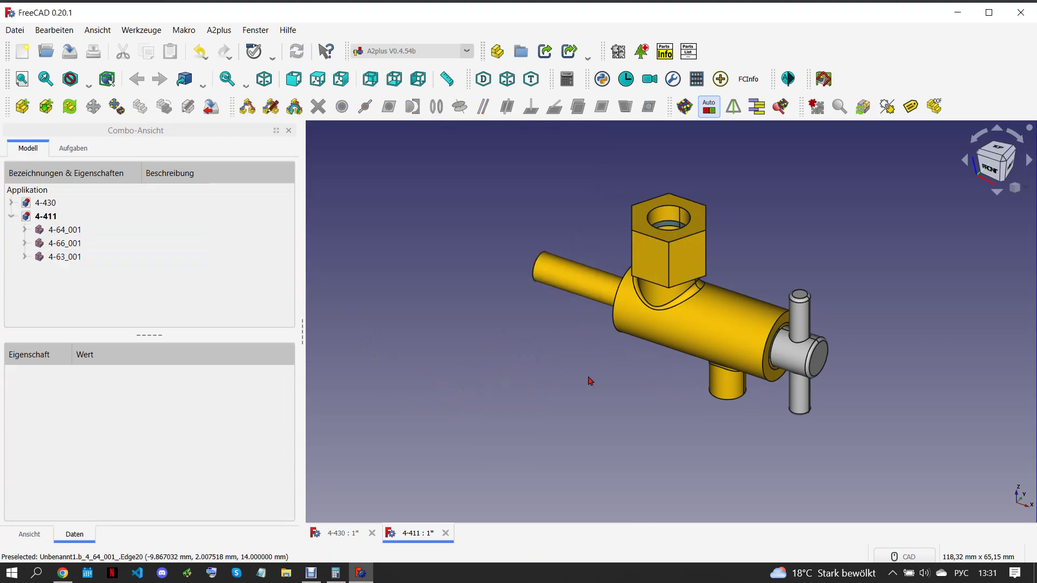
left_click(63, 574)
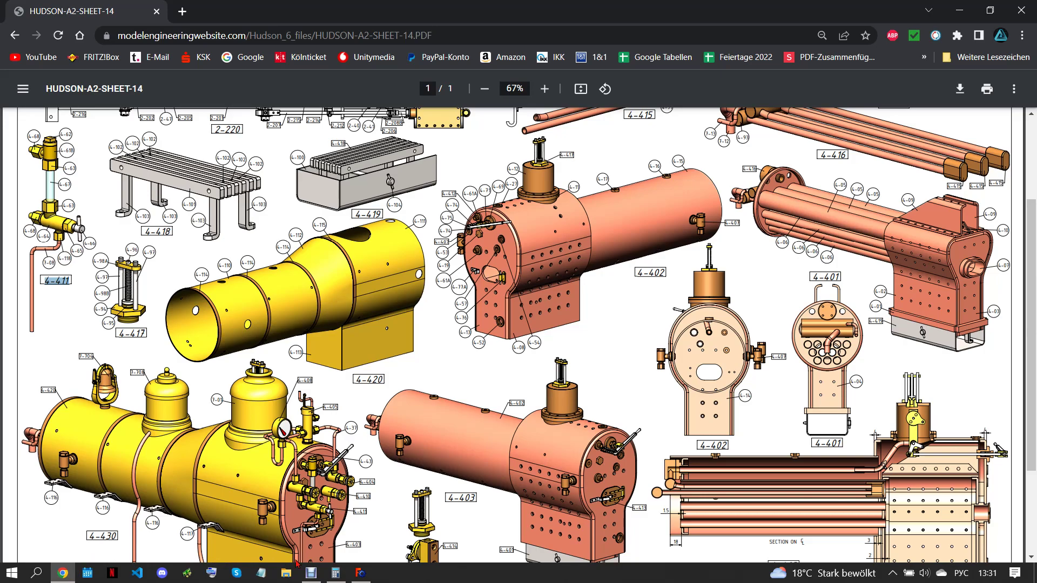
left_click(361, 573)
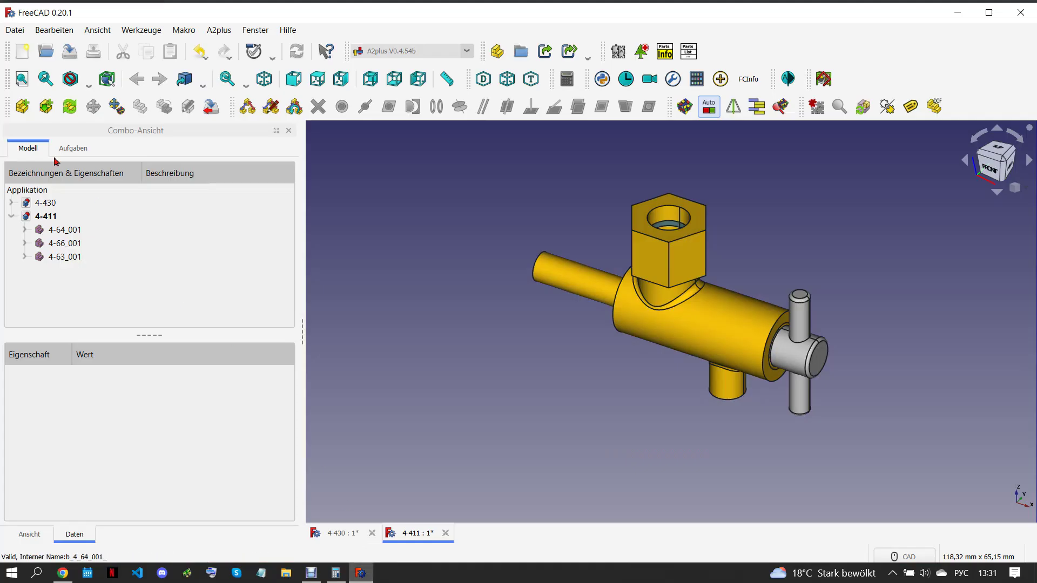
Import tube 4-67.FCStd into the 4-411 assembly as 4-67_001
left_click(24, 111)
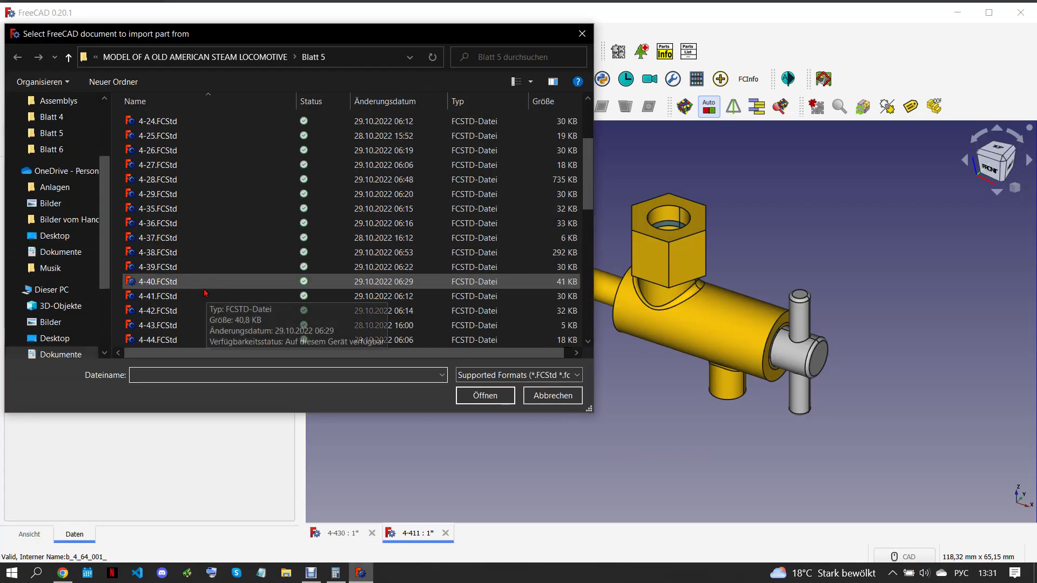
scroll(201, 298, "down", 1)
scroll(201, 297, "down", 2)
left_click(201, 238)
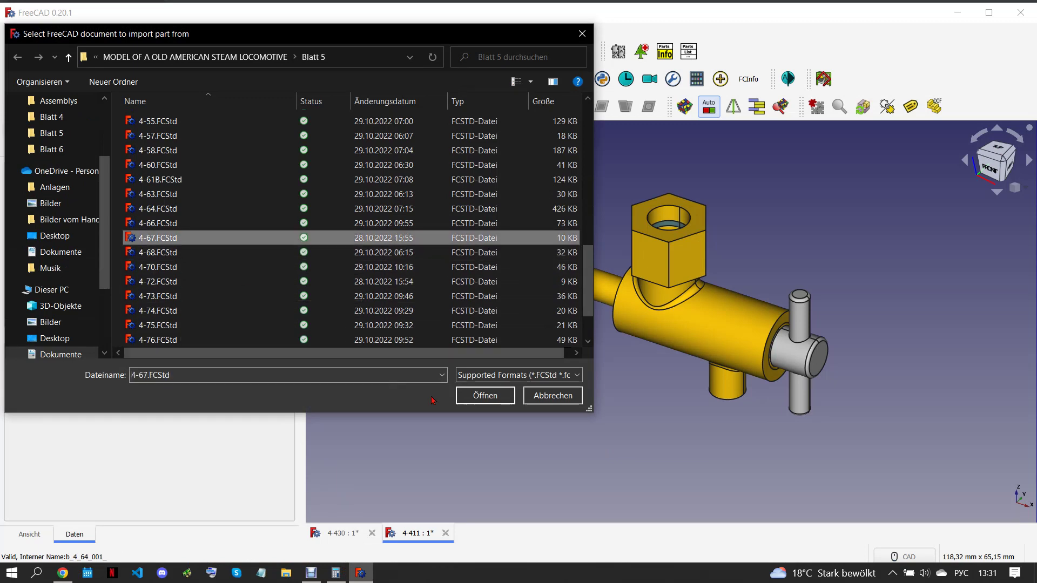
left_click(485, 401)
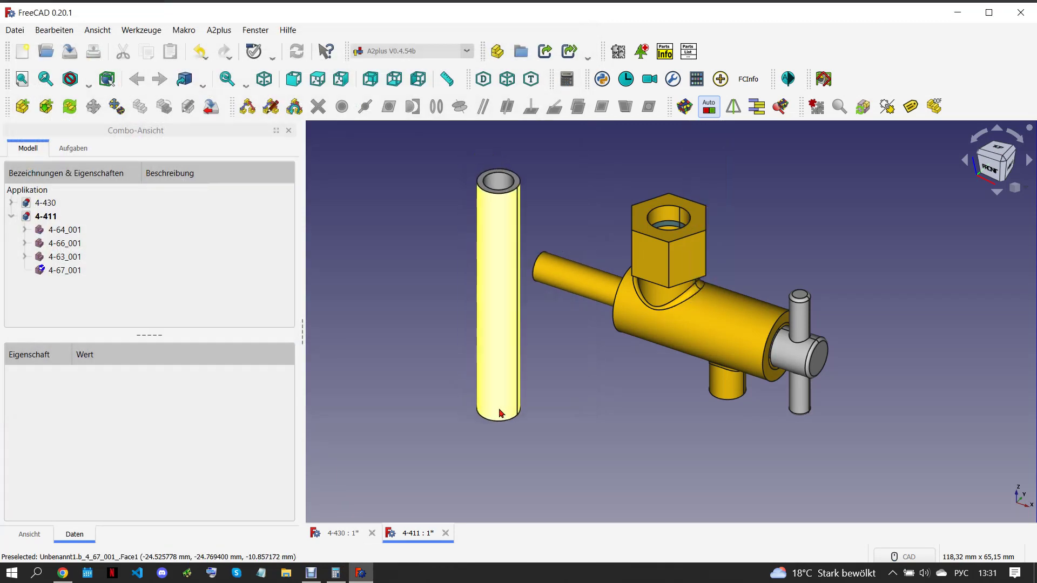
left_click(498, 412)
Set the 4-67_001 tube's face colour to cyan in Appearance
right_click(96, 273)
left_click(156, 131)
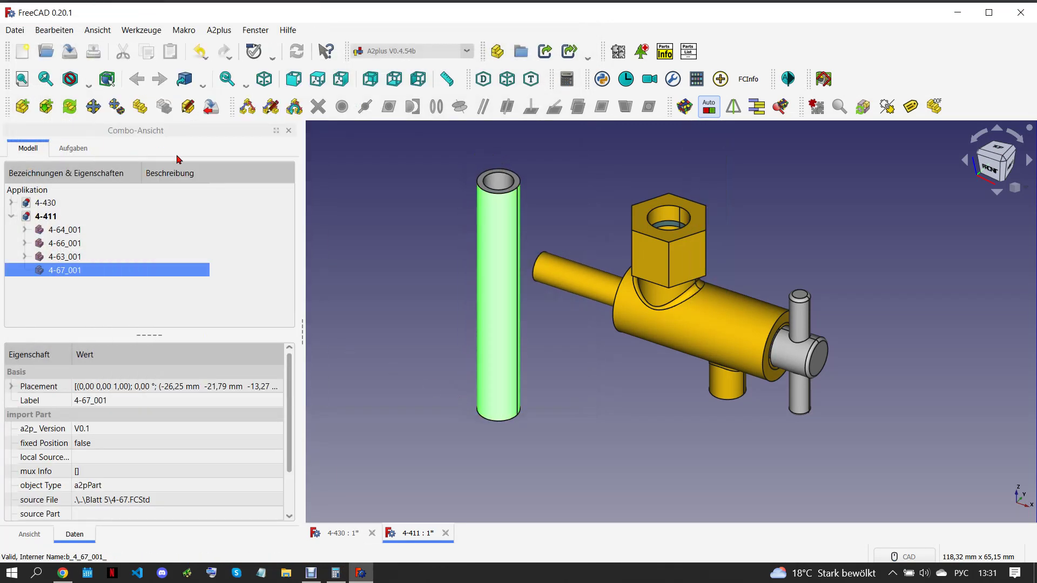
left_click(228, 311)
left_click(437, 215)
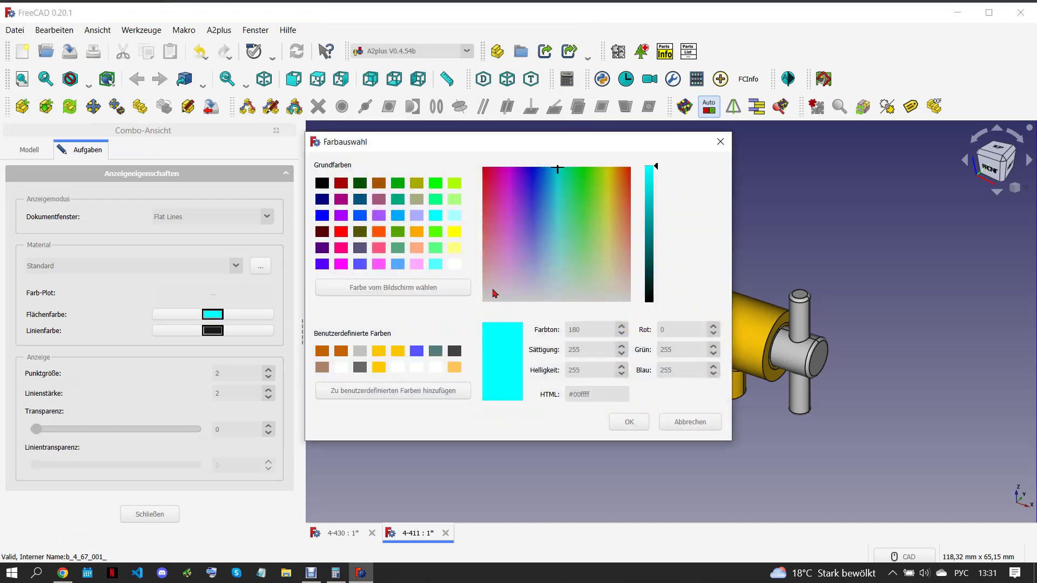
left_click(629, 422)
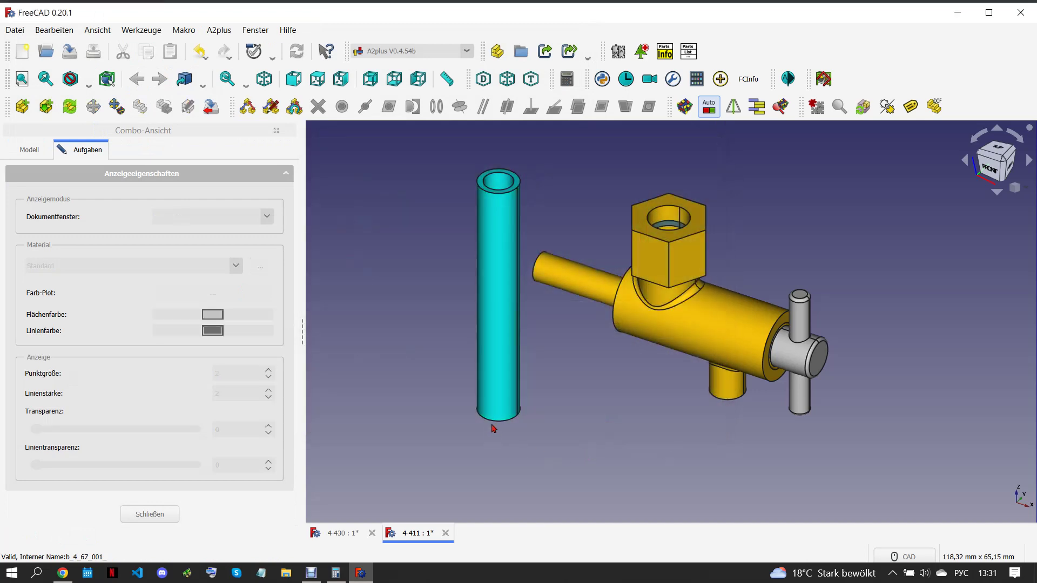
left_click(162, 514)
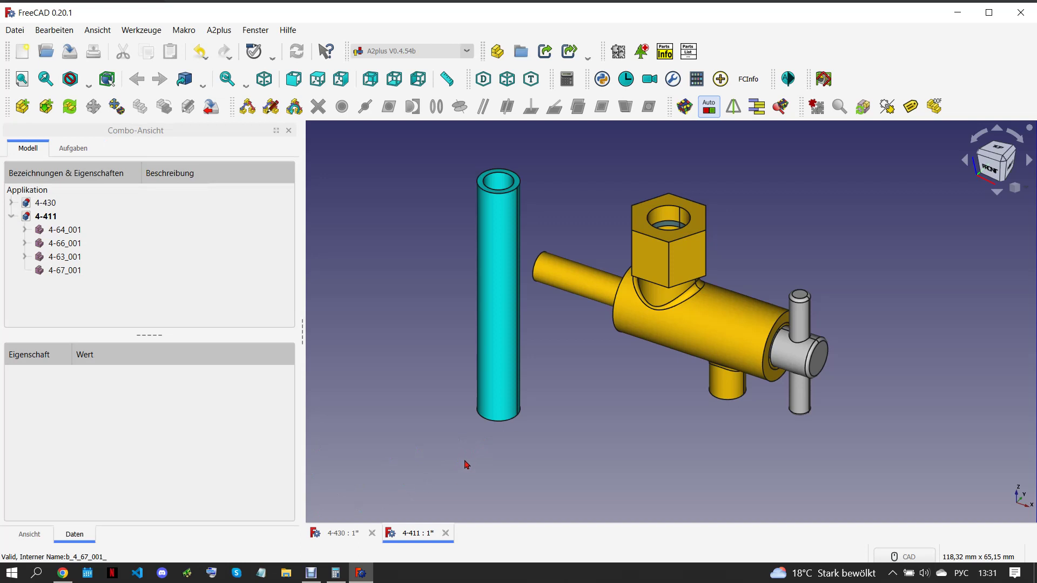
Circular-edge constrain the tube upright in the hex nut's inner edge
left_click(674, 230, "ctrl")
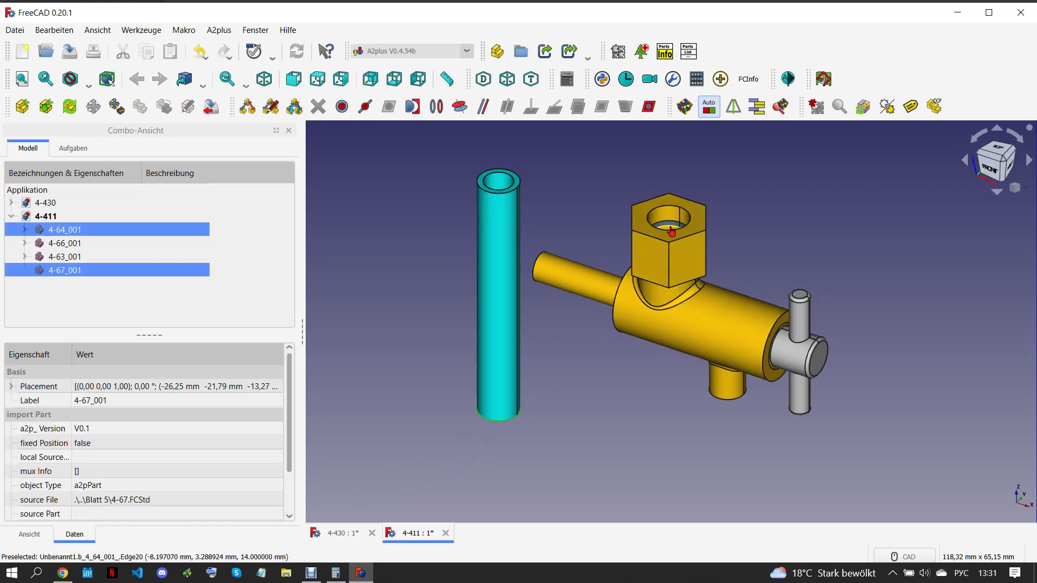
left_click(439, 111)
left_click(562, 274)
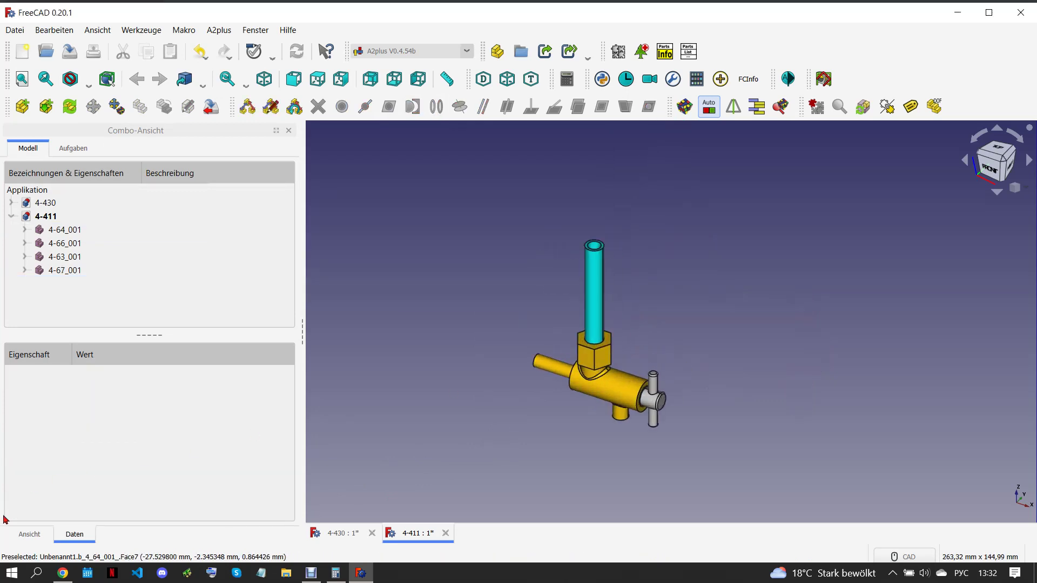
left_click(63, 572)
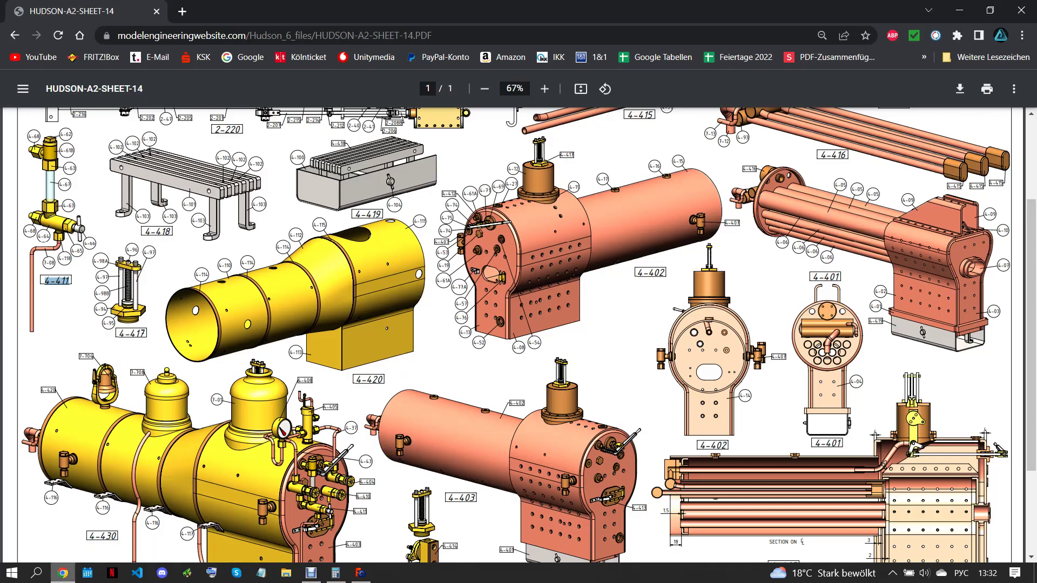
Duplicate hex nut 4-63_001 as 4-63_002 and rotate the copy 180° with A2plus Move part
left_click(361, 573)
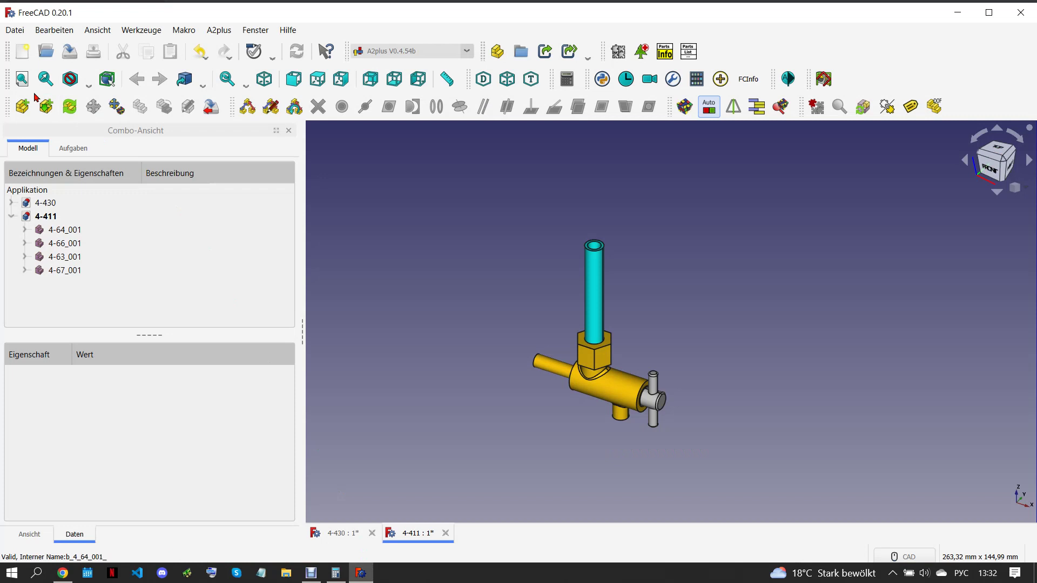
left_click(611, 356)
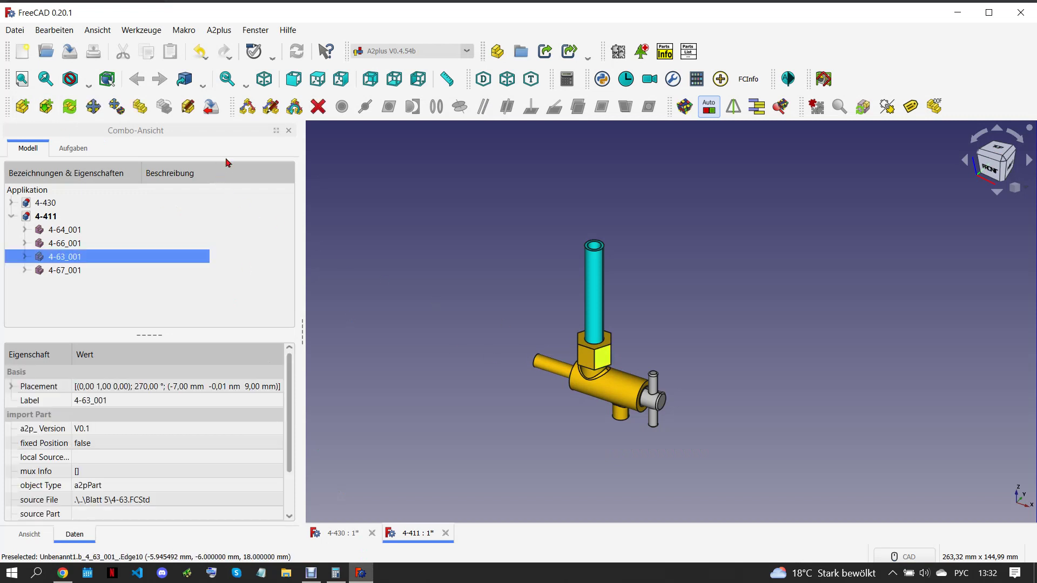
left_click(145, 109)
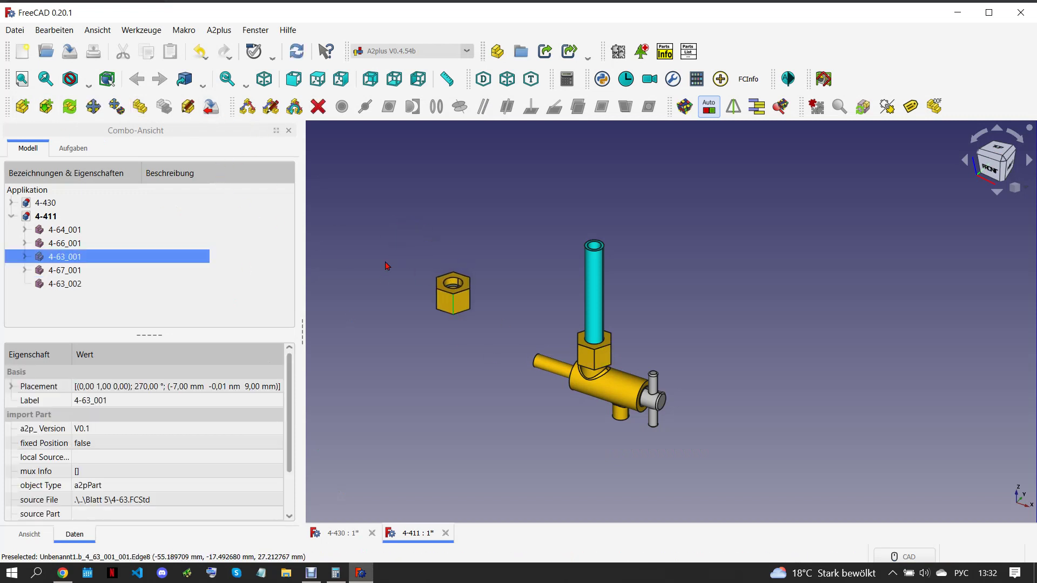
left_click(465, 313)
left_click(95, 108)
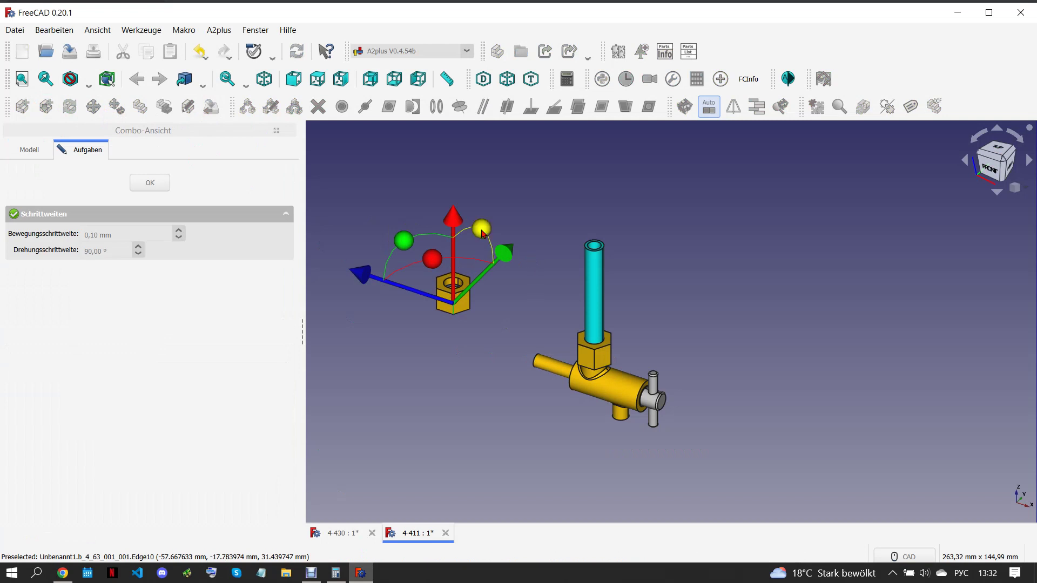
left_click_drag(482, 231, 370, 342)
left_click_drag(404, 373, 453, 400)
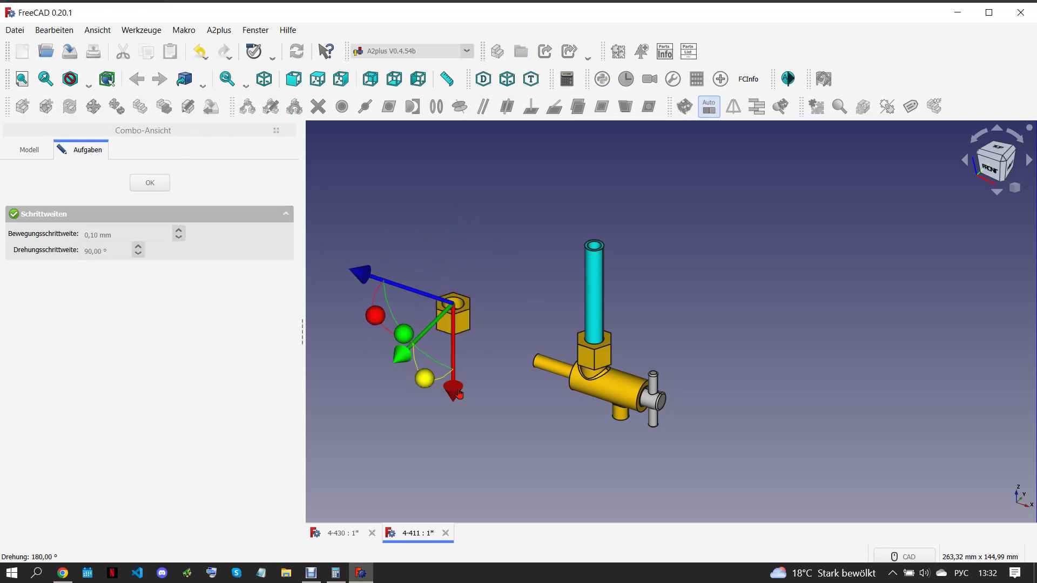
left_click(150, 189)
left_click(389, 229)
Import part 4-61B.FCStd into the 4-411 assembly
left_click(22, 107)
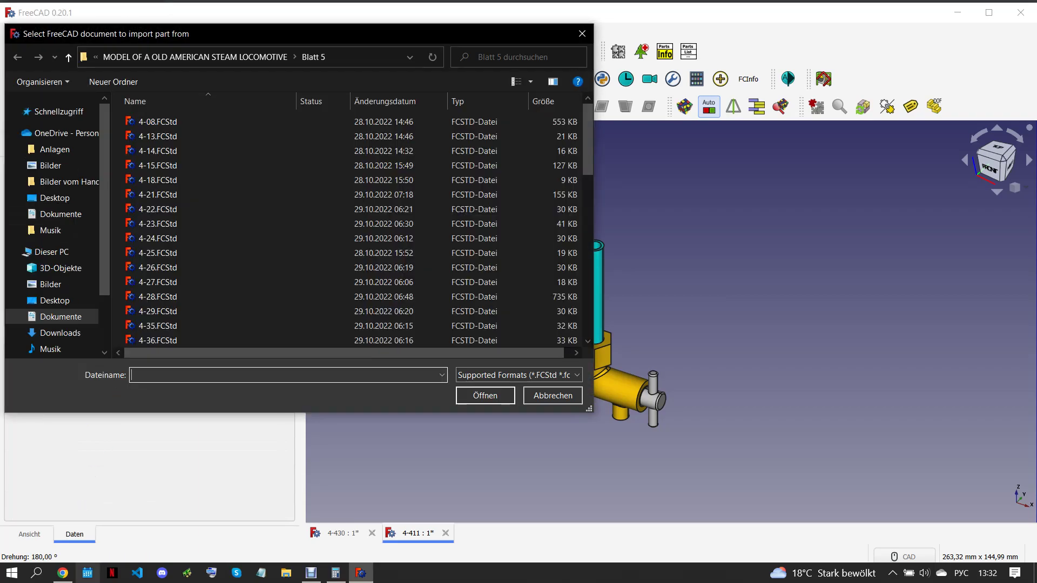
left_click(62, 572)
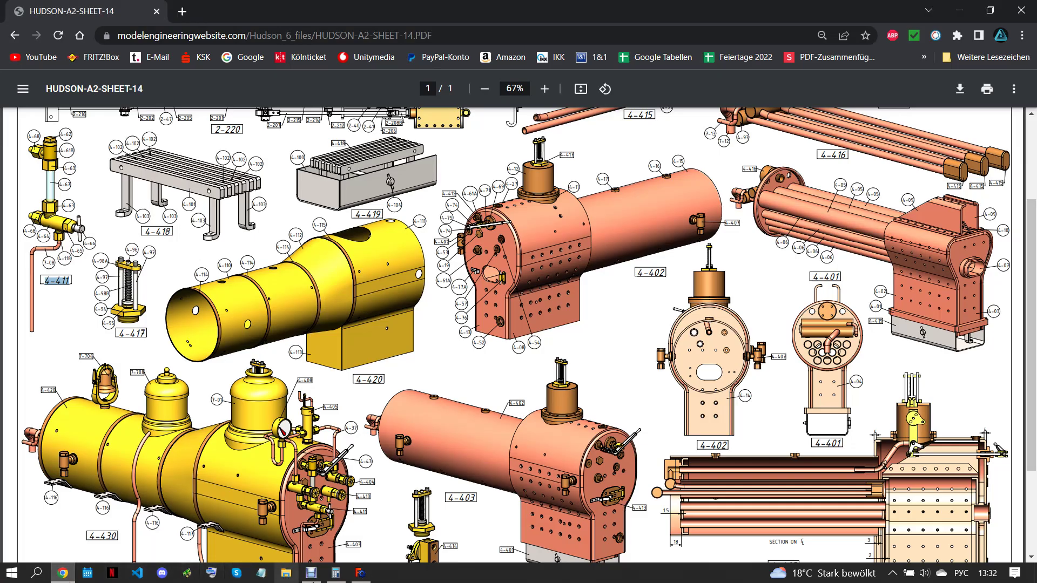
left_click(361, 572)
scroll(206, 245, "down", 3)
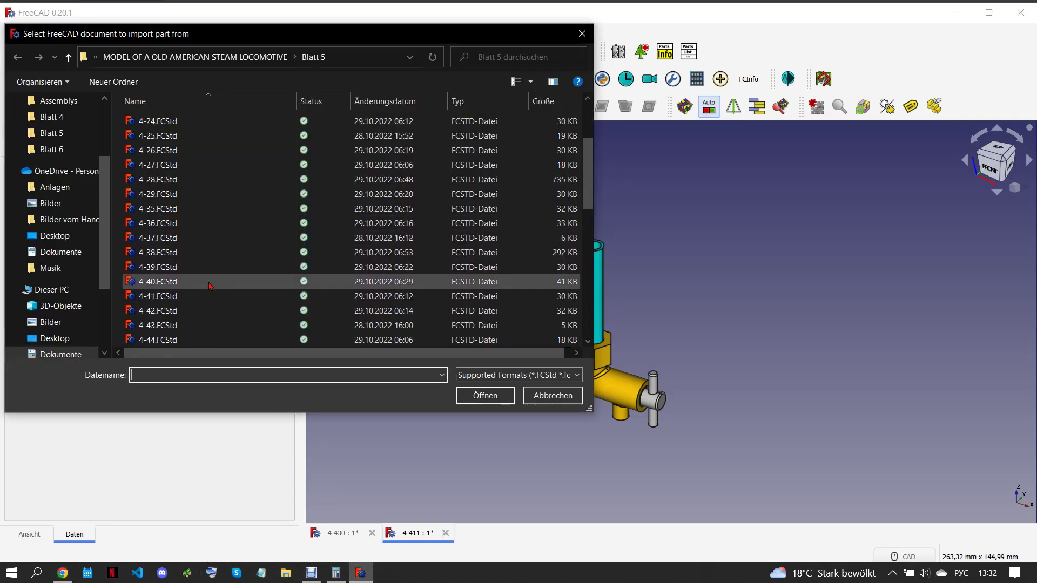
scroll(210, 298, "down", 3)
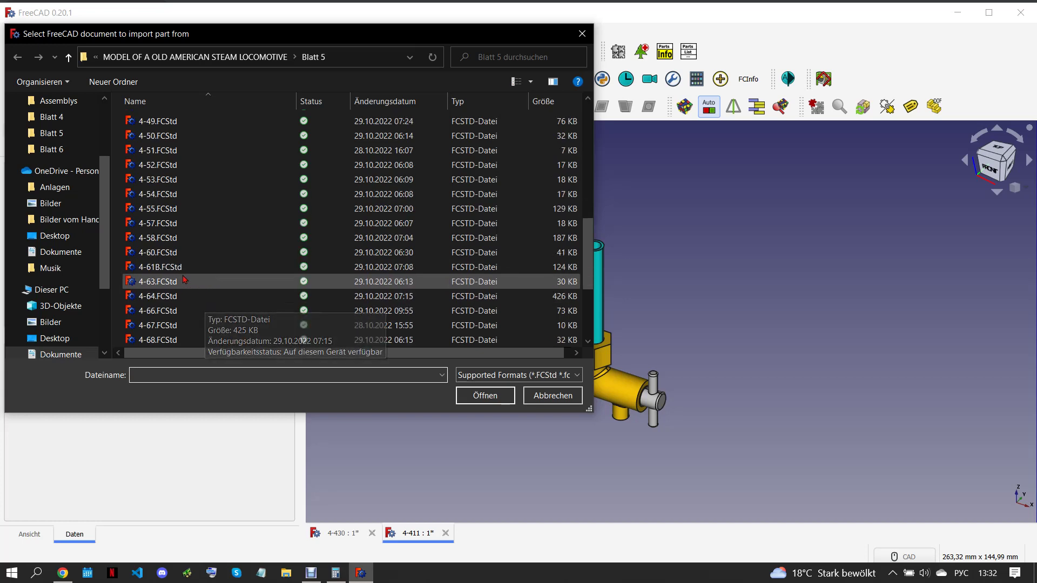
left_click(203, 267)
left_click(486, 397)
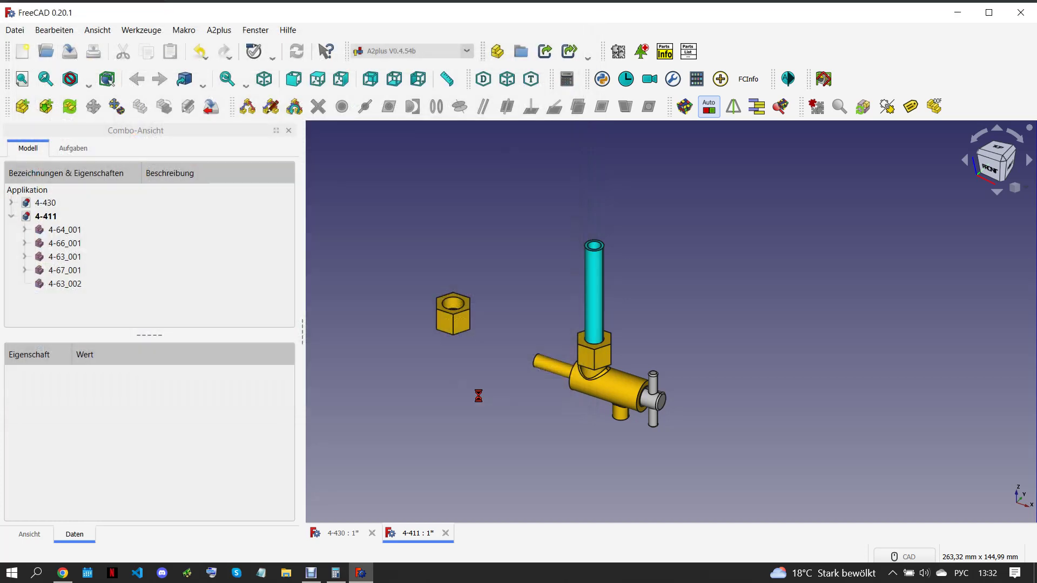
Seat part 4-61B_001 on the tube's top edge with a circular-edge constraint
left_click(471, 409)
mouse_move(471, 409)
middle_mouse_down()
mouse_move(650, 266)
mouse_move(551, 394)
middle_mouse_up()
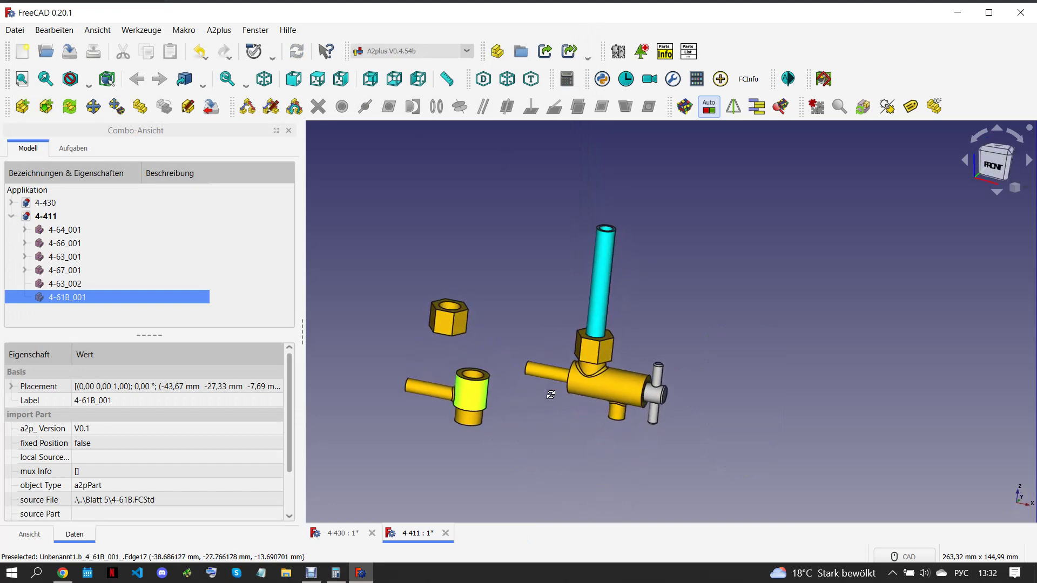
left_click(468, 416)
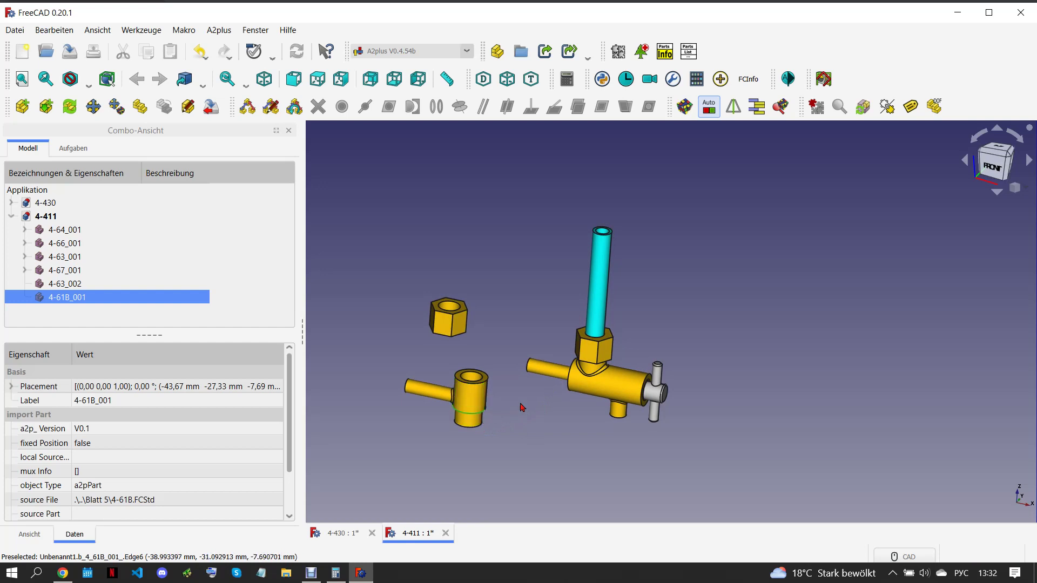
left_click(614, 239, "ctrl")
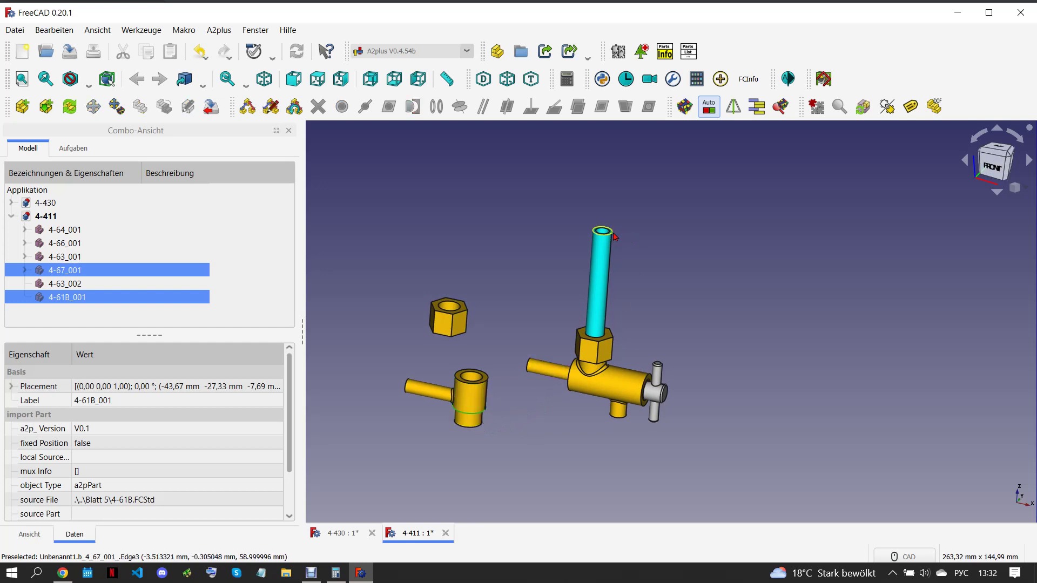
scroll(614, 237, "up", 3)
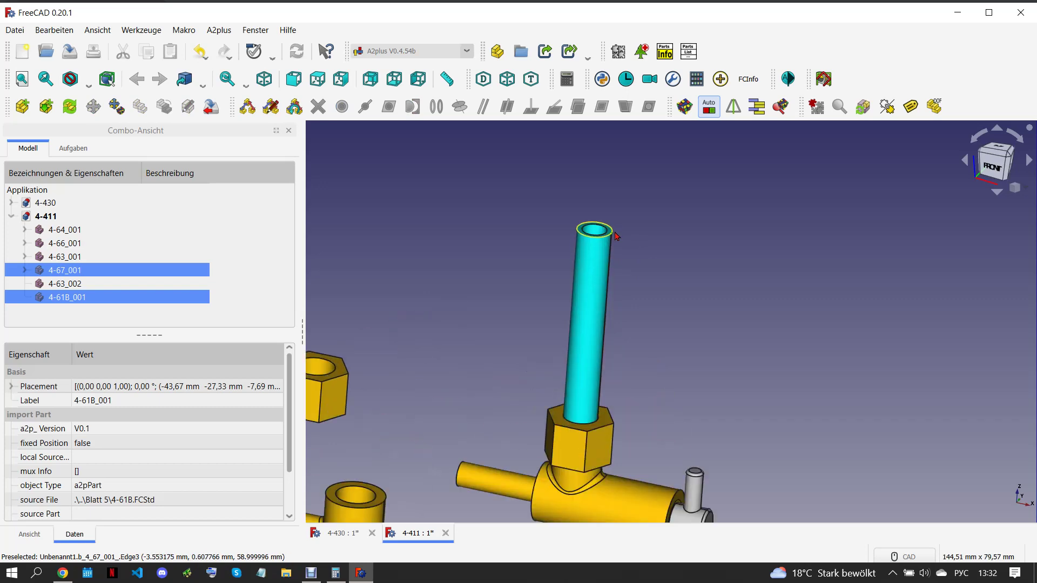
scroll(640, 248, "down", 4)
left_click(437, 106)
left_click(554, 271)
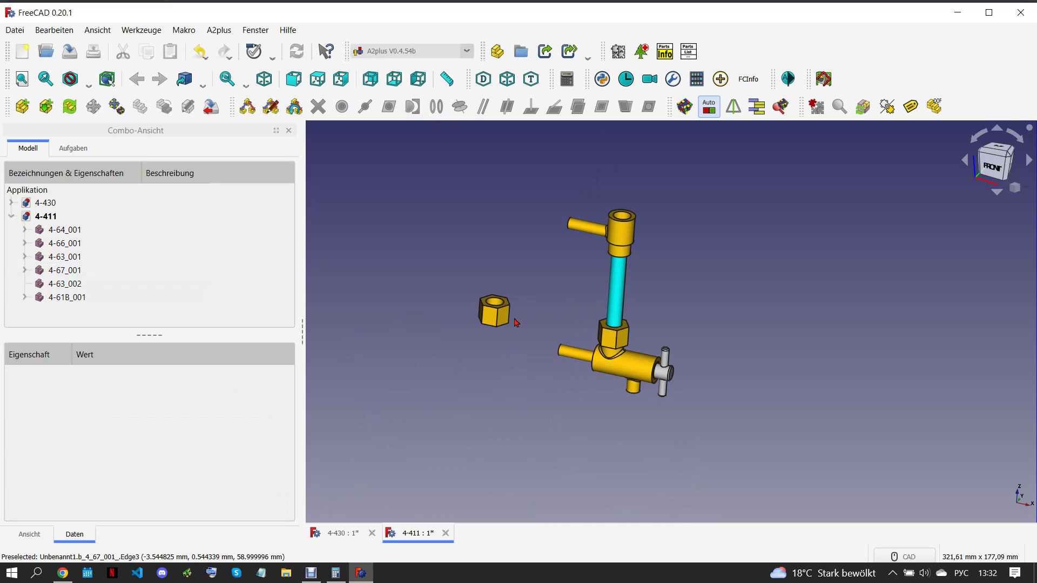
Constrain nut 4-63_002's edge to the matching ring on fitting 4-61B_001
middle_click_drag(507, 324, 506, 337)
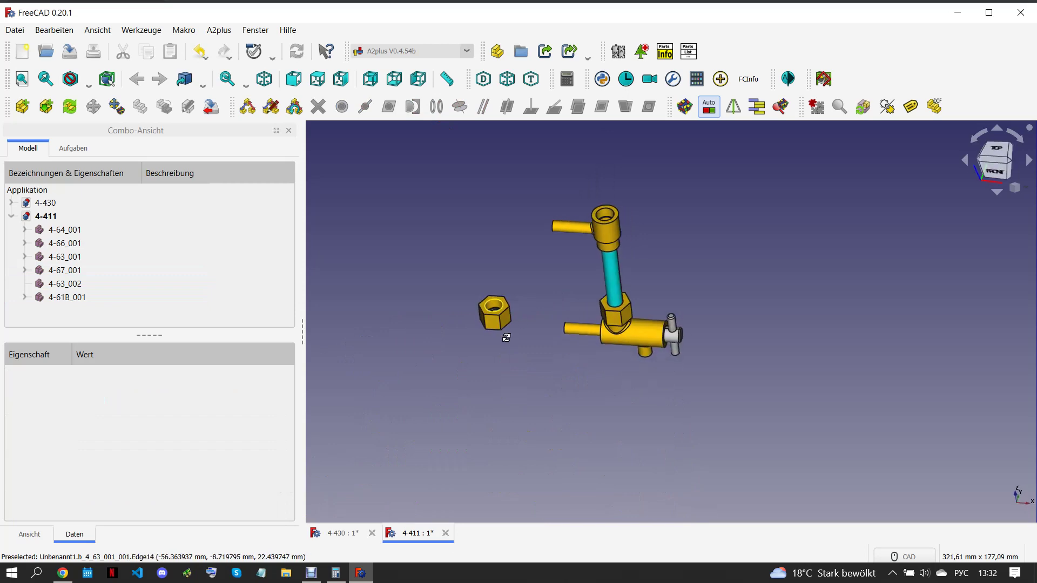
scroll(502, 321, "up", 3)
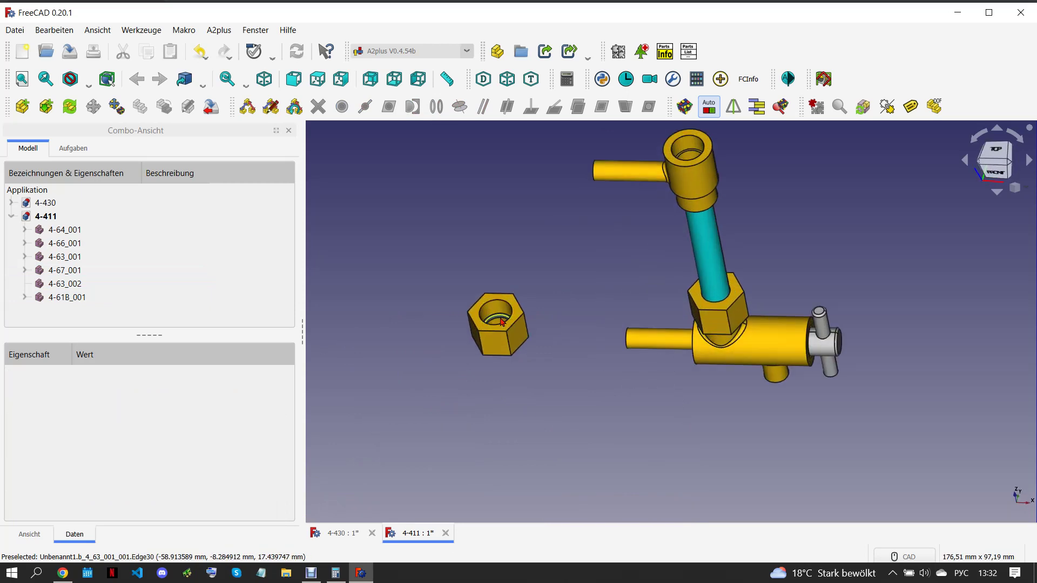
scroll(502, 322, "up", 4)
left_click(502, 322)
scroll(503, 322, "down", 5)
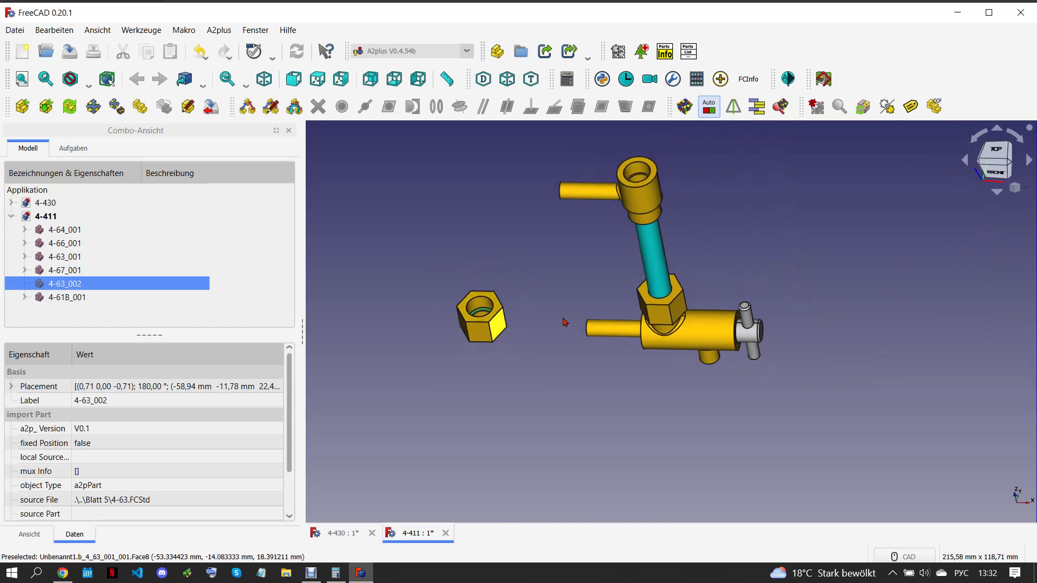
left_click(661, 222, "ctrl")
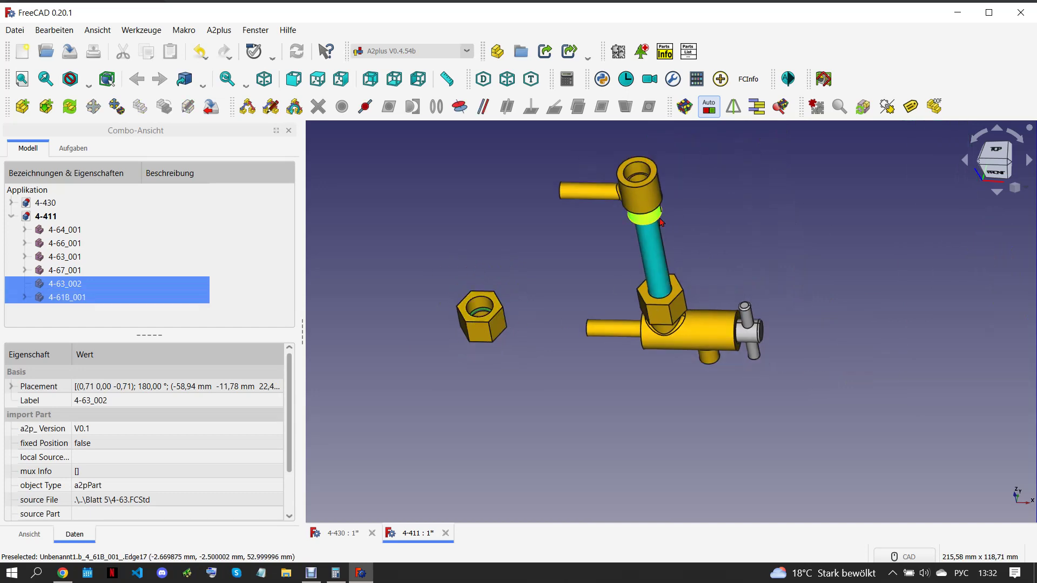
left_click(460, 107)
left_click(551, 272)
middle_click_drag(606, 262, 630, 382)
scroll(672, 394, "down", 3)
scroll(679, 339, "up", 3)
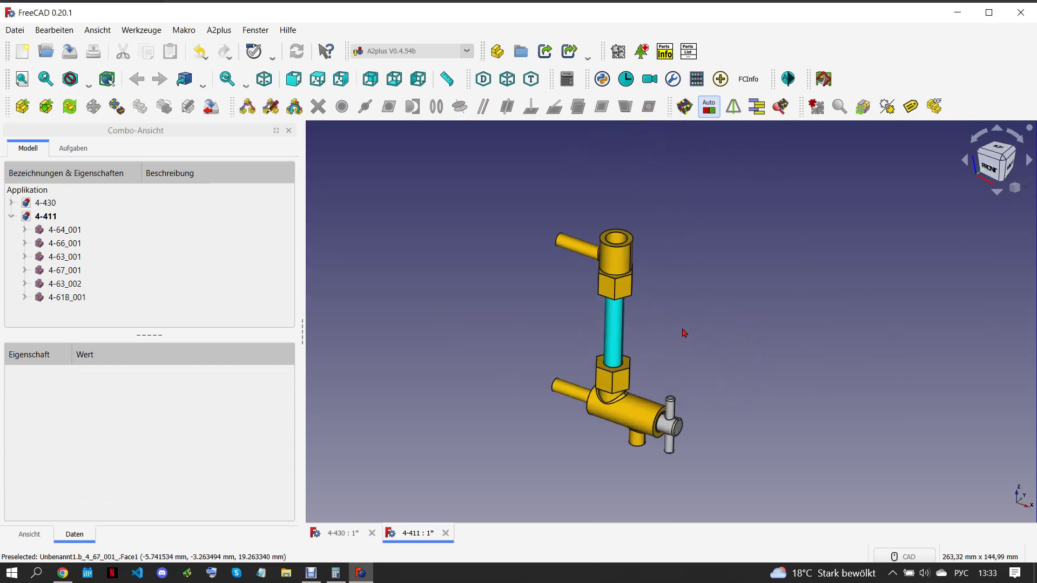
left_click(63, 573)
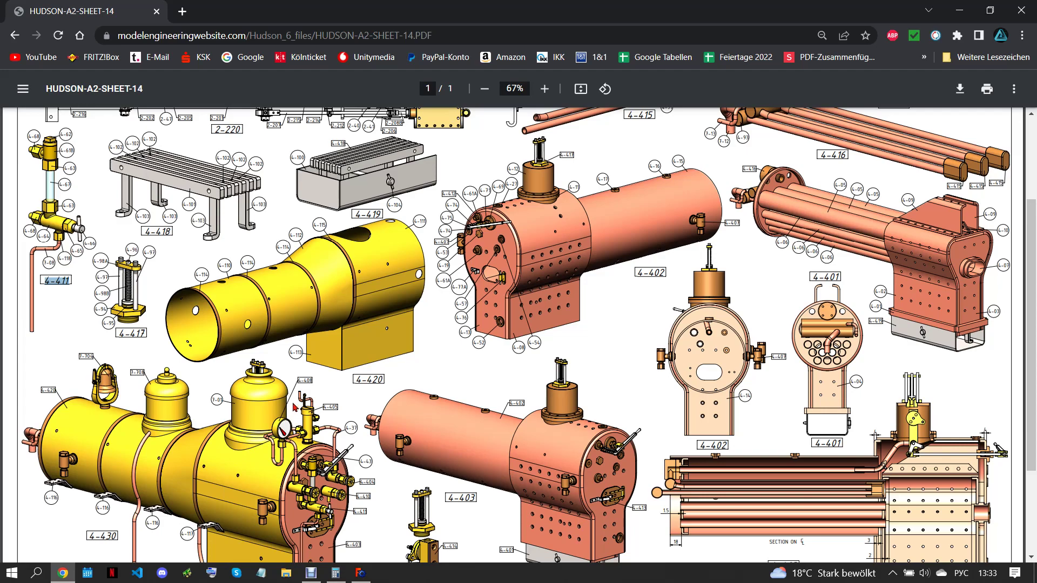
Import the bent pipe 7-08.FCStd from the Blatt 7 folder with A2plus Add part
left_click(358, 574)
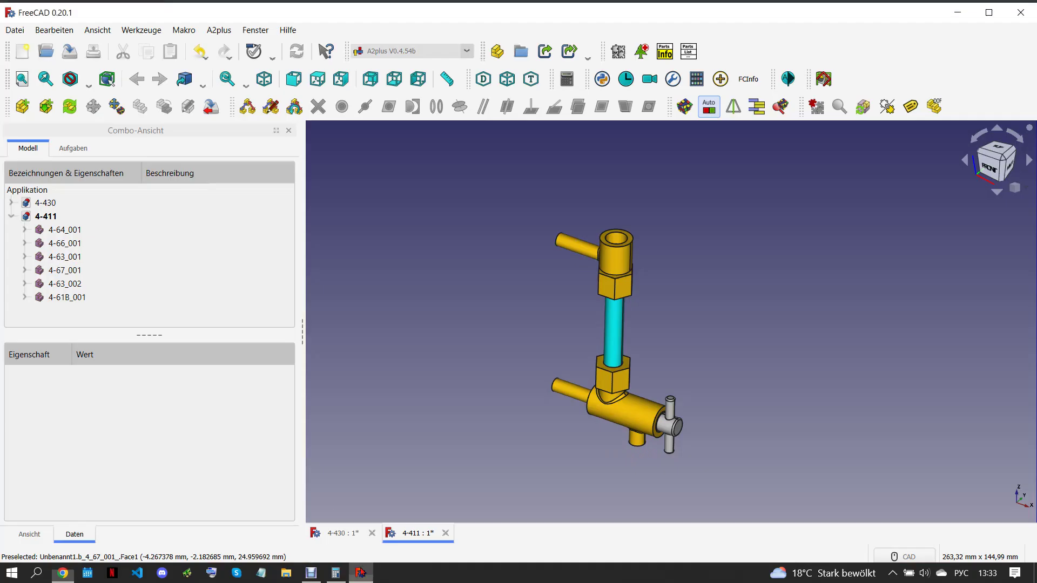
left_click(22, 107)
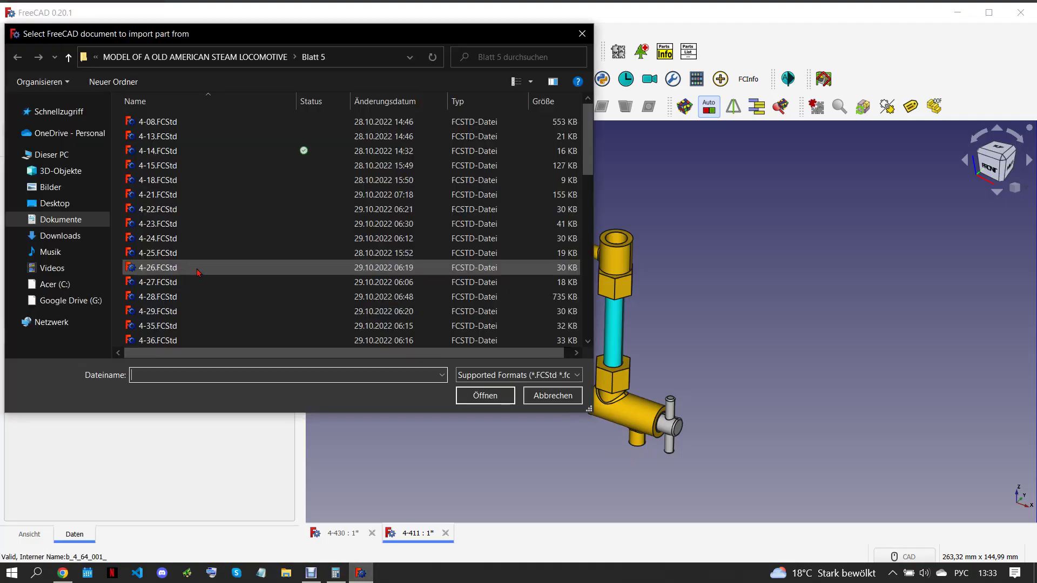
scroll(233, 281, "down", 3)
scroll(232, 281, "down", 2)
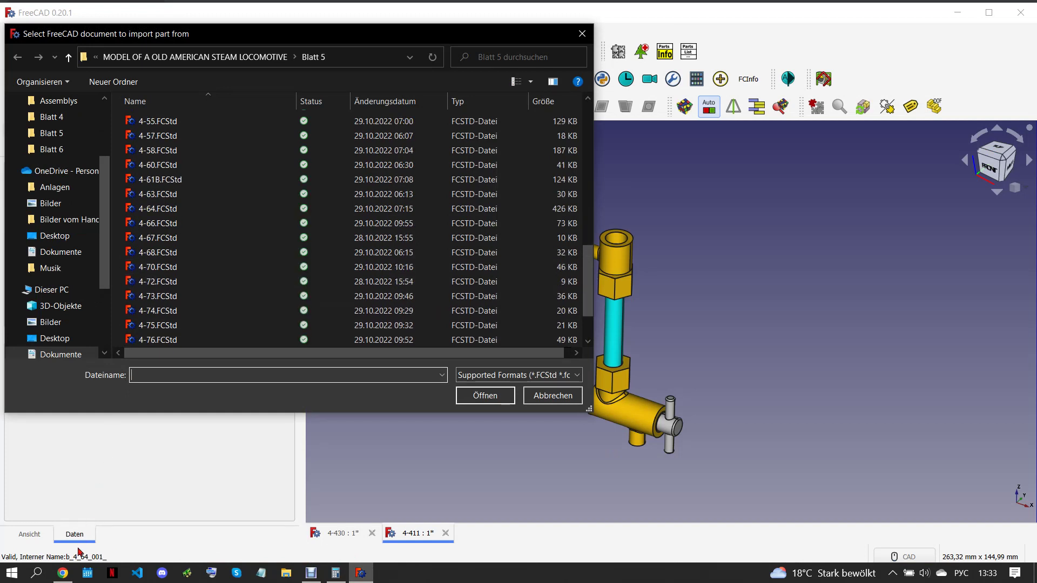
left_click(63, 574)
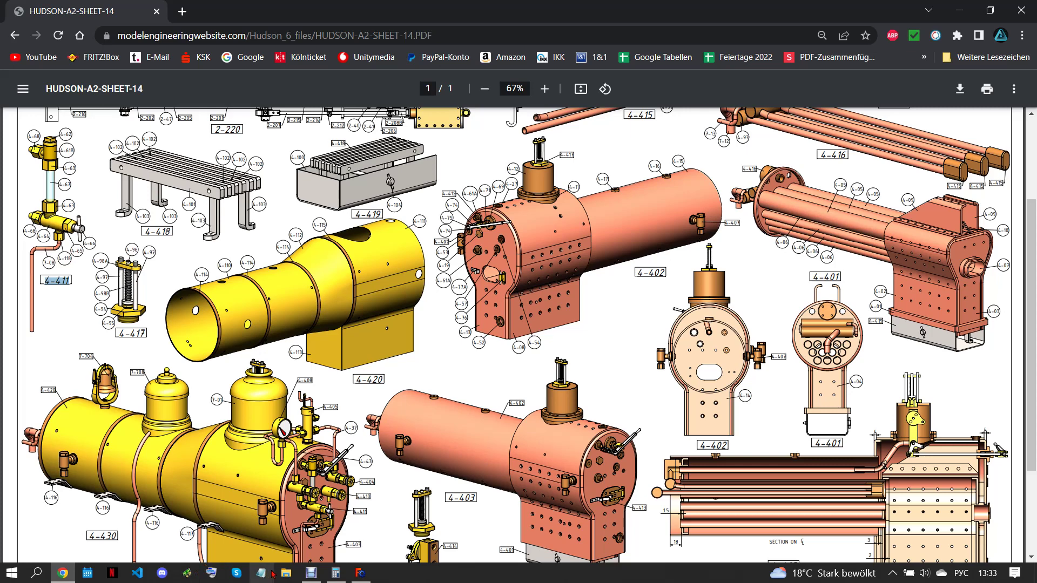
left_click(361, 573)
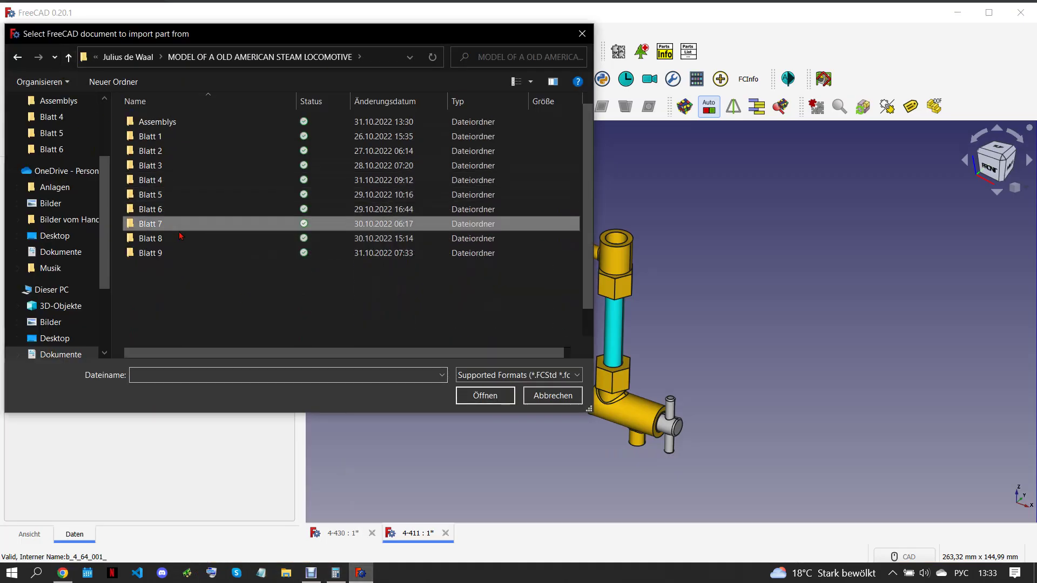
double_click(186, 223)
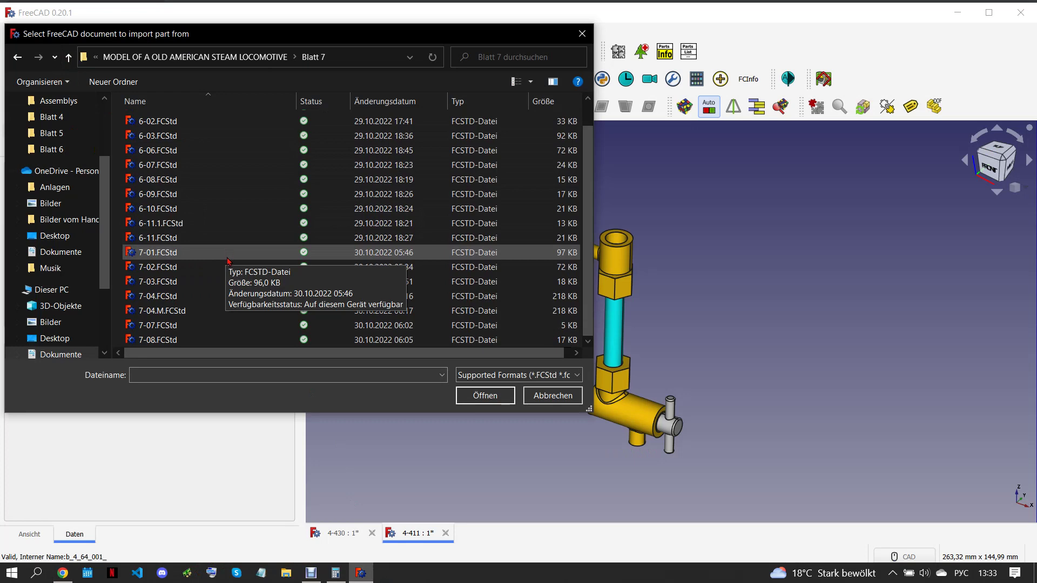
left_click(189, 352)
left_click(485, 395)
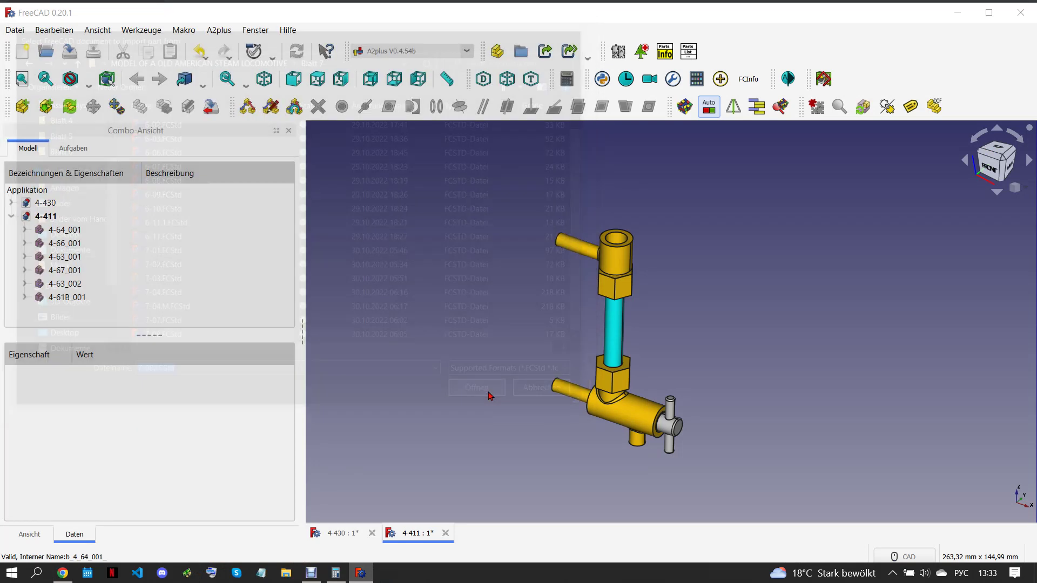
Rotate the imported pipe 7-08_001 into position with A2plus Move part
left_click(508, 462)
left_click(93, 107)
mouse_move(556, 432)
left_mouse_down()
mouse_move(496, 489)
mouse_move(403, 455)
left_mouse_up()
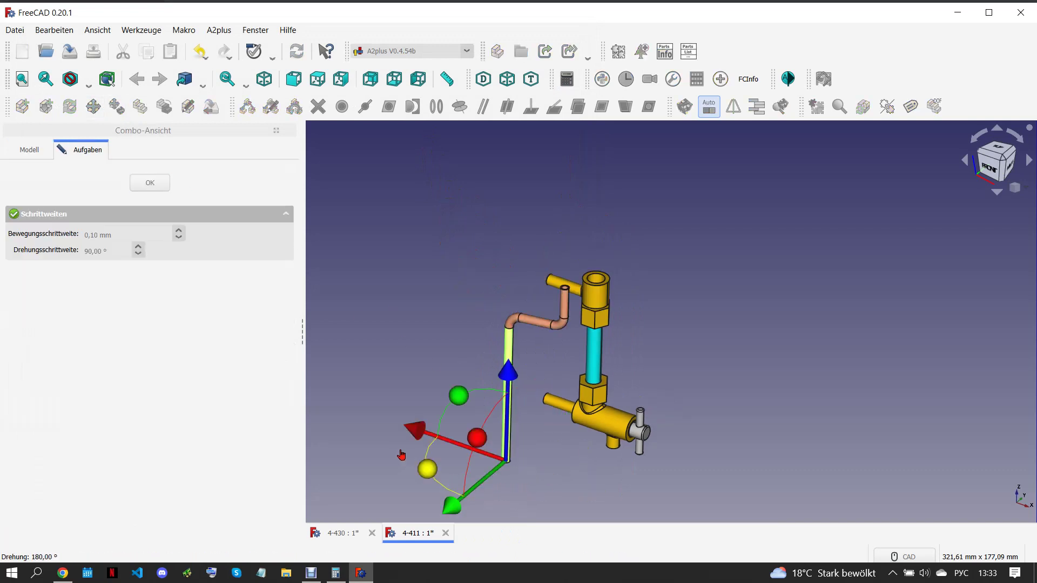
left_click(62, 573)
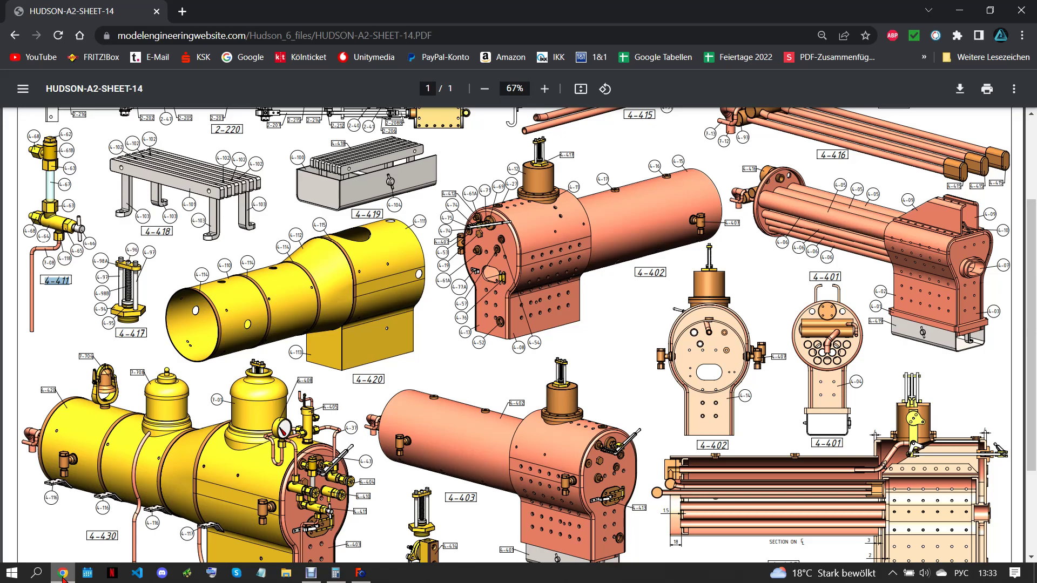
left_click(361, 575)
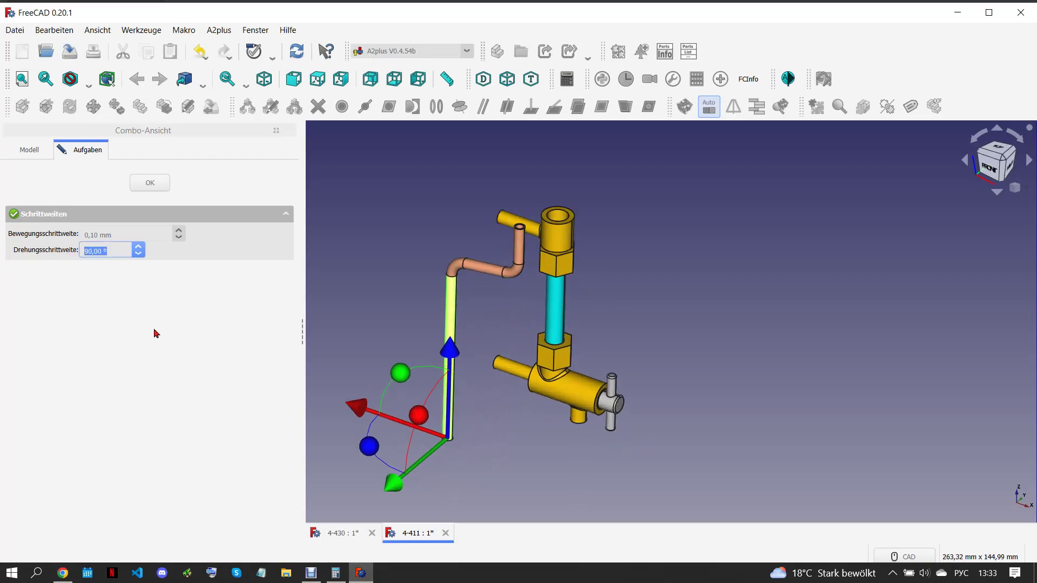
type("1")
left_click_drag(369, 446, 343, 414)
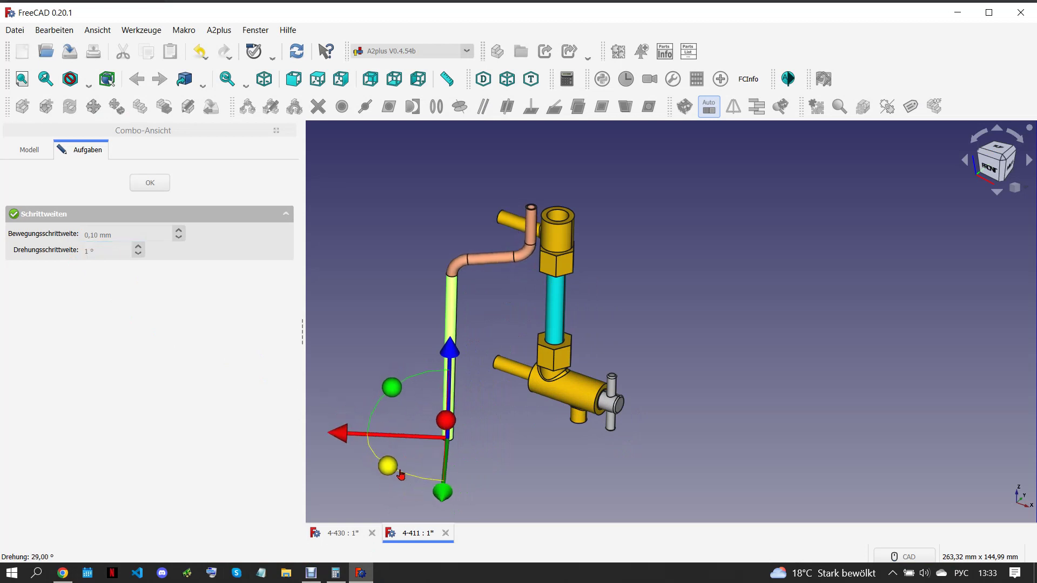
left_click(150, 184)
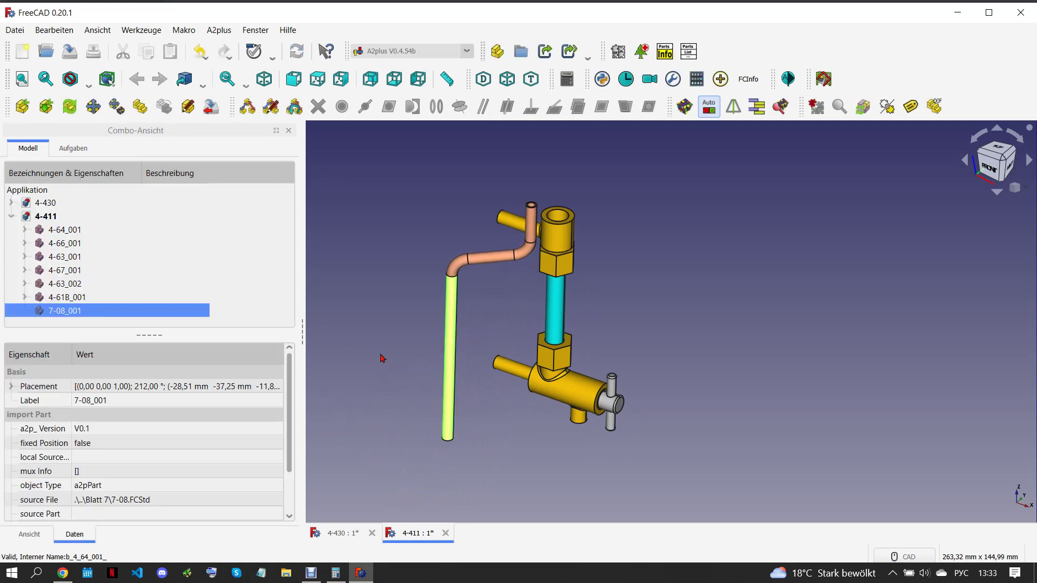
Constrain the pipe end to the outlet ring of 4-64_001 with a 3 mm offset
left_click(532, 243)
middle_click_drag(533, 246, 527, 396)
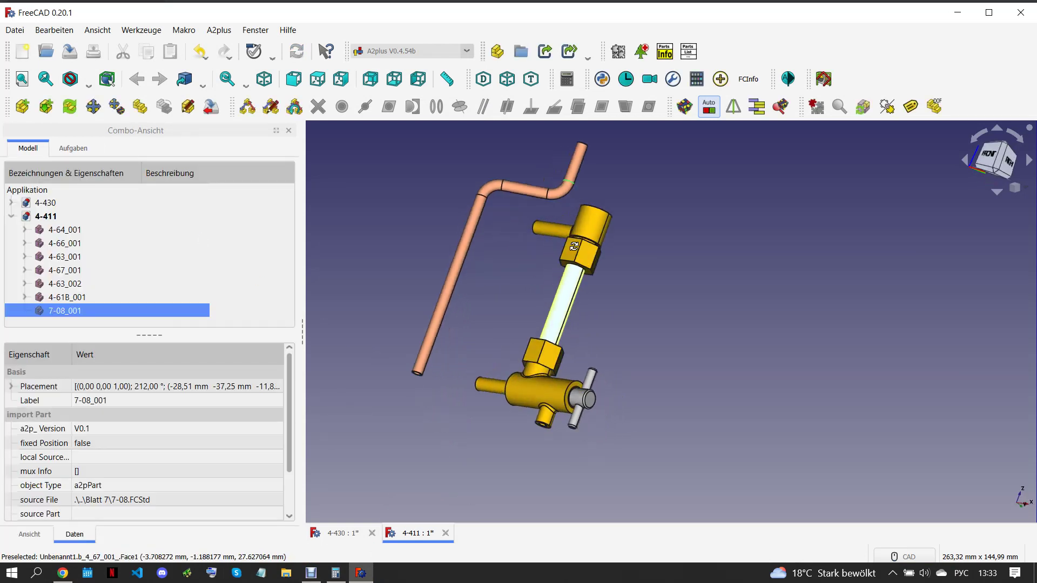
left_click(527, 395, "ctrl")
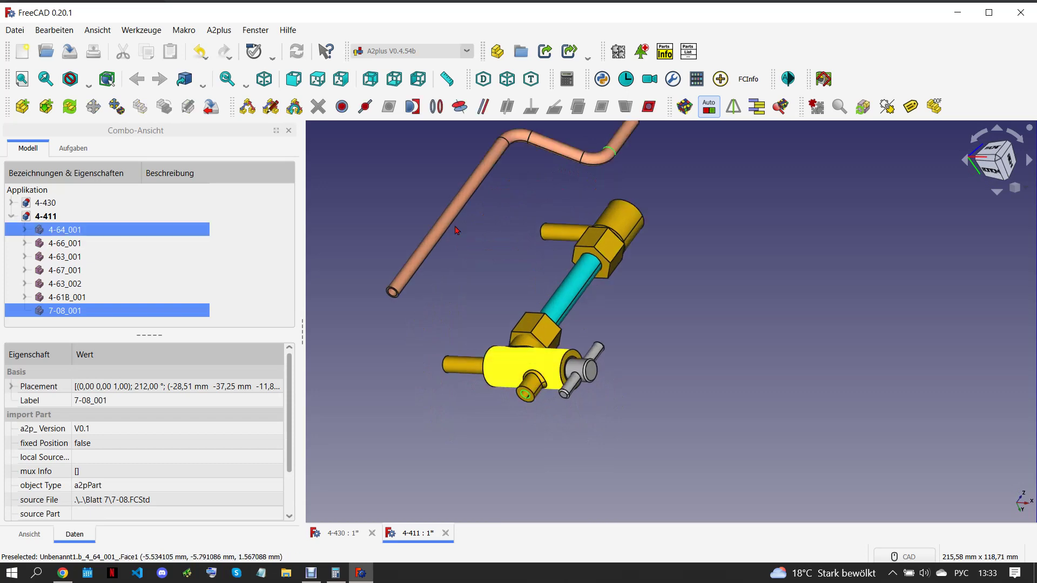
left_click(437, 106)
scroll(389, 211, "down", 1)
scroll(388, 211, "up", 2)
scroll(388, 212, "up", 2)
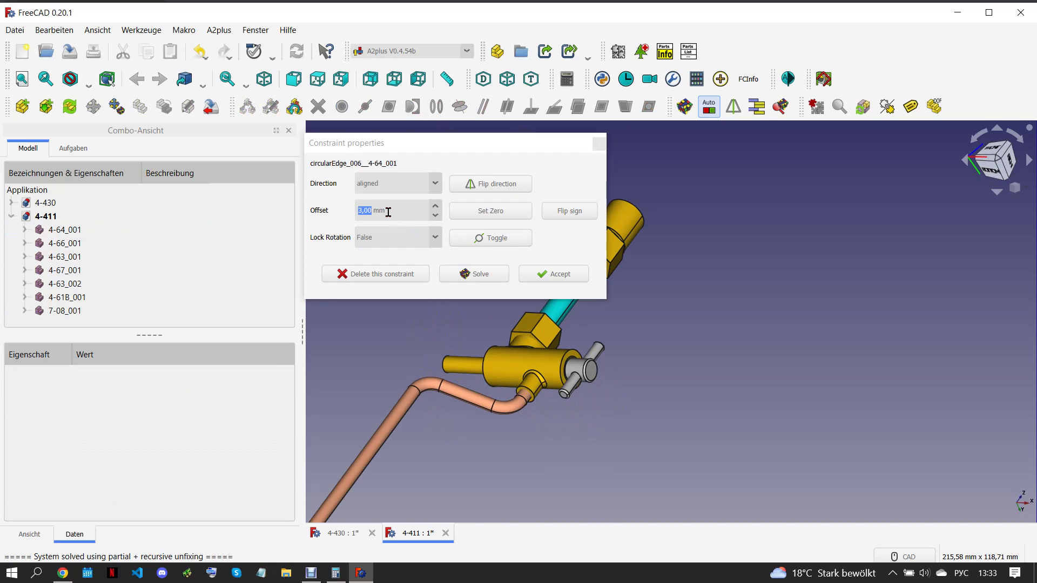
left_click(556, 274)
mouse_move(556, 275)
middle_mouse_down()
mouse_move(538, 329)
mouse_move(608, 341)
middle_mouse_up()
scroll(538, 329, "down", 2)
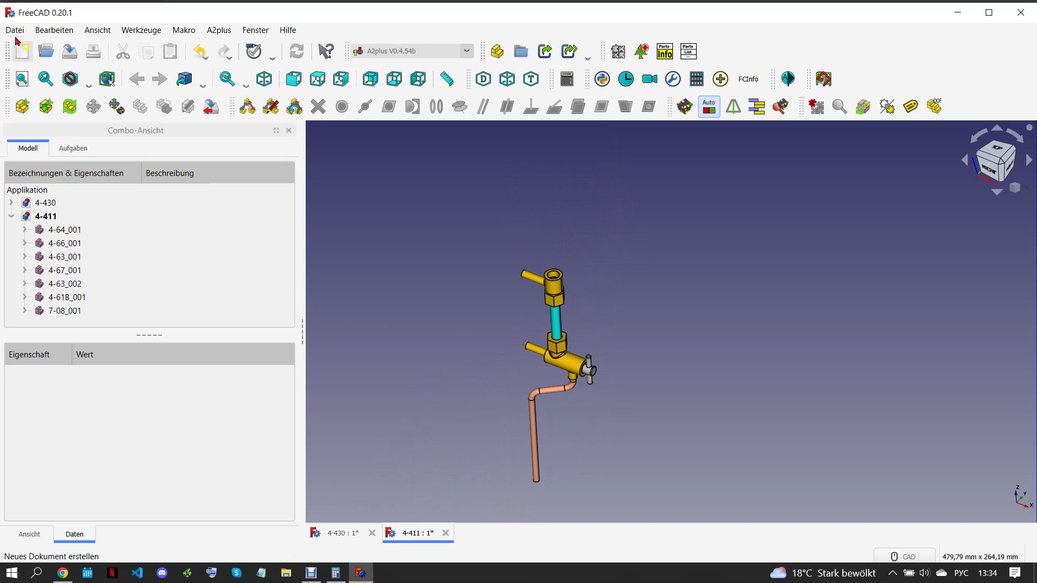
Save the 4-411 assembly via Datei > Speichern and close its document
left_click(15, 29)
left_click(47, 122)
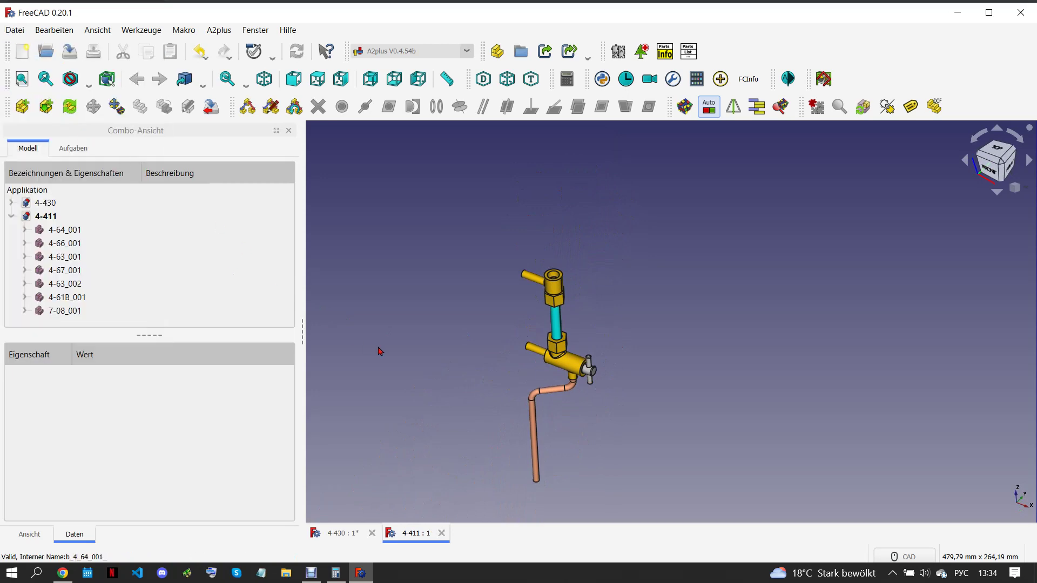
left_click(442, 533)
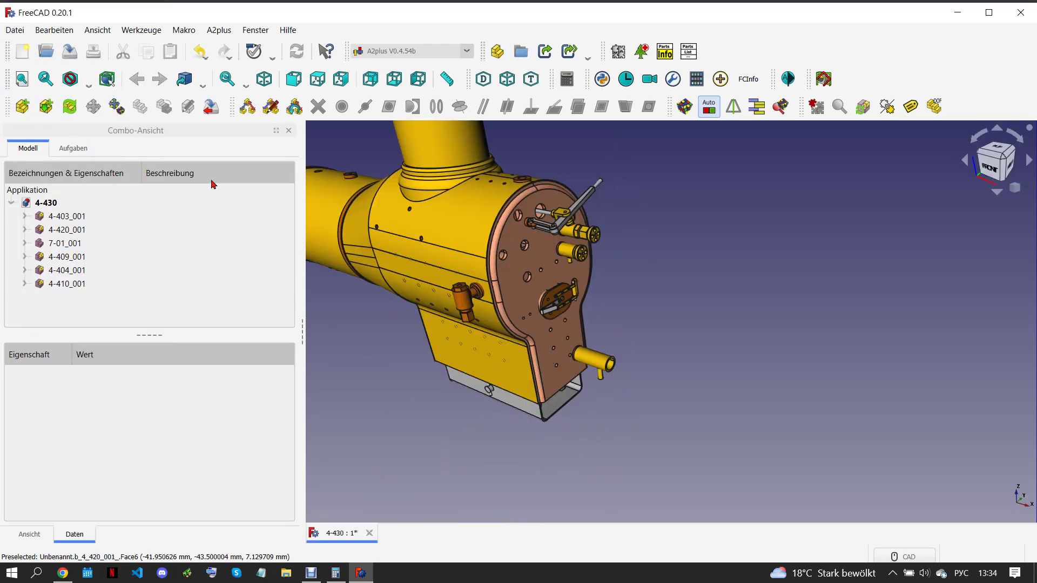
Import 4-411.FCStd from the Assemblys folder into the 4-430 assembly
left_click(22, 106)
left_click(62, 573)
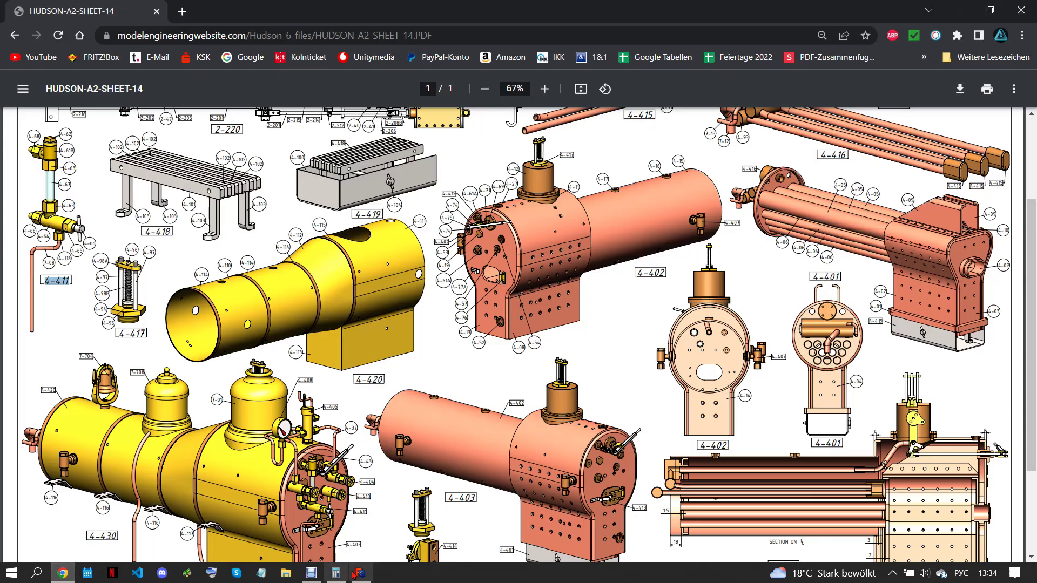
left_click(354, 573)
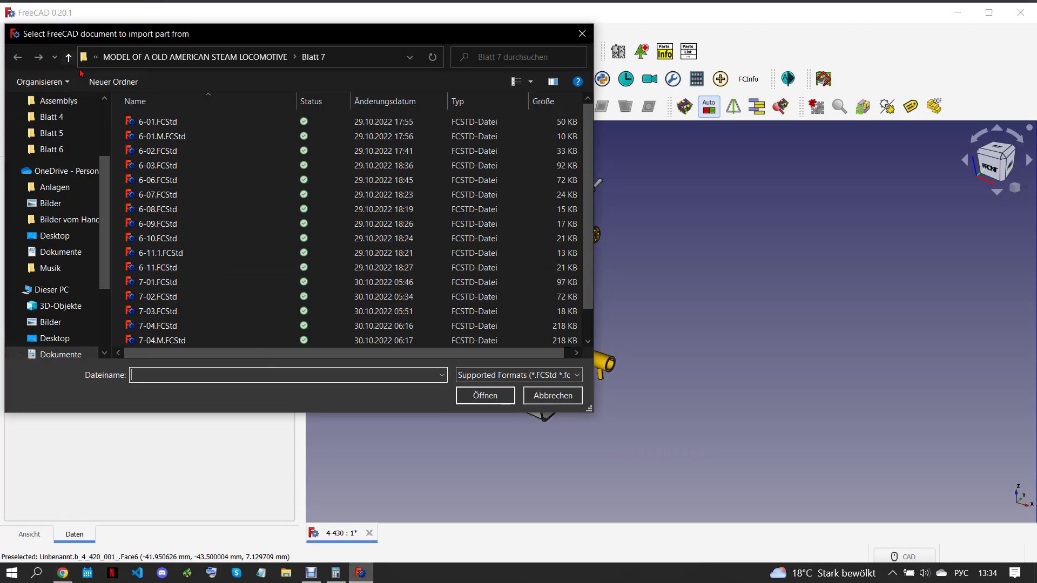
left_click(69, 57)
double_click(156, 121)
scroll(224, 248, "down", 2)
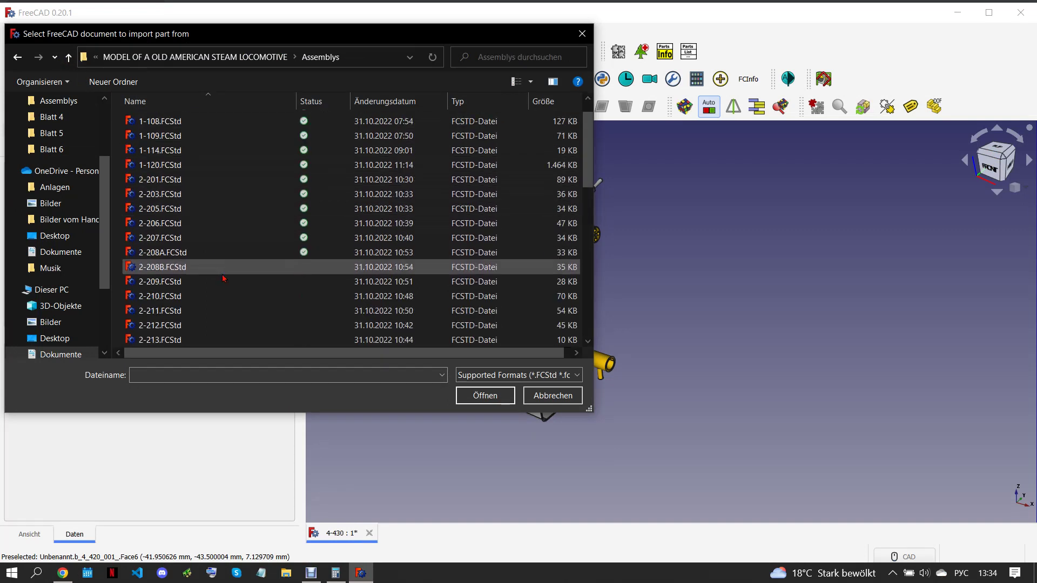
scroll(221, 295, "down", 2)
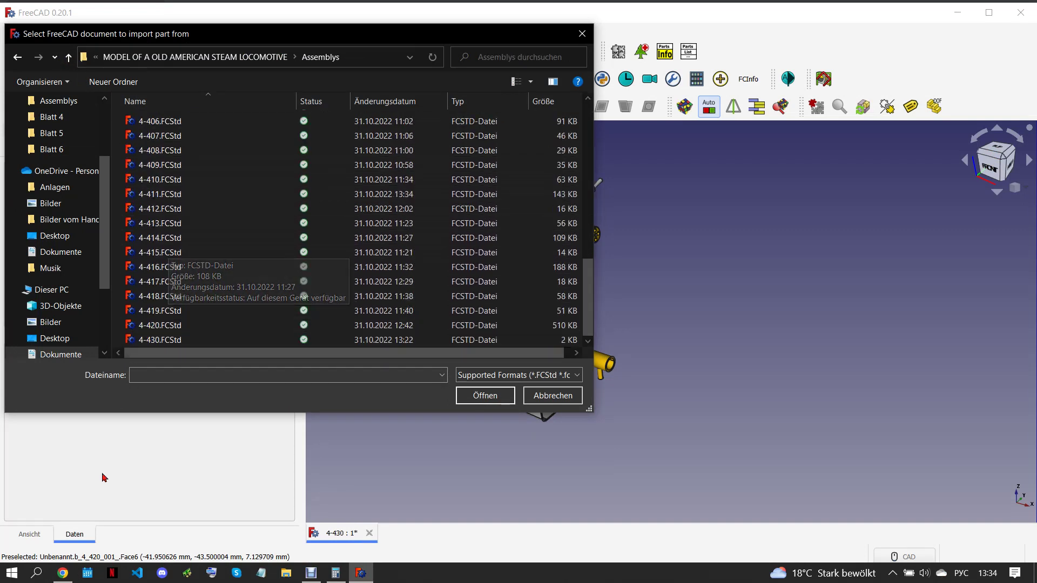
left_click(65, 572)
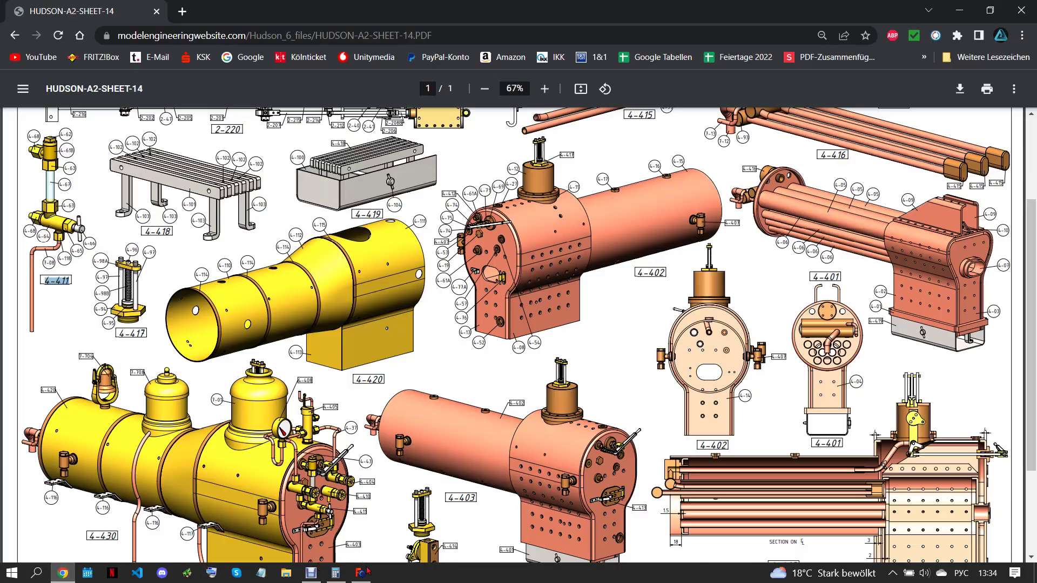
left_click(362, 572)
left_click(162, 194)
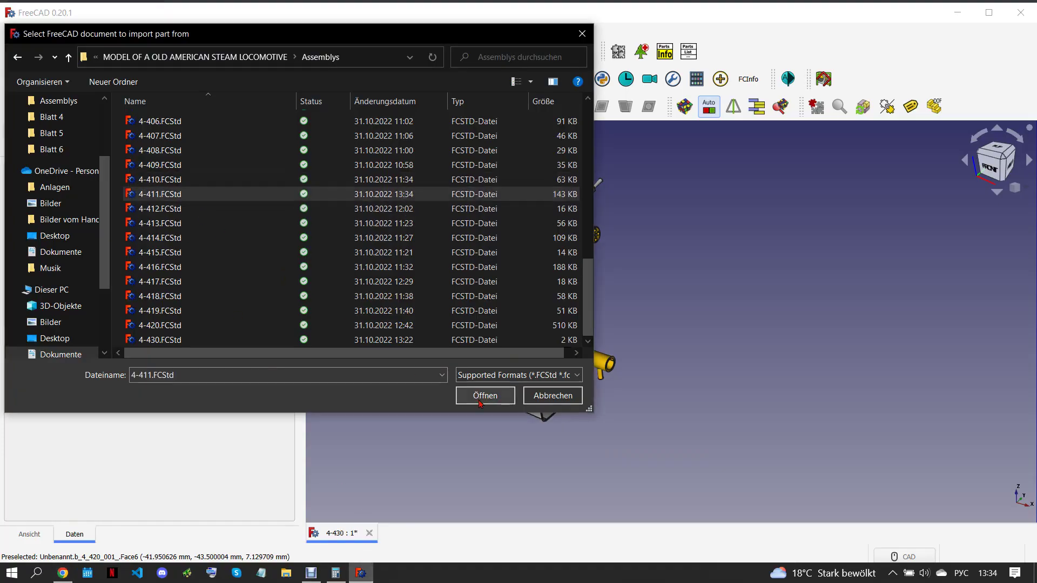
left_click(482, 397)
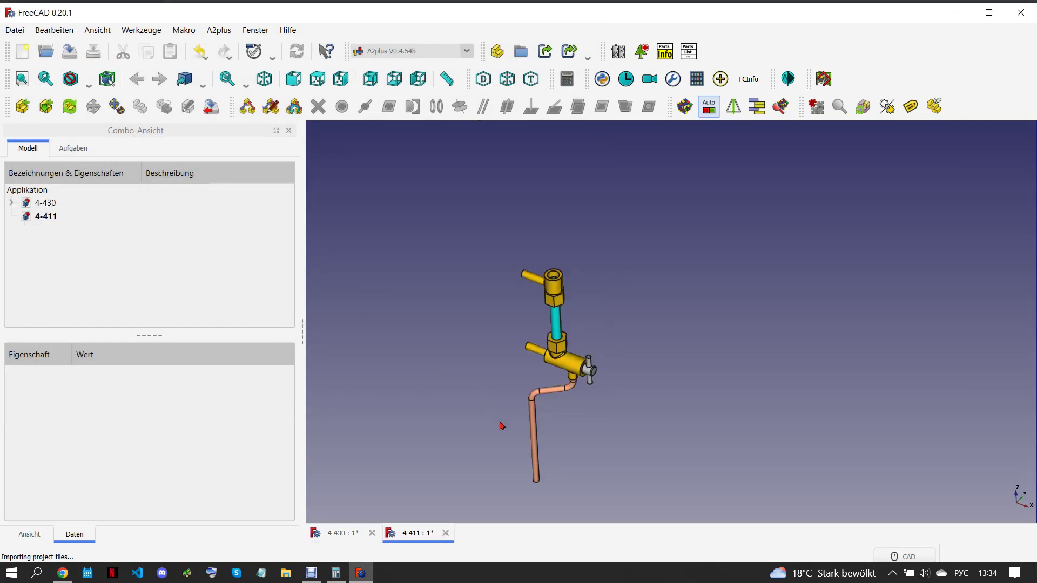
Place the 4-411 valve group and axis-constrain its fitting to a backhead plate hole
left_click(556, 449)
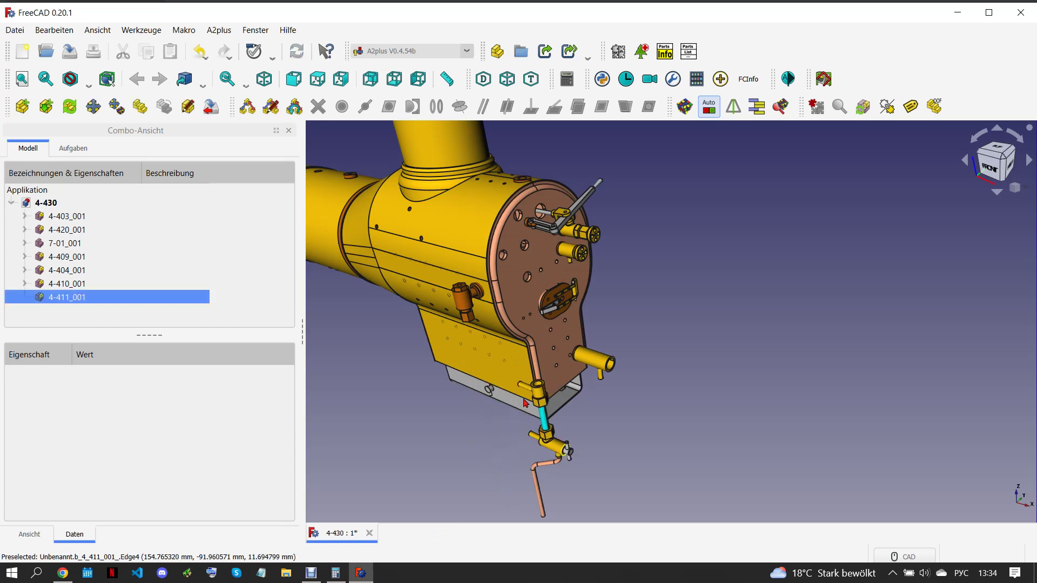
scroll(534, 378, "up", 2)
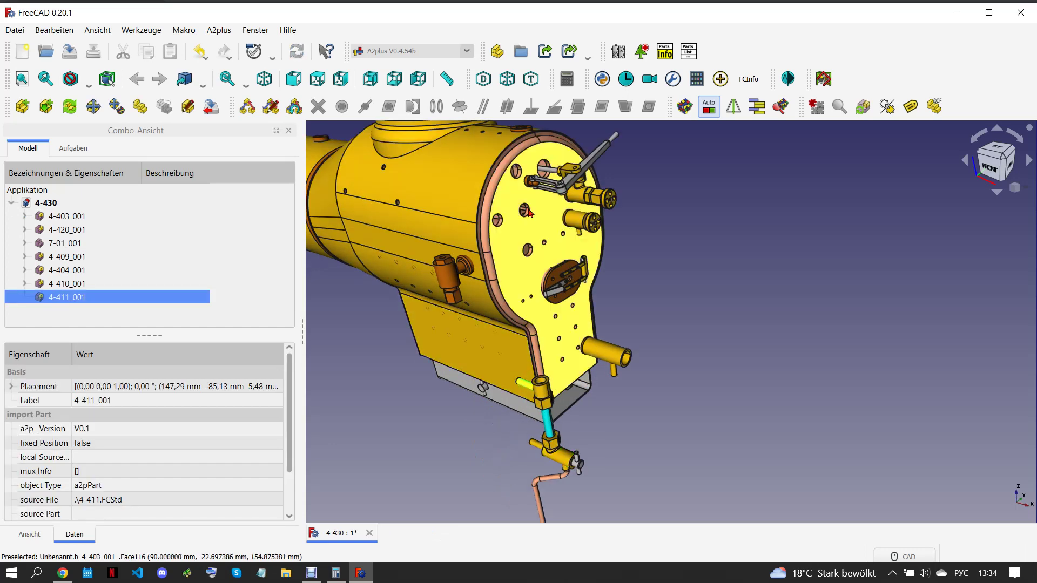
scroll(486, 173, "up", 3)
scroll(470, 152, "up", 3)
left_click(461, 137, "ctrl")
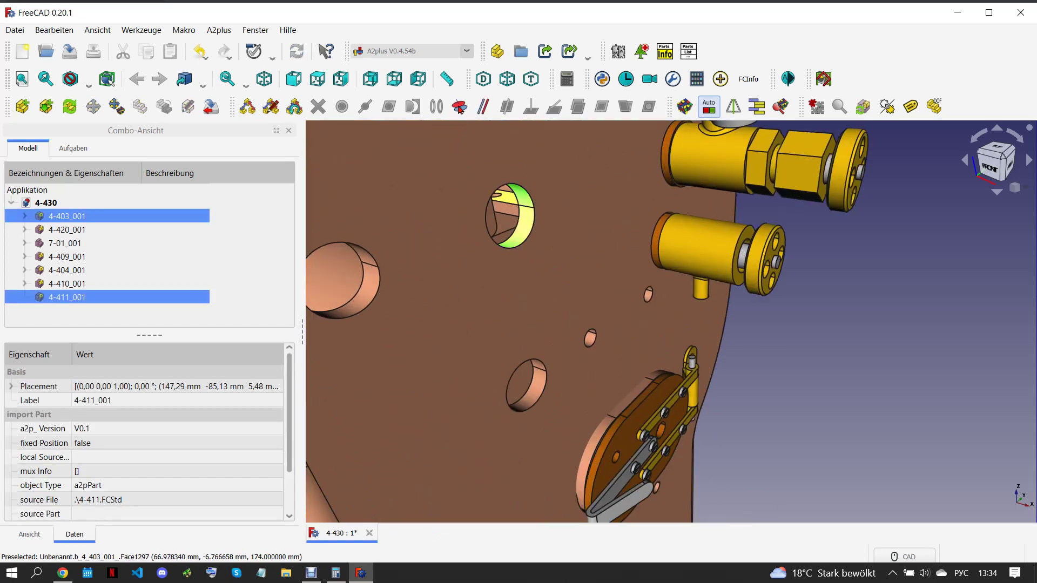
left_click(459, 107)
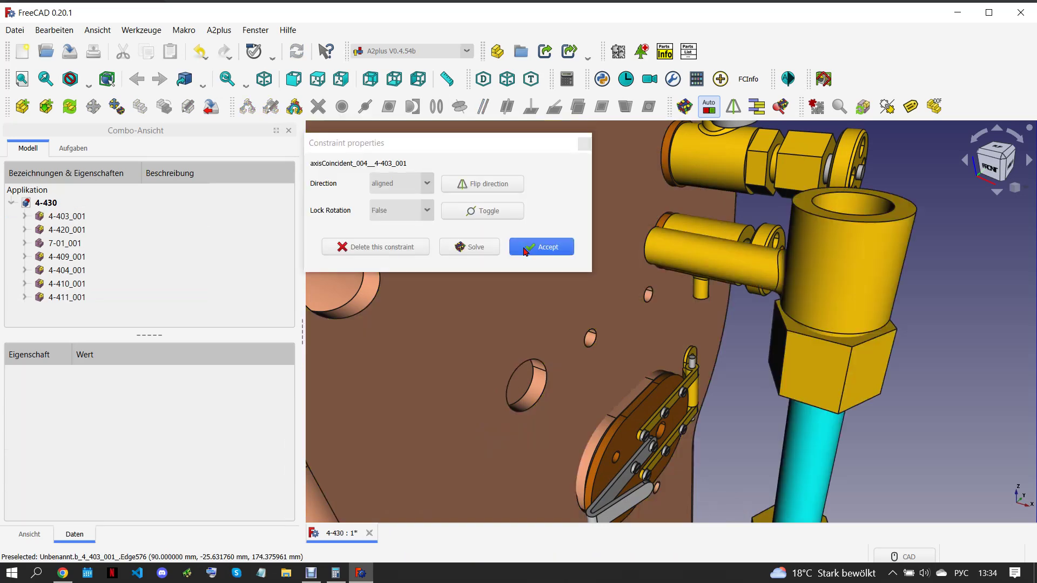
left_click(559, 246)
scroll(564, 254, "down", 2)
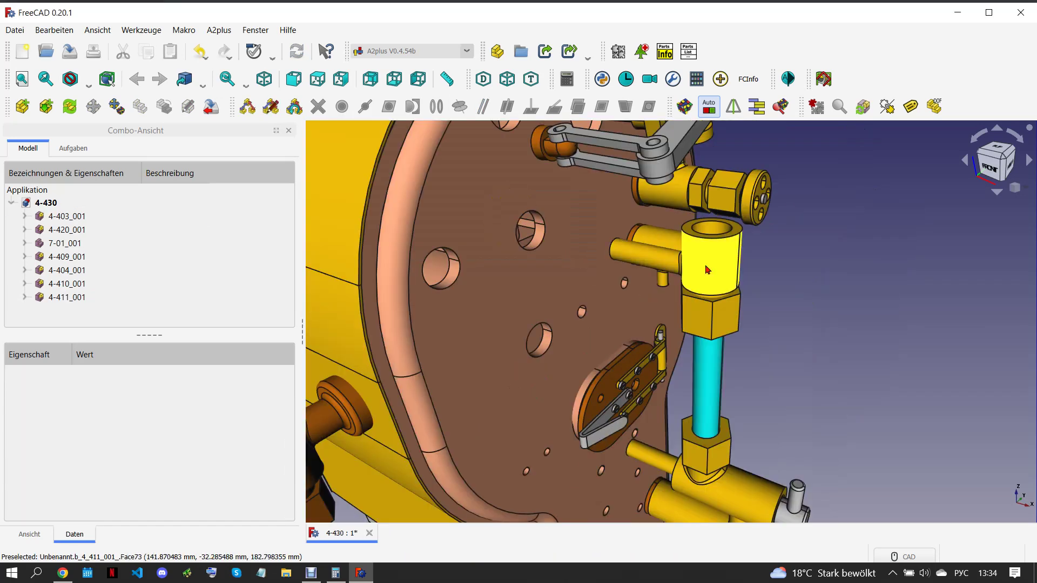
scroll(685, 287, "down", 2)
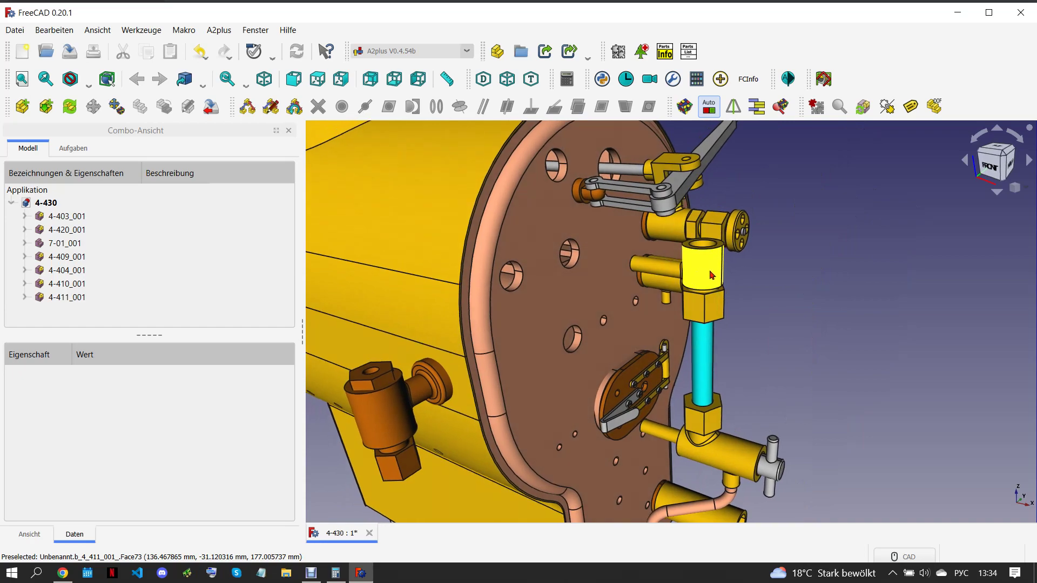
middle_click_drag(573, 283, 545, 273)
Delete the wrong axis constraint and re-constrain the fitting to a different backhead hole
left_click(24, 297)
left_click(94, 313)
key("Delete")
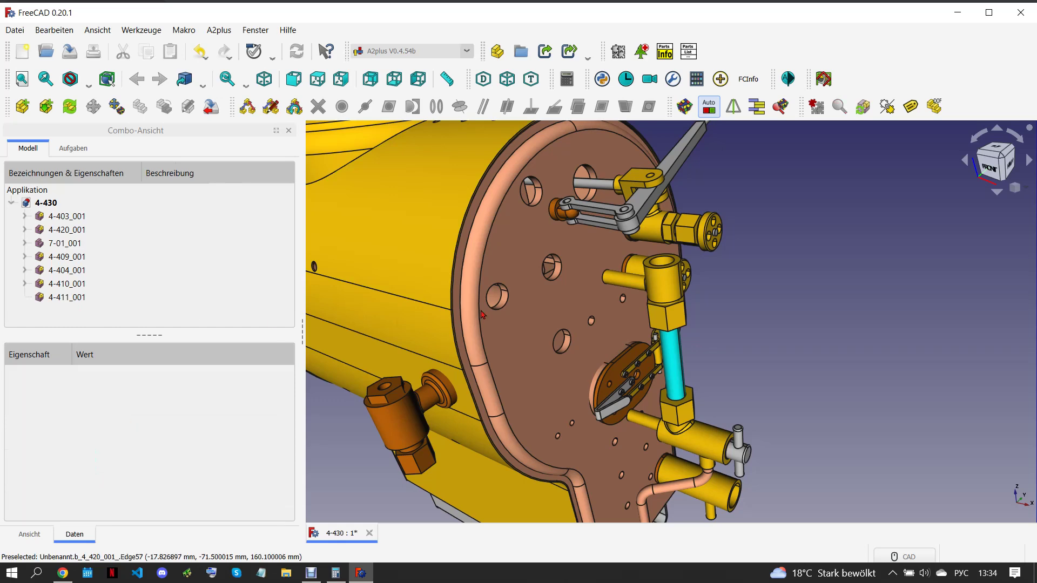
left_click(541, 201)
left_click(534, 192, "ctrl")
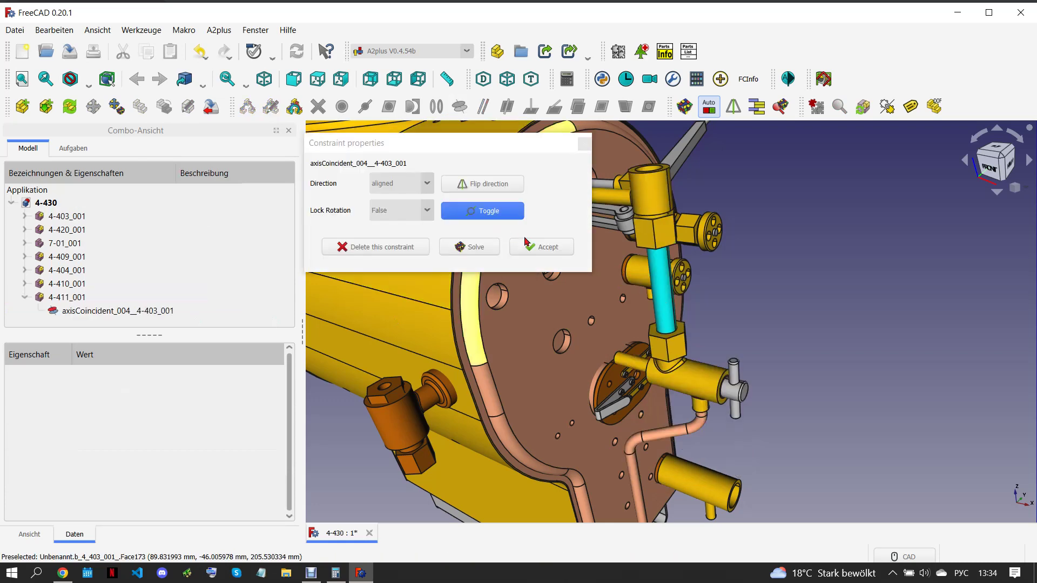
key("Return")
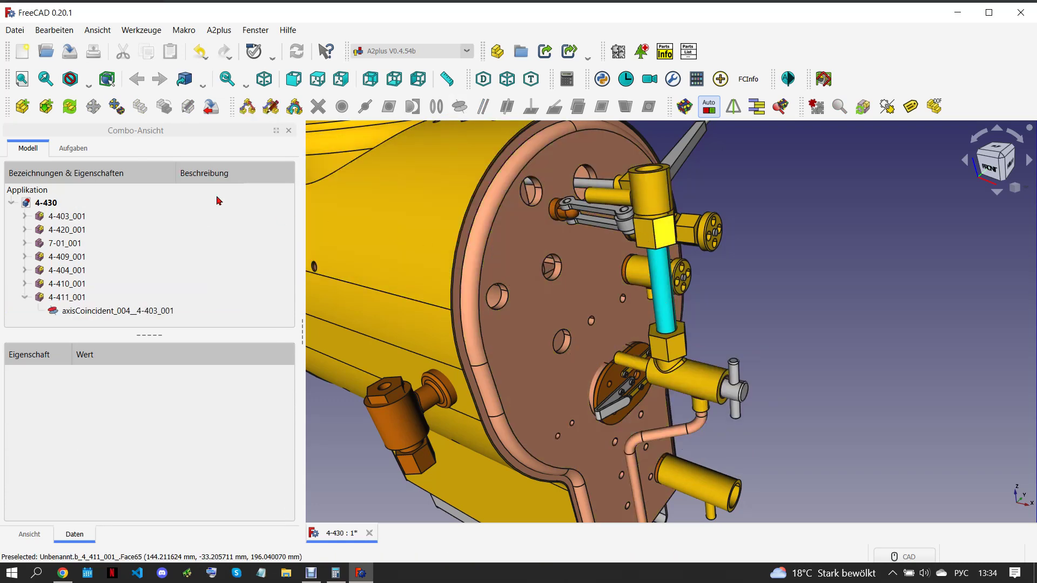
Slide the valve group about 36 mm sideways onto the backhead with Transform
left_click(110, 113)
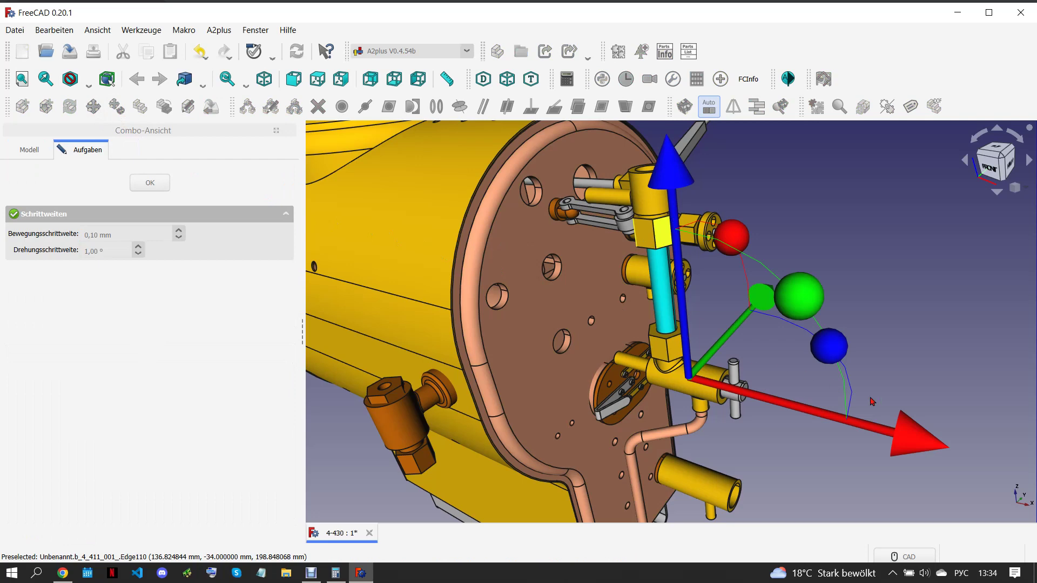
mouse_move(917, 444)
left_mouse_down()
mouse_move(783, 415)
mouse_move(792, 409)
left_mouse_up()
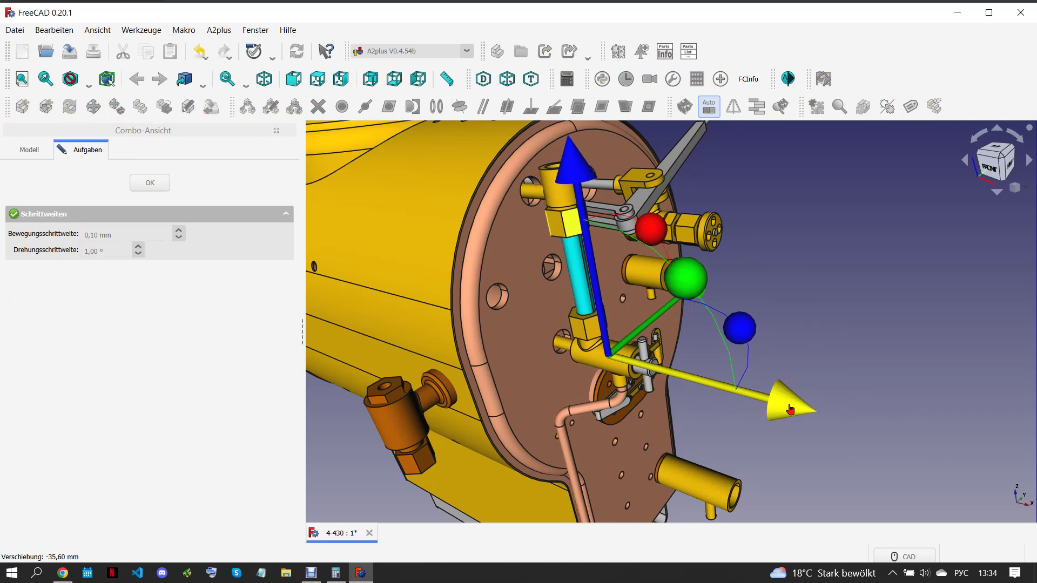
scroll(702, 378, "down", 3)
mouse_move(703, 378)
middle_mouse_down()
mouse_move(649, 408)
mouse_move(584, 389)
middle_mouse_up()
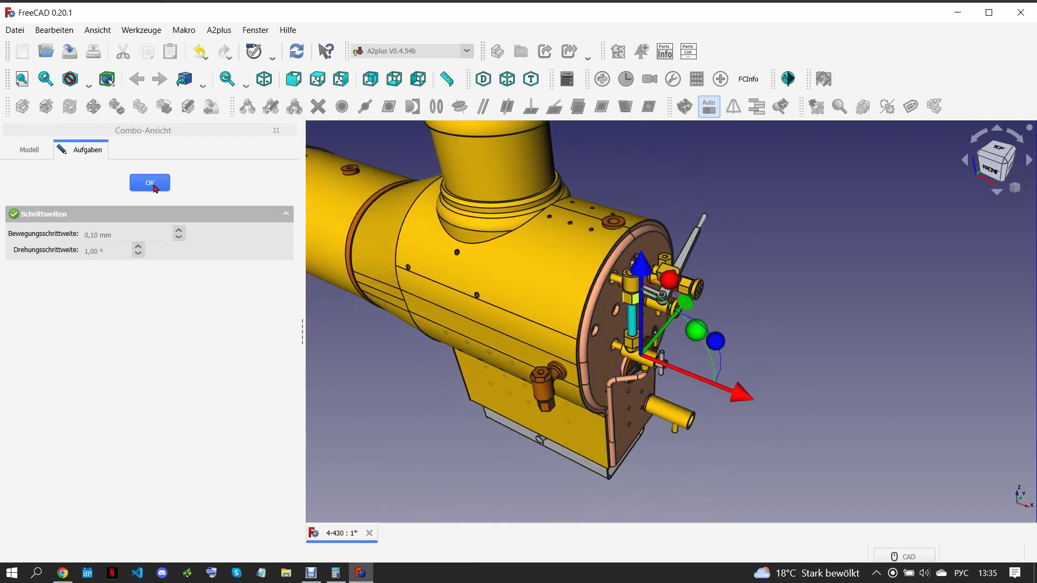
left_click(150, 182)
left_click(420, 459)
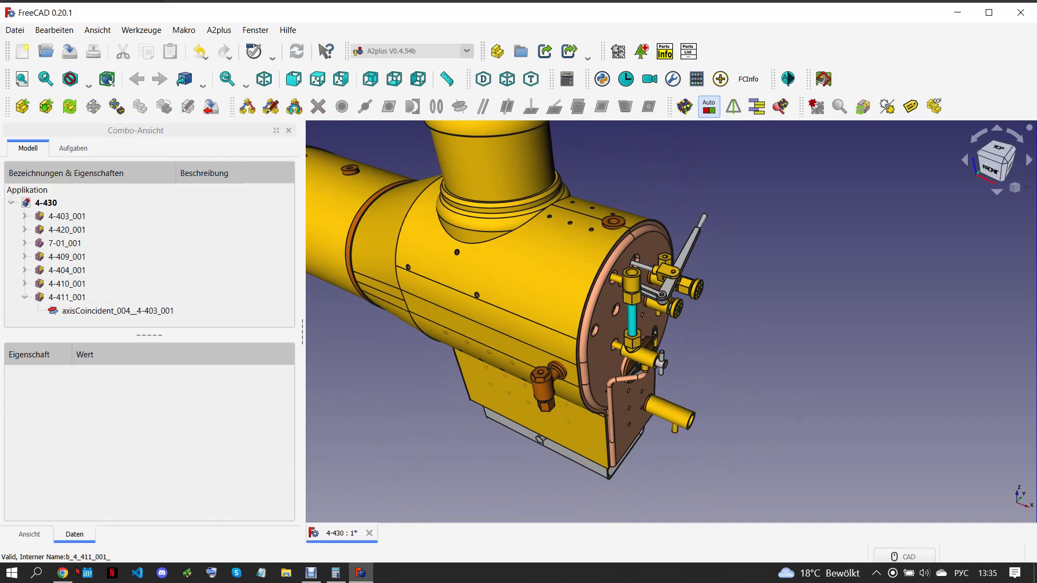
left_click(64, 574)
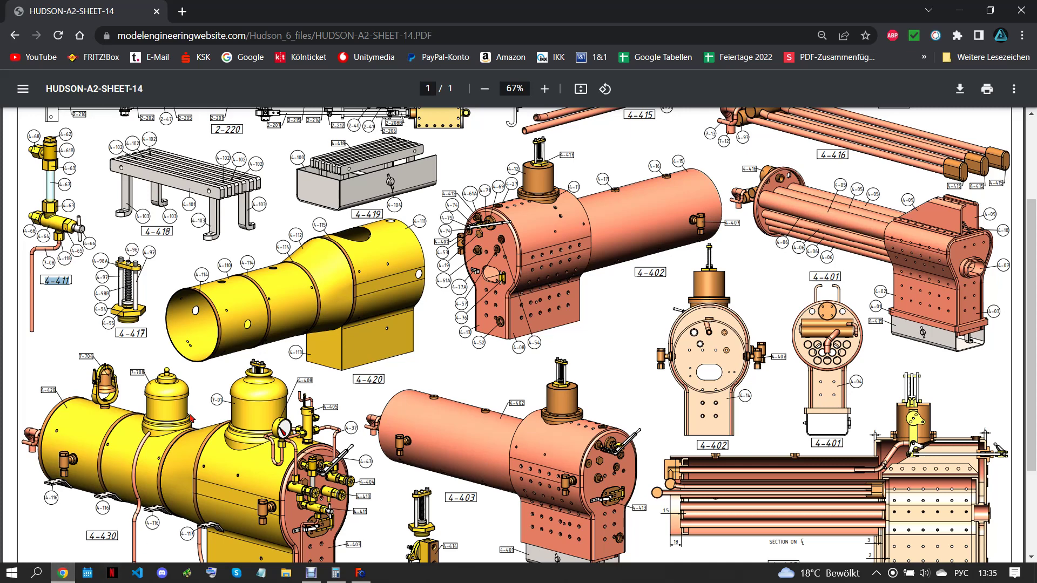
Import 4-54.FCStd from the Blatt 5 folder and drop the bush below the boiler
left_click(362, 575)
left_click(22, 106)
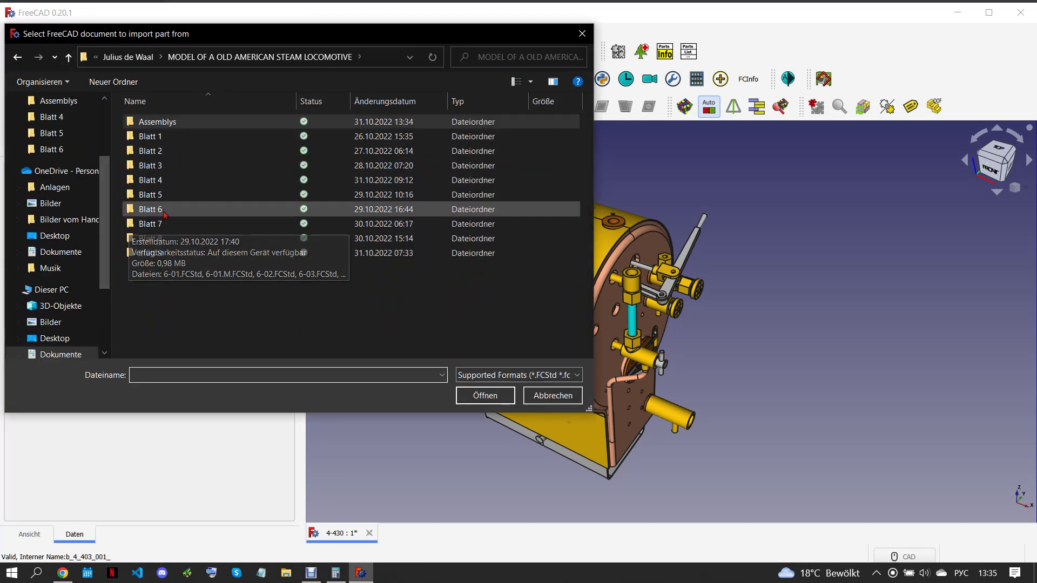
double_click(146, 195)
scroll(225, 262, "down", 1)
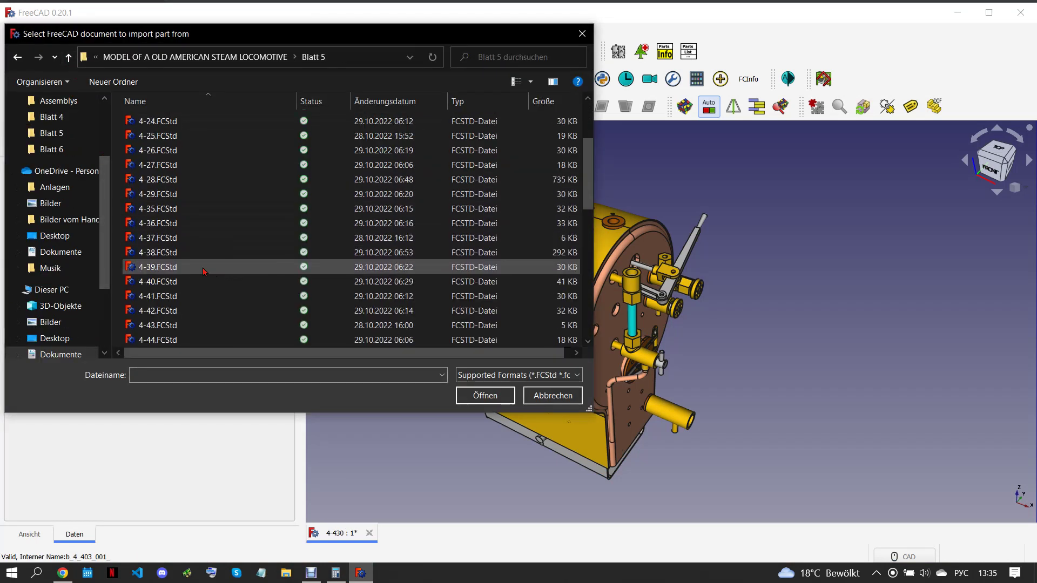
left_click(63, 574)
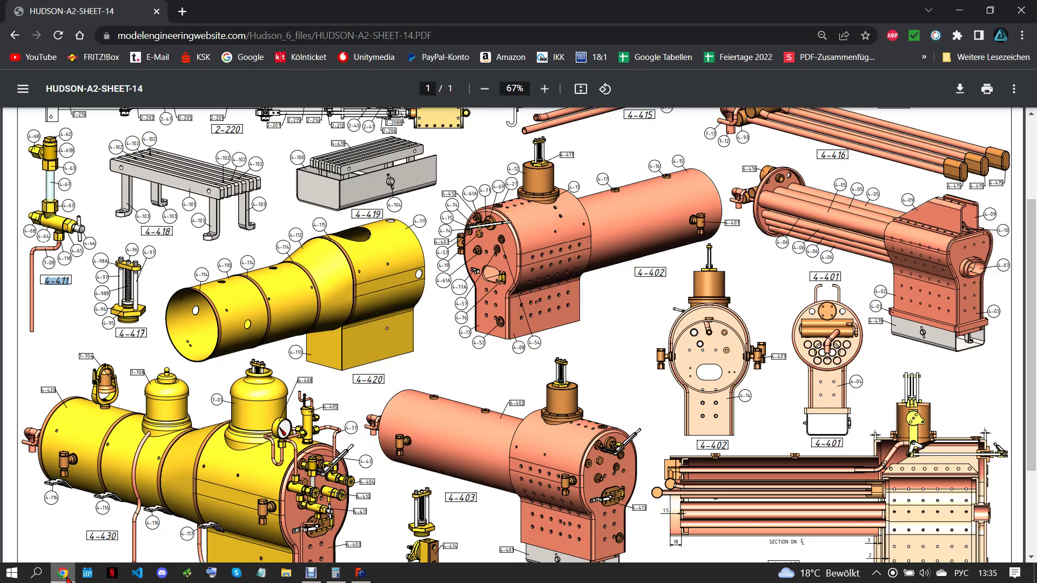
left_click(360, 574)
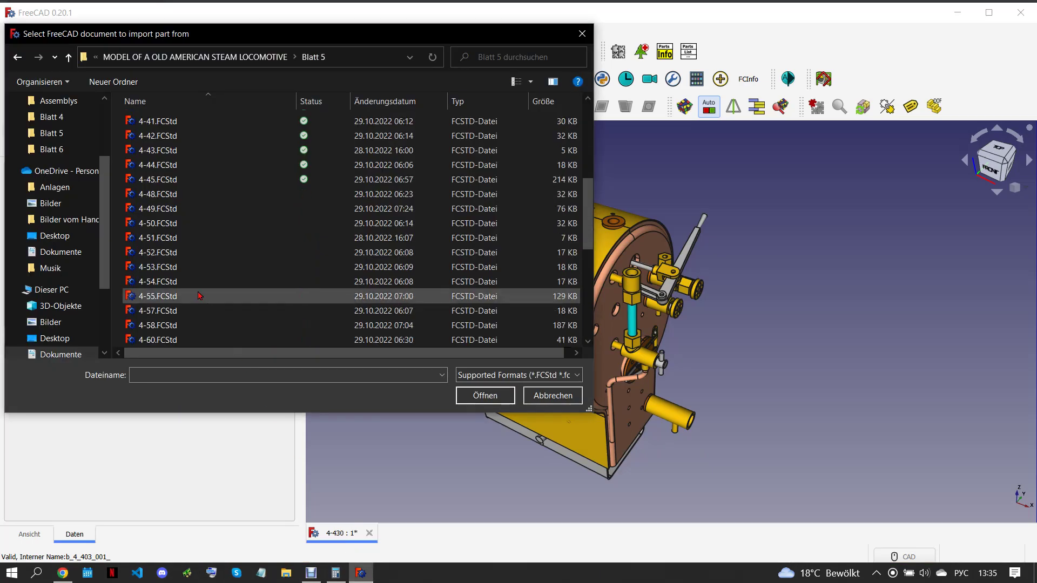
left_click(227, 238)
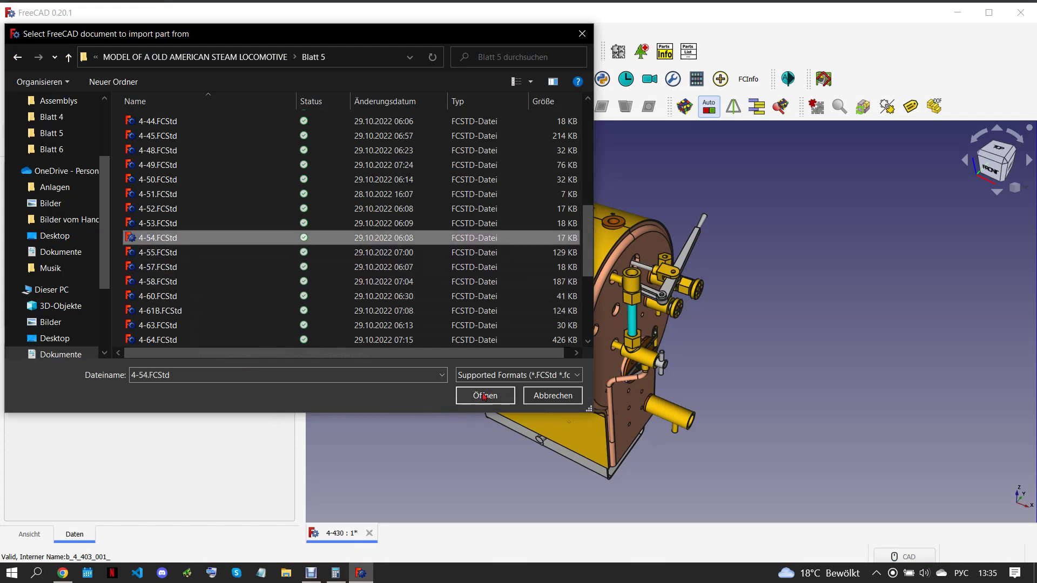
left_click(485, 396)
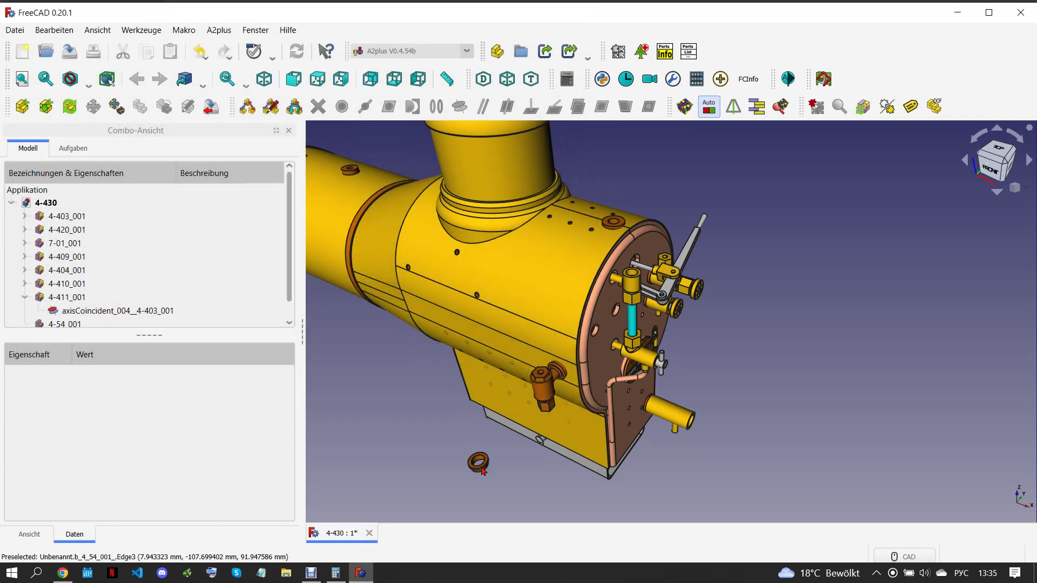
left_click(482, 470)
Rotate the bush 103° and constrain it to the boiler body face
left_click_drag(534, 449, 466, 457)
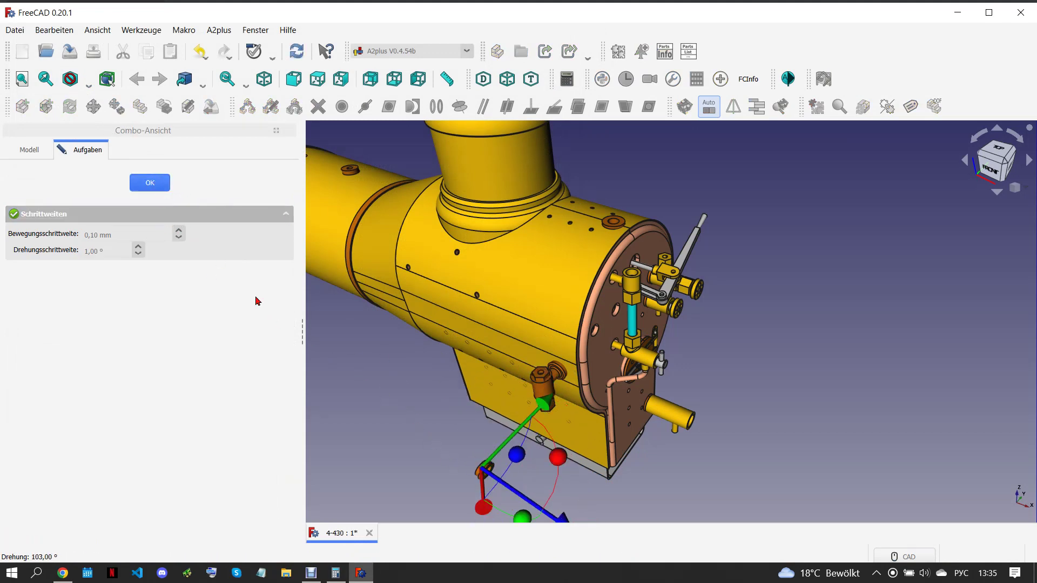
key("Return")
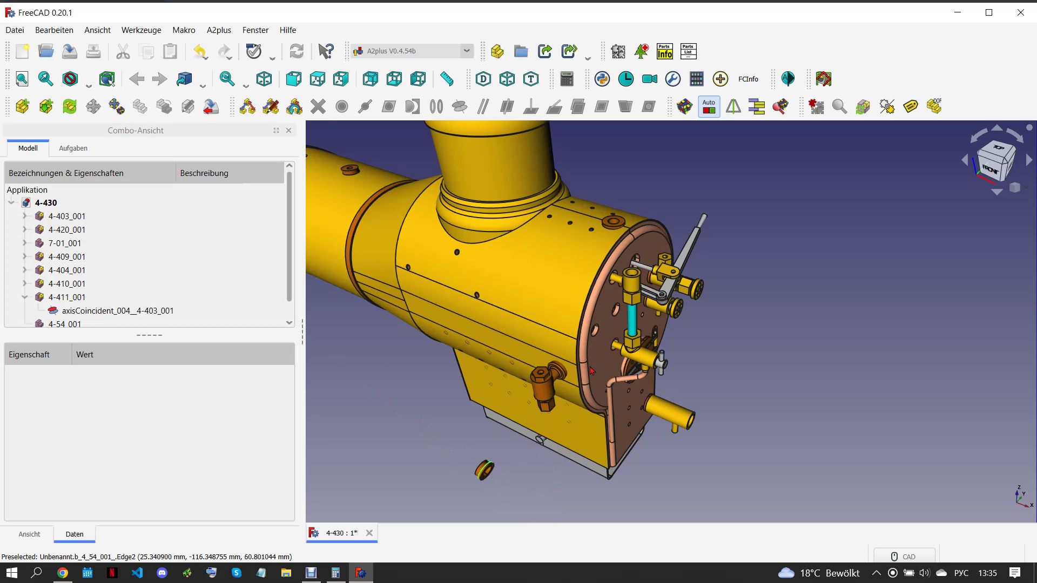
left_click(582, 396)
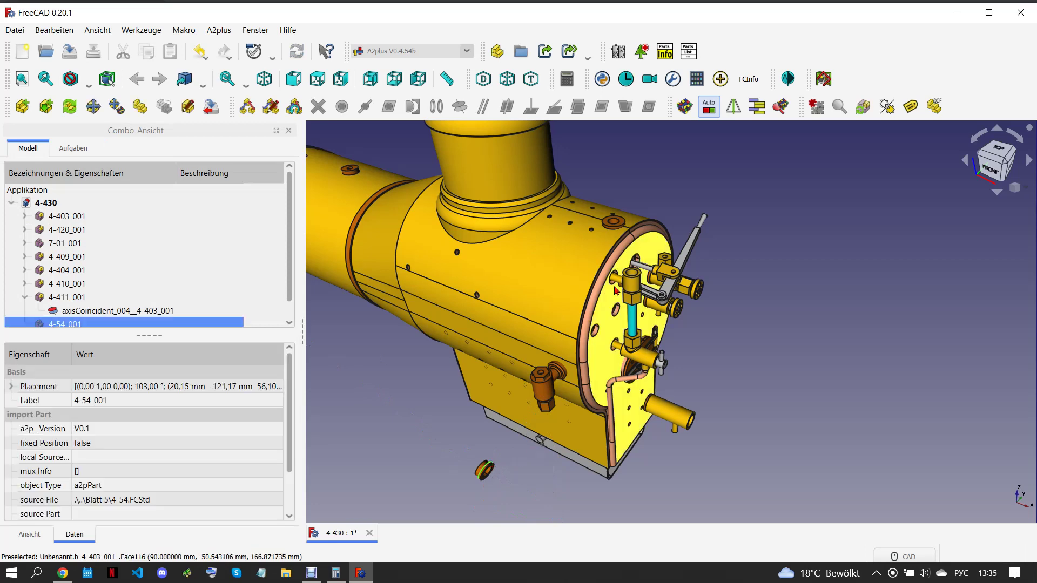
left_click(454, 126, "ctrl")
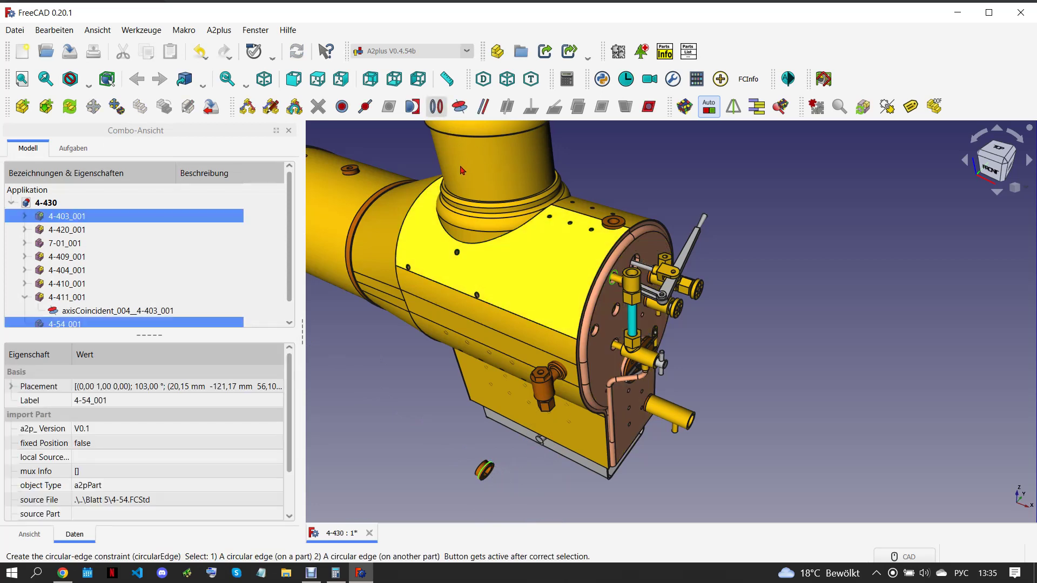
left_click(436, 107)
left_click(556, 278)
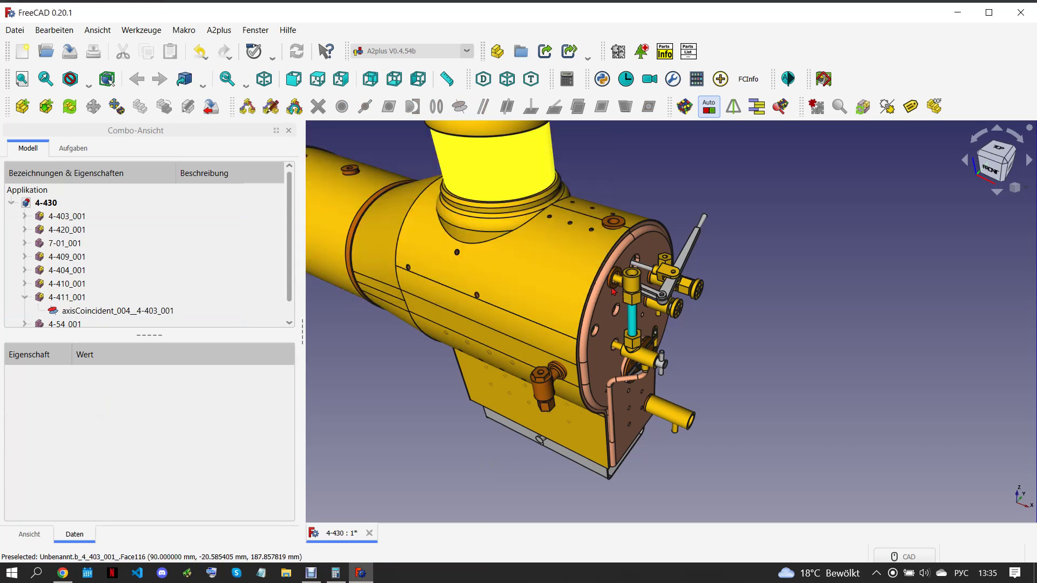
Seat the bush's ring edge in the plate hole with a circular-edge constraint
left_click(613, 290)
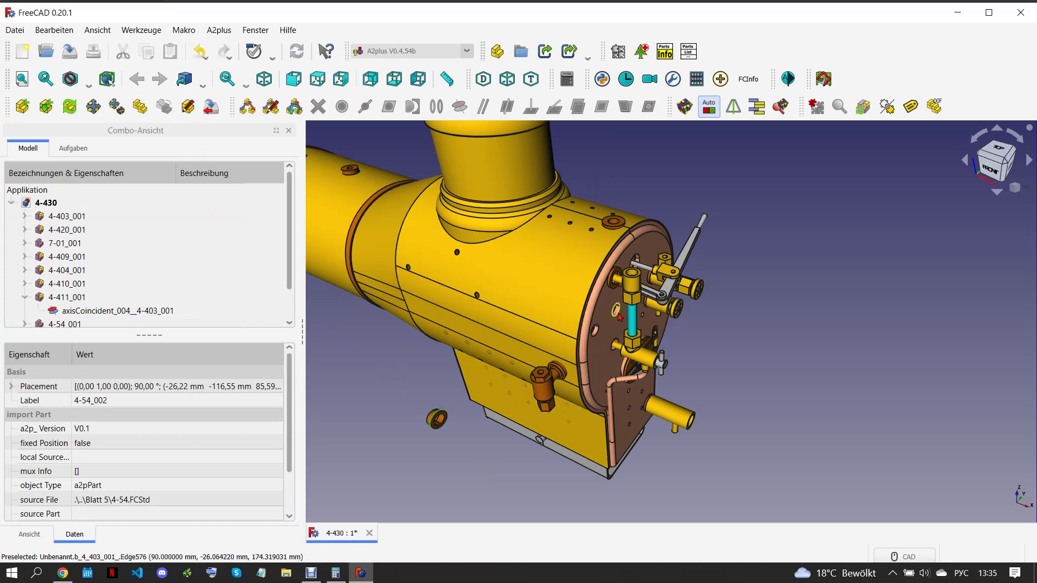
left_click(600, 331)
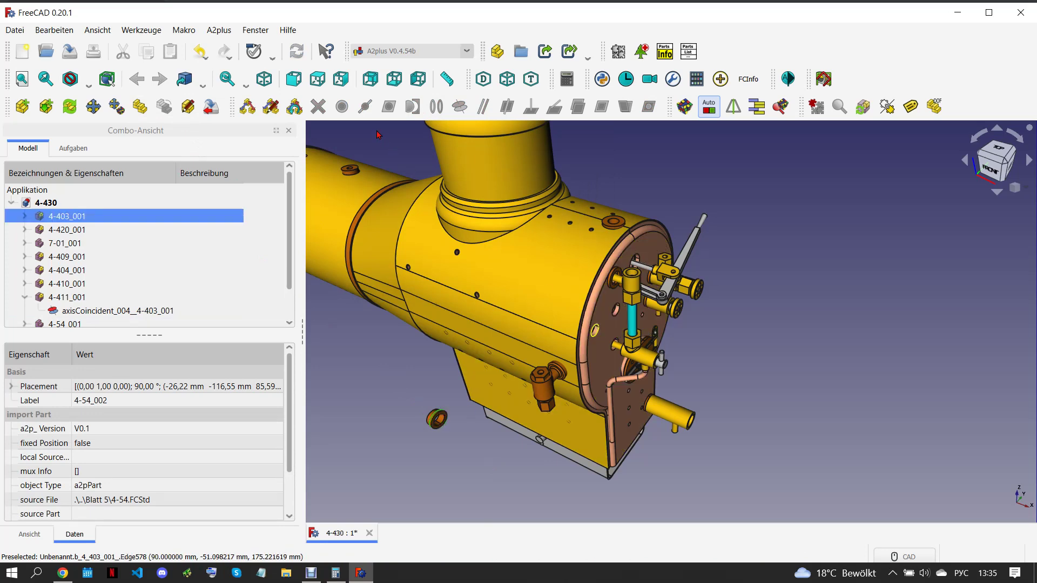
left_click(444, 187)
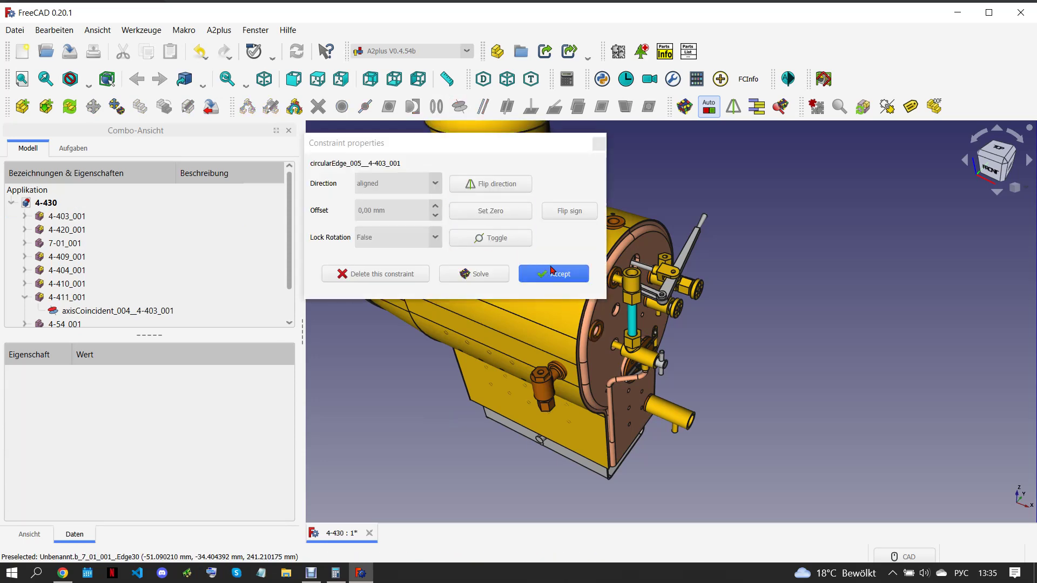
left_click(562, 275)
middle_click_drag(540, 313, 470, 286)
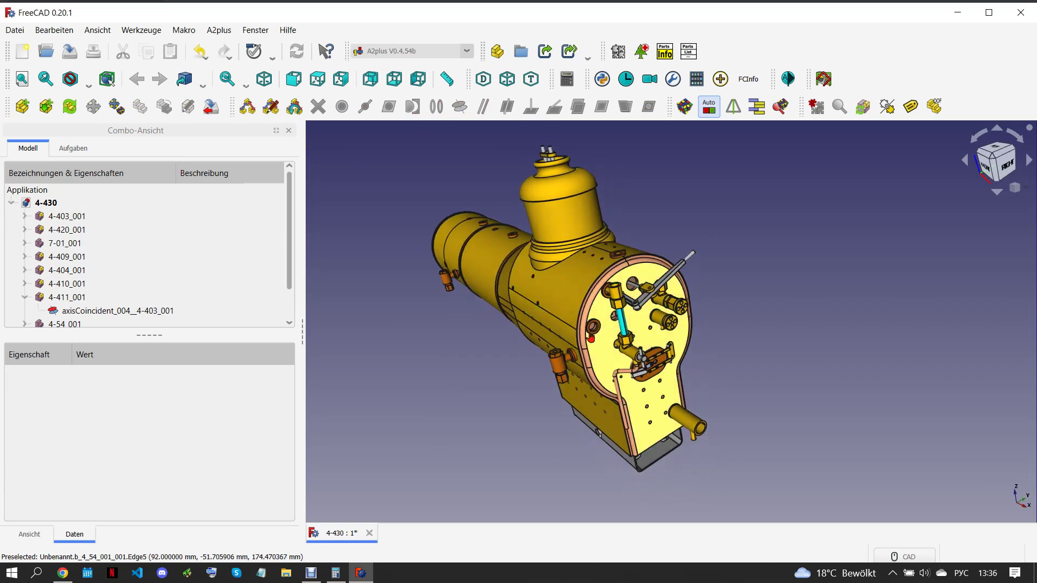
Duplicate the 4-54 bush and seat the copy in a backhead hole with a circular-edge constraint
left_click(164, 106)
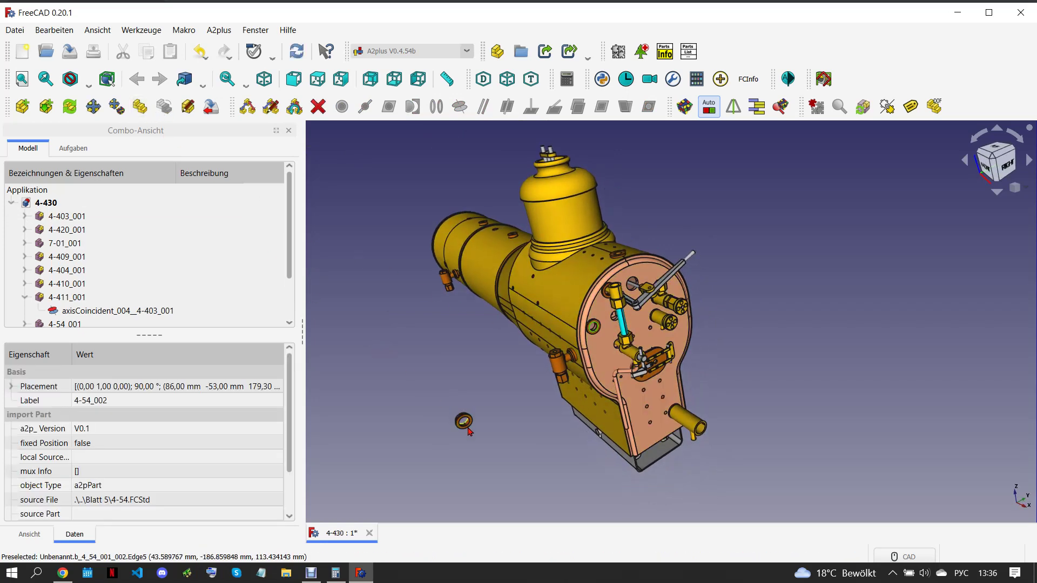
scroll(472, 427, "up", 4)
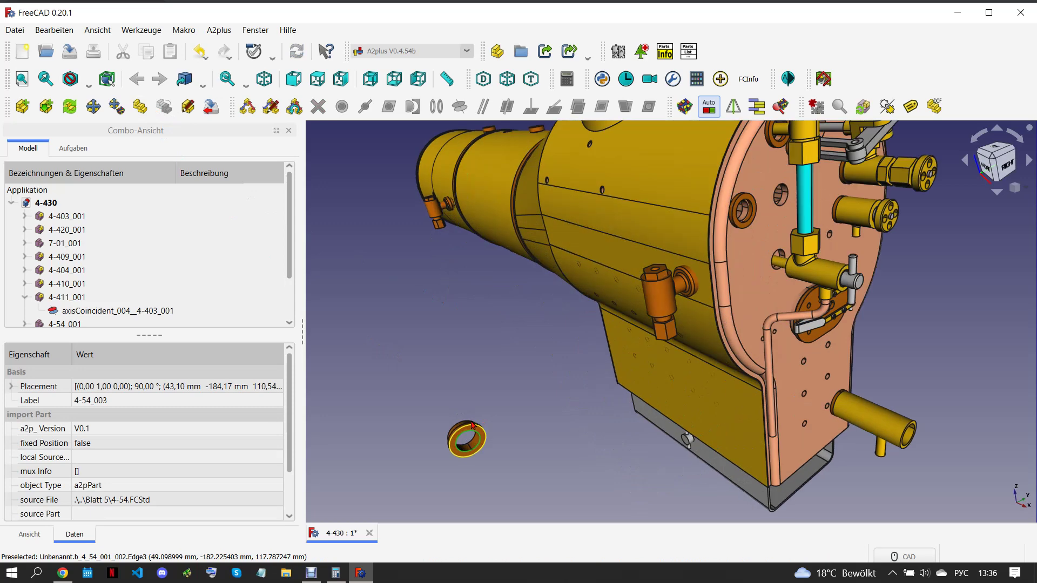
scroll(476, 424, "down", 3)
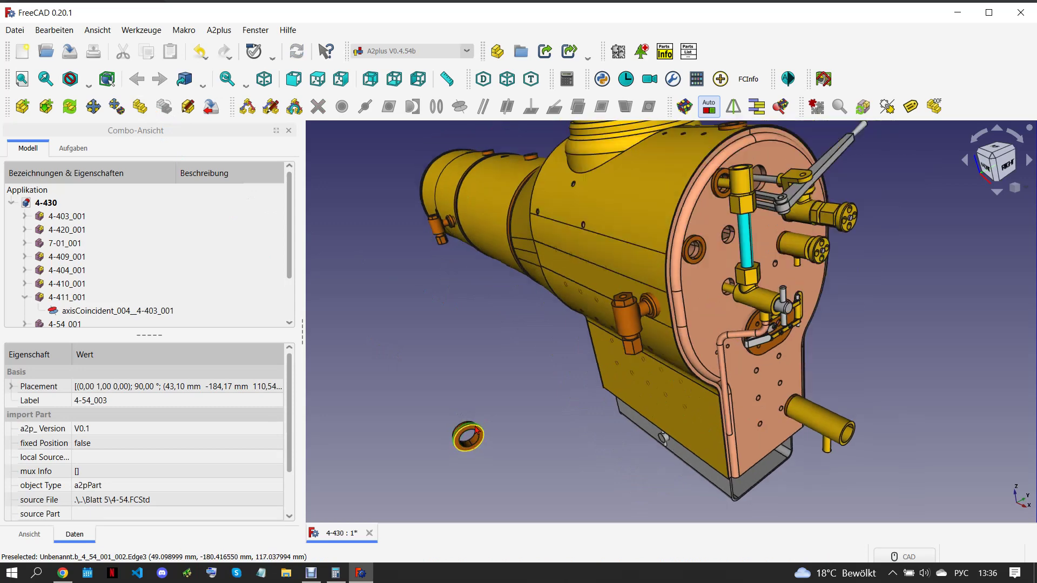
middle_click_drag(475, 424, 674, 251)
scroll(673, 251, "up", 2)
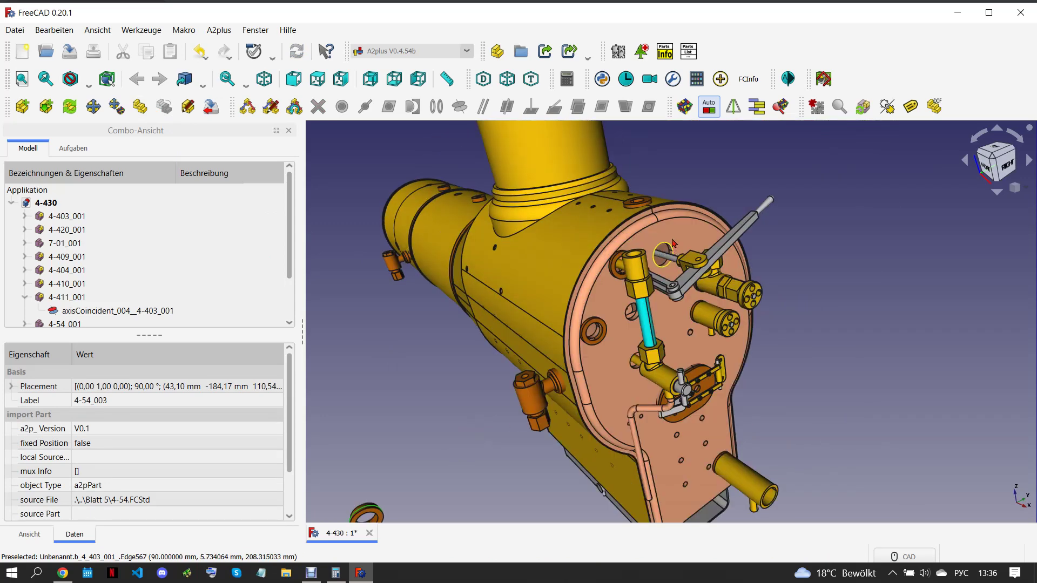
left_click(673, 247)
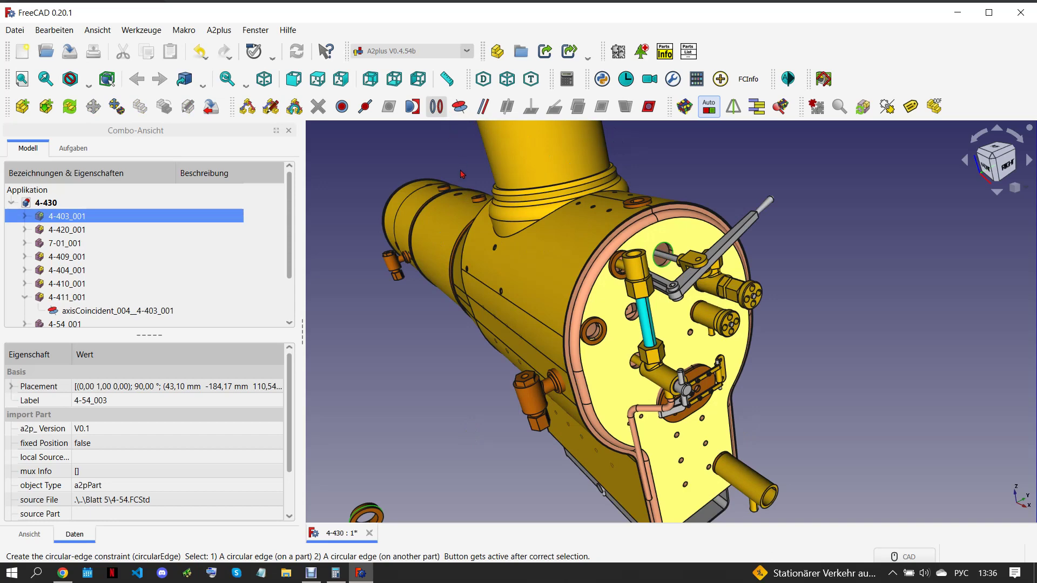
left_click(466, 203)
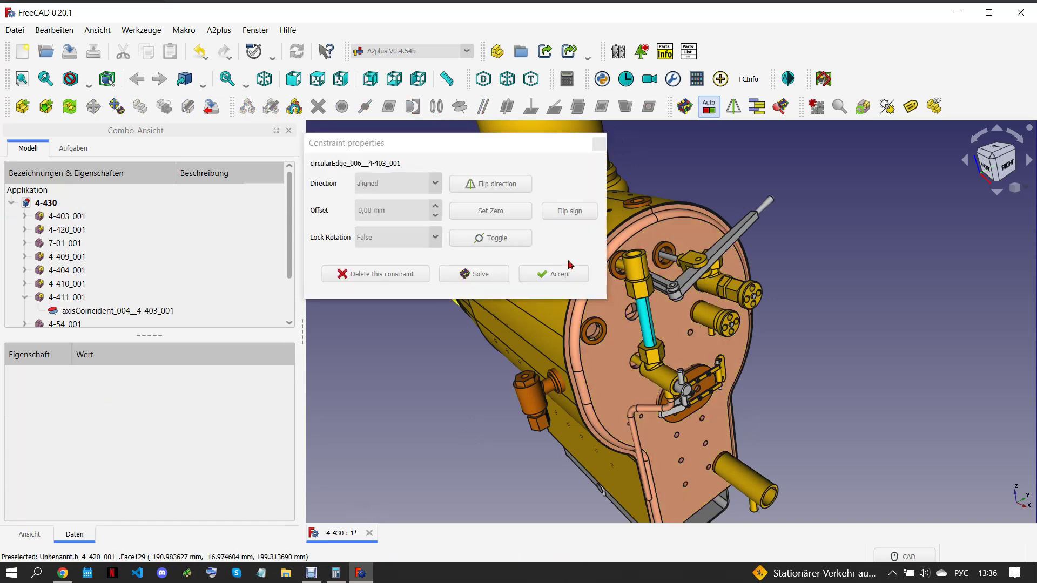
left_click(556, 271)
scroll(696, 349, "down", 2)
mouse_move(695, 348)
middle_mouse_down()
mouse_move(745, 363)
mouse_move(748, 342)
middle_mouse_up()
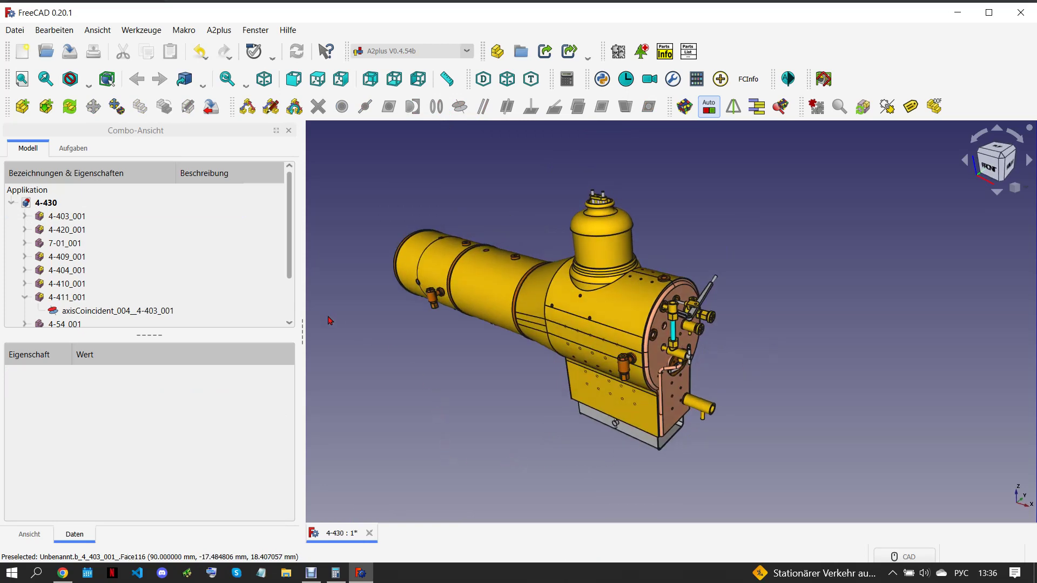
left_click(25, 297)
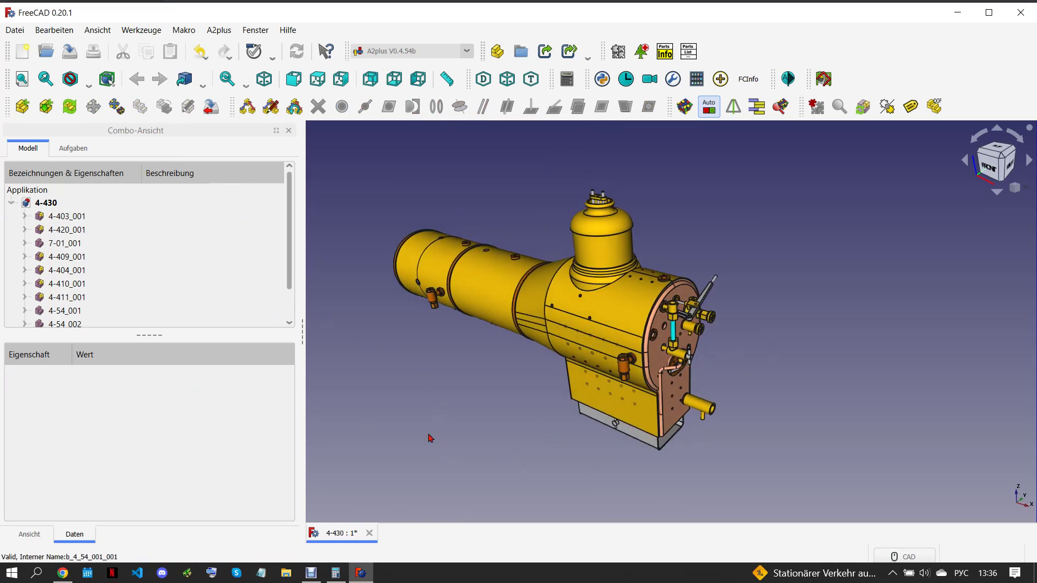
Compare the 4-430 assembly against the drawing sheet in Chrome
left_click(62, 572)
scroll(459, 460, "down", 2)
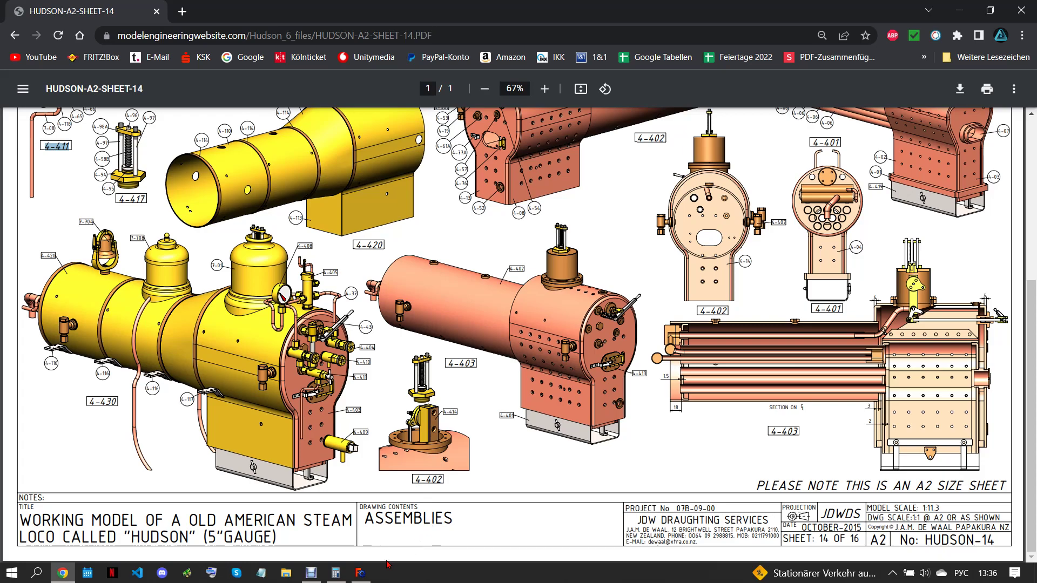
left_click(361, 574)
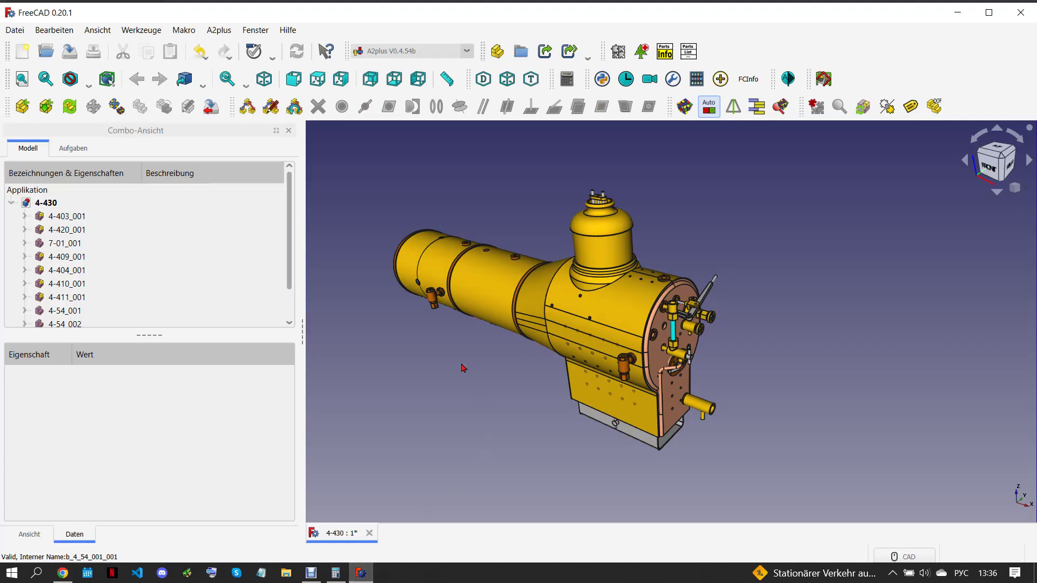
left_click(62, 572)
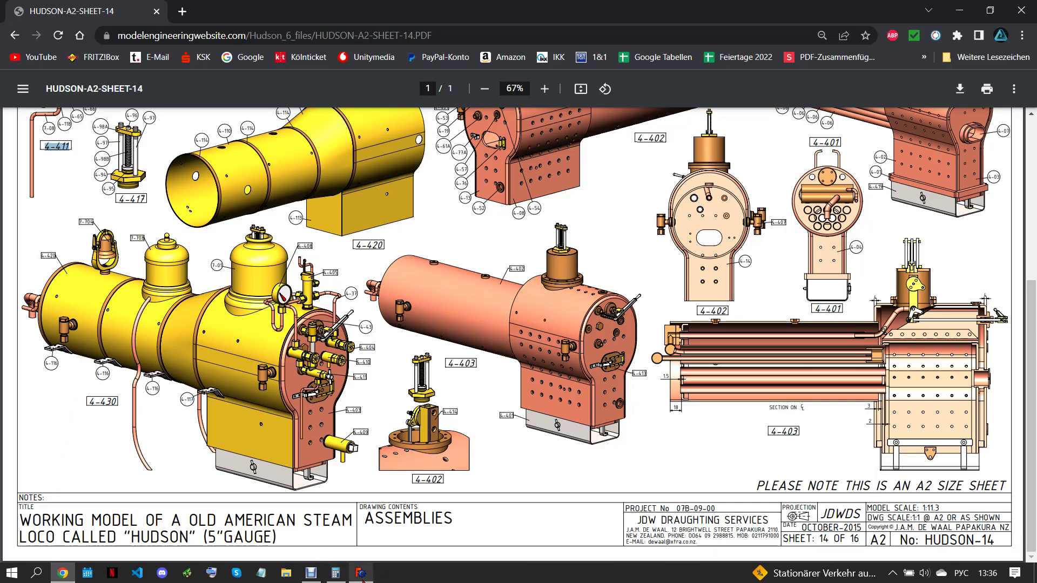
left_click(361, 574)
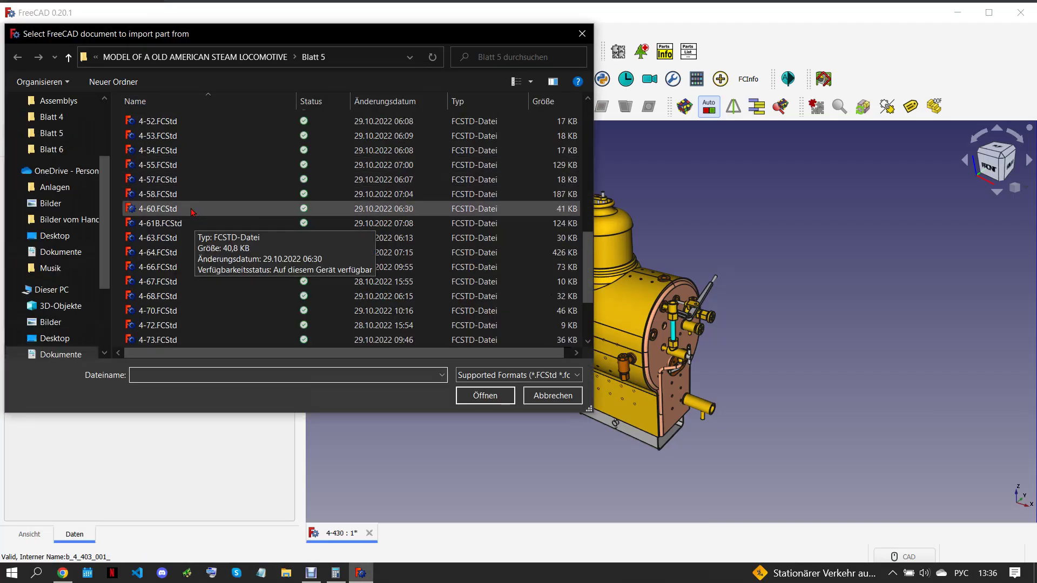
Import the 7-08.FCStd pipe from the Blatt 7 folder into the assembly
key("alt+Up")
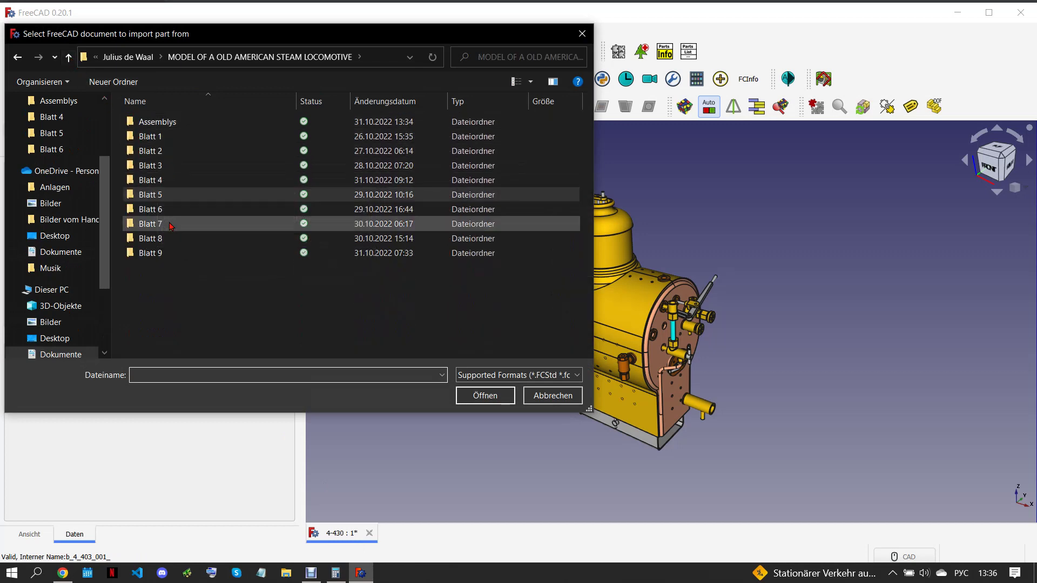
double_click(162, 224)
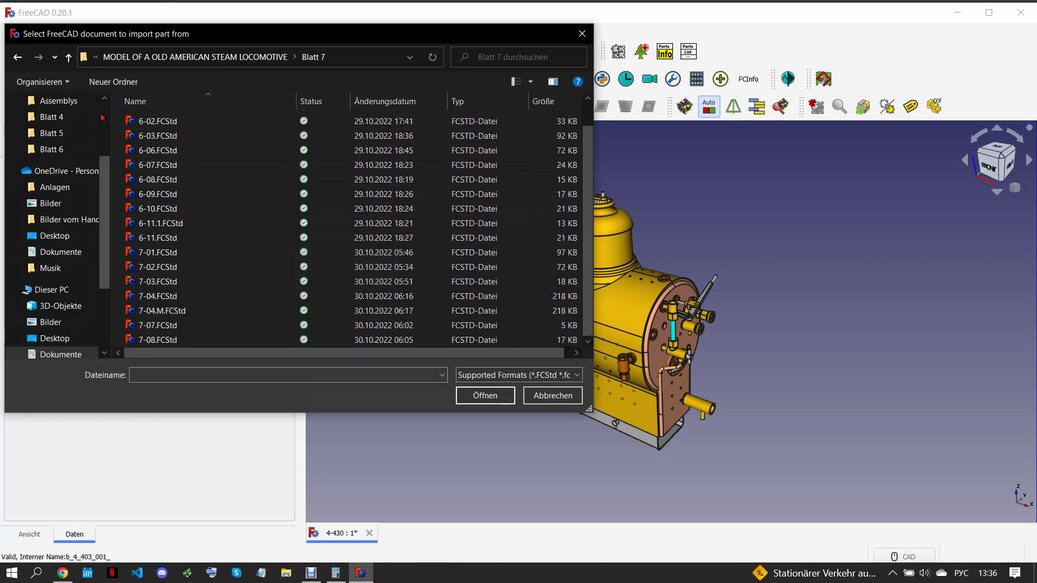
left_click(329, 340)
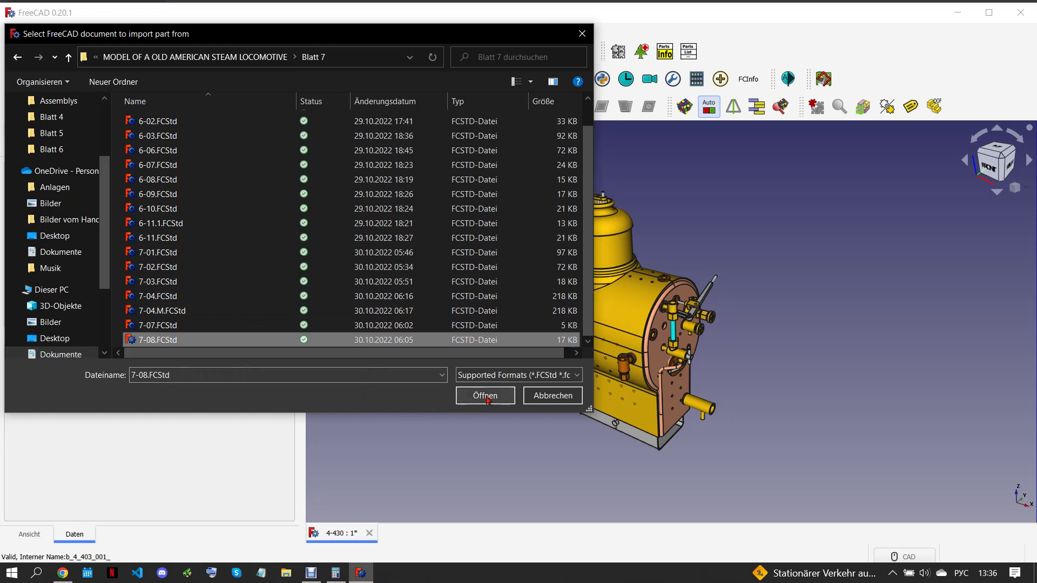
left_click(485, 397)
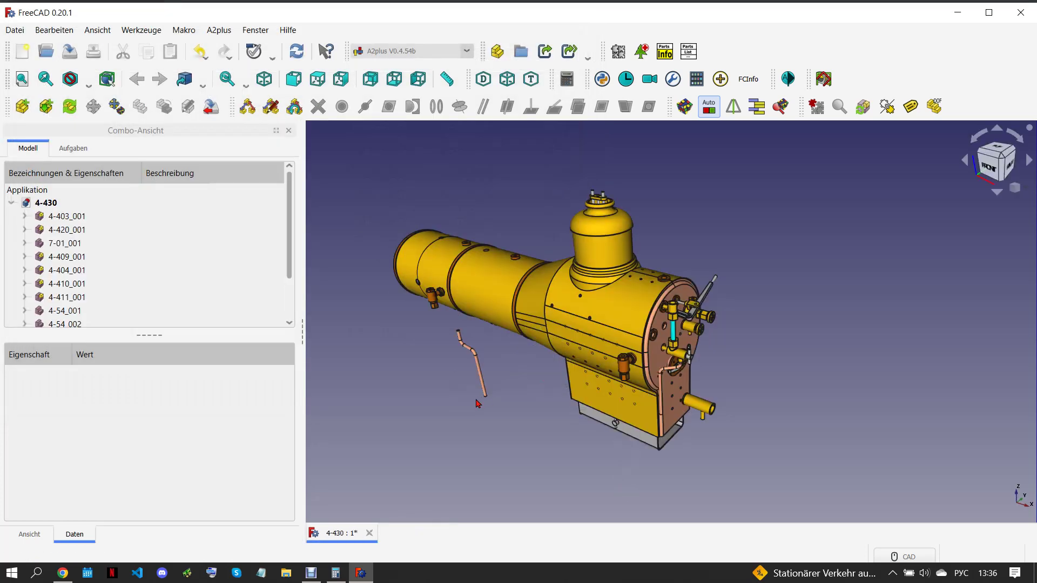
left_click(66, 578)
Browse the Blatt 8 folder for a part to import into the 4-430 assembly, then cancel without importing
left_click(361, 573)
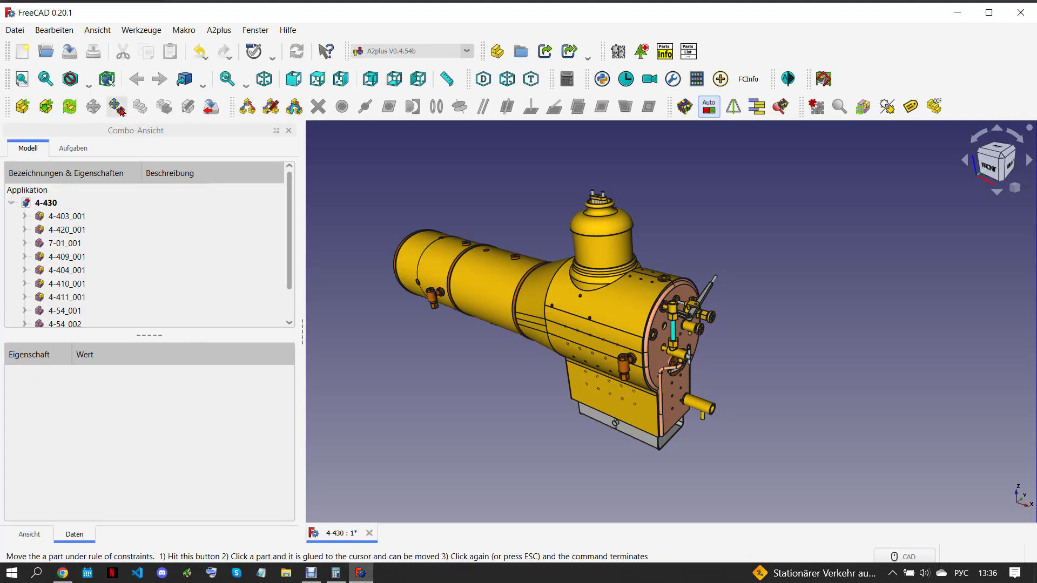
left_click(22, 106)
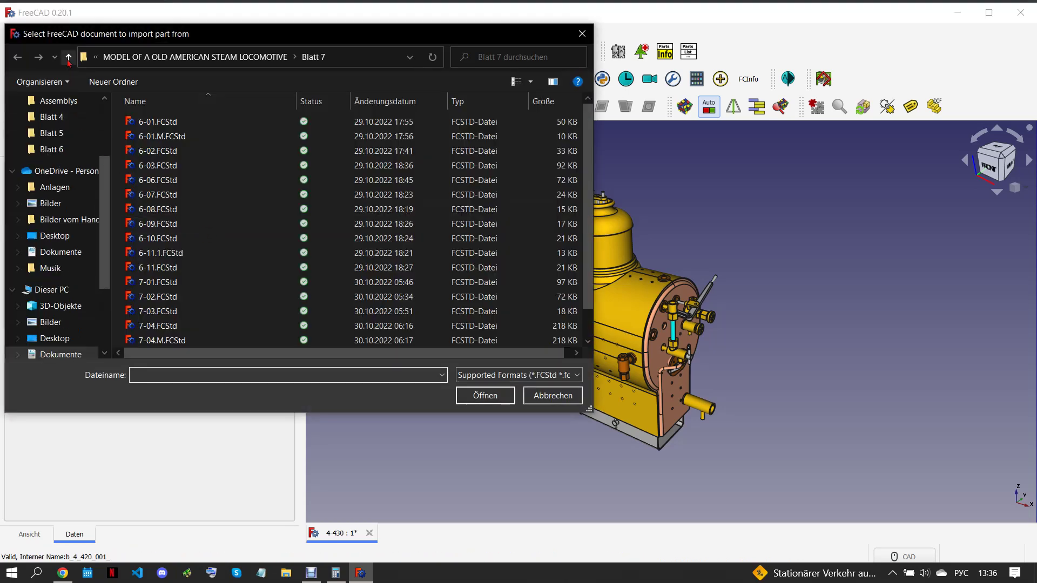
left_click(68, 57)
double_click(170, 241)
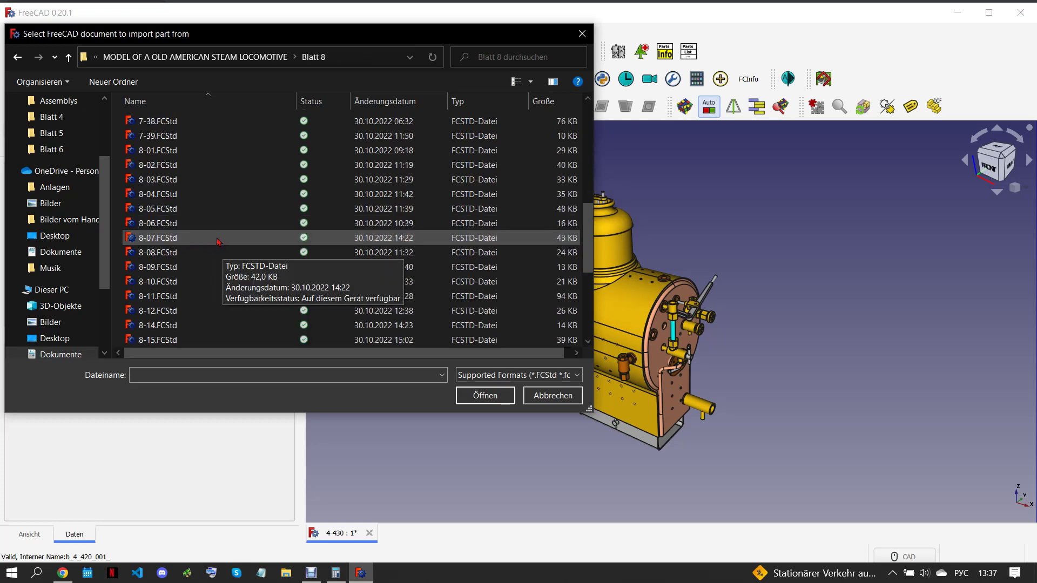
scroll(210, 233, "down", 2)
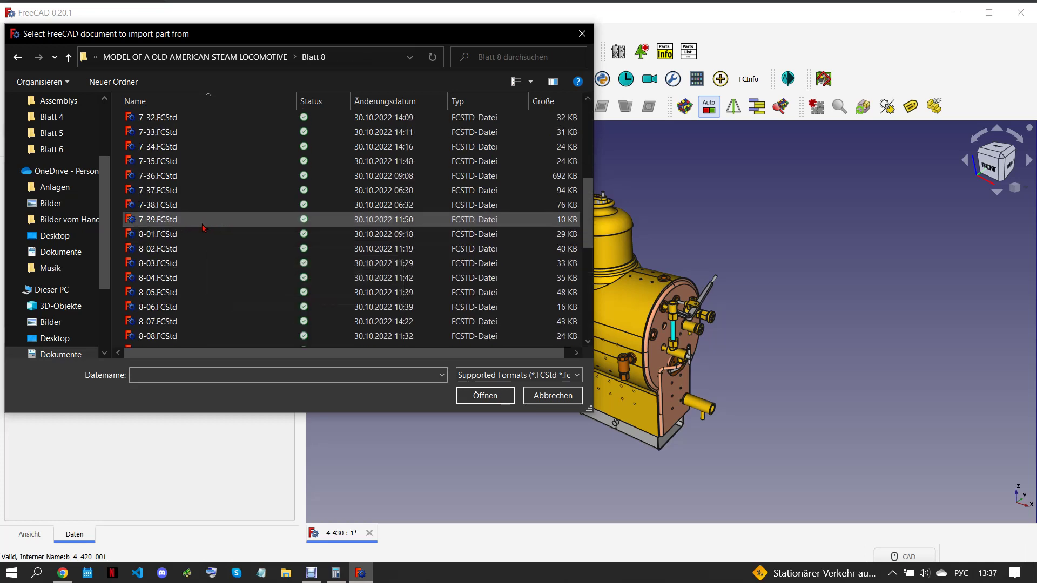
scroll(203, 227, "up", 3)
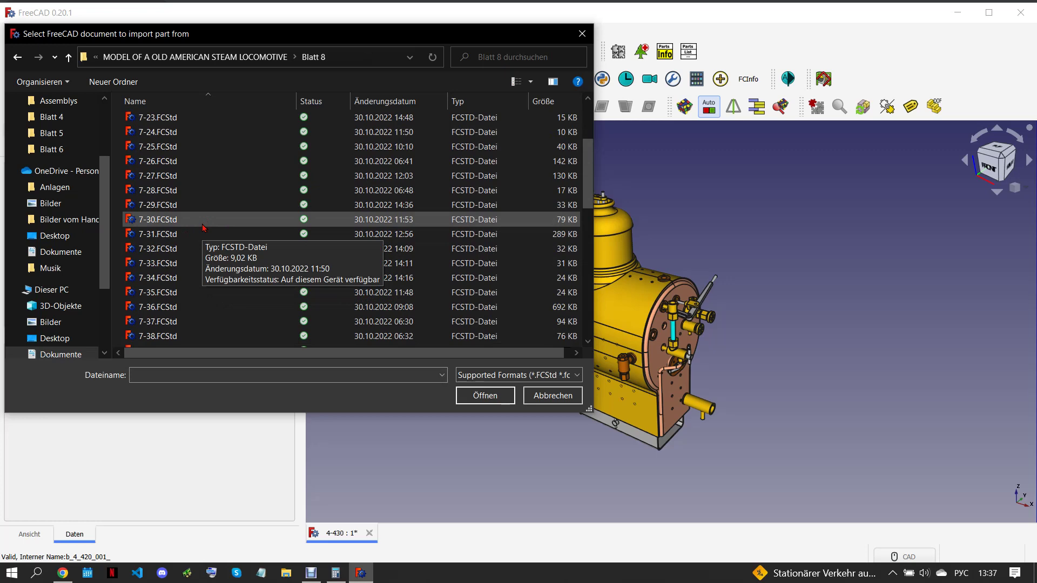
scroll(203, 228, "up", 3)
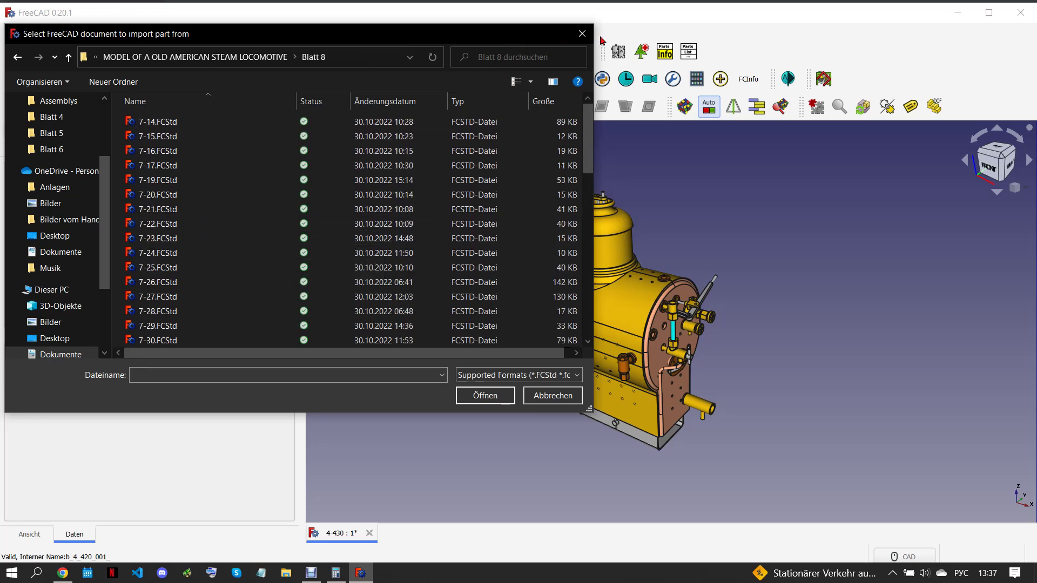
left_click(582, 34)
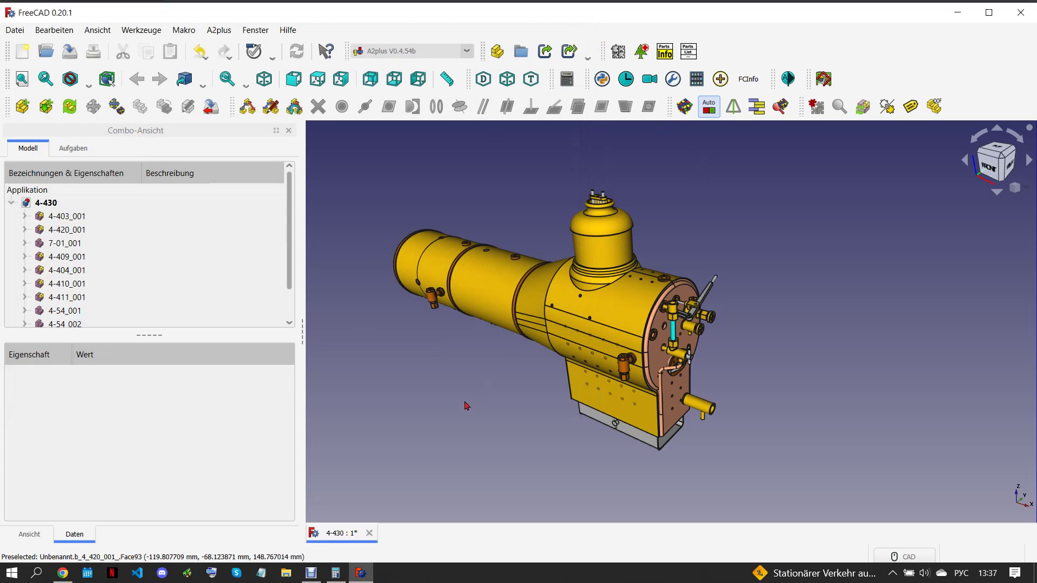
mouse_move(63, 572)
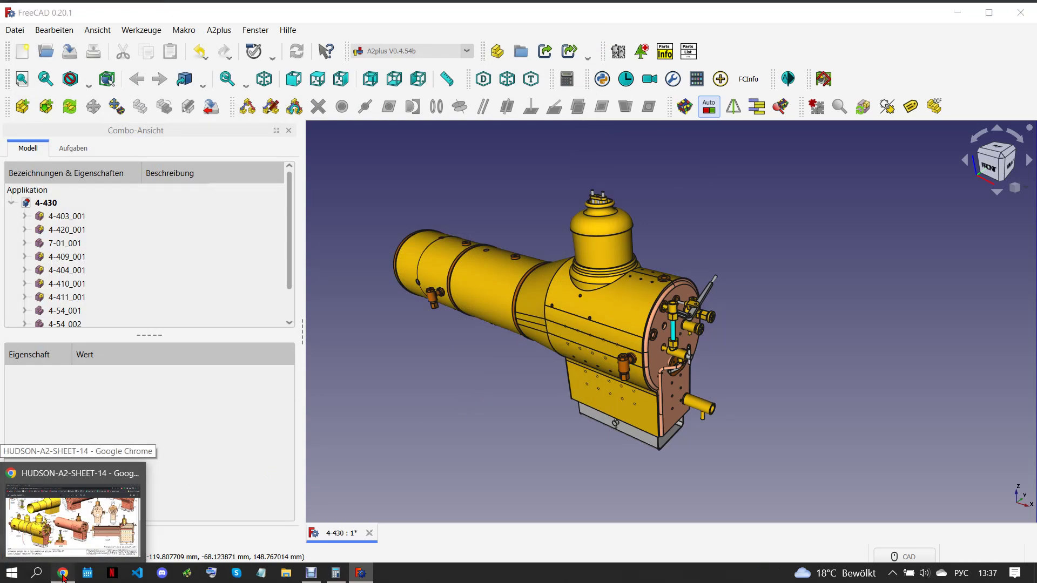
Bring the HUDSON-A2-SHEET-14 drawing in Chrome to the front, scrolled to its top
left_click(64, 577)
scroll(270, 328, "up", 1)
scroll(270, 328, "up", 4)
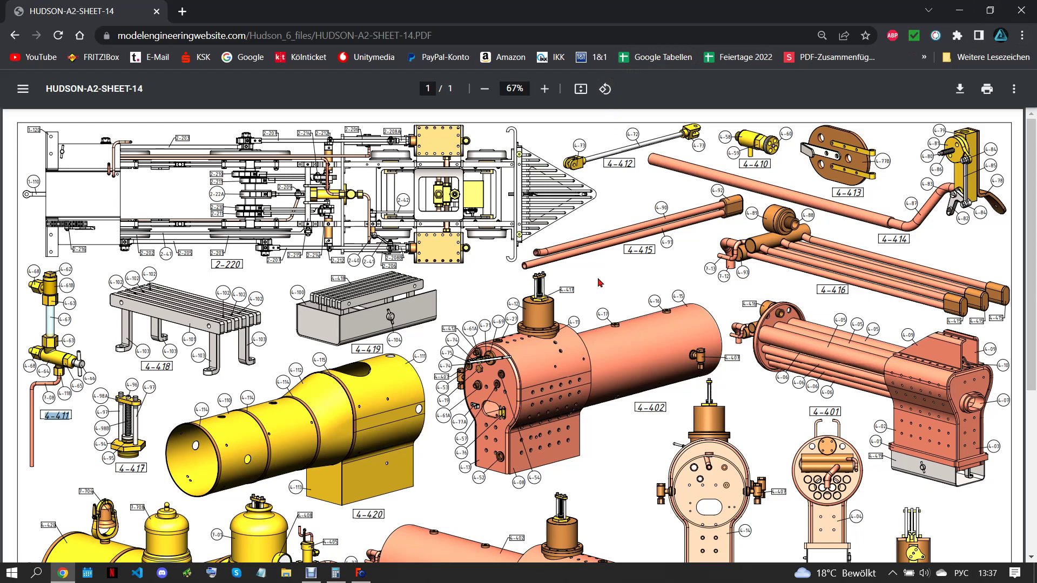
Check the 4-430 boiler on the HUDSON-A2-SHEET-14 drawing, then return to the FreeCAD assembly
scroll(598, 283, "down", 2)
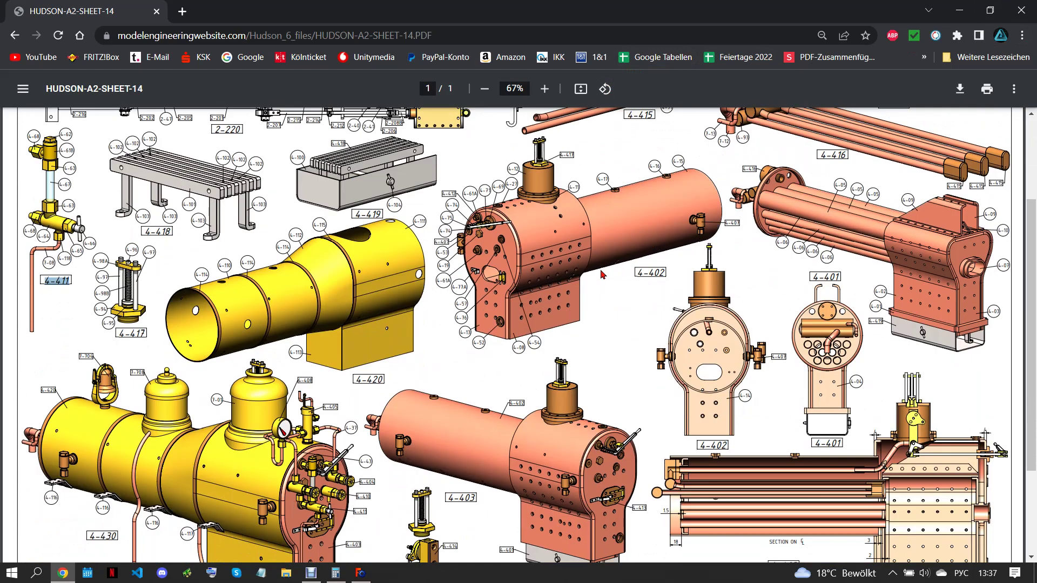
left_click(361, 573)
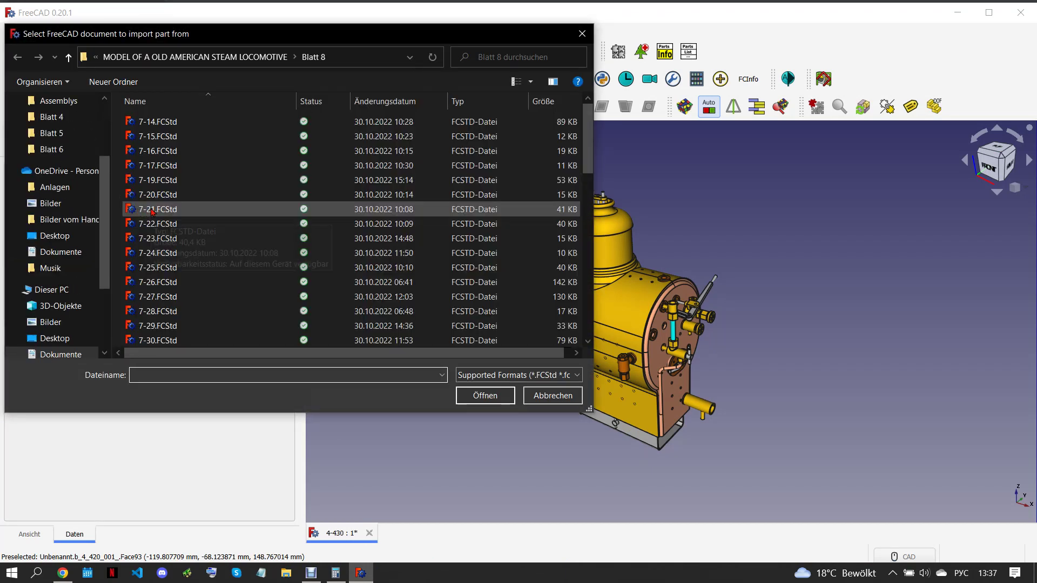
Import bell part 7-02.FCStd from Blatt 7 beside the boiler, cancelling the duplicate copy
left_click(68, 56)
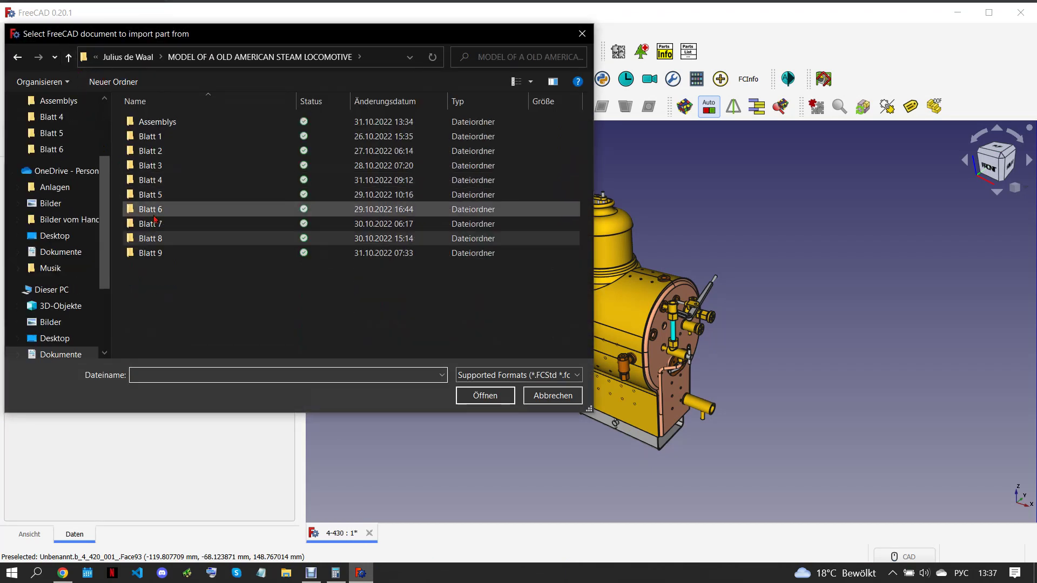
double_click(154, 224)
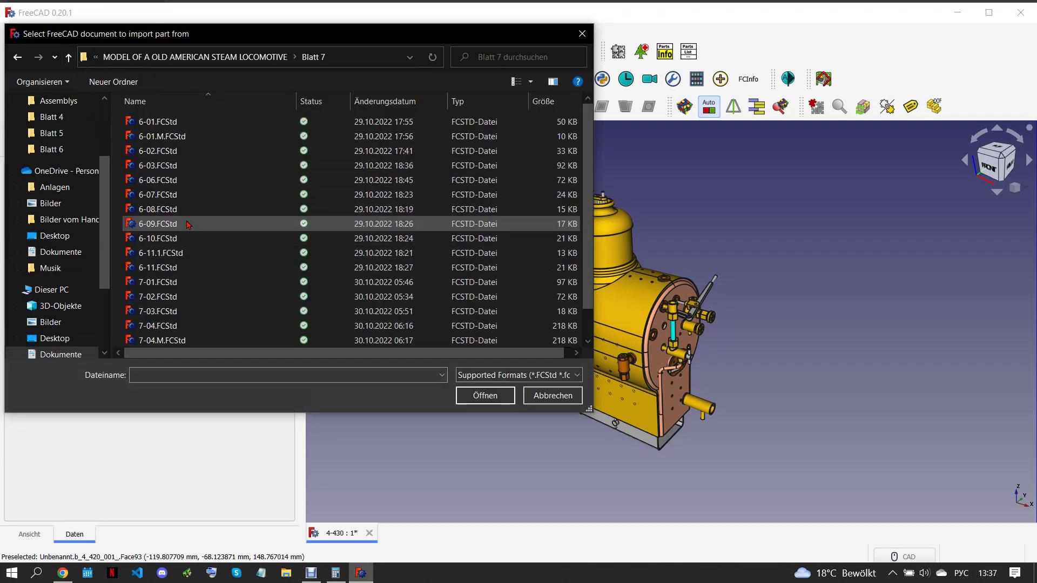
left_click(180, 311)
left_click(485, 396)
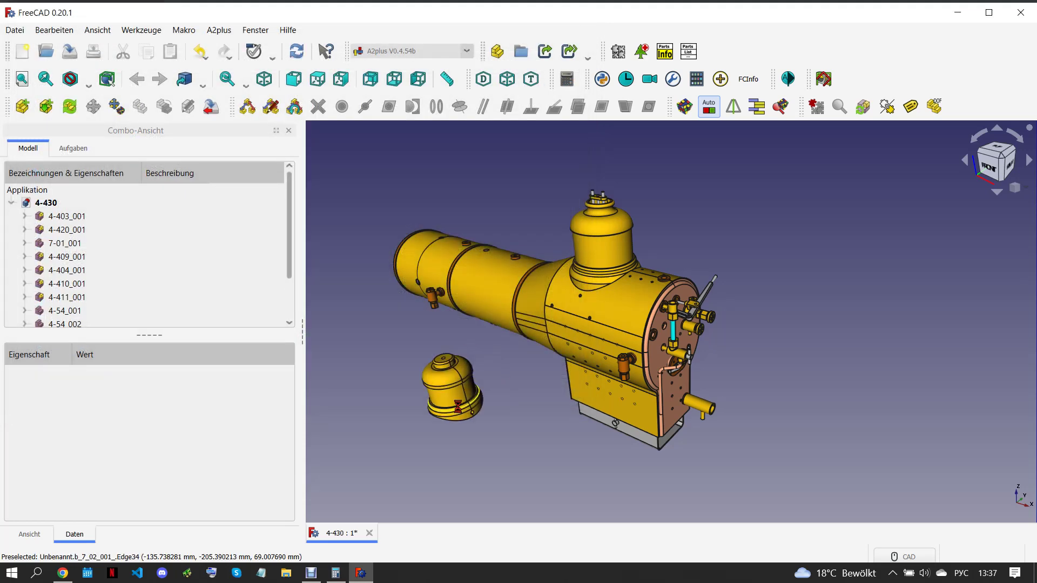
left_click(459, 406)
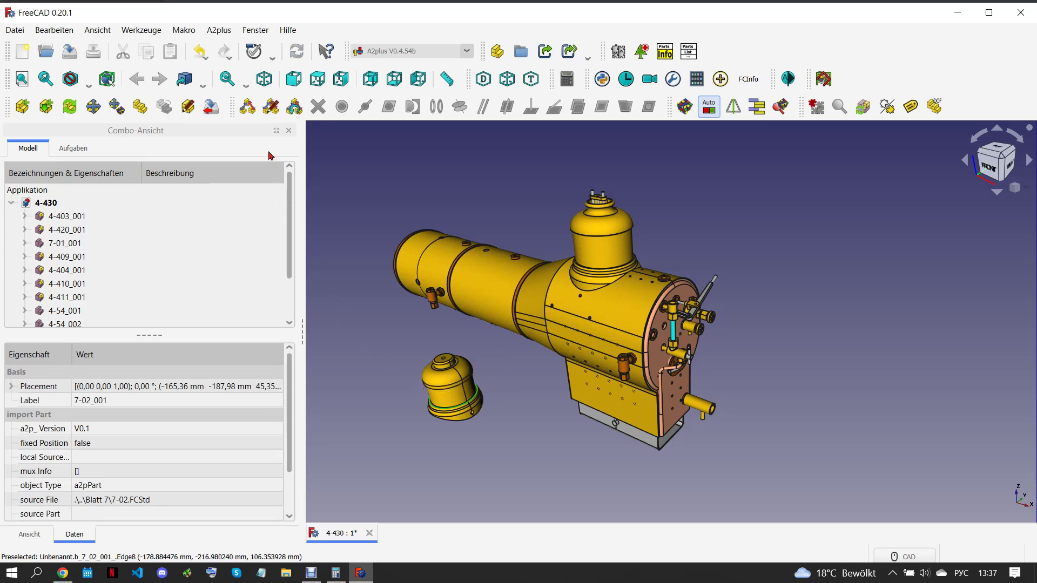
left_click(140, 107)
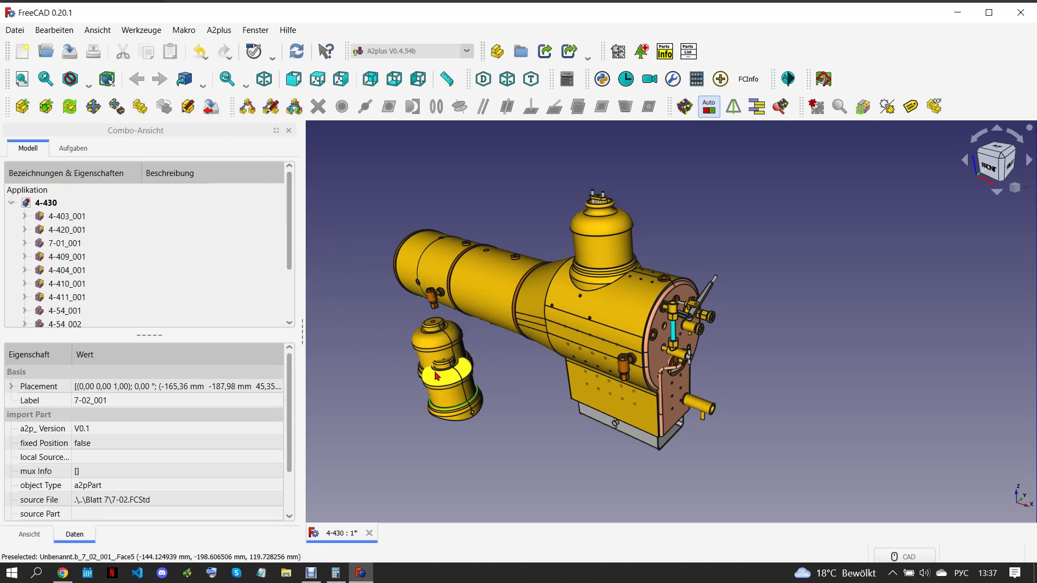
key("Escape")
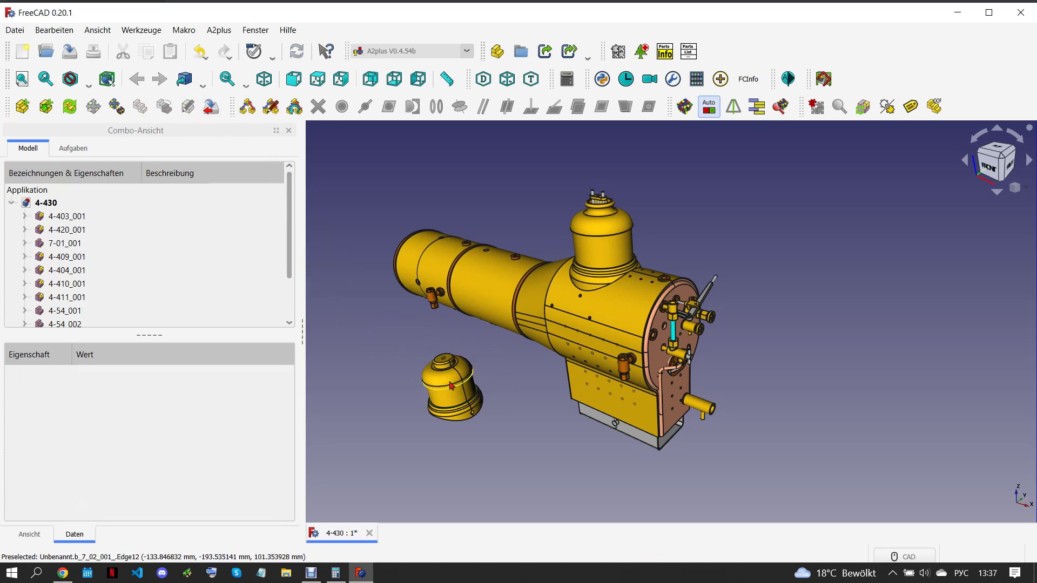
Rotate the bell 82° about its vertical axis with Transform
left_click(463, 391)
left_click(116, 107)
left_click_drag(547, 396, 437, 275)
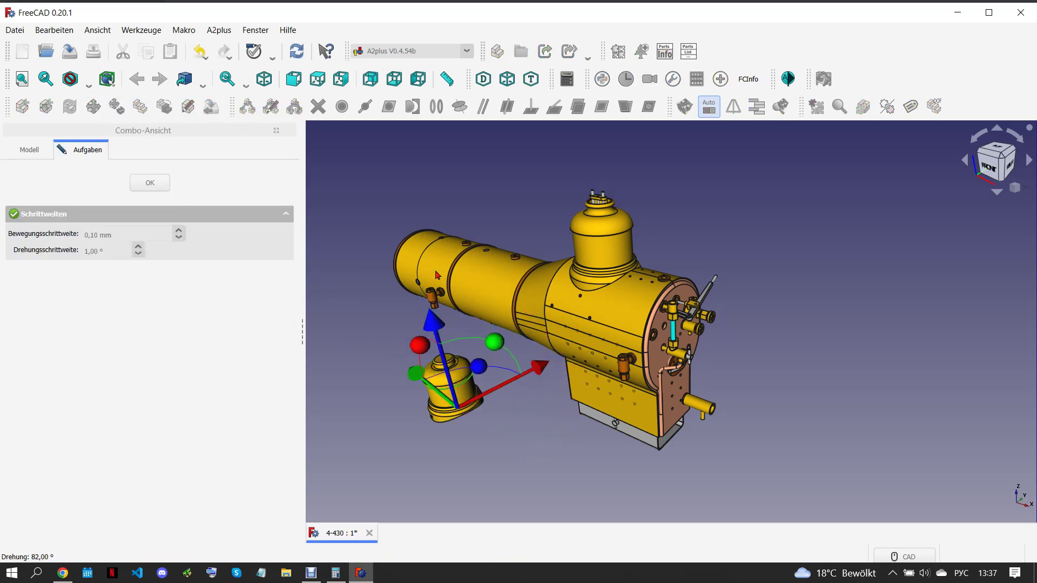
Confirm the rotation and make the bell axis-coincident with 4-403_001
left_click(149, 182)
scroll(466, 378, "up", 3)
left_click(466, 378)
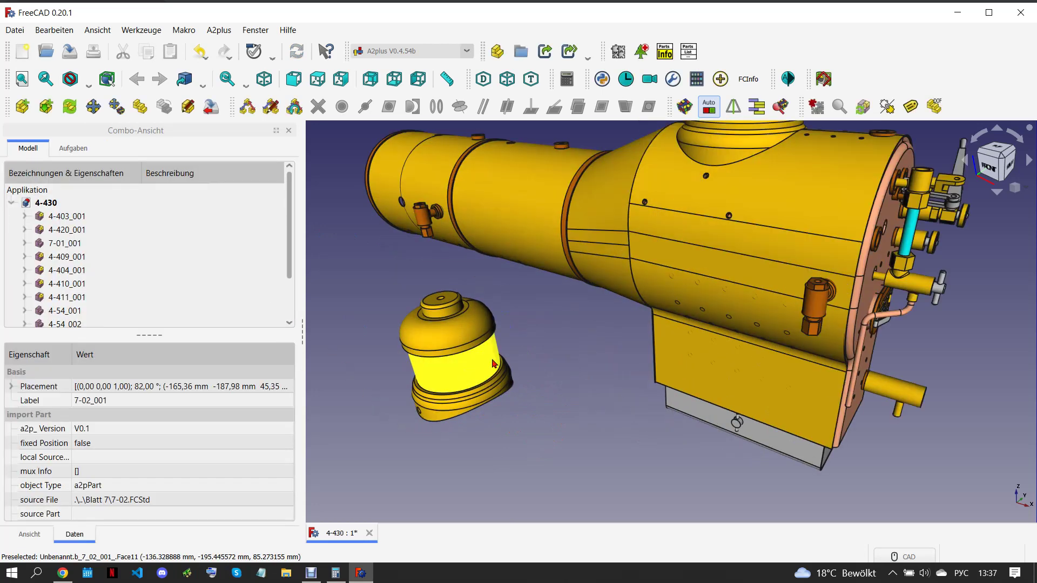
scroll(541, 188, "up", 5)
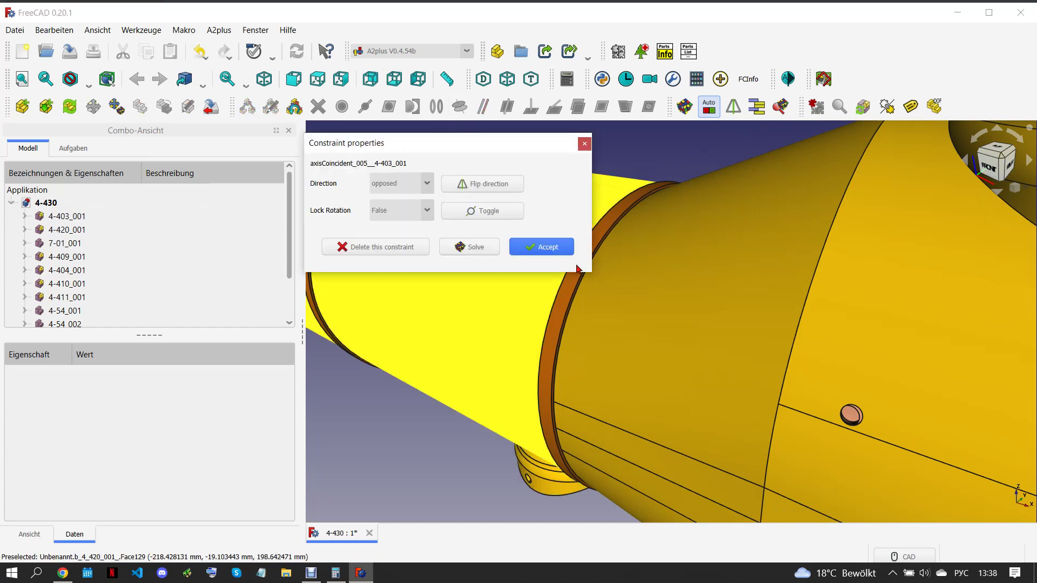
left_click(546, 245)
Add a second axis-coincident constraint between bell 7-02_001 and barrel section 4-420_001
middle_click_drag(621, 334, 647, 297)
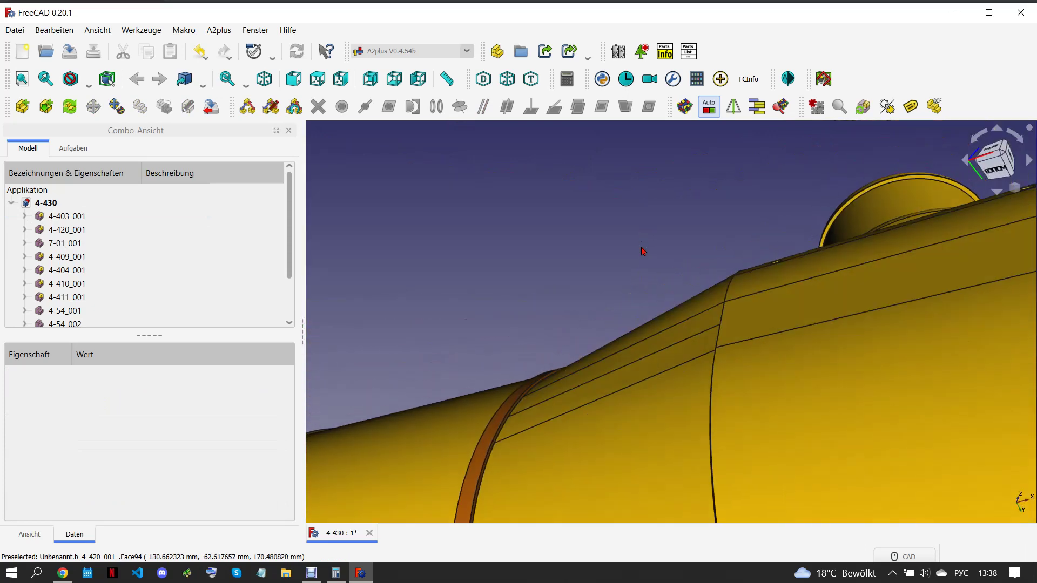
scroll(648, 297, "down", 2)
scroll(594, 432, "down", 3)
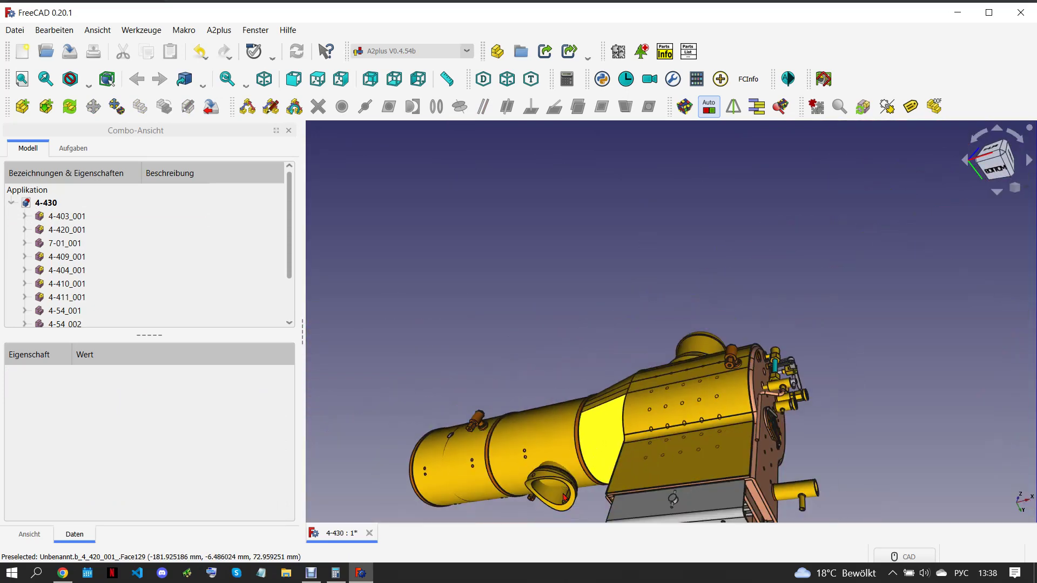
left_click(569, 506)
mouse_move(569, 506)
middle_mouse_down()
mouse_move(534, 461)
mouse_move(568, 292)
middle_mouse_up()
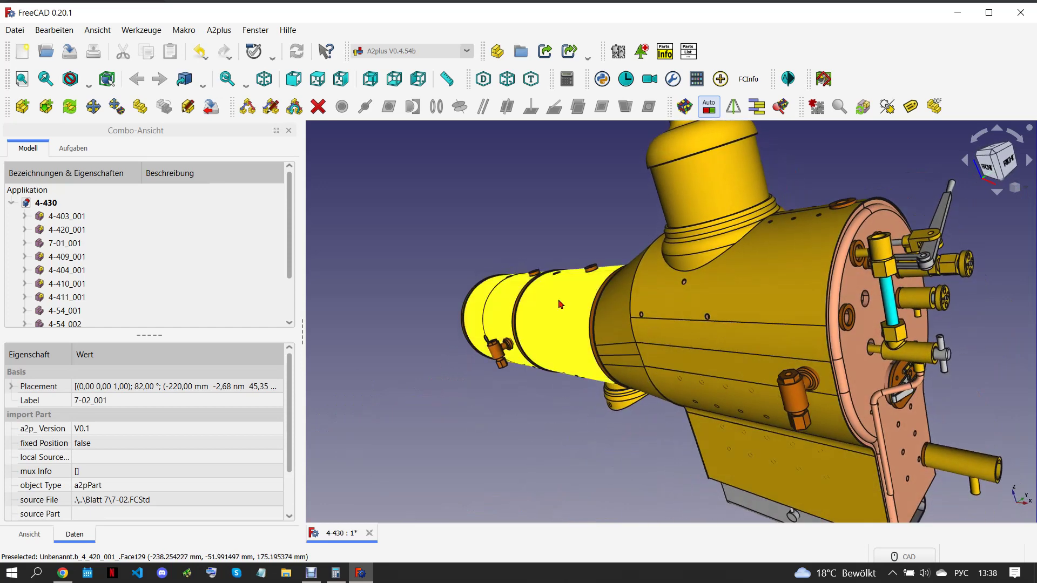
left_click(568, 292)
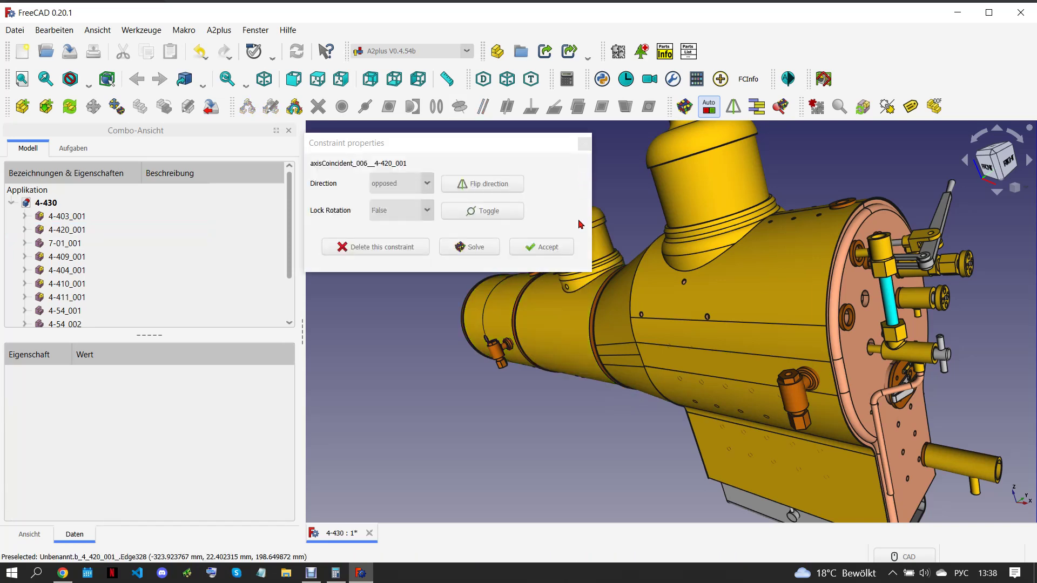
left_click(557, 250)
mouse_move(651, 287)
middle_mouse_down()
mouse_move(639, 328)
mouse_move(689, 259)
middle_mouse_up()
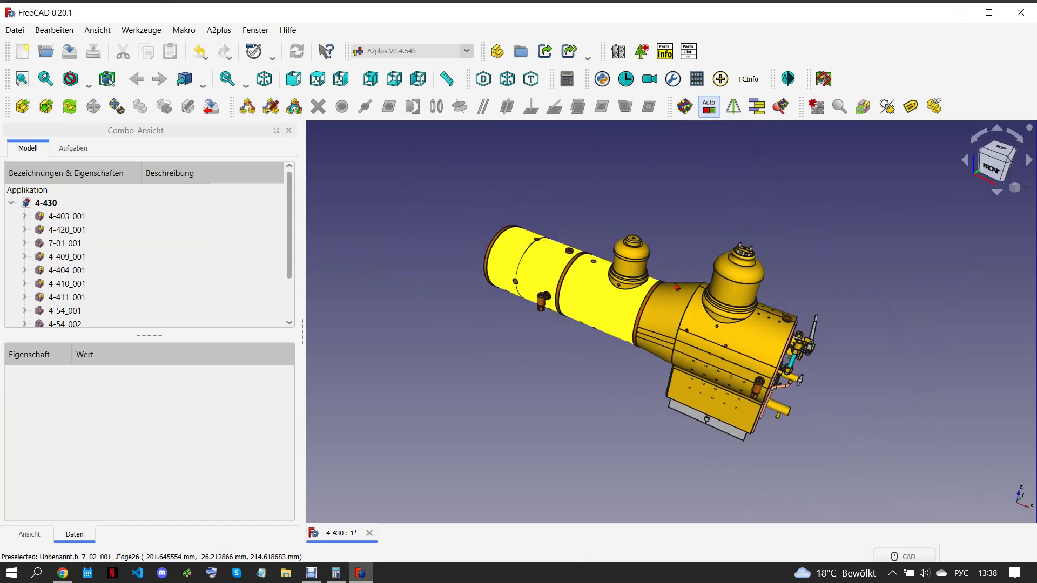
left_click(22, 107)
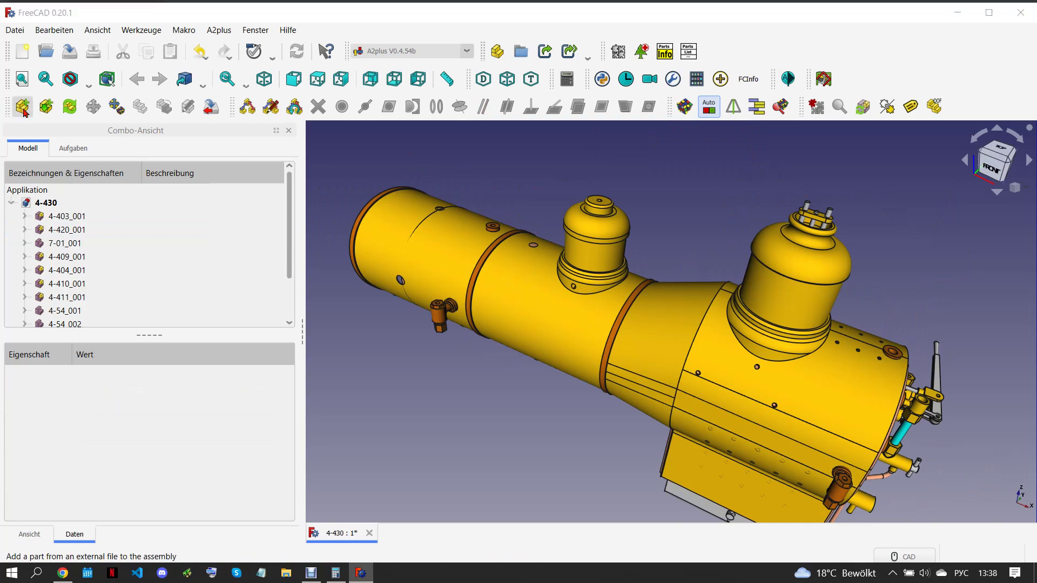
Bring the sheet 14 drawing back up in Chrome and scroll through it
left_click(71, 571)
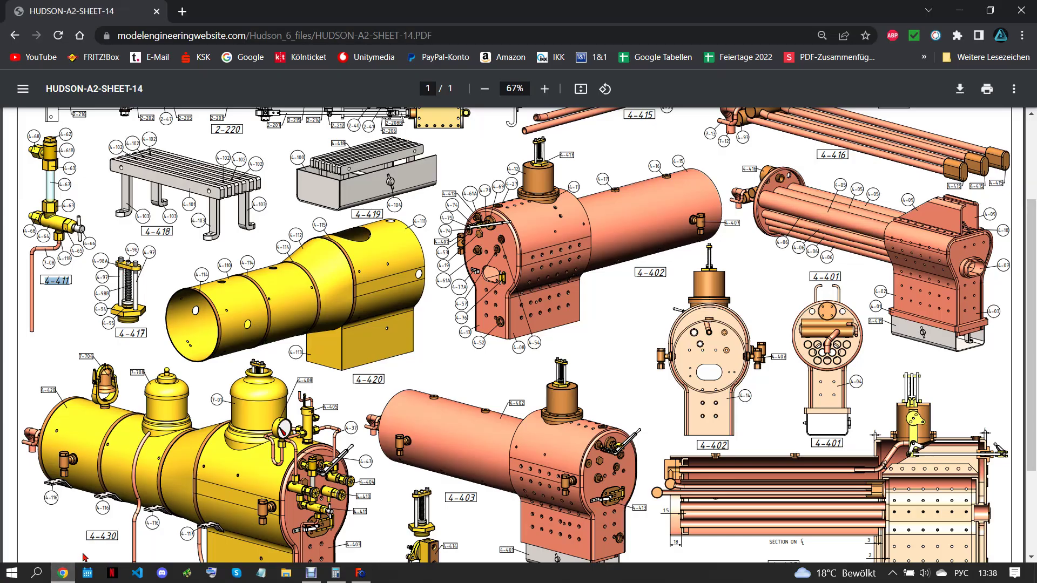
scroll(306, 421, "up", 2)
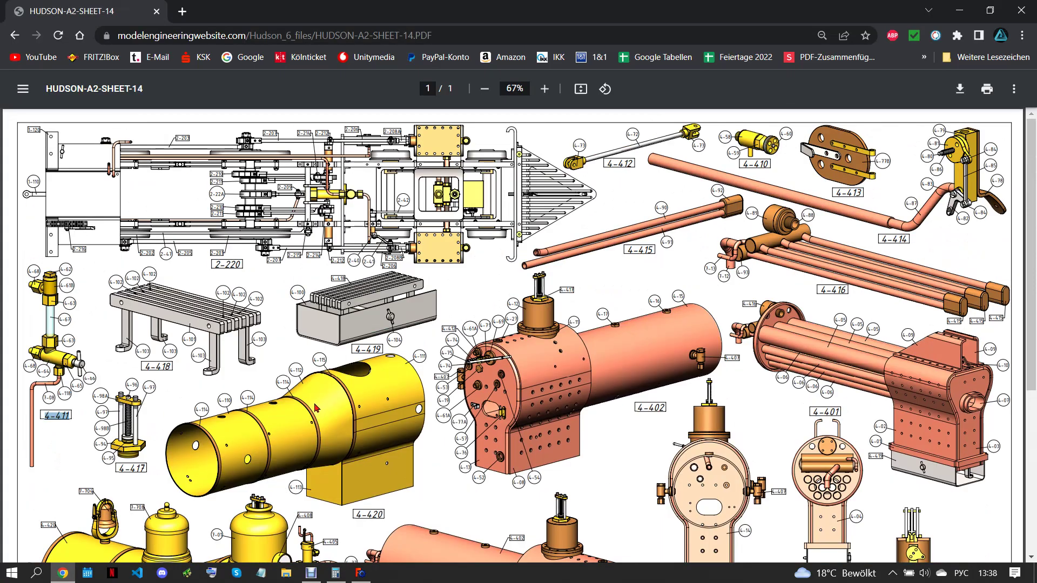
scroll(318, 406, "down", 5)
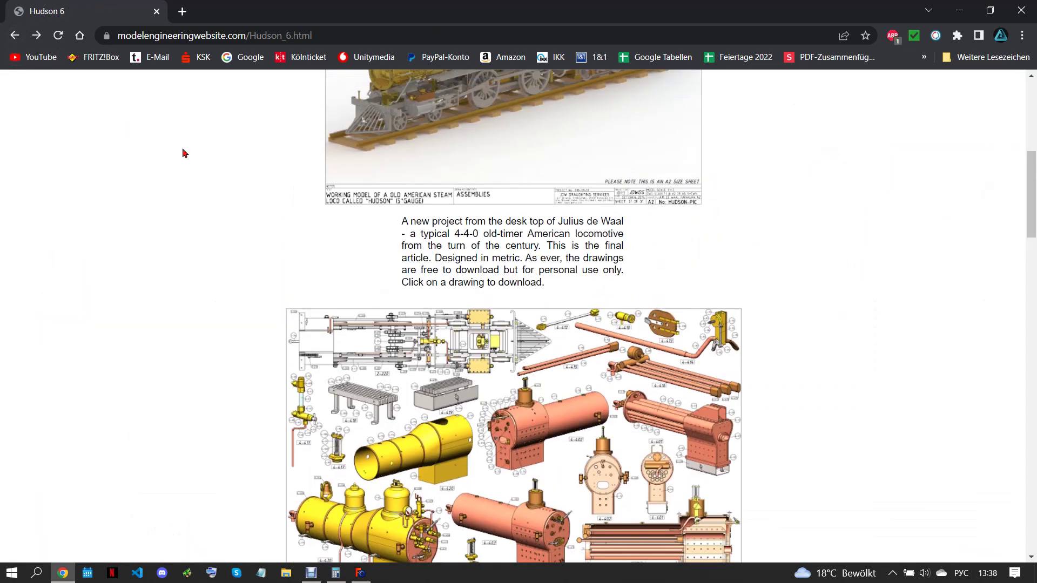
scroll(186, 162, "down", 8)
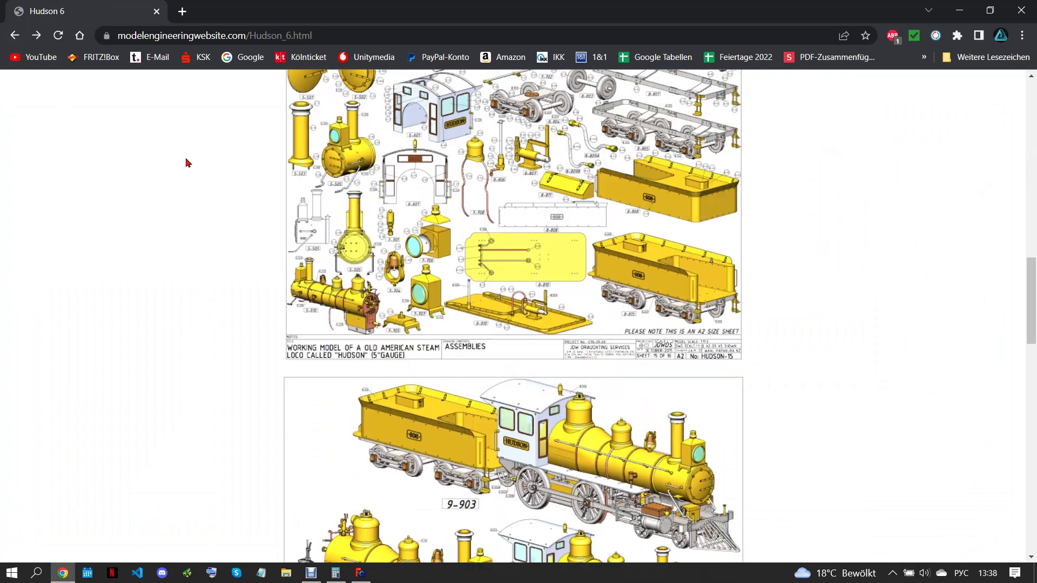
scroll(224, 194, "down", 8)
Open the Hudson part five page and browse its drawing sheets 12 and 13
left_click(582, 319)
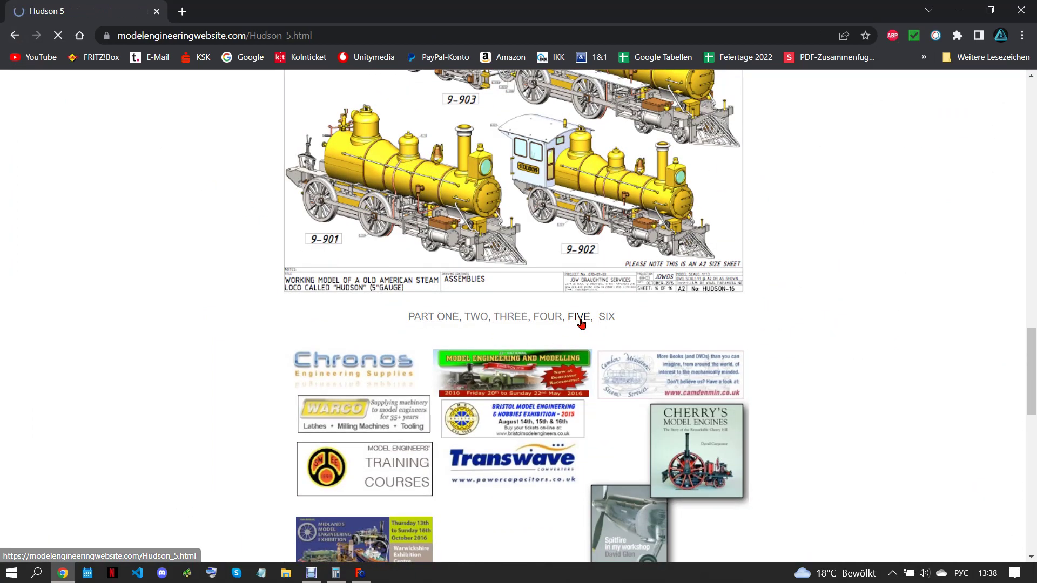
scroll(567, 324, "down", 2)
scroll(553, 324, "down", 15)
scroll(554, 324, "down", 3)
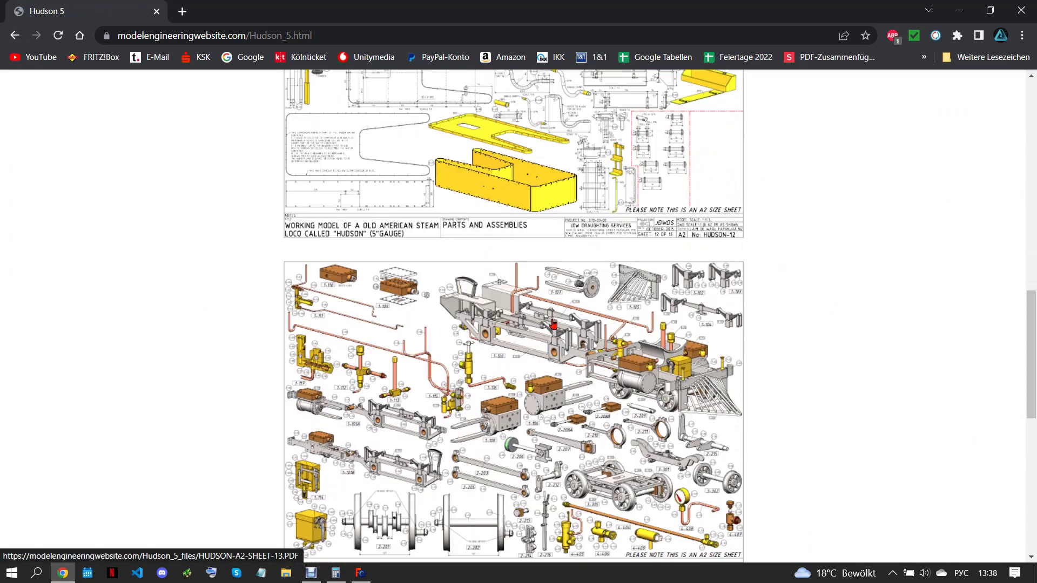
scroll(554, 324, "down", 2)
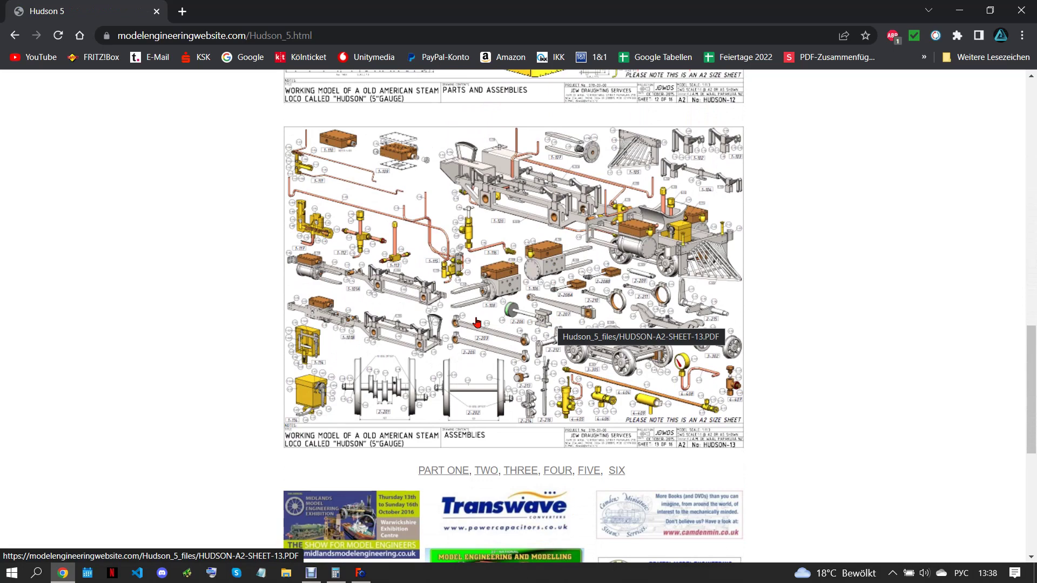
scroll(476, 323, "up", 2)
scroll(476, 322, "up", 4)
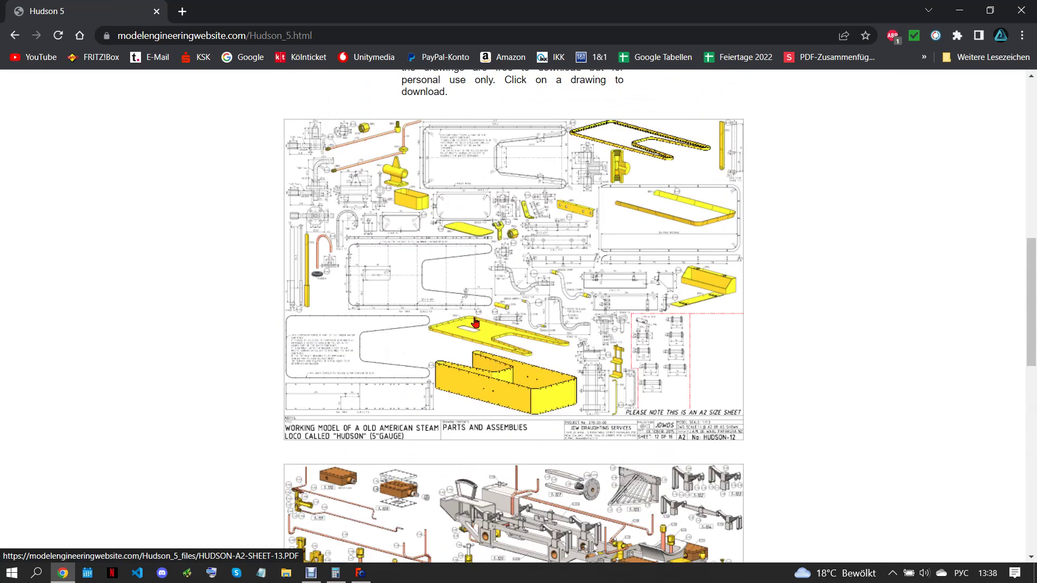
scroll(475, 322, "up", 1)
scroll(476, 322, "up", 1)
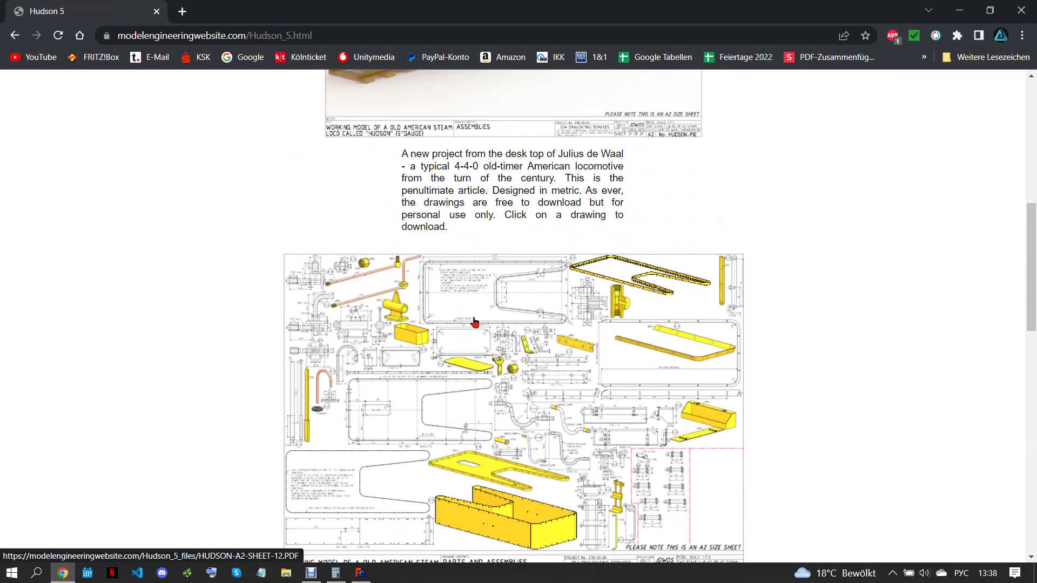
scroll(476, 323, "up", 5)
scroll(475, 323, "down", 12)
scroll(522, 339, "down", 10)
scroll(540, 302, "up", 1)
Reload the part five page and continue to the Hudson part six page
left_click(595, 206)
scroll(590, 264, "down", 9)
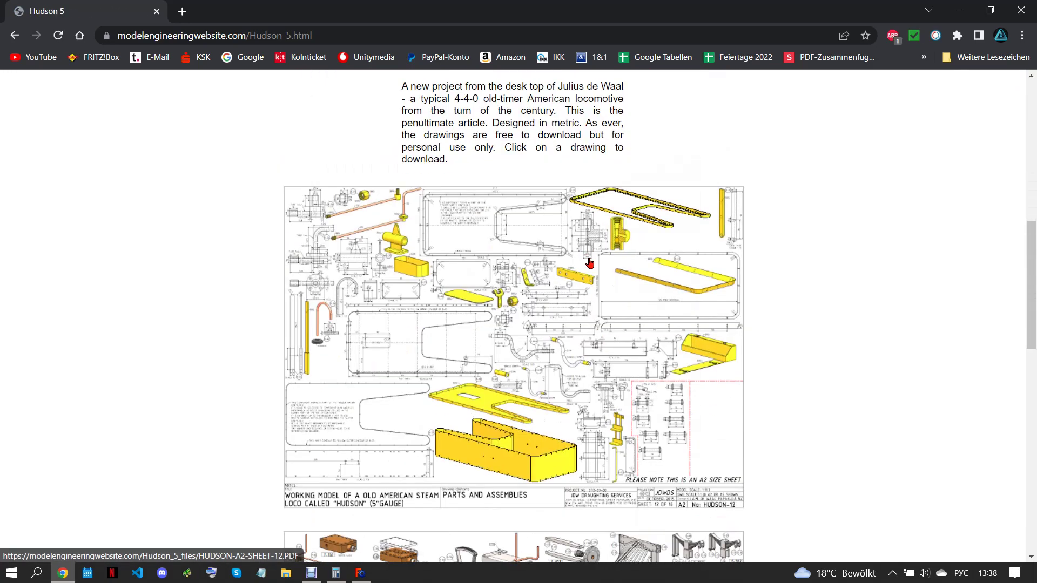
scroll(590, 263, "down", 6)
scroll(591, 263, "down", 6)
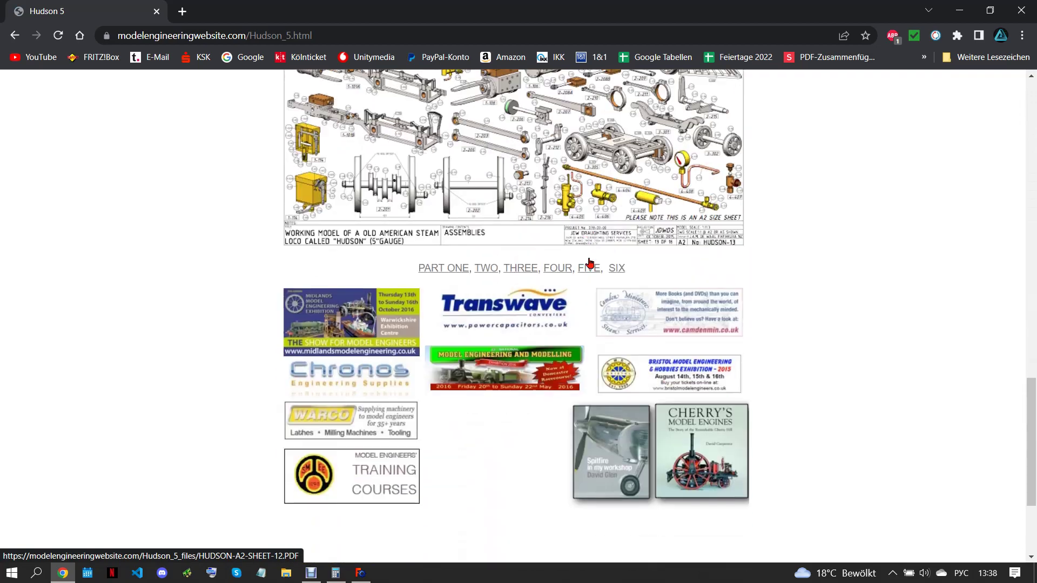
left_click(617, 270)
Open the HUDSON-A2-SHEET-15 drawing in a new tab via 'Link in neuem Tab öffnen'
scroll(619, 274, "down", 1)
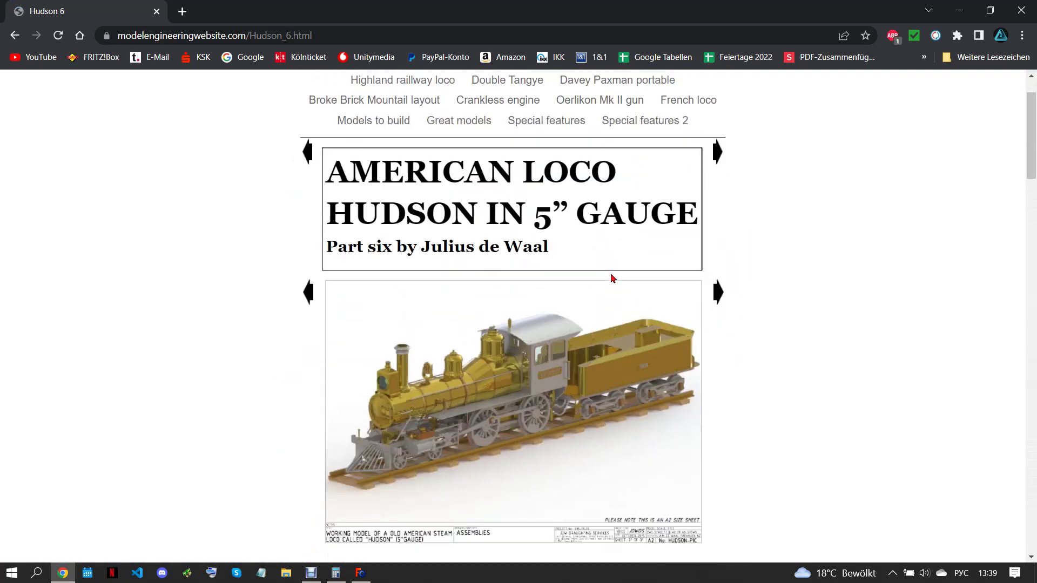
scroll(612, 279, "down", 8)
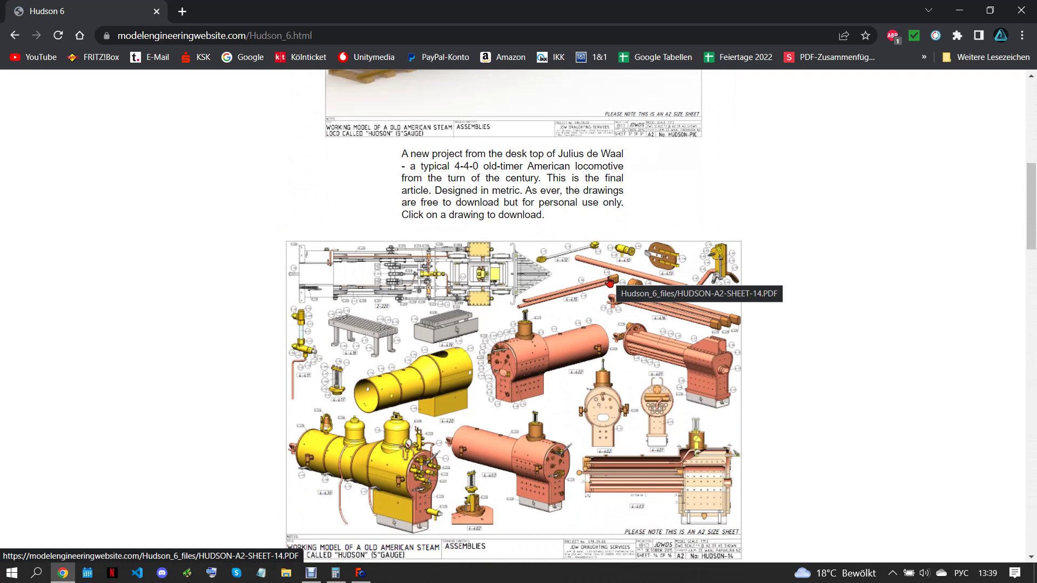
scroll(607, 281, "down", 2)
scroll(607, 282, "down", 2)
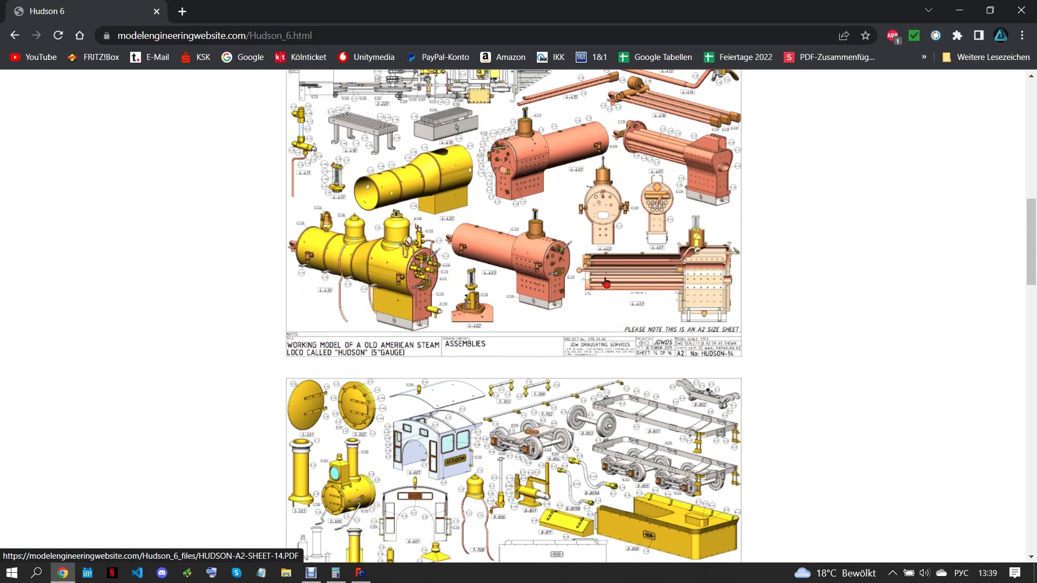
scroll(606, 282, "down", 1)
scroll(606, 282, "down", 2)
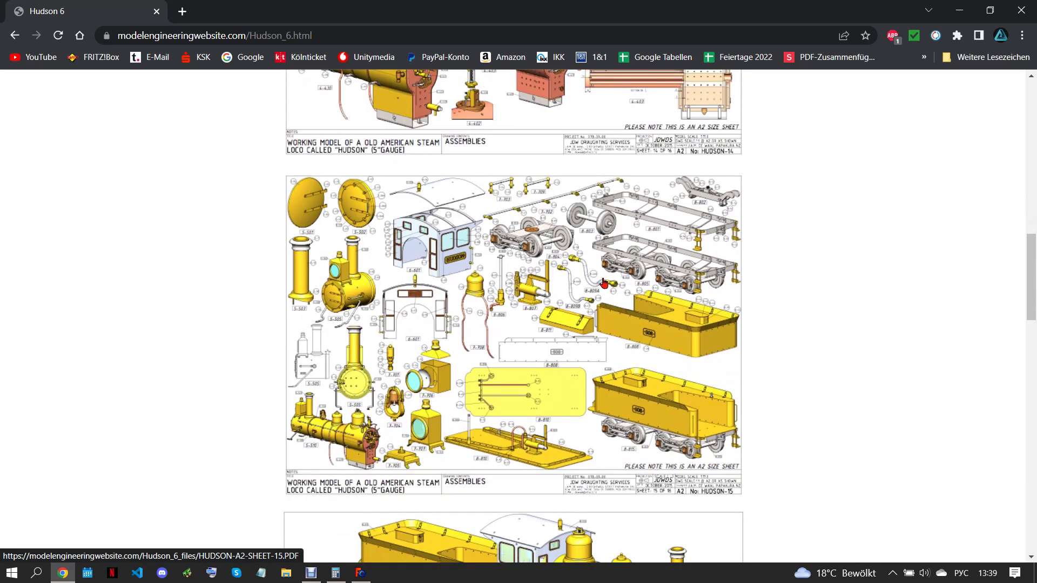
scroll(601, 284, "down", 1)
scroll(601, 284, "down", 1)
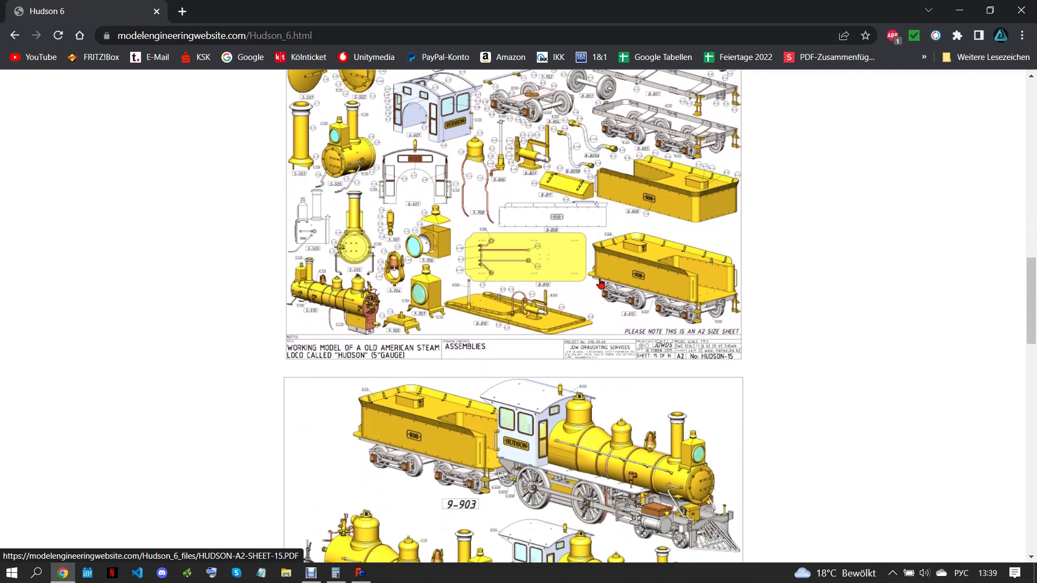
scroll(601, 284, "up", 3)
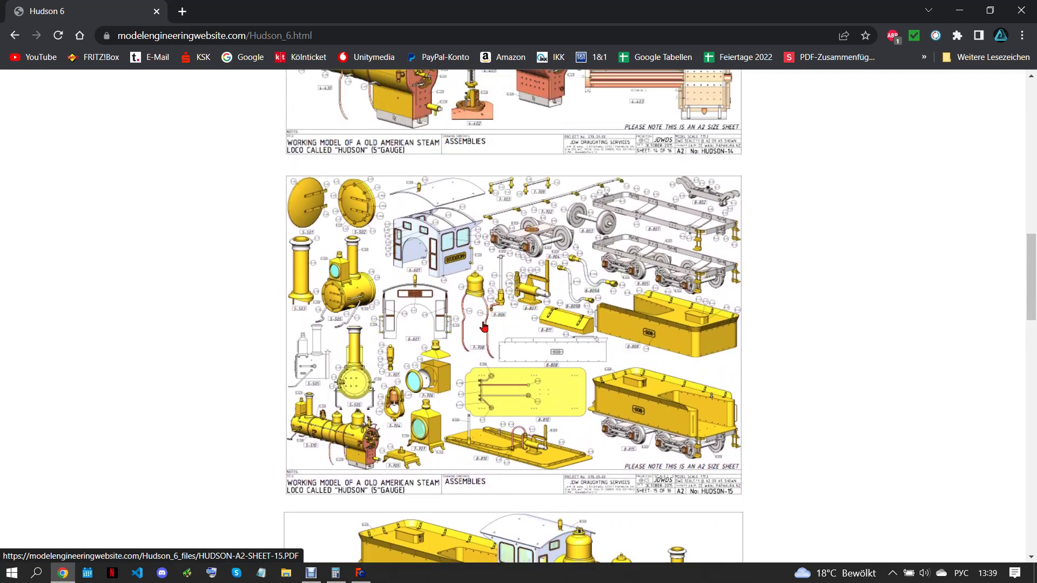
right_click(451, 331)
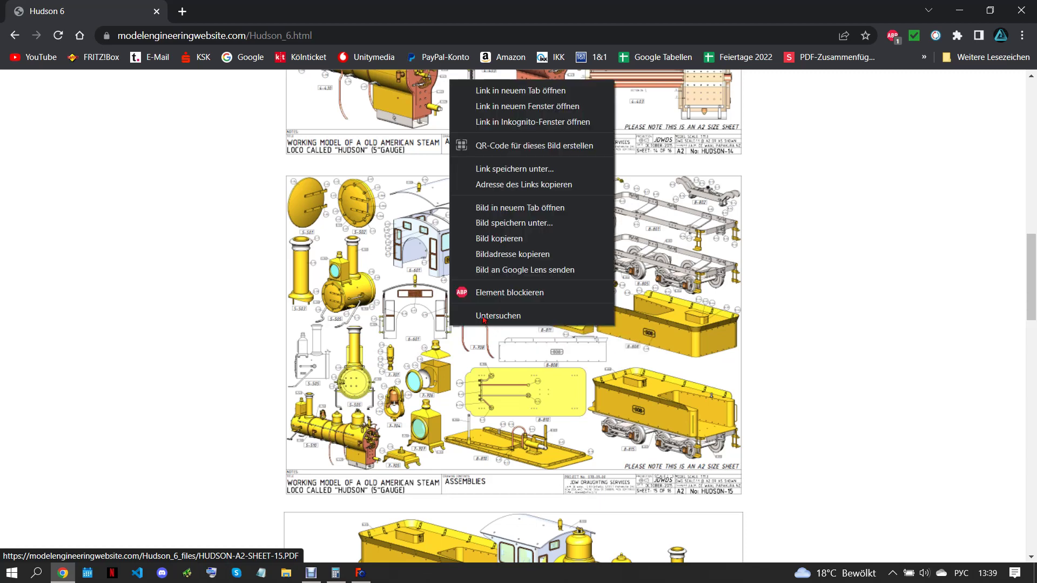
left_click(514, 92)
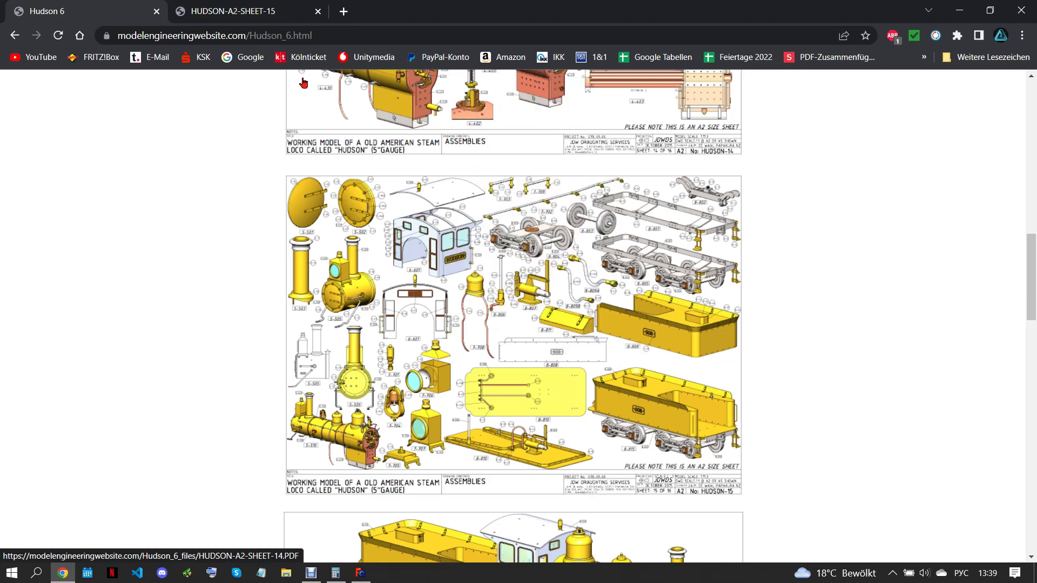
Reopen the Hudson 5 article from the browsing history and scroll down it
left_click(14, 35)
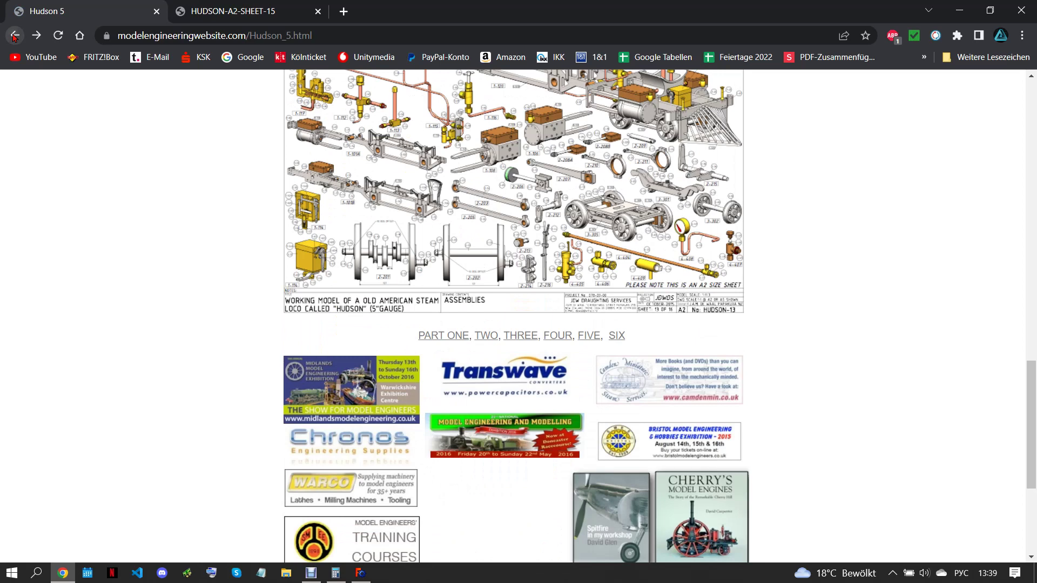
left_click(14, 36)
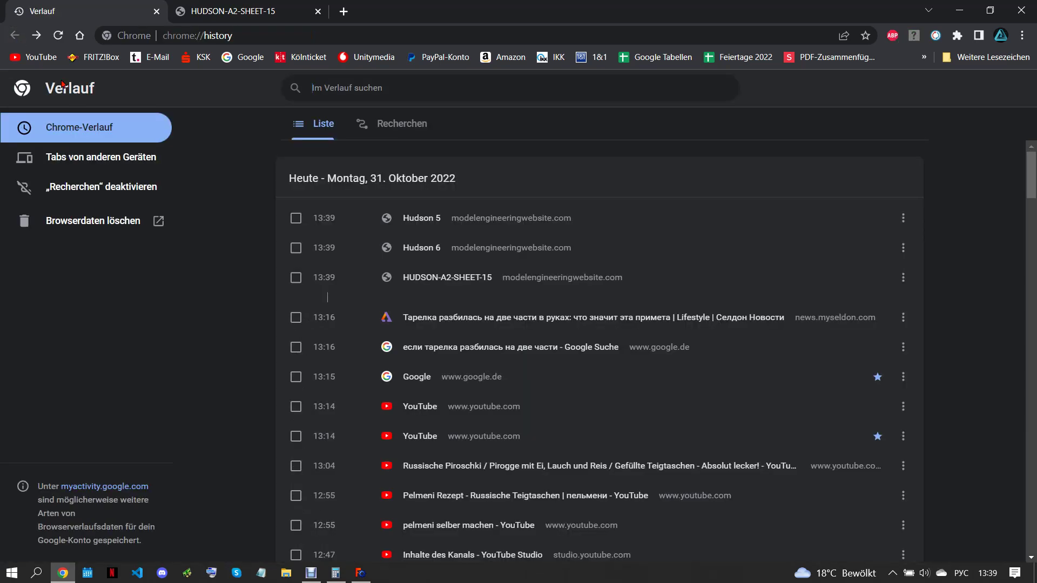
left_click(428, 217)
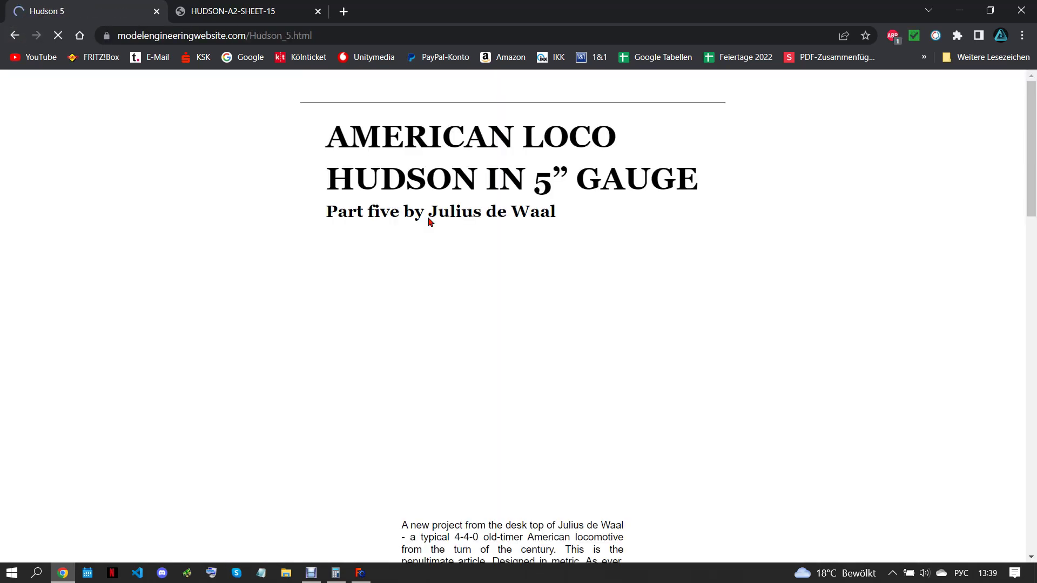
scroll(429, 220, "down", 6)
scroll(428, 220, "down", 5)
scroll(429, 221, "down", 5)
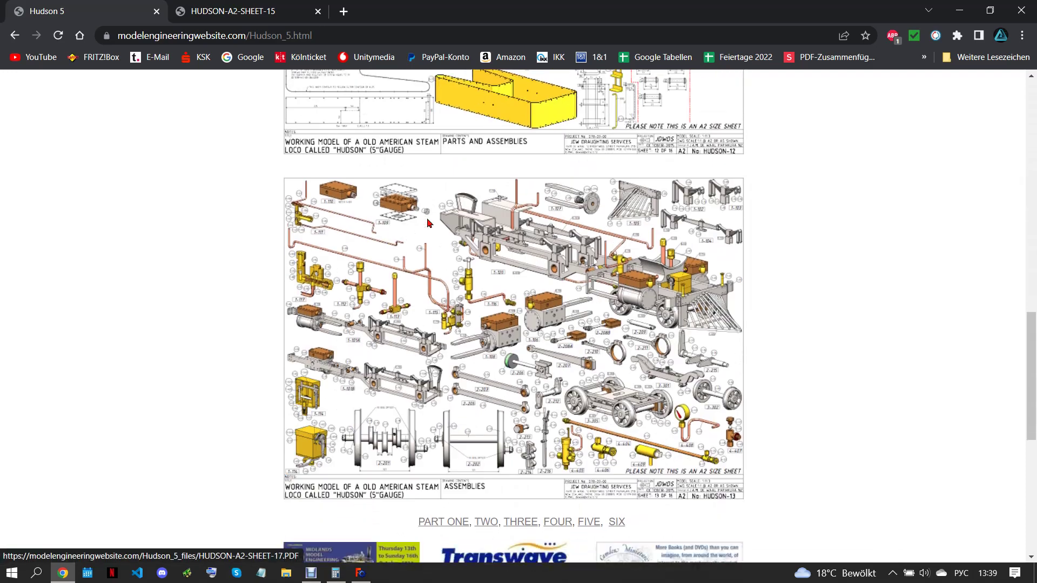
scroll(429, 222, "down", 6)
Go to the Hudson part six page and open the HUDSON-A2-SHEET-14 PDF
left_click(617, 203)
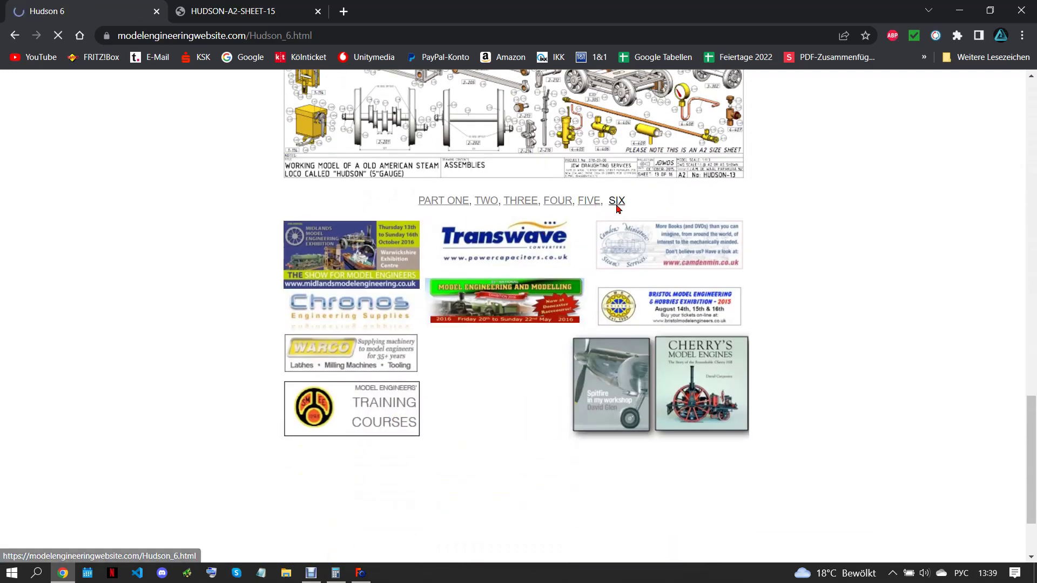
scroll(618, 210, "down", 5)
scroll(581, 241, "down", 9)
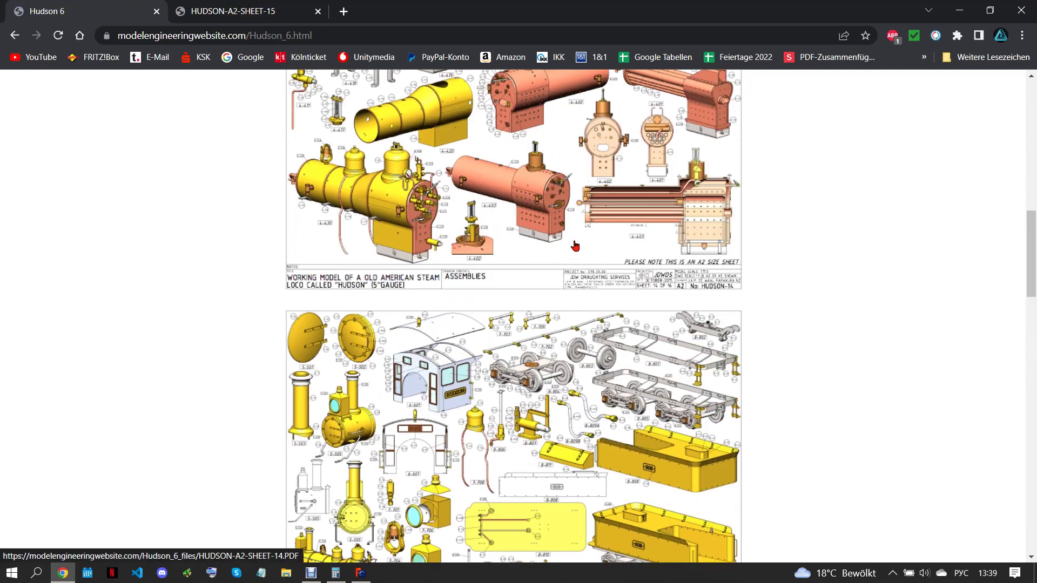
left_click(511, 207)
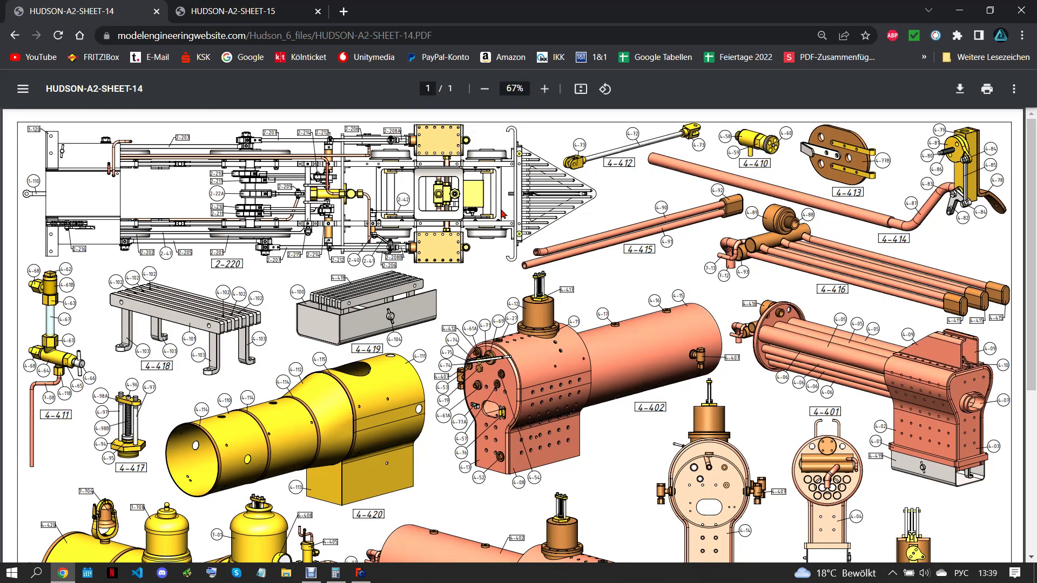
Review sheet 14, then browse the HUDSON-A2-SHEET-15 drawing in the second tab
scroll(502, 214, "down", 3)
scroll(324, 237, "down", 2)
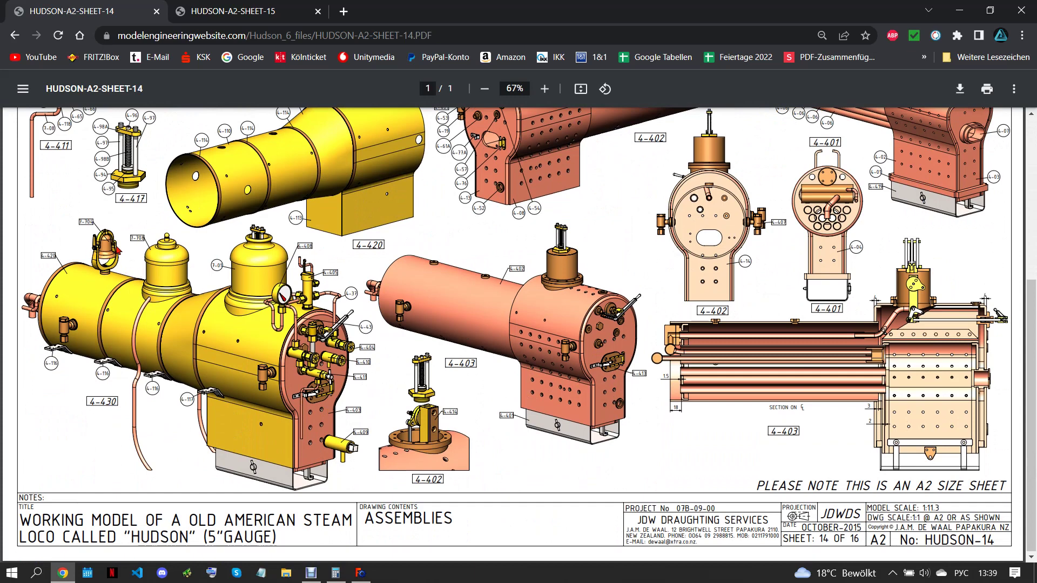
left_click(238, 11)
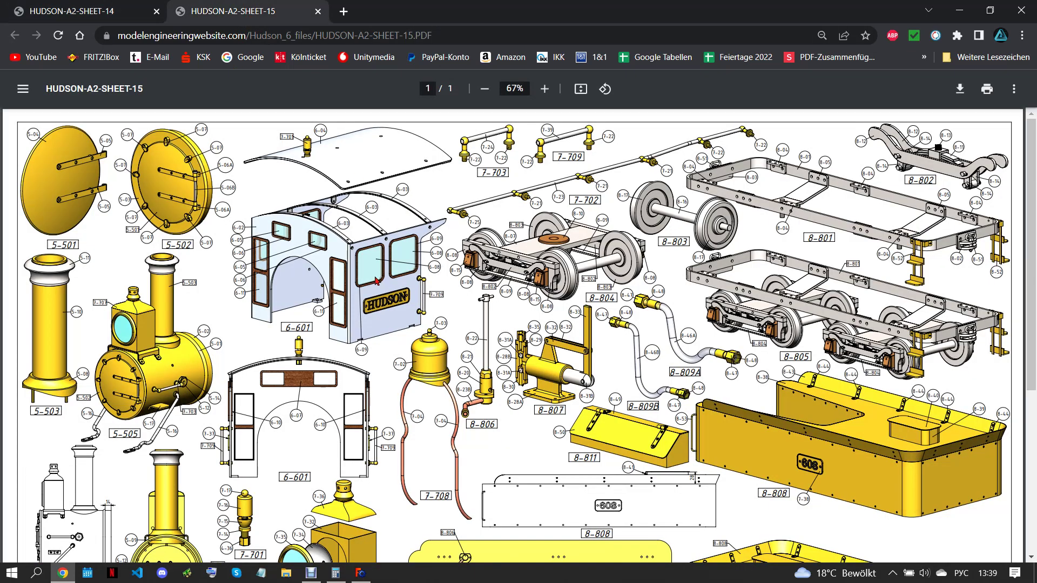
scroll(432, 302, "down", 3)
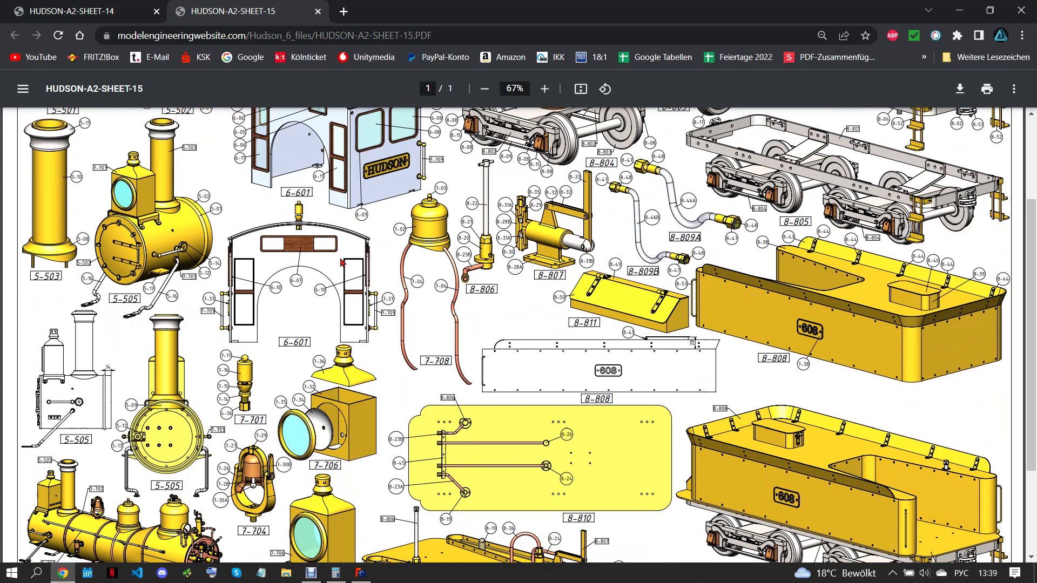
scroll(341, 264, "up", 2)
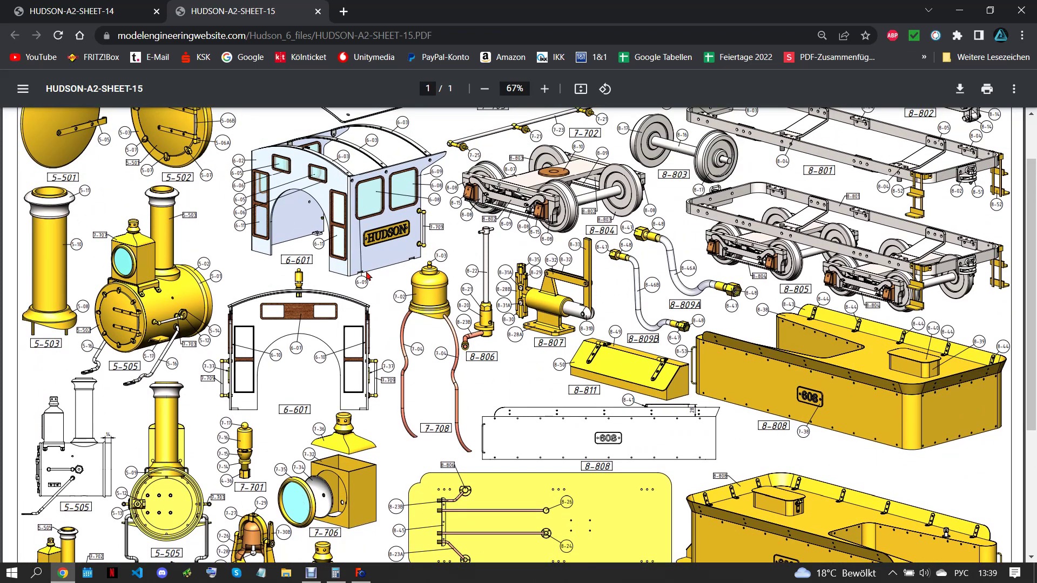
scroll(367, 275, "down", 3)
scroll(459, 293, "down", 1)
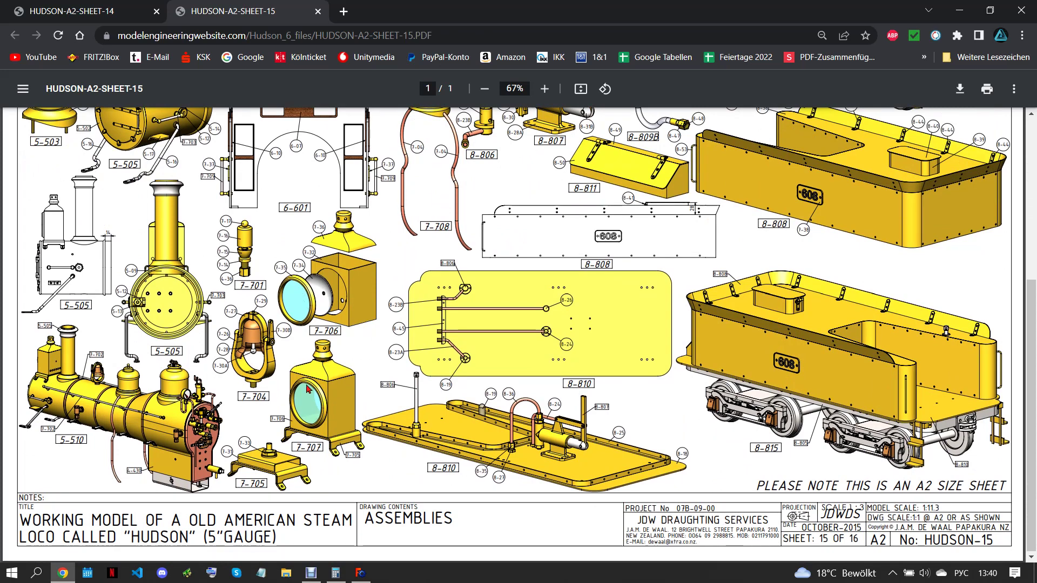
Copy part number 7-704 from sheet 15 and return to FreeCAD
right_click(256, 399)
left_click(270, 410)
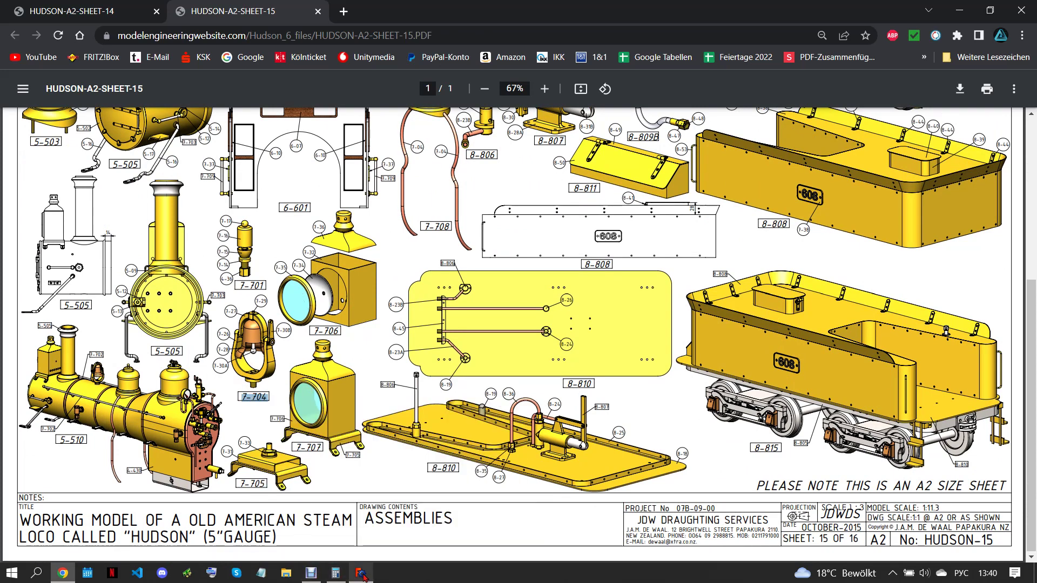
left_click(362, 575)
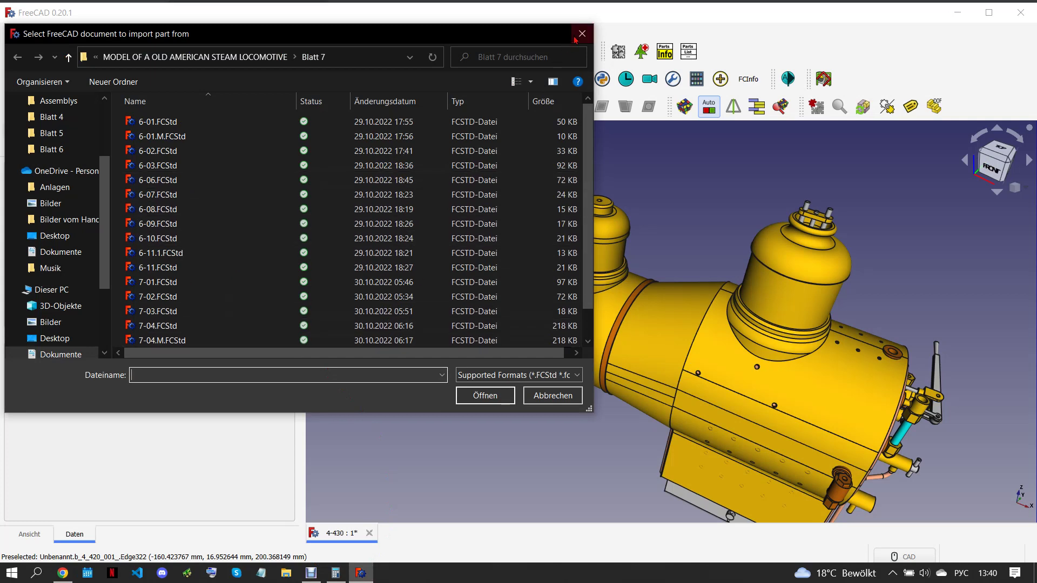
Create a new empty assembly document and save it as 7-704
left_click(575, 40)
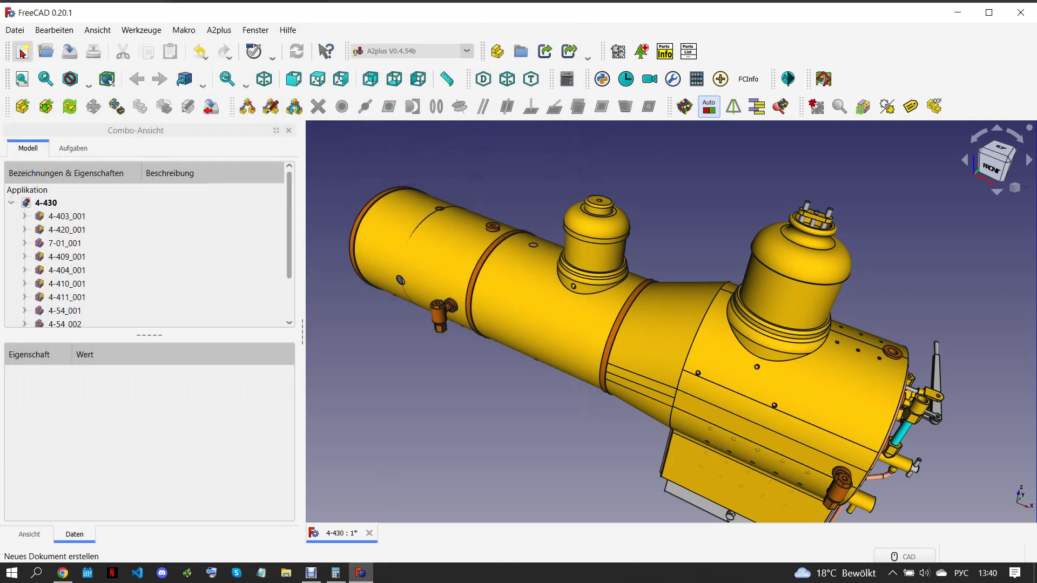
left_click(22, 53)
left_click(23, 107)
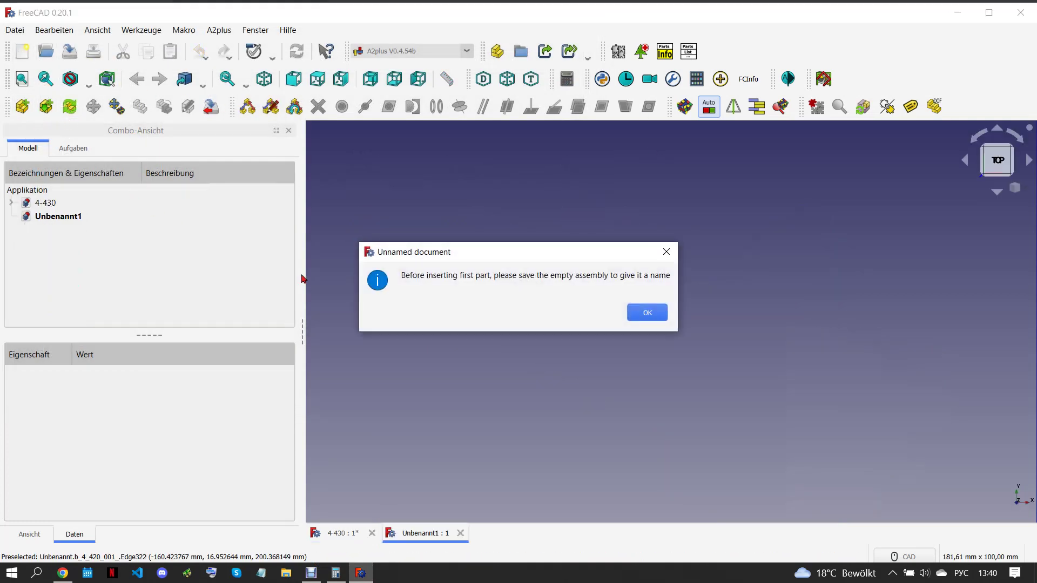
left_click(630, 318)
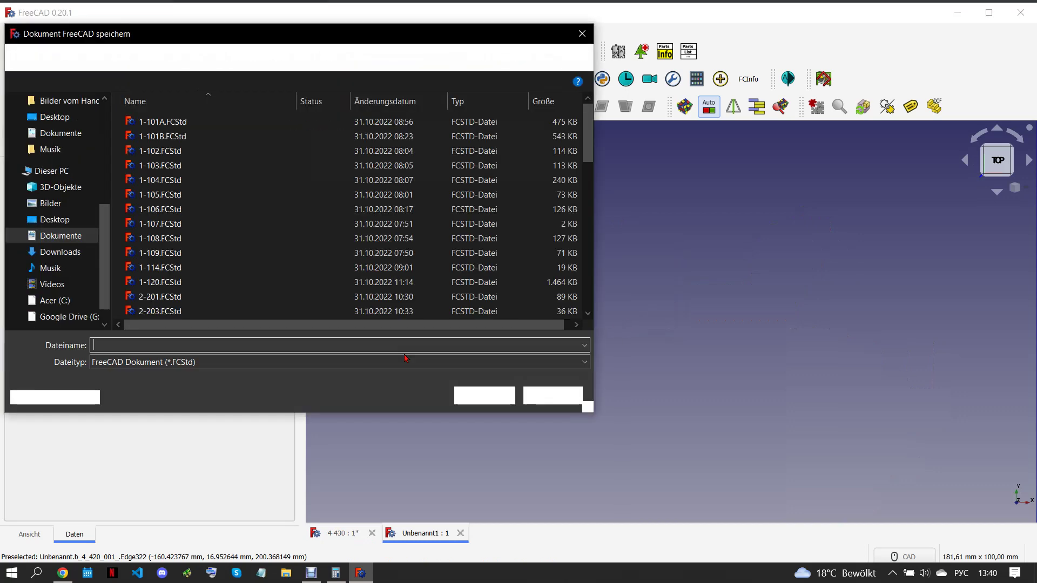
right_click(313, 346)
left_click(335, 396)
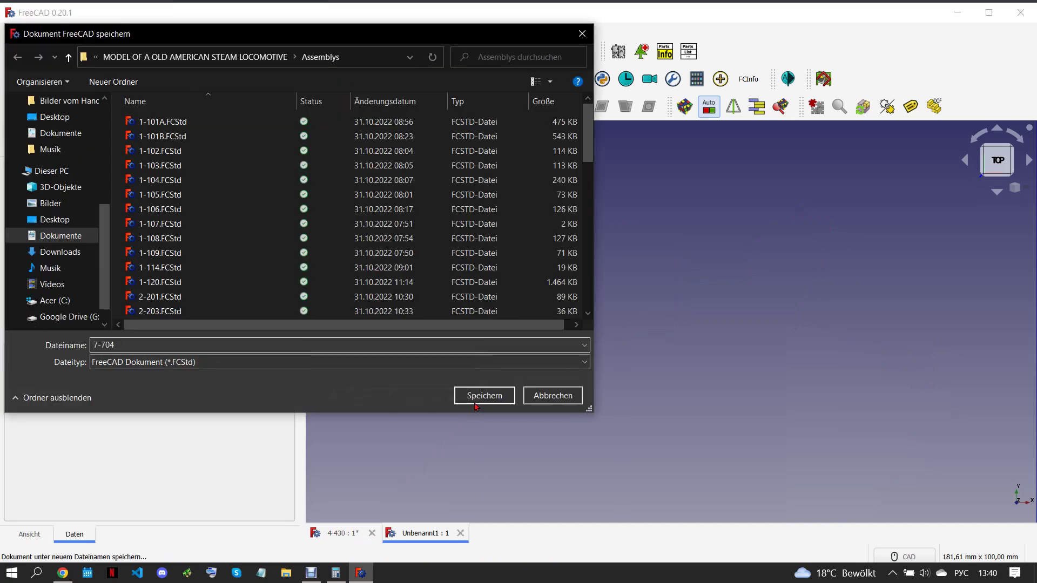
left_click(478, 400)
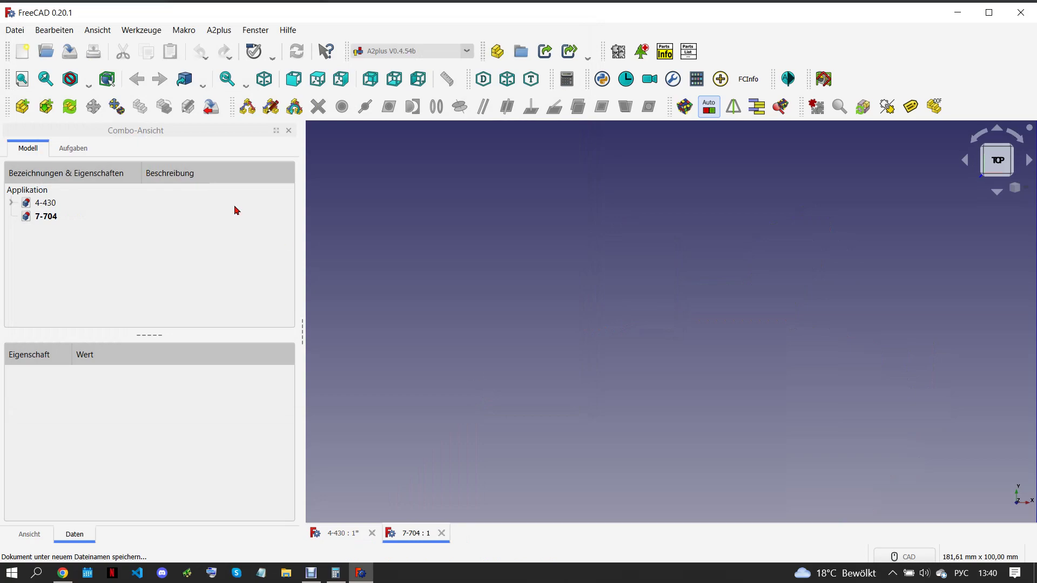
Recheck the sheet 15 drawing, then browse the Blatt 6, 7 and 8 part folders
left_click(22, 107)
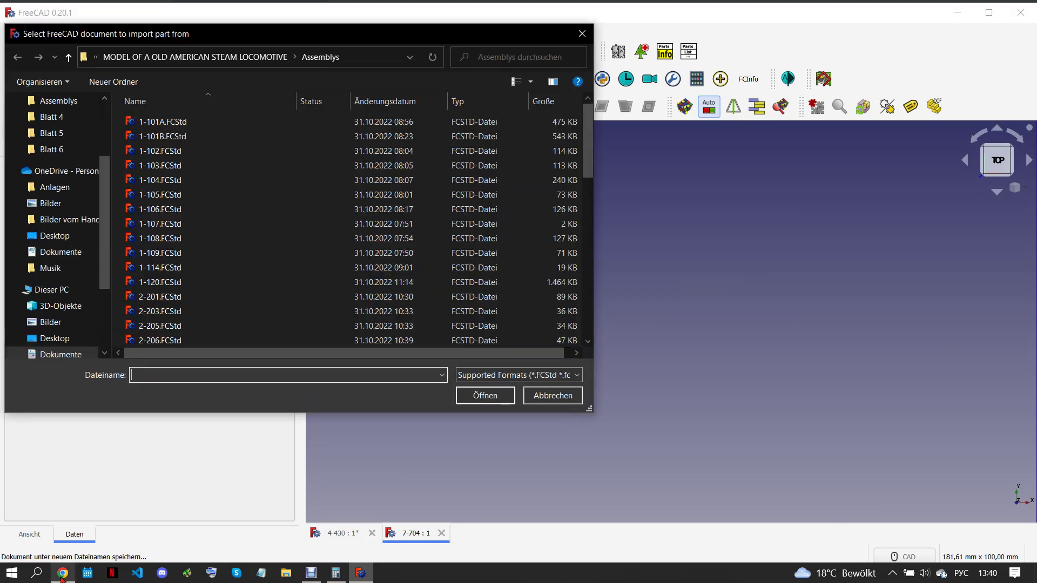
left_click(61, 577)
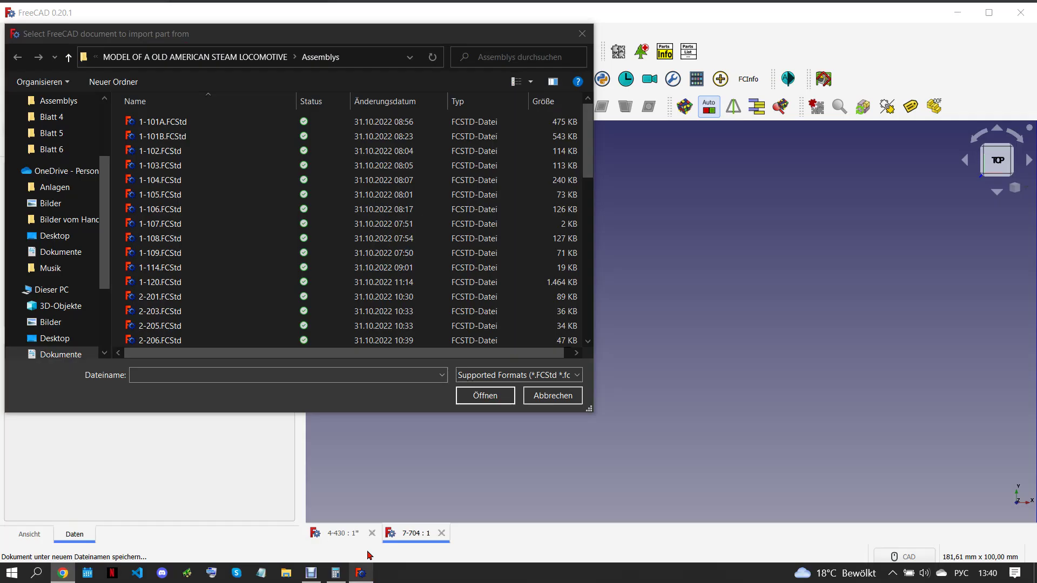
left_click(369, 574)
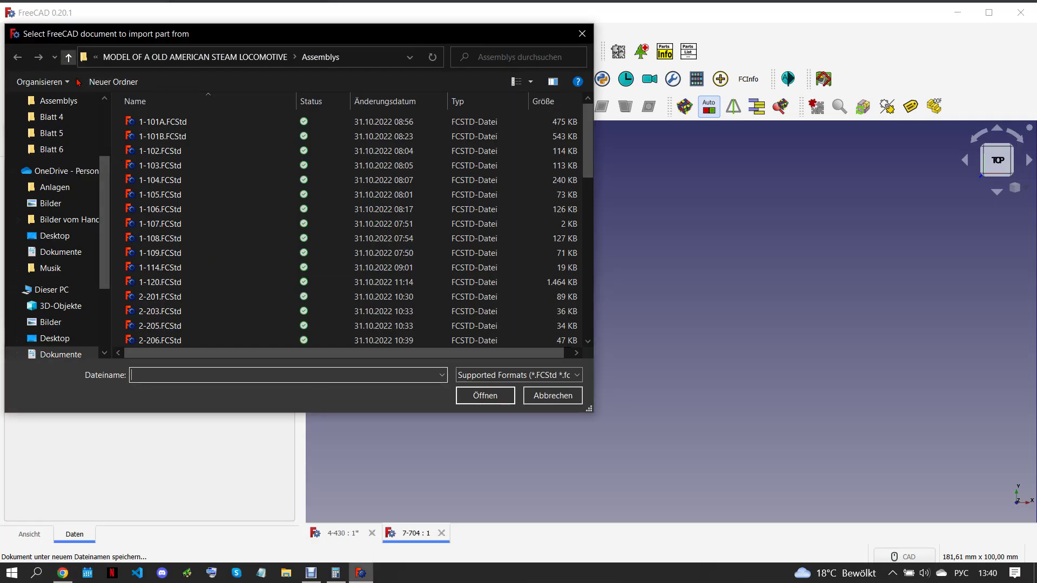
left_click(70, 58)
double_click(166, 213)
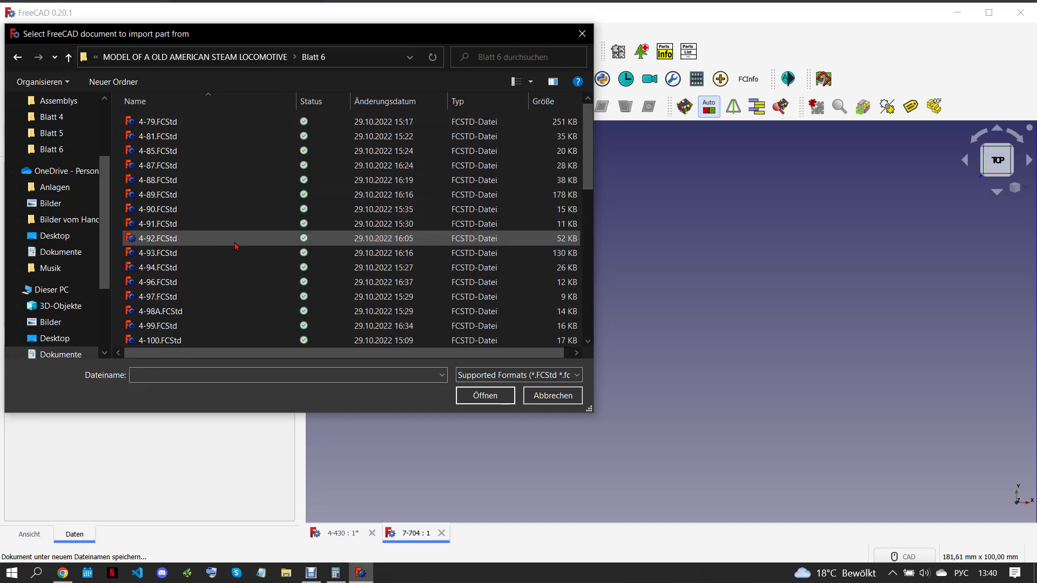
scroll(229, 251, "down", 5)
scroll(226, 249, "down", 3)
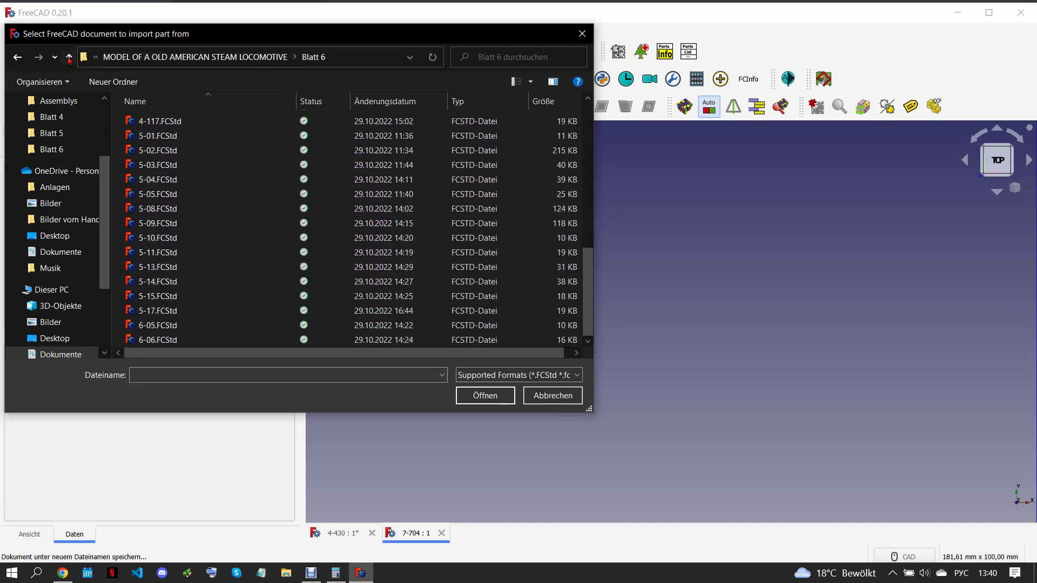
left_click(68, 58)
double_click(179, 227)
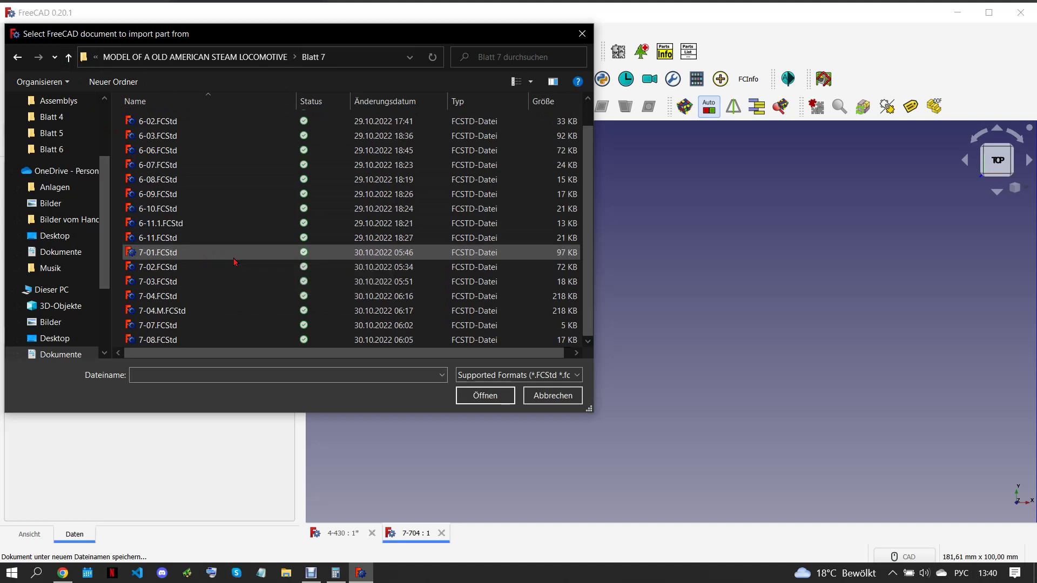
left_click(70, 59)
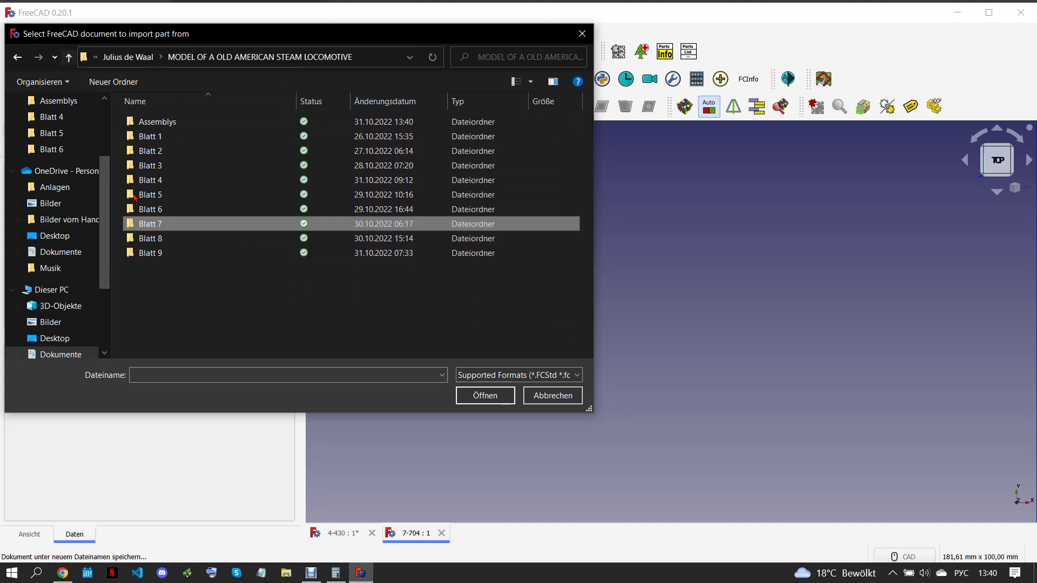
double_click(186, 239)
Import part 7-26.FCStd into the 7-704 assembly and show it in isometric view
left_click(210, 282)
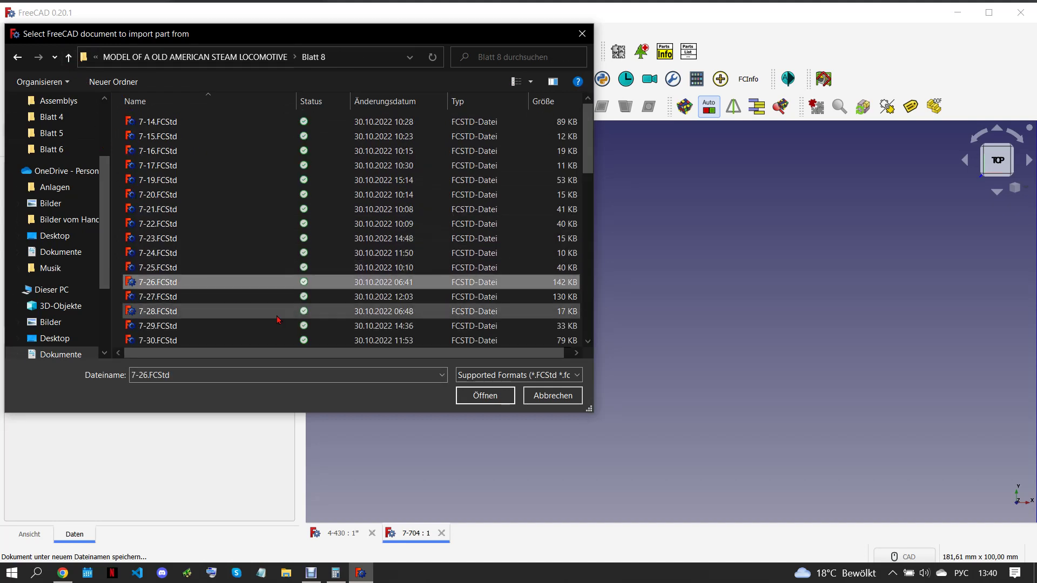
left_click(493, 400)
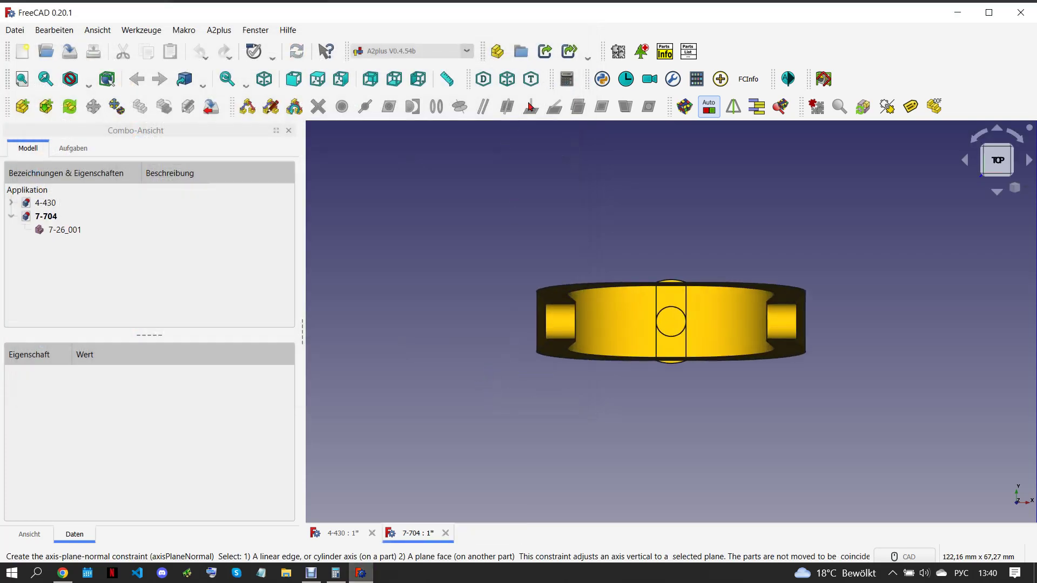
left_click(507, 79)
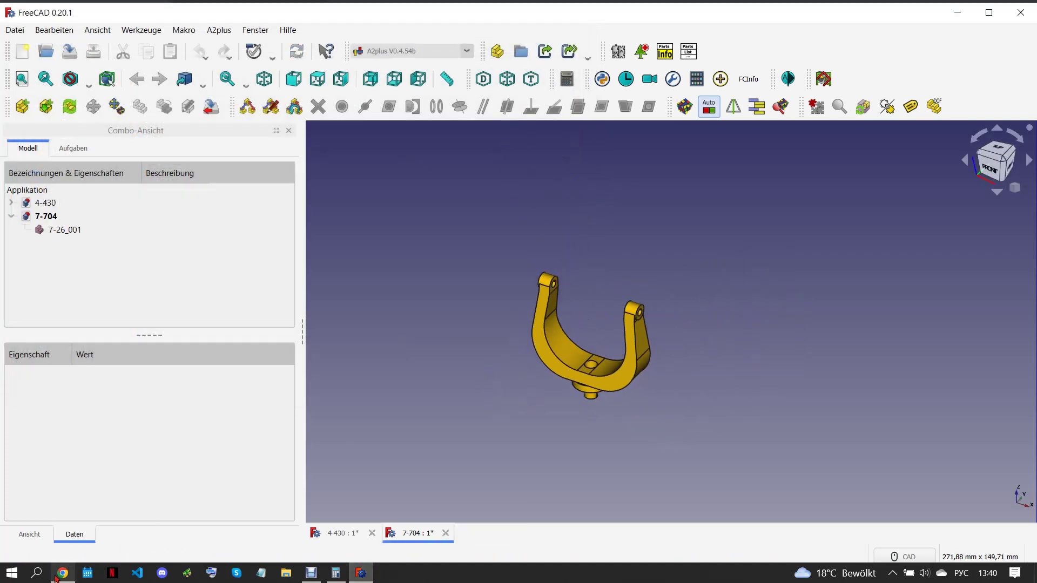
left_click(63, 572)
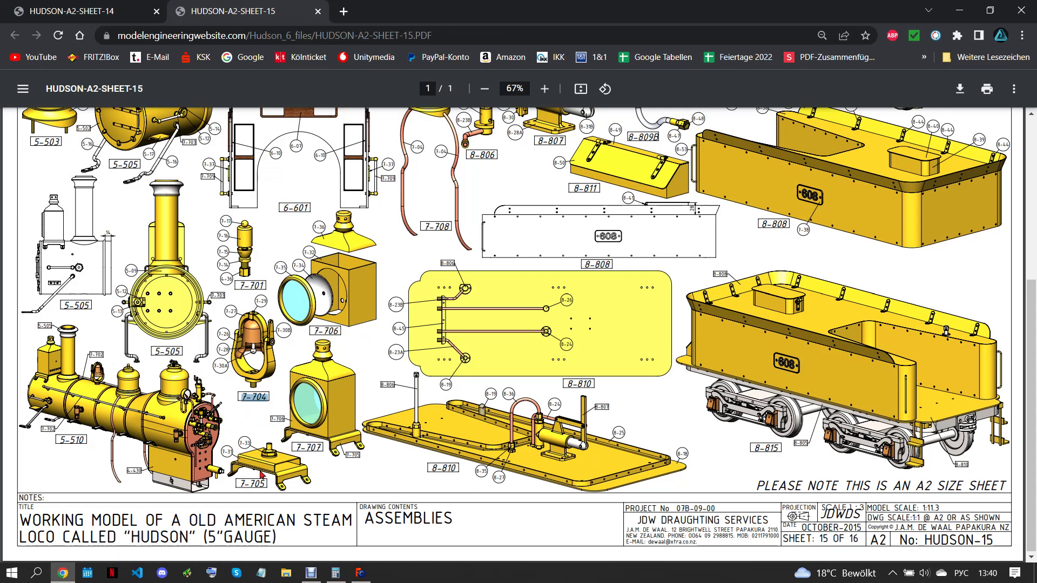
Import part 7-27.FCStd into 7-704 and place it below the yoke
left_click(361, 573)
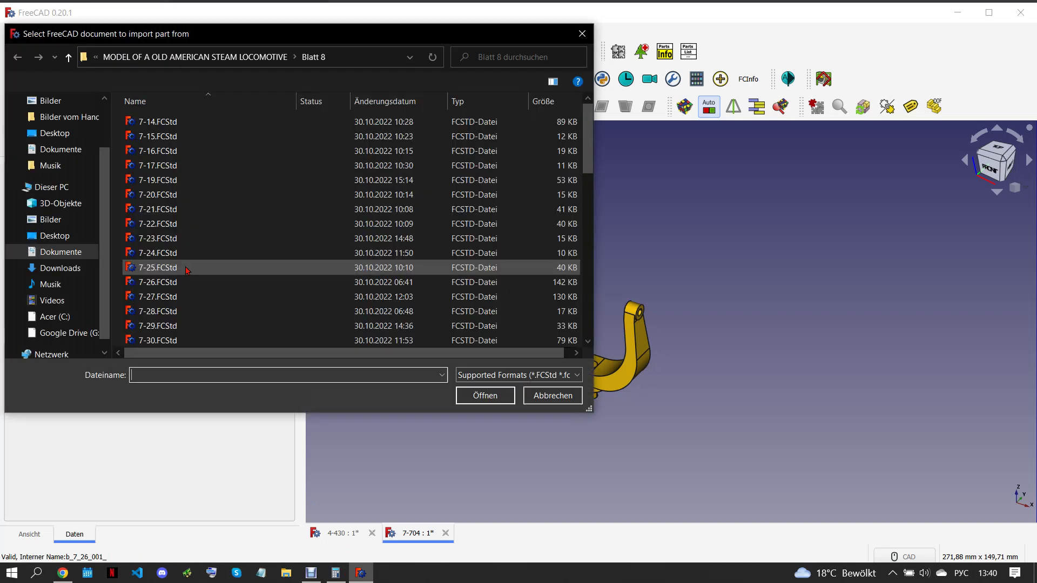
left_click(157, 296)
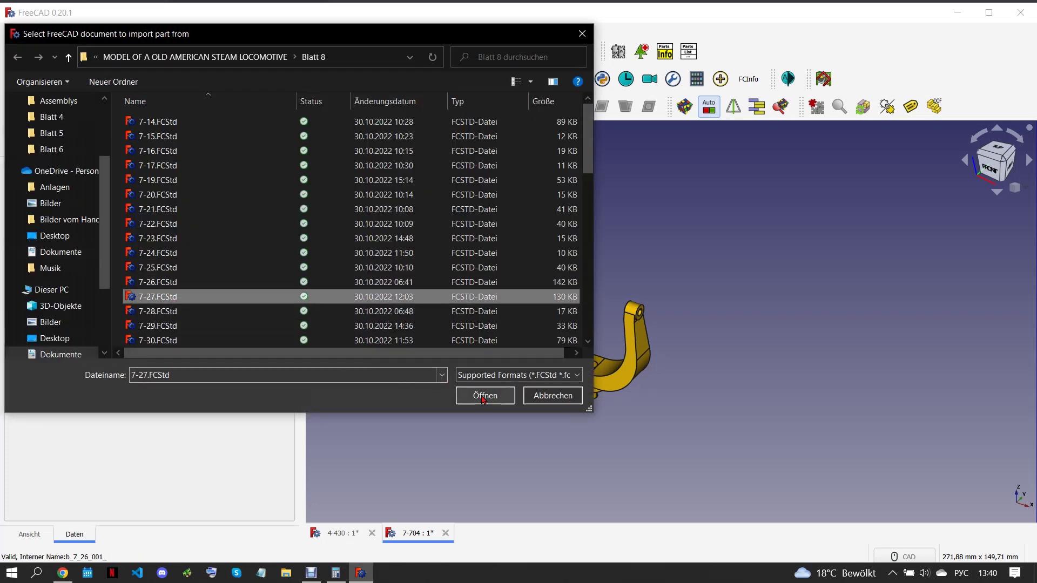
left_click(482, 395)
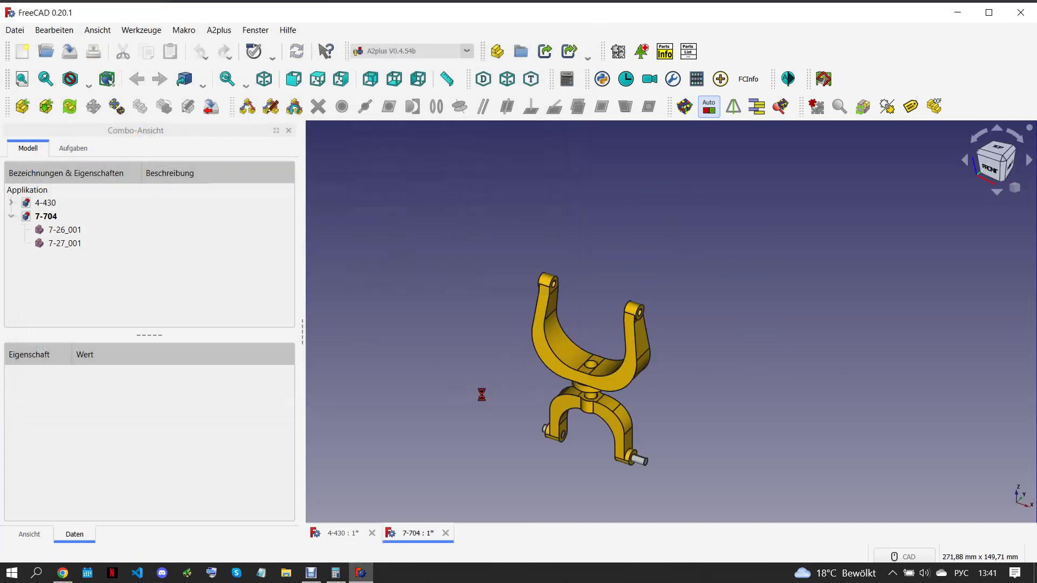
left_click(446, 432)
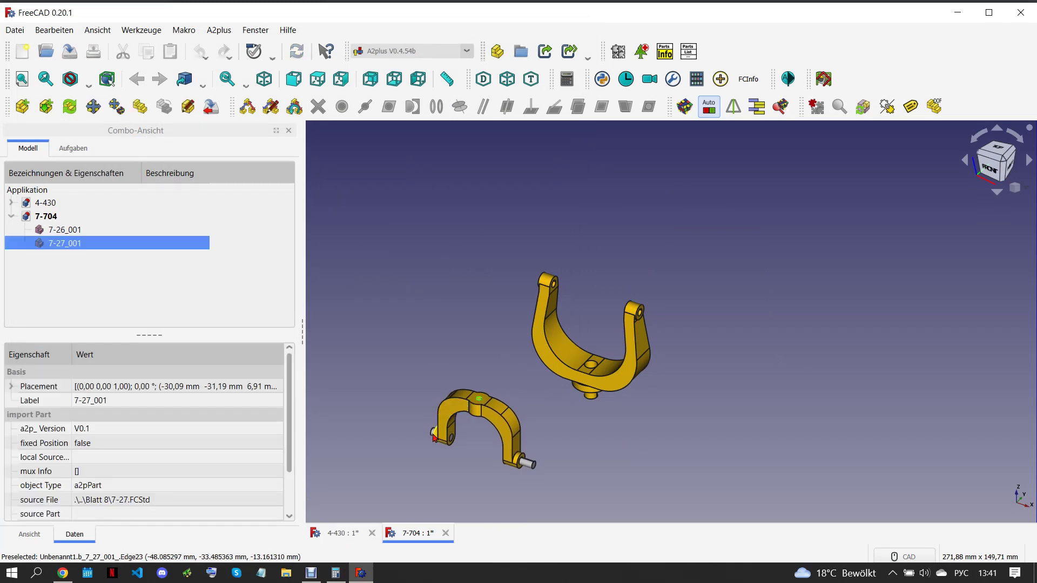
Add a circular-edge constraint between 7-27_001 and the yoke, then delete it
left_click(552, 282, "ctrl")
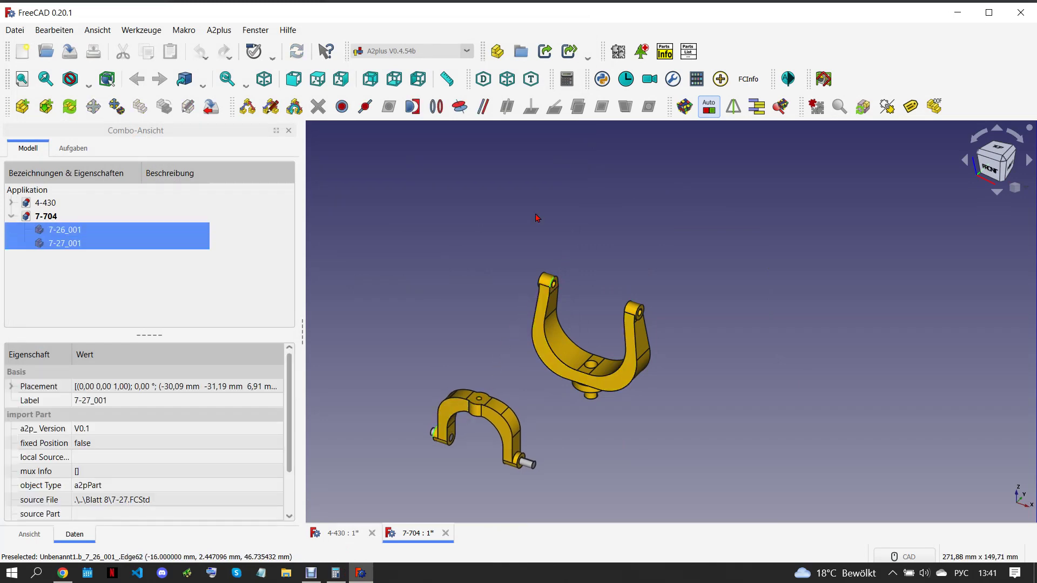
left_click(437, 107)
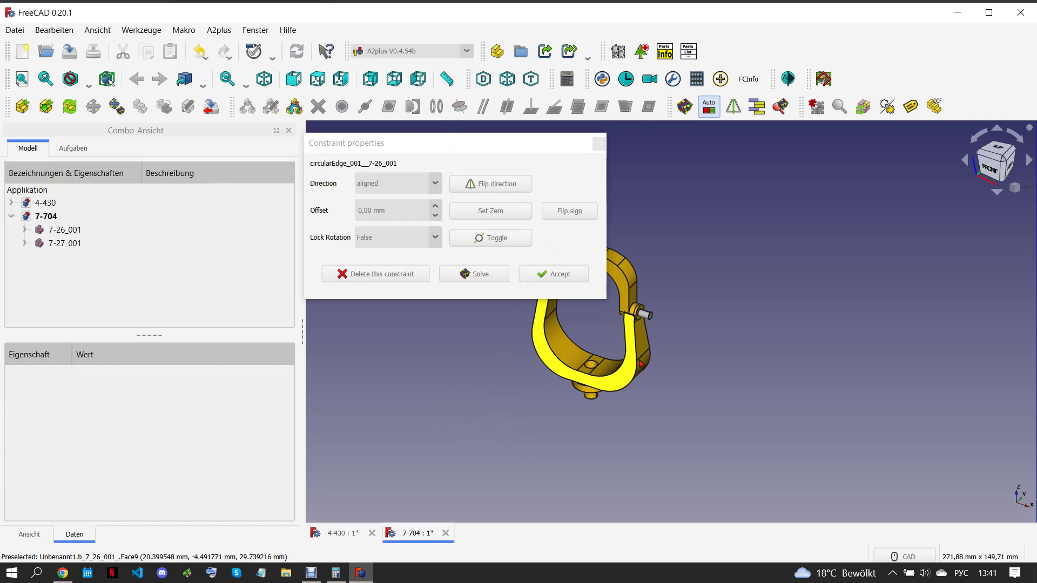
middle_click_drag(678, 355, 583, 390)
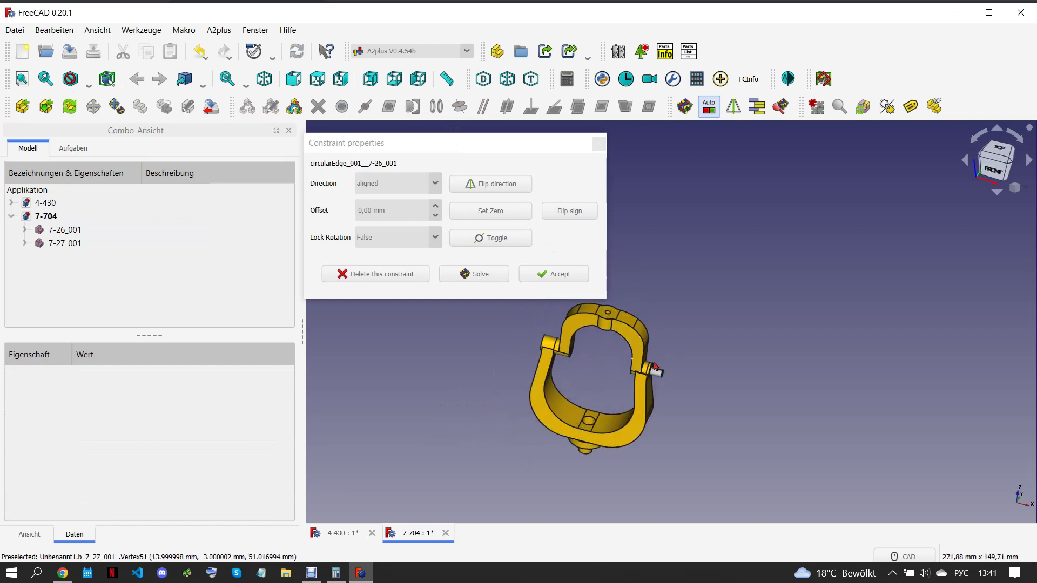
scroll(583, 390, "up", 3)
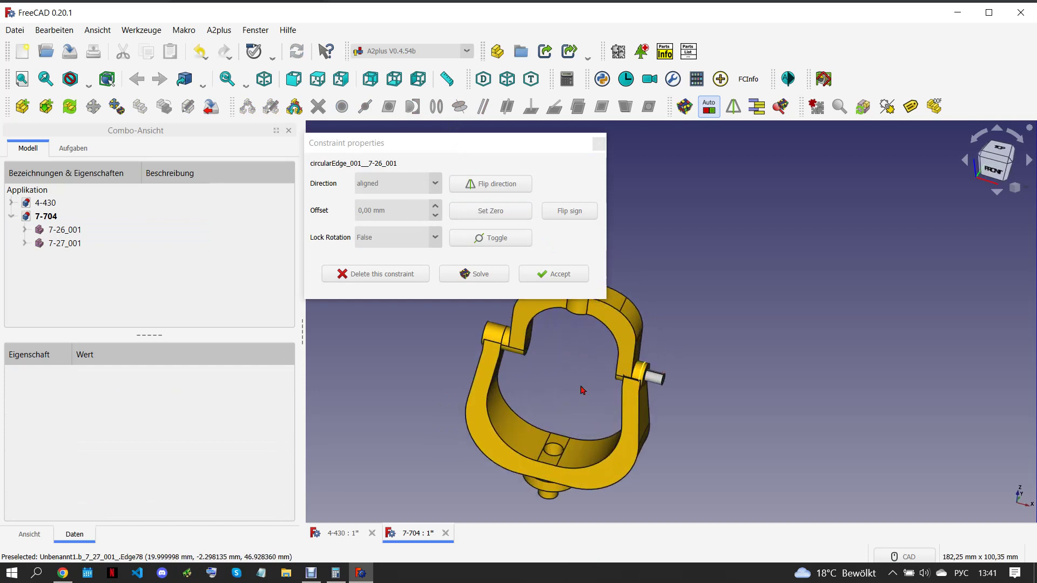
left_click(542, 274)
middle_click_drag(542, 274, 457, 367)
scroll(458, 366, "up", 2)
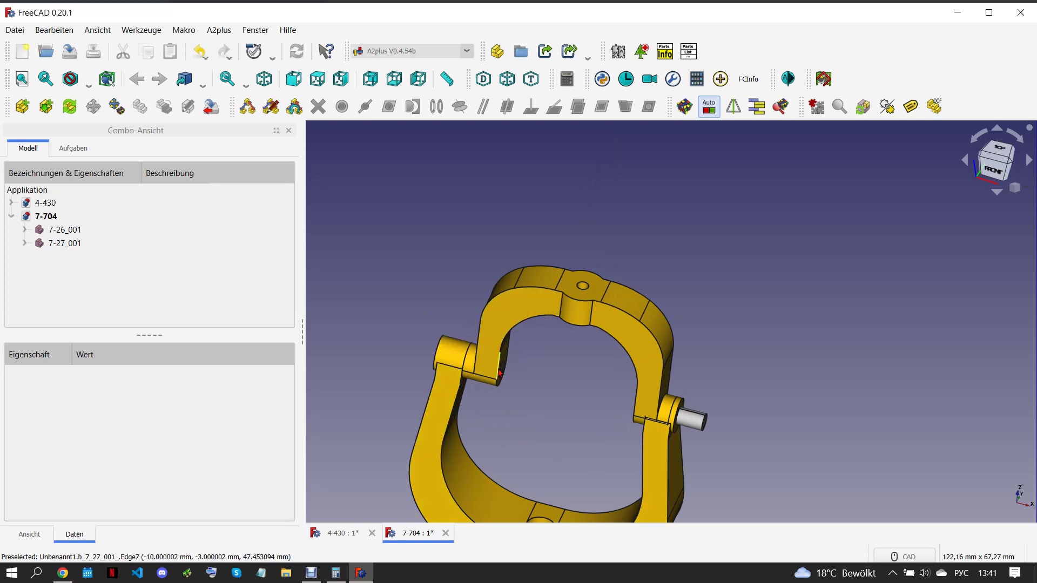
left_click(60, 243)
left_click(24, 243)
left_click(93, 257)
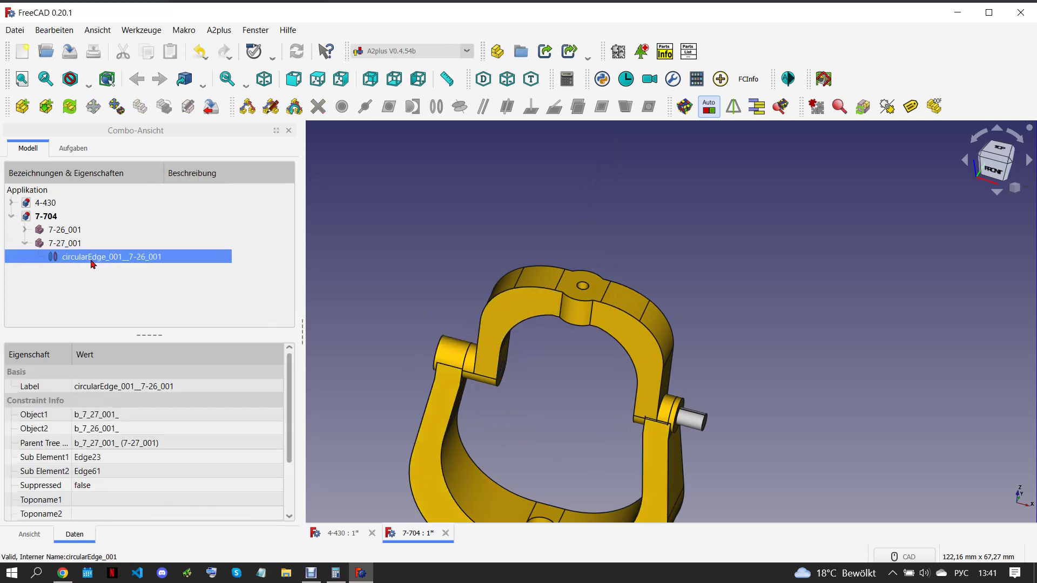
key("Delete")
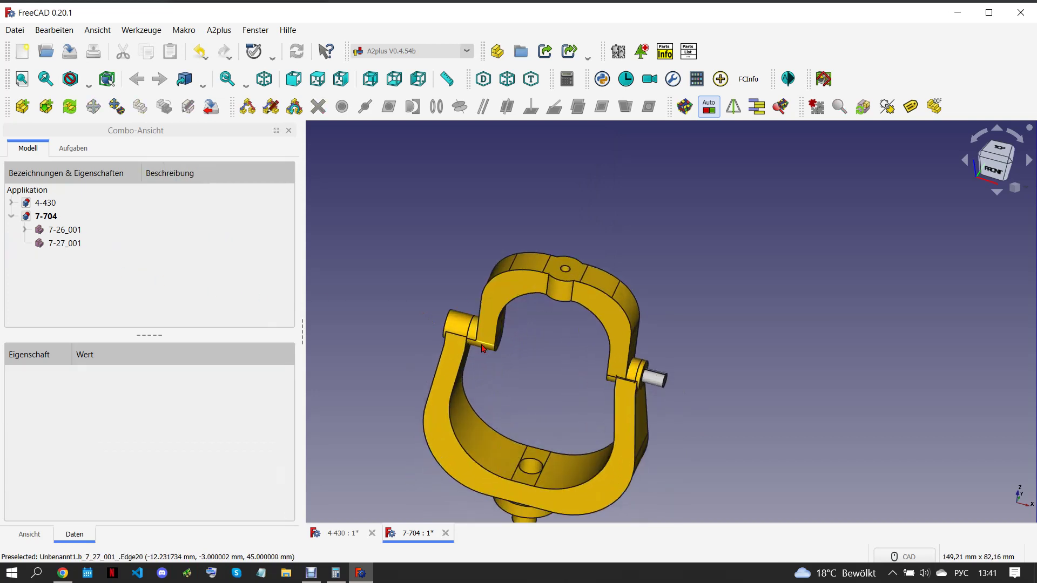
Make the pivot pin on 7-27_001 axis-coincident with the yoke's pivot hole
left_click(462, 324)
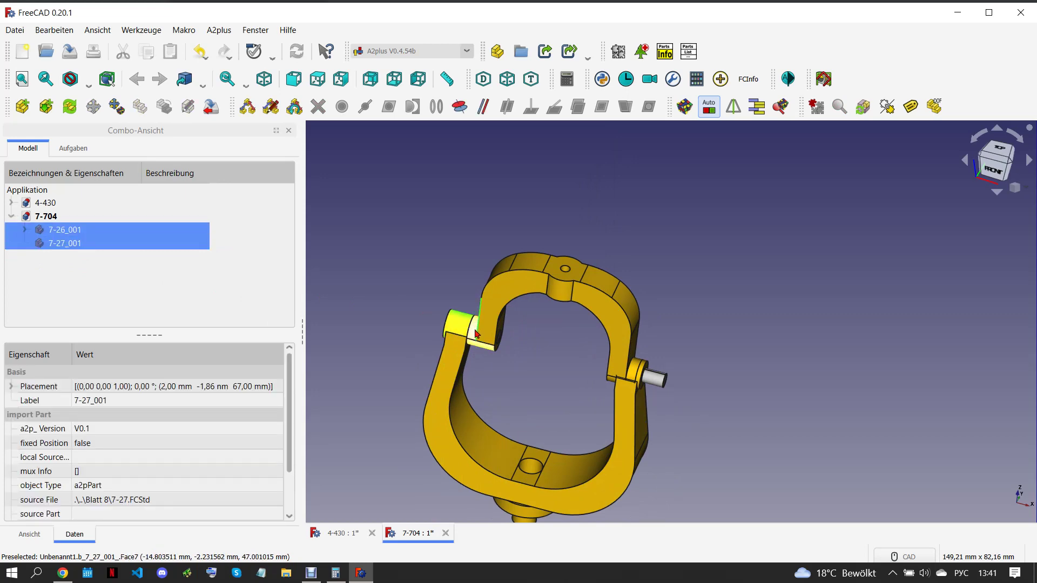
left_click(477, 333, "ctrl")
left_click(481, 341, "ctrl")
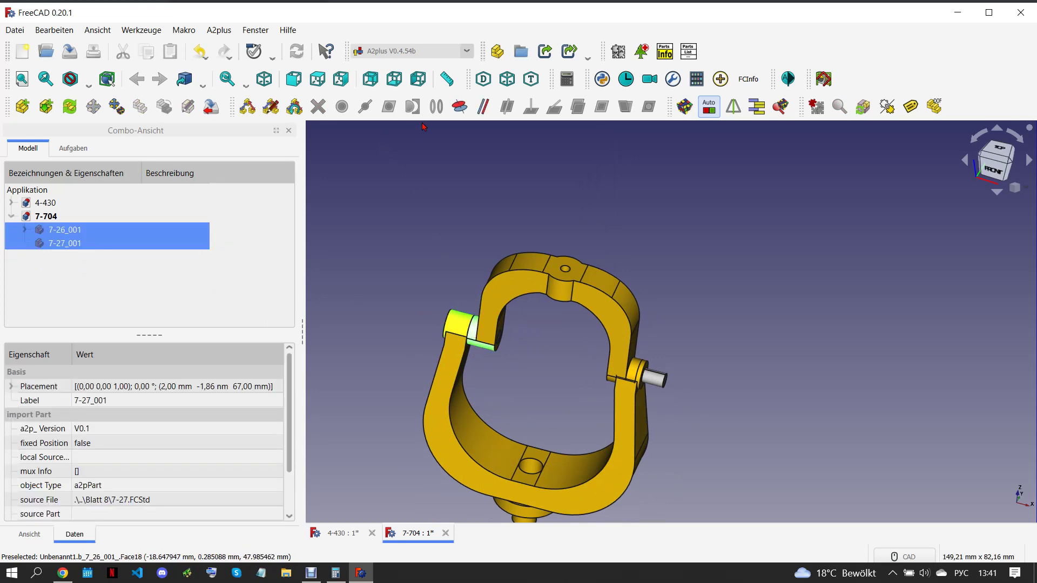
left_click(460, 106)
left_click(542, 246)
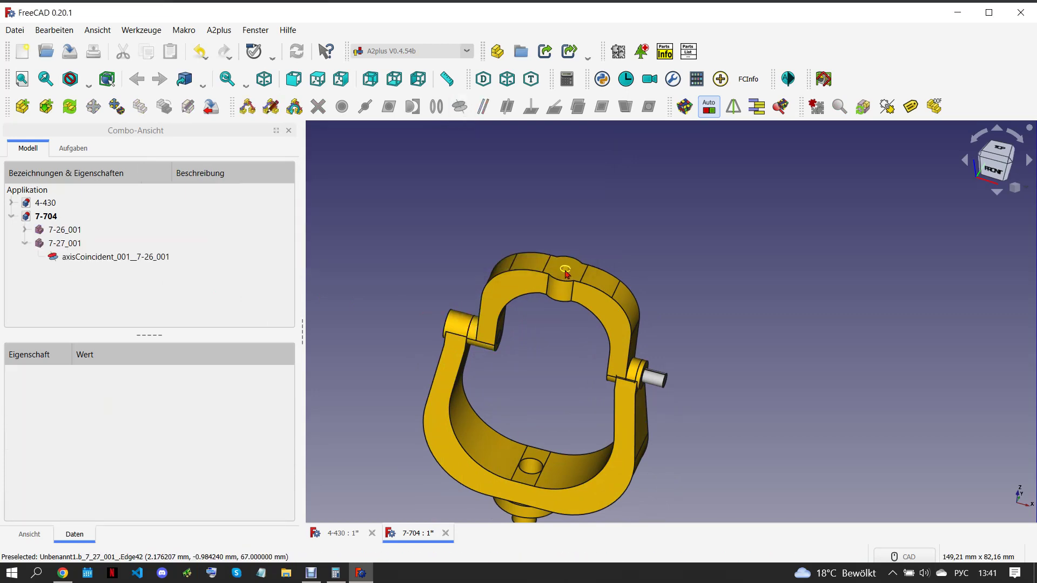
Add a second axis-coincident constraint between the 7-27_001 top hole and the yoke's bottom hole
scroll(566, 268, "up", 3)
left_click(566, 275)
scroll(565, 273, "down", 4)
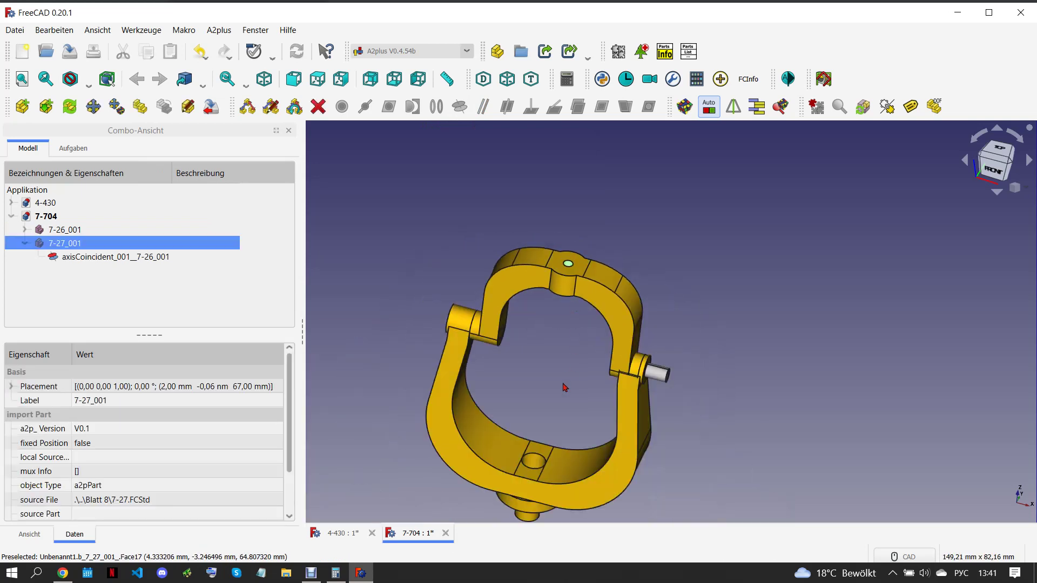
left_click(537, 467, "ctrl")
left_click(460, 106)
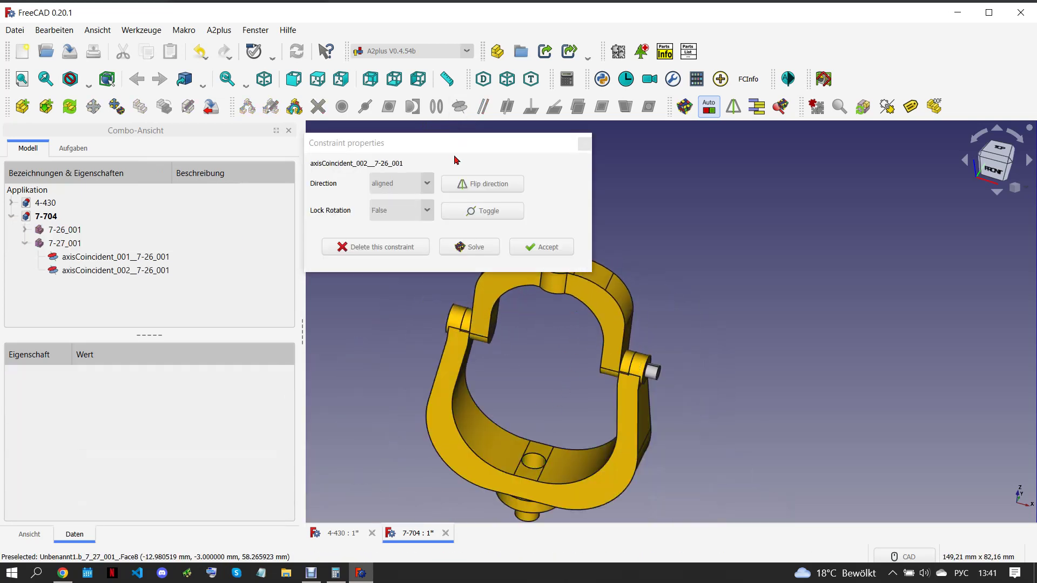
left_click(542, 247)
mouse_move(527, 320)
middle_mouse_down()
mouse_move(519, 308)
mouse_move(519, 365)
middle_mouse_up()
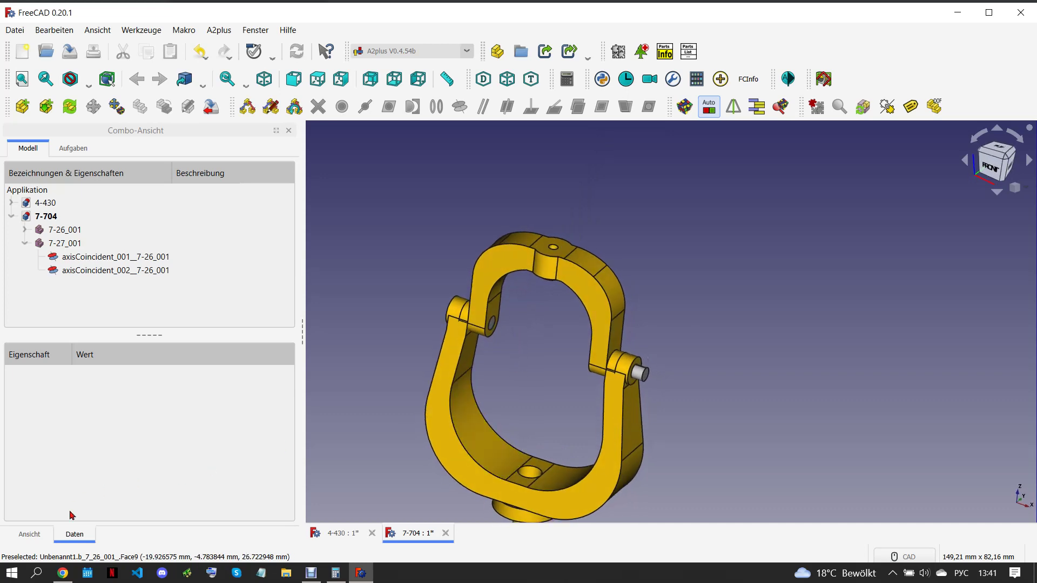
left_click(63, 574)
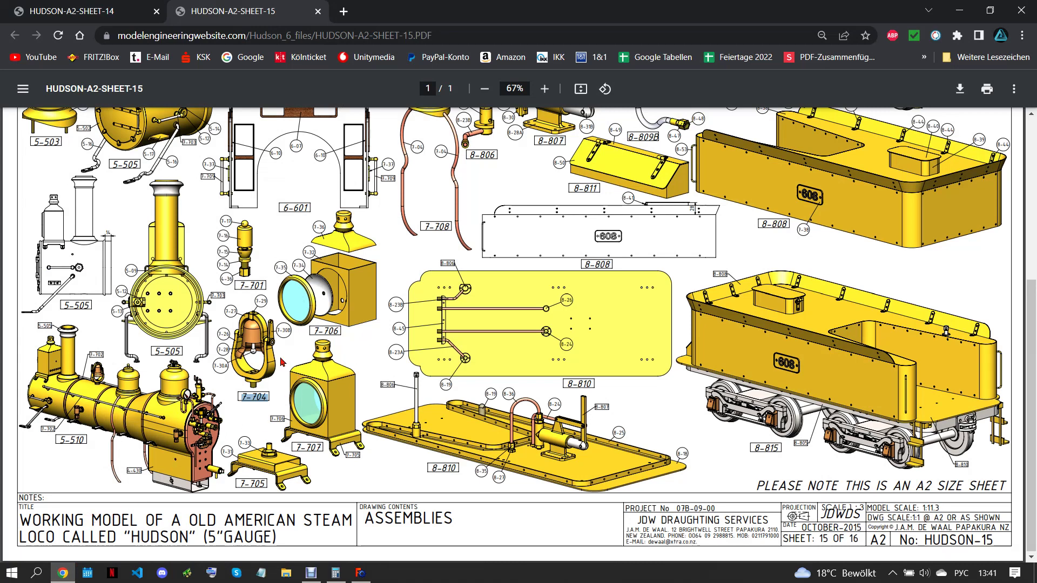
Import the 7-28 bell part with A2plus and place it beside the bracket
left_click(361, 574)
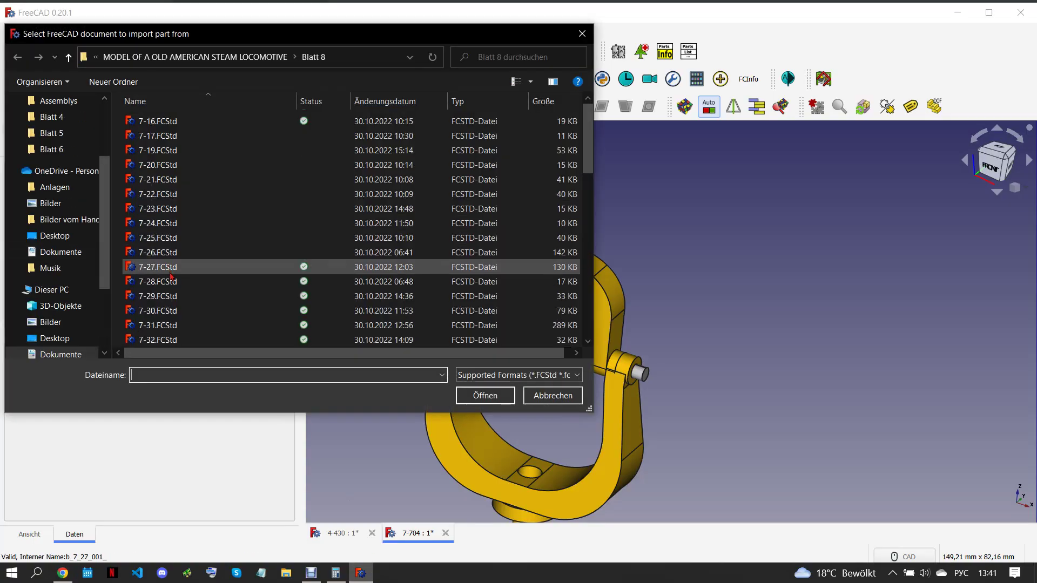
left_click(166, 209)
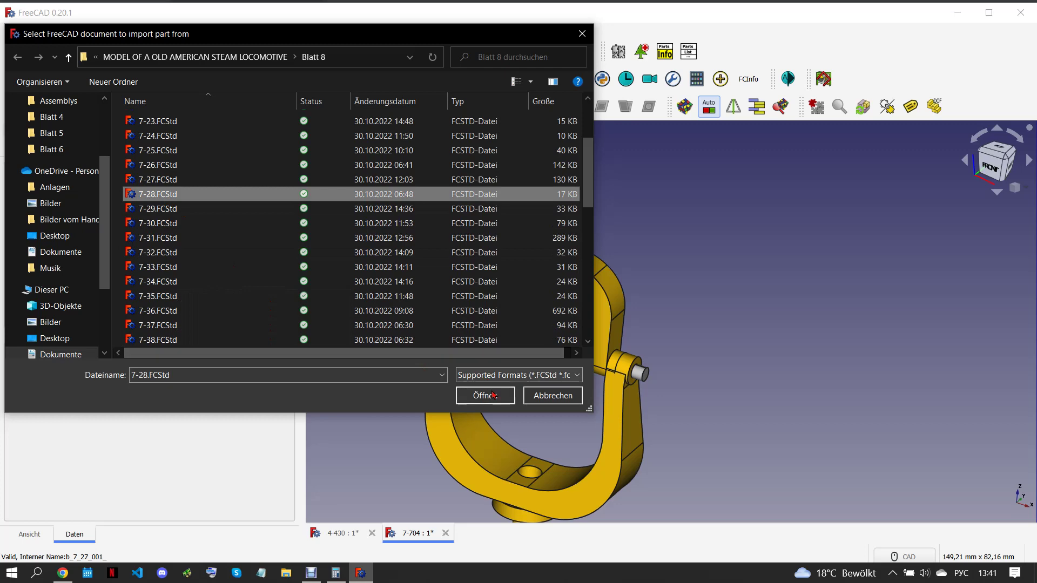
left_click(475, 395)
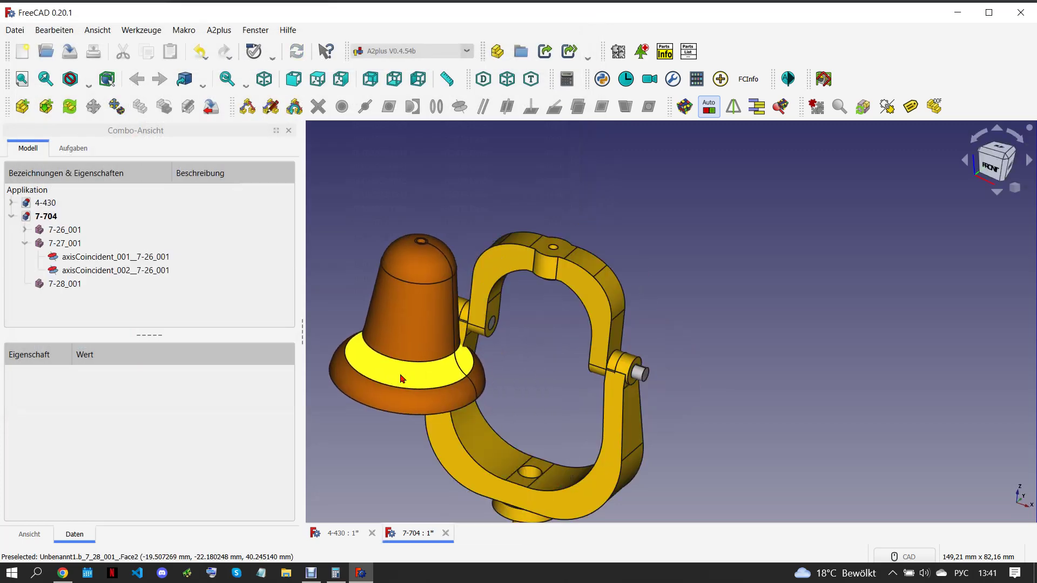
left_click(379, 260)
scroll(379, 260, "up", 5)
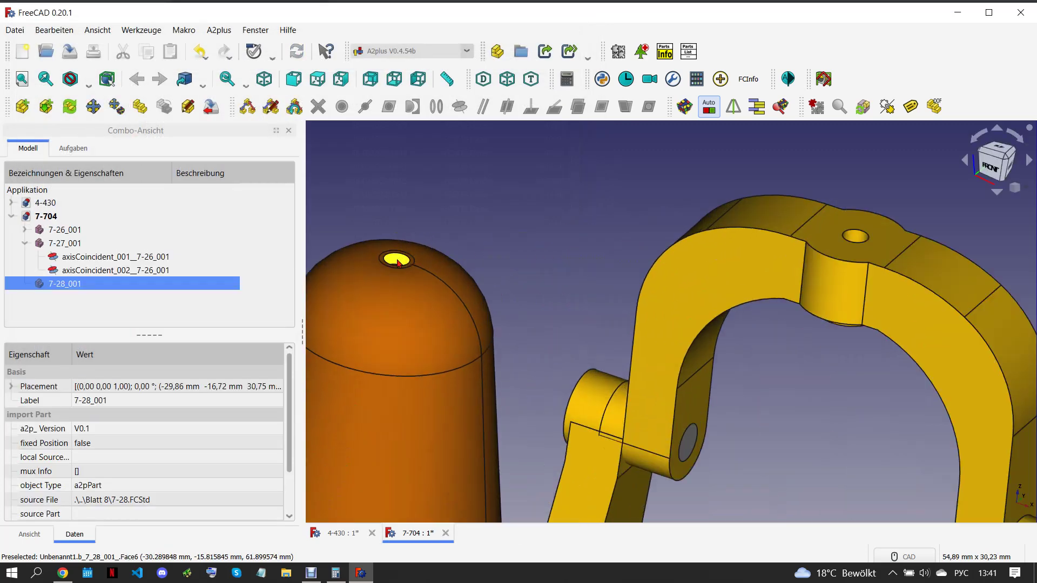
Join the bell's top hole edge to the bracket hole with a circularEdge constraint, then check the PDF
left_click(847, 325)
left_click(437, 107)
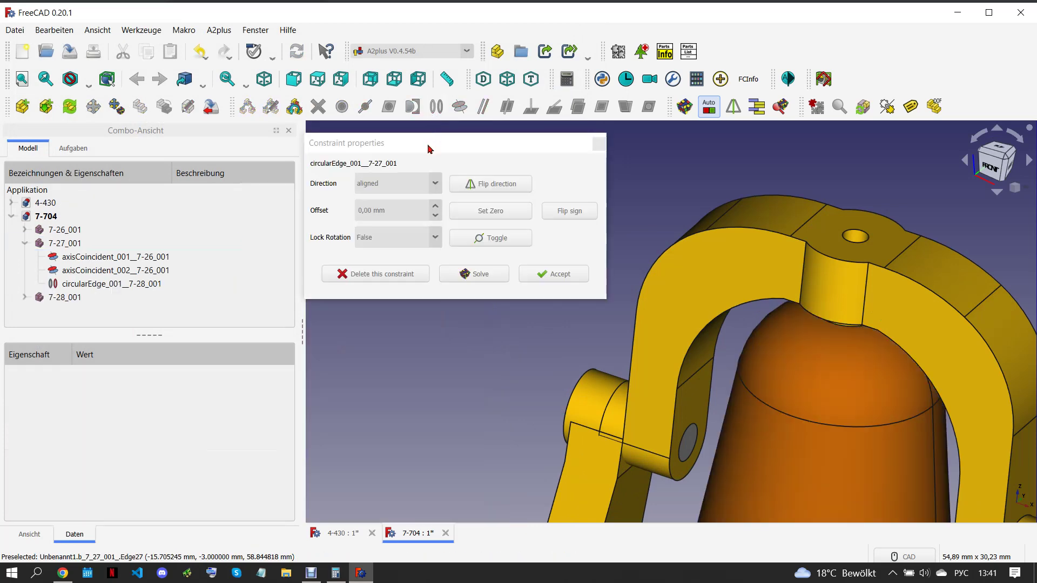
left_click(557, 279)
scroll(529, 281, "down", 4)
scroll(523, 303, "down", 2)
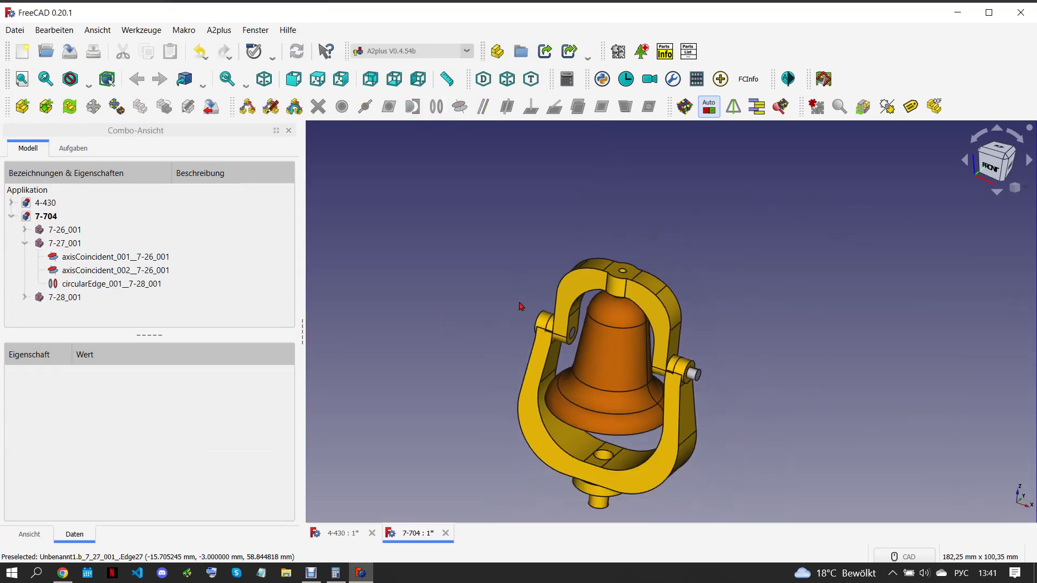
key("alt+Tab")
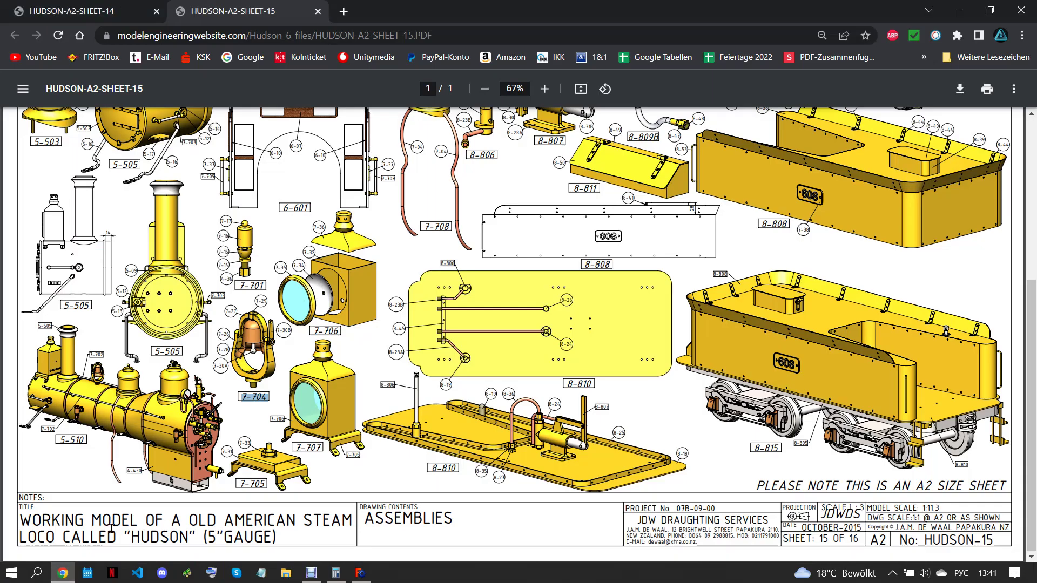
left_click(371, 566)
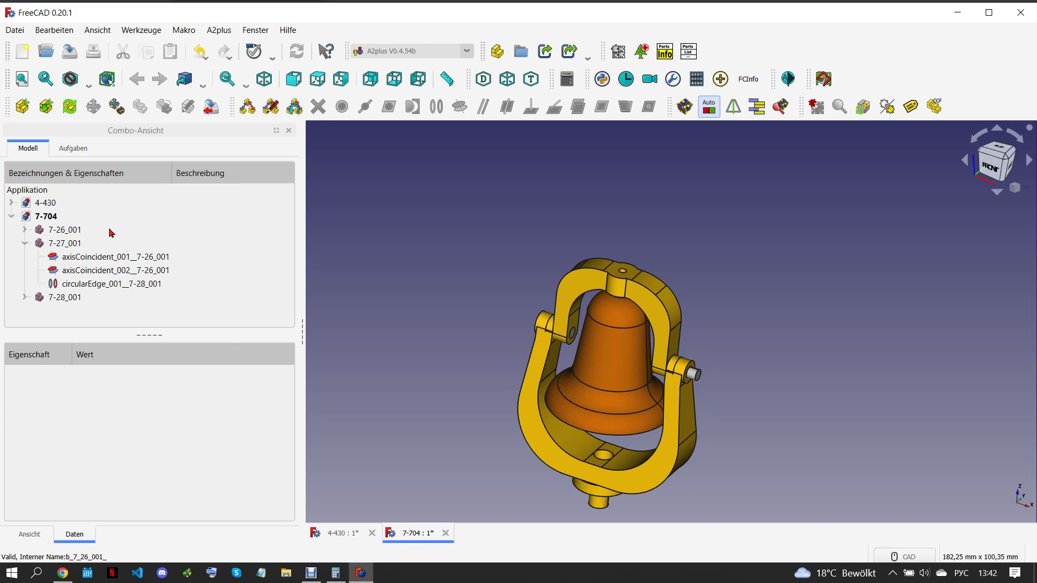
Import the 7-30 lever part and place it beside the bell
left_click(25, 243)
left_click(22, 106)
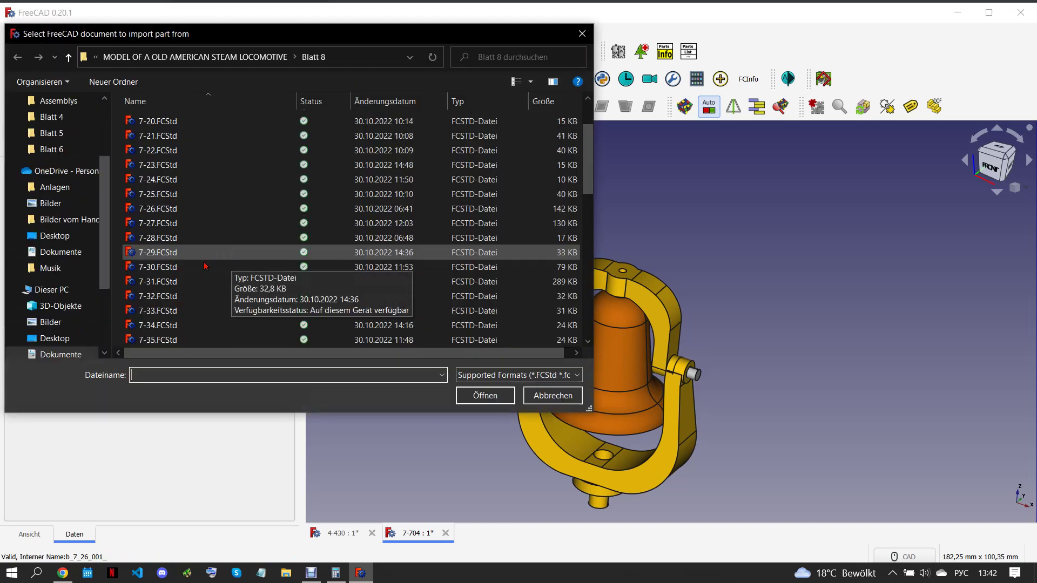
left_click(485, 396)
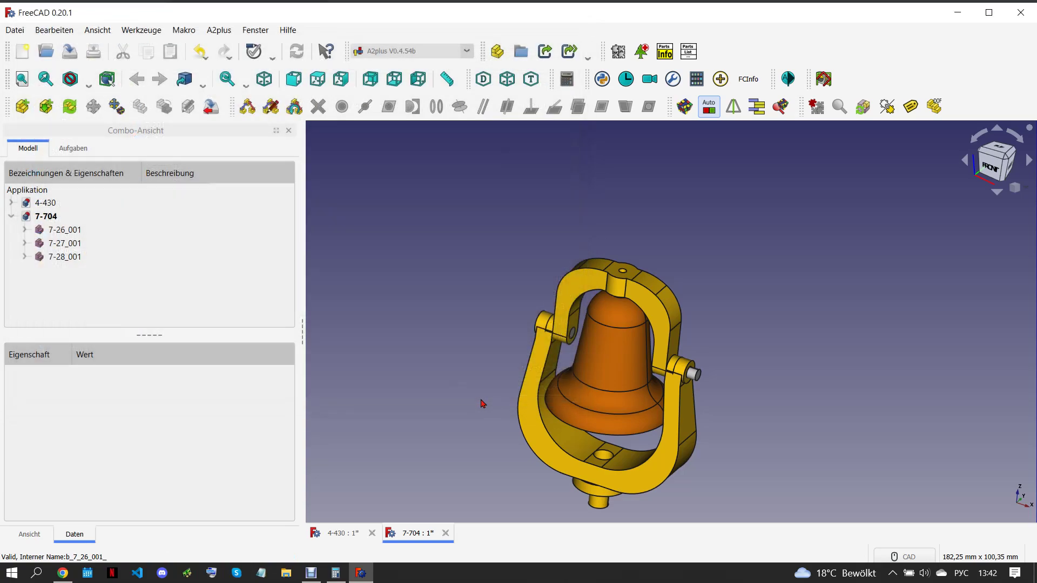
left_click(463, 426)
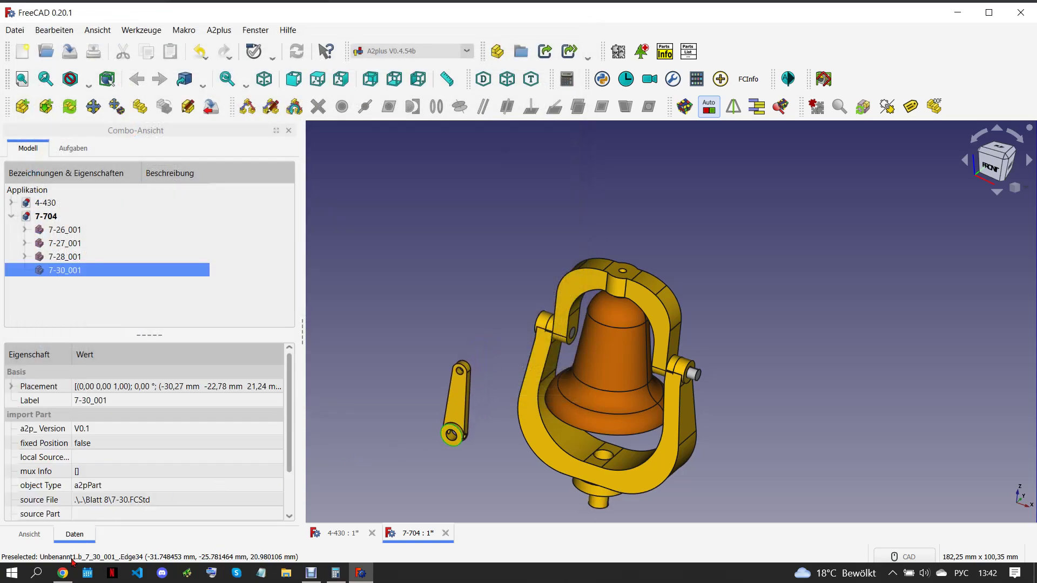
left_click(64, 574)
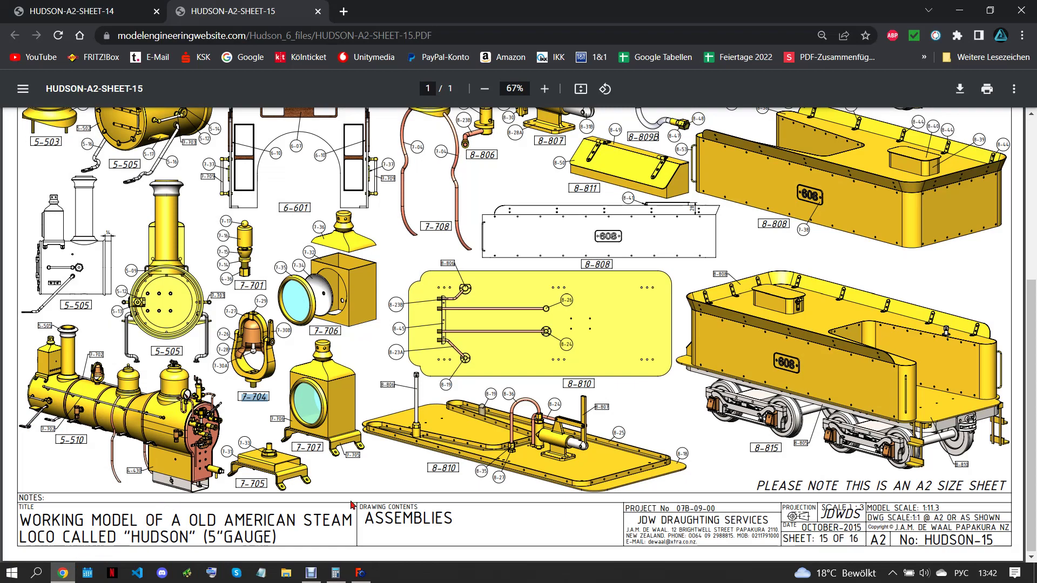
left_click(361, 573)
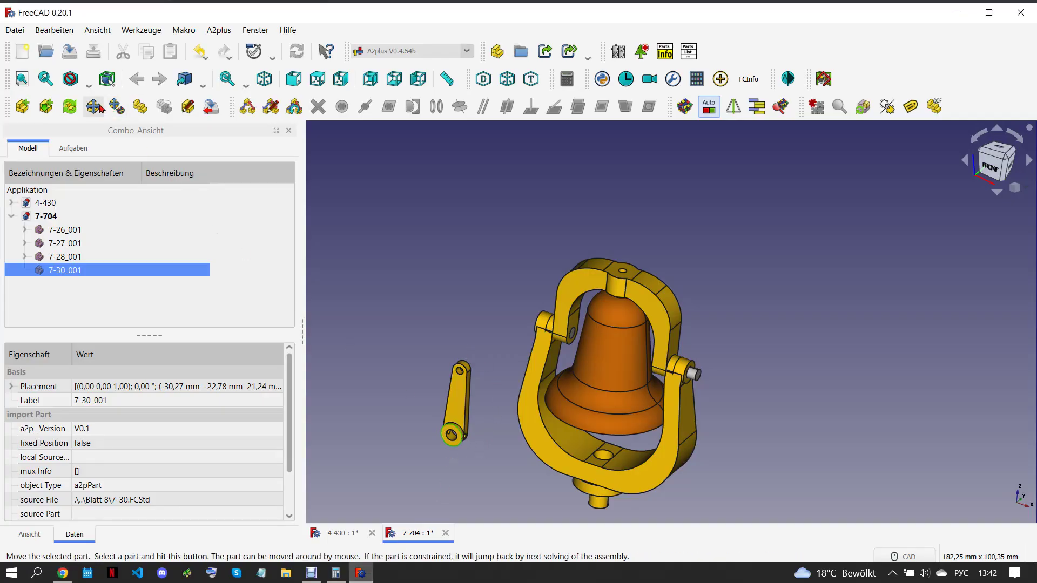
Rotate the 7-30 lever by -90° with Move part
left_click(113, 107)
left_click_drag(524, 425, 482, 470)
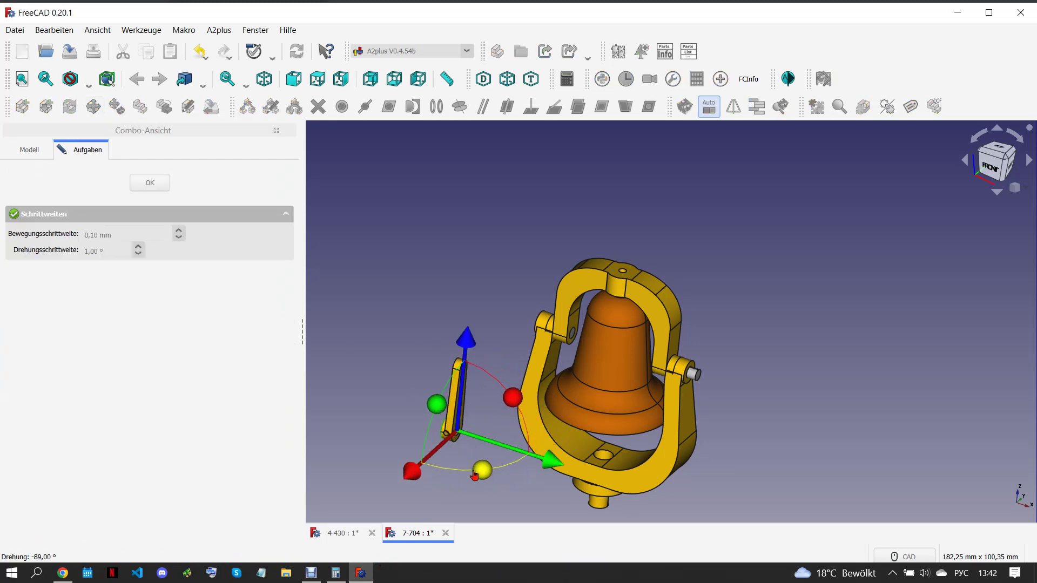
left_click(150, 182)
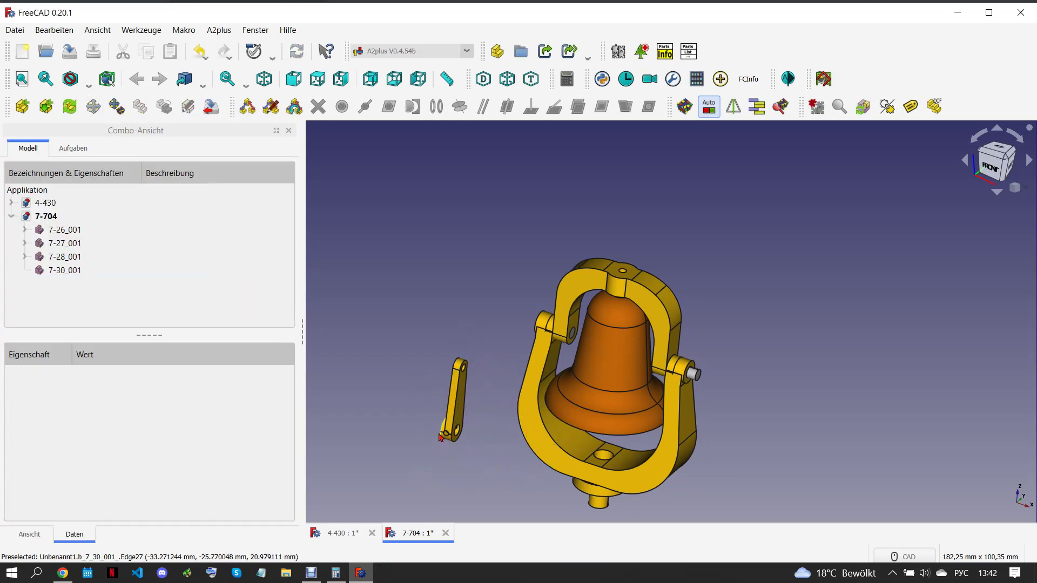
Pin the lever to 7-26_001's side pin with a circularEdge constraint, then check the drawing
left_click(444, 432)
left_click(688, 374, "ctrl")
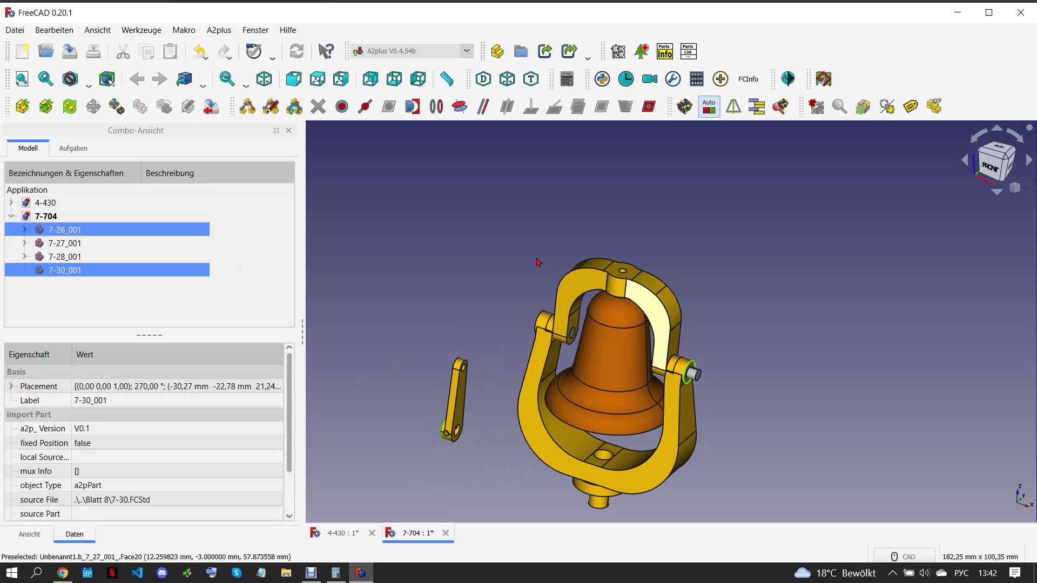
left_click(436, 106)
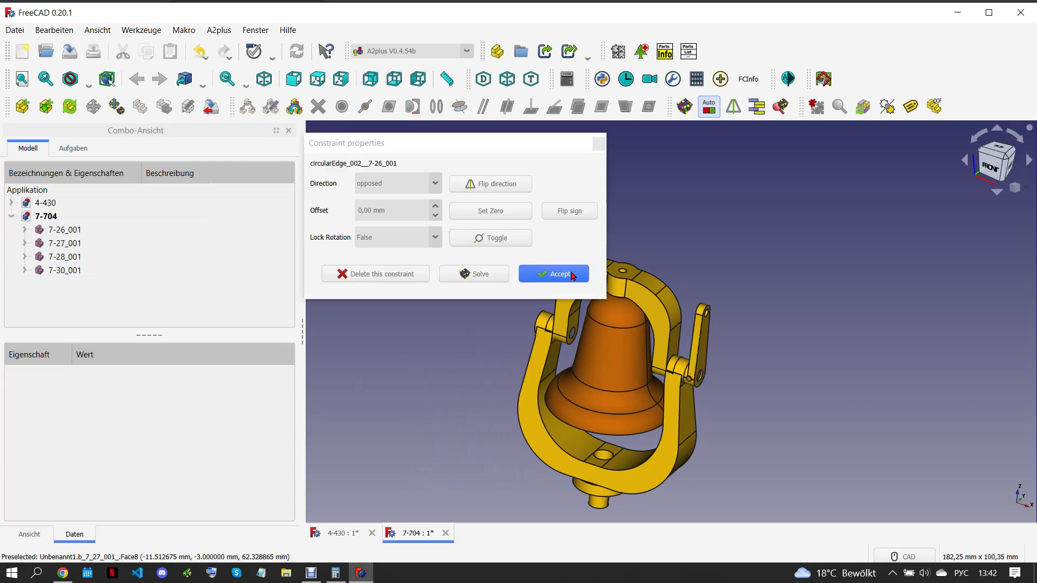
left_click(572, 276)
key("alt+Tab")
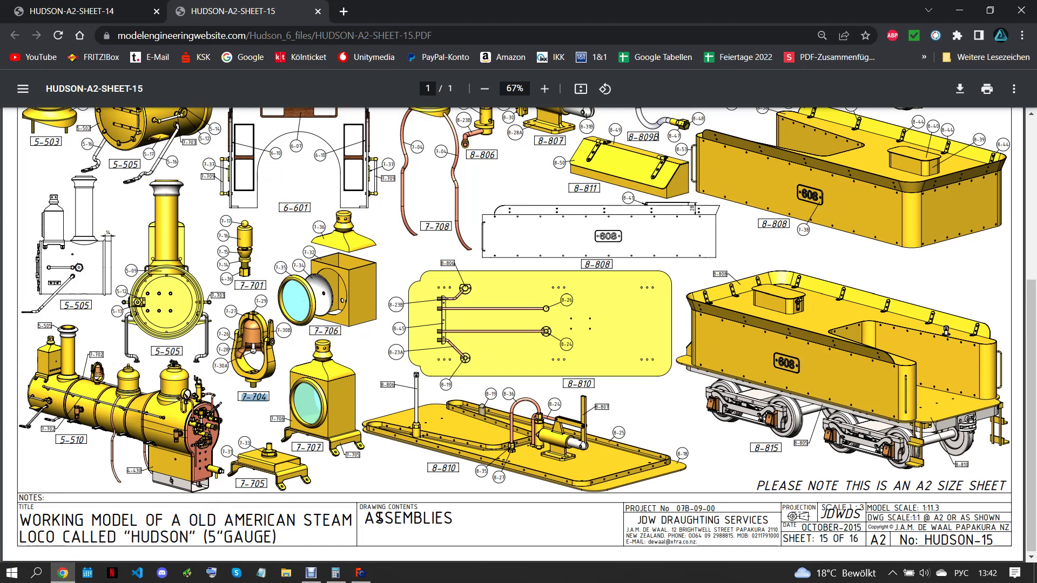
left_click(367, 576)
left_click(22, 106)
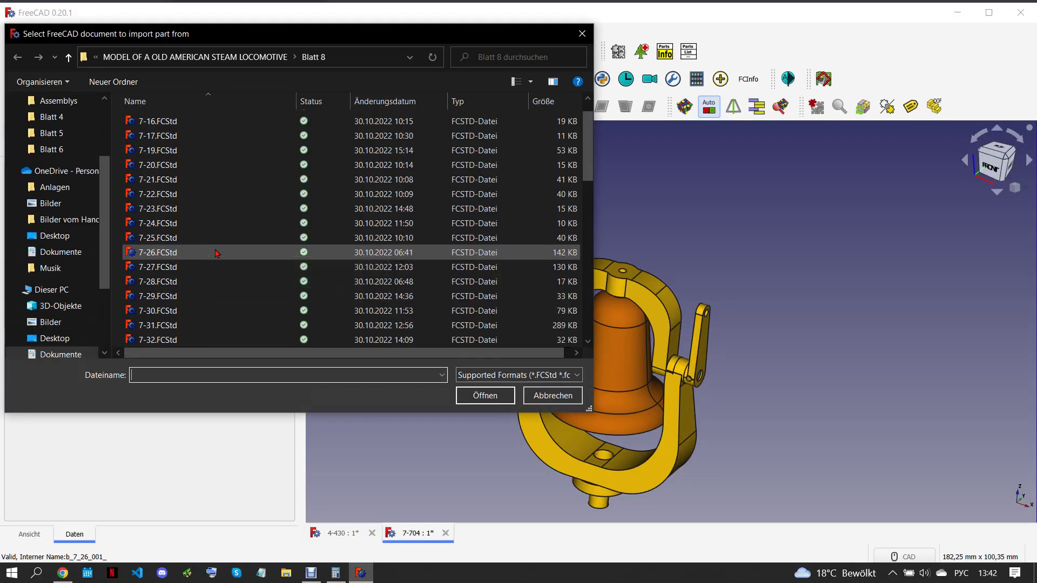
scroll(195, 332, "down", 1)
left_click(194, 330)
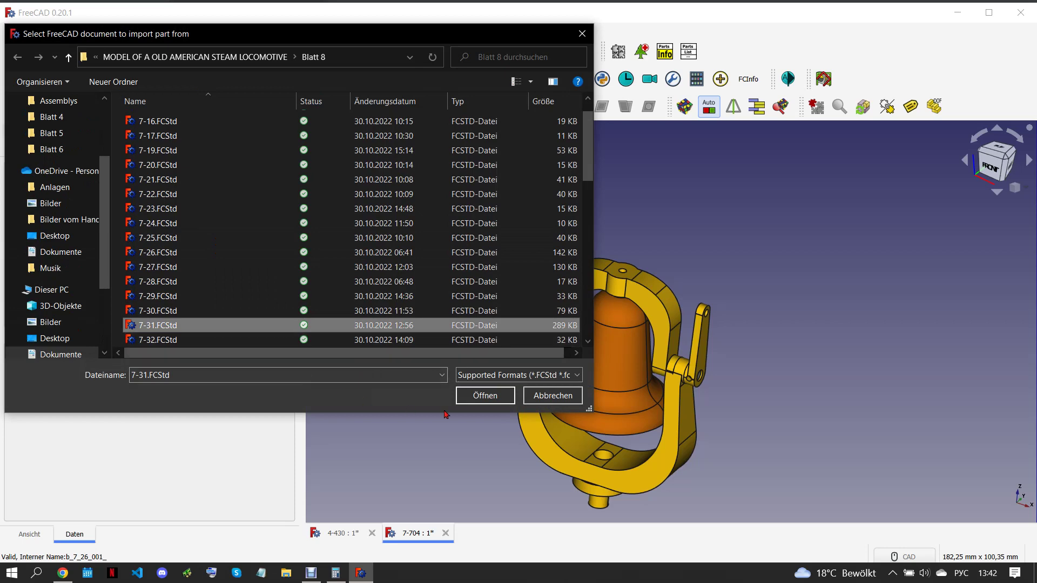
left_click(484, 395)
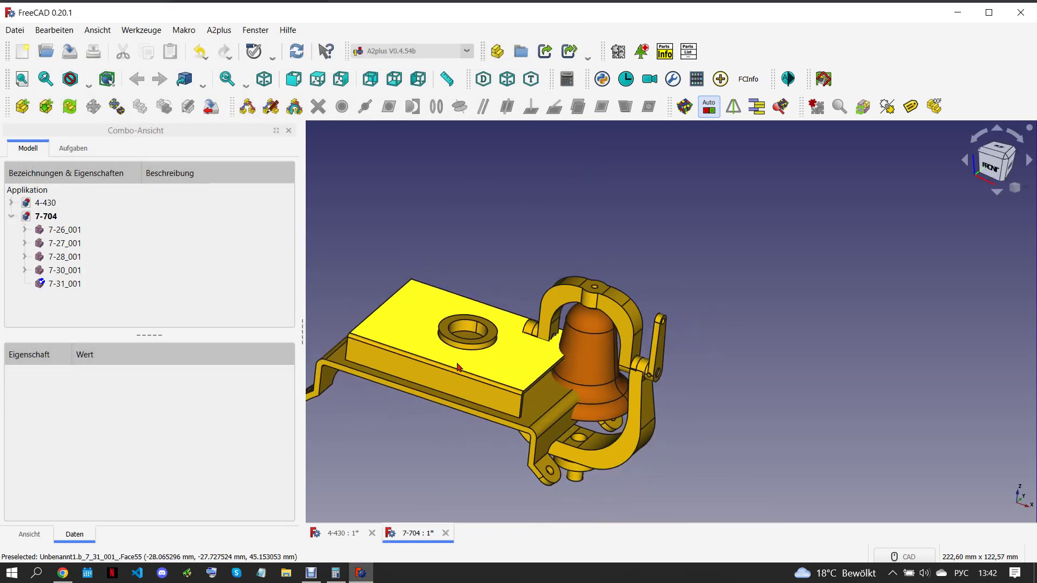
left_click(458, 363)
key("Delete")
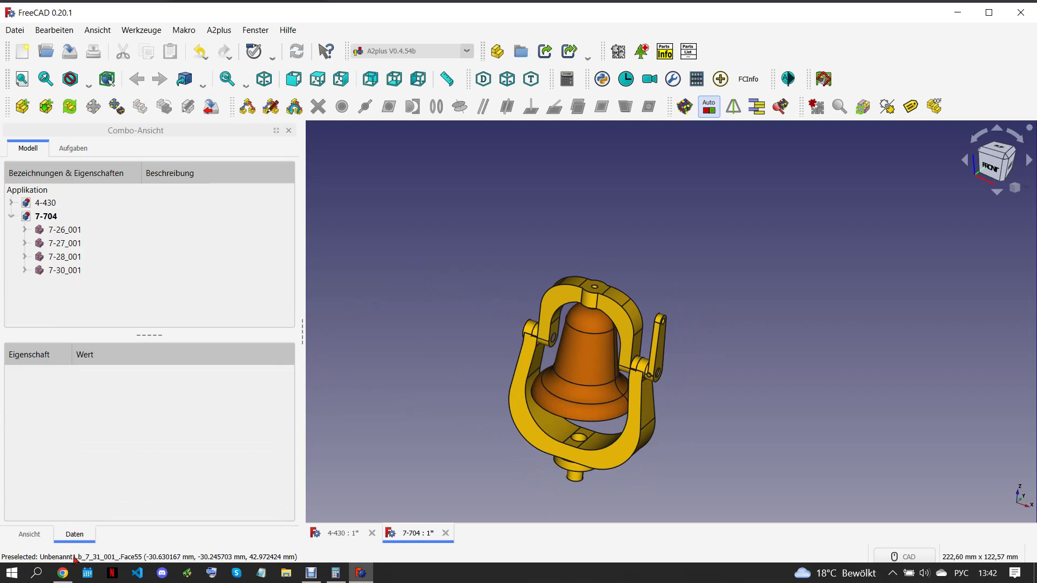
left_click(62, 572)
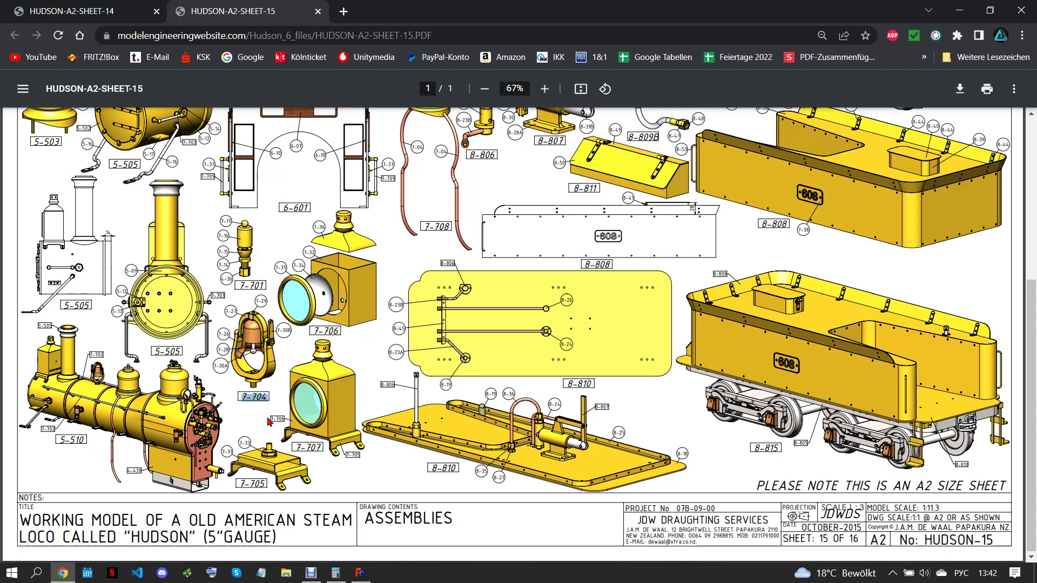
mouse_move(361, 572)
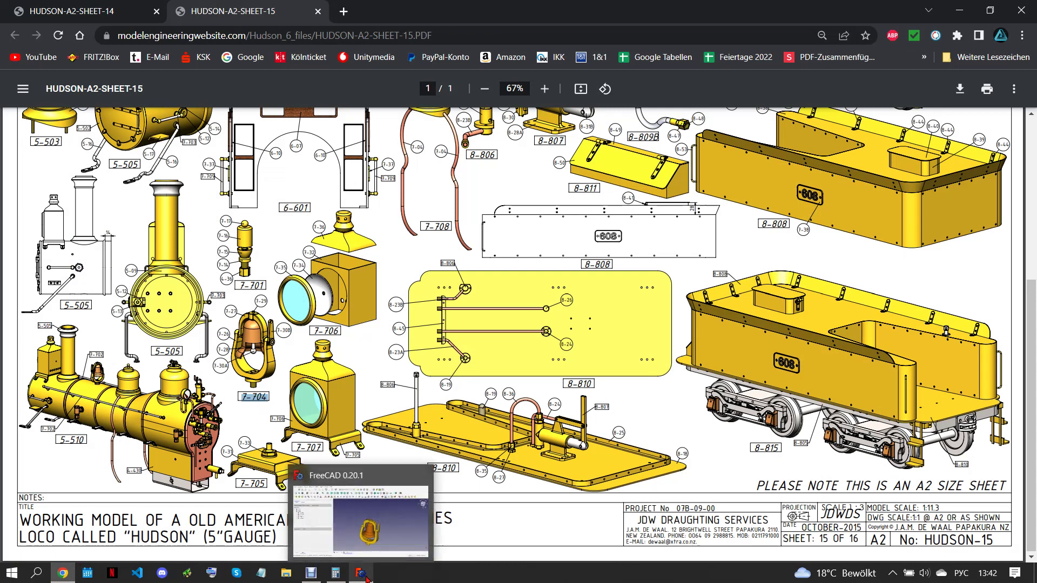
Import part 7-29.FCStd and place it beside the bell
left_click(366, 577)
left_click(20, 106)
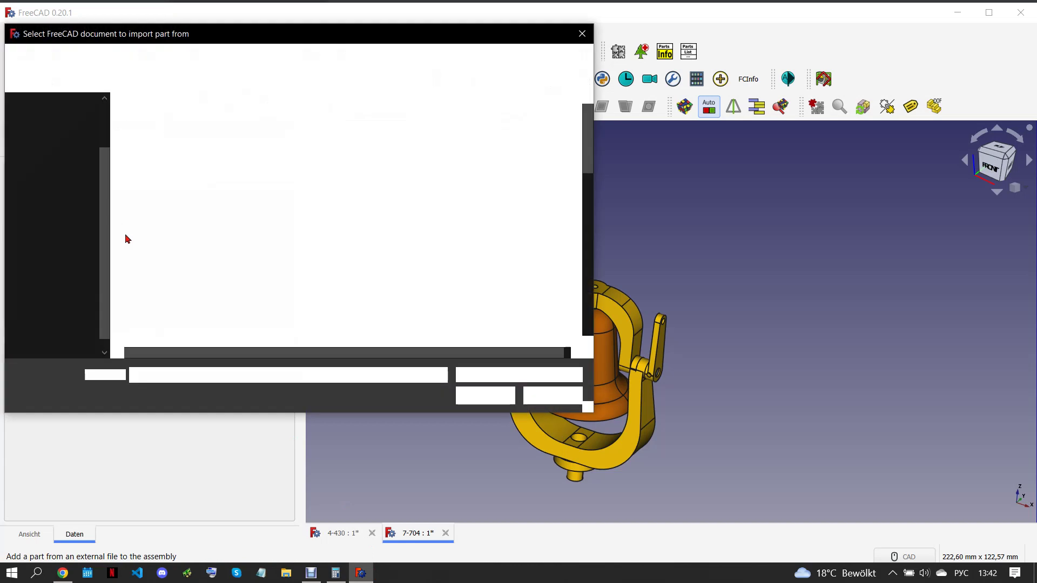
left_click(178, 326)
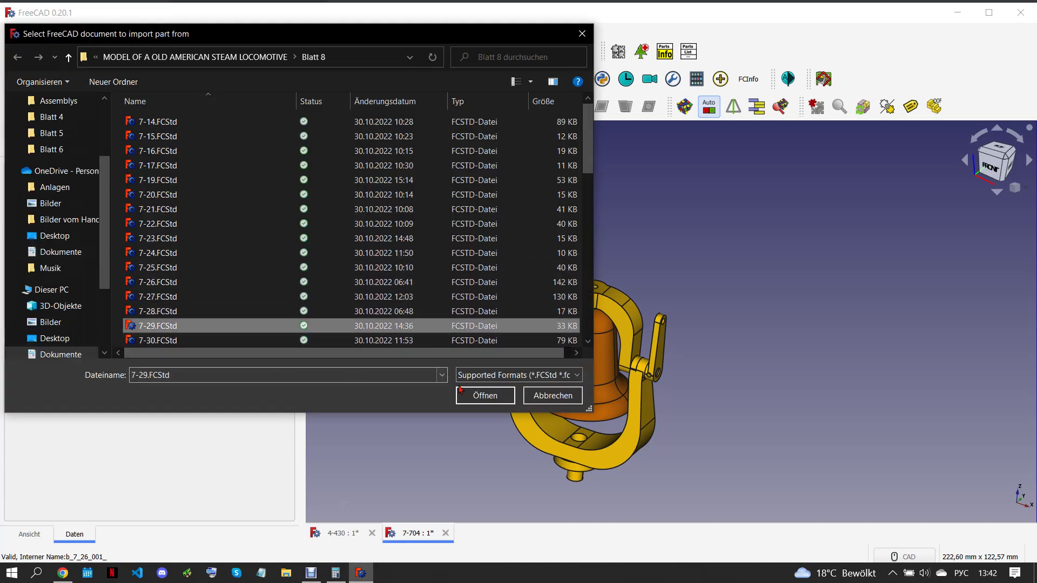
left_click(461, 390)
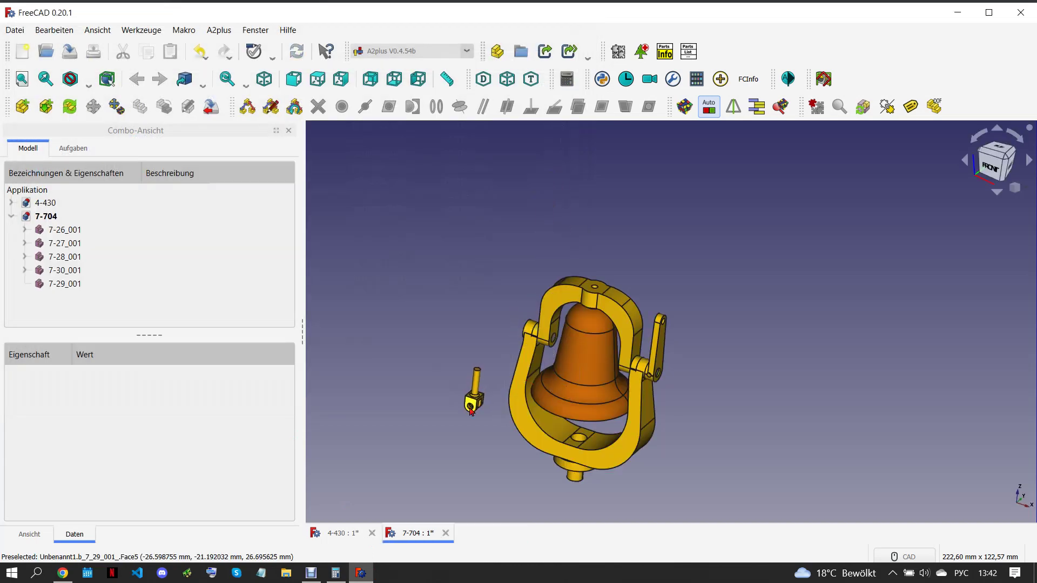
left_click(456, 427)
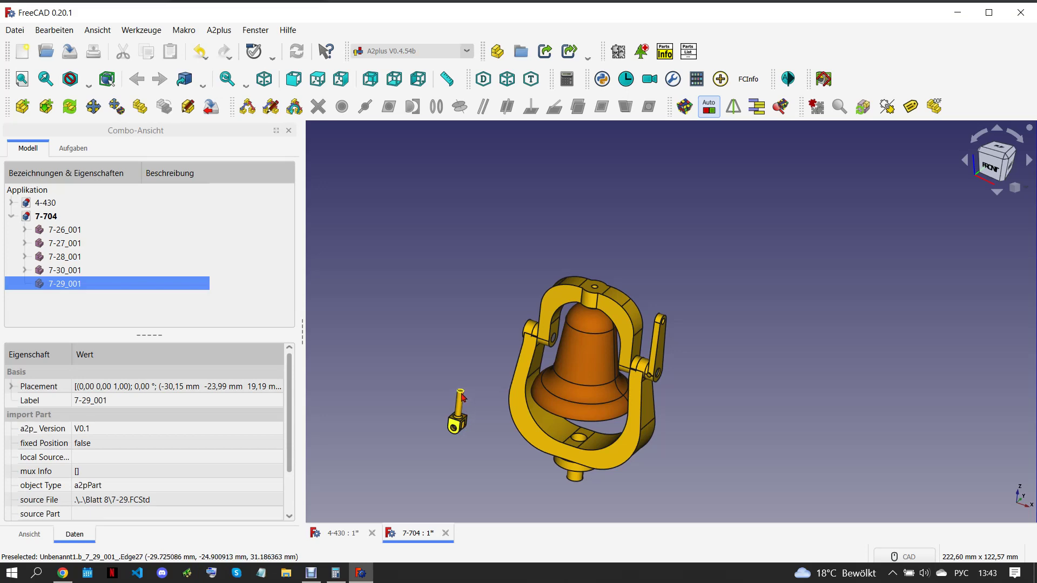
Fix 7-29 into the yoke's top hole with a circularEdge constraint, then view sheet 15
left_click(595, 286, "ctrl")
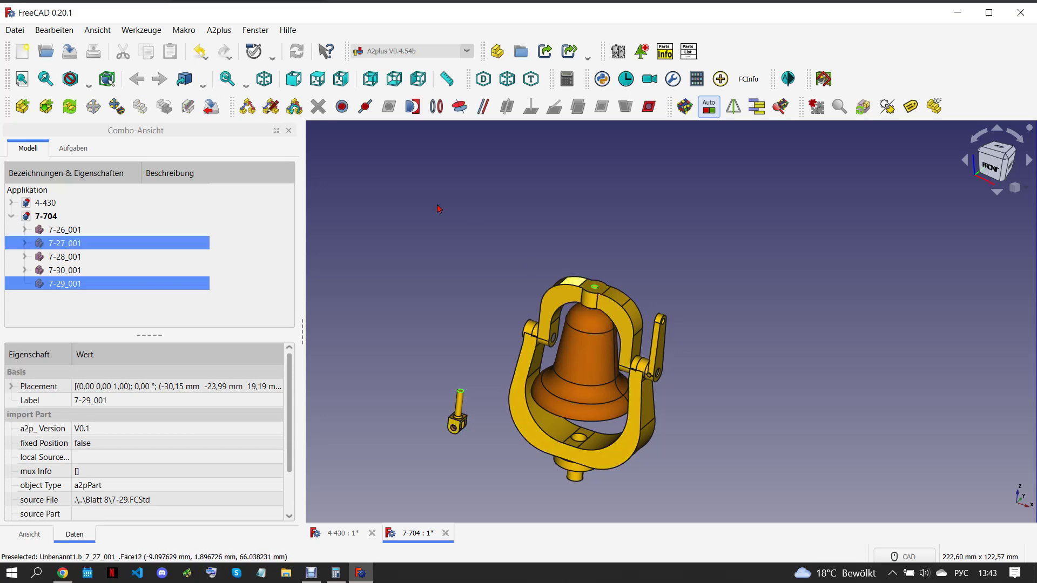
left_click(437, 106)
mouse_move(645, 307)
middle_mouse_down()
mouse_move(697, 271)
mouse_move(716, 213)
mouse_move(639, 335)
middle_mouse_up()
left_click(555, 275)
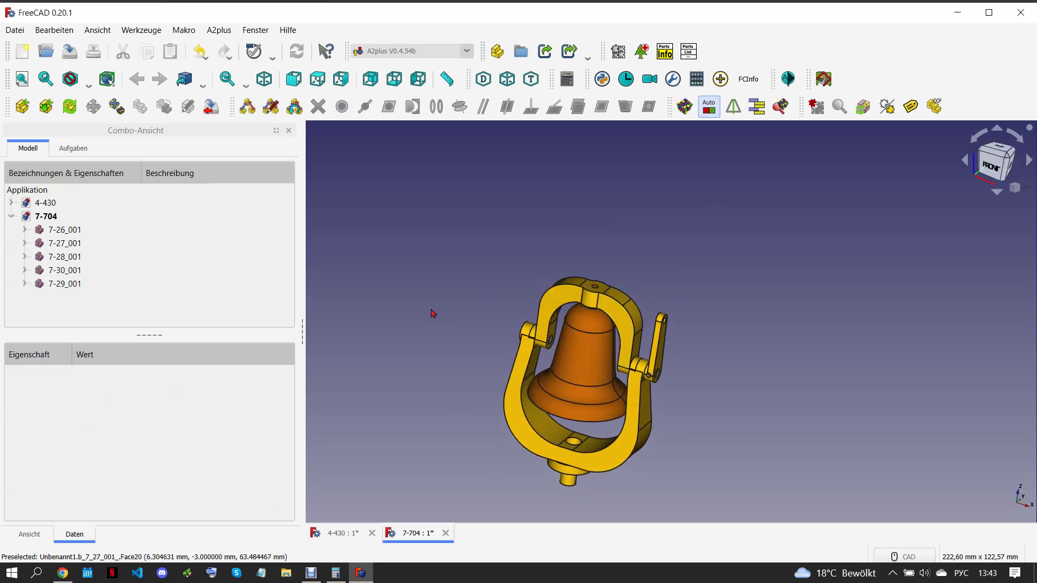
left_click(63, 573)
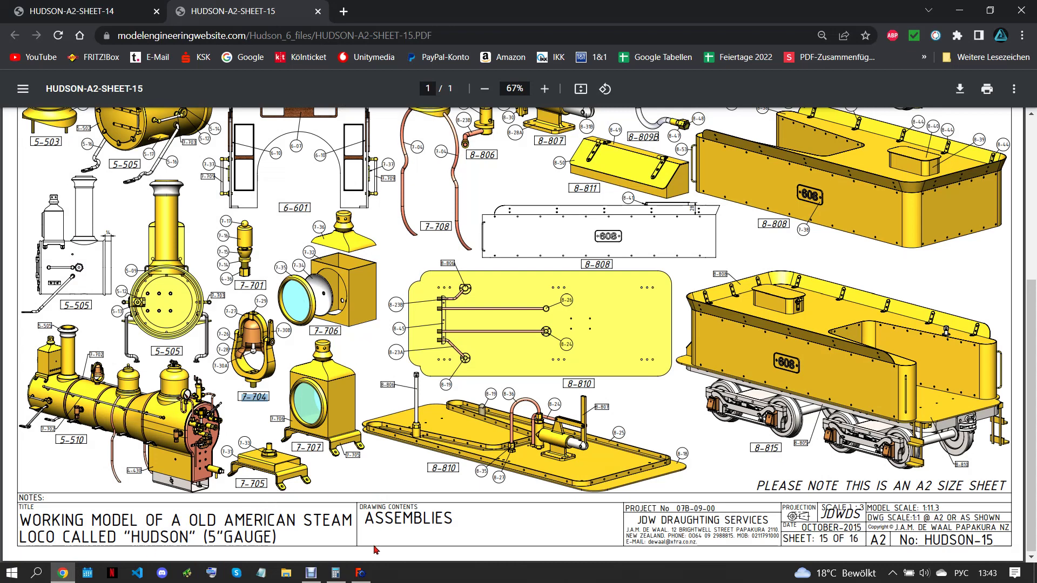
Browse the Blatt 8 part files, cancel the import without choosing one, and check sheet 15
left_click(361, 573)
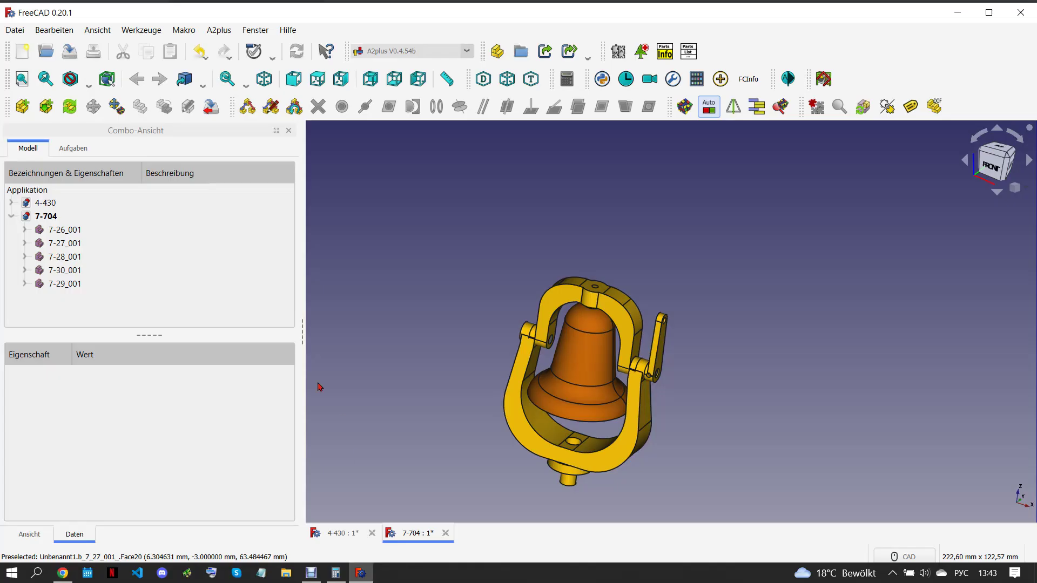
left_click(30, 121)
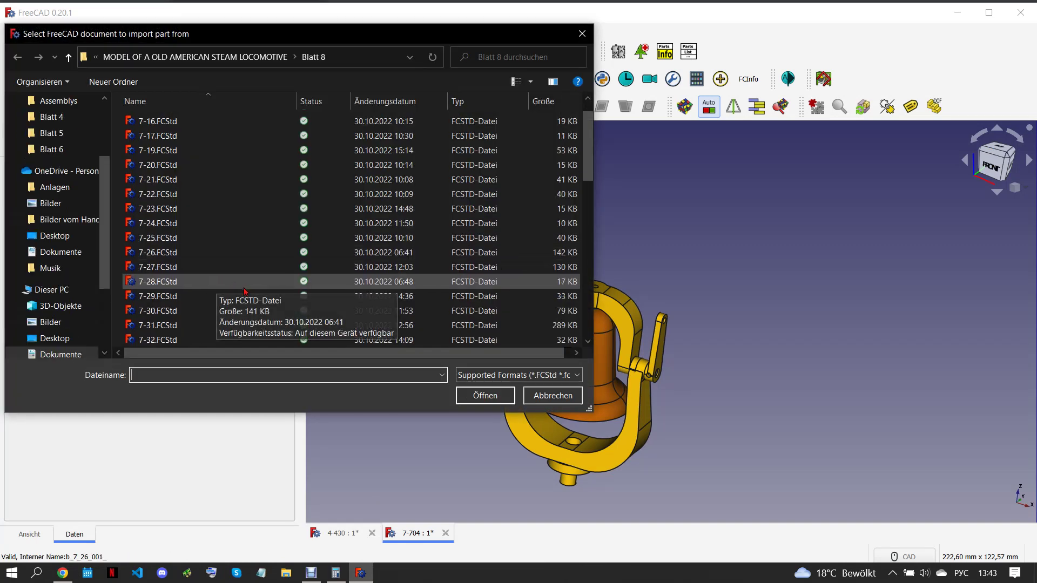
scroll(241, 293, "down", 1)
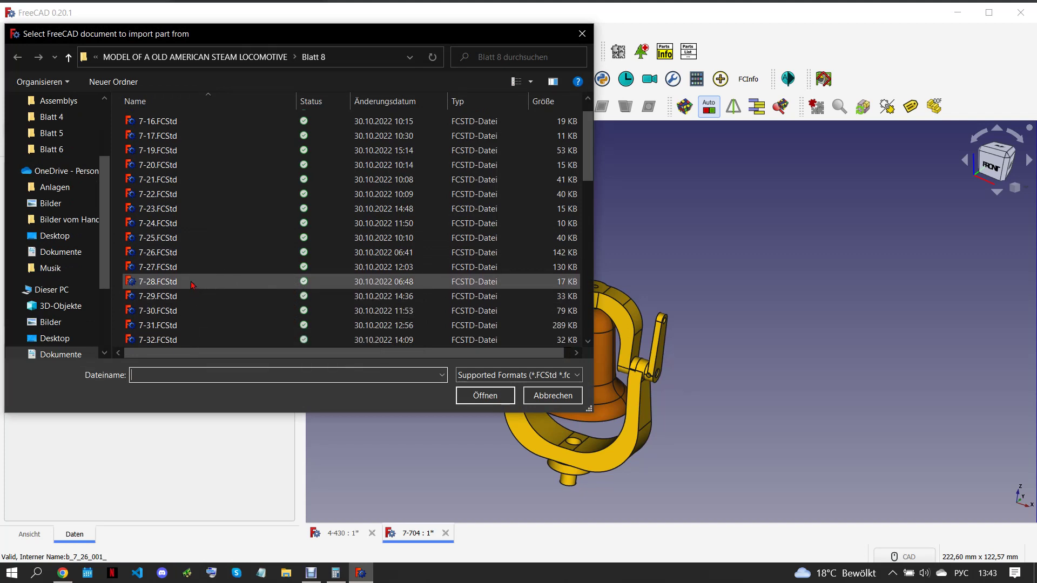
scroll(197, 286, "up", 1)
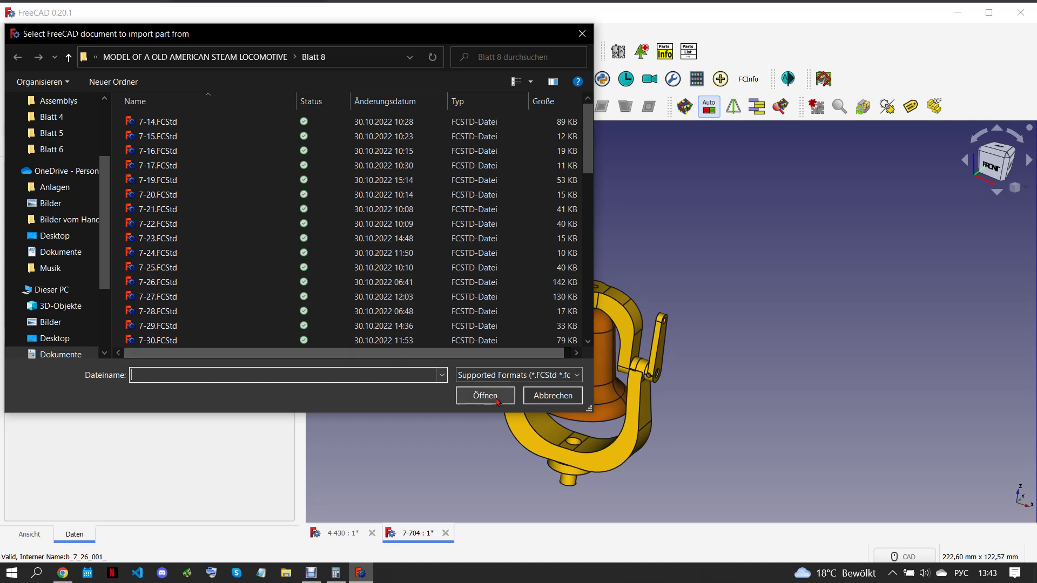
left_click(552, 396)
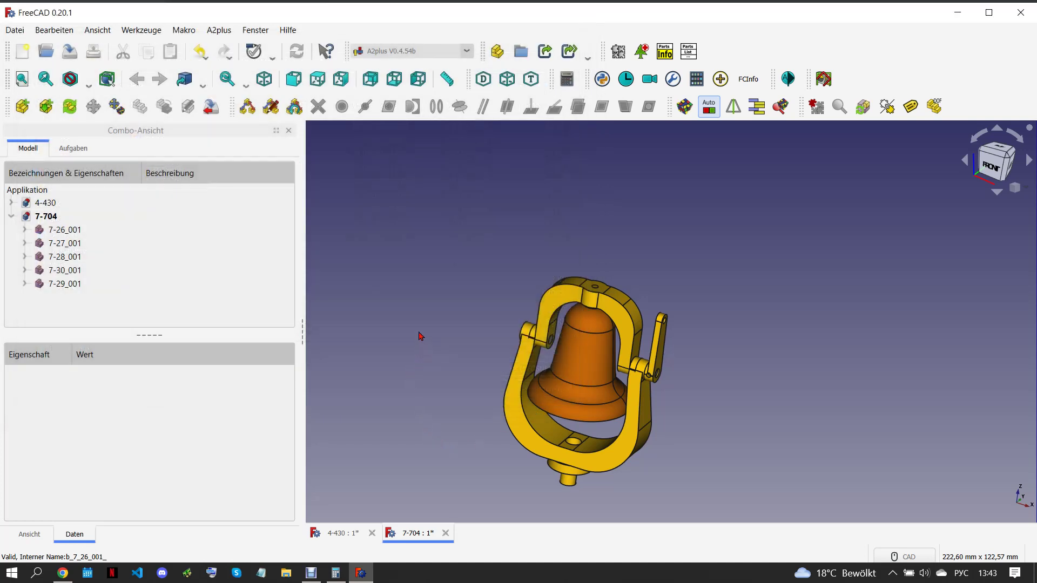
left_click(64, 575)
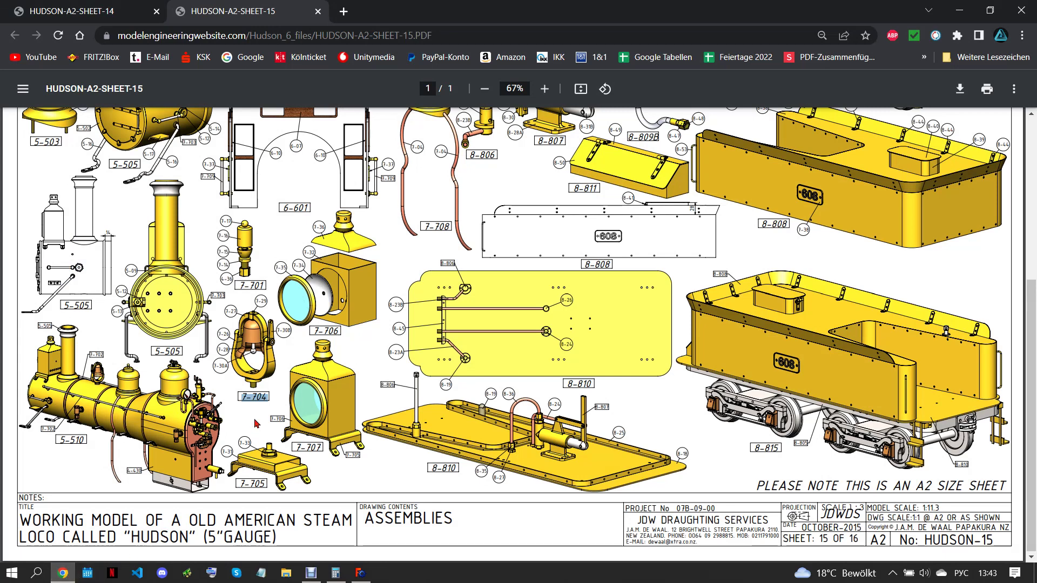
left_click(361, 572)
Save and close the 7-704 bell assembly, consulting reference sheets 15 and 14
left_click(18, 30)
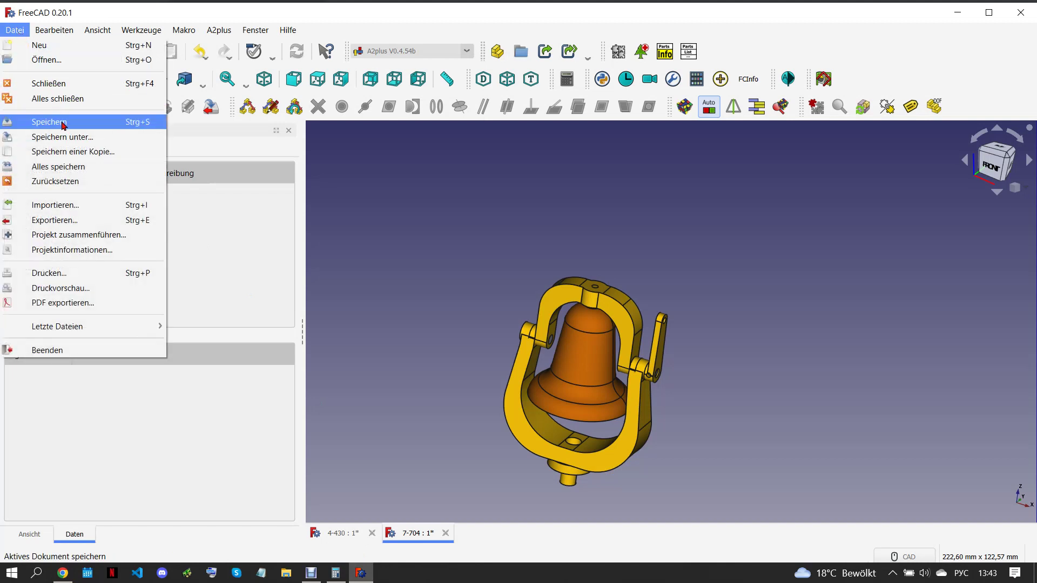
left_click(33, 119)
left_click(441, 534)
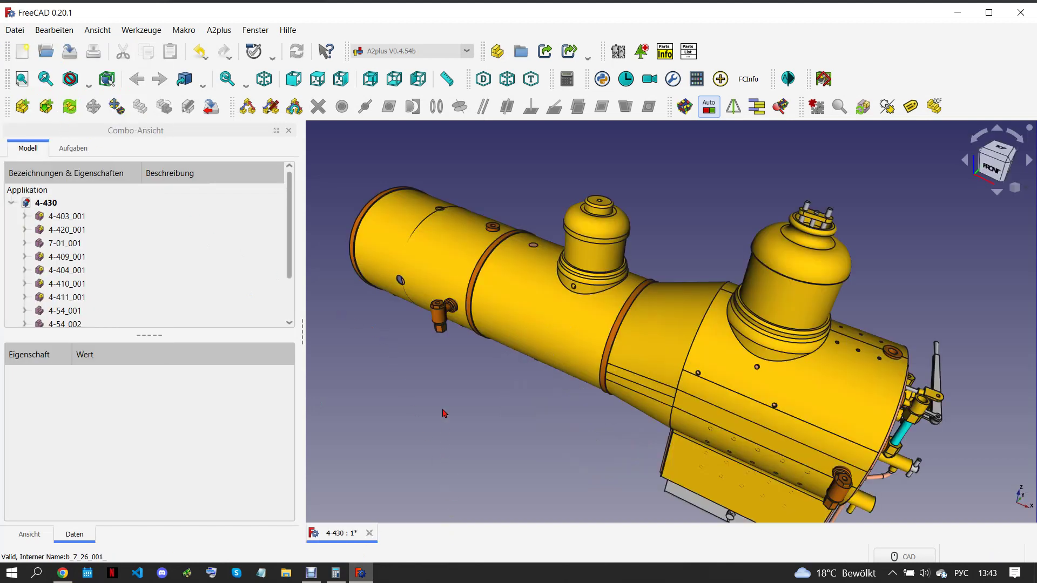
left_click(62, 571)
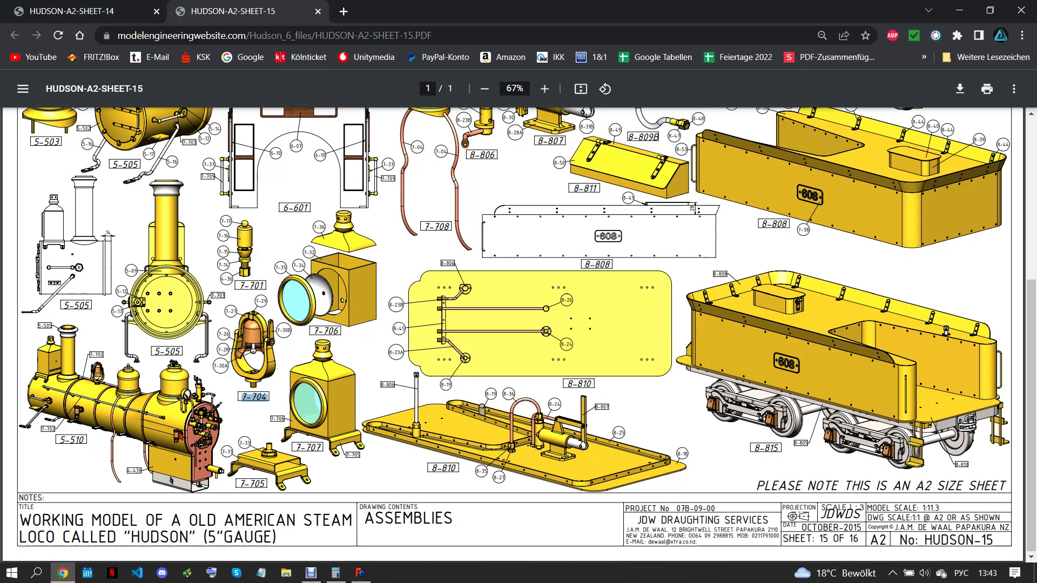
scroll(513, 335, "up", 3)
left_click(102, 12)
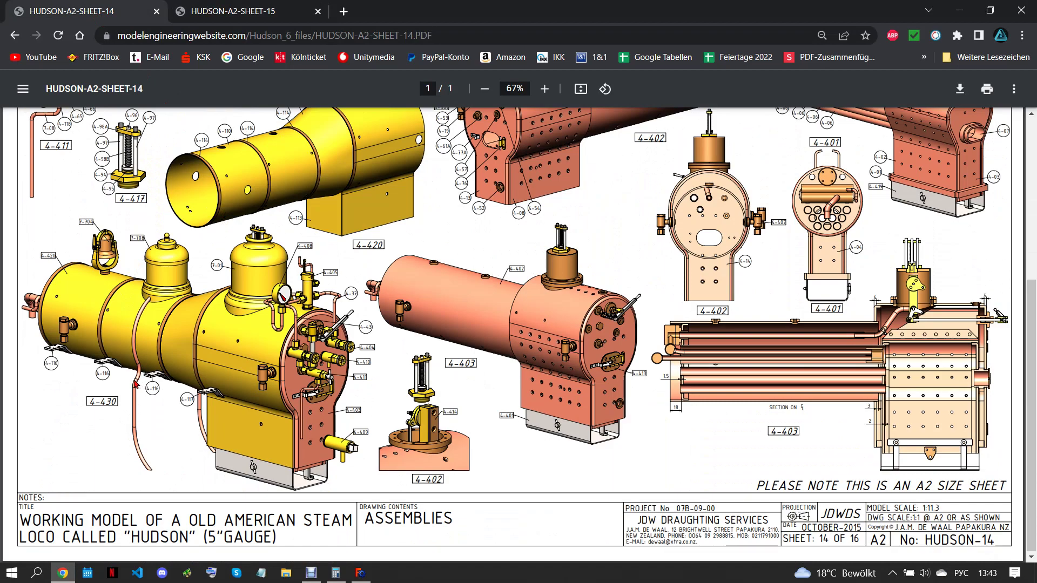
left_click(361, 572)
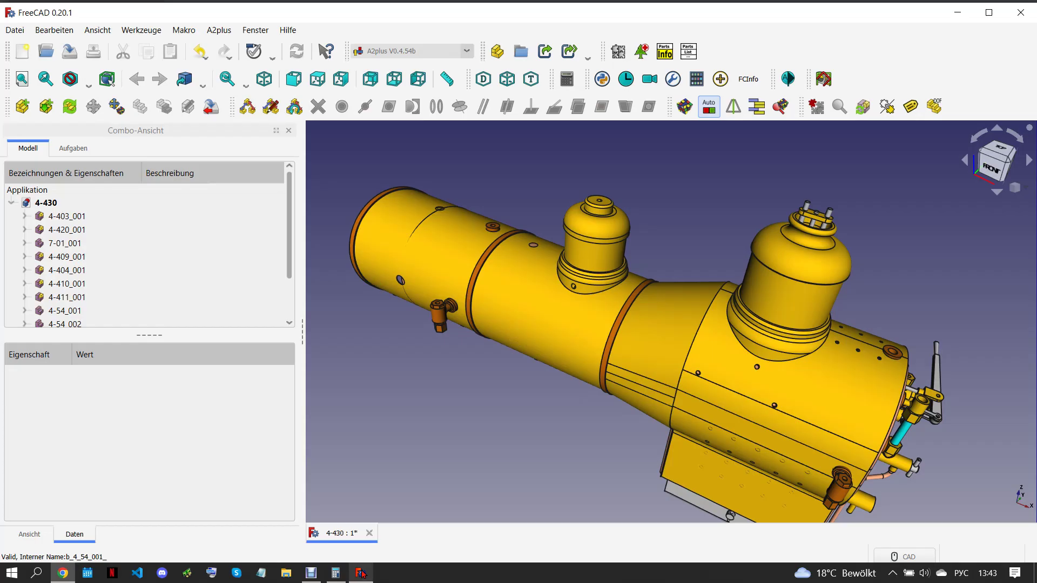
Import 7-704.FCStd from the Assemblys folder into the 4-430 boiler assembly
left_click(22, 107)
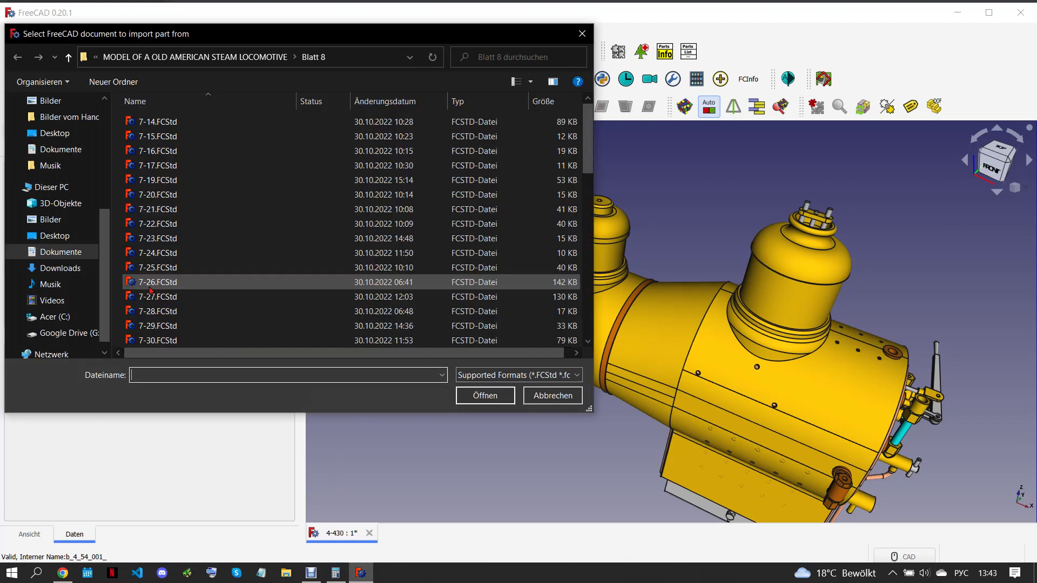
left_click(64, 574)
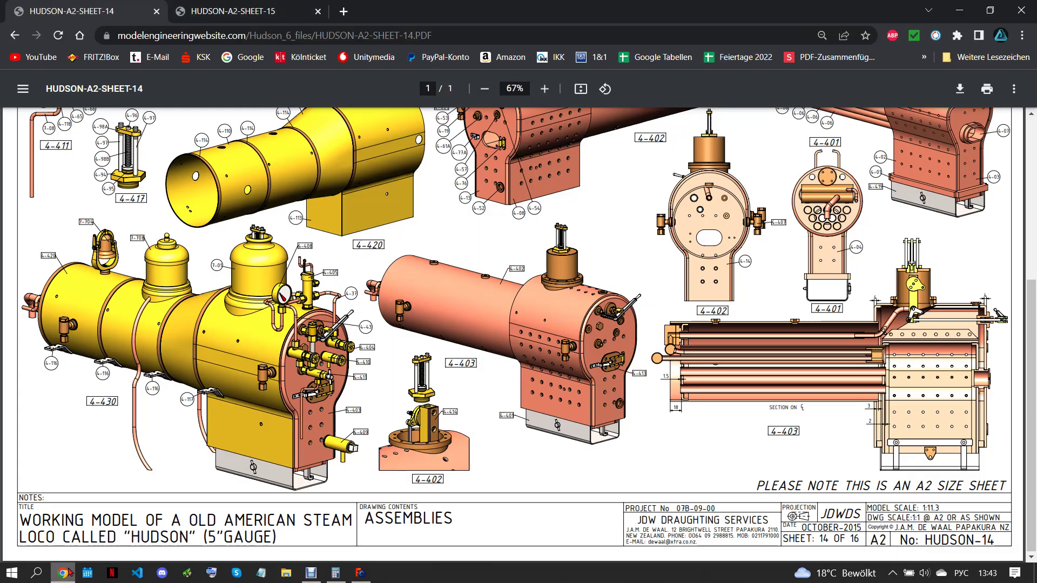
left_click(360, 573)
left_click(68, 57)
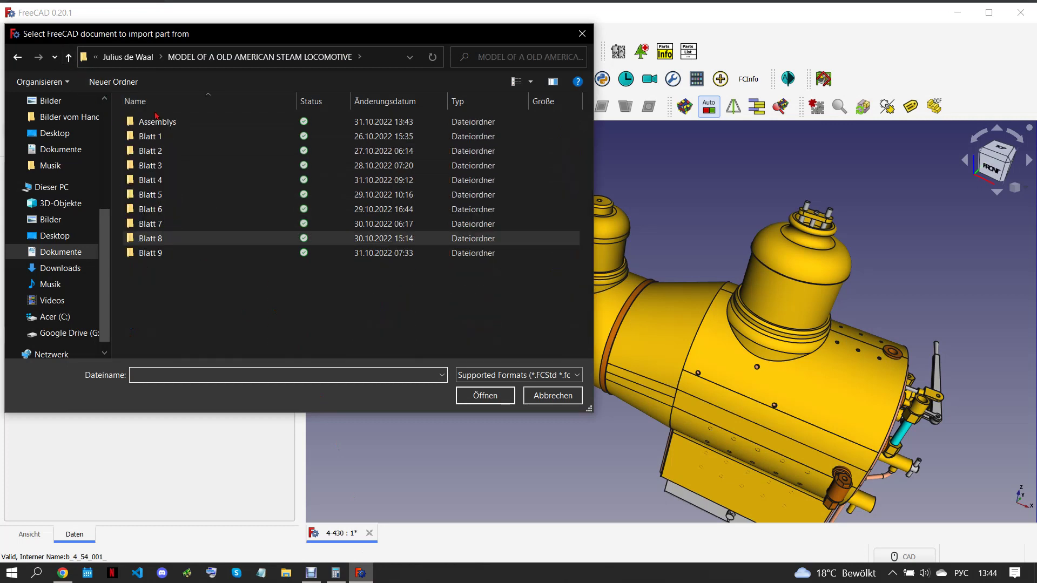
double_click(162, 122)
scroll(226, 241, "down", 8)
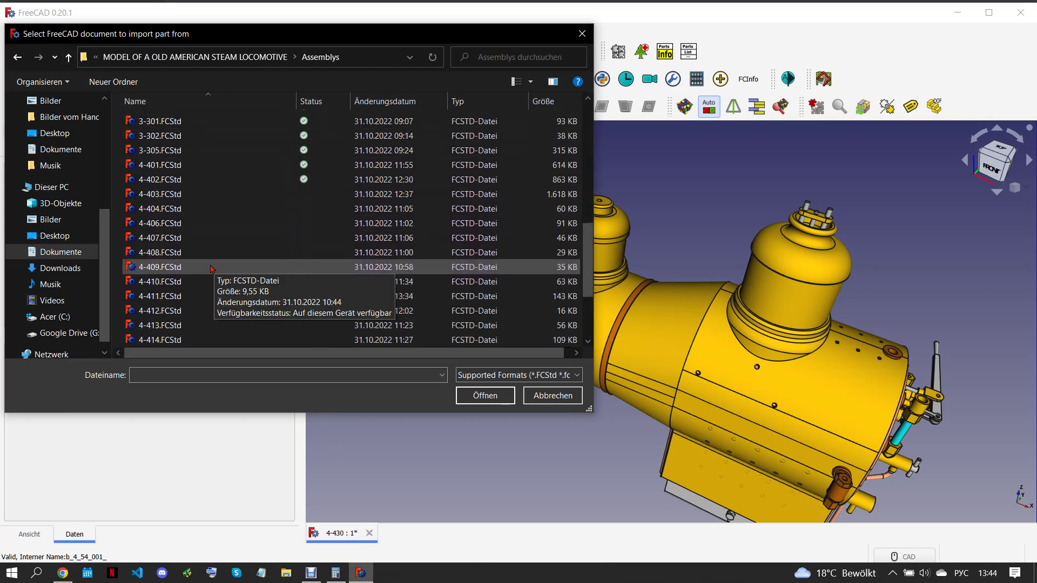
scroll(225, 254, "down", 6)
left_click(168, 341)
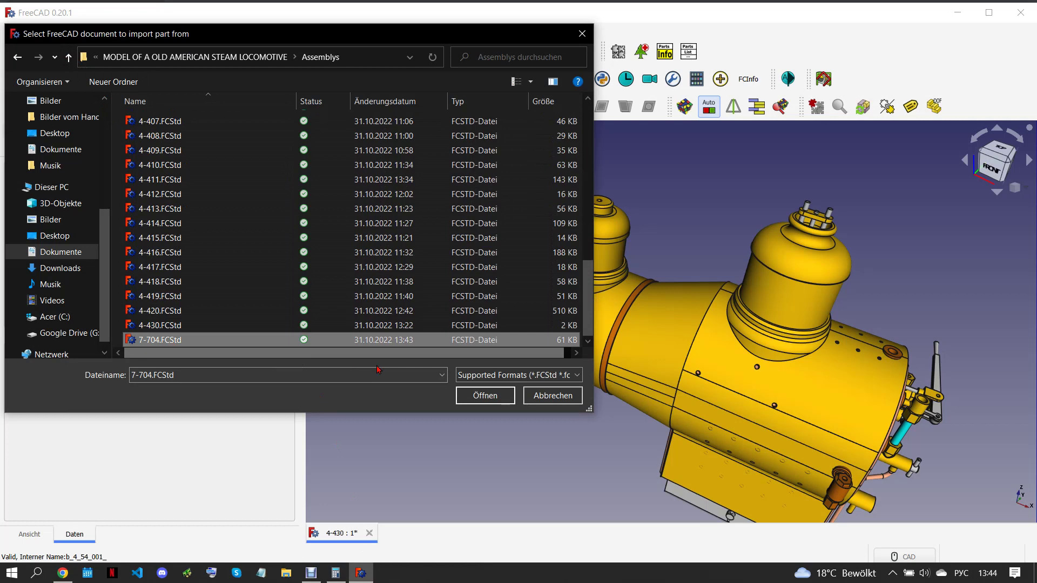
left_click(474, 396)
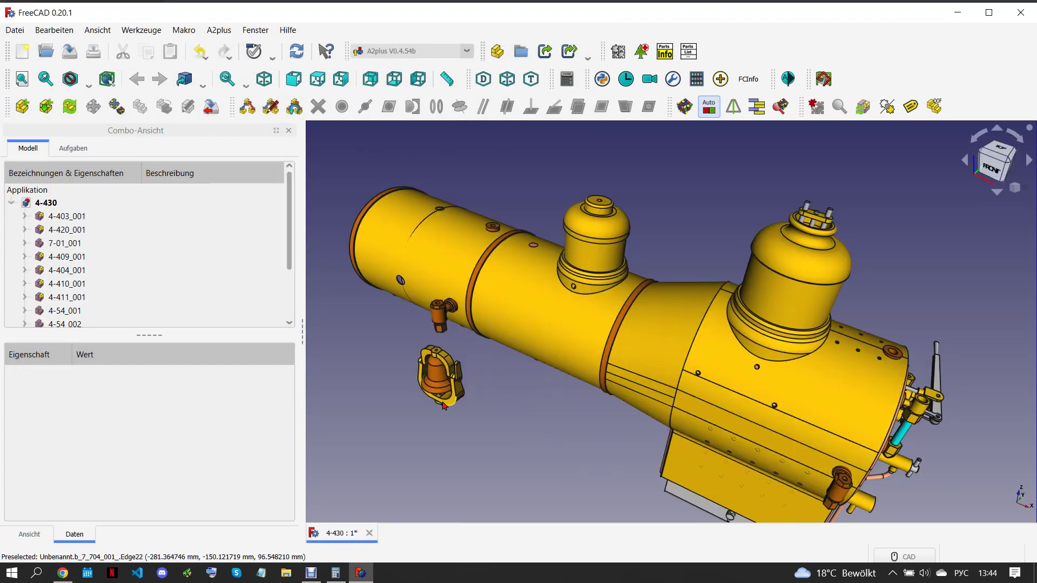
Place the imported bell beside the boiler and undo its 42° rotation
left_click(441, 397)
left_click(93, 106)
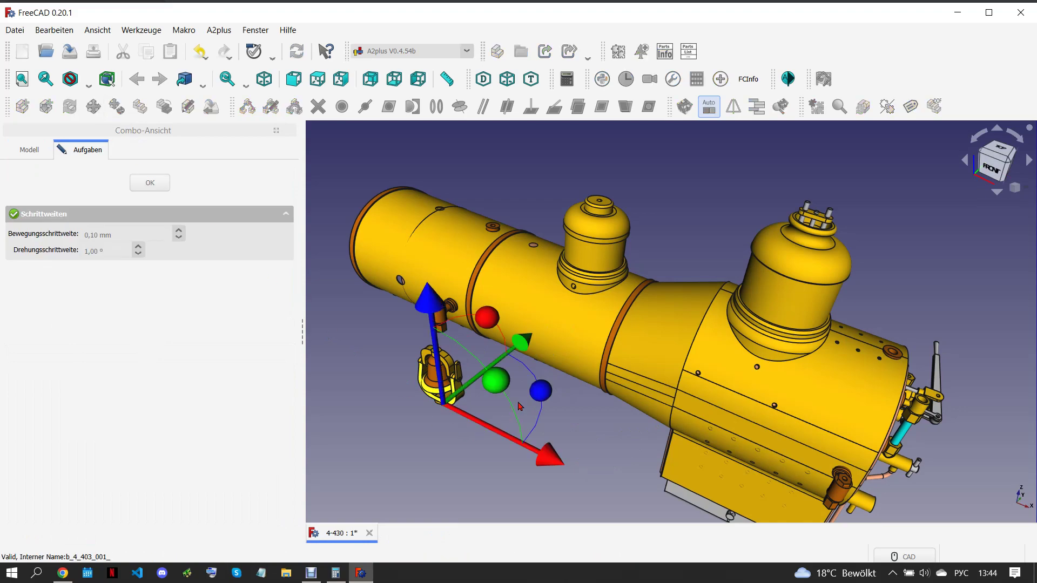
left_click(64, 574)
left_click(360, 573)
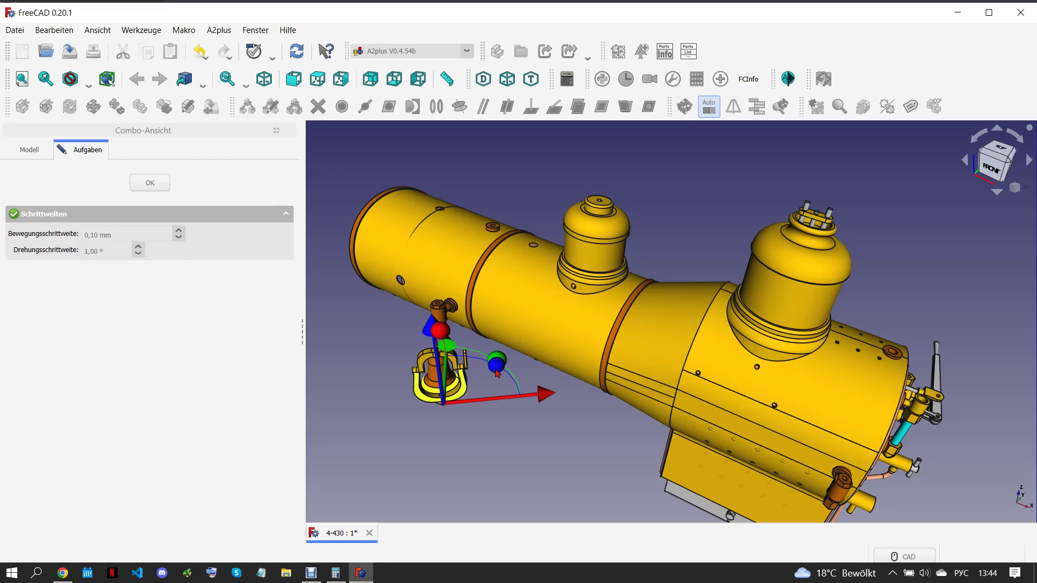
left_click(150, 182)
left_click(207, 57)
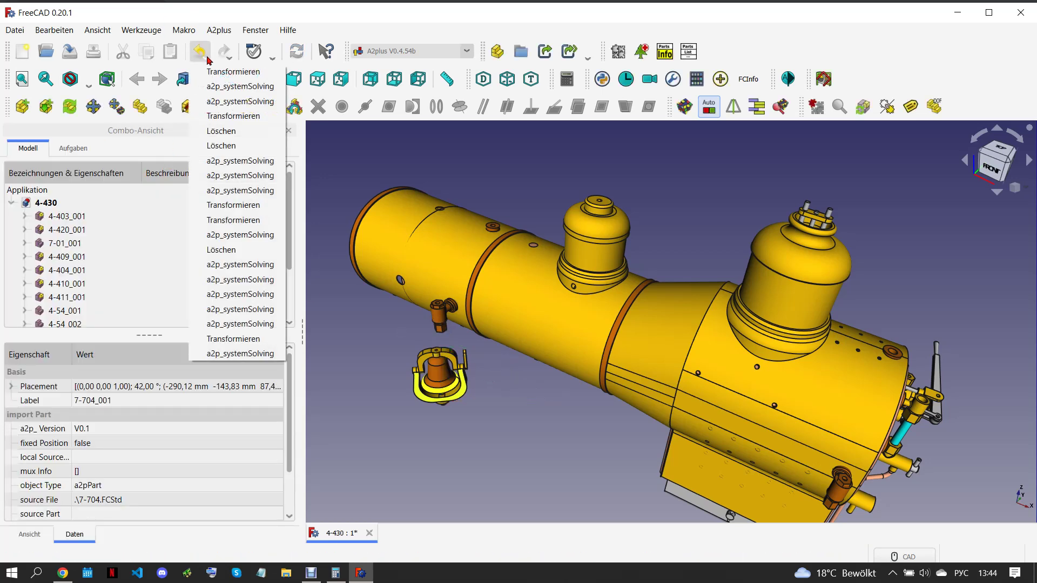
key("ctrl+z")
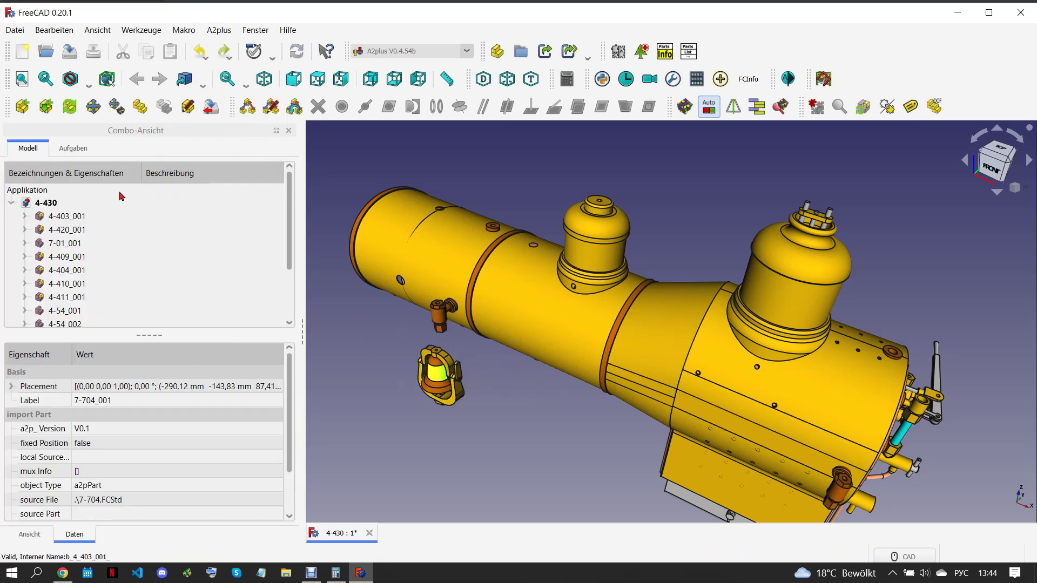
Turn the bell a quarter turn and constrain it onto the boiler barrel's mounting hole
left_click(93, 107)
left_click(108, 246)
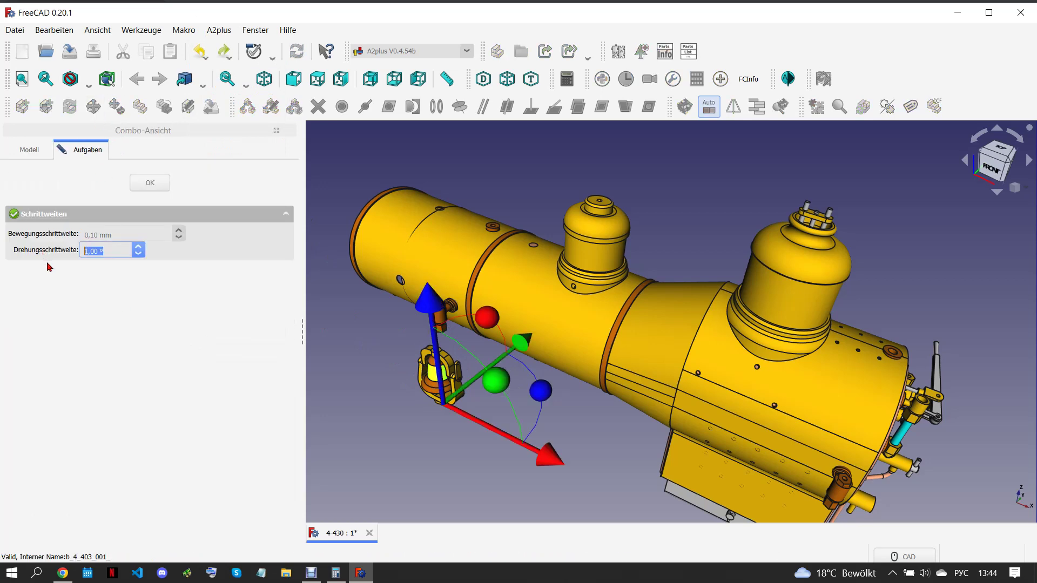
left_click_drag(549, 395, 445, 475)
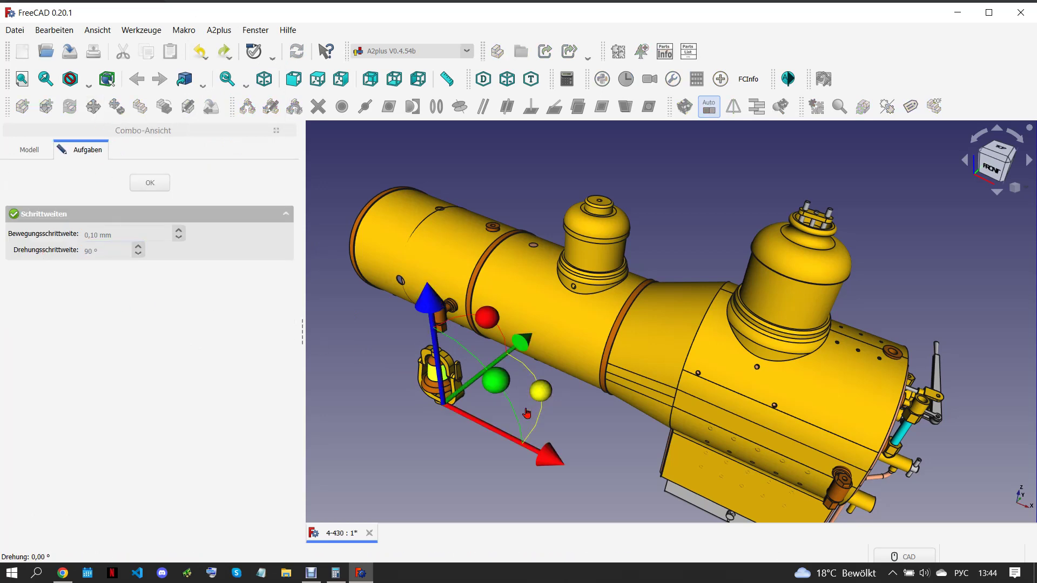
left_click(159, 190)
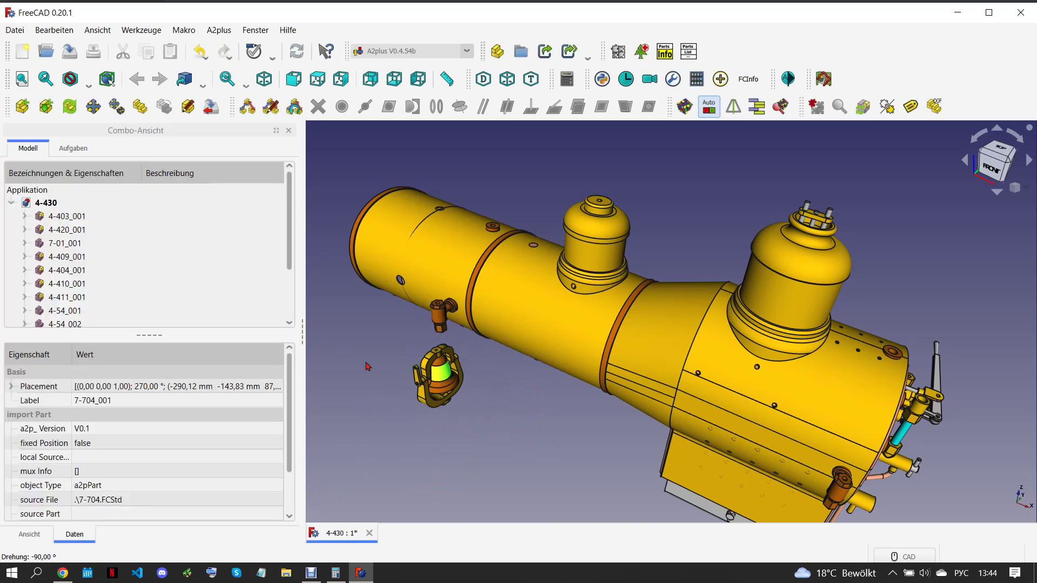
middle_click_drag(512, 378, 531, 283)
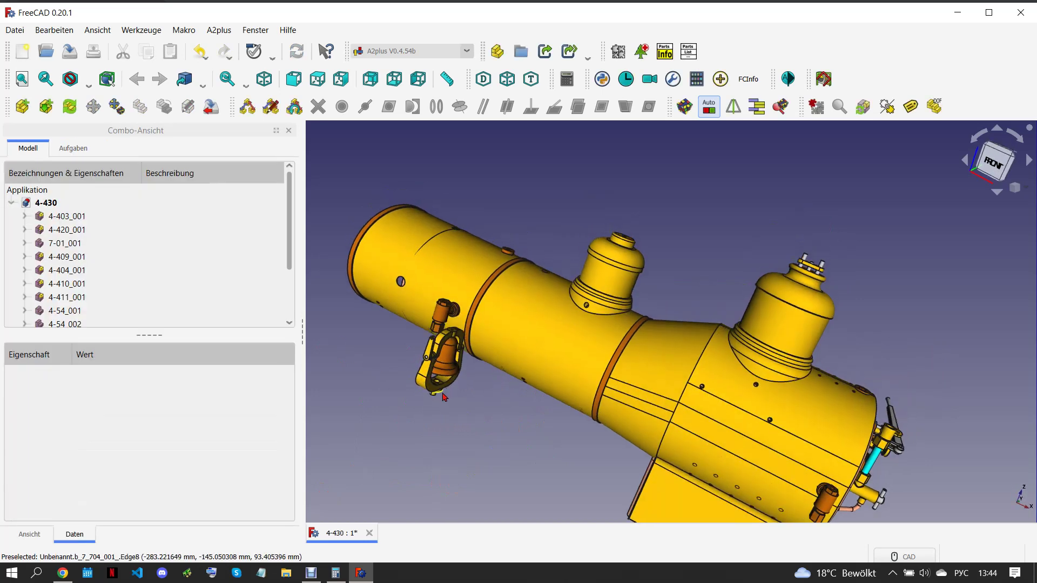
left_click(513, 249)
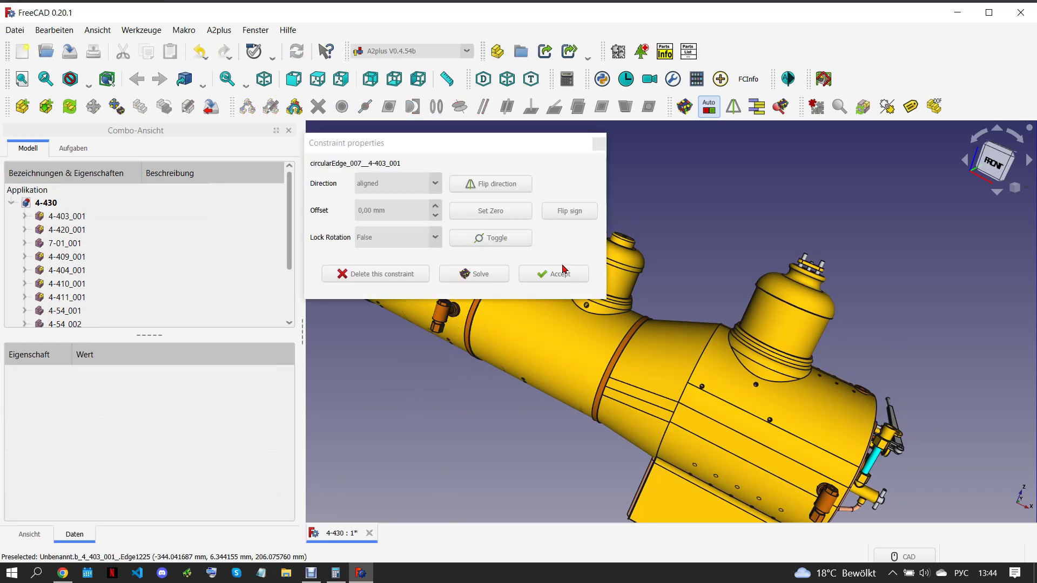
left_click(561, 272)
Orbit and zoom around the boiler to inspect the mounted bell
middle_click_drag(458, 377, 528, 357)
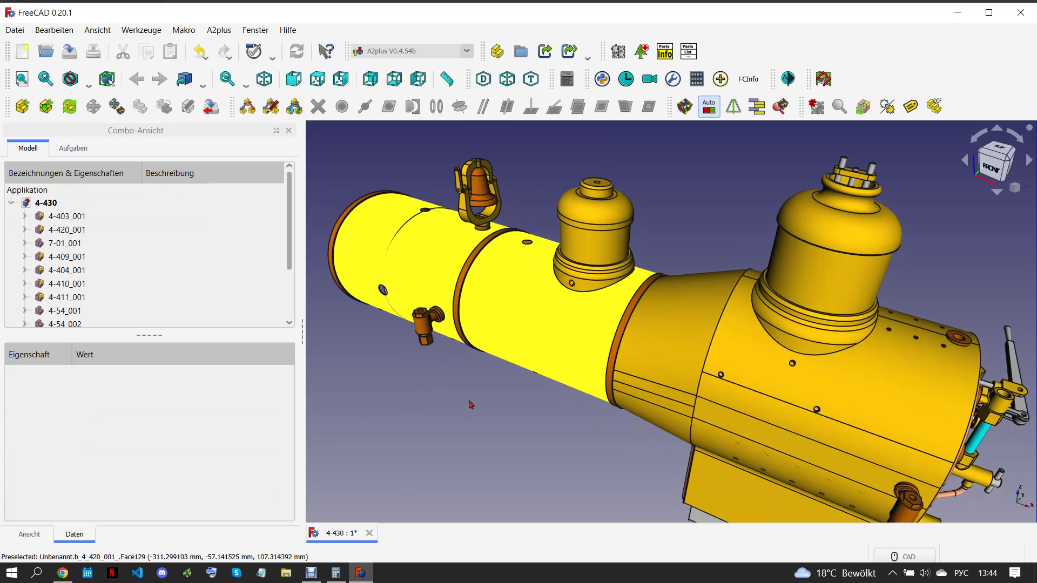
scroll(545, 239, "up", 2)
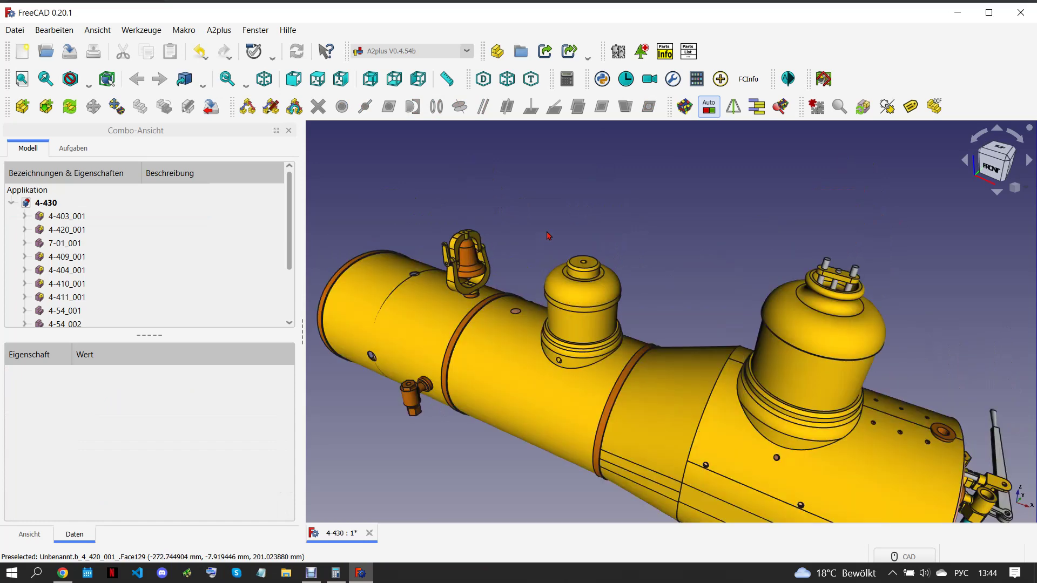
scroll(601, 244, "down", 2)
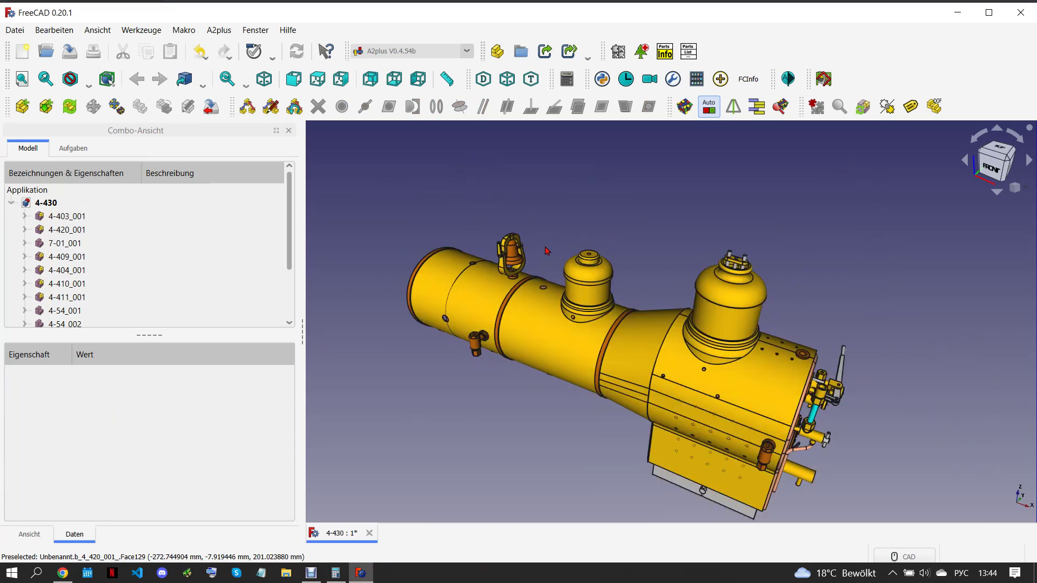
mouse_move(538, 319)
middle_mouse_down()
mouse_move(829, 347)
mouse_move(633, 333)
mouse_move(674, 343)
mouse_move(626, 356)
middle_mouse_up()
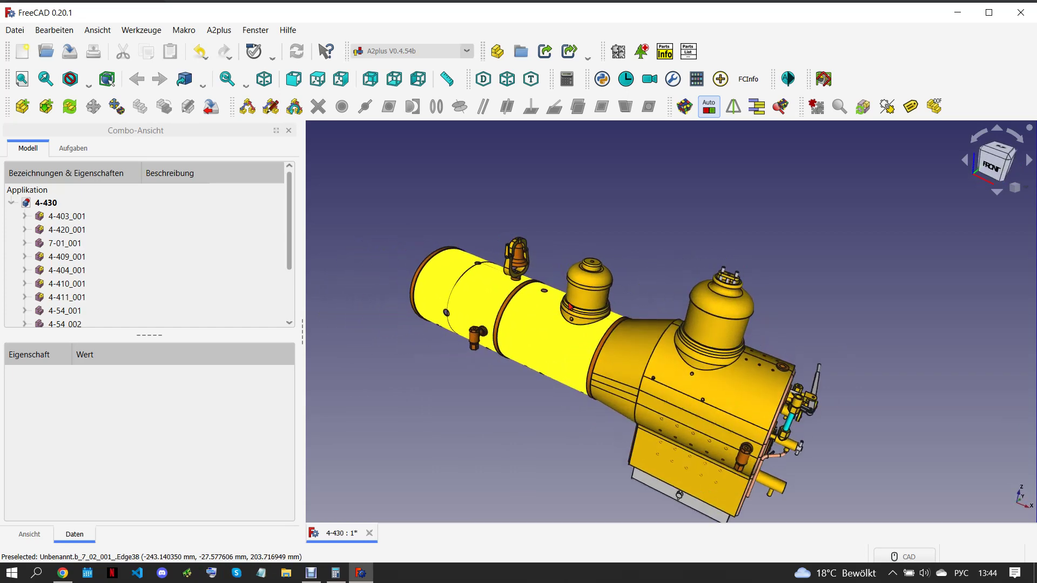
scroll(625, 356, "up", 2)
scroll(513, 297, "up", 2)
scroll(399, 241, "up", 2)
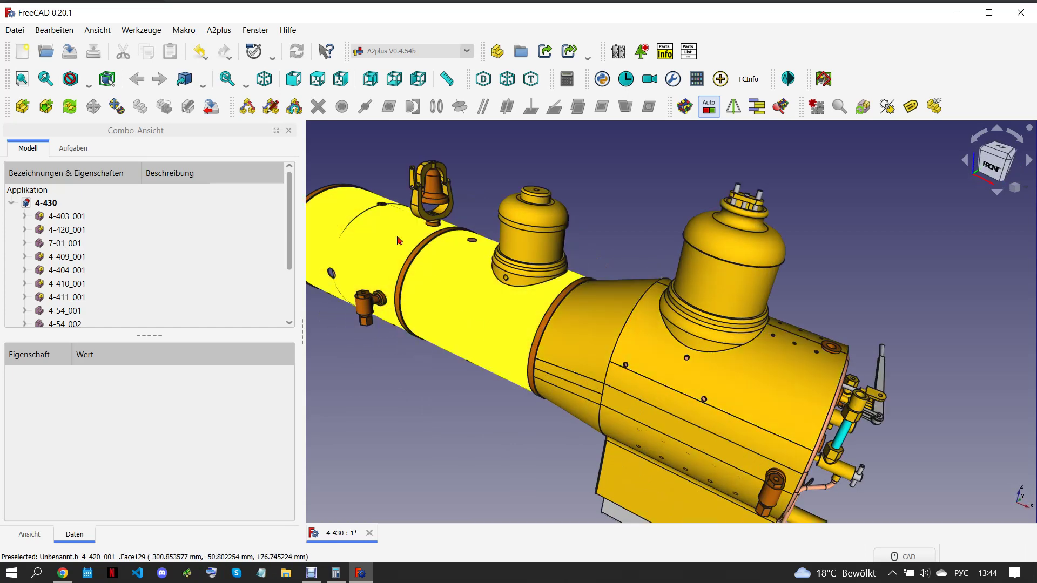
middle_click_drag(400, 240, 500, 308)
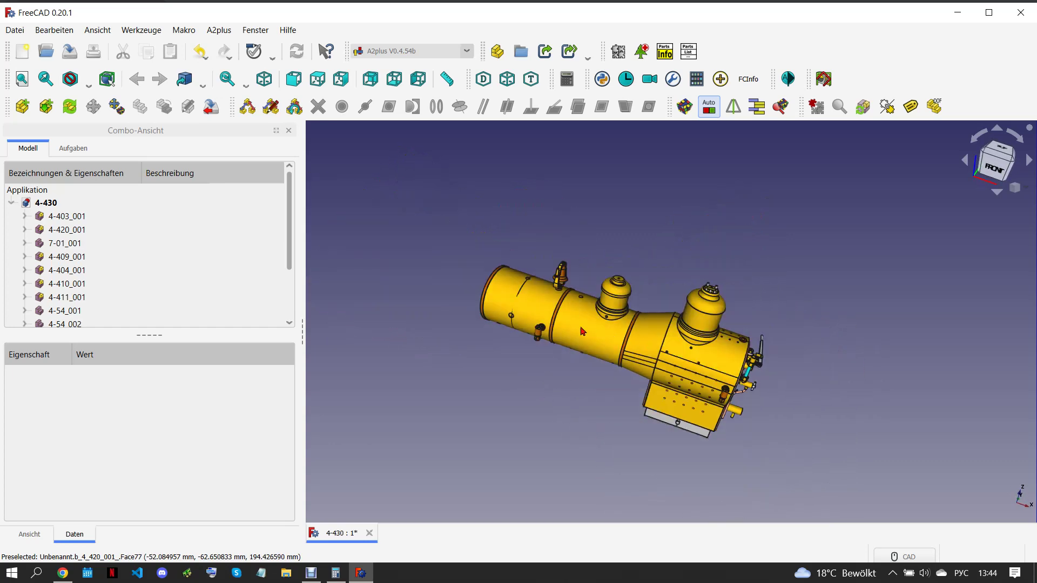
scroll(500, 309, "down", 3)
middle_click_drag(544, 326, 782, 465)
scroll(789, 459, "up", 3)
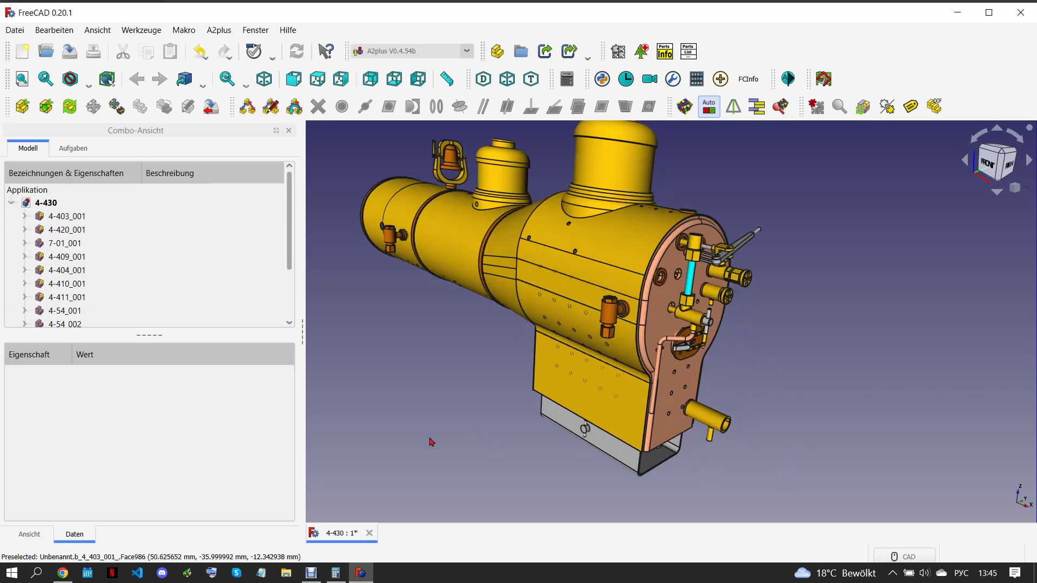
Bring up the HUDSON-A2-SHEET-15 drawing in Chrome, then return to FreeCAD
left_click(62, 572)
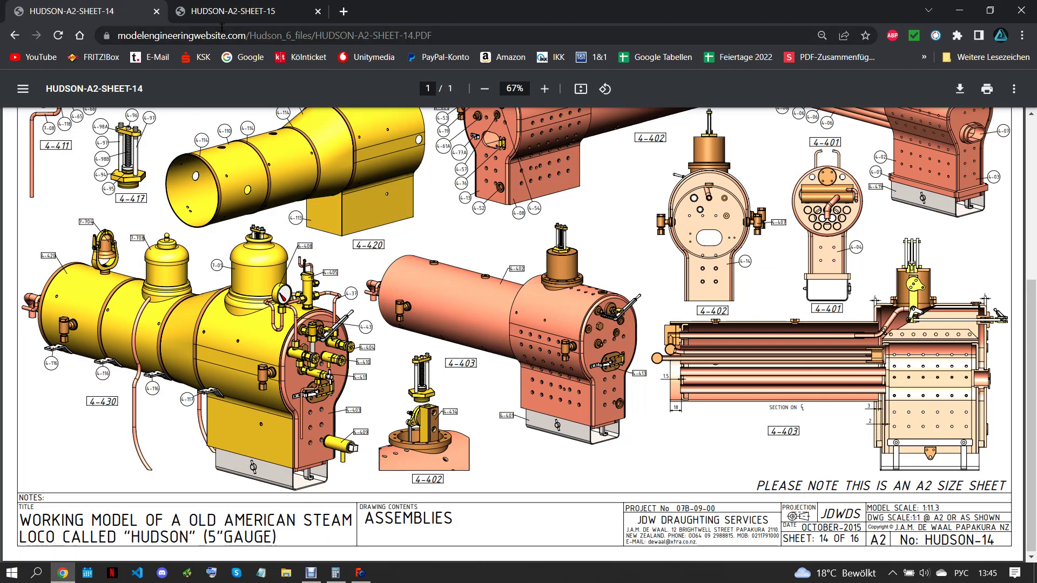
left_click(264, 18)
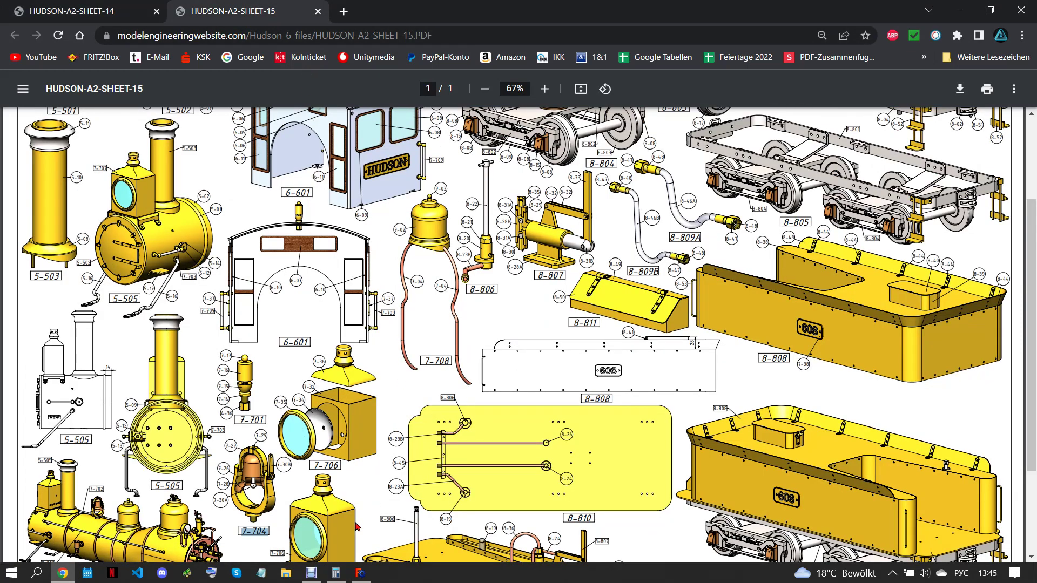
left_click(361, 572)
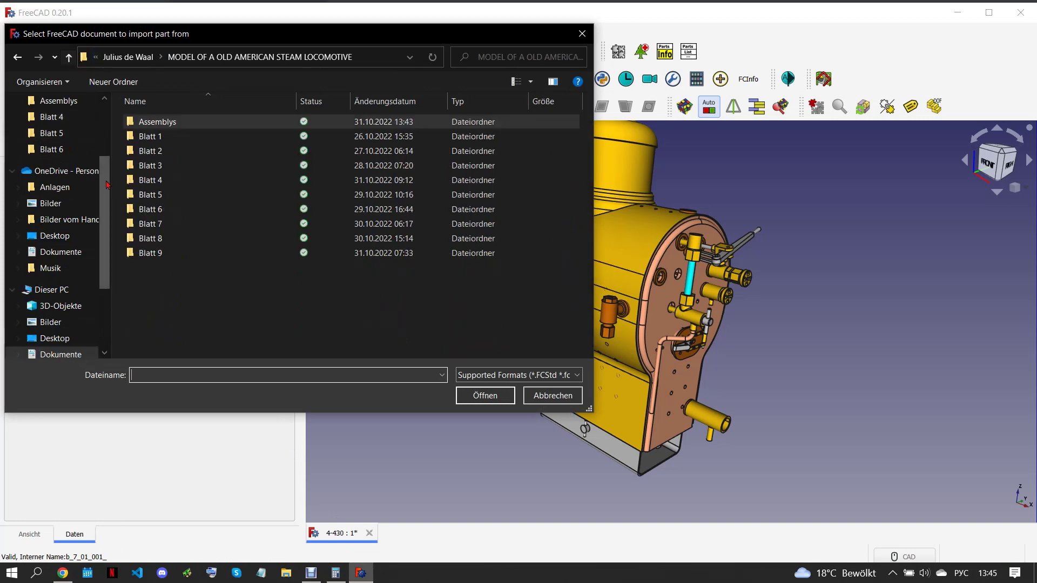
Import 7-04.FCStd from the Blatt 7 folder and drop the pipe beside the boiler
double_click(163, 205)
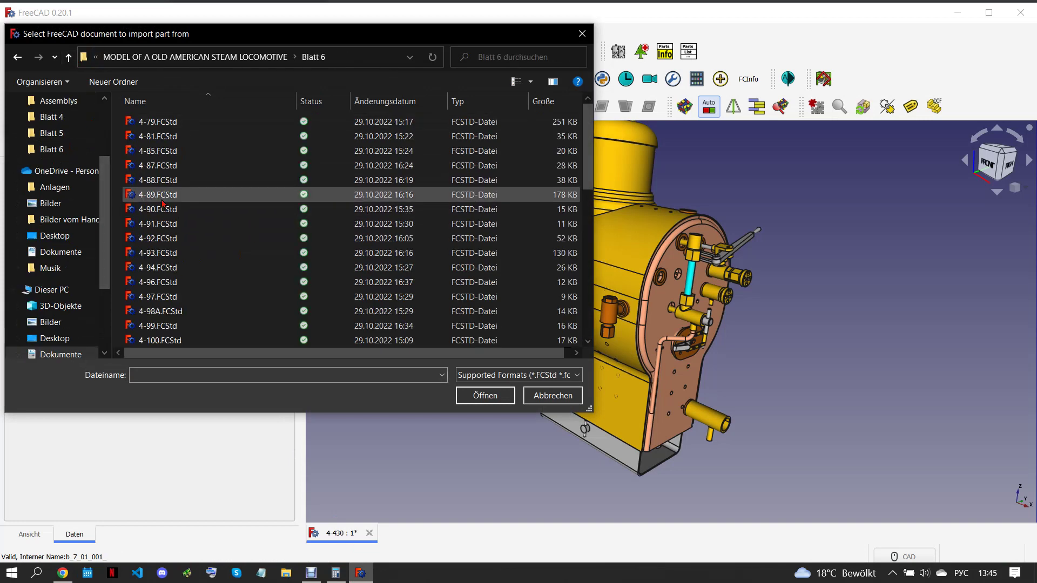
scroll(173, 232, "down", 9)
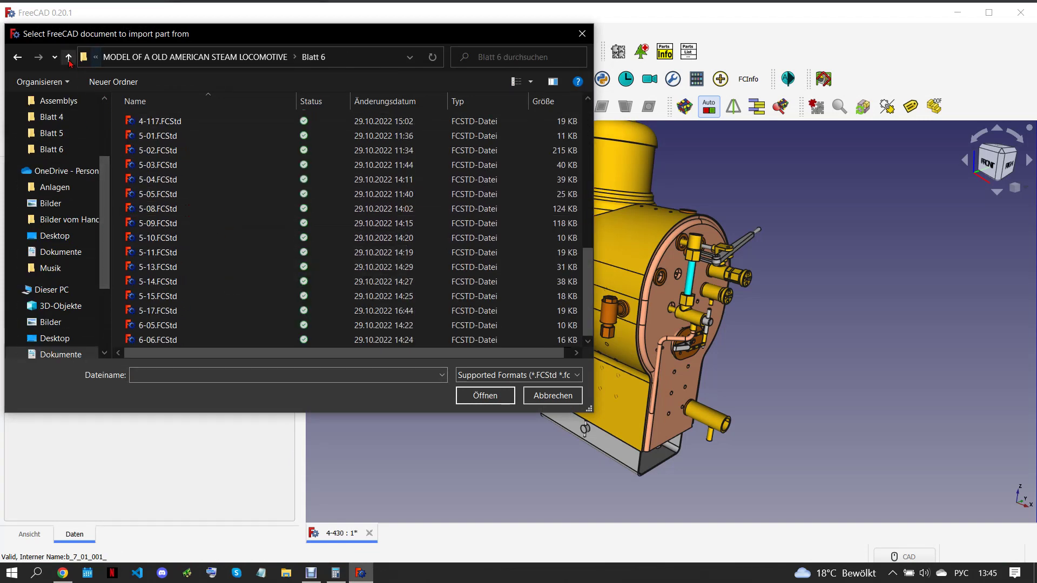
left_click(68, 58)
double_click(184, 227)
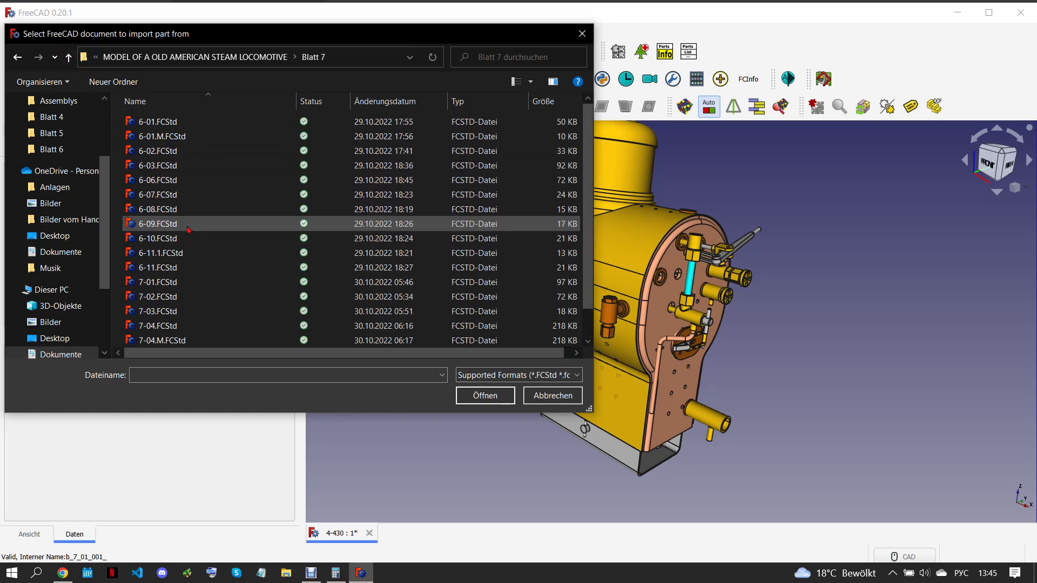
scroll(178, 292, "down", 1)
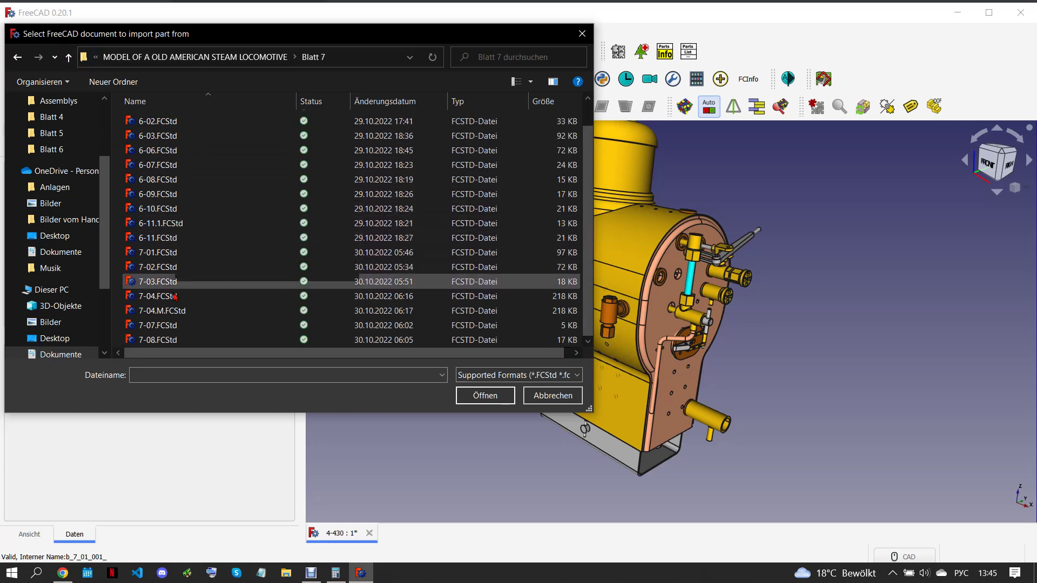
left_click(177, 295)
left_click(487, 396)
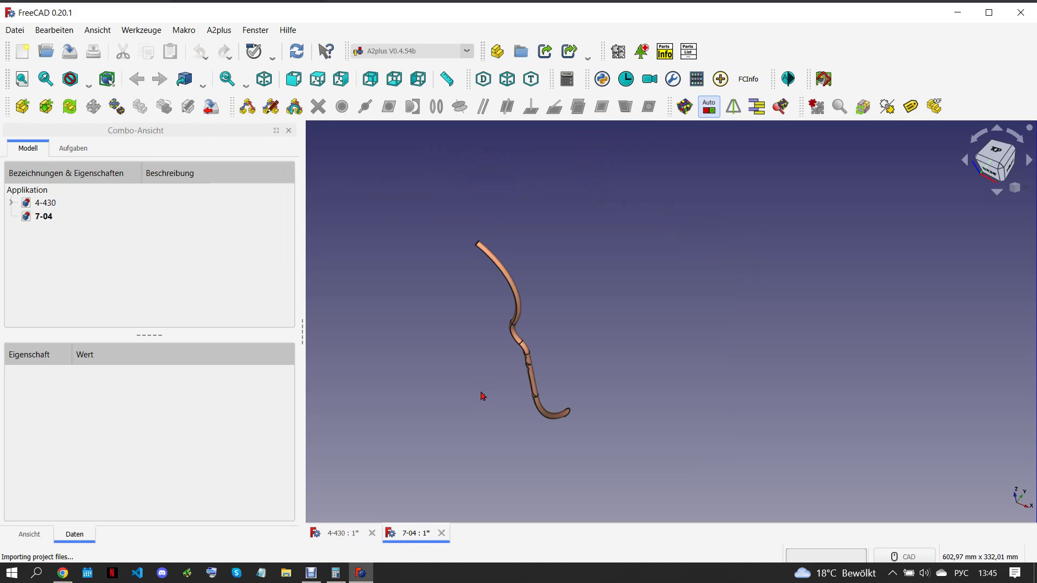
left_click(459, 426)
left_click(63, 574)
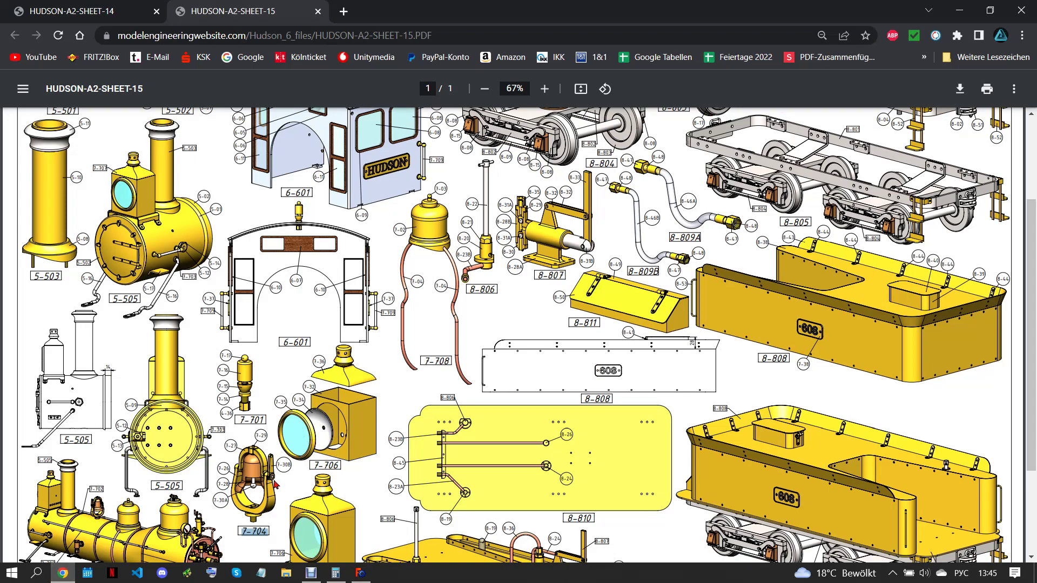
scroll(276, 485, "down", 3)
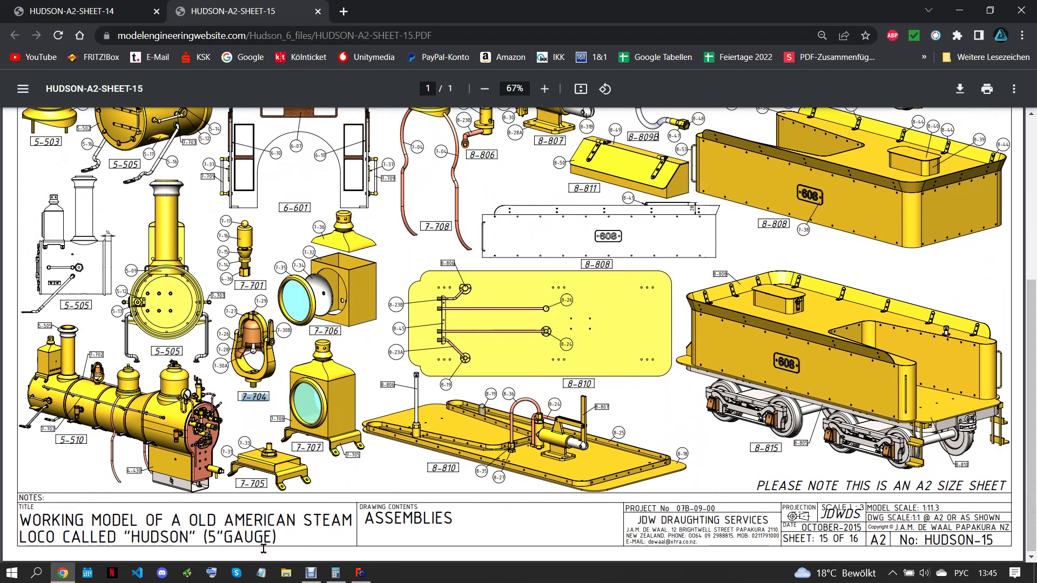
left_click(361, 574)
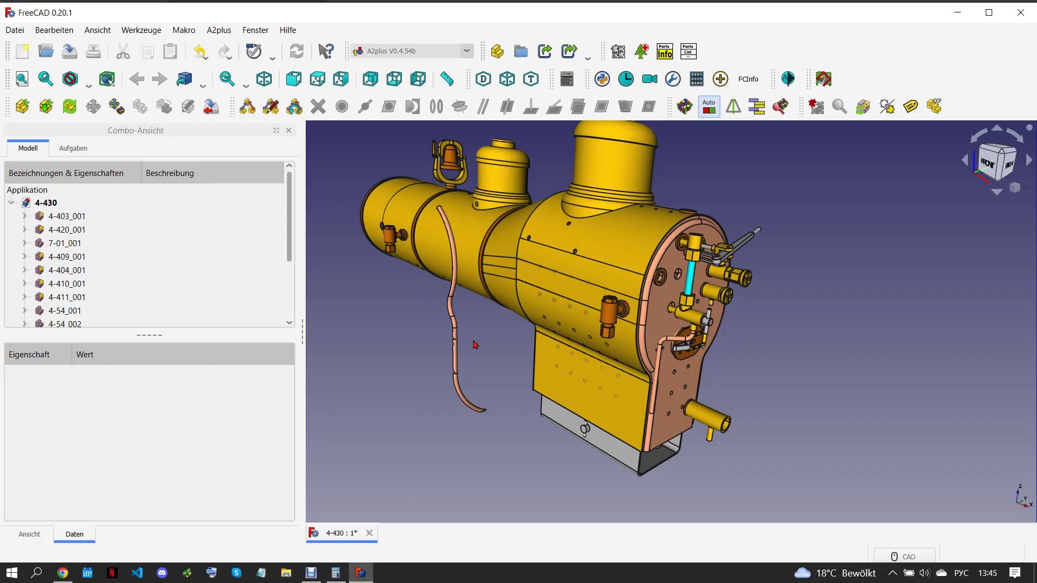
Rotate the 7-04 copper pipe a quarter turn about its vertical axis
left_click(457, 350)
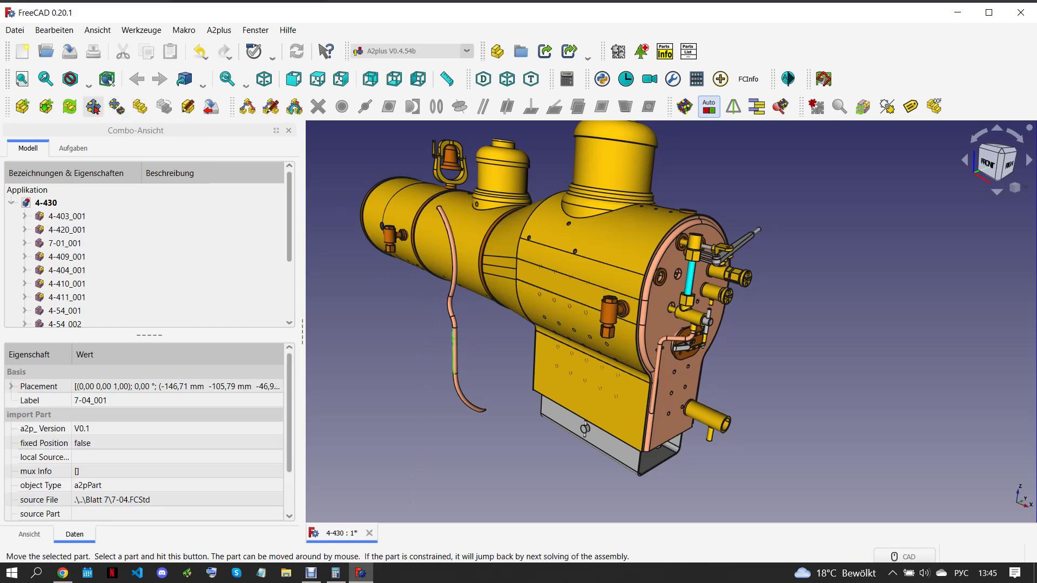
left_click(93, 106)
left_click_drag(531, 425, 516, 456)
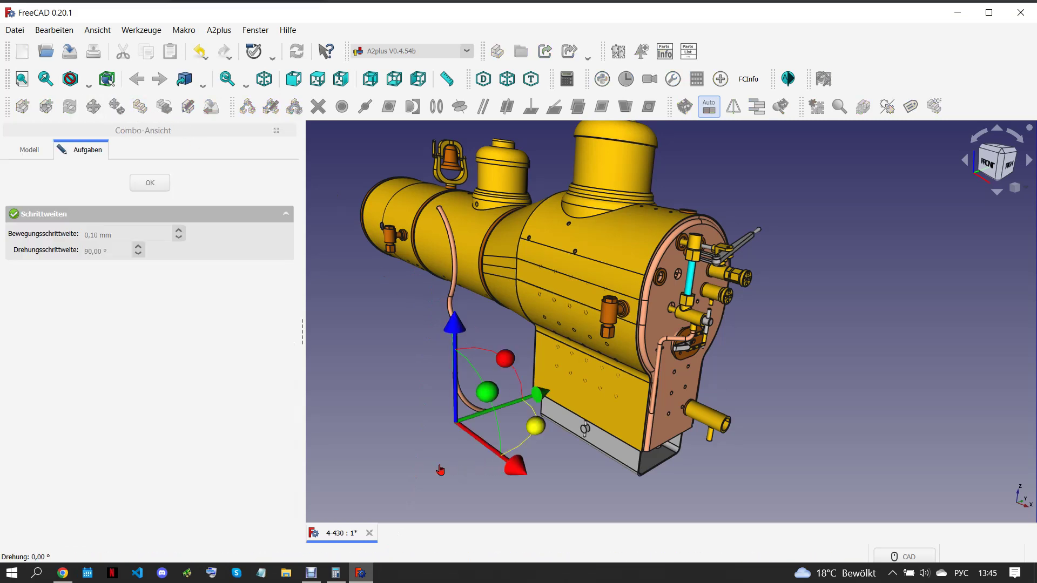
left_click_drag(441, 470, 382, 465)
left_click(150, 183)
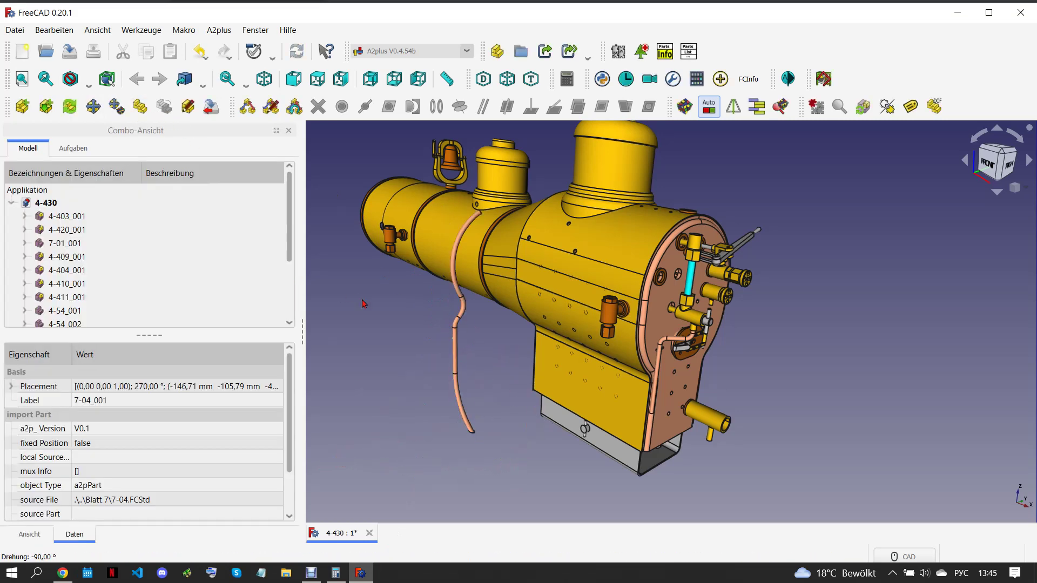
left_click(421, 287)
scroll(484, 212, "up", 3)
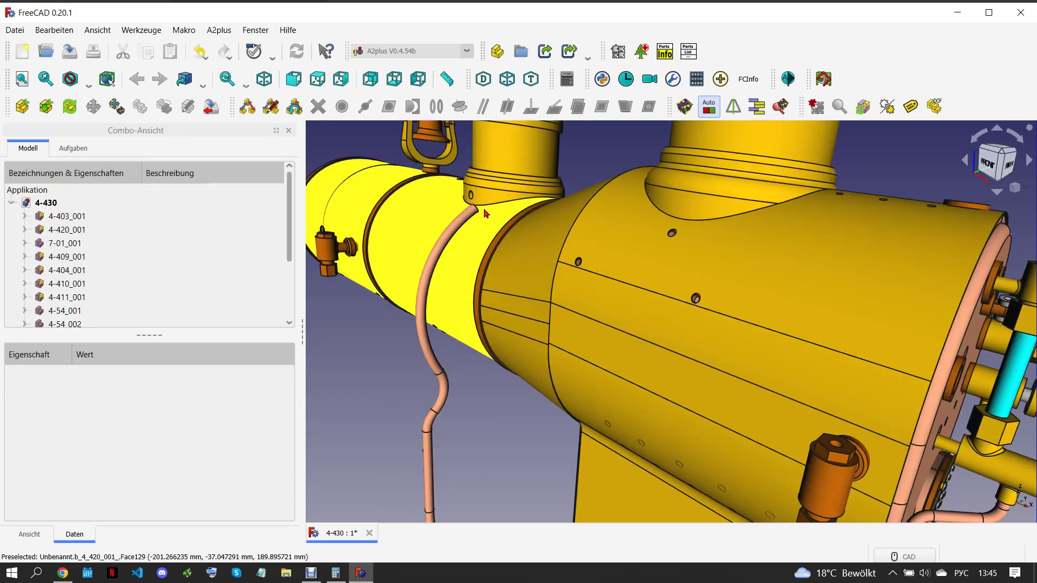
scroll(479, 215, "down", 3)
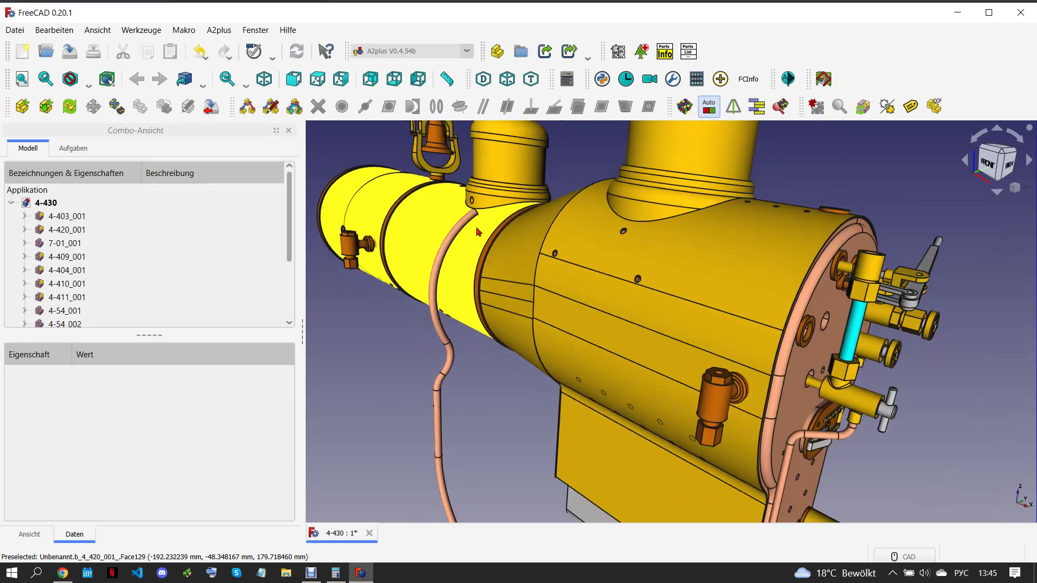
scroll(479, 215, "down", 3)
Move the copper pipe against the boiler shell and up under the dome
left_click(471, 223)
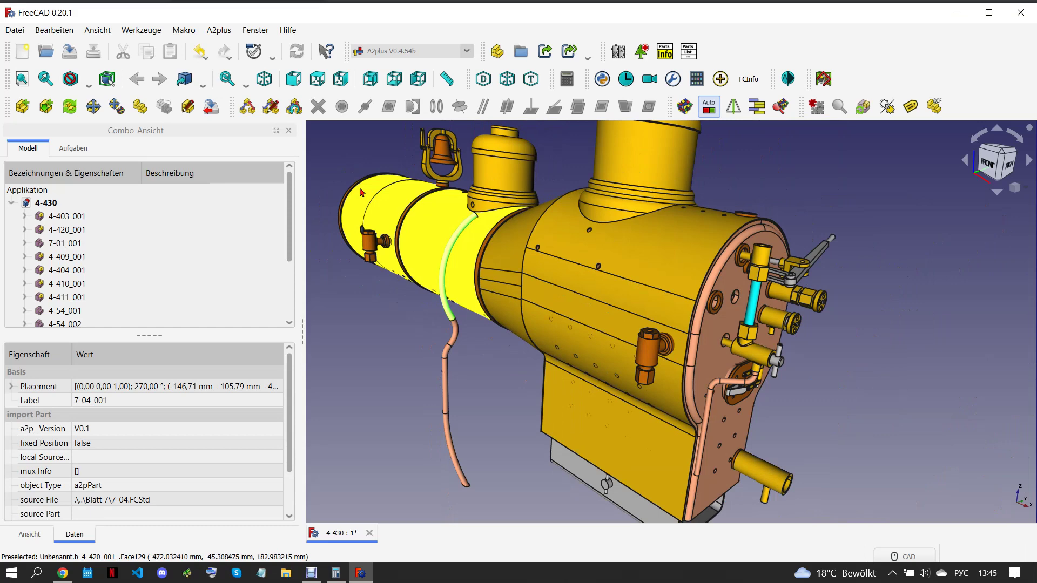
left_click(93, 107)
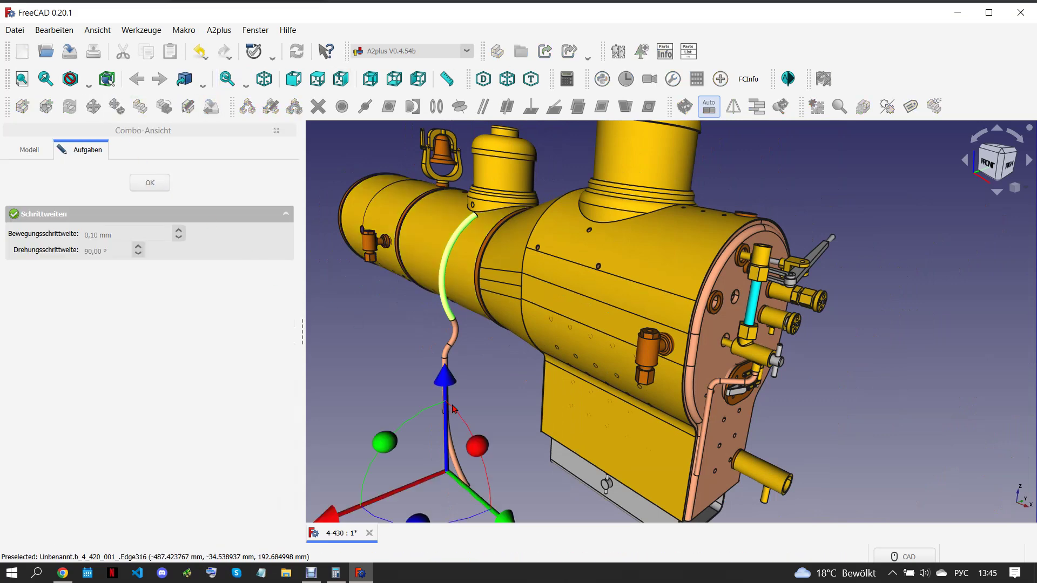
left_click_drag(501, 517, 463, 421)
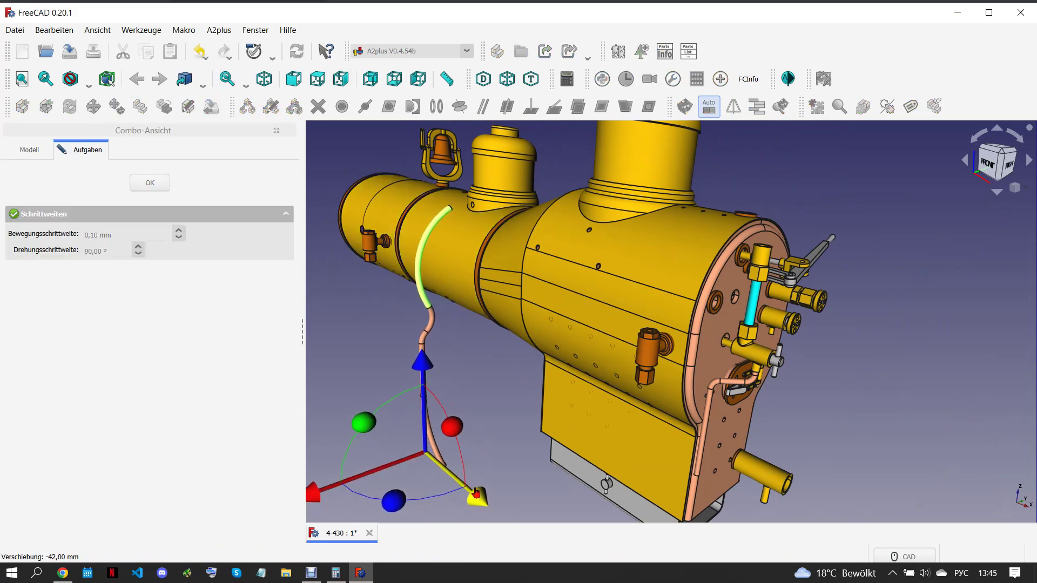
left_click_drag(316, 489, 389, 481)
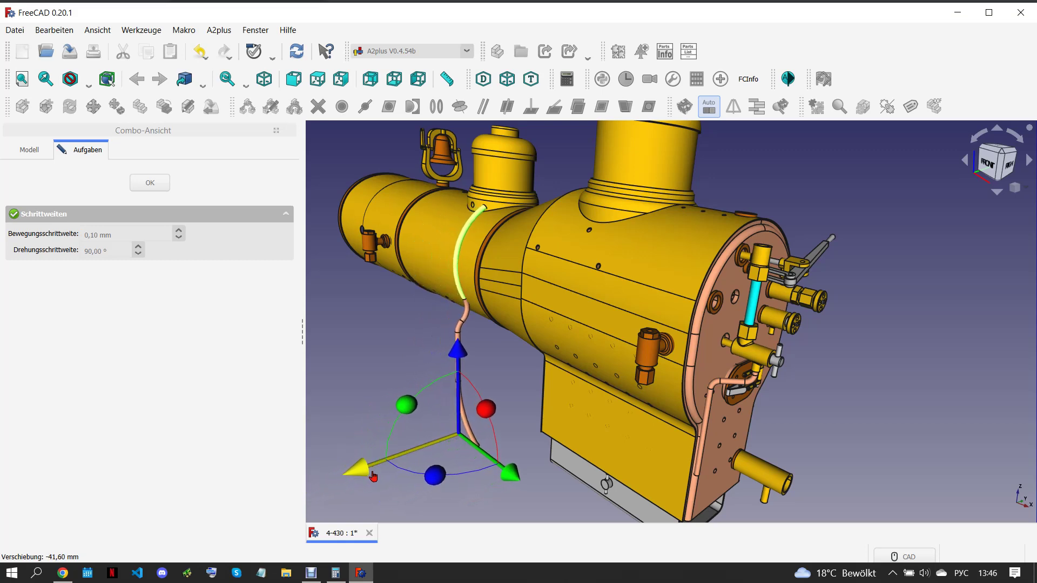
left_click_drag(524, 482, 507, 475)
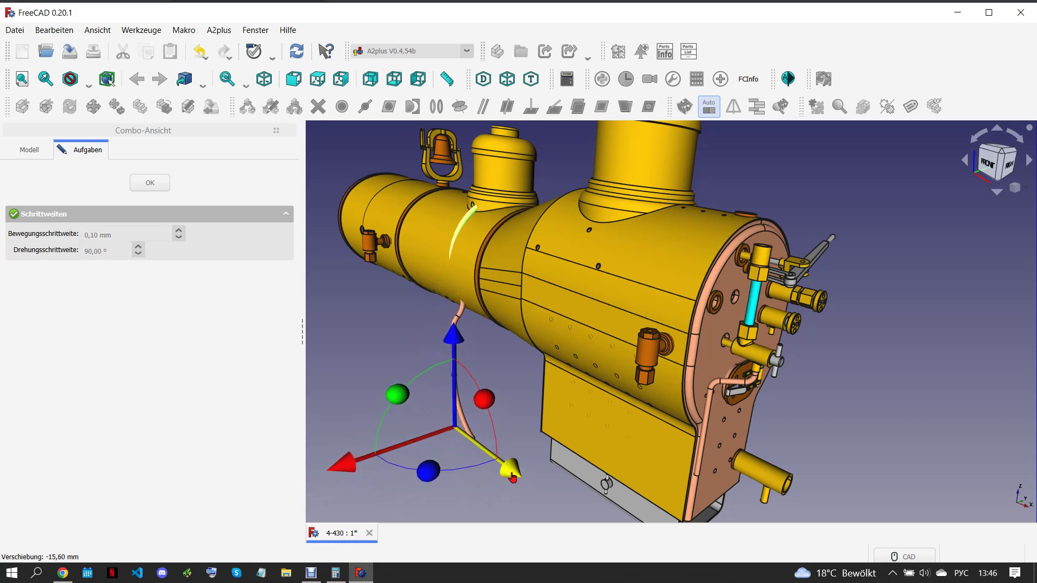
left_click_drag(453, 339, 452, 342)
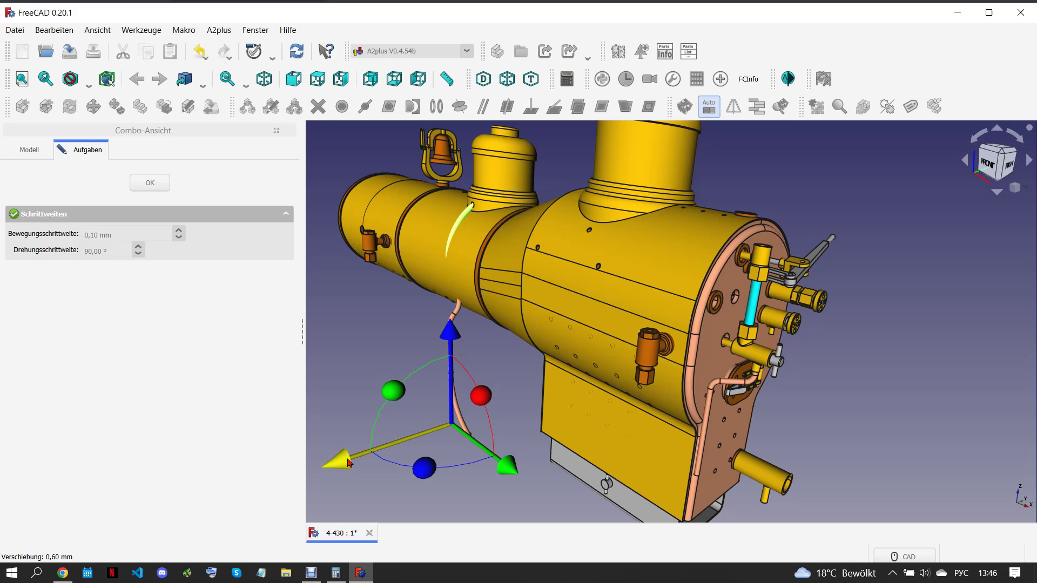
left_click_drag(348, 462, 378, 454)
mouse_move(427, 443)
middle_mouse_down()
mouse_move(445, 449)
mouse_move(401, 324)
middle_mouse_up()
scroll(402, 324, "up", 3)
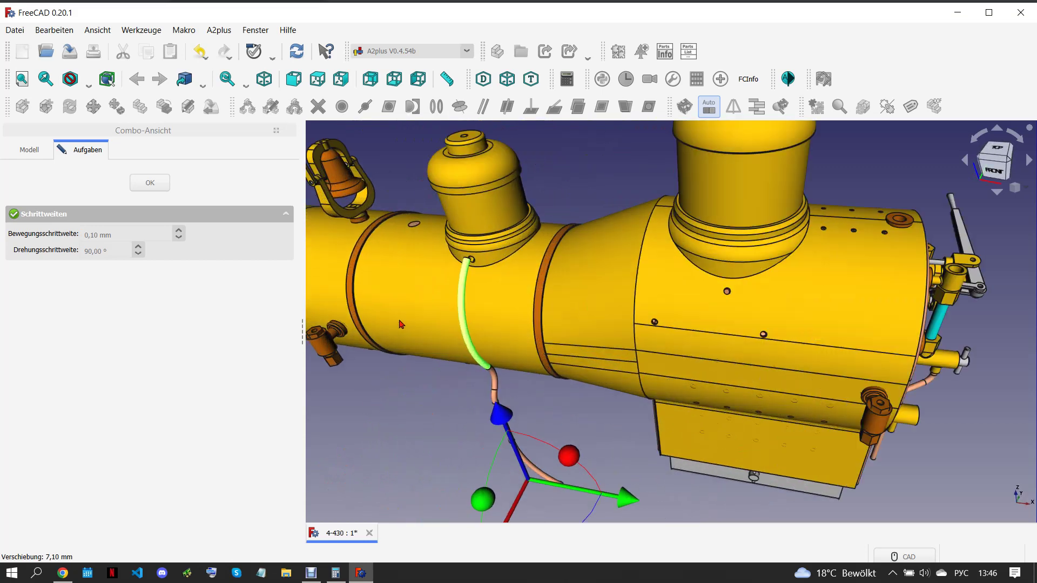
left_click_drag(621, 495, 621, 500)
mouse_move(621, 501)
middle_mouse_down()
mouse_move(438, 414)
mouse_move(548, 340)
mouse_move(546, 396)
middle_mouse_up()
left_click_drag(524, 431, 523, 432)
Fine-tune the pipe's sideways position, confirm it, and orbit to inspect
mouse_move(569, 385)
middle_mouse_down()
mouse_move(561, 371)
mouse_move(725, 404)
middle_mouse_up()
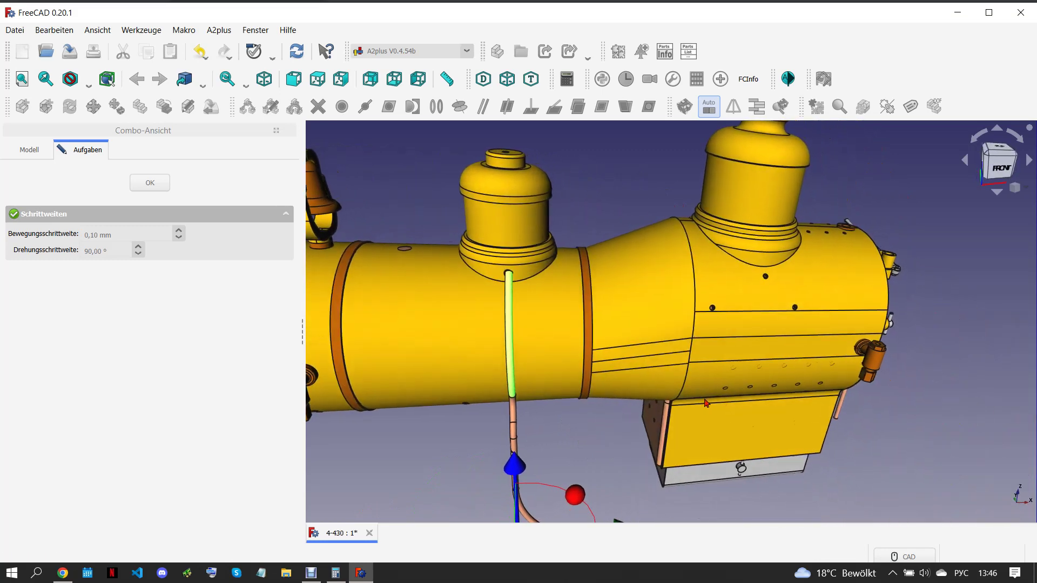
scroll(649, 425, "down", 2)
left_click_drag(666, 486, 655, 481)
right_click(655, 481)
left_click(643, 459)
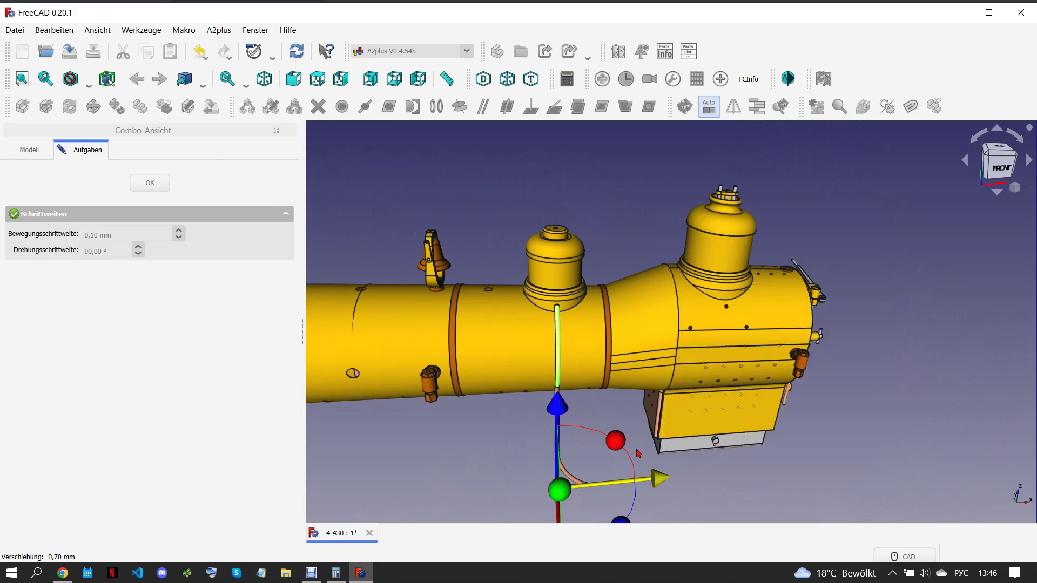
middle_click_drag(641, 448, 651, 420)
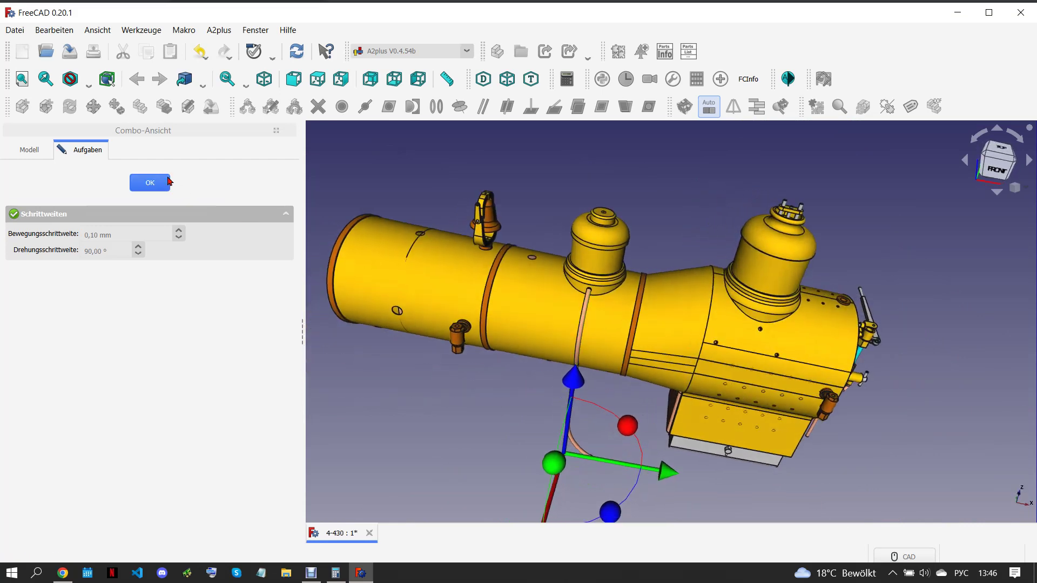
left_click(150, 184)
middle_click_drag(483, 390, 580, 416)
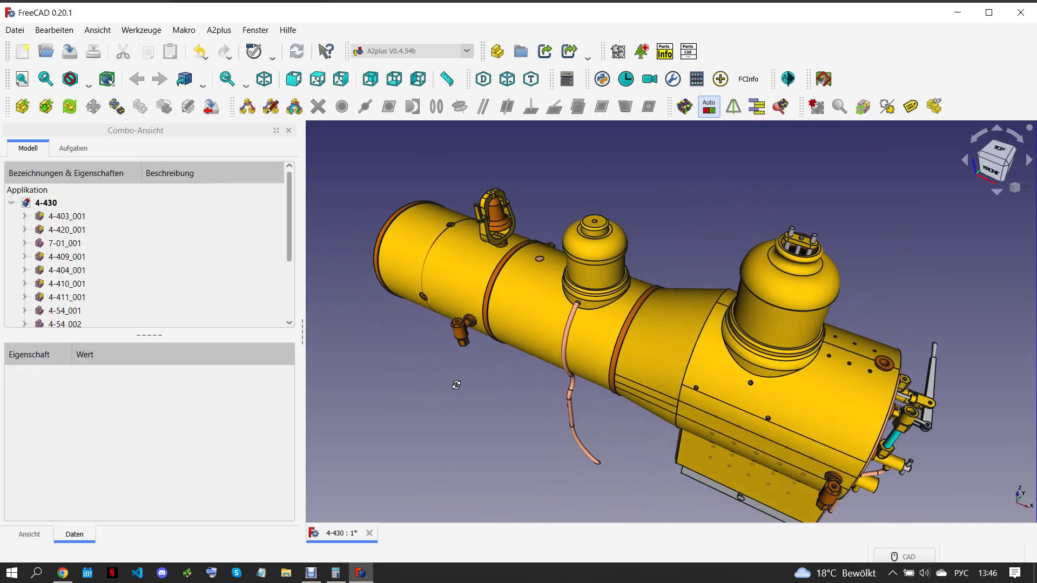
Import the 7-04.M.FCStd copper pipe into the 4-430 assembly
left_click(574, 416)
left_click(147, 189)
left_click(22, 106)
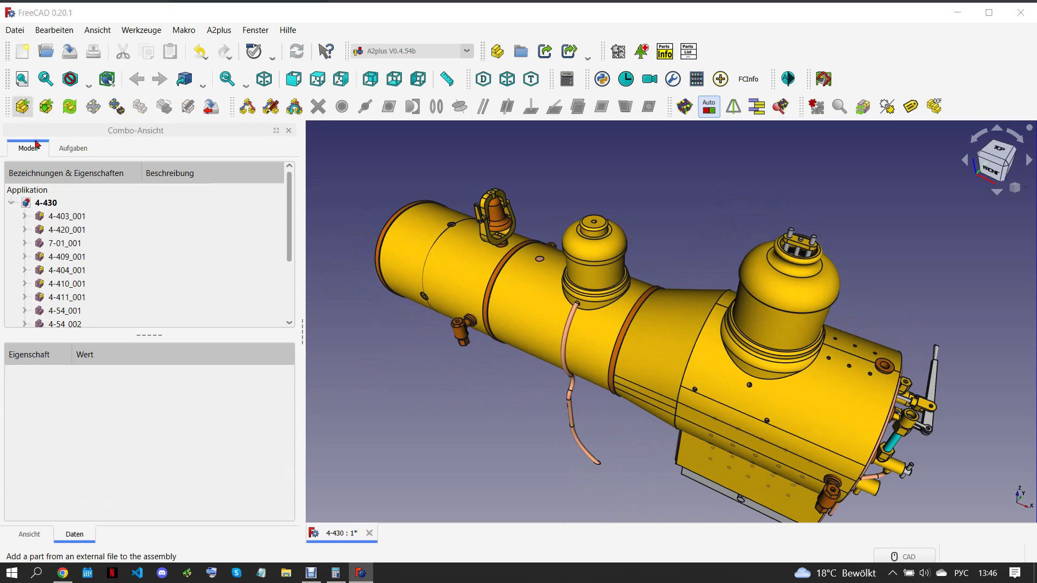
scroll(200, 288, "down", 1)
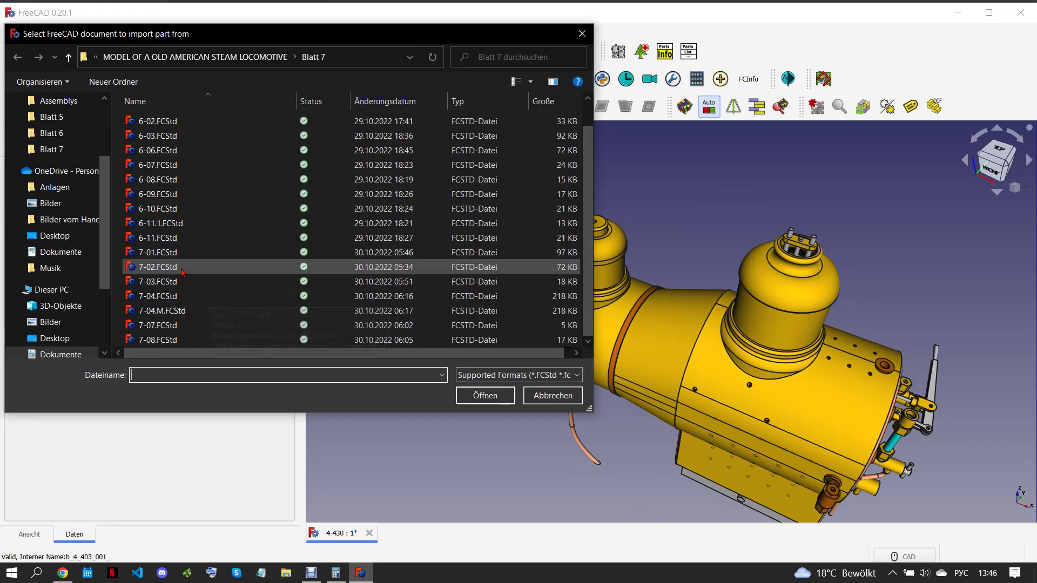
left_click(175, 312)
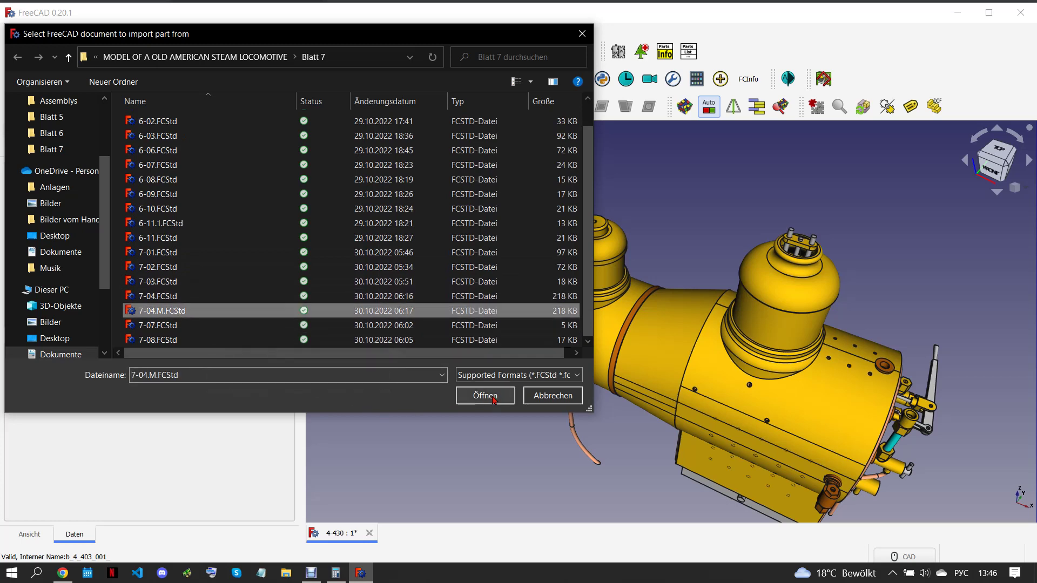
left_click(488, 395)
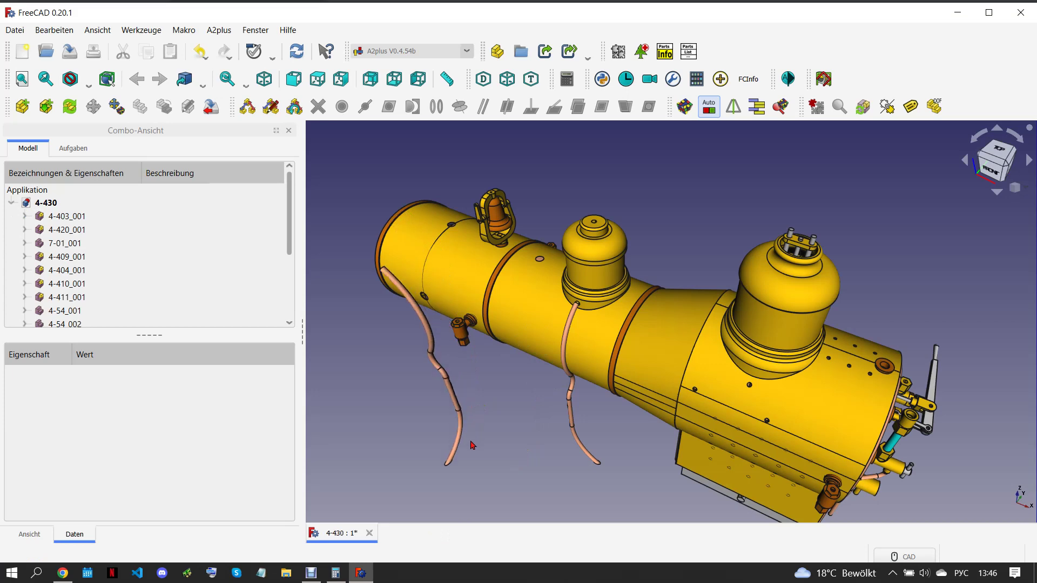
Rotate the imported pipe 90° with the Move part dragger
left_click(458, 429)
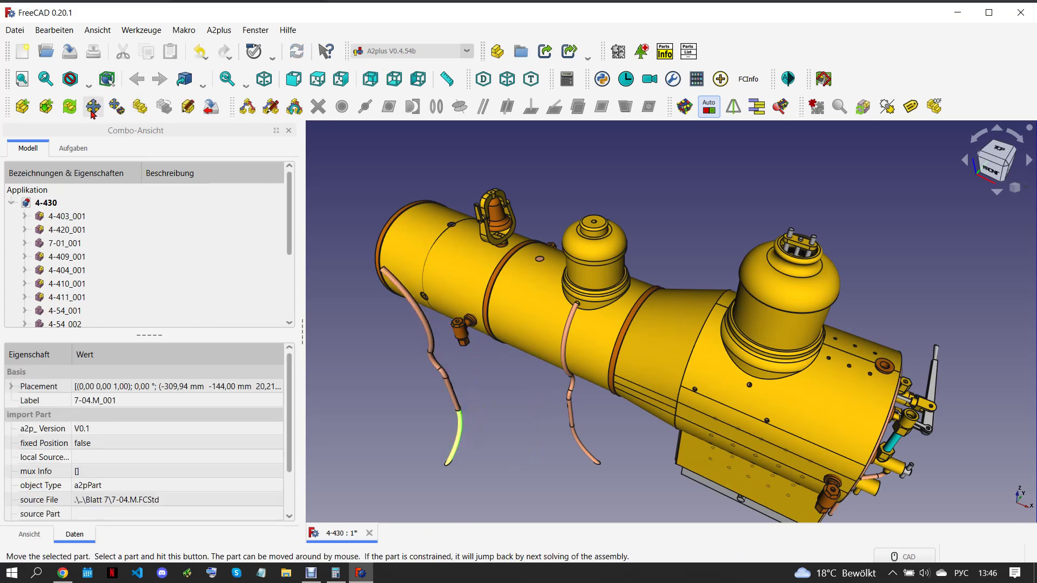
left_click(93, 106)
left_click_drag(551, 432, 529, 331)
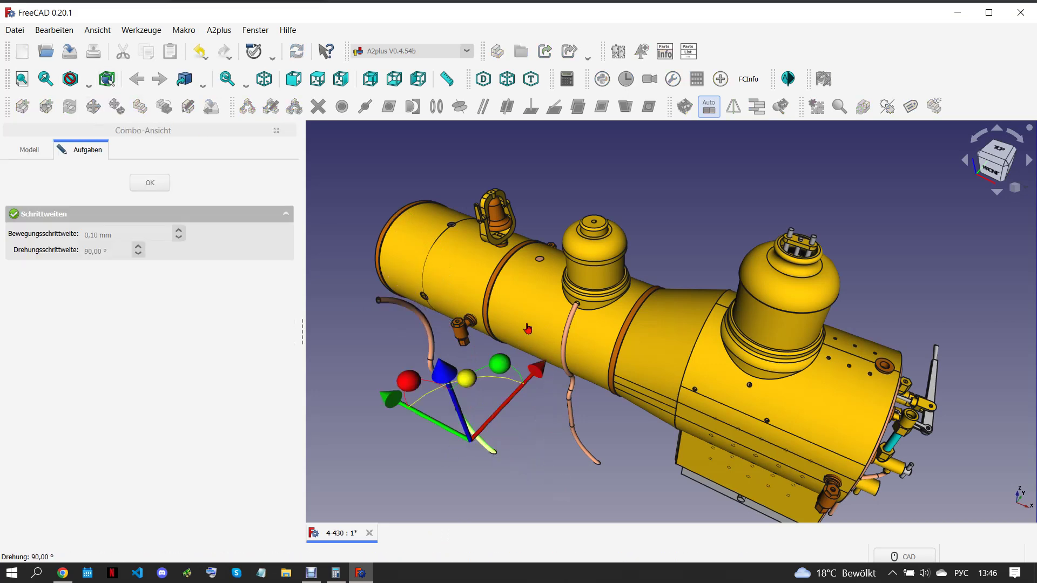
left_click(151, 183)
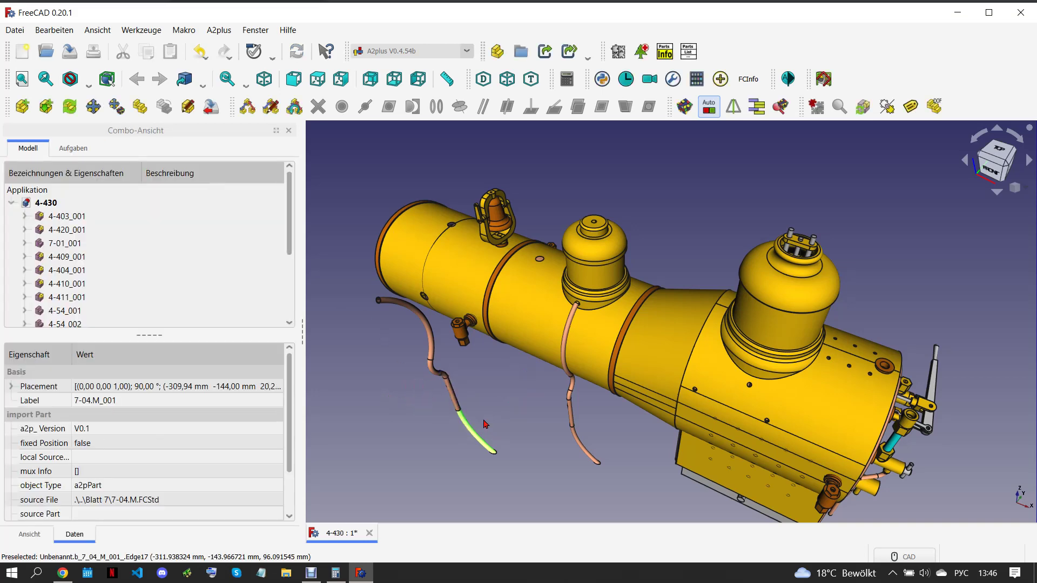
Slide the new pipe up toward the middle dome and push it down its axis
left_click(453, 391)
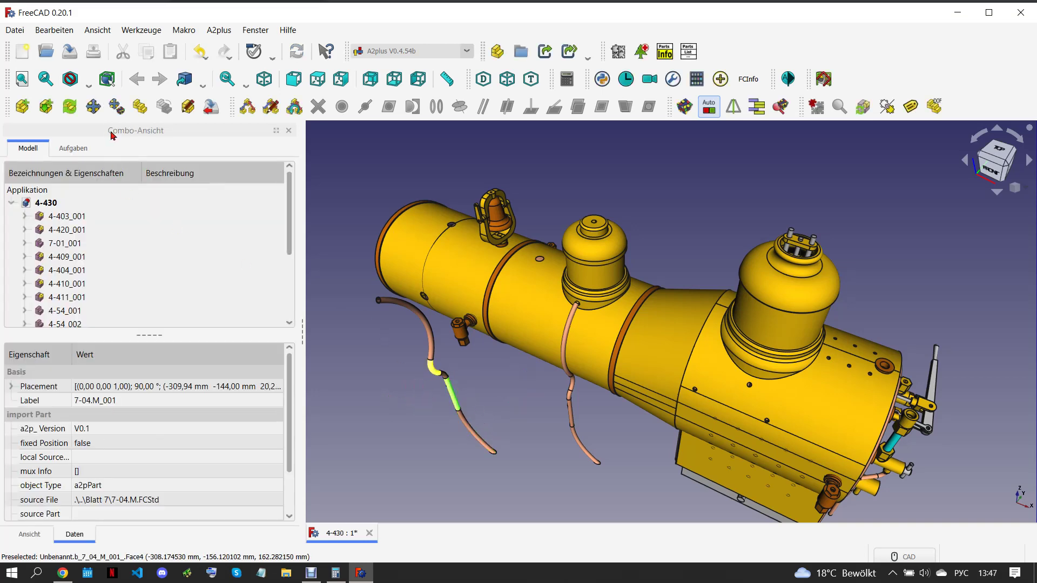
left_click(93, 106)
left_click_drag(539, 373, 647, 334)
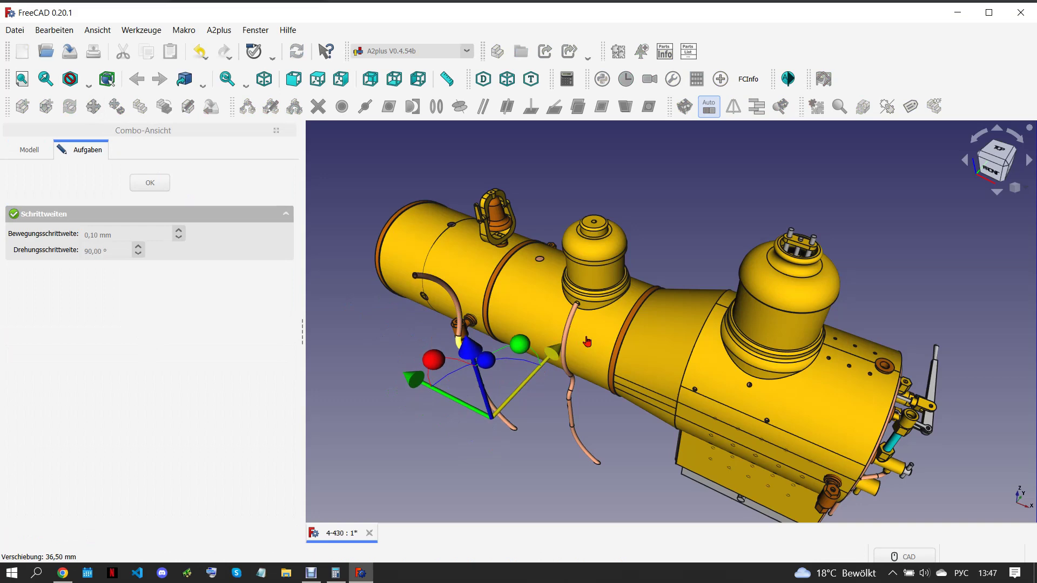
mouse_move(647, 333)
middle_mouse_down()
mouse_move(478, 398)
mouse_move(596, 355)
middle_mouse_up()
middle_click_drag(691, 303, 685, 363)
left_click_drag(727, 173, 731, 260)
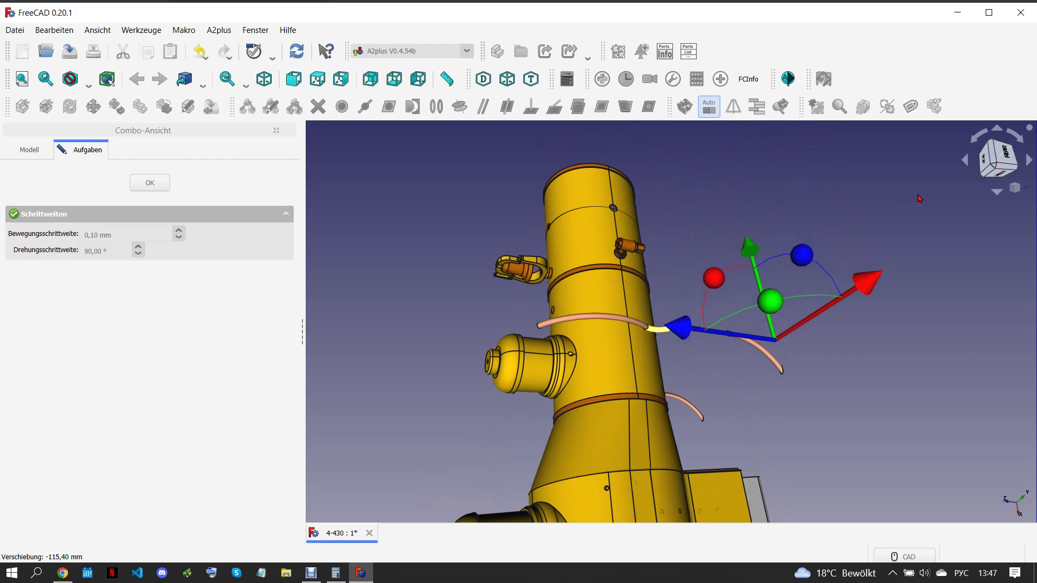
From a perspective rear view, line the pipe up under the middle dome and confirm
left_click(1005, 154)
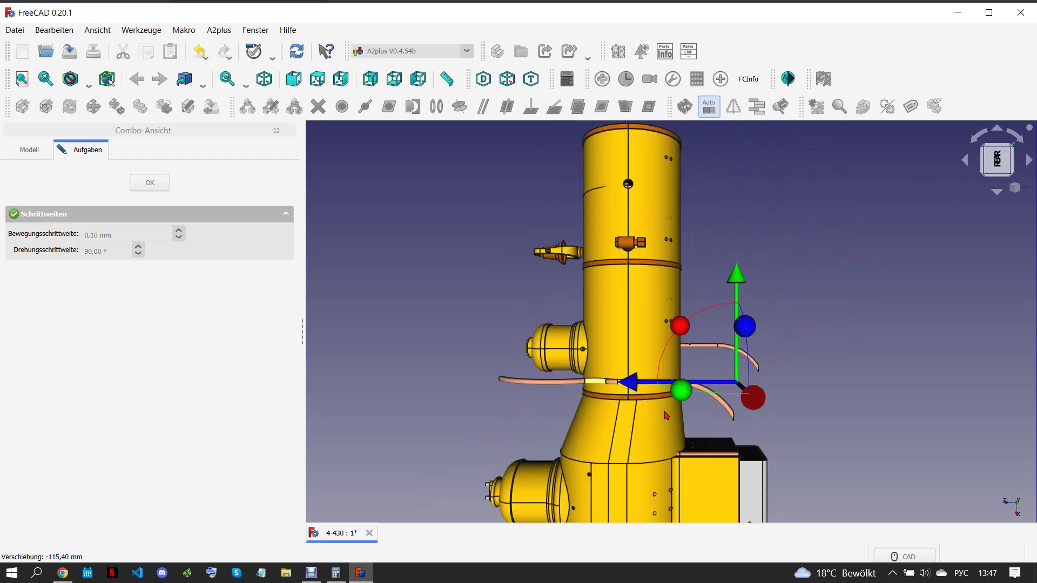
left_click(1015, 135)
left_click(1015, 188)
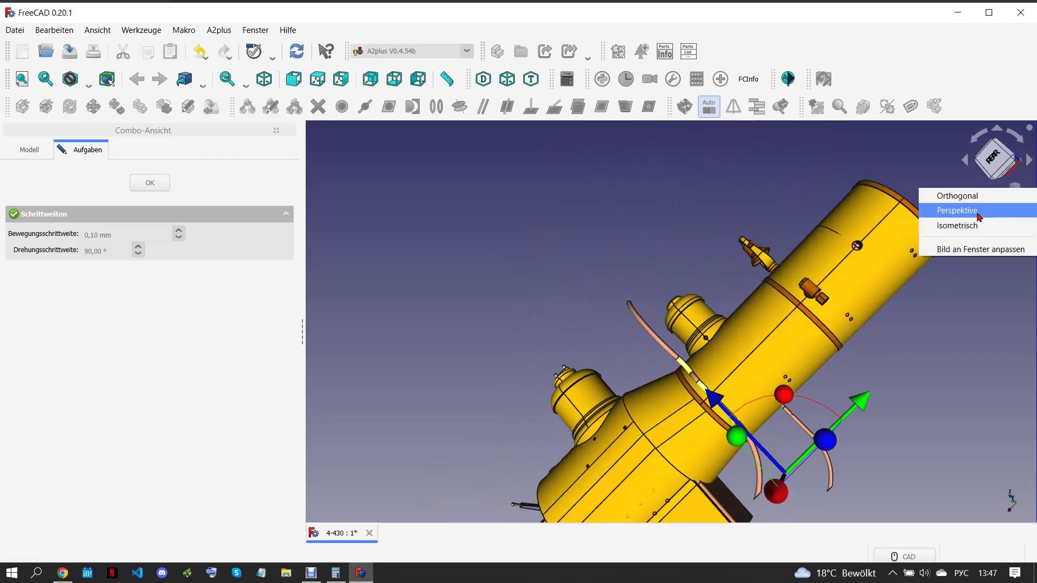
left_click(979, 217)
left_click(997, 163)
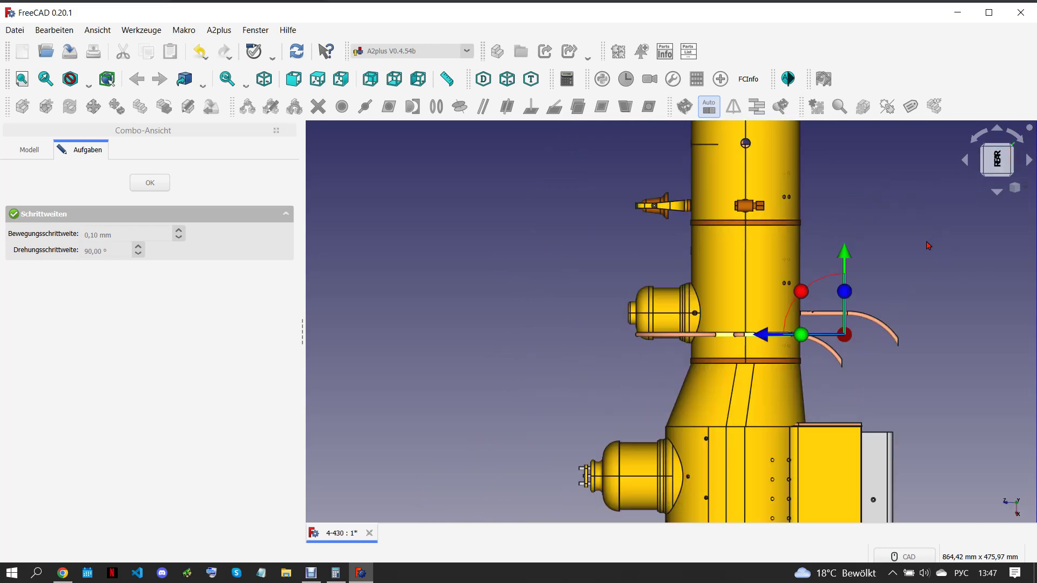
middle_click_drag(751, 421, 929, 346)
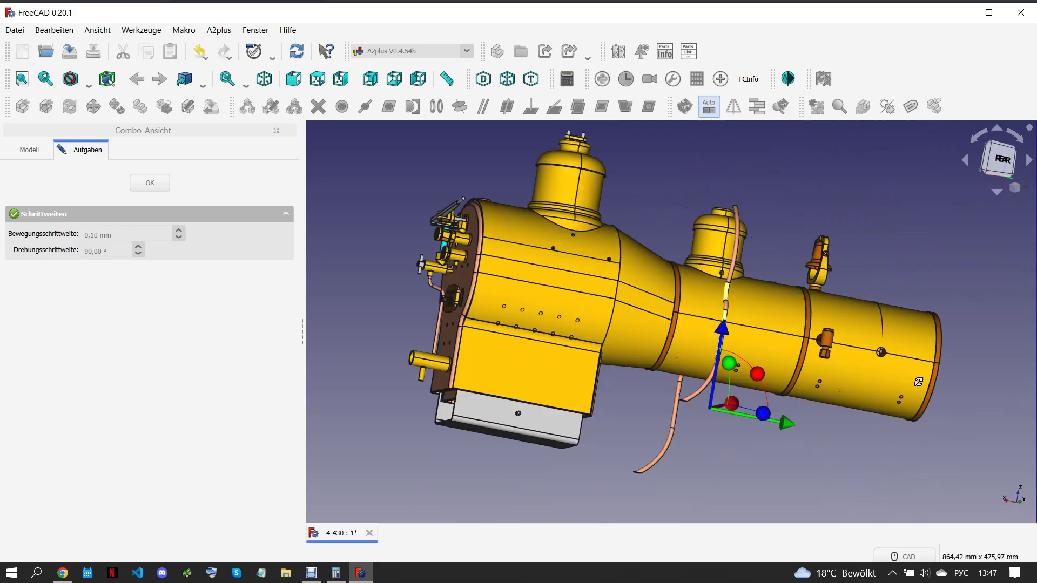
left_click(1004, 166)
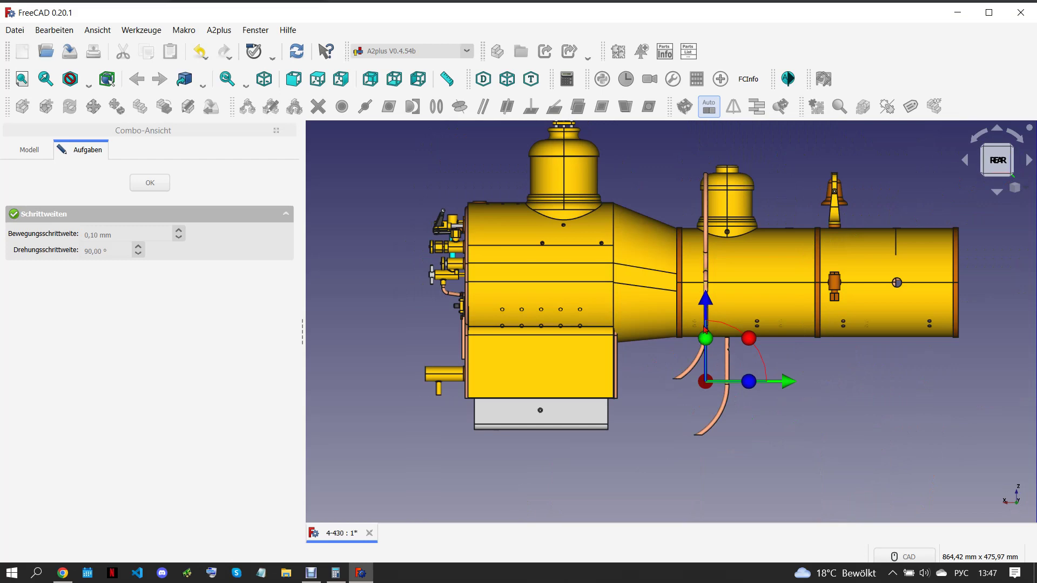
mouse_move(707, 299)
left_mouse_down()
mouse_move(706, 365)
mouse_move(712, 354)
left_mouse_up()
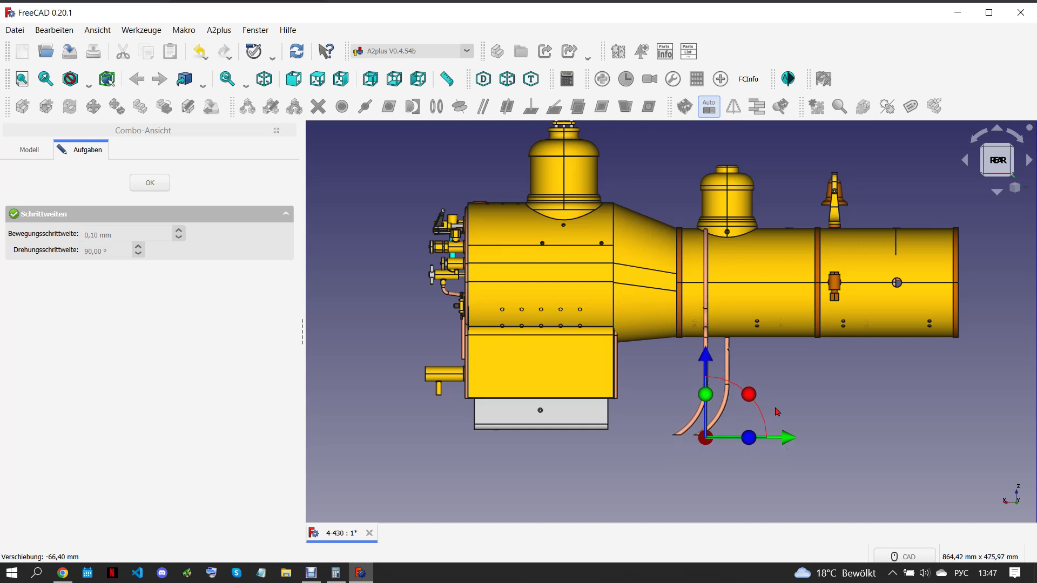
mouse_move(787, 439)
left_mouse_down()
mouse_move(829, 451)
mouse_move(830, 399)
left_mouse_up()
scroll(762, 421, "up", 2)
left_click_drag(835, 447, 837, 424)
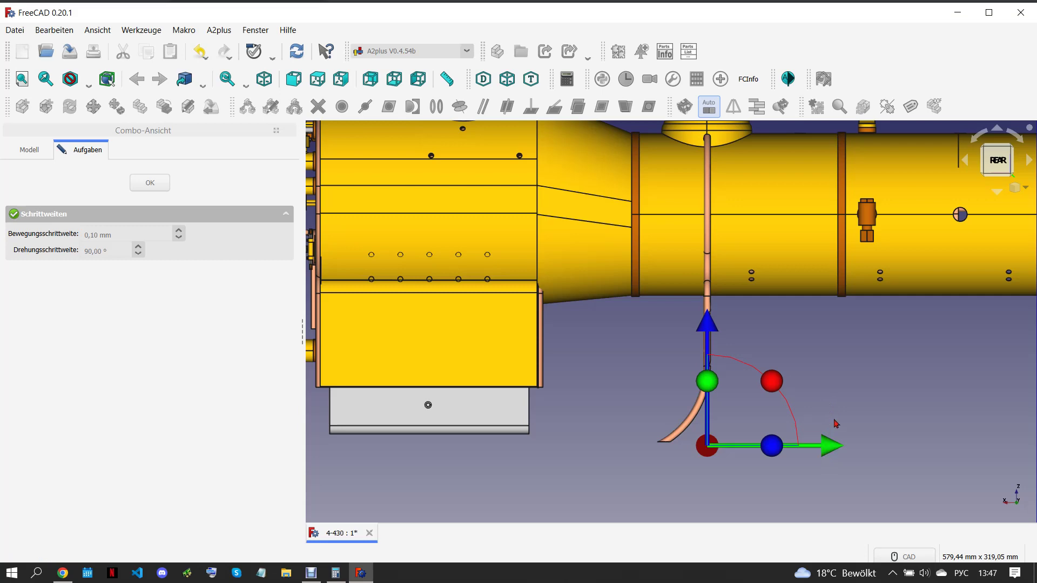
left_click(150, 182)
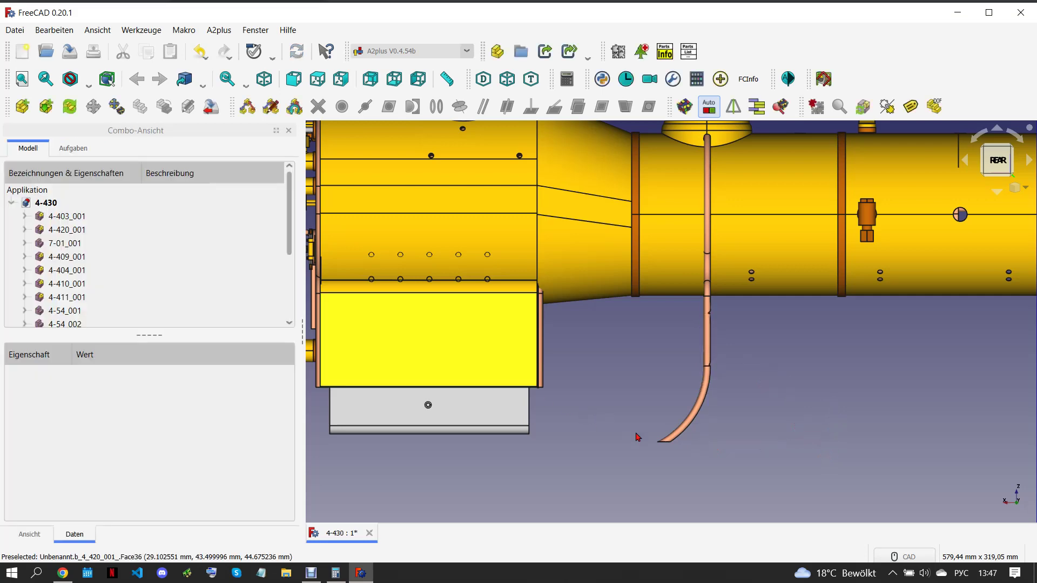
In a fitted isometric view, undo the floating copper pipe's last shift
key("v")
key("f")
key("0")
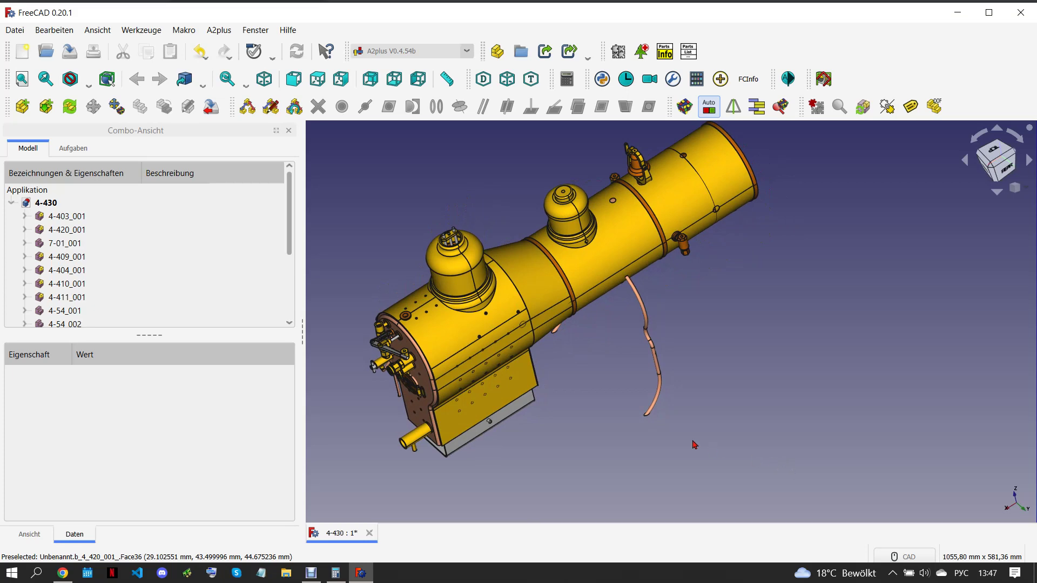
mouse_move(621, 393)
middle_mouse_down()
mouse_move(674, 417)
mouse_move(667, 386)
middle_mouse_up()
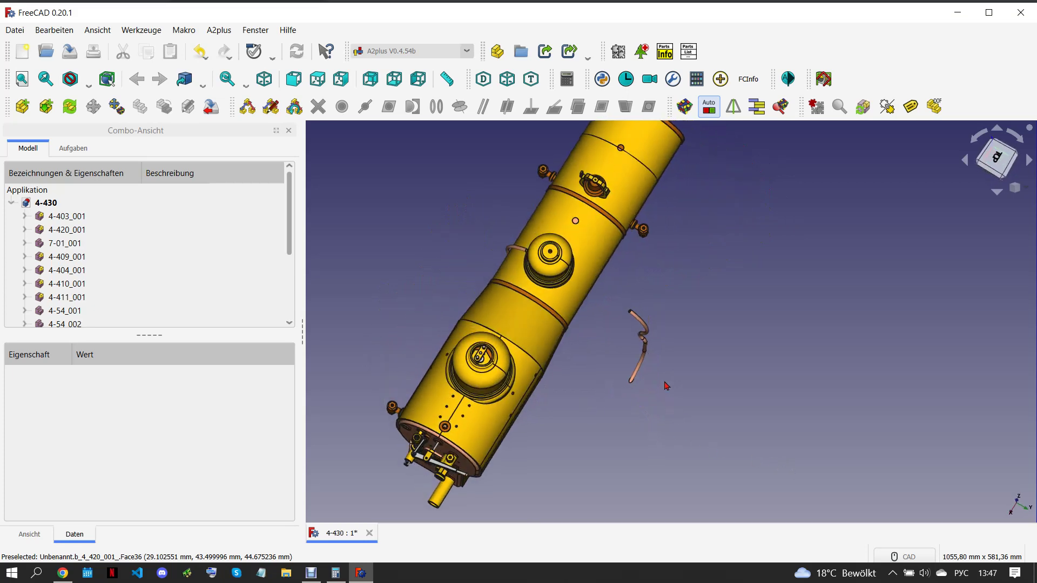
scroll(605, 314, "up", 4)
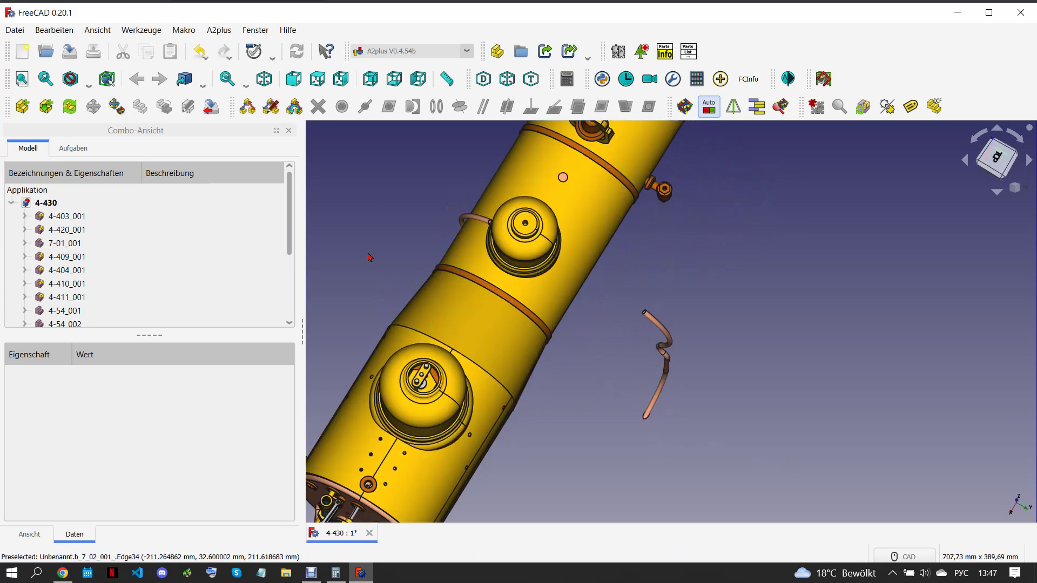
left_click(671, 344)
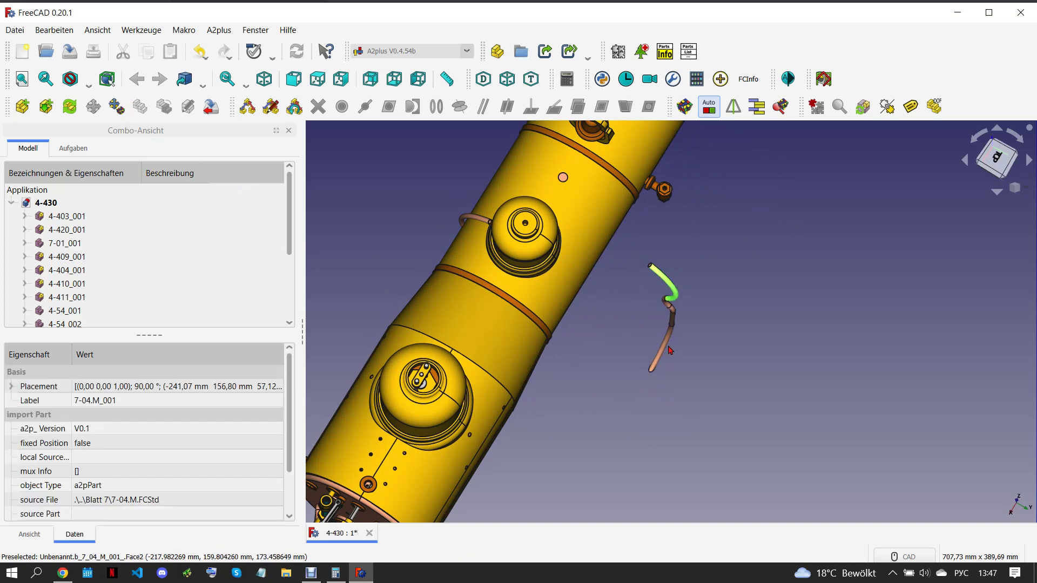
left_click(200, 53)
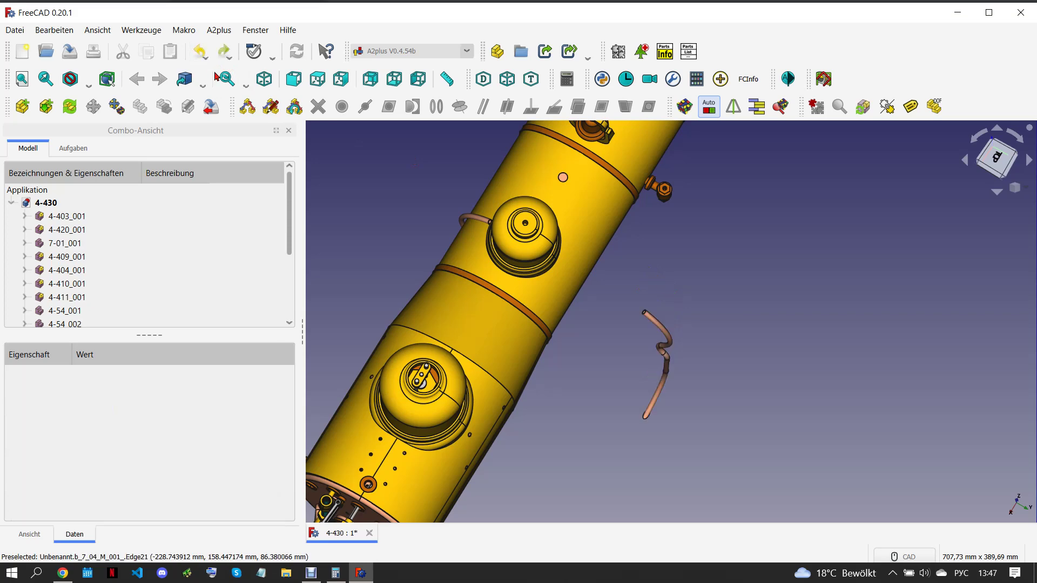
Move the floating copper pipe up into place against the boiler and confirm
left_click(658, 357)
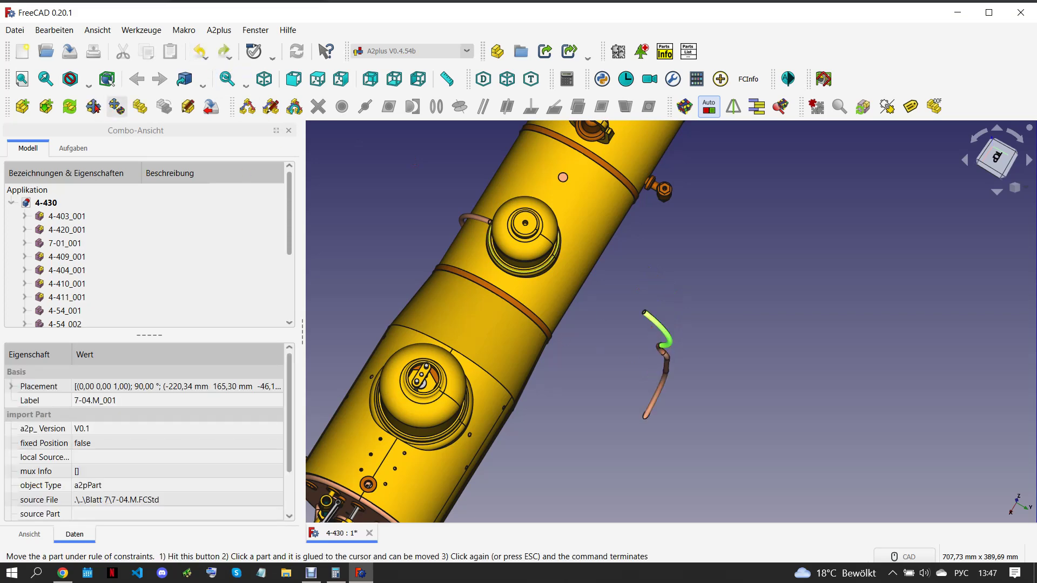
left_click(116, 107)
left_click_drag(752, 444, 671, 401)
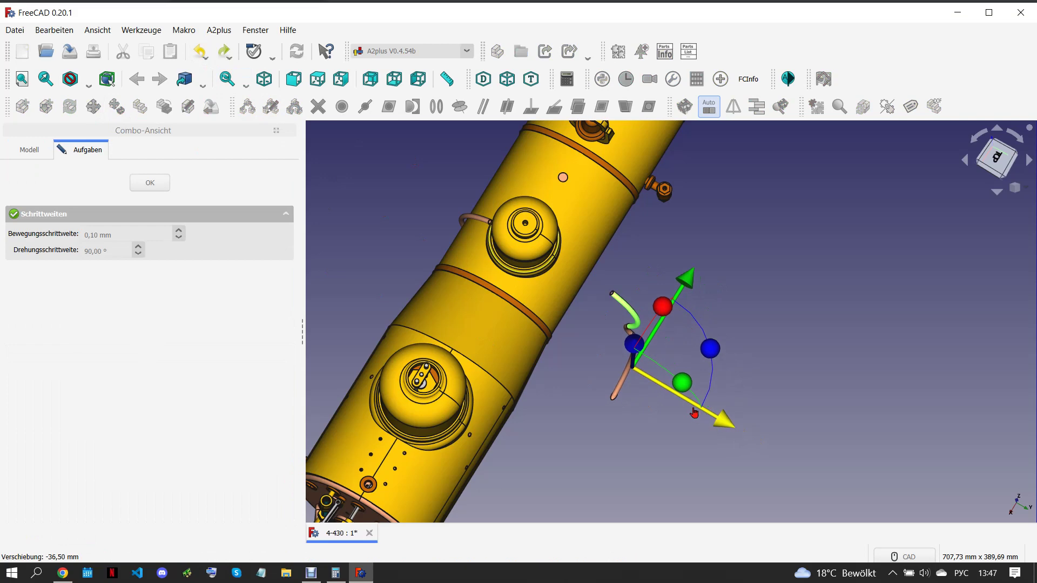
left_click_drag(672, 401, 670, 399)
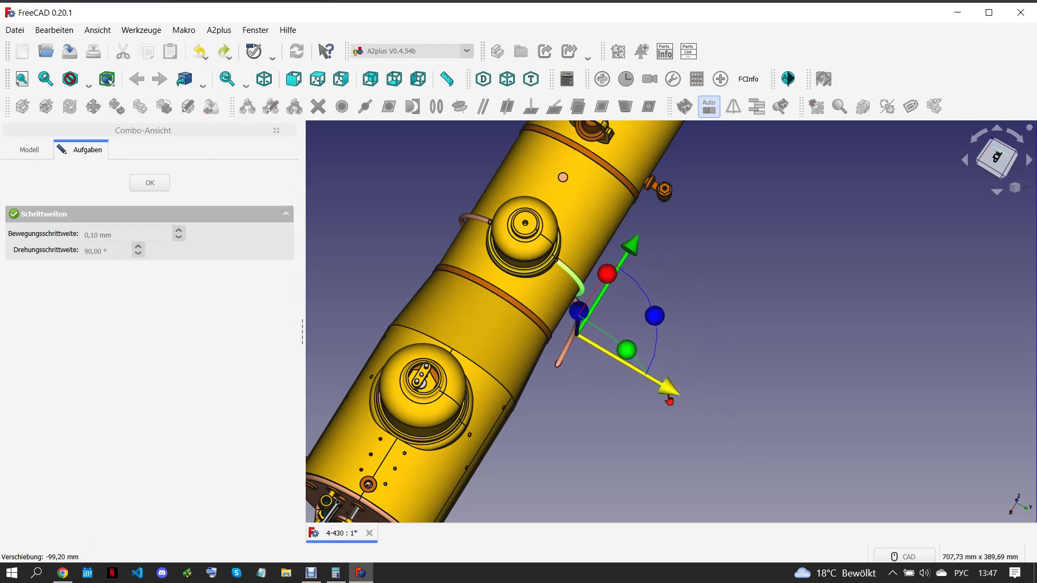
mouse_move(595, 382)
middle_mouse_down()
mouse_move(615, 320)
mouse_move(645, 339)
middle_mouse_up()
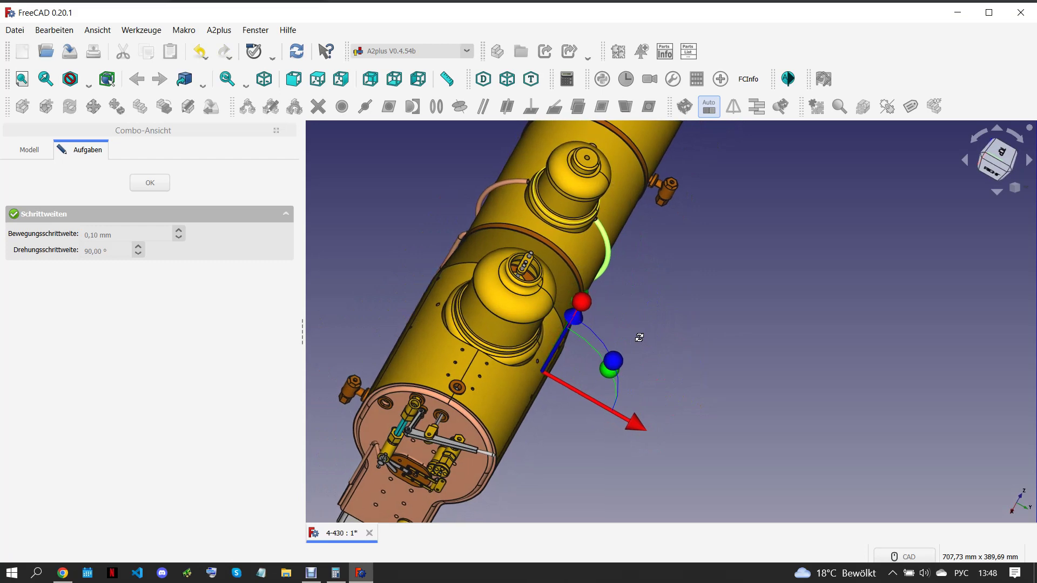
left_click(149, 183)
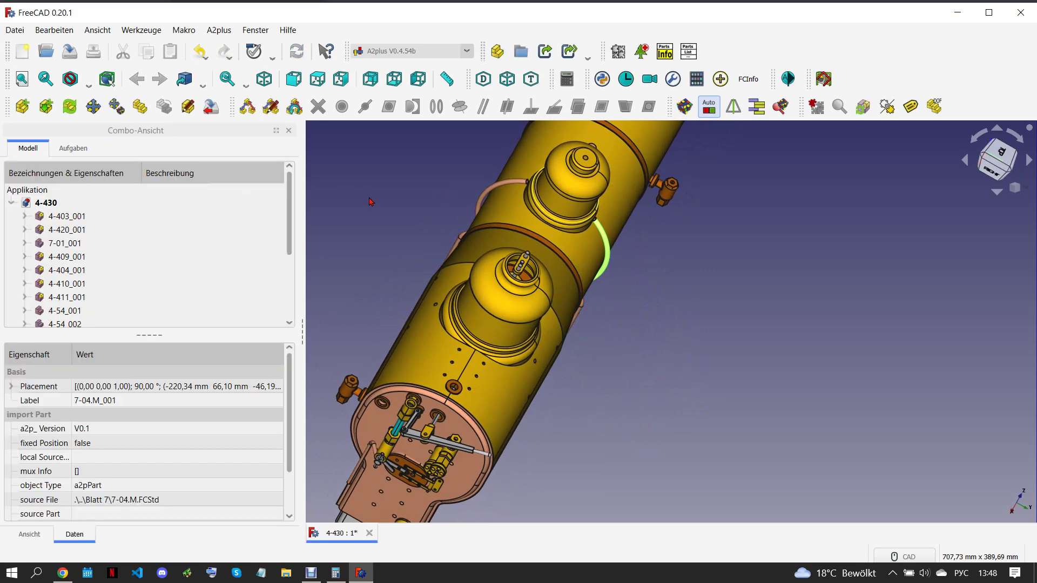
Shift the curved copper pipe about -2.2 mm along X, then zoom out to the whole assembly
left_click(514, 184)
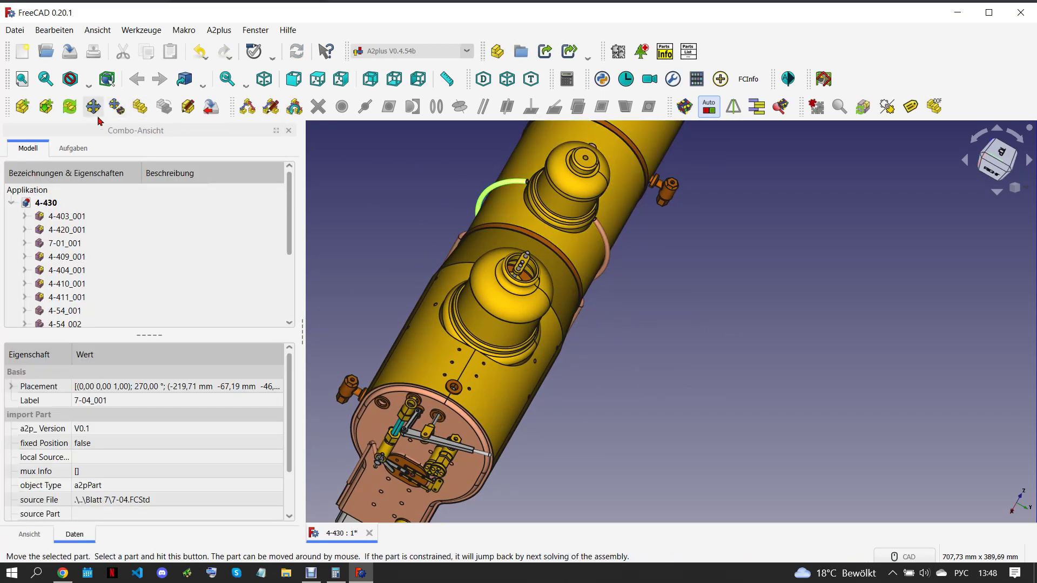
left_click(93, 106)
left_click_drag(337, 257, 338, 254)
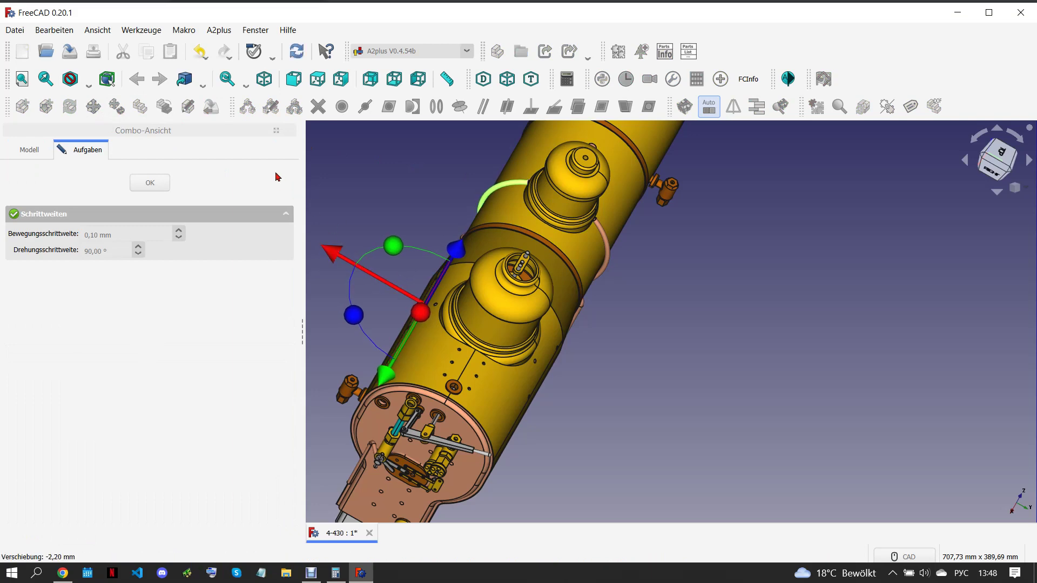
left_click(162, 183)
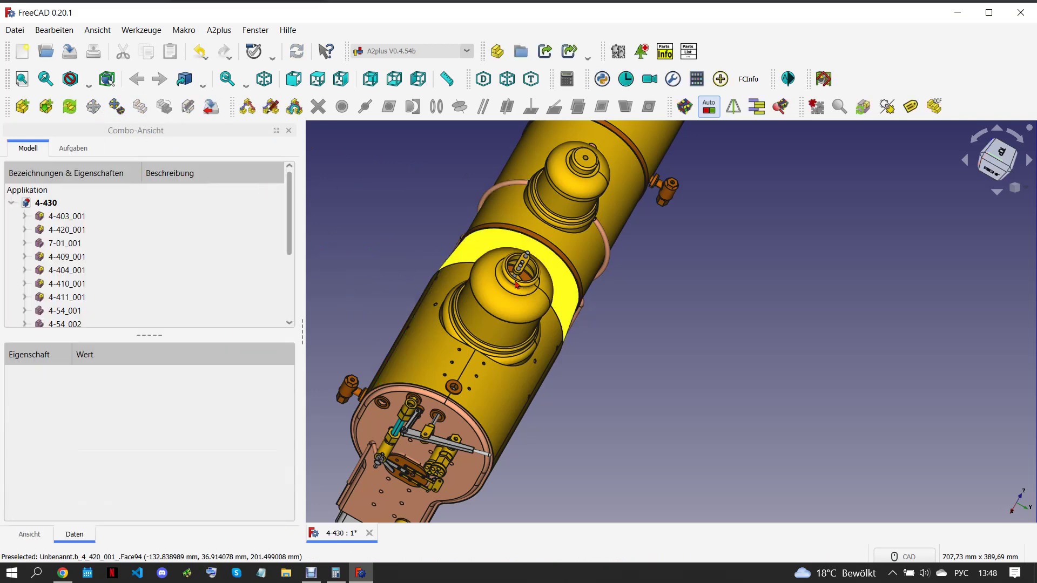
middle_click_drag(490, 274, 474, 268)
scroll(630, 328, "down", 2)
scroll(643, 342, "down", 2)
scroll(639, 363, "down", 1)
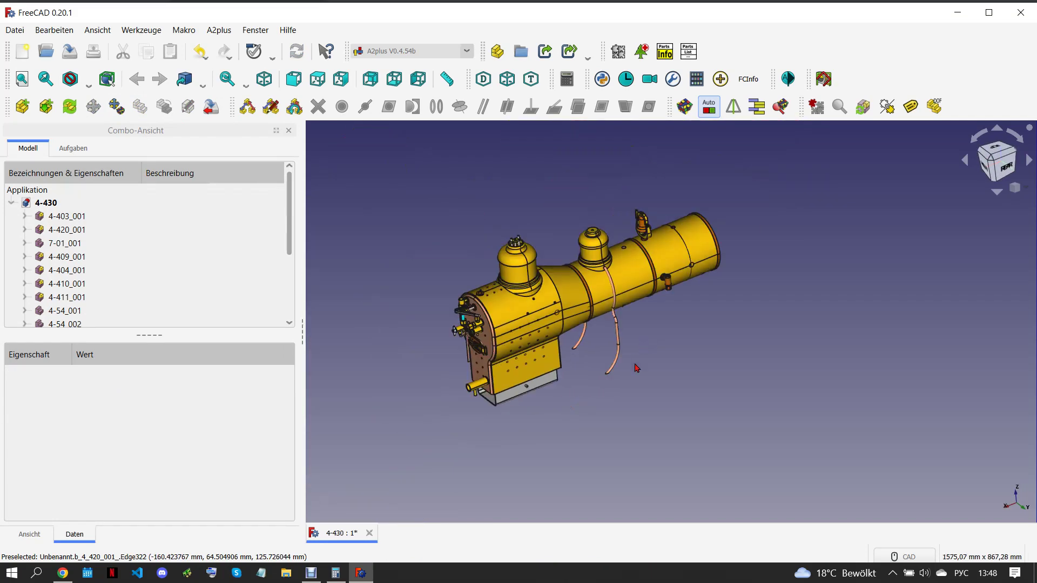
Set fixed Position to false for every part of the assembly, then deselect
left_click(87, 216)
scroll(116, 281, "down", 2)
left_click(81, 313, "shift")
left_click(129, 443)
scroll(125, 443, "up", 1)
left_click(349, 447)
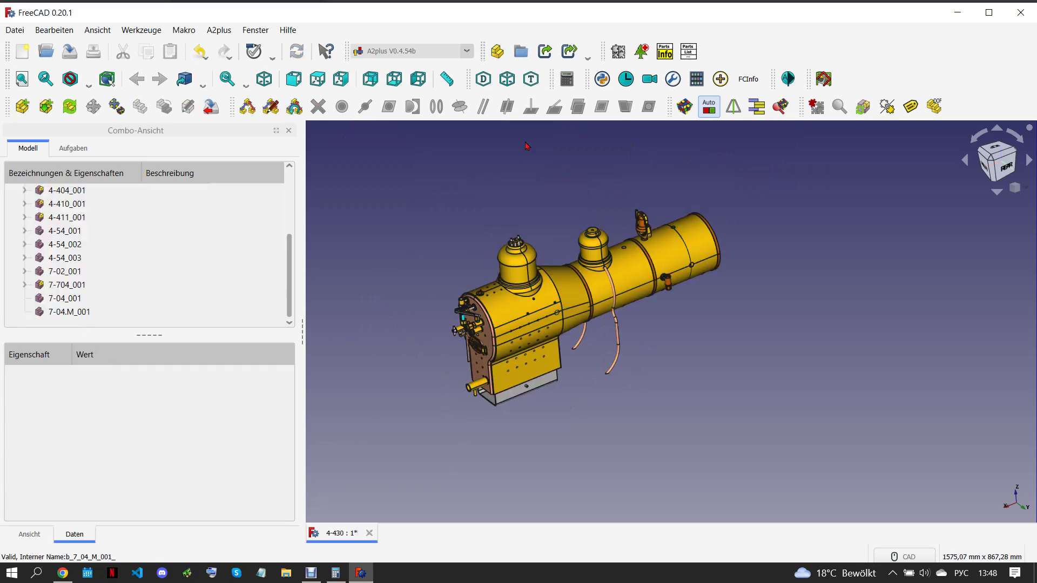
Show the trimetric view, save the 4-430 assembly and close its document
left_click(531, 79)
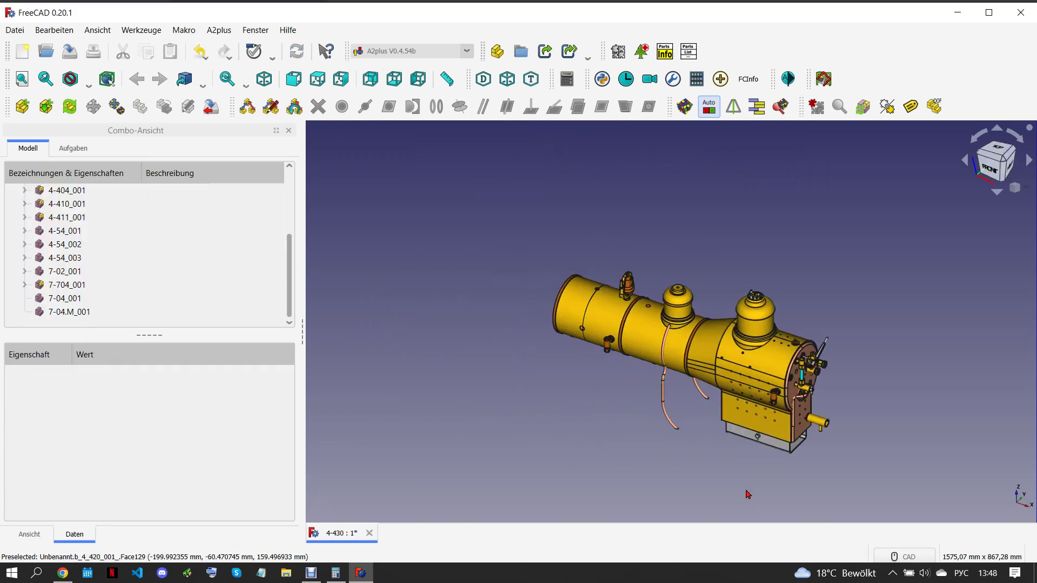
scroll(721, 471, "up", 2)
left_click(15, 30)
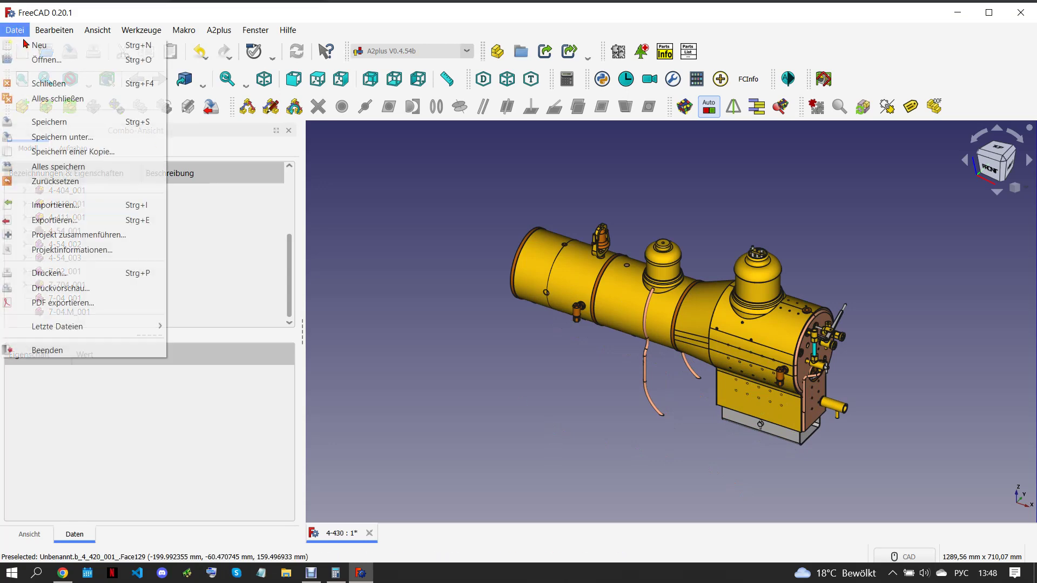
left_click(81, 121)
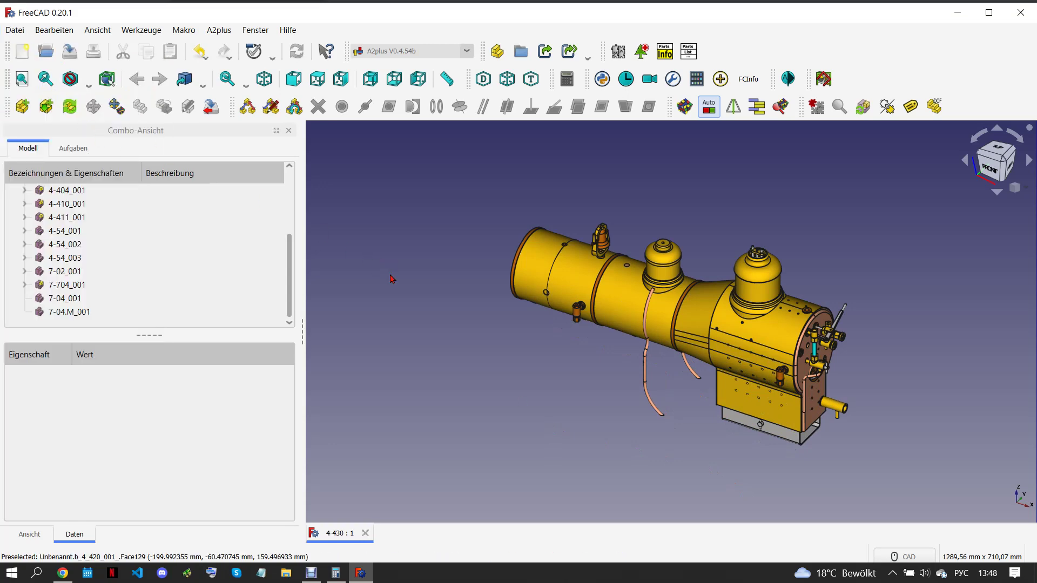
left_click(366, 533)
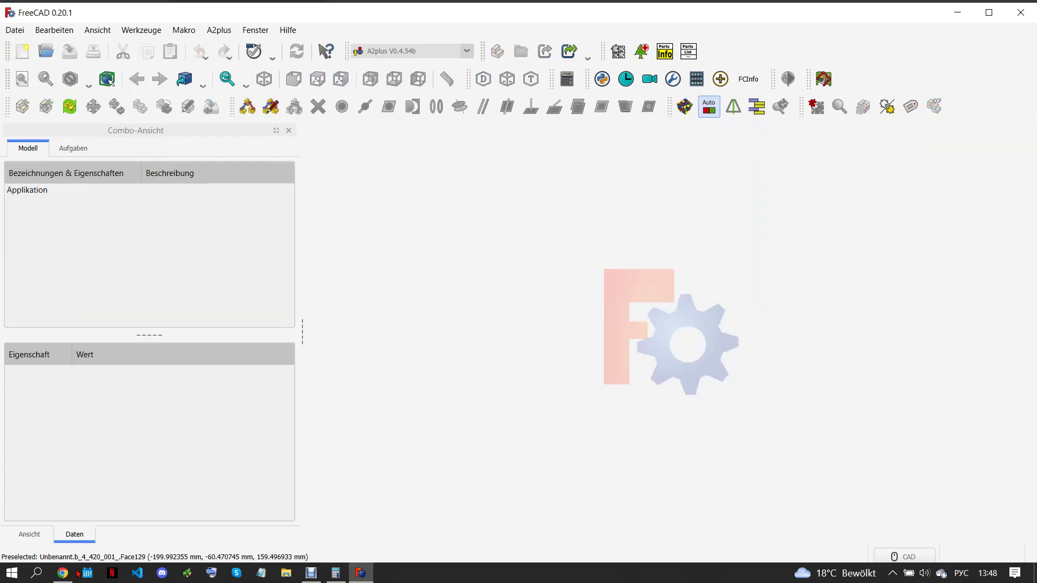
Show the HUDSON-A2-SHEET-14 drawing in Chrome, zoomed to 110%
key("alt+Tab")
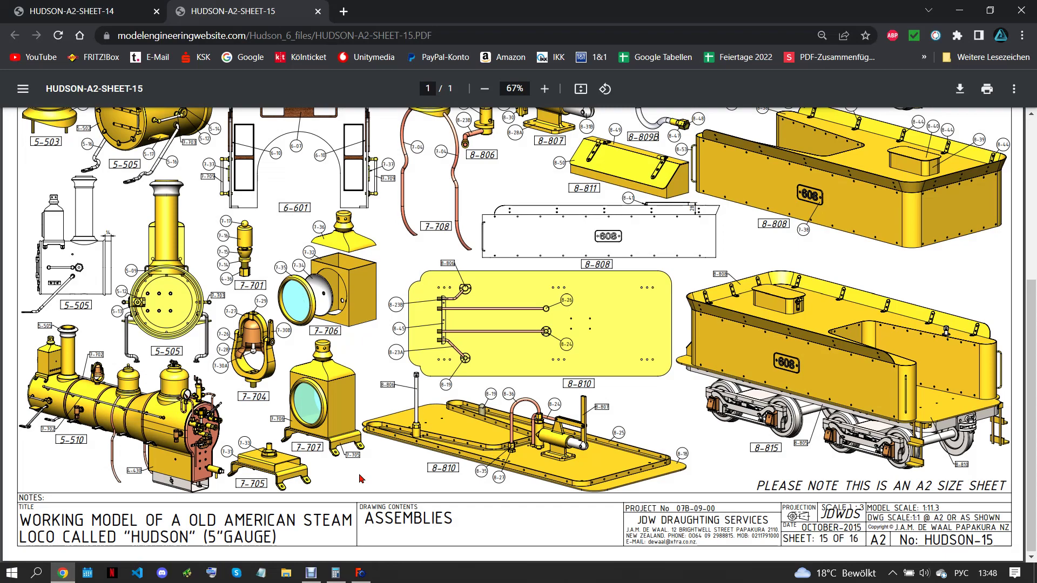
scroll(427, 386, "up", 5)
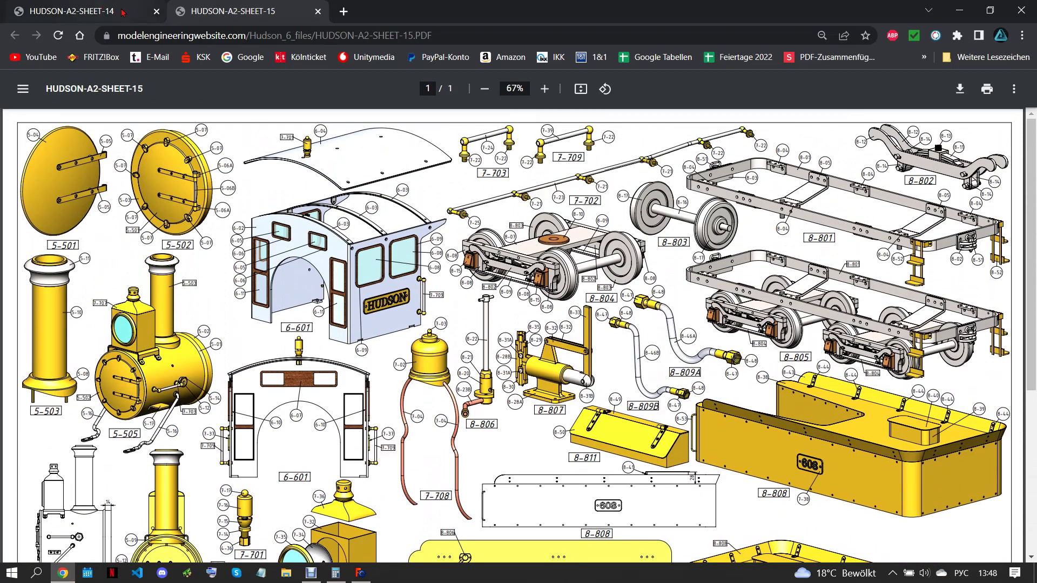
left_click(121, 14)
scroll(384, 209, "up", 4)
scroll(385, 209, "up", 2)
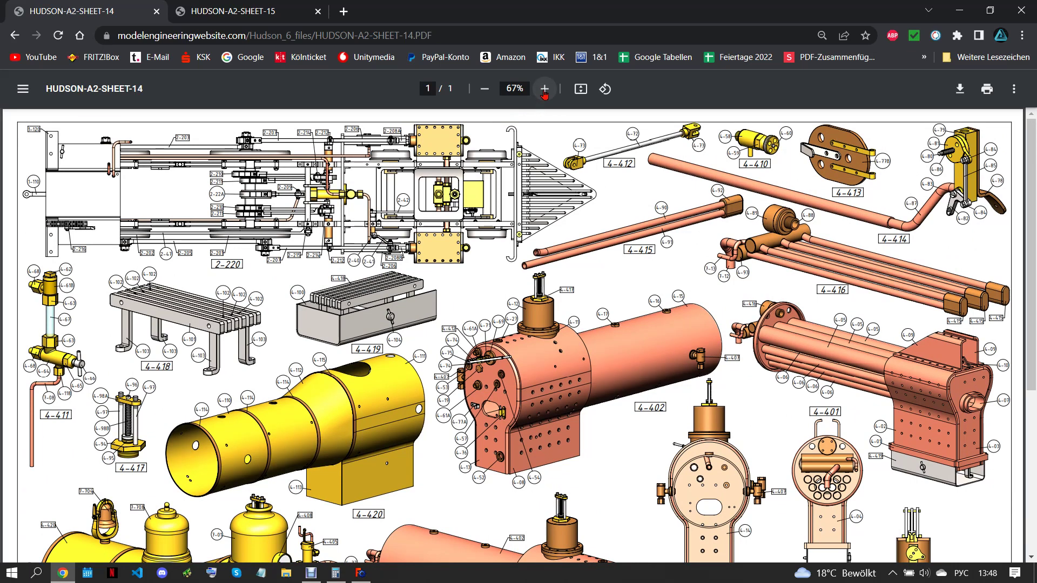
left_click(544, 89)
left_click(544, 89)
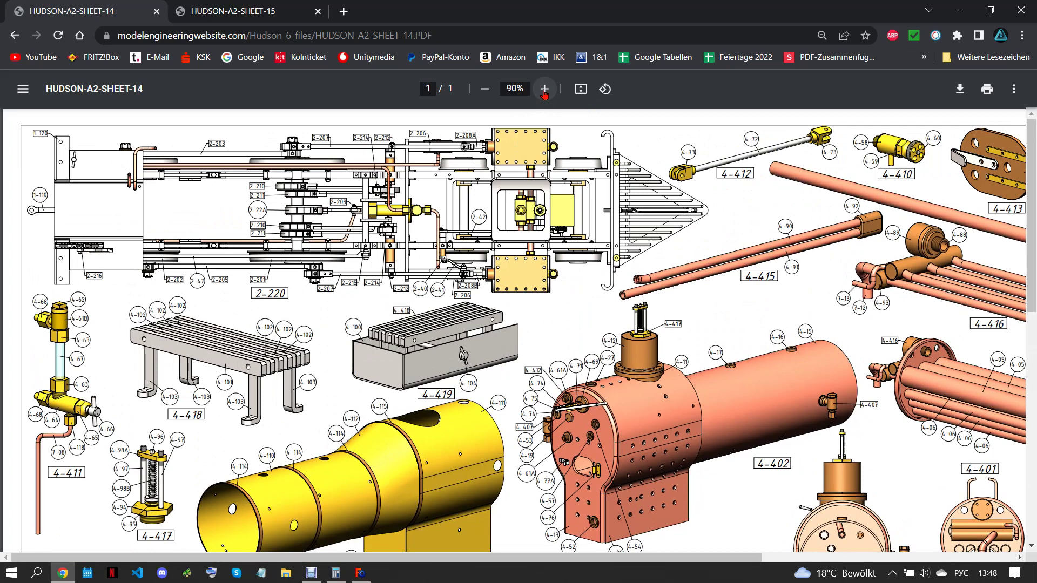
left_click(545, 89)
left_click(544, 89)
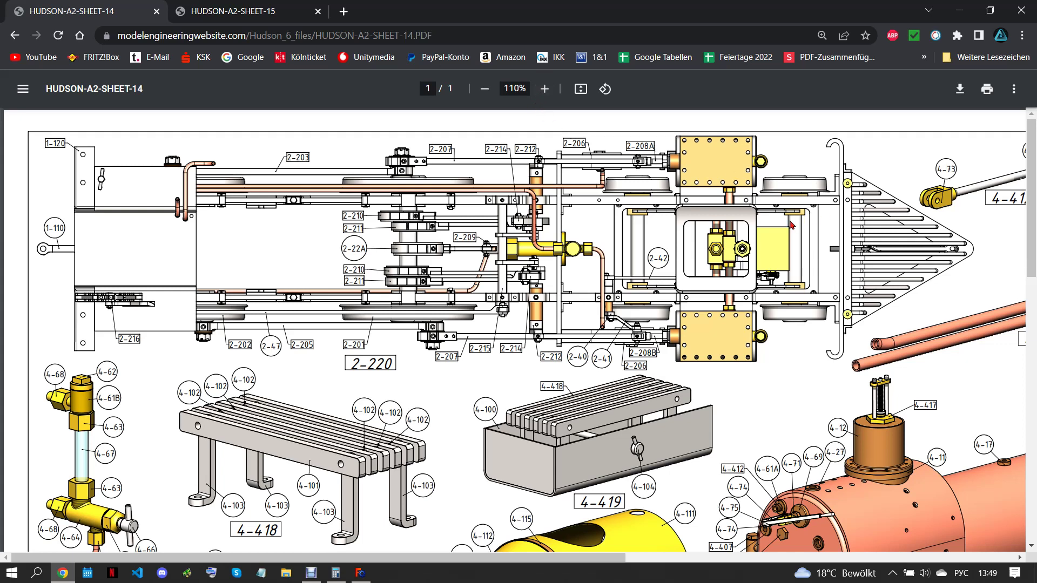
Copy the 2-220 label from the drawing and return to FreeCAD
left_click_drag(354, 361, 393, 363)
right_click(377, 359)
left_click(399, 373)
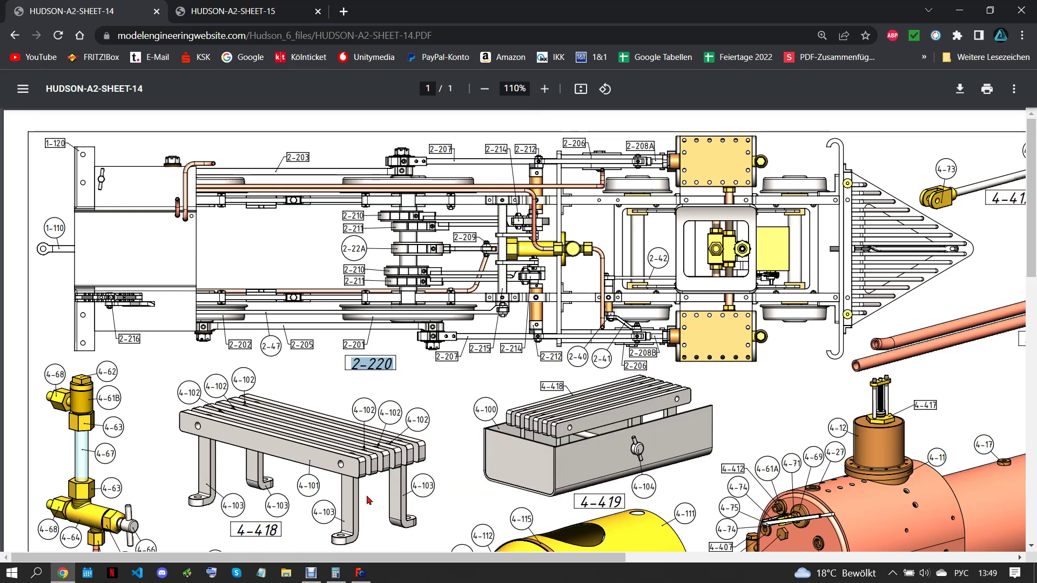
left_click(360, 572)
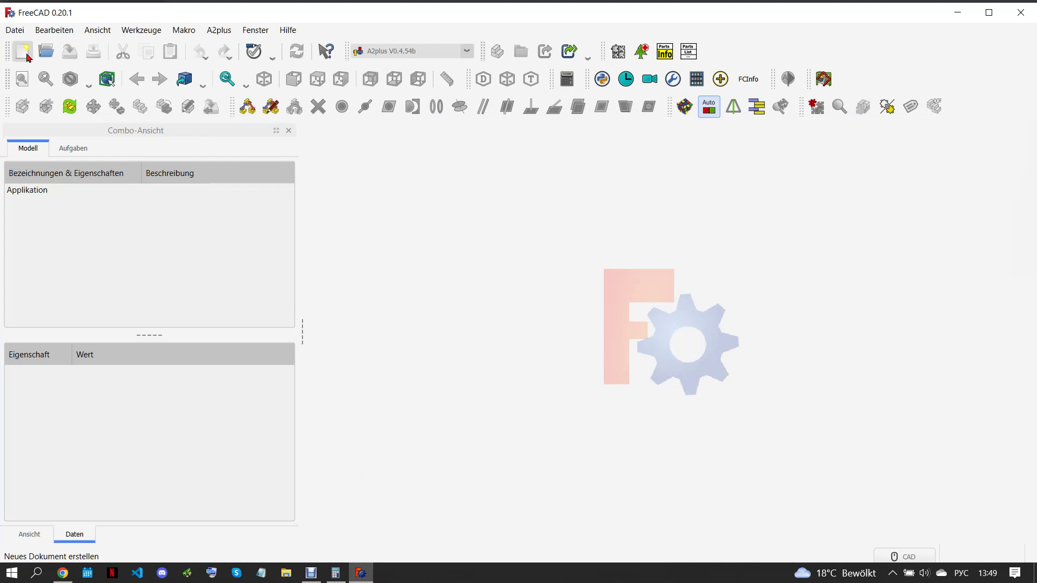
Create a new document and save it as 2-220 using the pasted name
left_click(23, 51)
left_click(15, 30)
left_click(97, 146)
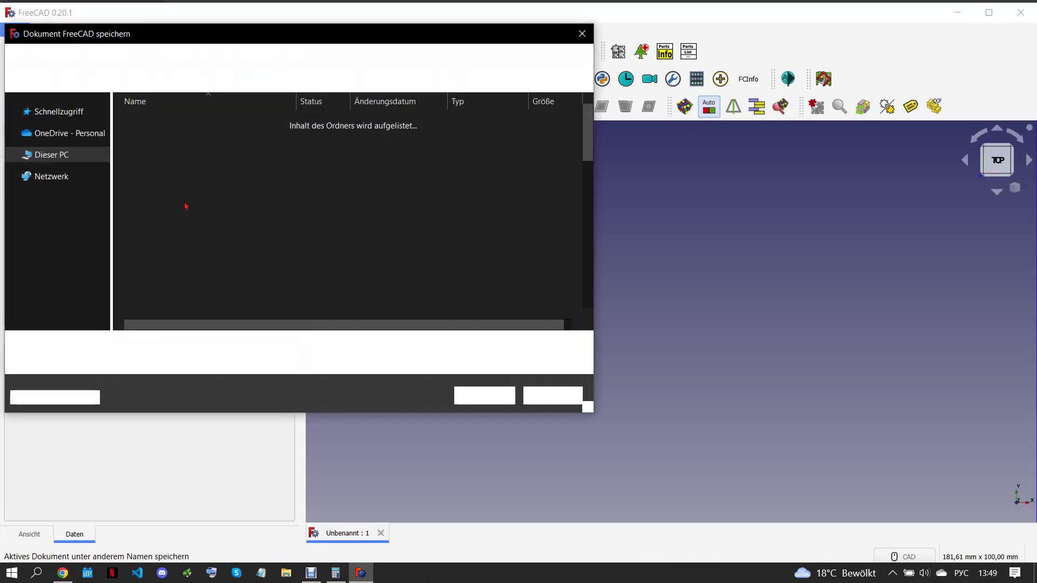
right_click(253, 354)
left_click(296, 400)
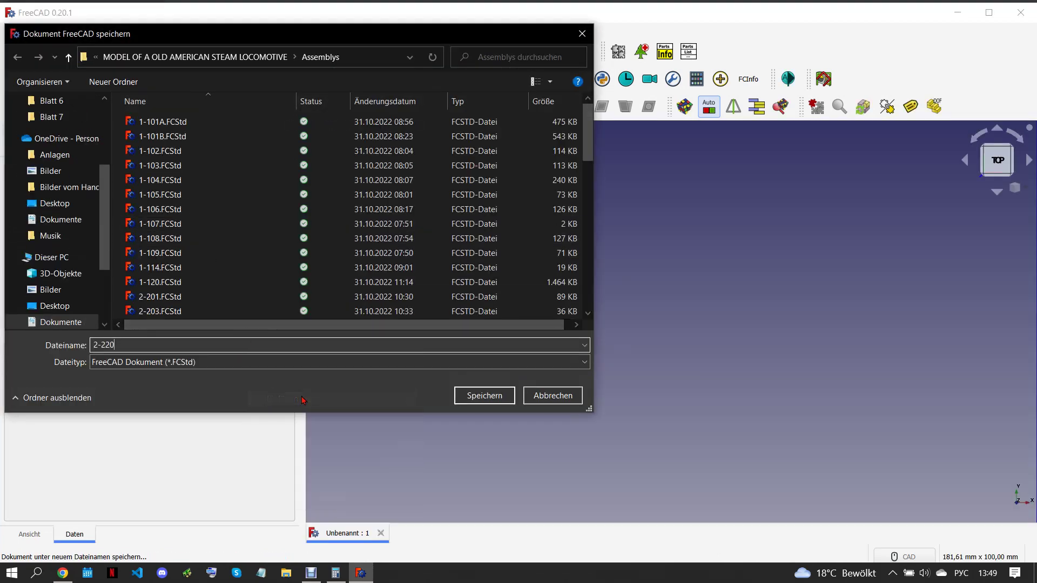
left_click(485, 400)
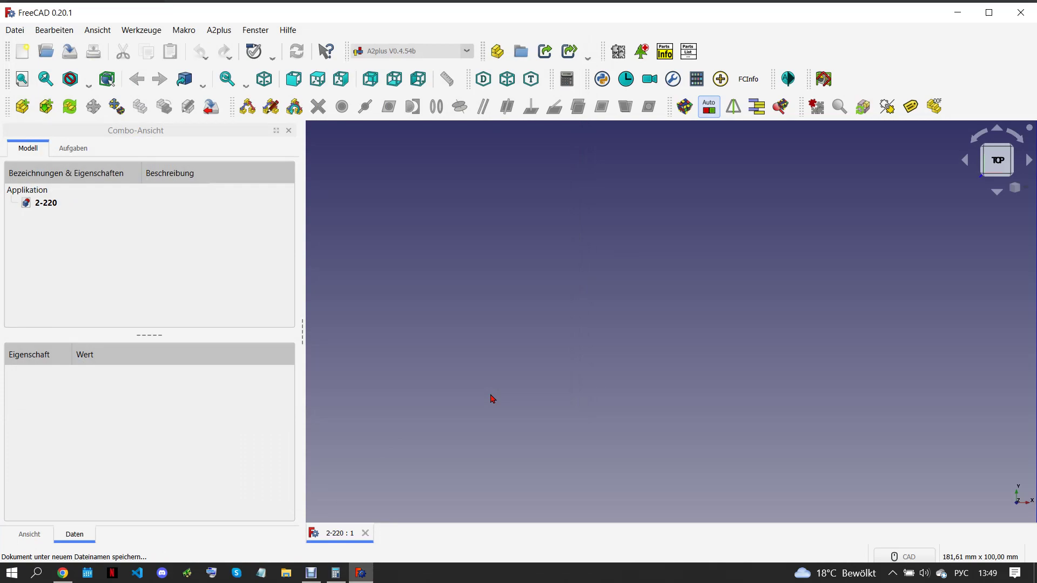
Add part 1-120.FCStd from file to the 2-220 assembly
left_click(22, 106)
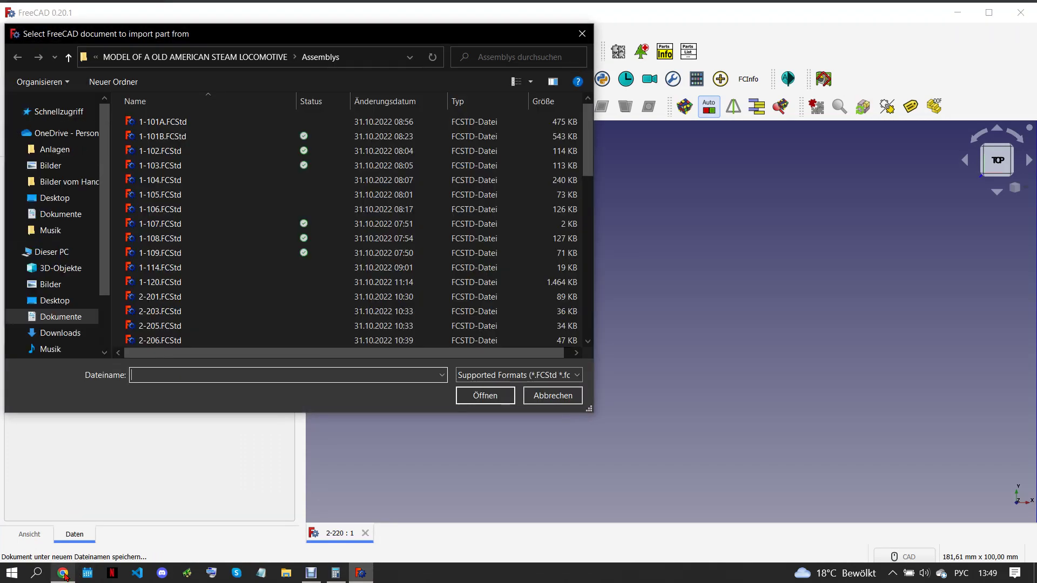
key("alt+Tab")
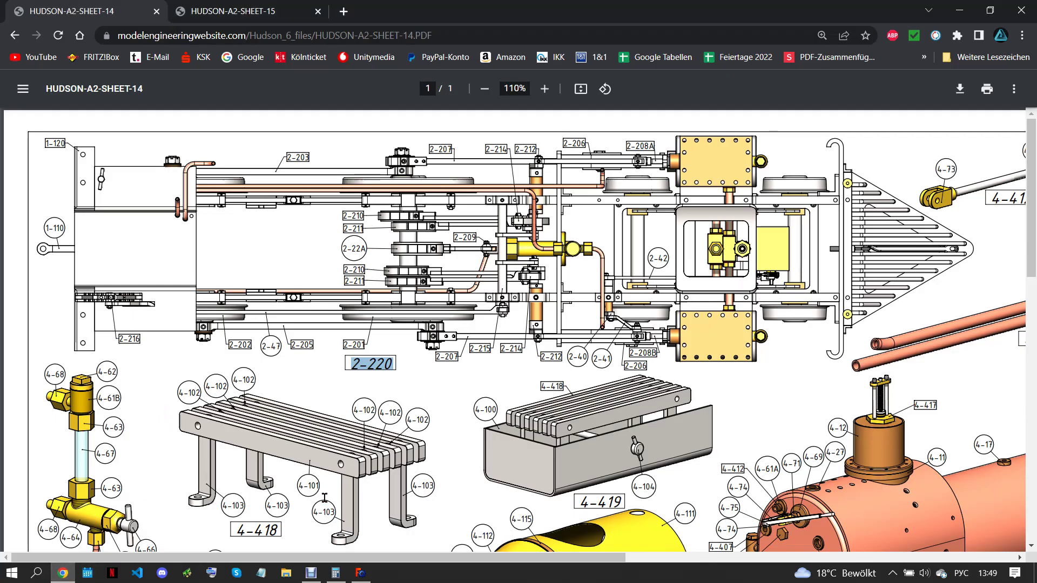
left_click(361, 572)
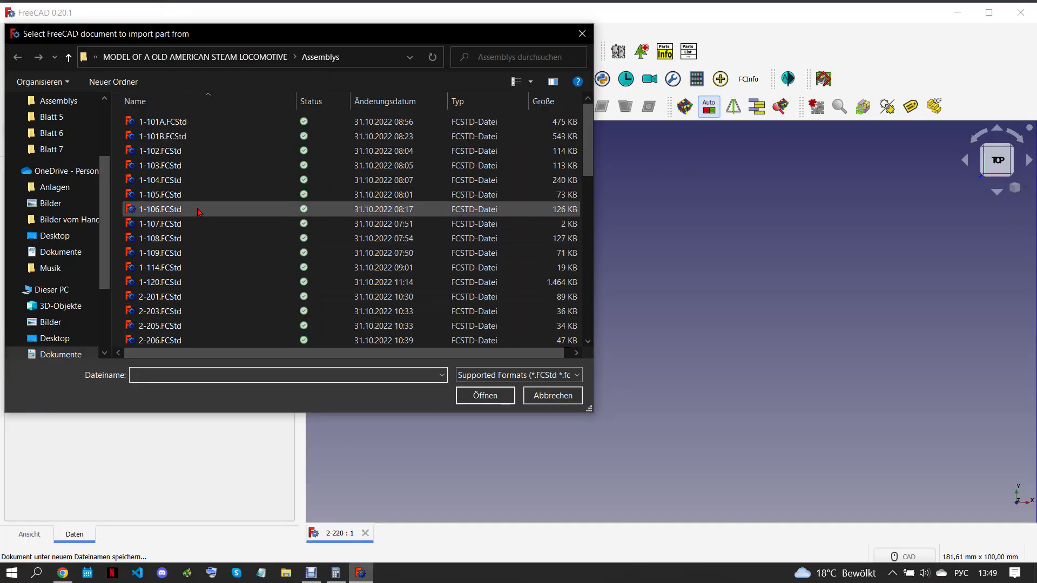
left_click(184, 282)
left_click(494, 399)
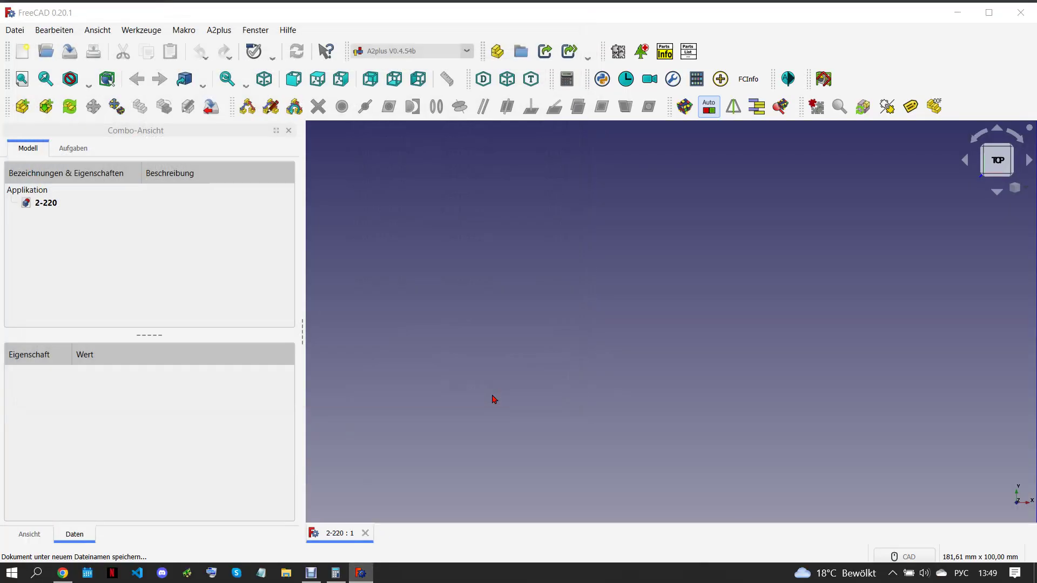
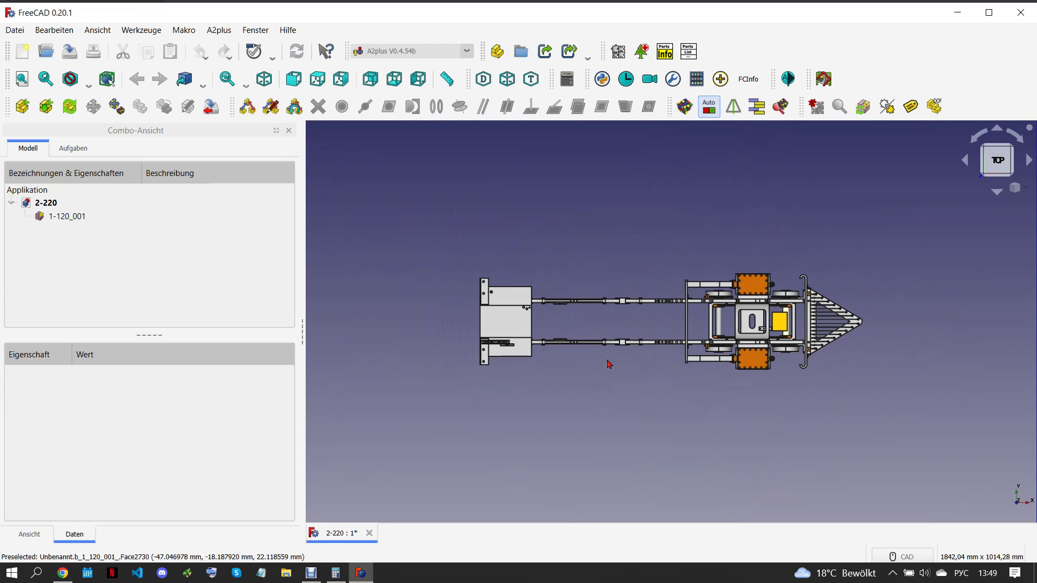
Show the chassis assembly in isometric view
scroll(765, 281, "up", 3)
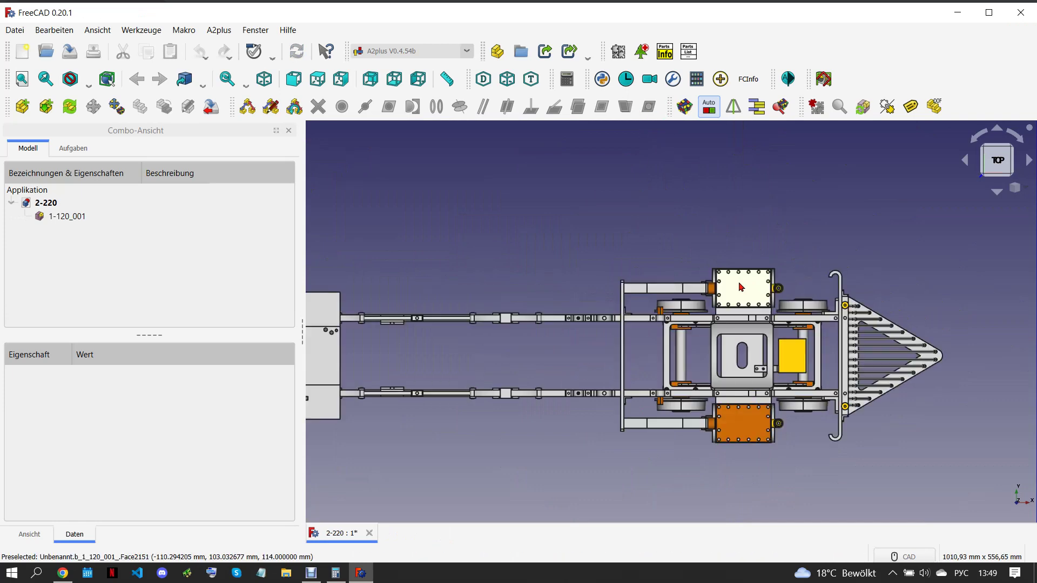
left_click(508, 80)
scroll(598, 199, "down", 3)
scroll(674, 259, "up", 2)
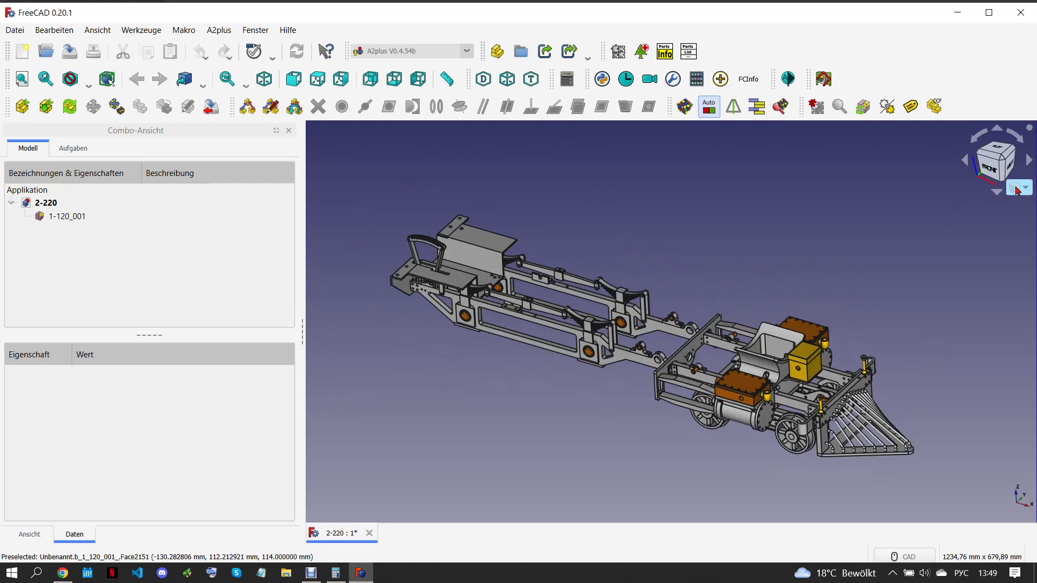
Check the reference drawing, then import 2-201.FCStd into the 2-220 assembly
left_click(63, 572)
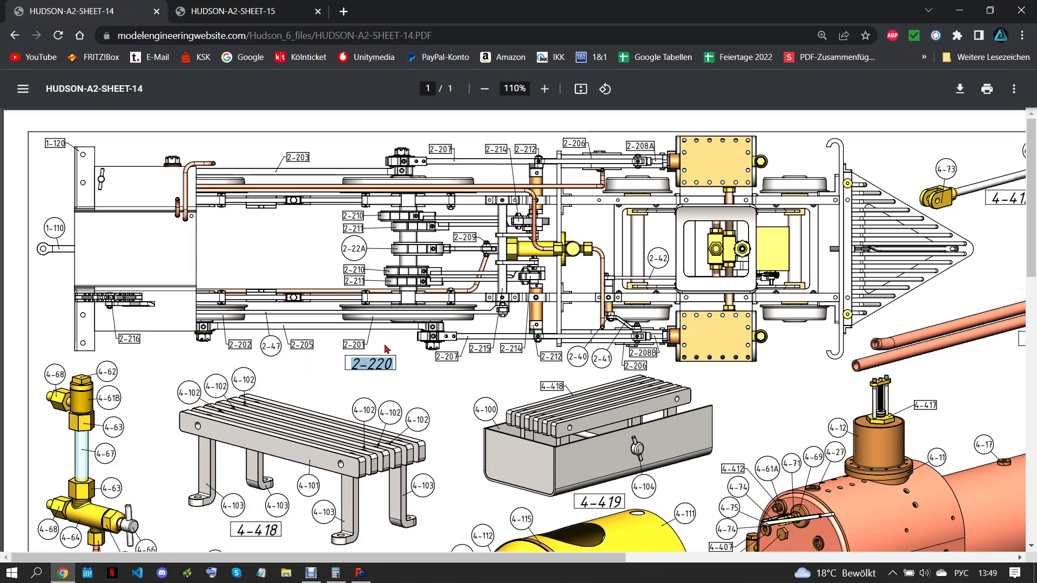
left_click(361, 572)
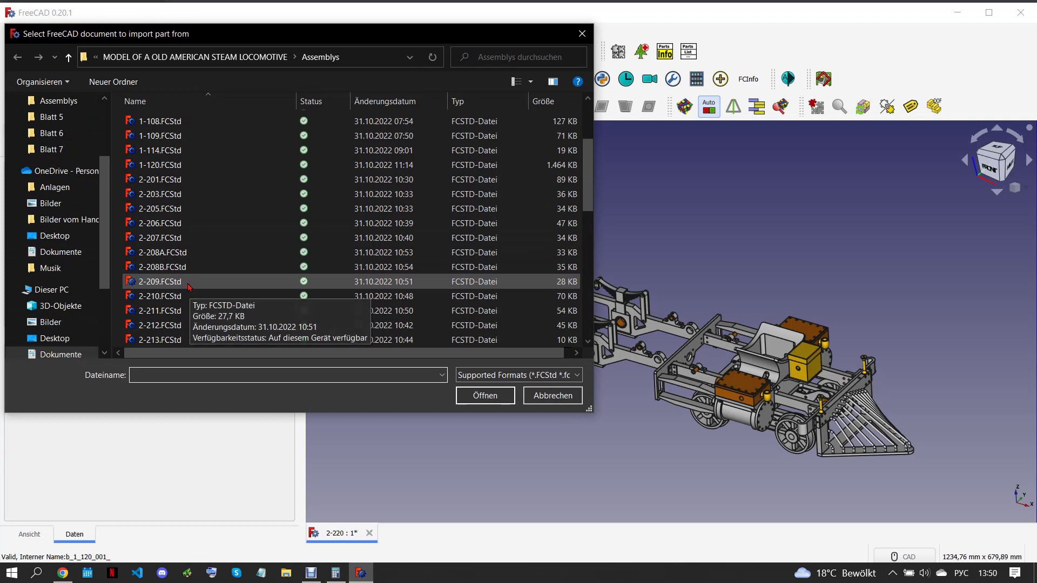
left_click(173, 179)
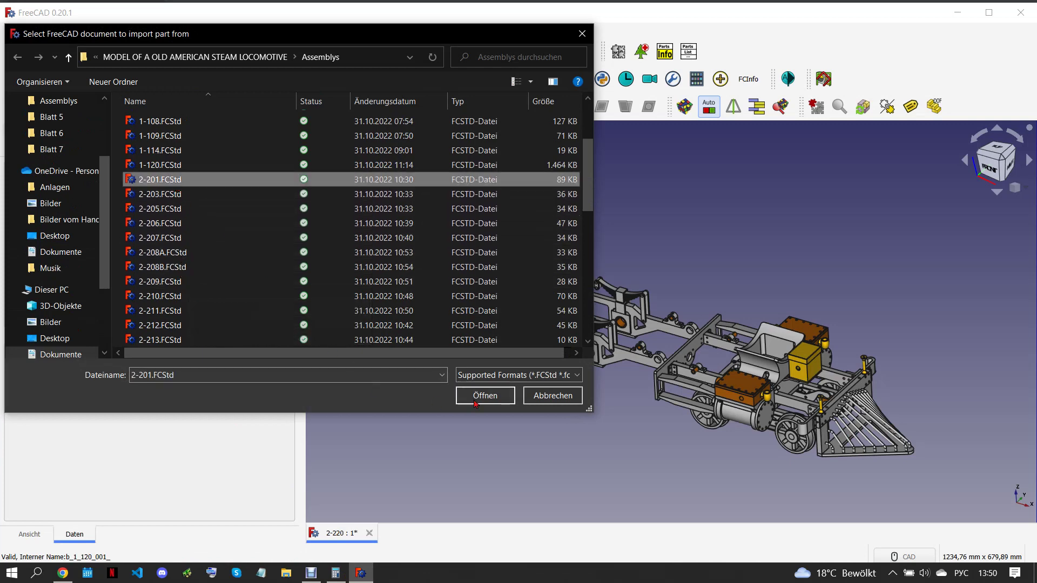
left_click(484, 396)
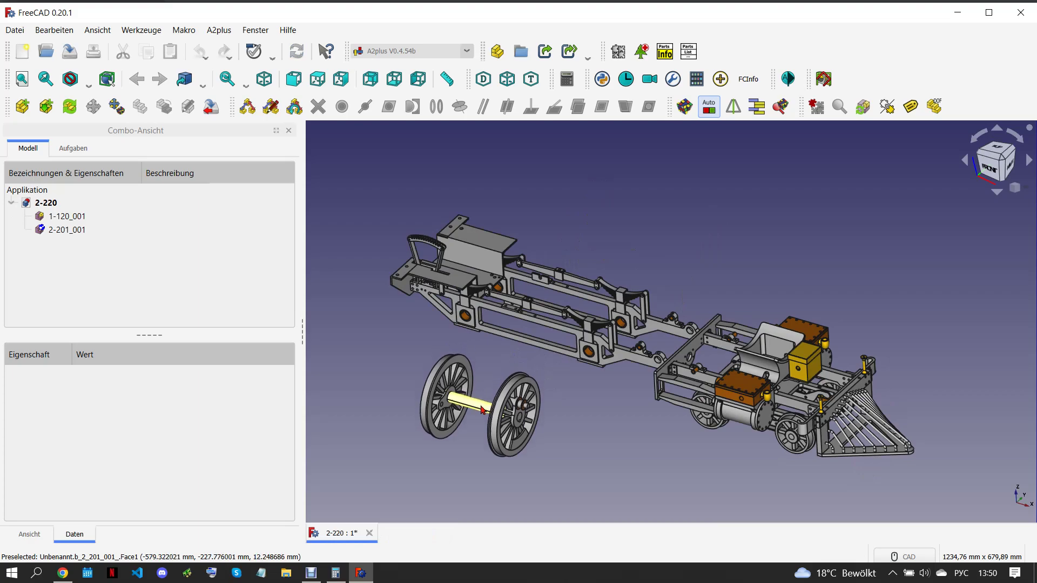
Place wheelset 2-201_001 beside the chassis and rotate it 90° with Move part
left_click(470, 402)
left_click(63, 573)
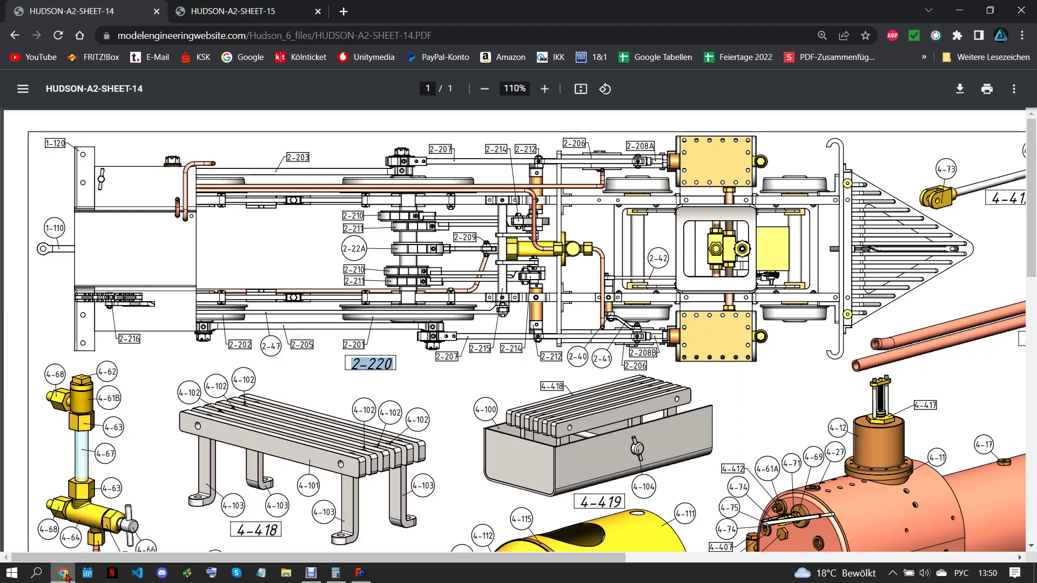
left_click(361, 573)
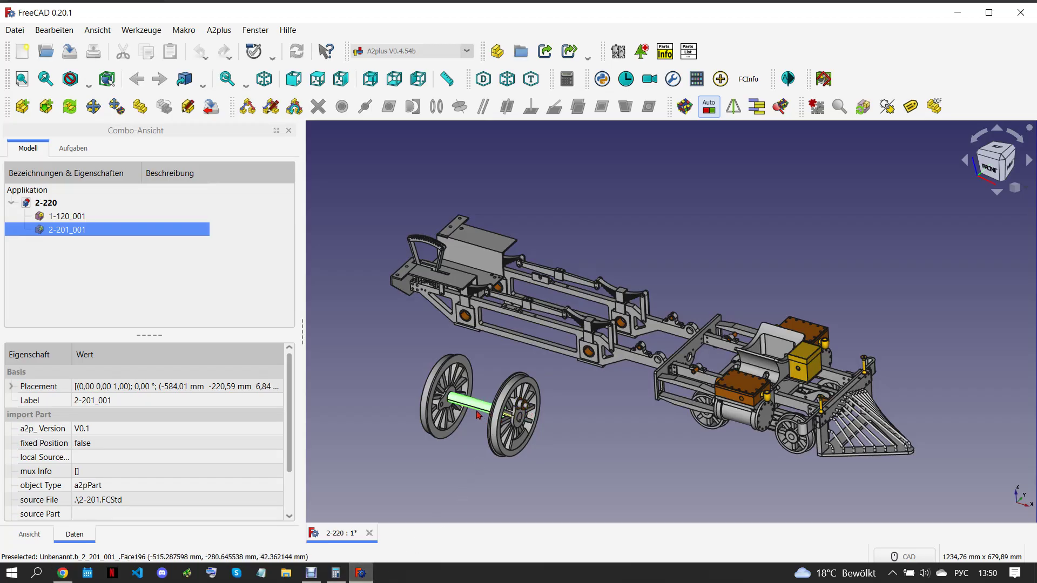
left_click(93, 106)
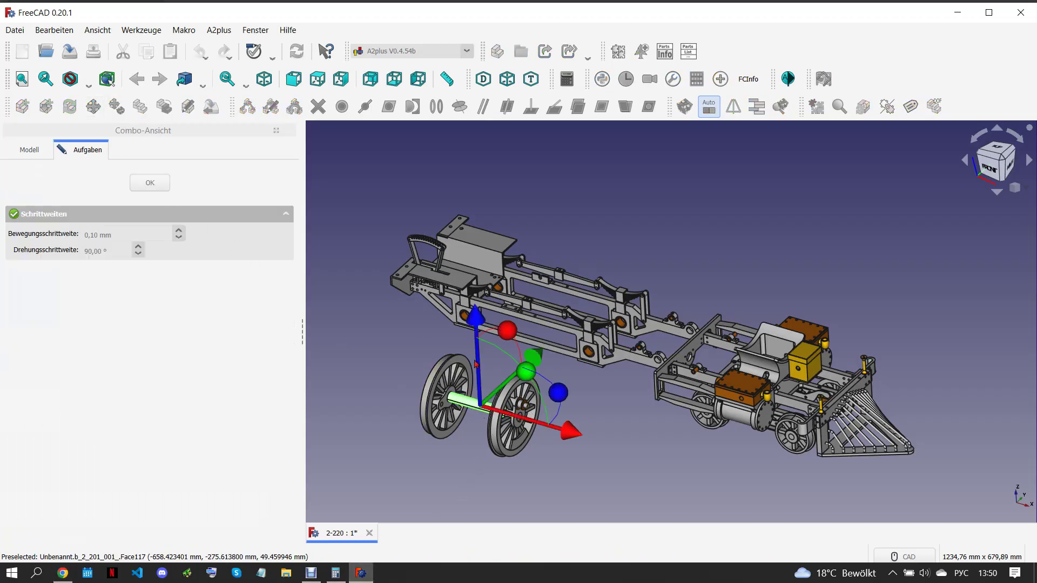
left_click_drag(550, 393, 510, 312)
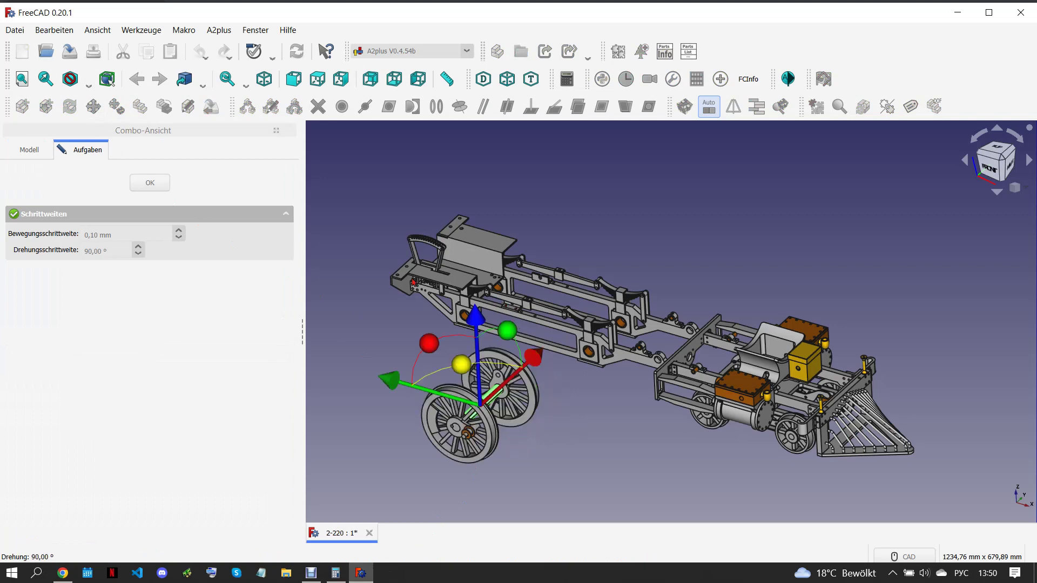
left_click(150, 182)
Select the wheelset's hub edge and the chassis bearing hole edge
left_click(395, 424)
scroll(403, 435, "up", 2)
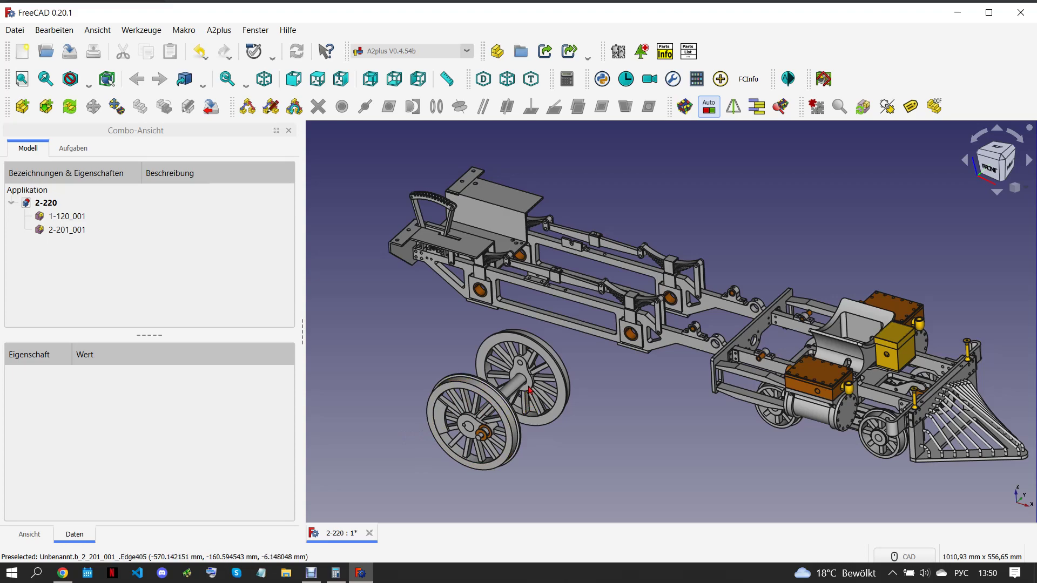
mouse_move(527, 385)
middle_mouse_down()
mouse_move(419, 393)
mouse_move(458, 402)
mouse_move(387, 420)
mouse_move(338, 461)
middle_mouse_up()
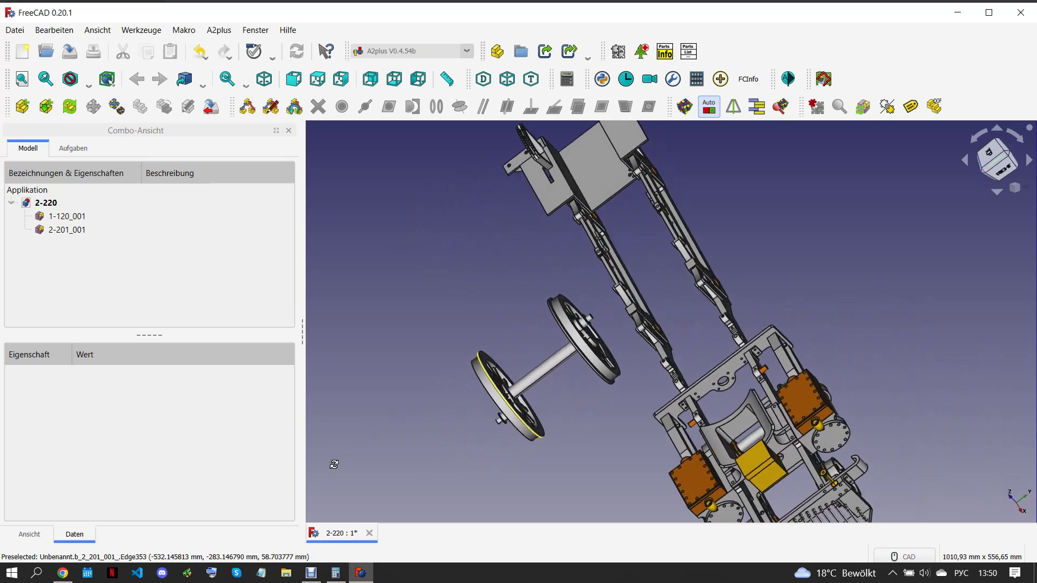
scroll(515, 387, "up", 5)
scroll(514, 388, "up", 2)
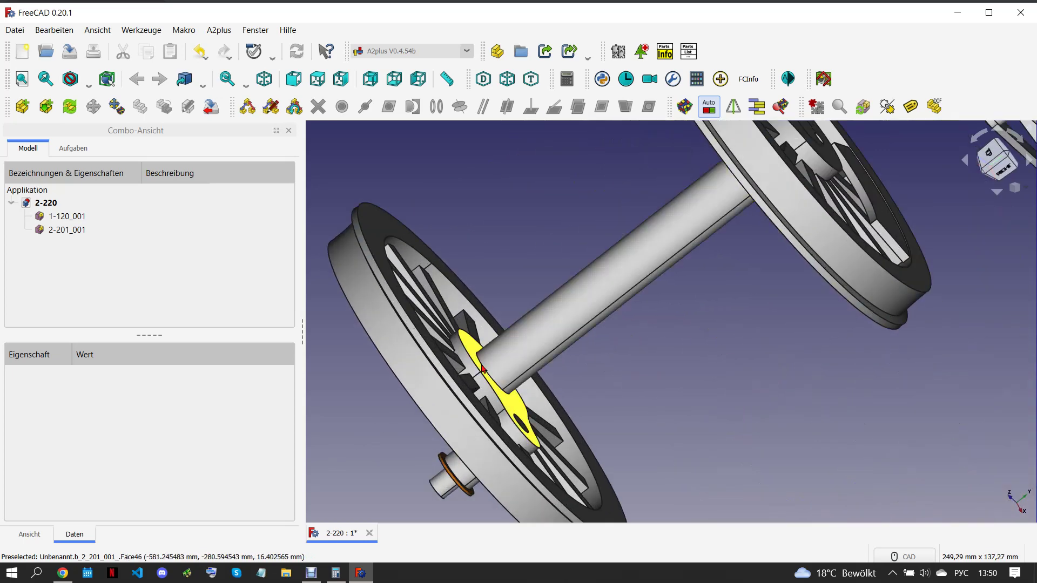
left_click(483, 368)
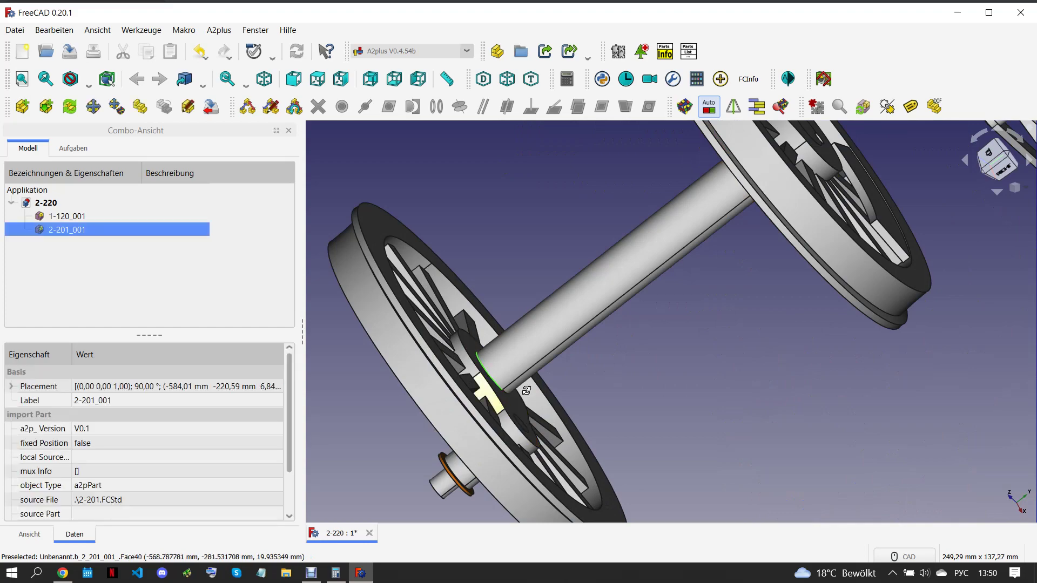
scroll(567, 371, "down", 3)
scroll(567, 370, "down", 3)
scroll(564, 257, "down", 2)
scroll(564, 257, "up", 3)
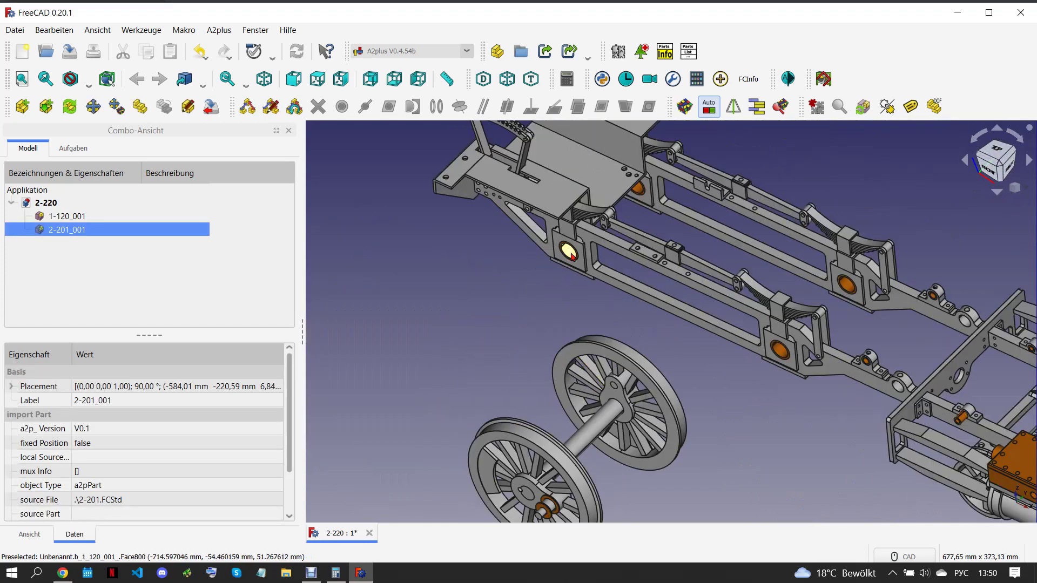
left_click(568, 252, "ctrl")
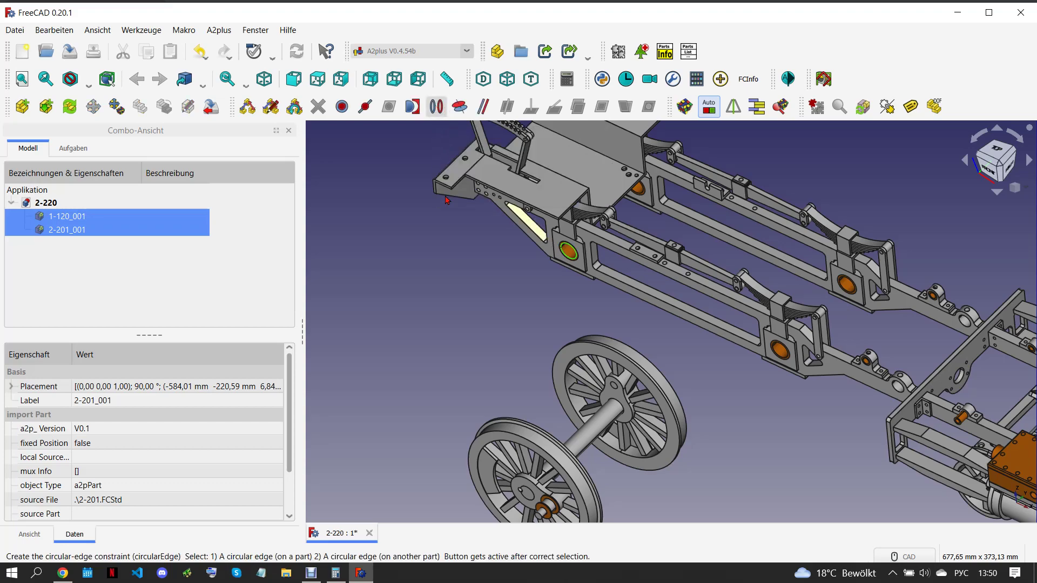
Accept a -1,00 mm circular-edge constraint seating 2-201_001 in the rear bearings
mouse_move(700, 297)
middle_mouse_down()
mouse_move(745, 399)
mouse_move(595, 399)
middle_mouse_up()
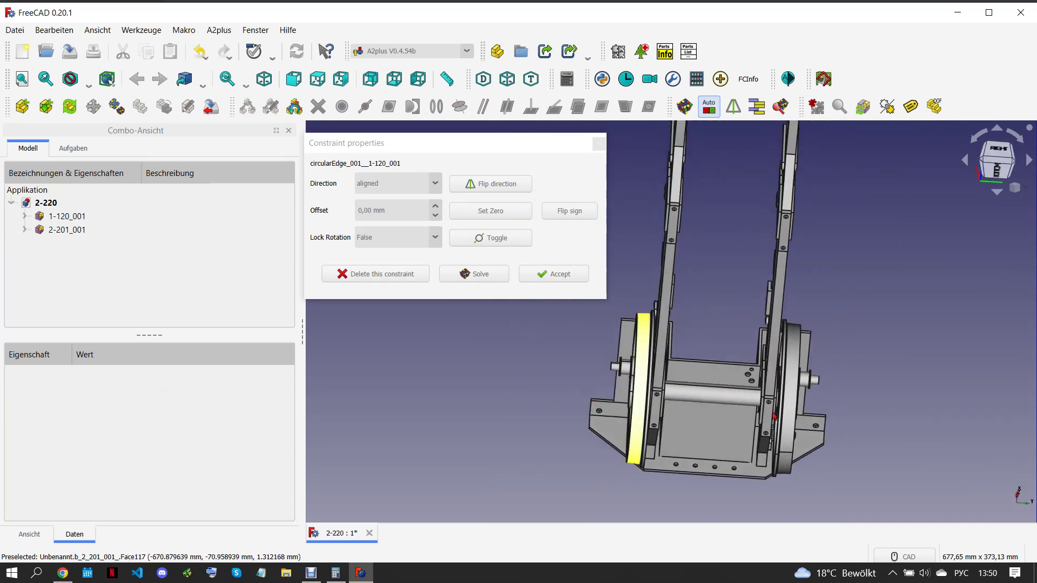
scroll(594, 398, "up", 5)
scroll(595, 399, "up", 5)
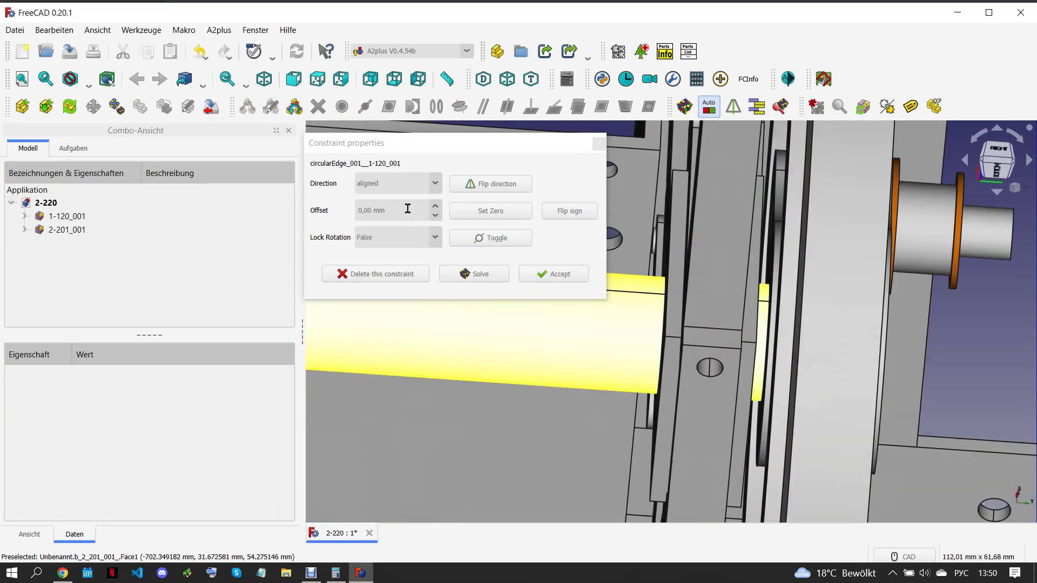
scroll(407, 209, "down", 1)
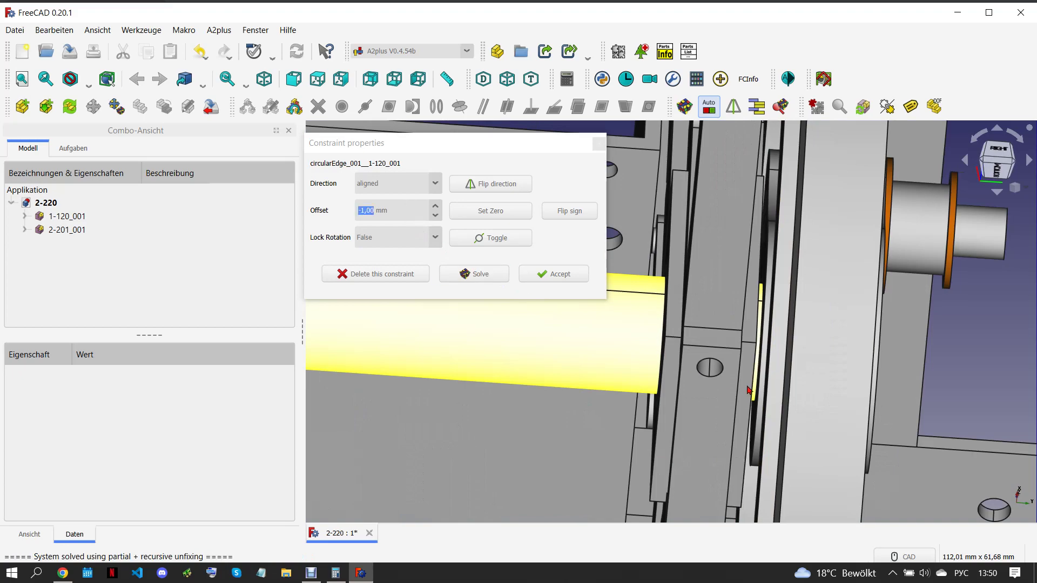
scroll(749, 390, "down", 2)
scroll(756, 394, "down", 3)
scroll(762, 399, "down", 3)
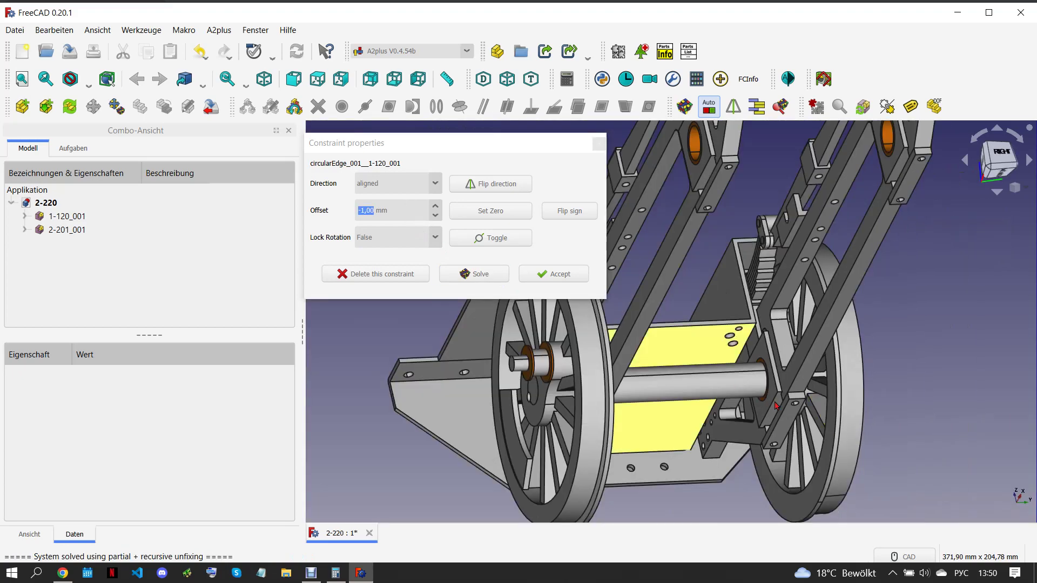
scroll(770, 404, "down", 2)
scroll(771, 413, "down", 2)
scroll(774, 425, "down", 2)
scroll(776, 430, "down", 1)
scroll(776, 430, "down", 2)
scroll(778, 432, "up", 3)
scroll(781, 435, "up", 1)
left_click(557, 266)
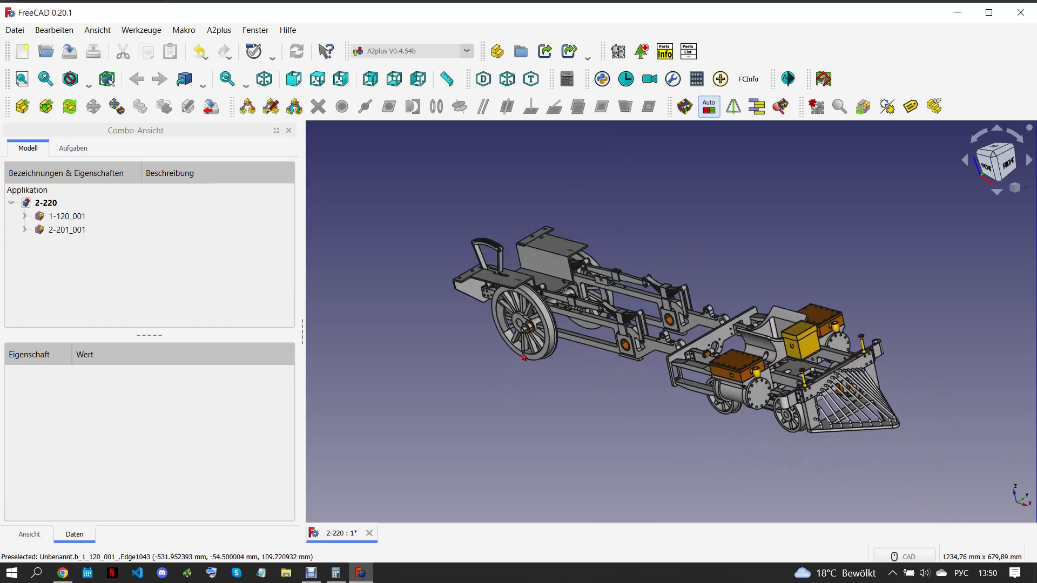
left_click(357, 385)
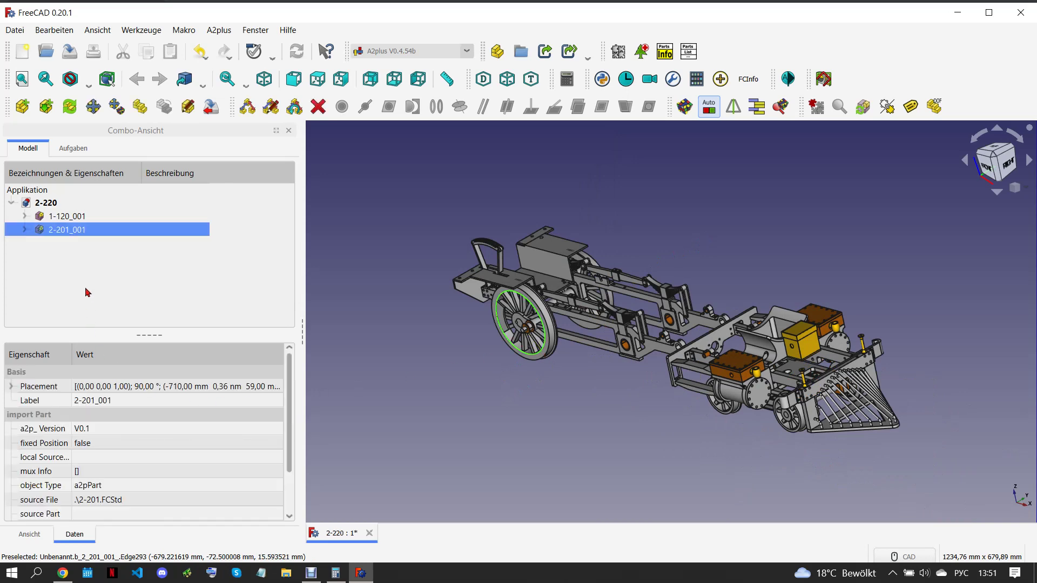
left_click(128, 447)
left_click(375, 448)
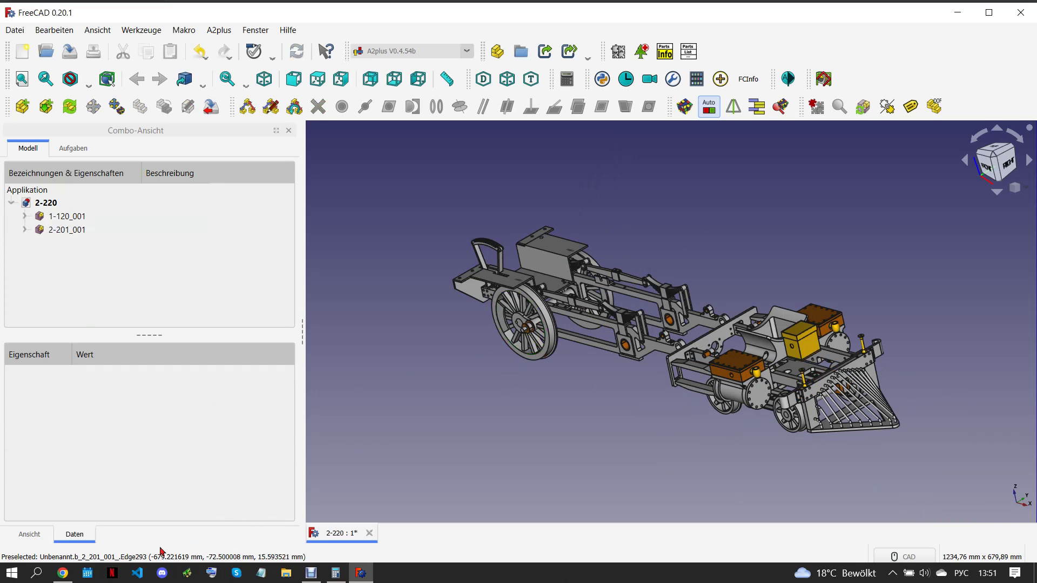
left_click(63, 573)
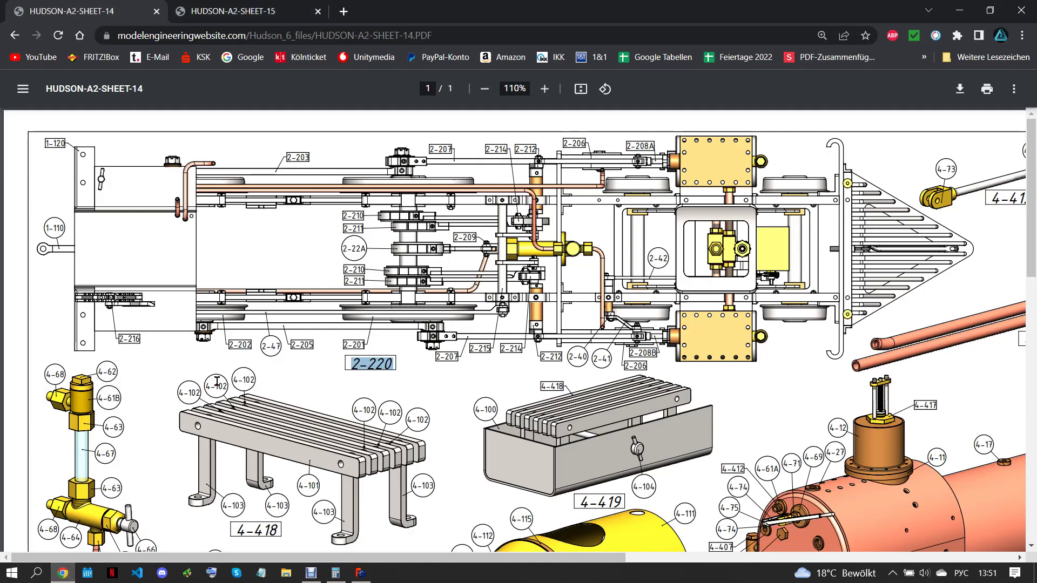
left_click(361, 573)
left_click(21, 106)
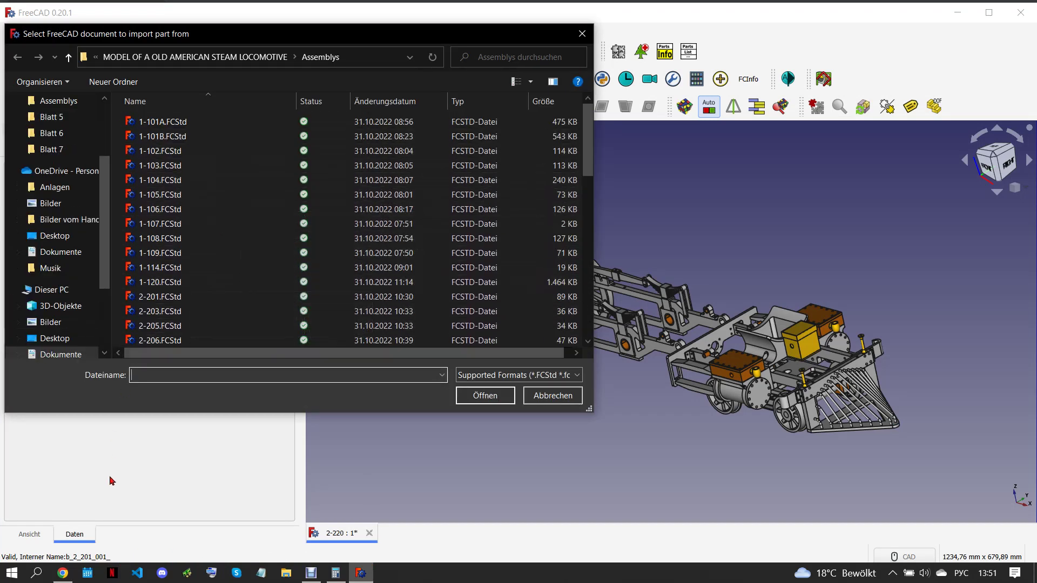
left_click(72, 566)
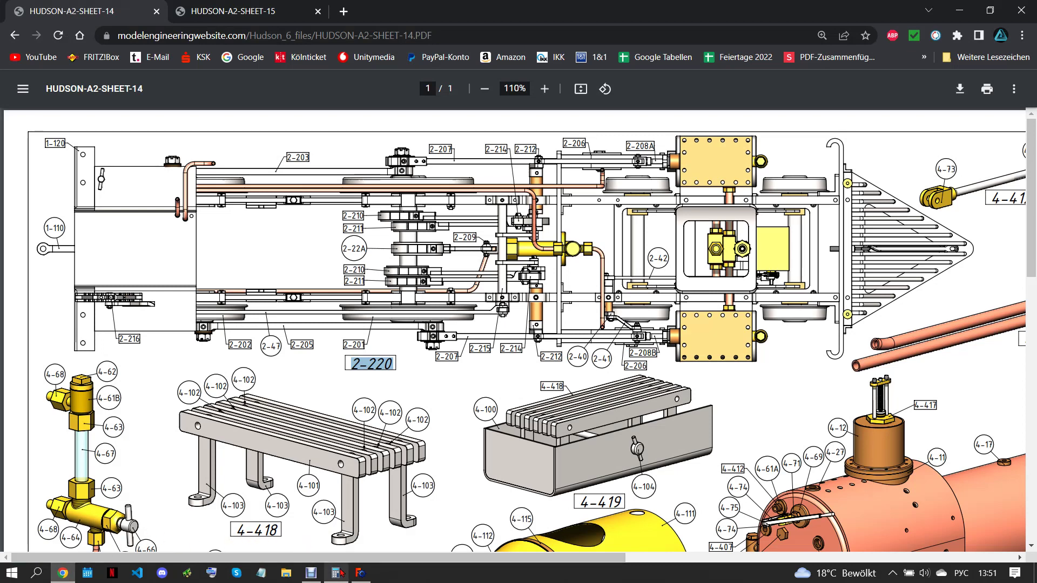
left_click(361, 573)
left_click(162, 311)
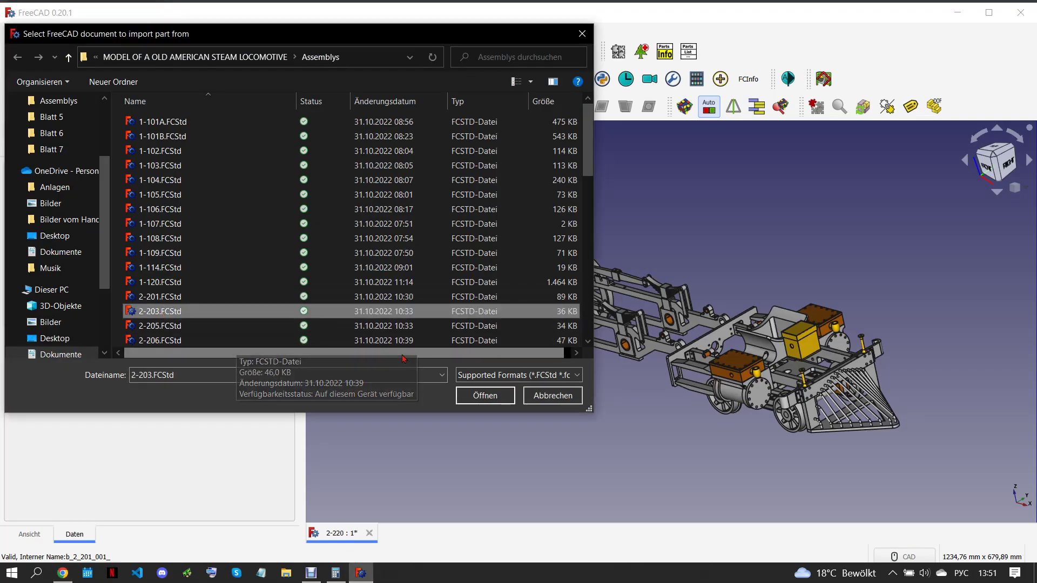
left_click(486, 396)
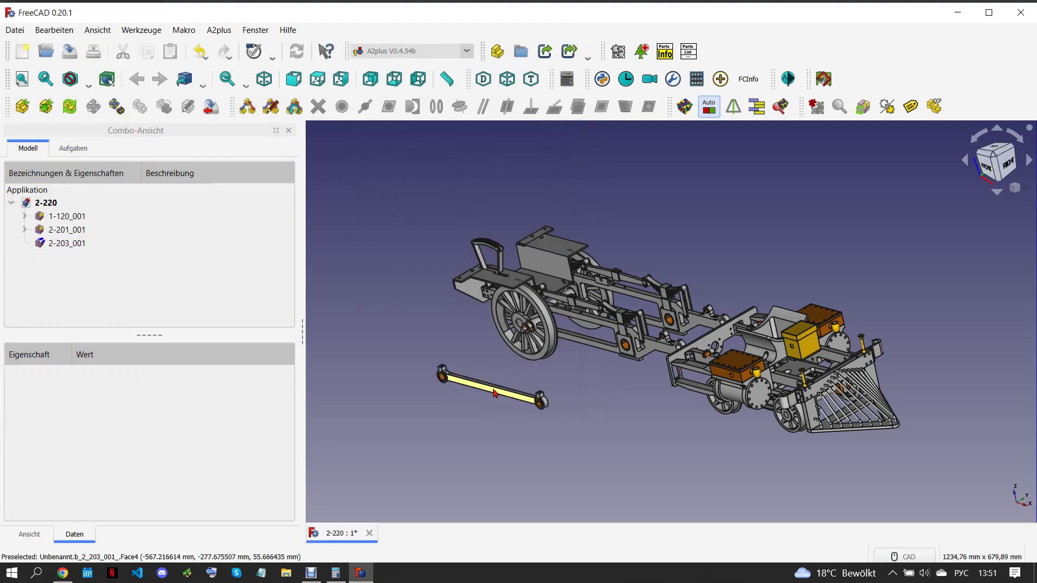
left_click(493, 397)
key("Delete")
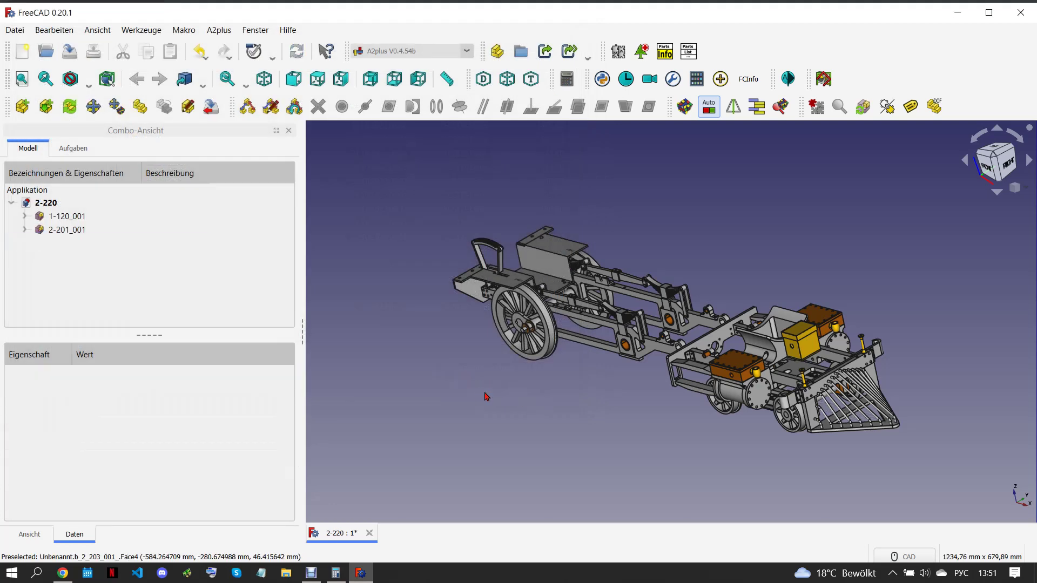
left_click(63, 573)
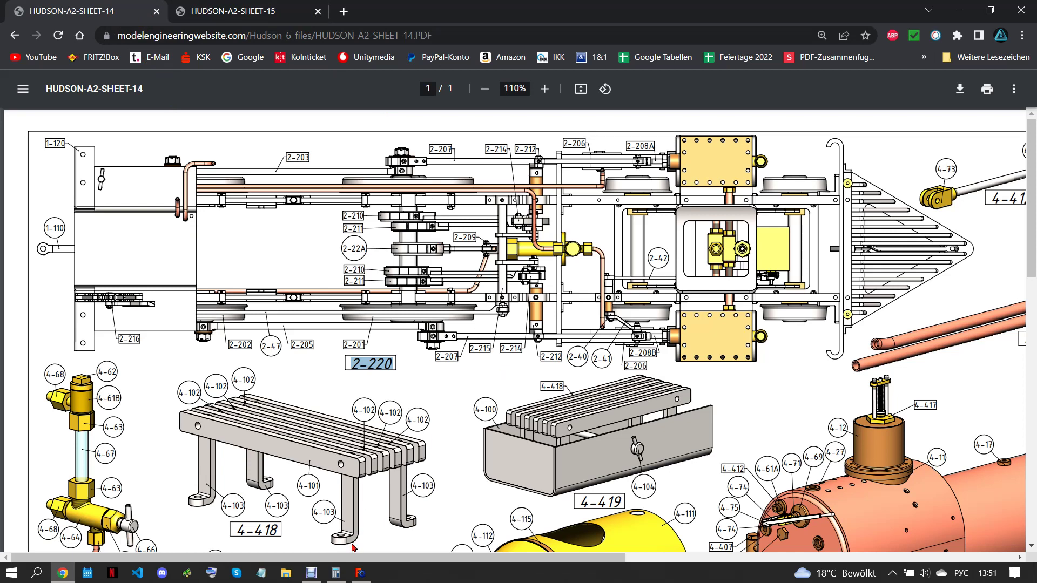
Import 2-205.FCStd and place rod 2-205_001 below the chassis
left_click(361, 573)
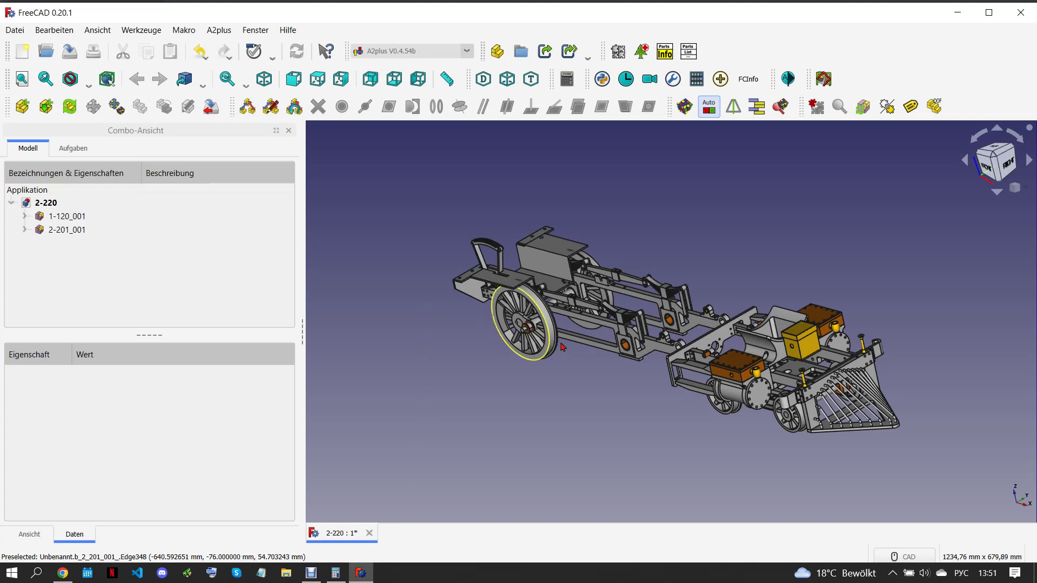
middle_click_drag(641, 398, 655, 400)
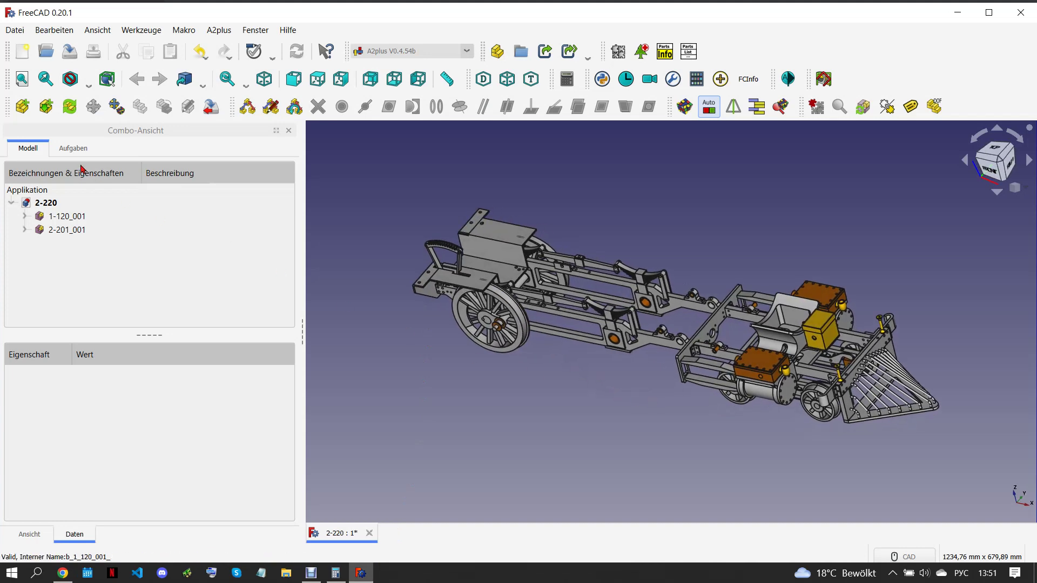
left_click(22, 106)
scroll(210, 220, "down", 2)
left_click(174, 211)
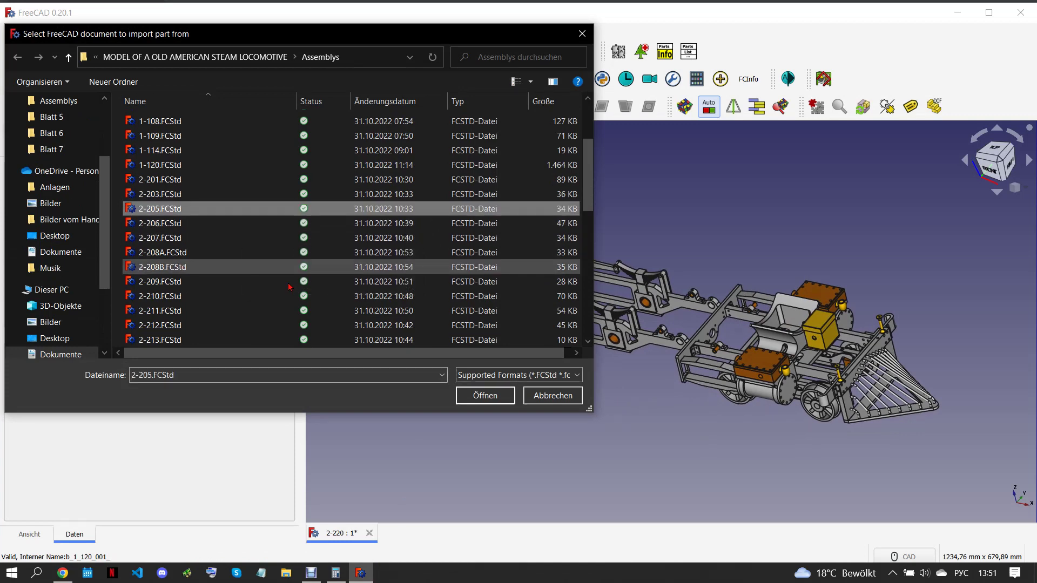
left_click(479, 395)
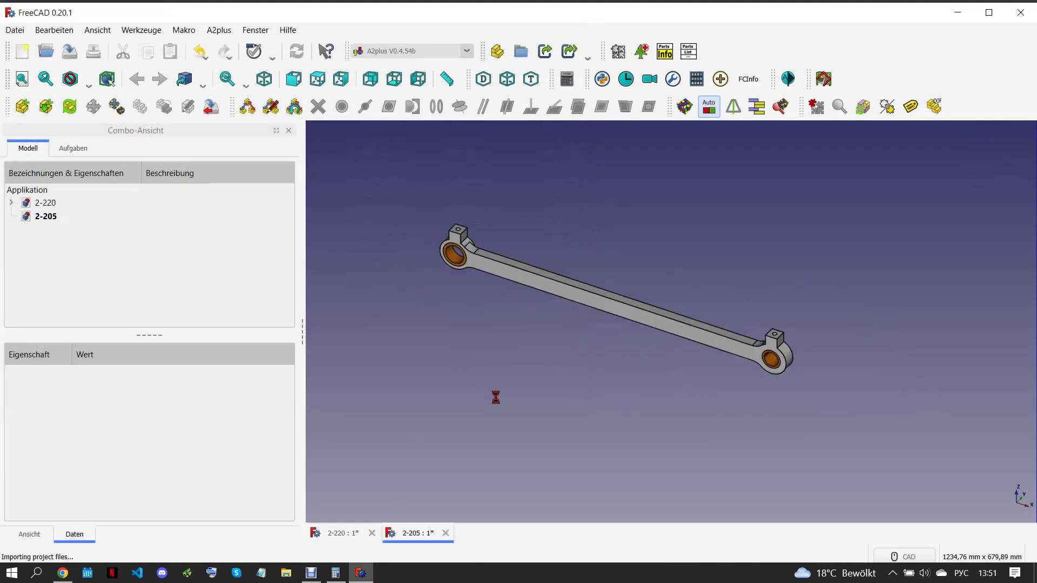
left_click(495, 398)
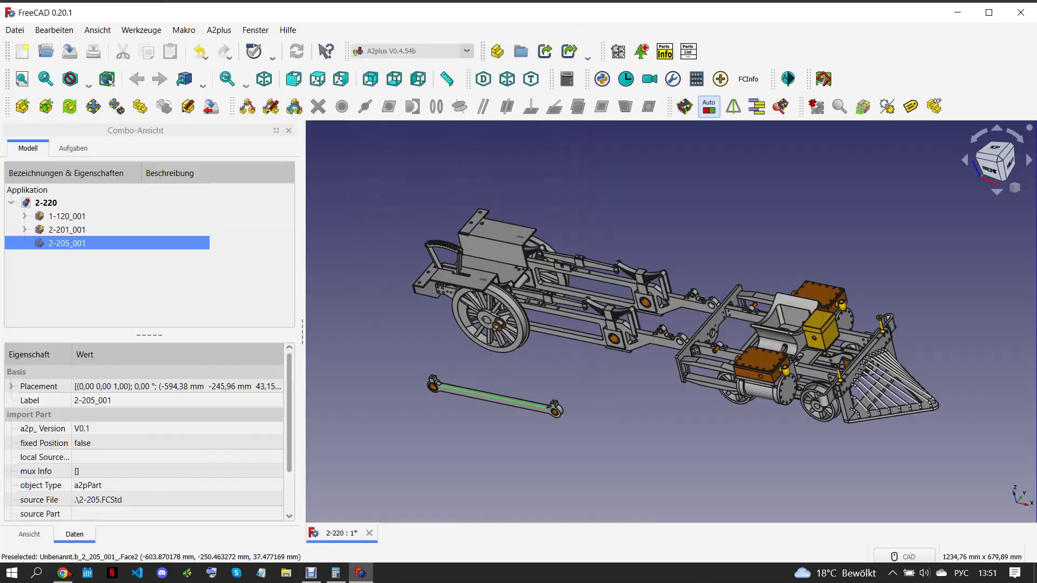
left_click(63, 572)
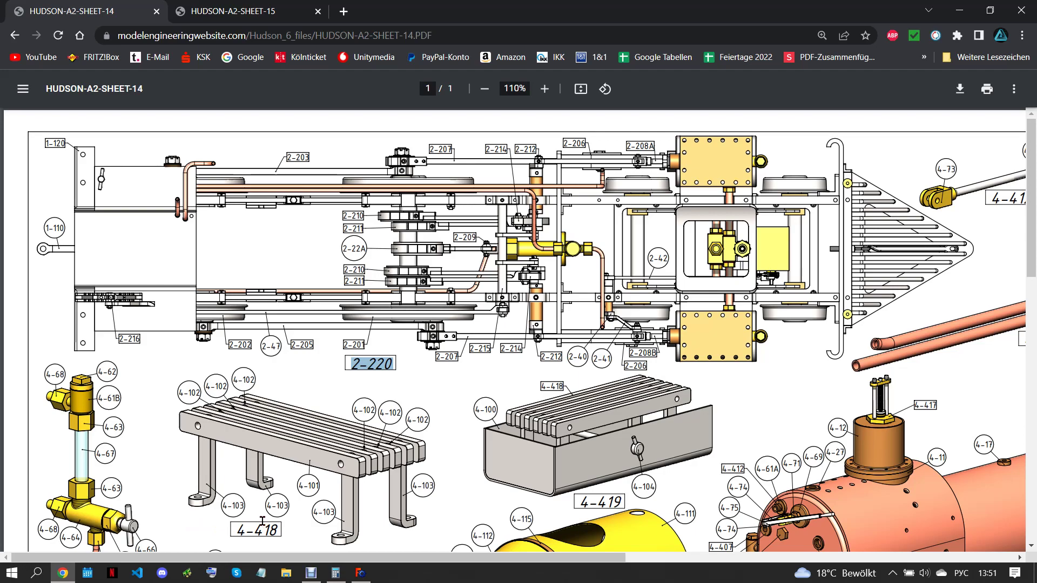
left_click(361, 572)
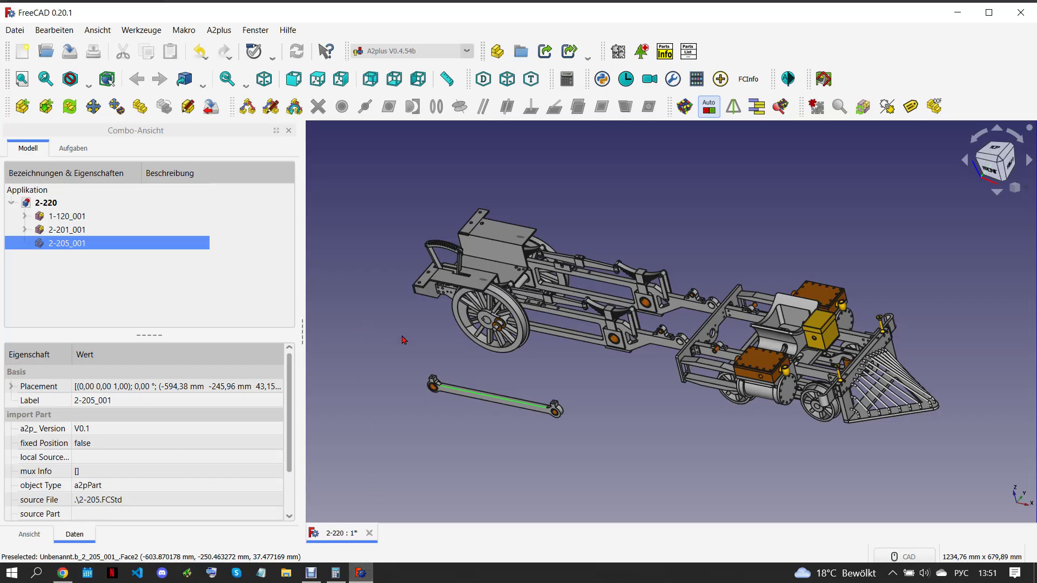
scroll(508, 384, "up", 2)
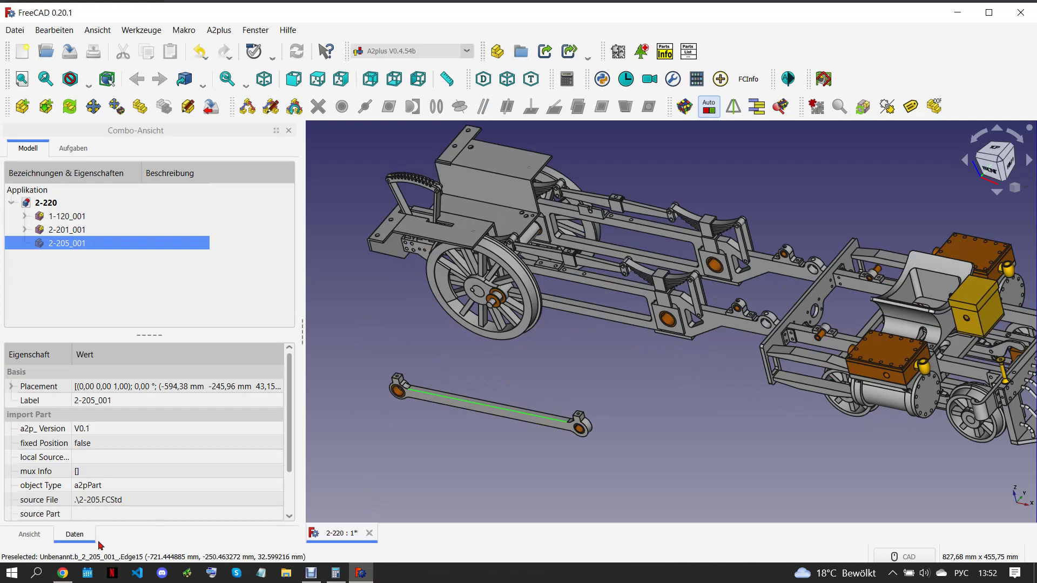
left_click(73, 567)
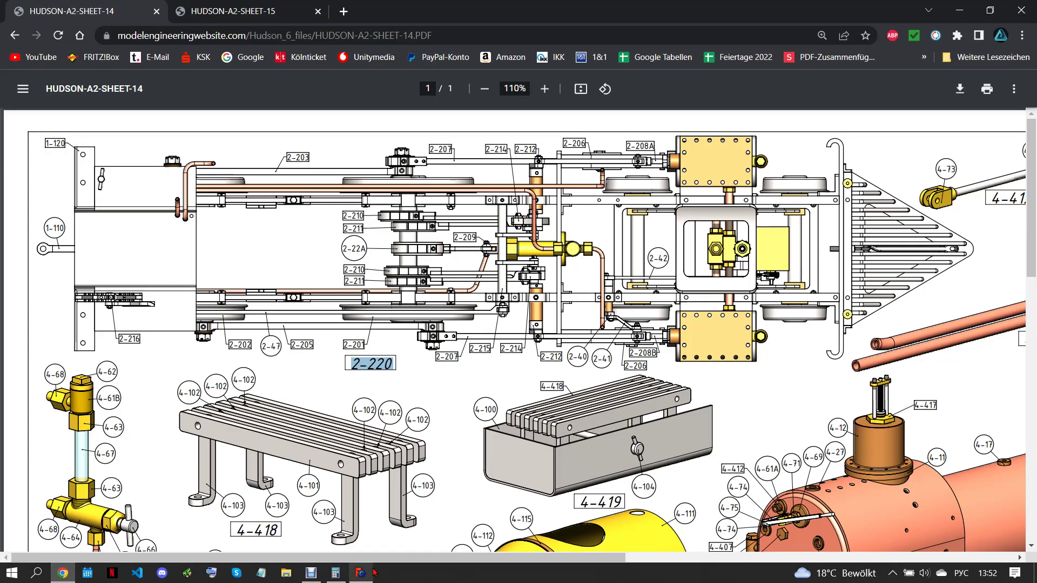
left_click(361, 573)
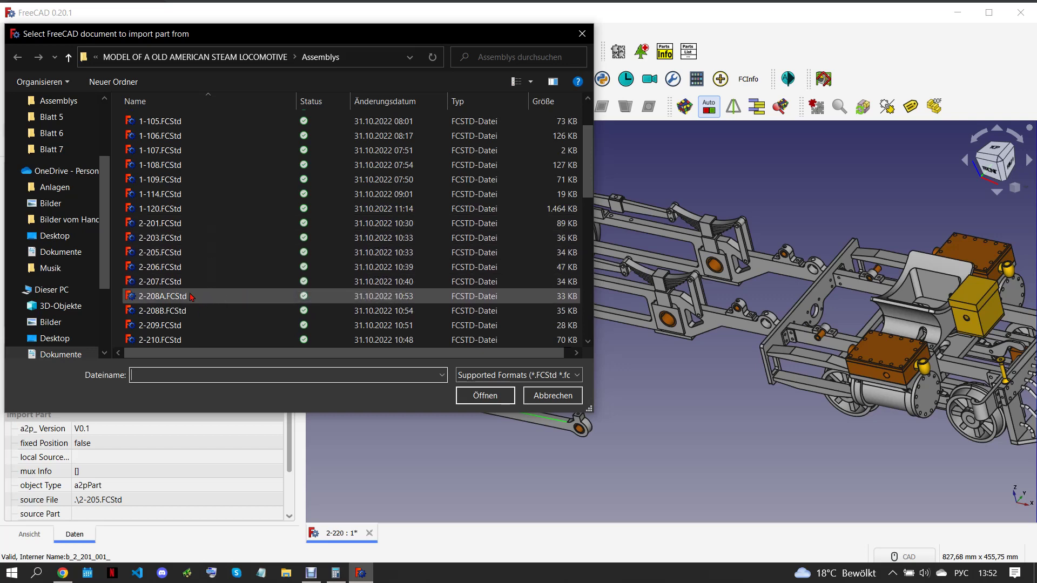
left_click(67, 574)
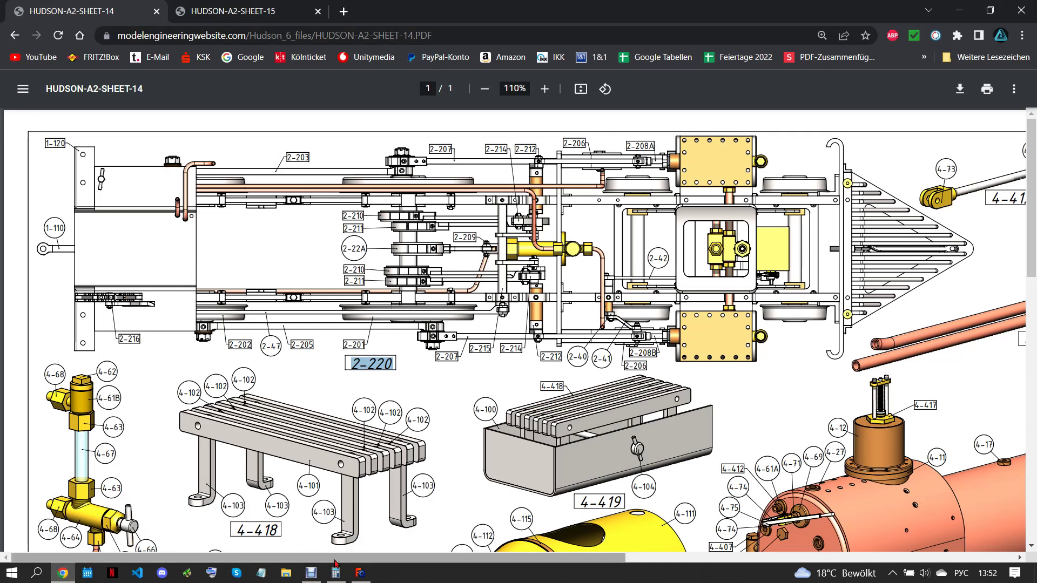
mouse_move(361, 572)
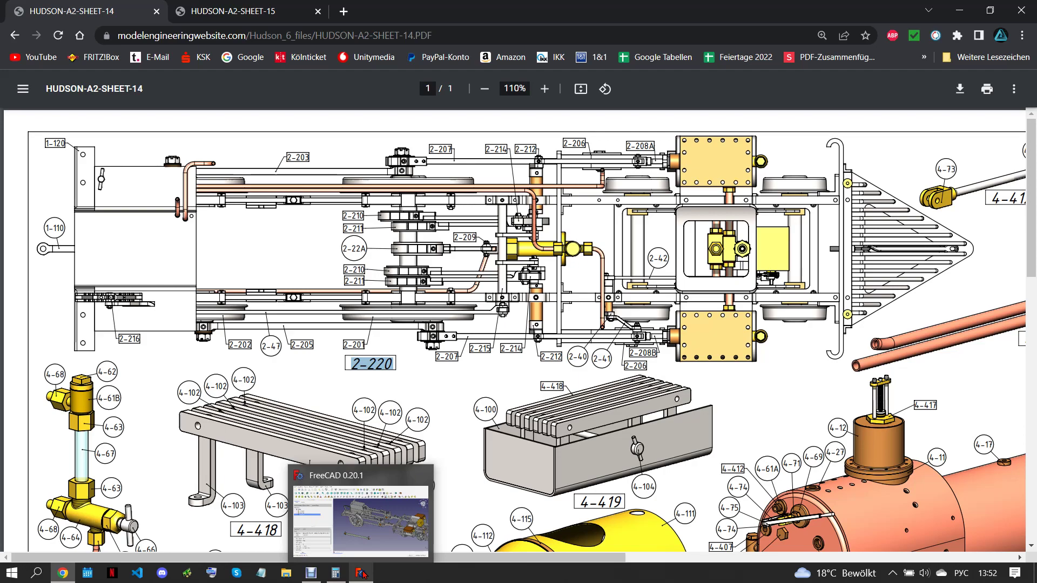
left_click(363, 574)
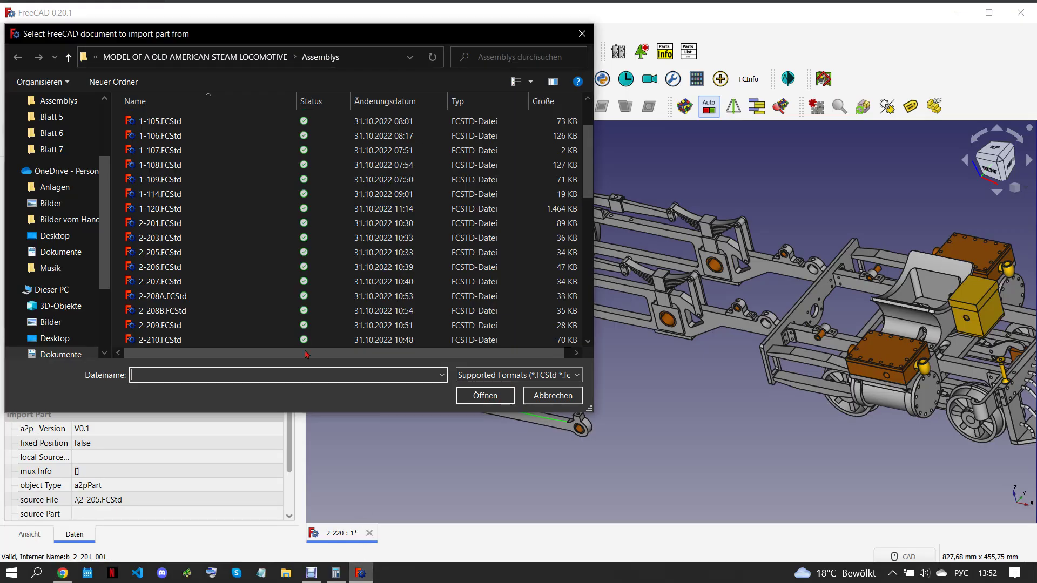
left_click(179, 225)
left_click(489, 398)
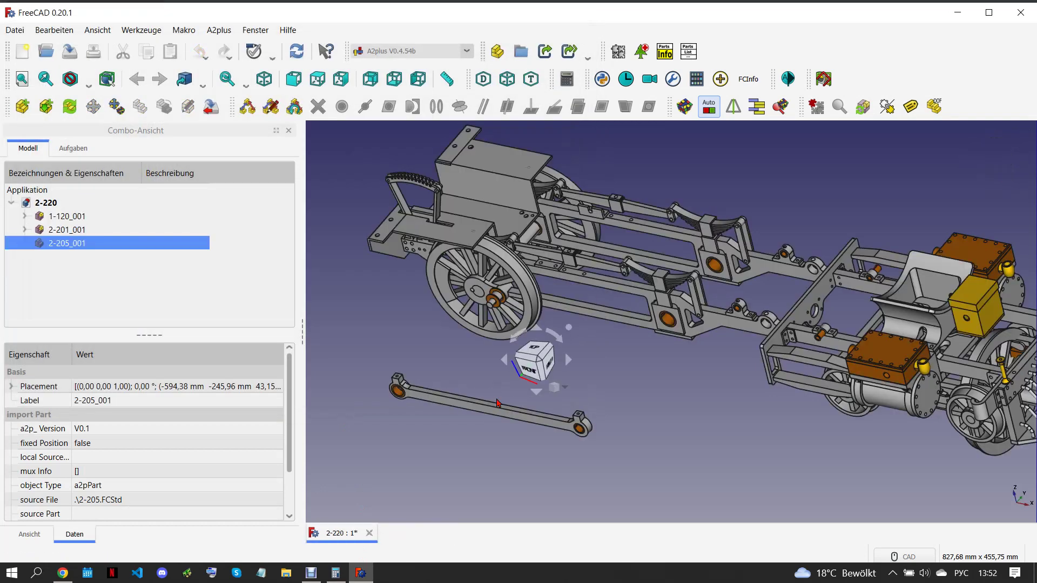
left_click(546, 406)
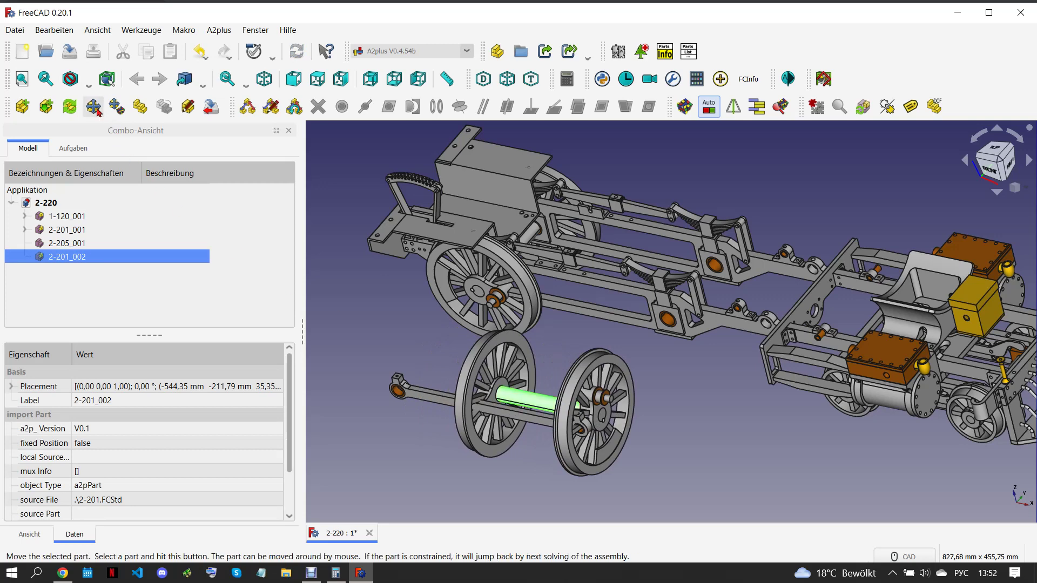
left_click(93, 106)
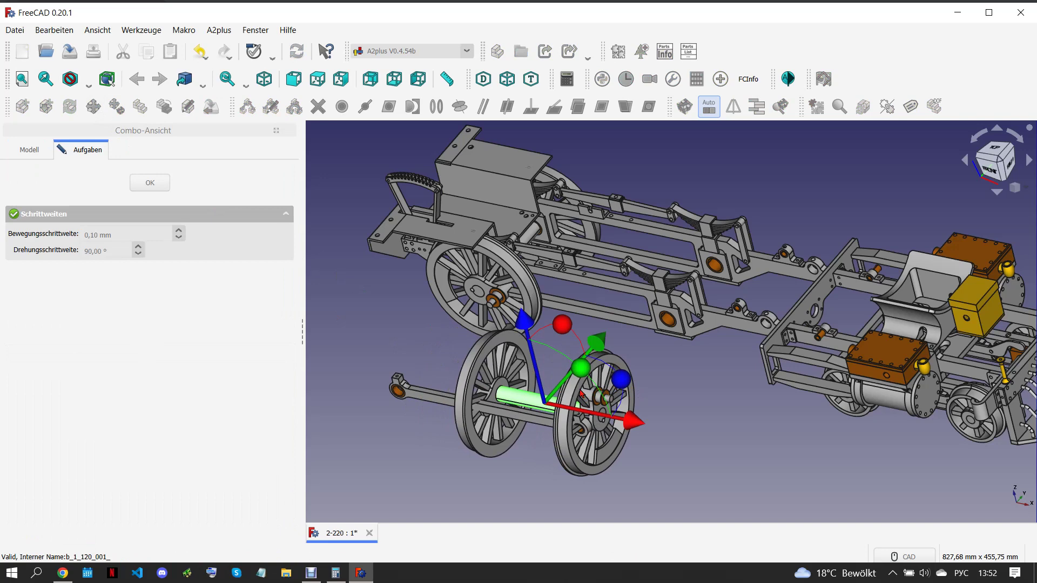
left_click(139, 179)
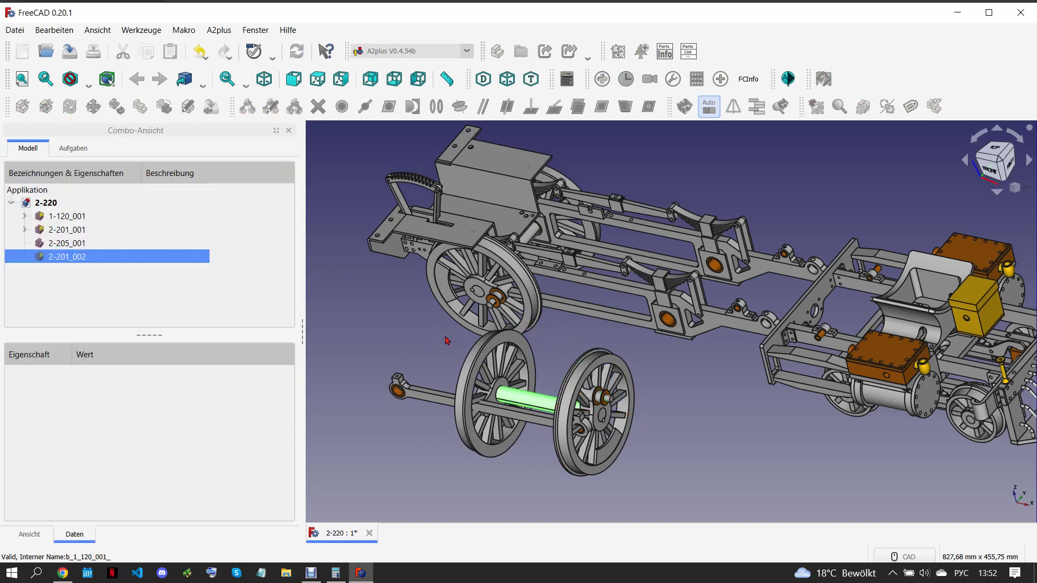
key("Delete")
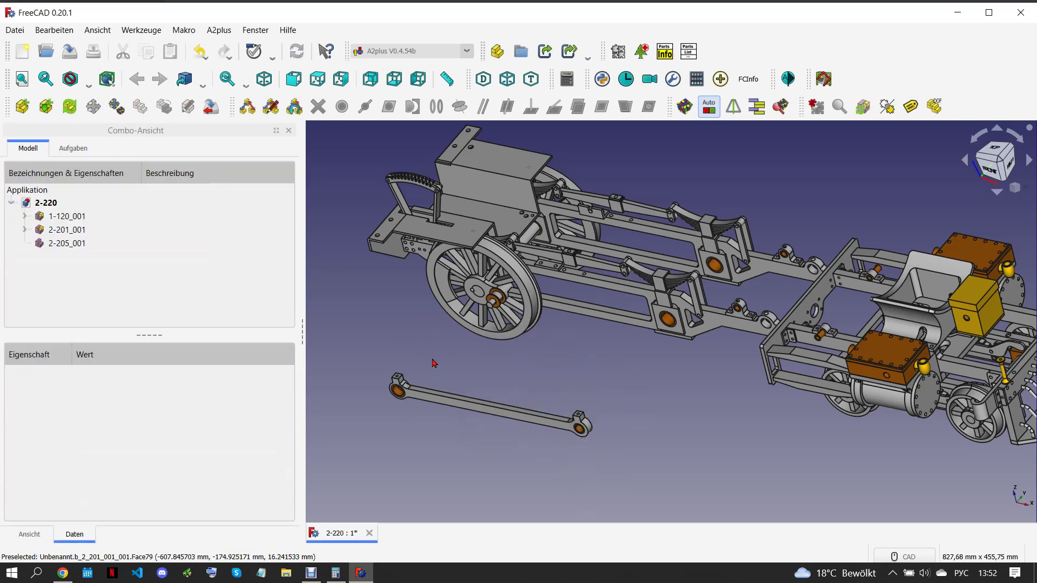
left_click(24, 120)
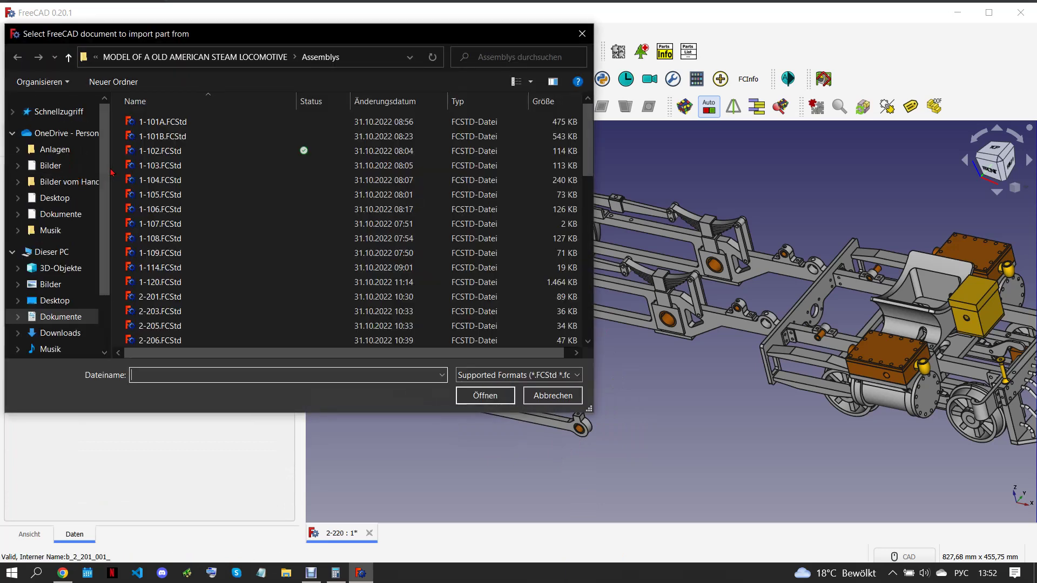
scroll(222, 211, "down", 2)
scroll(238, 216, "down", 2)
scroll(254, 226, "down", 1)
scroll(257, 227, "down", 1)
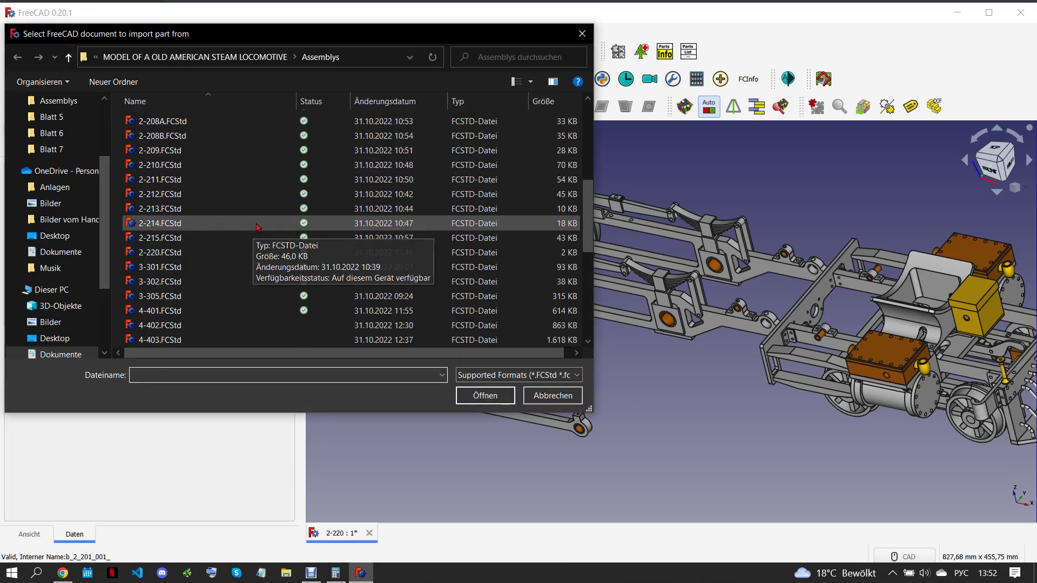
left_click(260, 252)
left_click(487, 400)
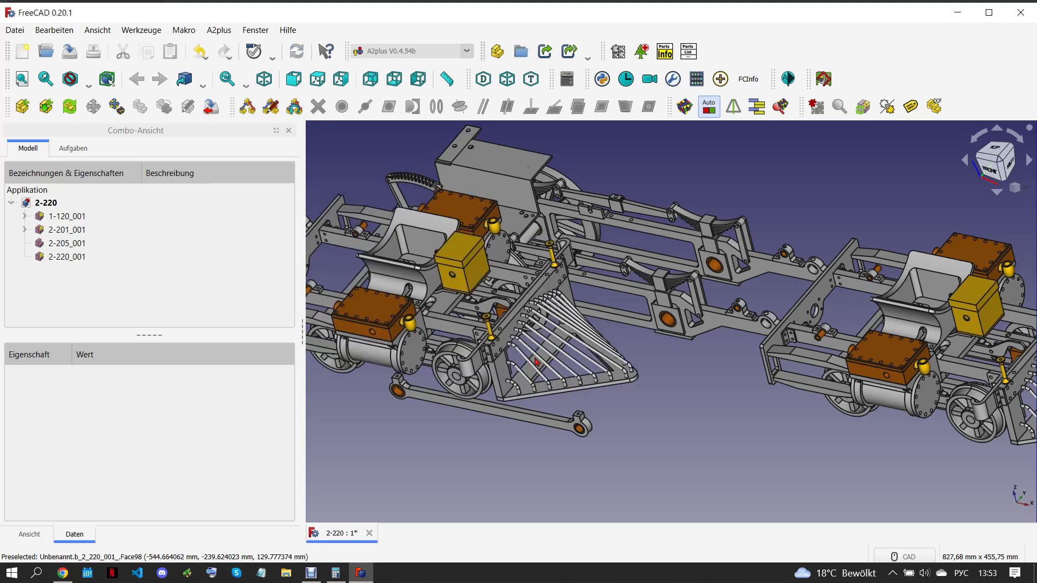
left_click(536, 362)
key("Delete")
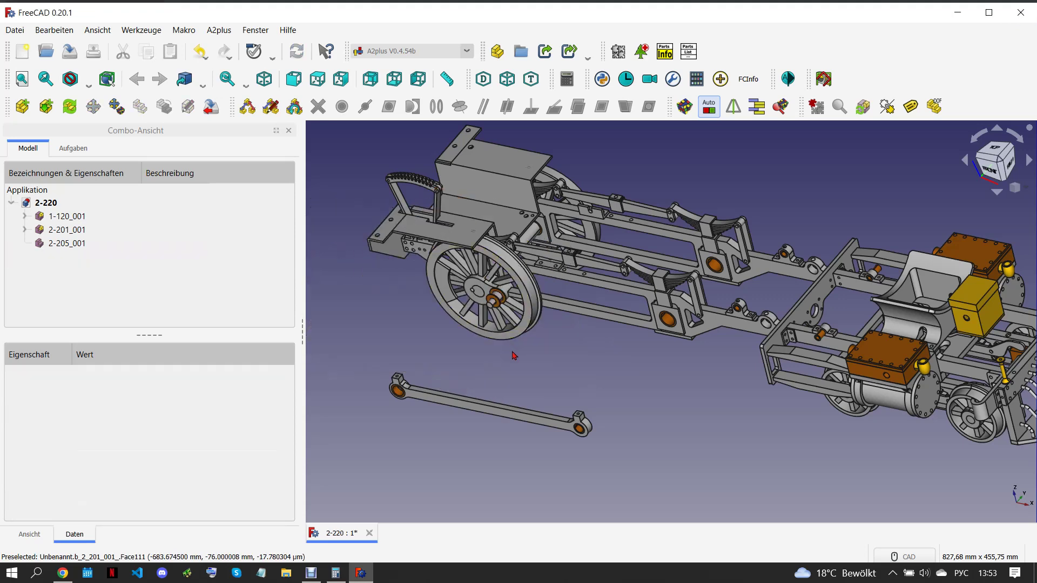
left_click(22, 106)
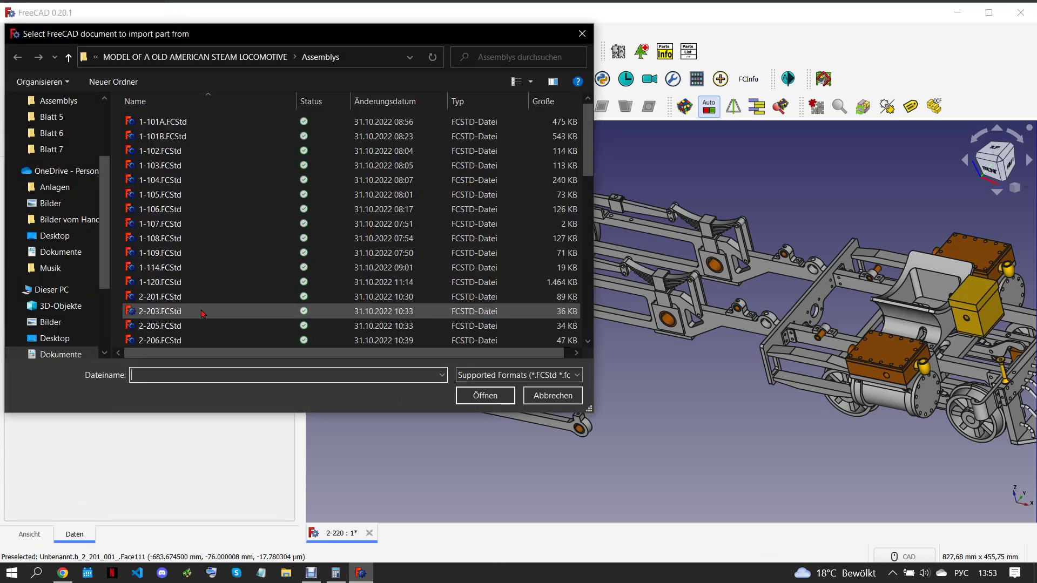
Browse the Blatt 9 and Blatt 8 folders in the import dialog
left_click(68, 57)
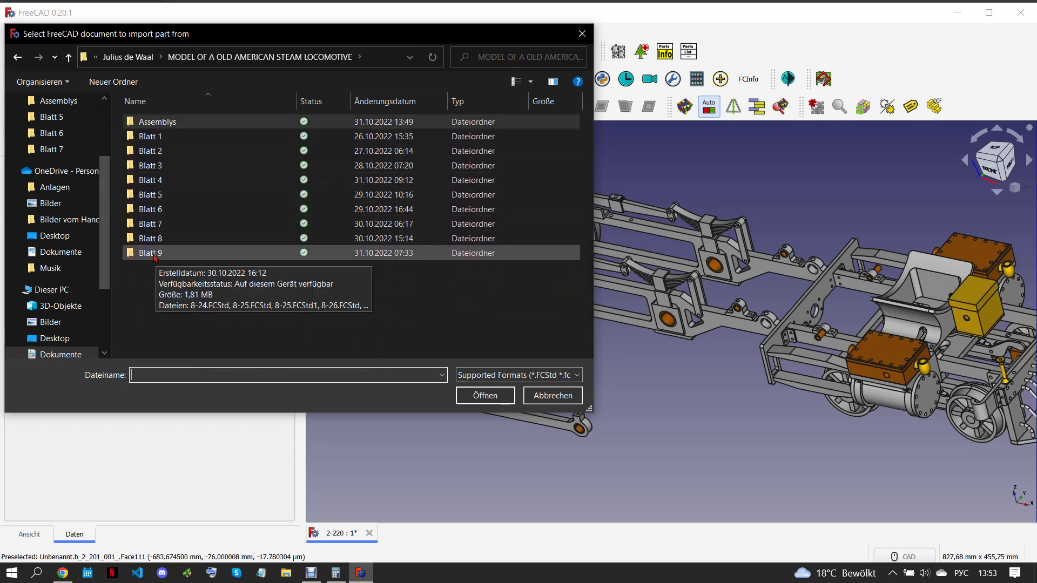
left_click(154, 255)
double_click(154, 258)
scroll(243, 280, "down", 1)
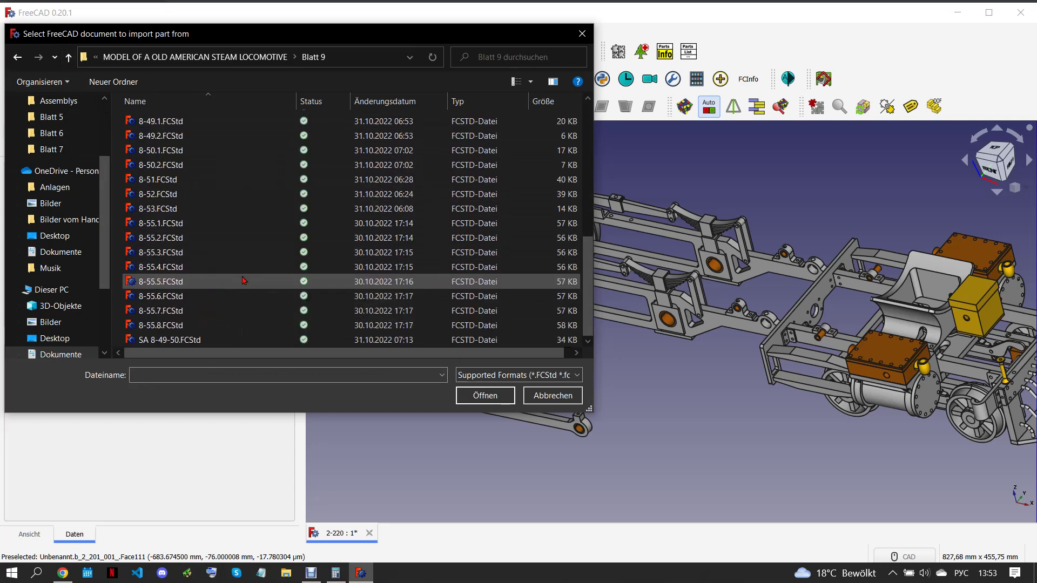
scroll(242, 280, "up", 3)
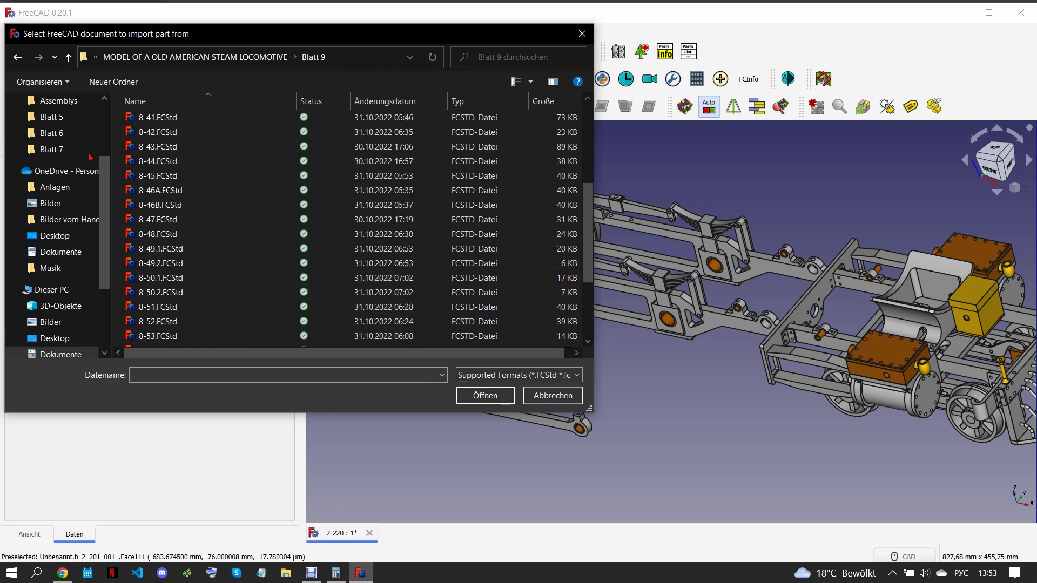
left_click(17, 57)
double_click(162, 240)
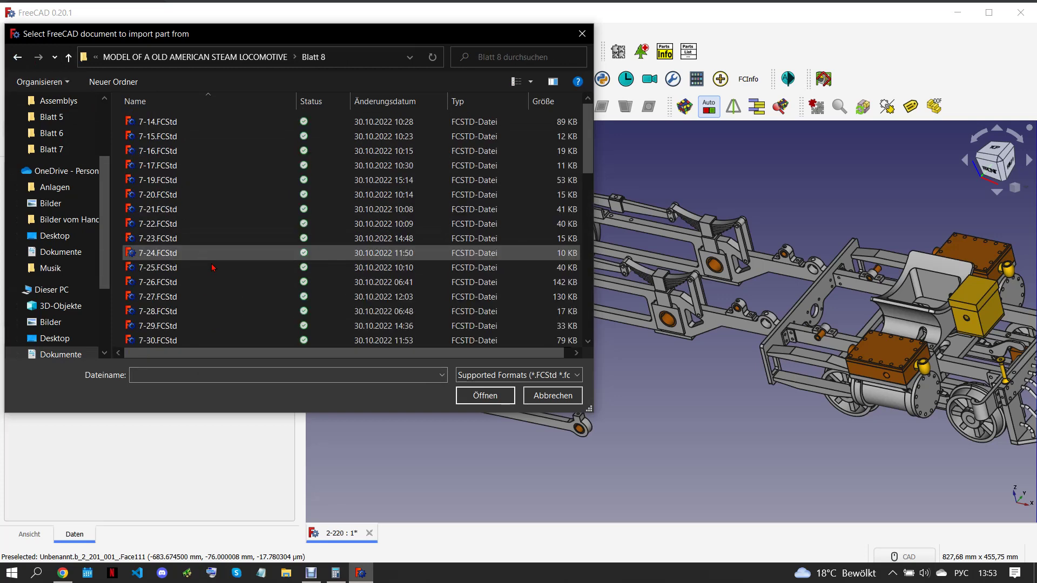
scroll(237, 289, "down", 6)
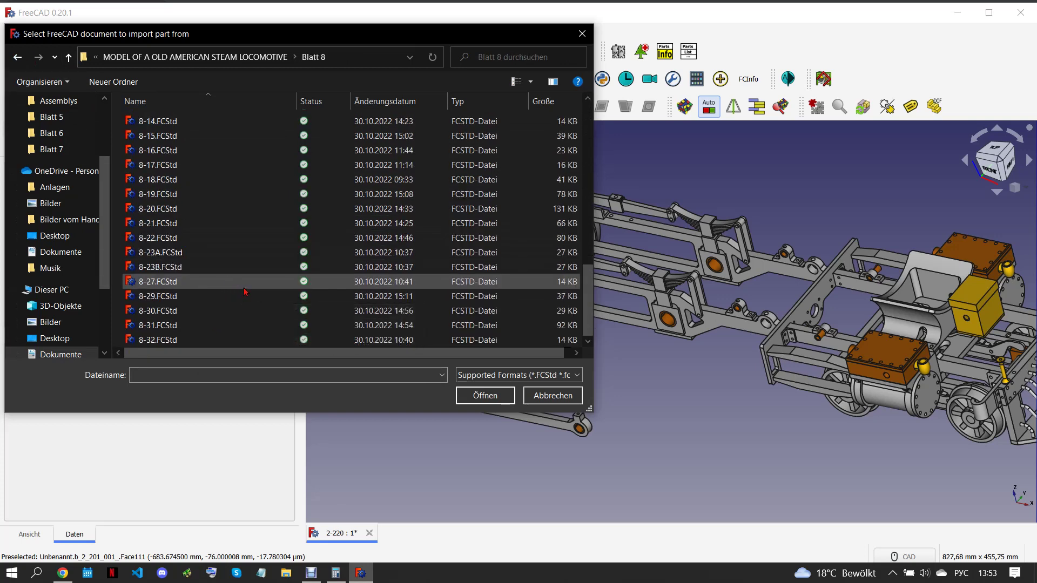
scroll(244, 292, "up", 2)
scroll(244, 292, "up", 5)
scroll(227, 292, "up", 1)
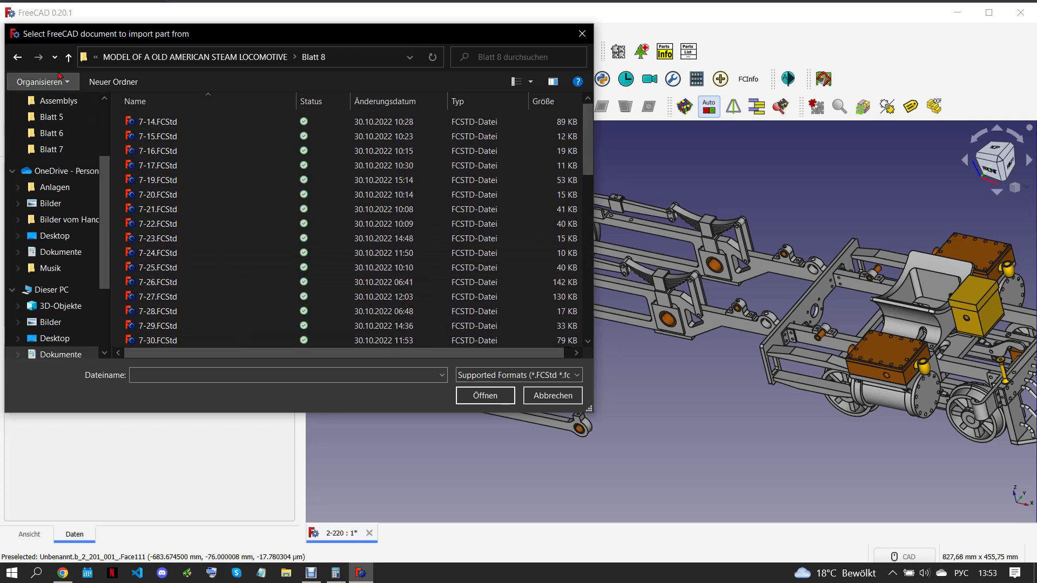
Browse the Blatt 7, 6 and 5 folders, then cancel the import
left_click(18, 57)
double_click(171, 223)
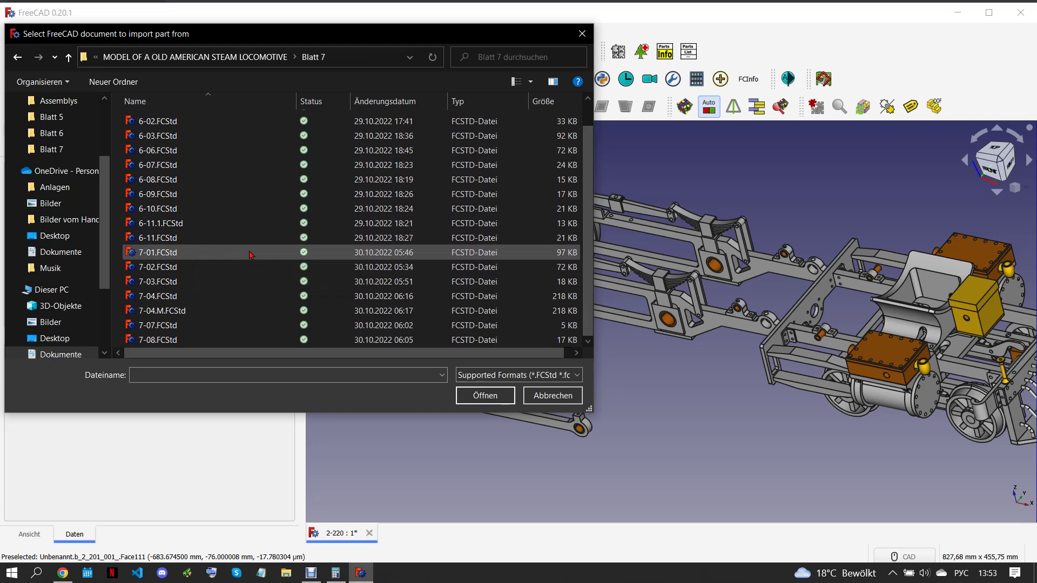
left_click(17, 56)
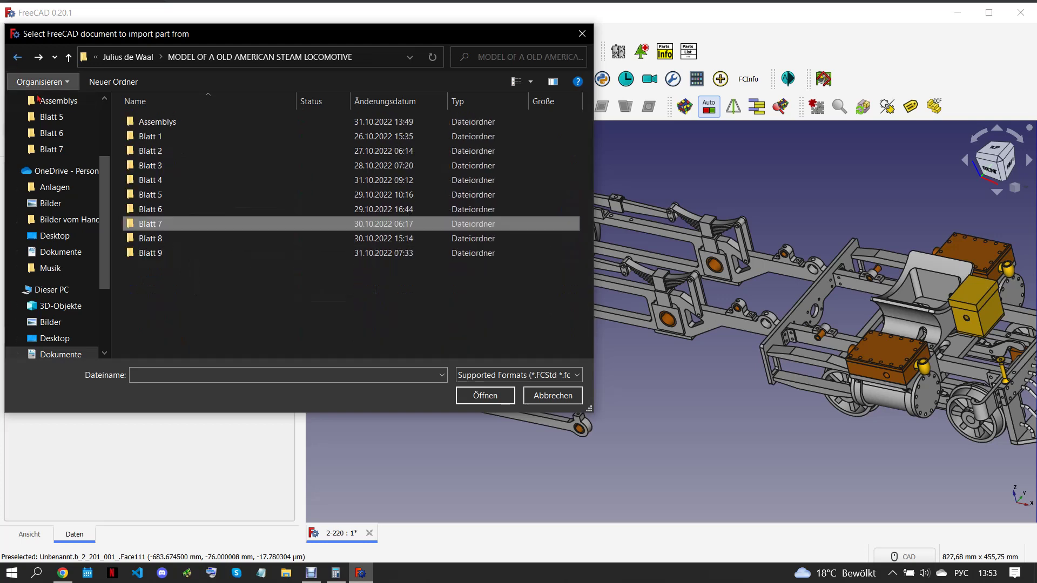
double_click(184, 211)
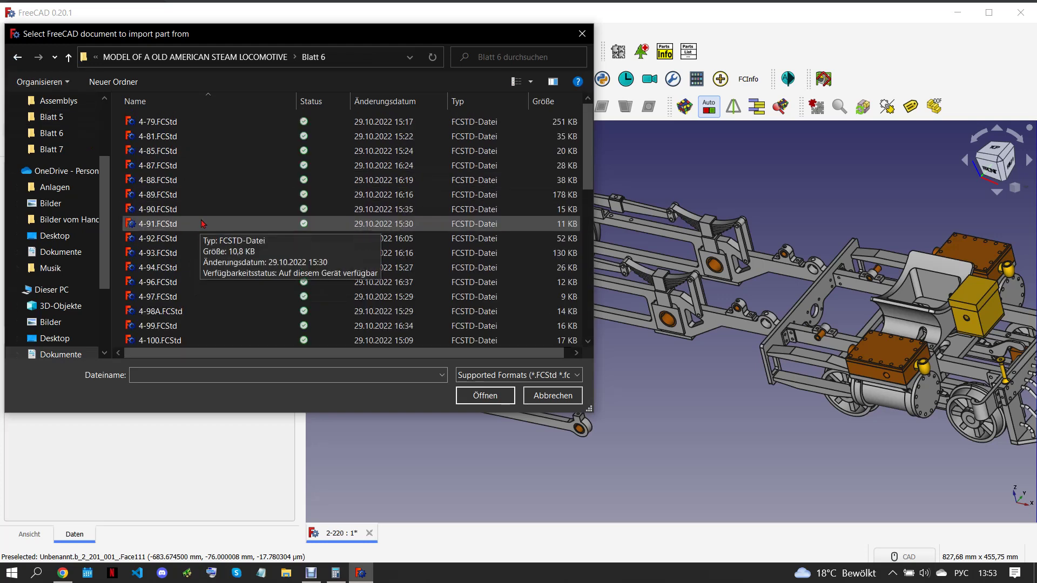
scroll(203, 224, "down", 10)
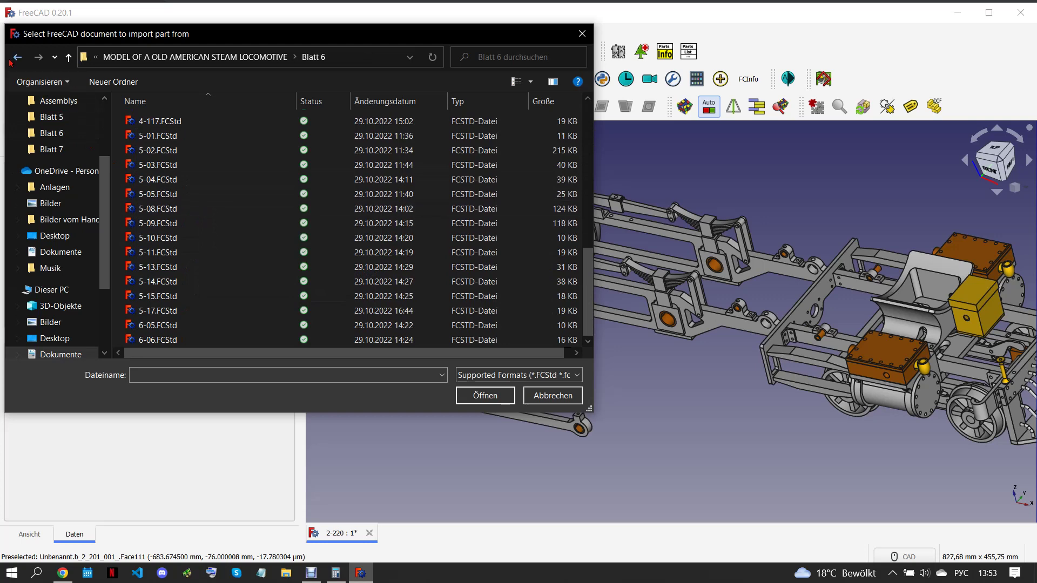
key("BackSpace")
double_click(189, 197)
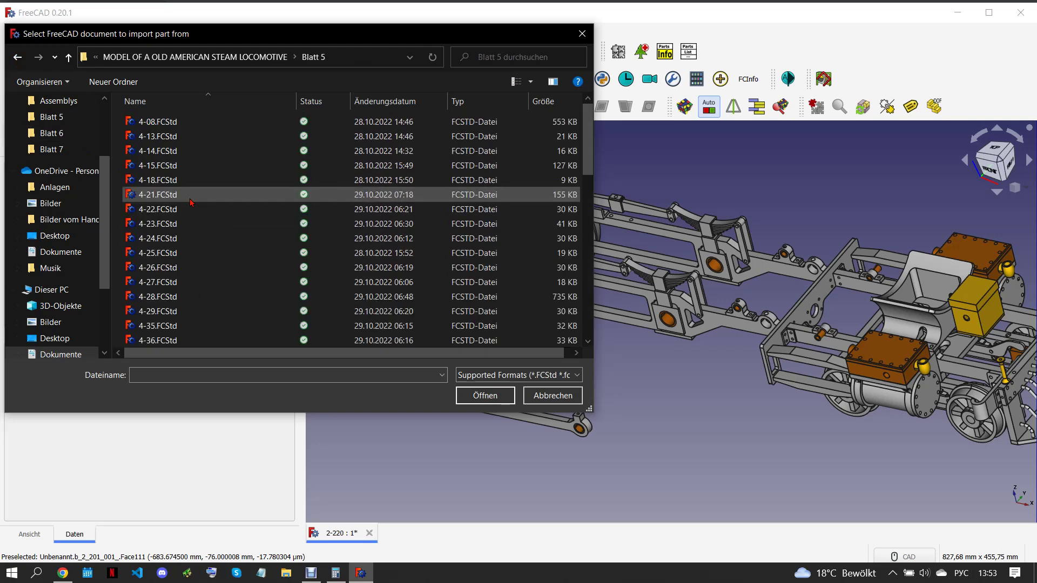
scroll(199, 211, "down", 5)
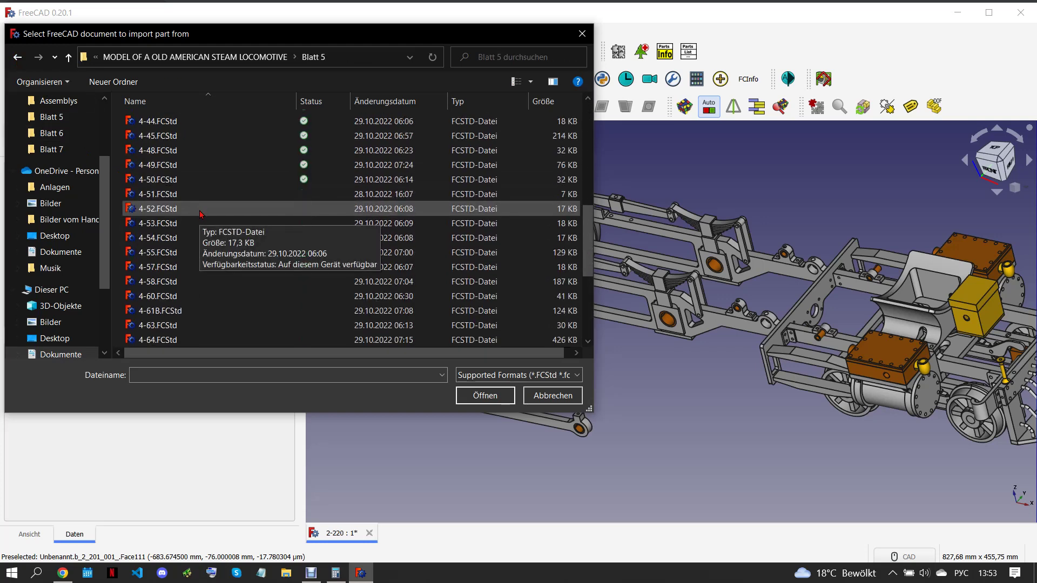
scroll(200, 215, "down", 5)
scroll(199, 211, "up", 2)
scroll(197, 210, "up", 5)
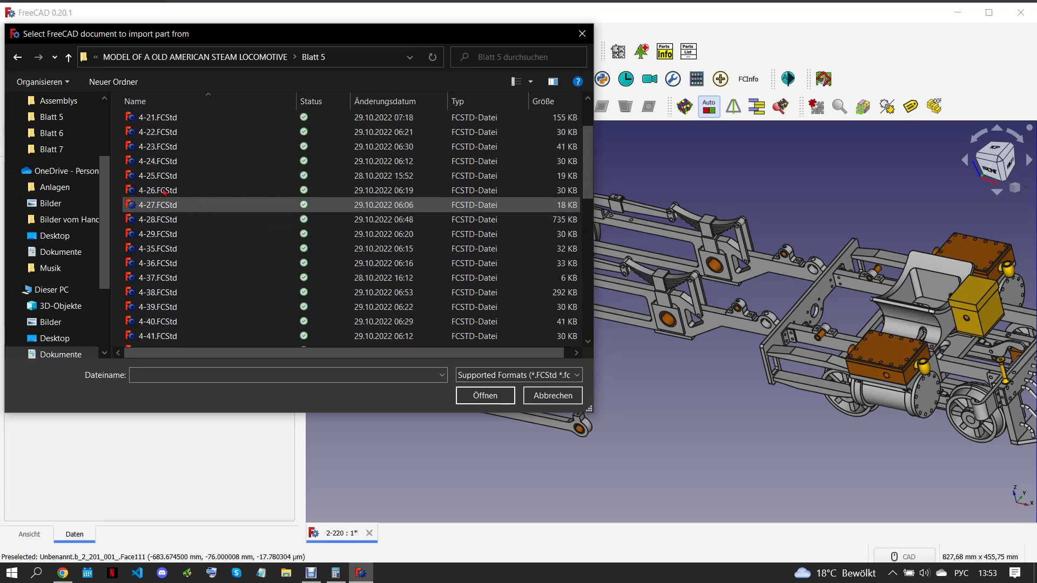
left_click(581, 34)
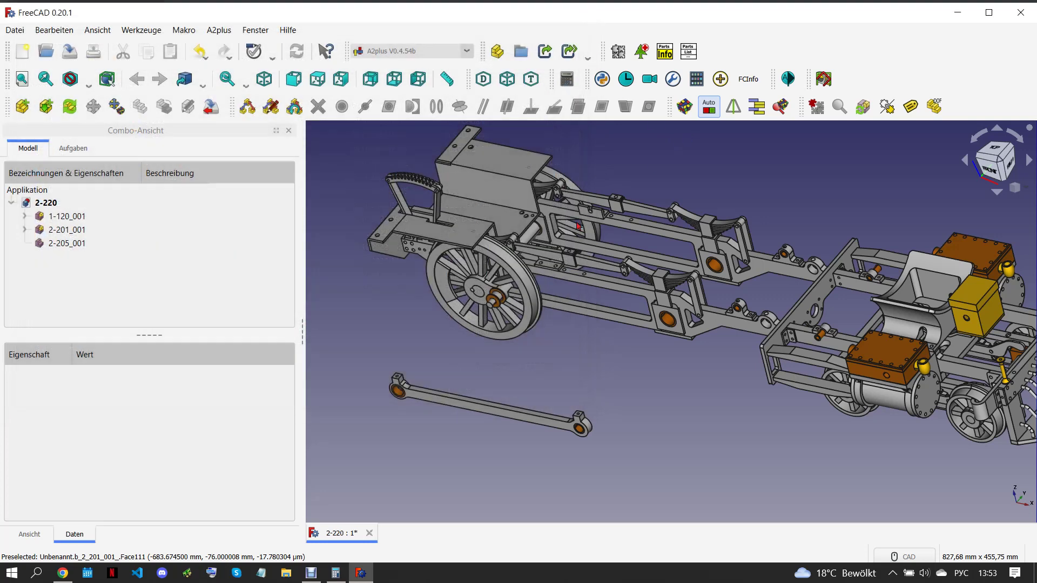
Duplicate wheelset 2-201_001 and place the copy near the front axle
left_click(526, 293)
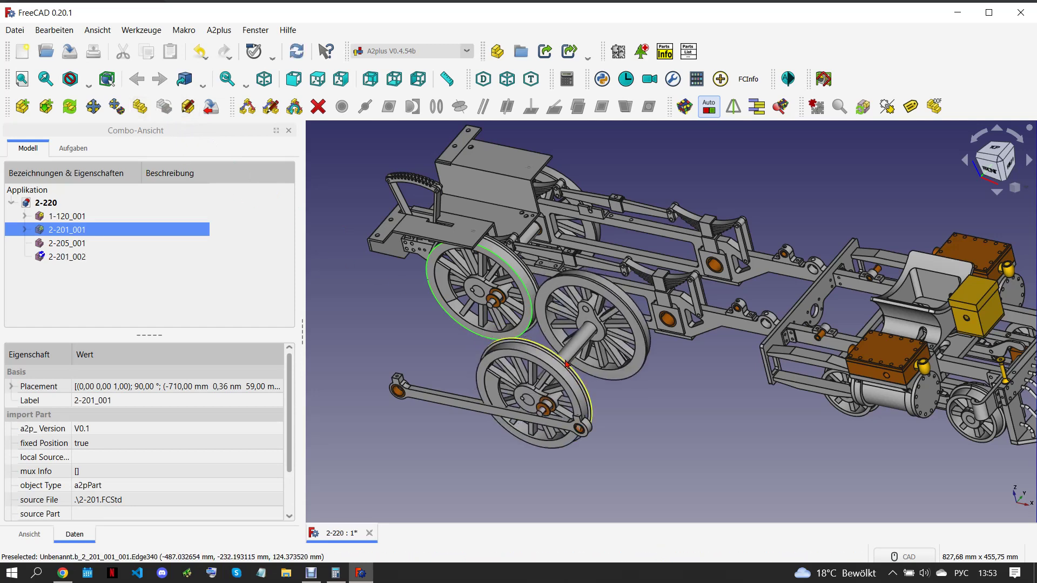
left_click(570, 372)
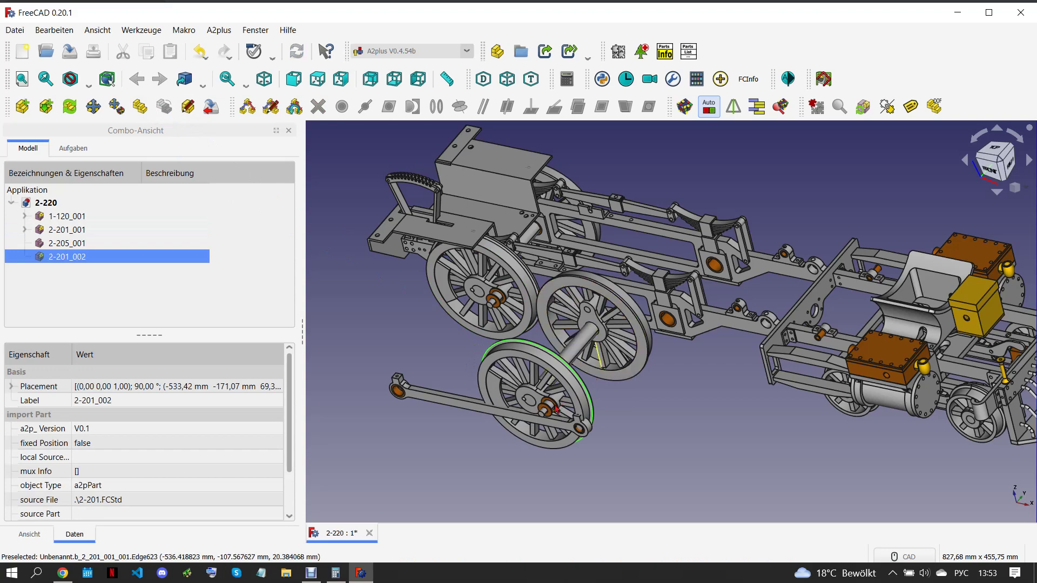
middle_click_drag(518, 430, 500, 443)
scroll(524, 401, "up", 3)
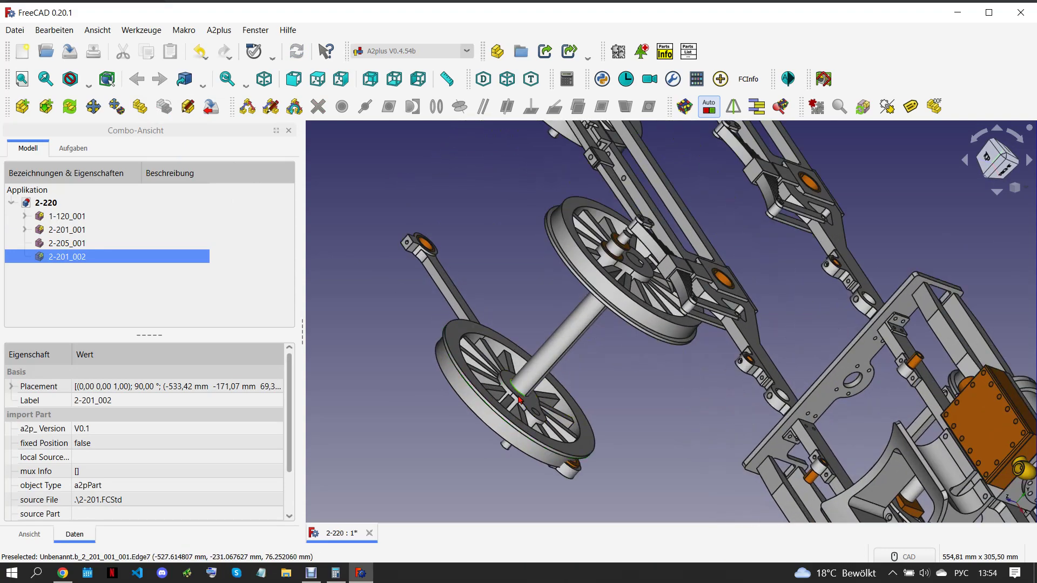
mouse_move(522, 398)
middle_mouse_down()
mouse_move(601, 349)
mouse_move(511, 408)
middle_mouse_up()
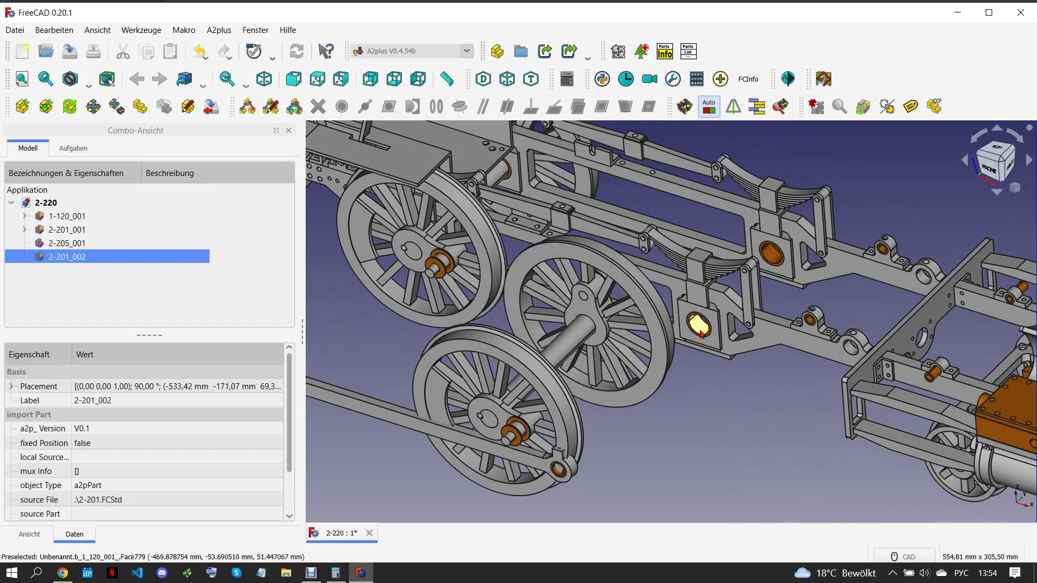
Seat 2-201_002 in the front bearing with a -1,00 mm circular-edge constraint
left_click(537, 203, "ctrl")
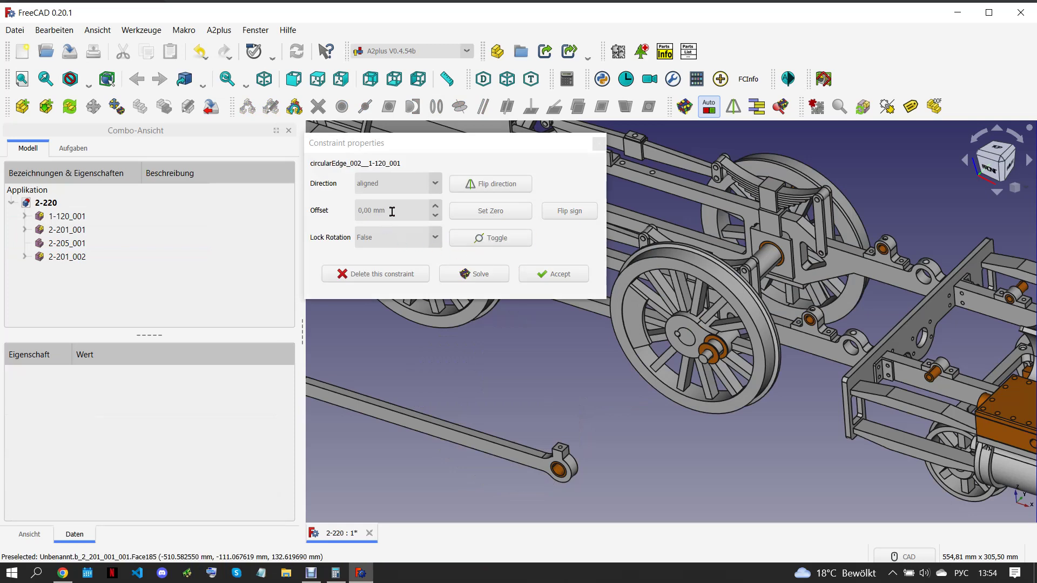
double_click(392, 212)
type("-1")
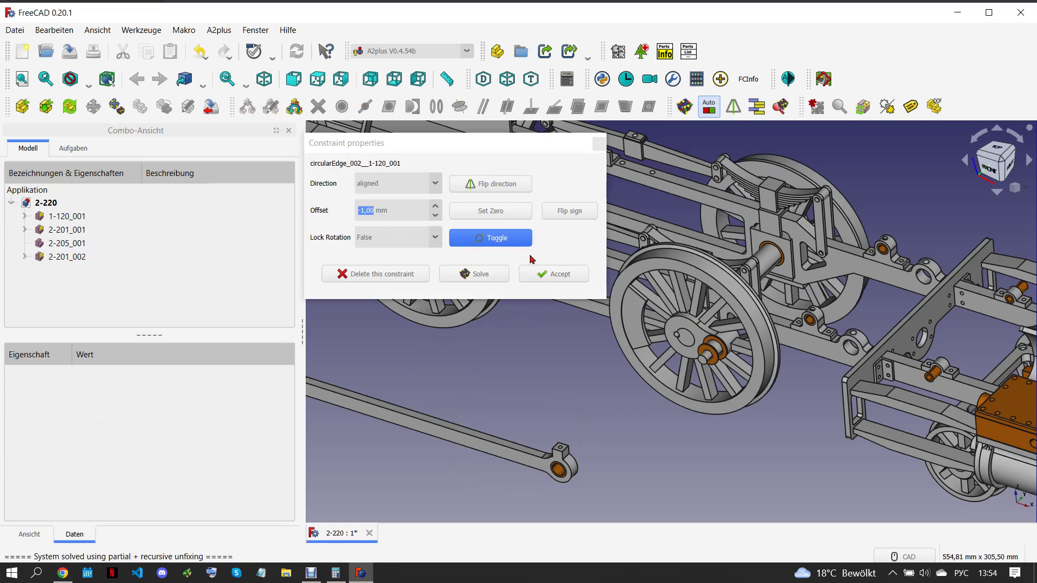
left_click(553, 273)
scroll(601, 400, "down", 2)
scroll(602, 394, "down", 3)
scroll(663, 422, "up", 2)
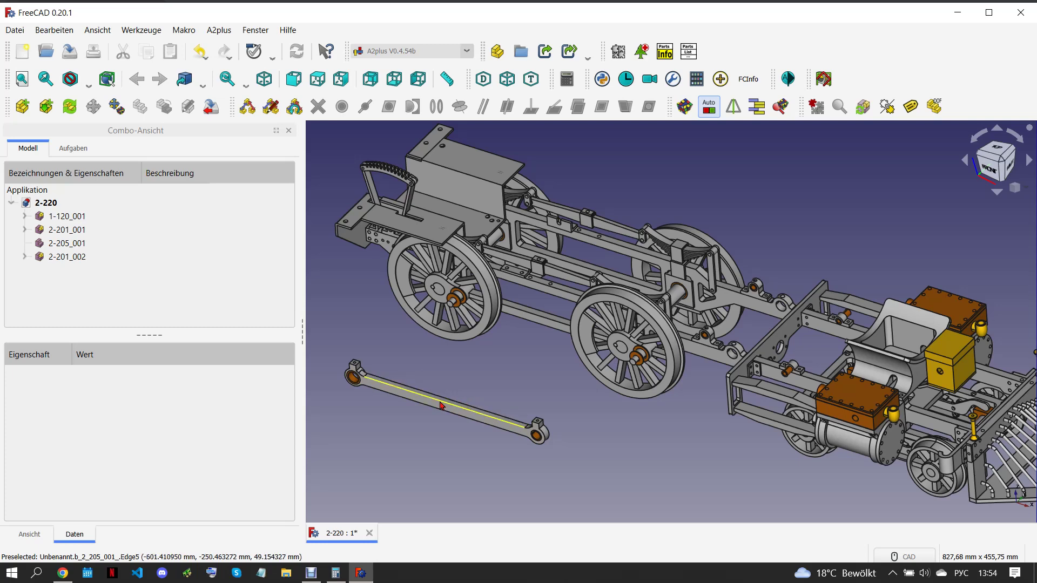
Rotate coupling rod 2-205_001 by 180° with Move part
left_click(462, 404)
left_click(100, 113)
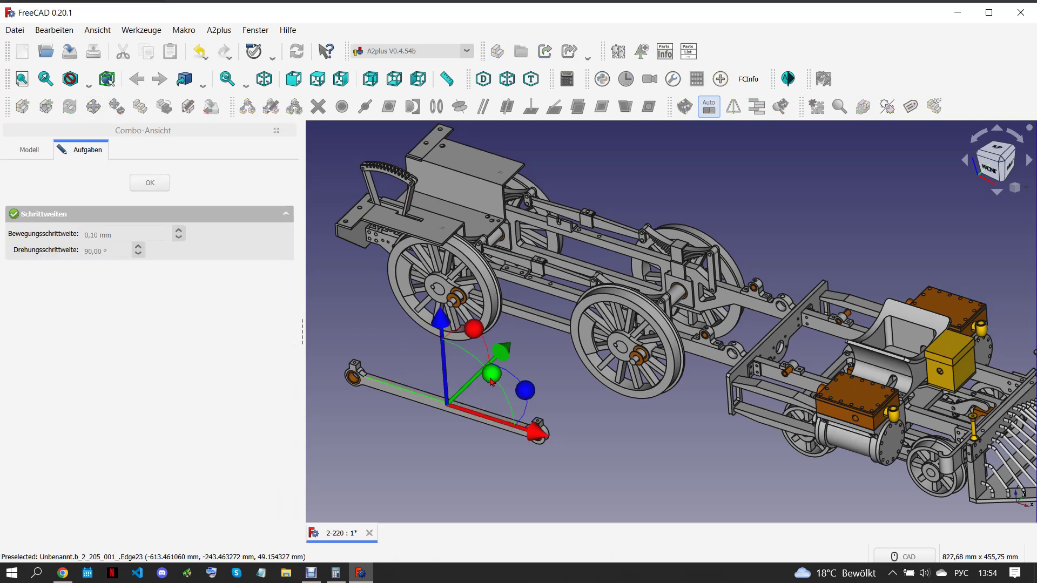
left_click_drag(524, 395, 321, 392)
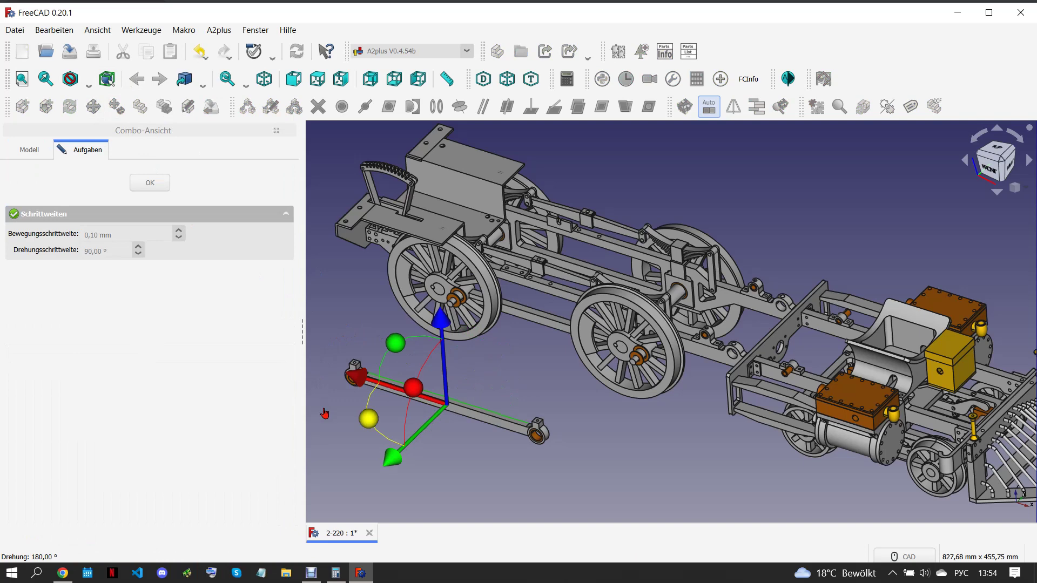
left_click(150, 183)
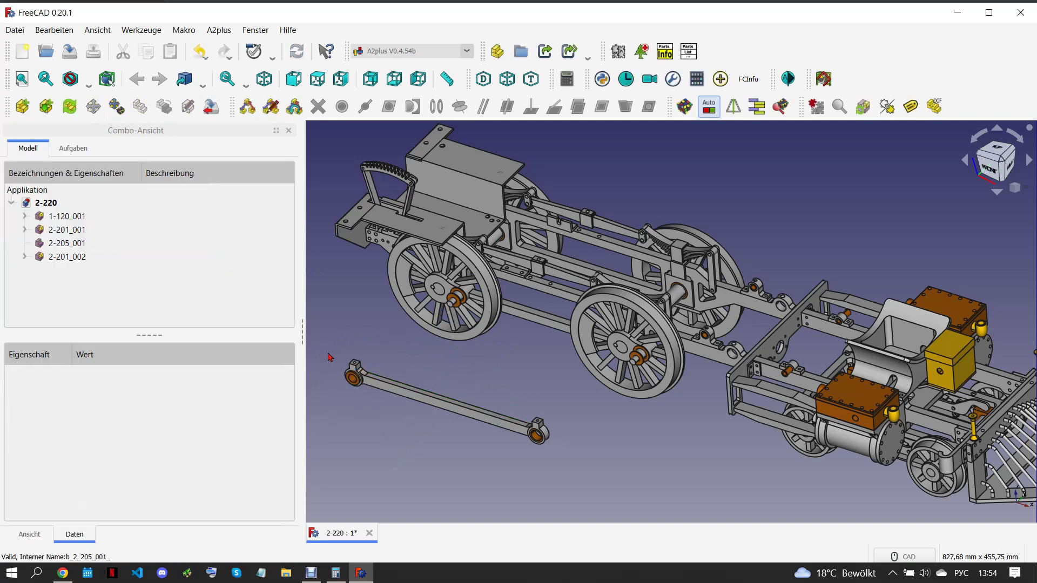
scroll(329, 357, "up", 2)
Constrain the rod's end hole to the 2-201_001 crank-pin bushing edge
left_click(364, 391)
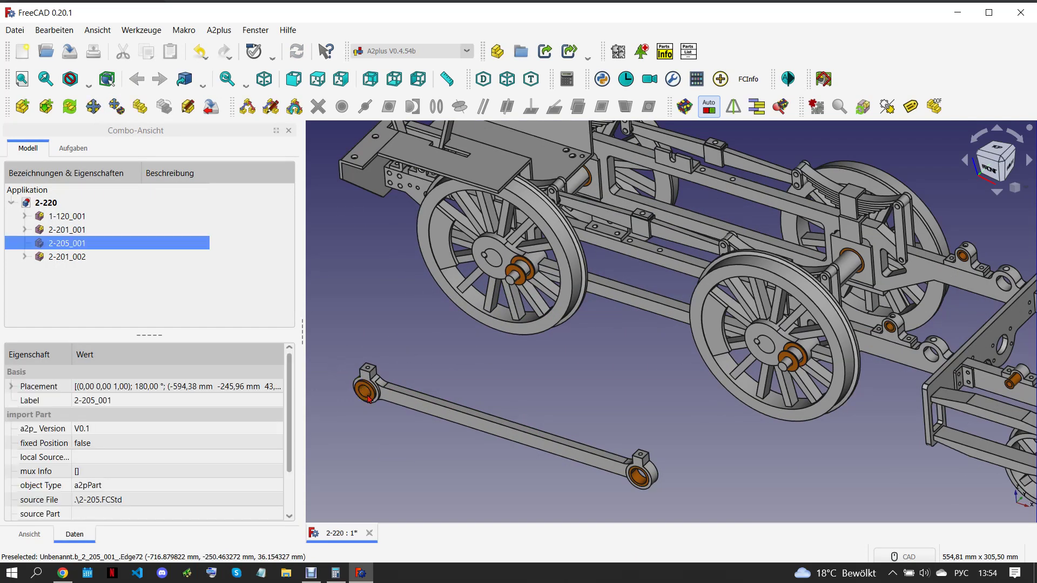
scroll(528, 277, "up", 2)
scroll(527, 275, "up", 2)
left_click(524, 273, "ctrl")
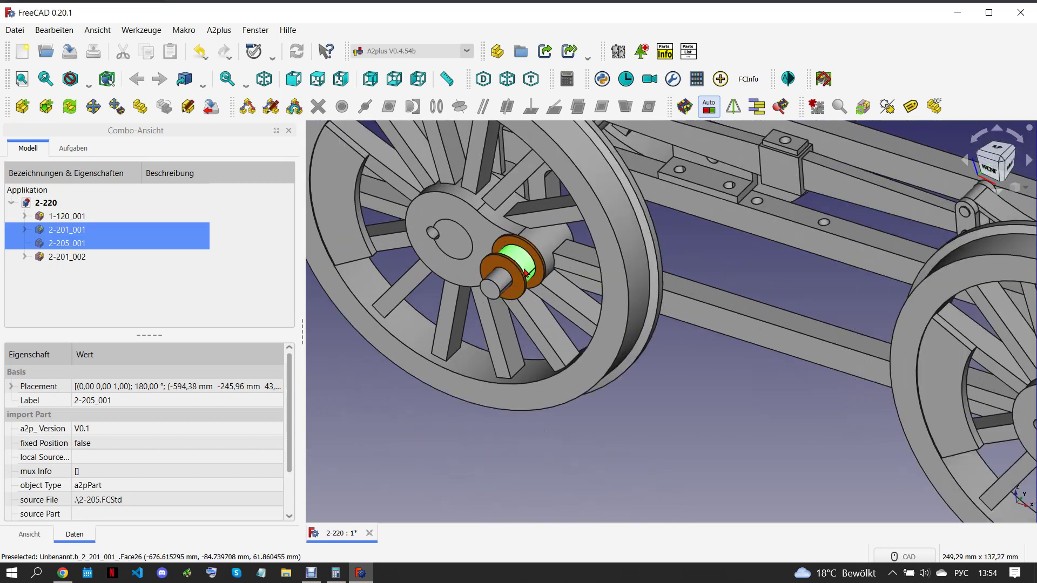
left_click(524, 267, "ctrl")
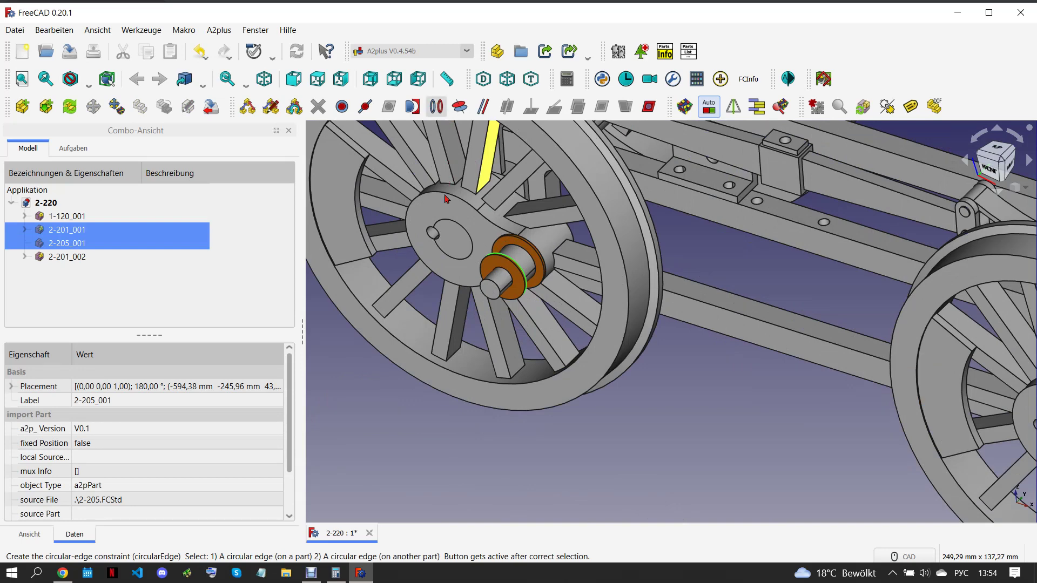
left_click(551, 273)
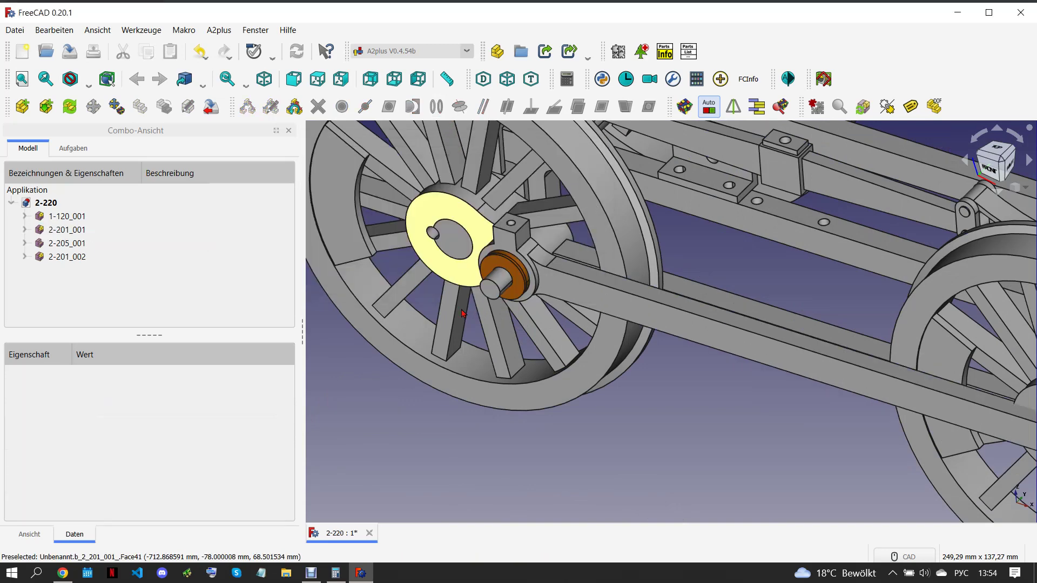
Inspect the rod fit around the wheel and compare with the reference drawing
scroll(464, 315, "down", 2)
scroll(460, 313, "down", 2)
scroll(702, 370, "up", 3)
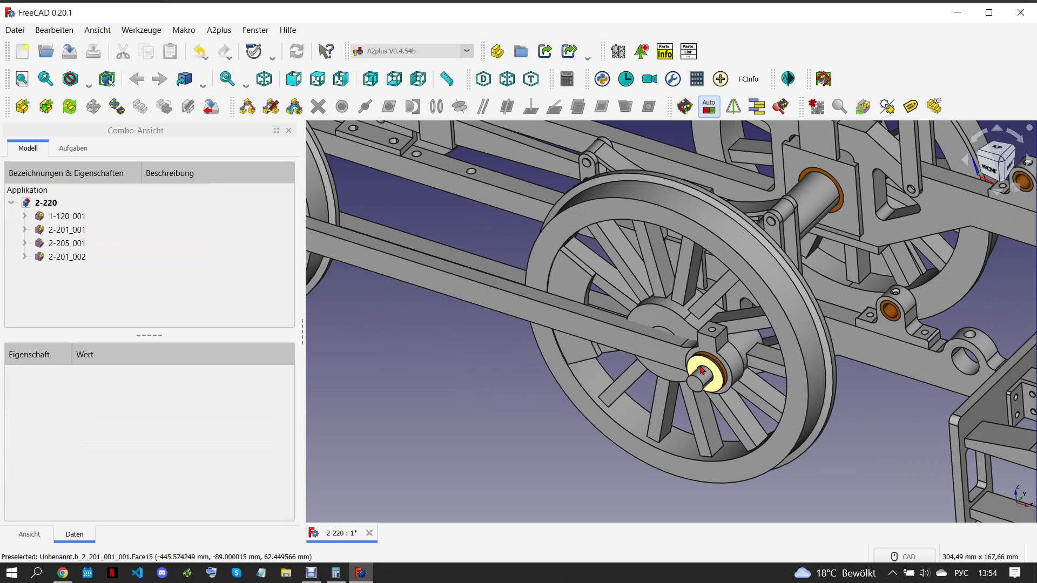
scroll(702, 371, "up", 1)
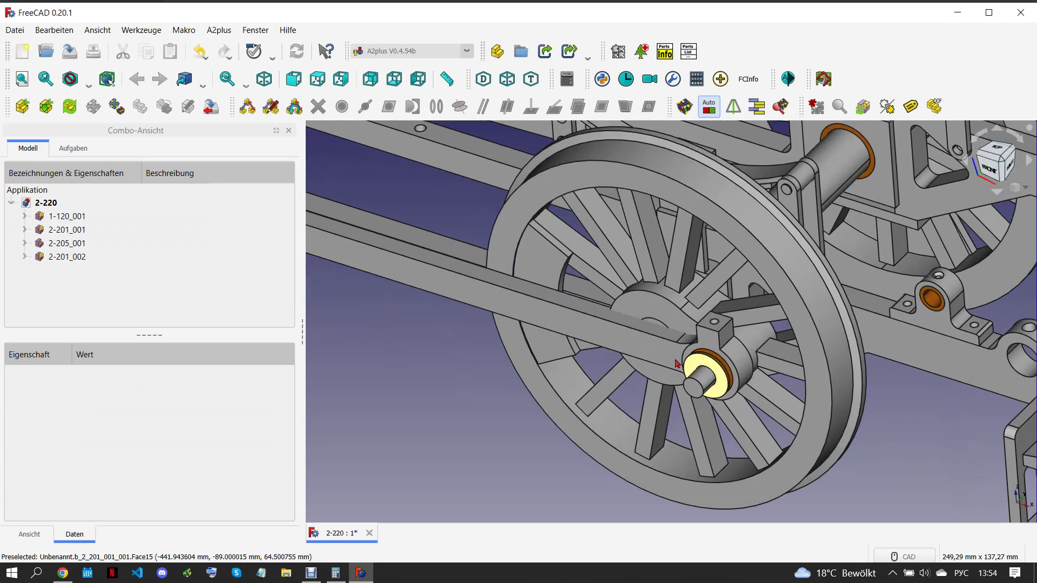
mouse_move(534, 331)
middle_mouse_down()
mouse_move(475, 346)
mouse_move(539, 342)
middle_mouse_up()
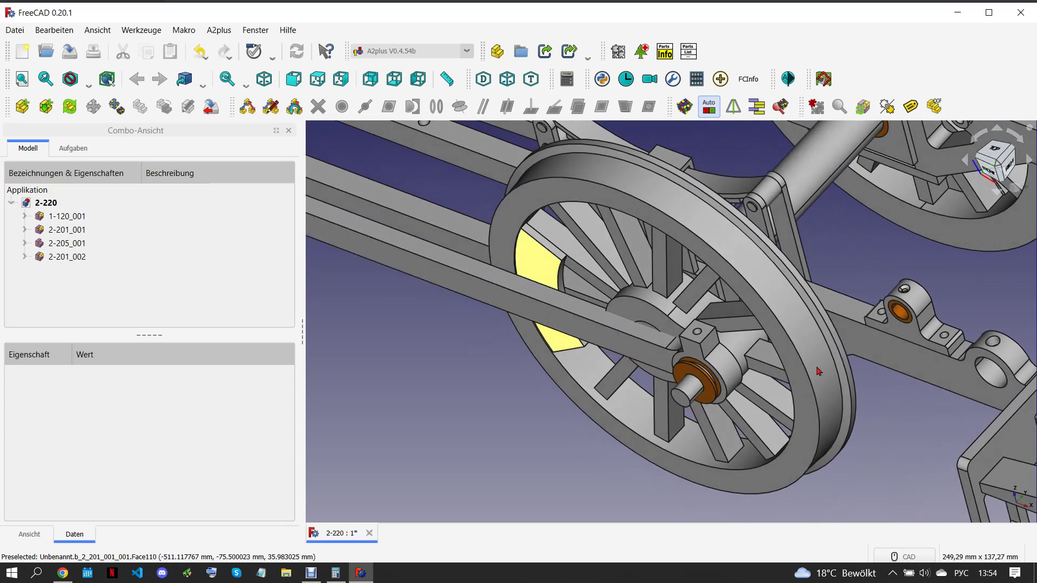
scroll(783, 382, "down", 4)
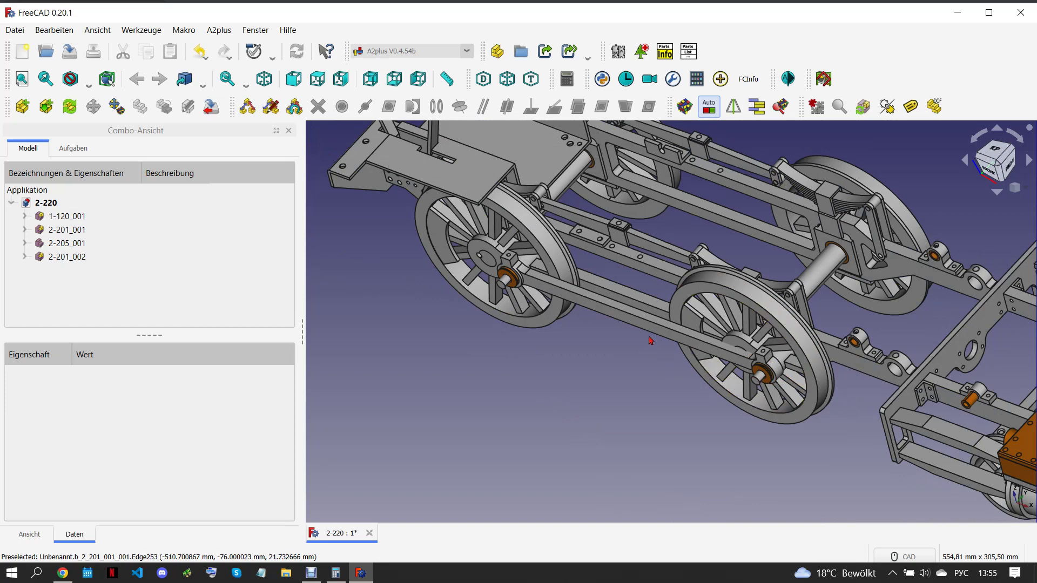
left_click(63, 571)
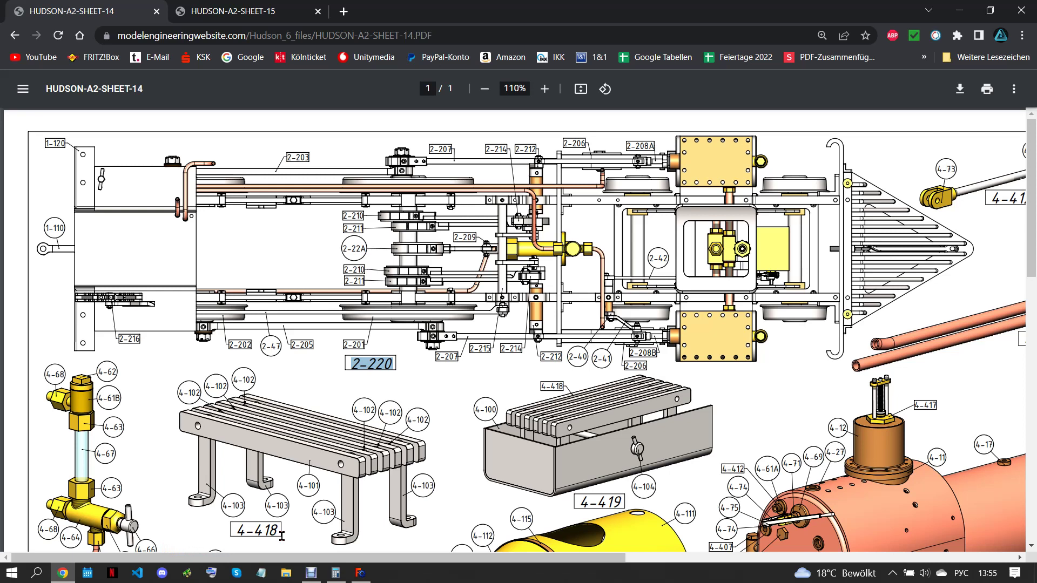
left_click(360, 572)
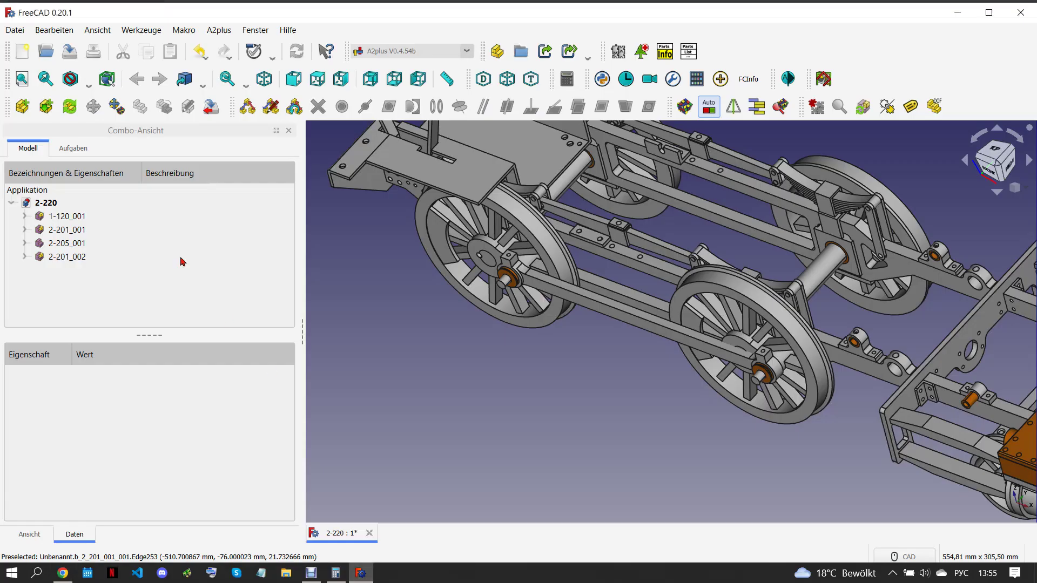
Import Assemblys/2-203.FCStd and place it beside the chassis
left_click(22, 105)
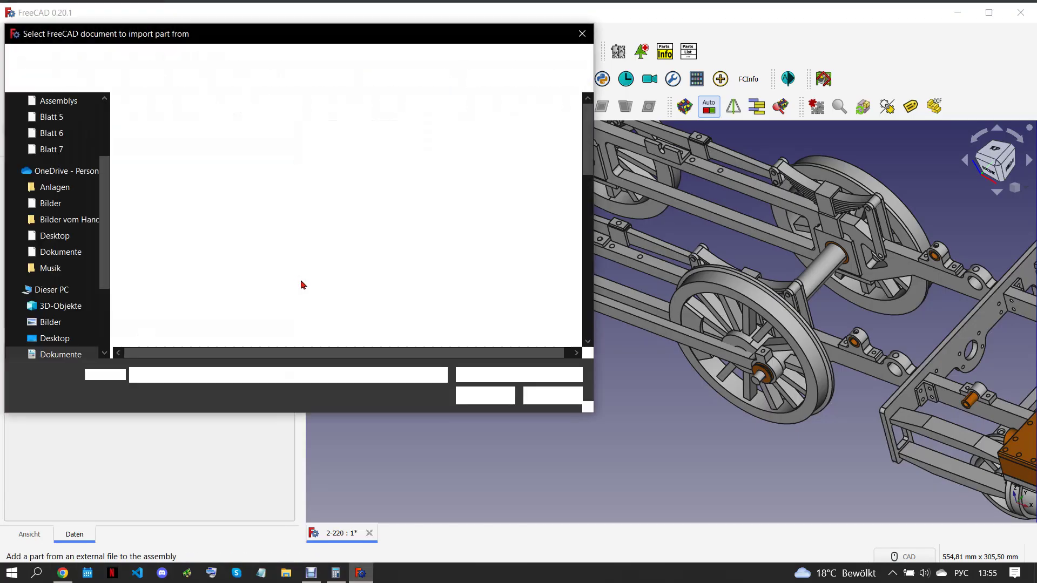
left_click(68, 57)
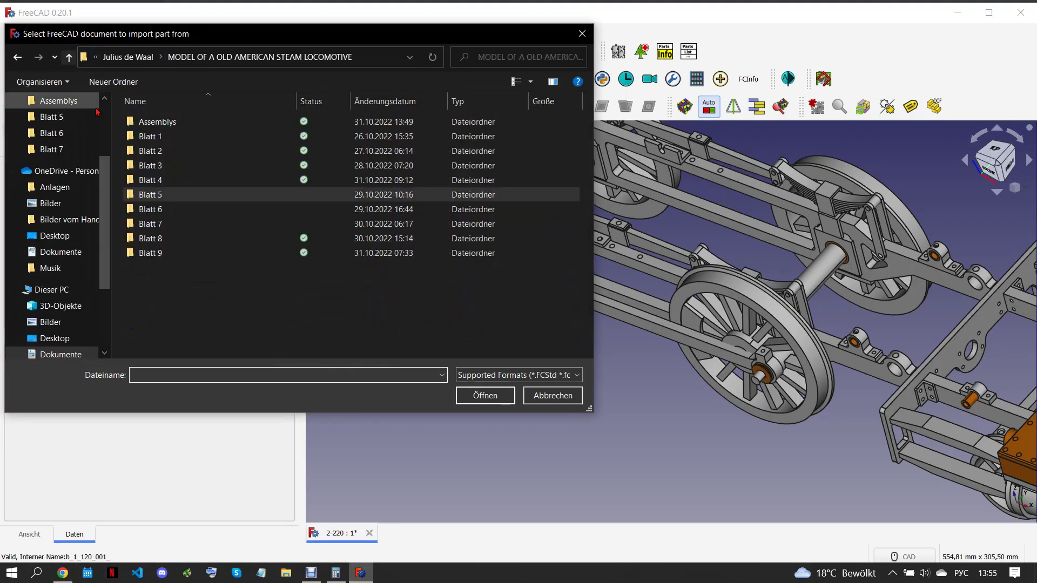
double_click(185, 123)
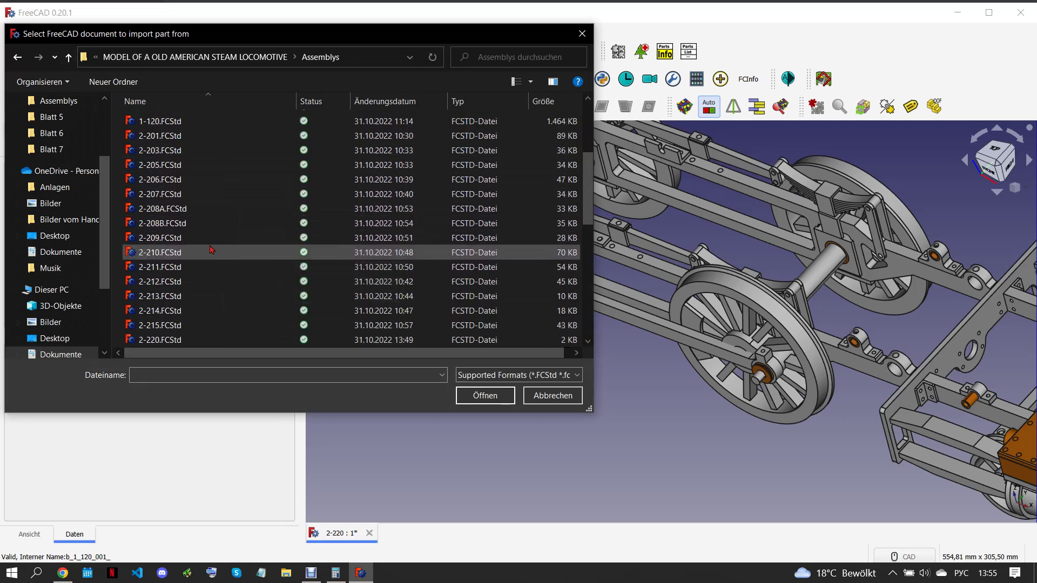
left_click(162, 150)
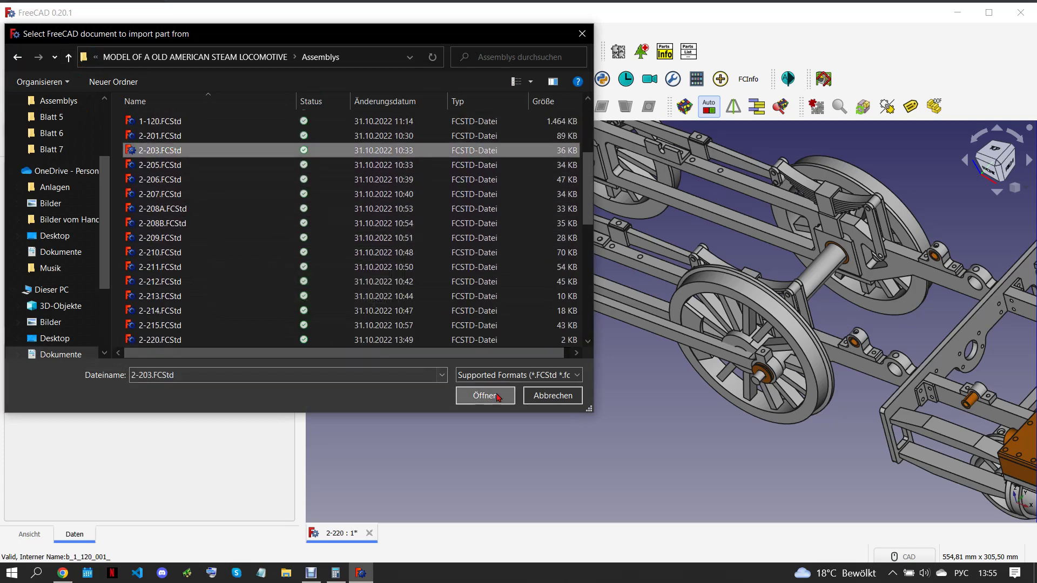
left_click(486, 396)
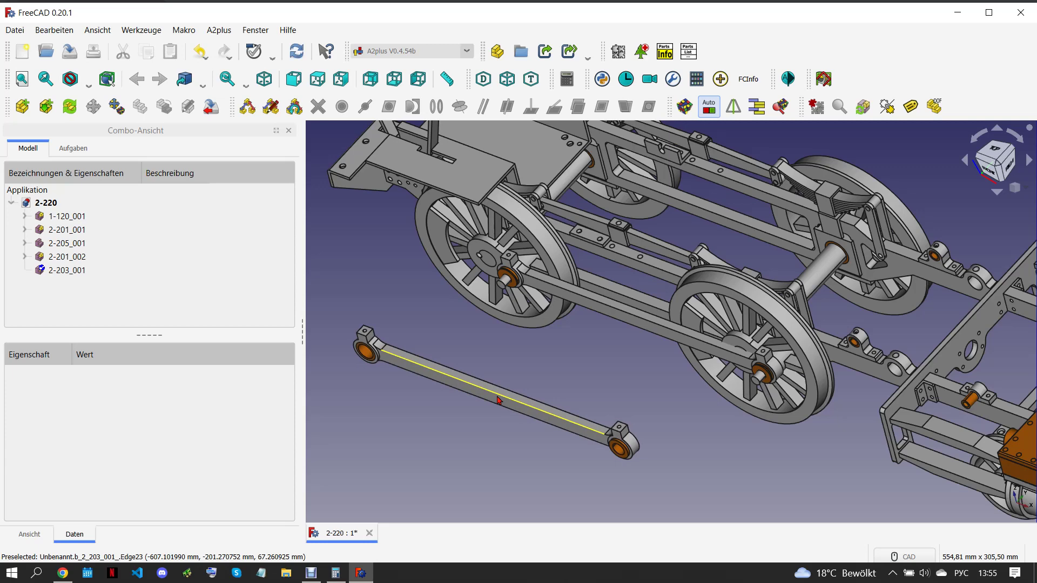
left_click(496, 391)
Rotate 2-203_001 by 180° with Move part
left_click(94, 106)
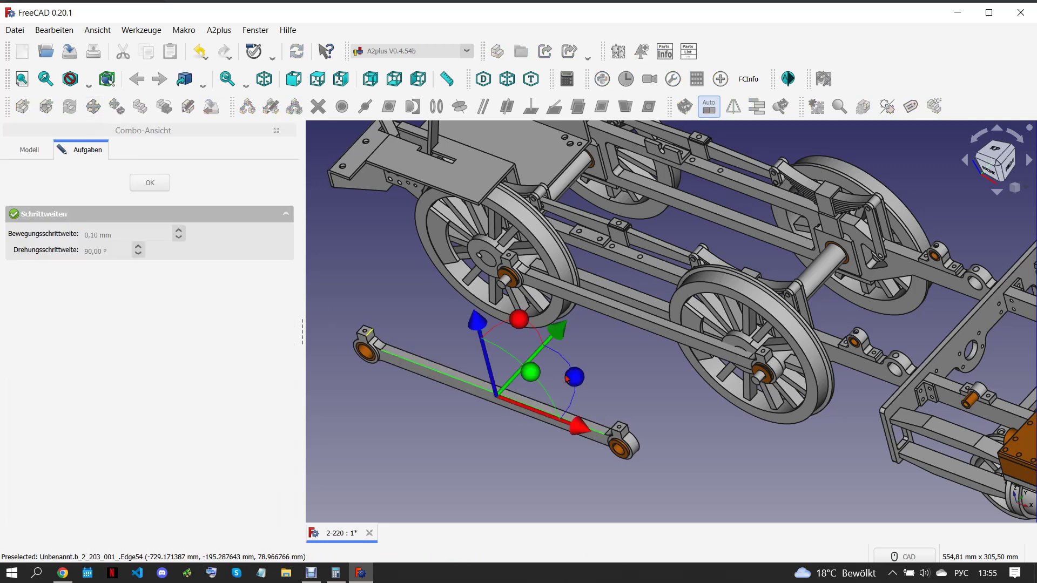
left_click_drag(573, 377, 378, 404)
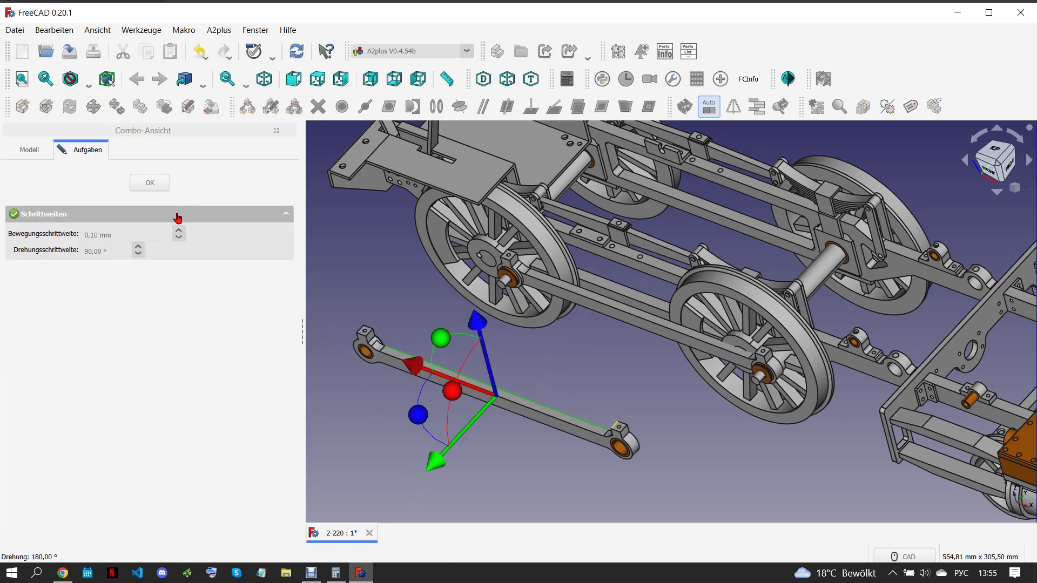
left_click(149, 182)
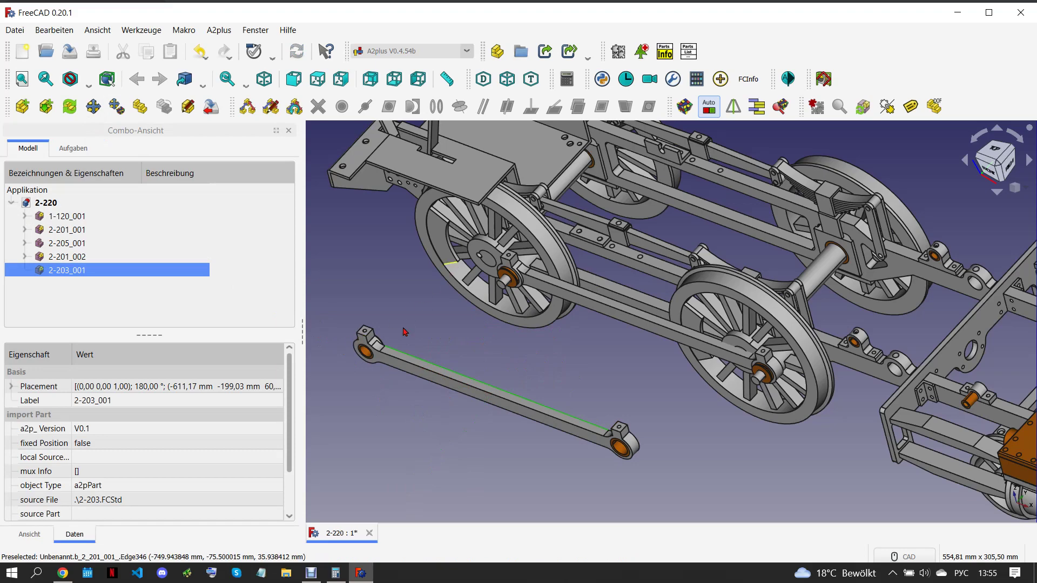
Constrain 2-203_001's circular edge to the pin ring on 2-201_001
middle_click_drag(535, 343, 523, 340)
scroll(582, 178, "up", 5)
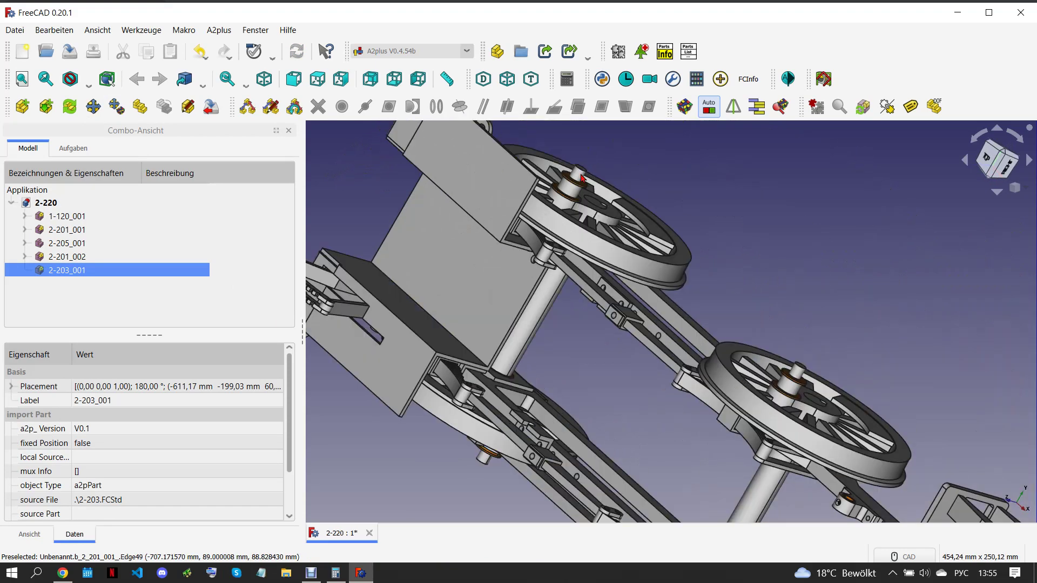
scroll(582, 178, "up", 5)
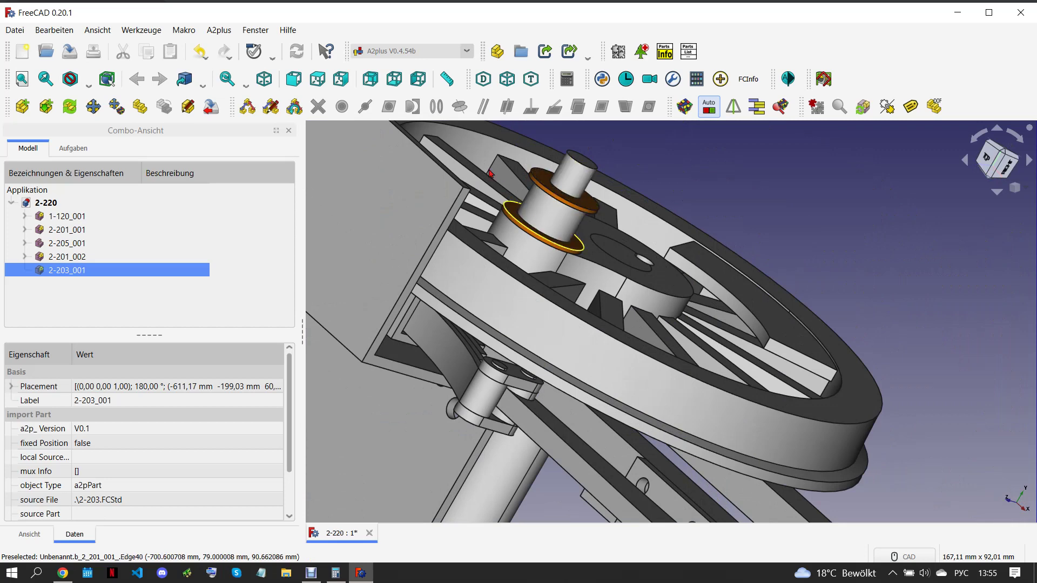
left_click(501, 187, "ctrl")
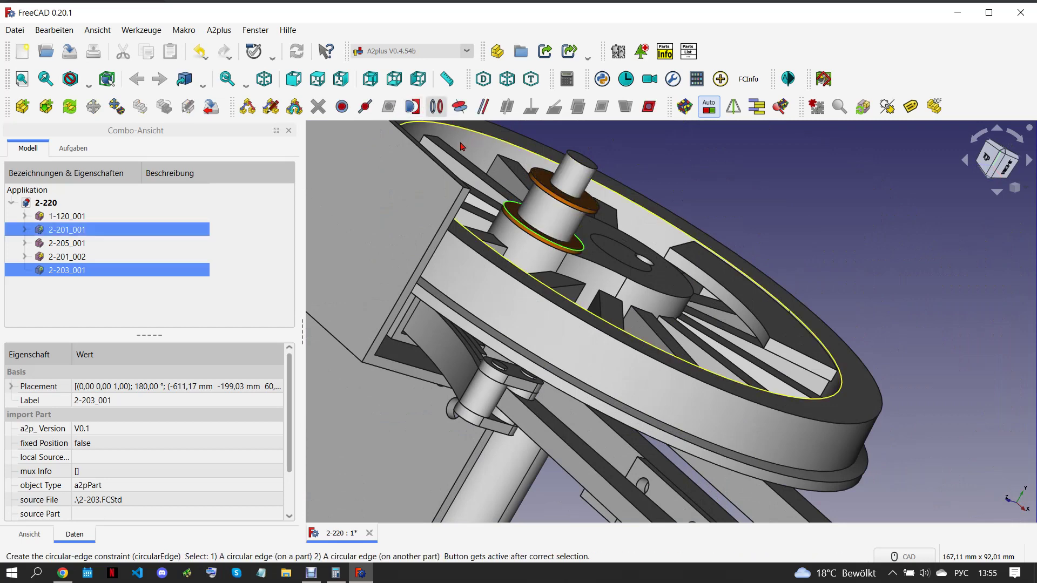
left_click(555, 275)
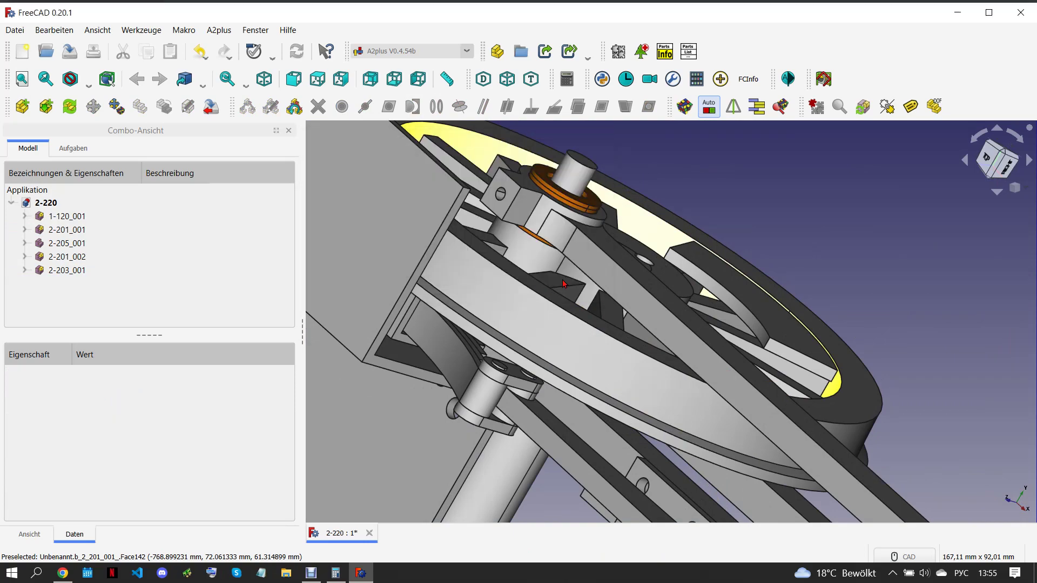
Zoom out to view the whole chassis and check the reference drawing
scroll(639, 272, "down", 3)
scroll(640, 280, "down", 3)
scroll(643, 294, "down", 4)
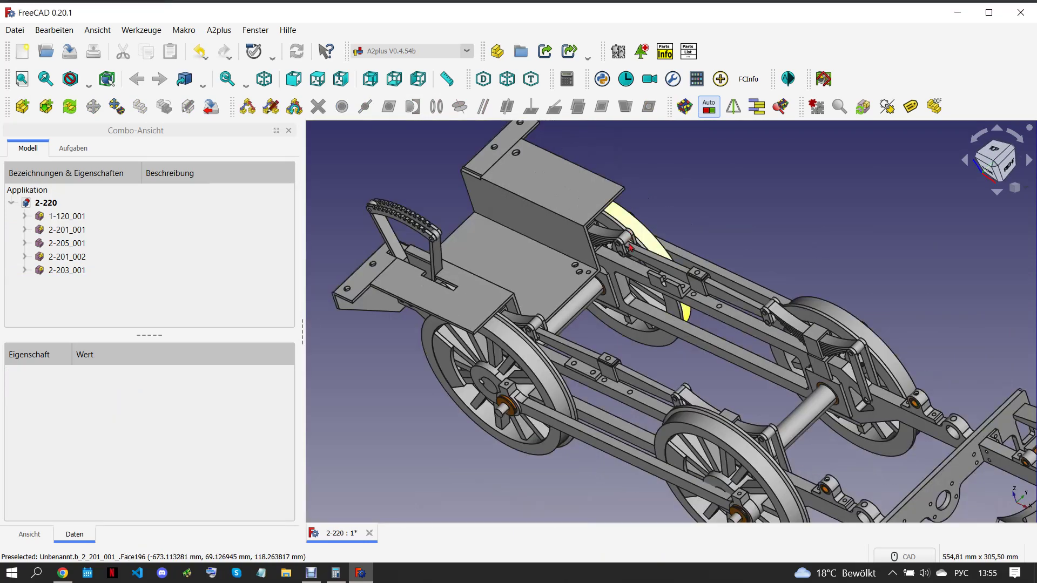
scroll(675, 292, "down", 2)
scroll(729, 280, "down", 2)
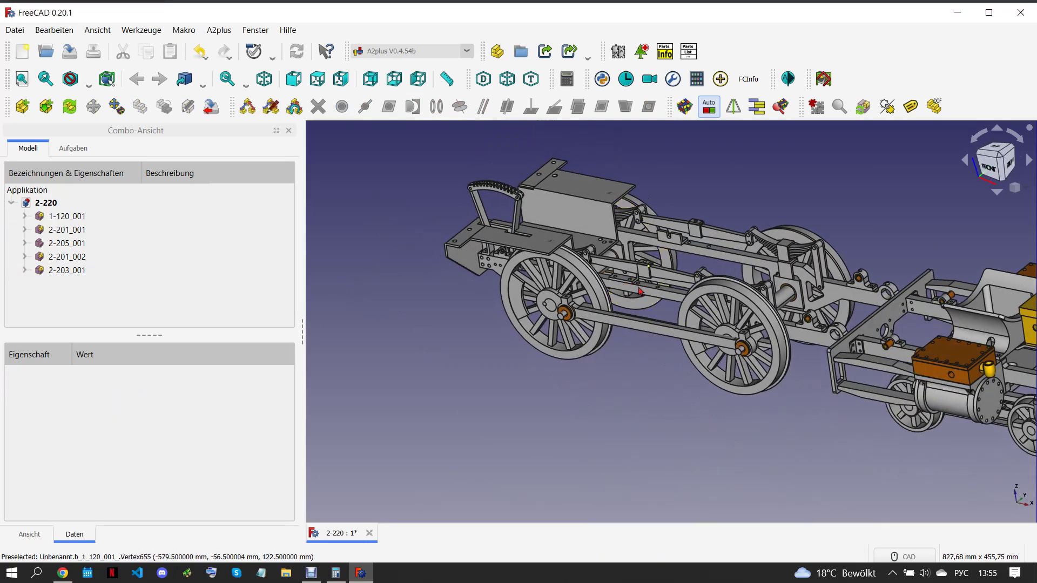
scroll(787, 267, "down", 3)
scroll(733, 256, "up", 5)
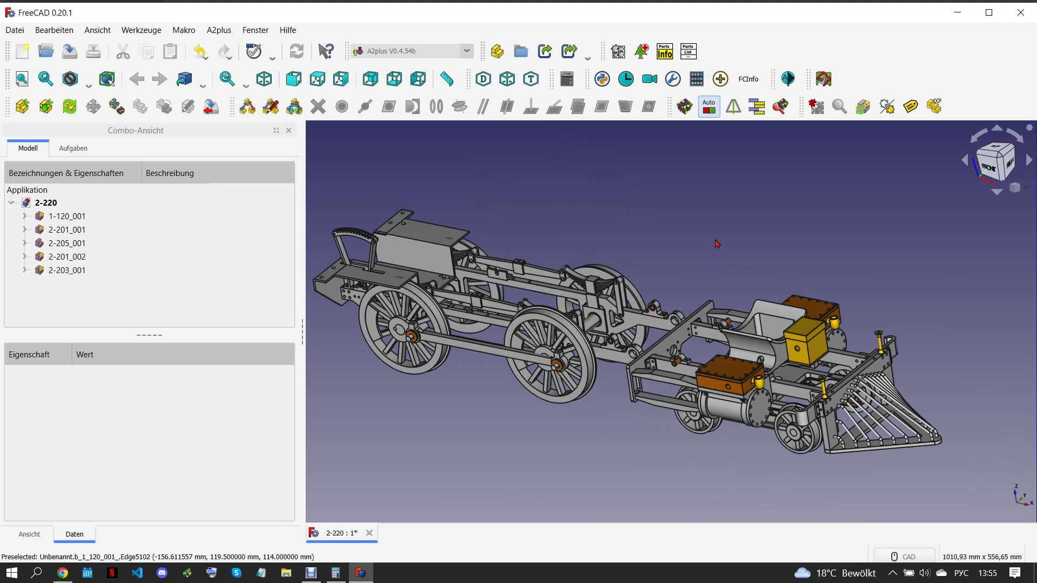
scroll(718, 245, "down", 1)
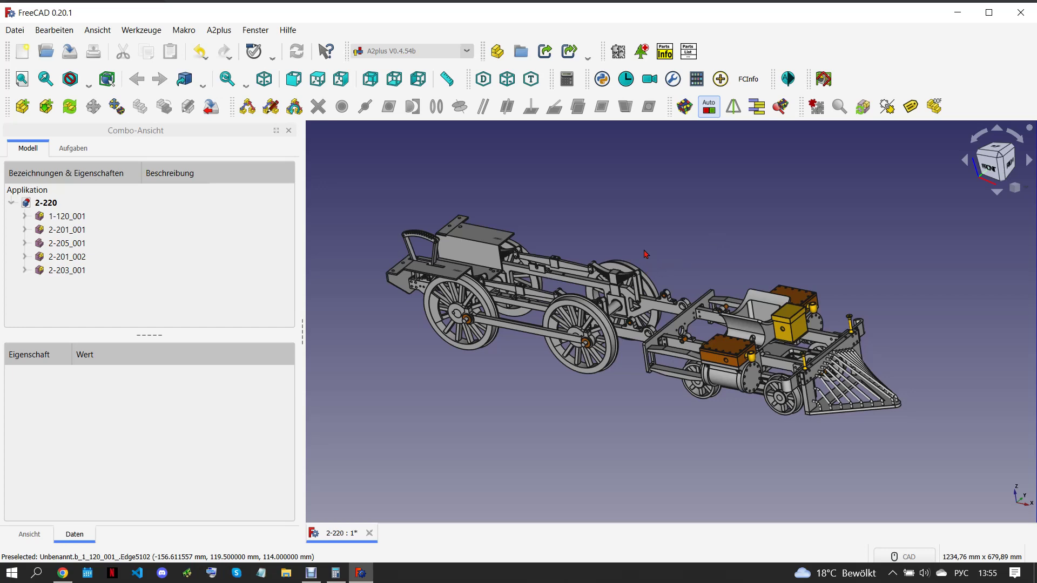
left_click(63, 572)
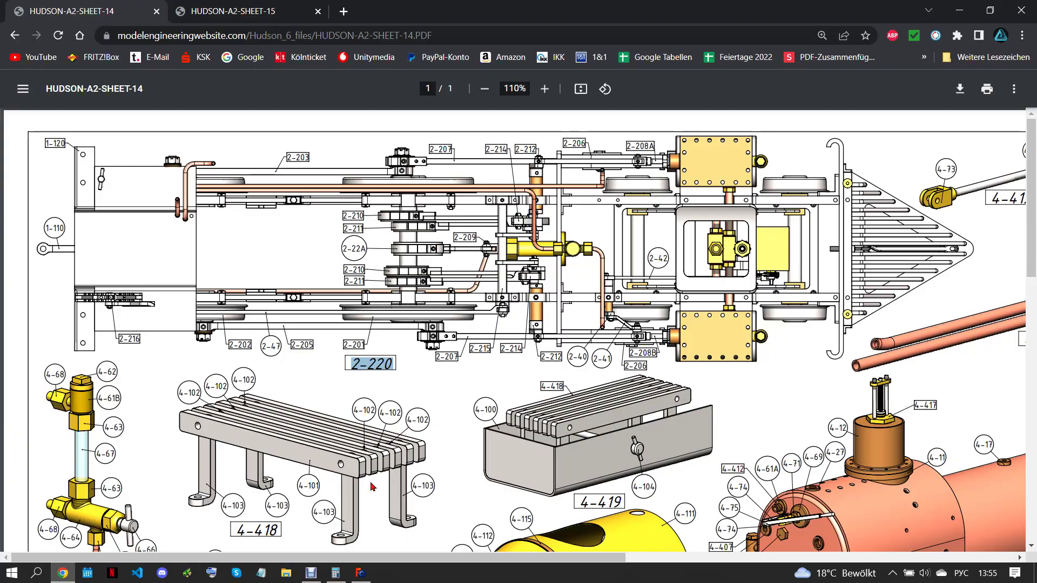
Import 2-207.FCStd as 2-207_001 below the chassis, then review the drawing
left_click(361, 572)
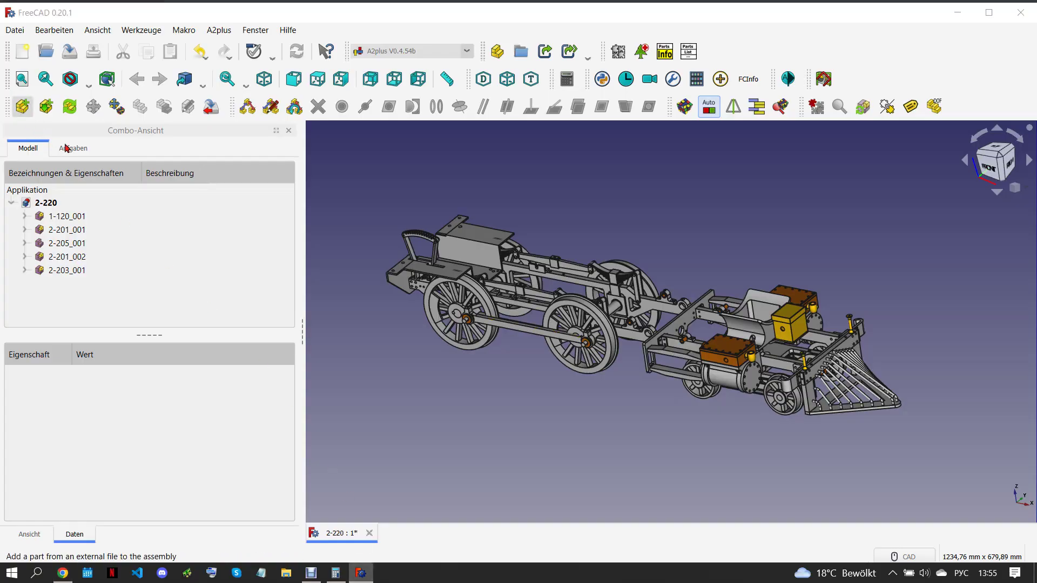
scroll(199, 248, "down", 5)
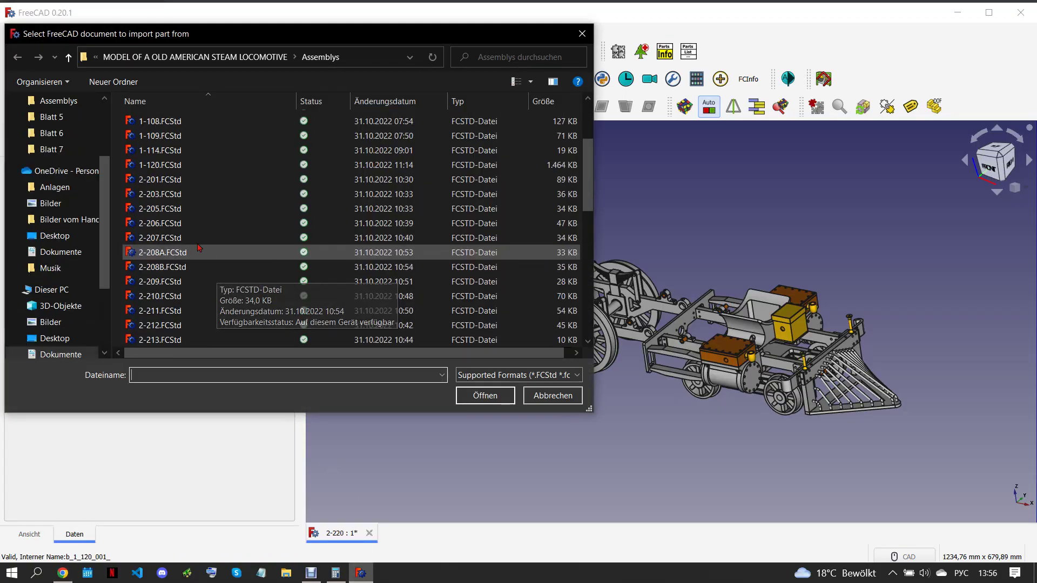
left_click(163, 224)
left_click(162, 237)
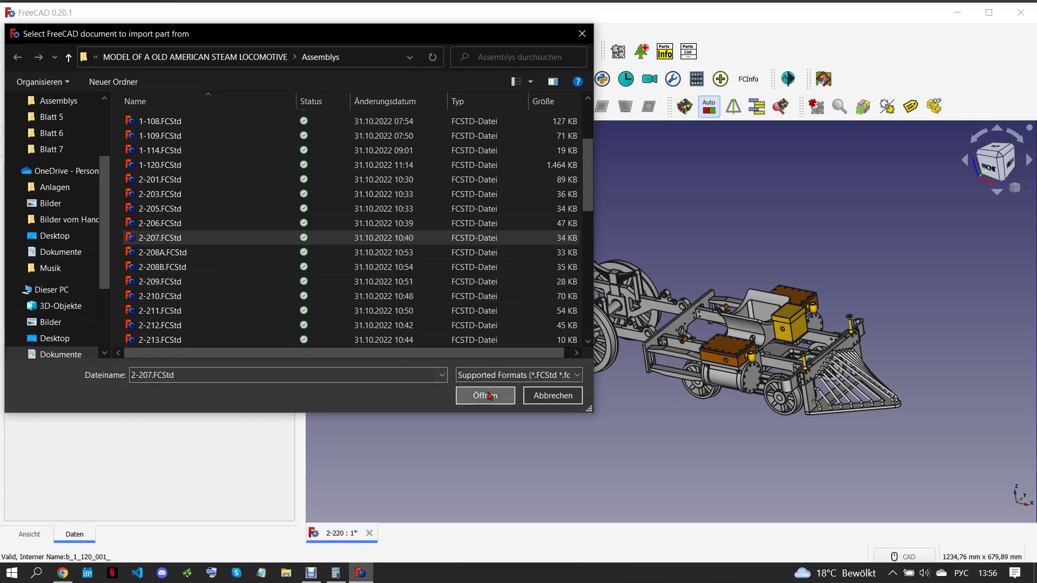
left_click(489, 396)
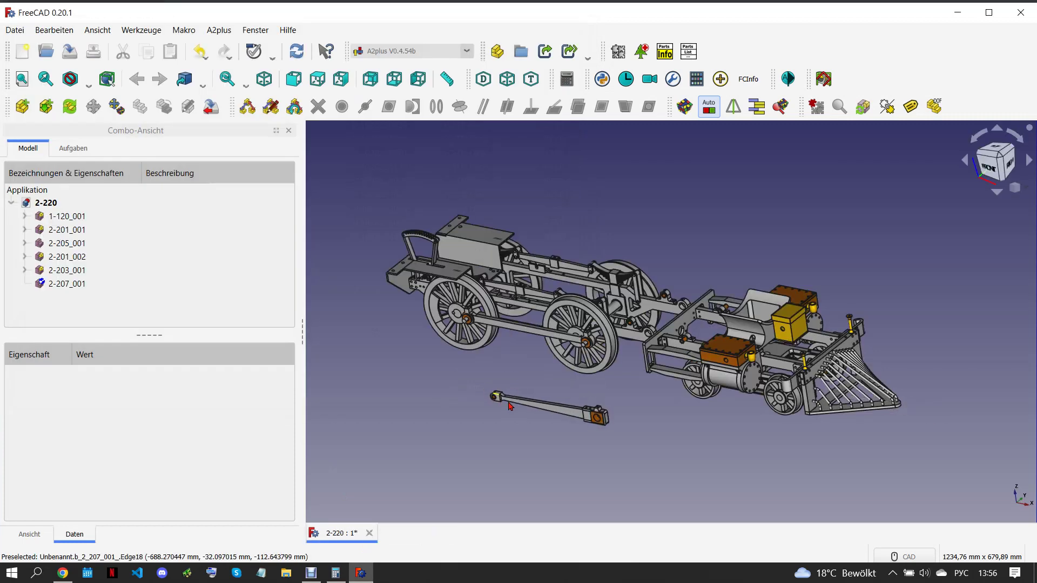
left_click(531, 415)
scroll(529, 388, "up", 2)
scroll(529, 388, "up", 2)
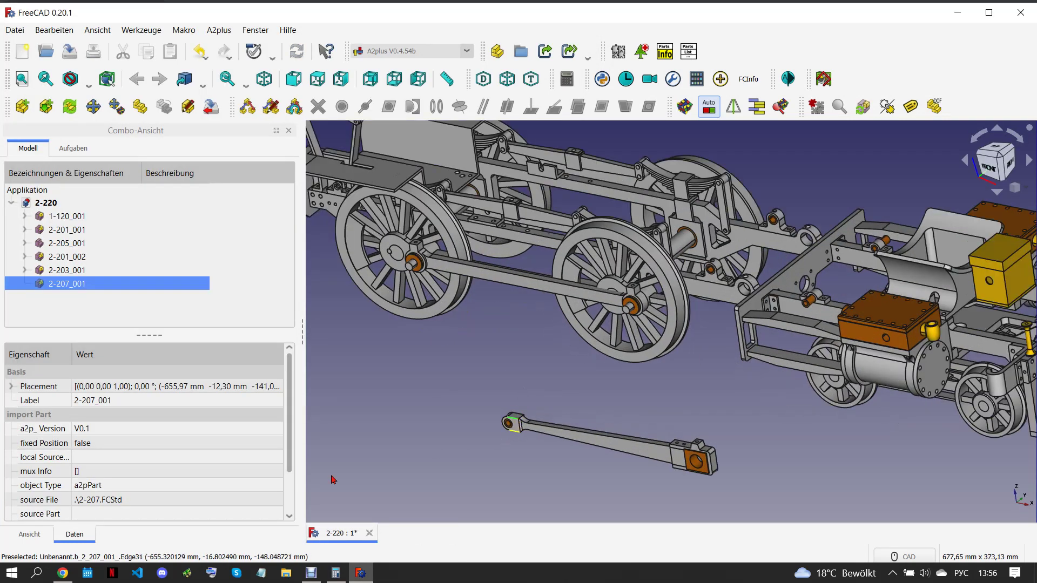
left_click(62, 574)
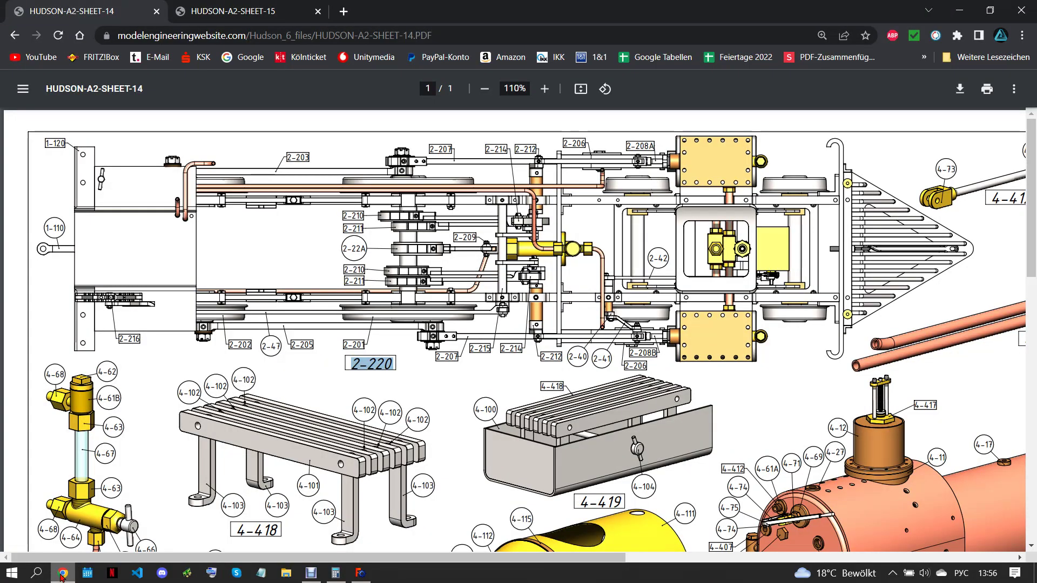
Attach rod 2-207_001's end to the 2-201_002 wheel-pin edge with a circular-edge constraint
left_click(361, 573)
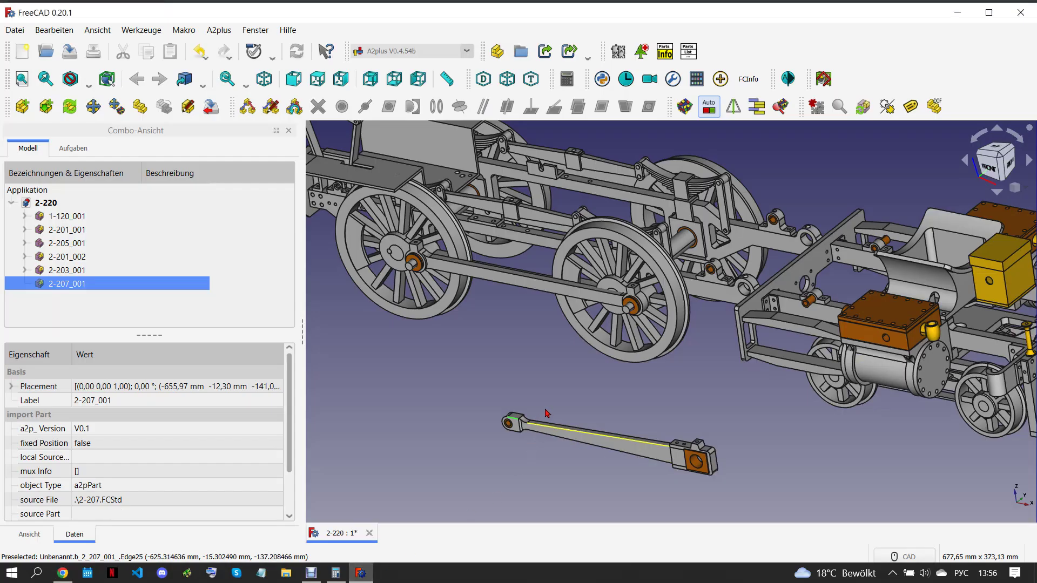
scroll(499, 438, "up", 1)
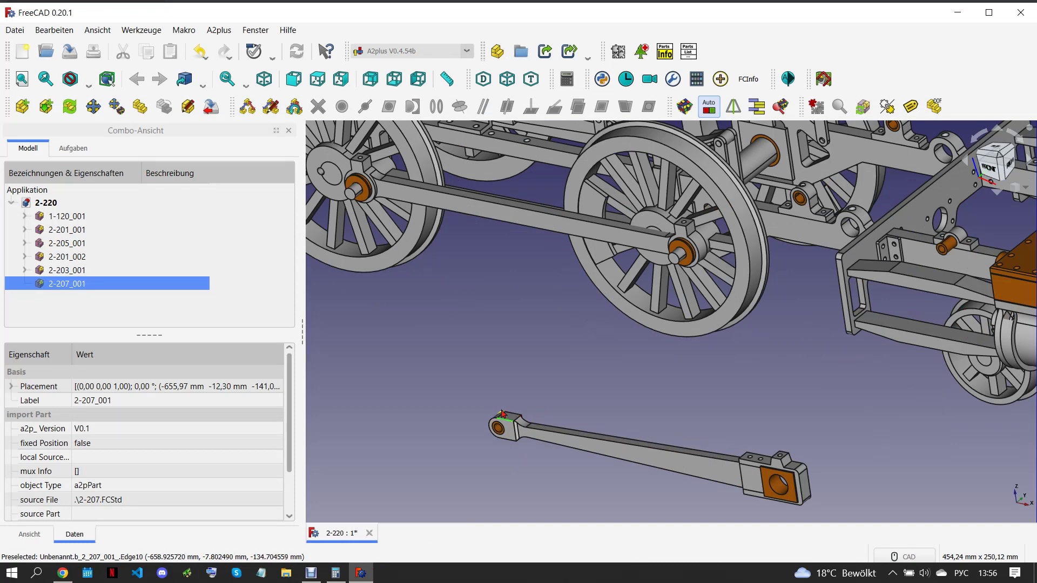
left_click(695, 253)
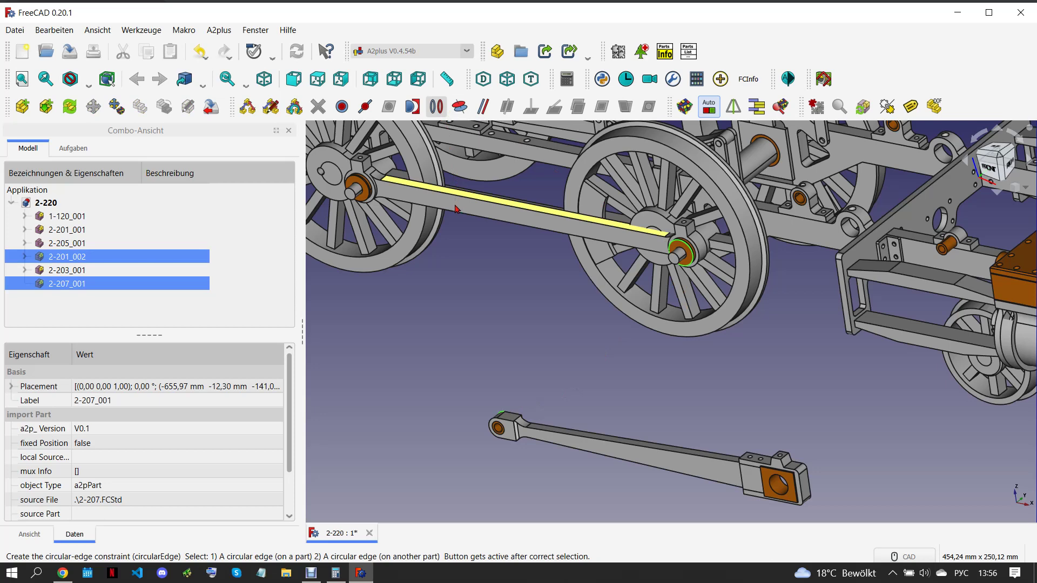
left_click(565, 275)
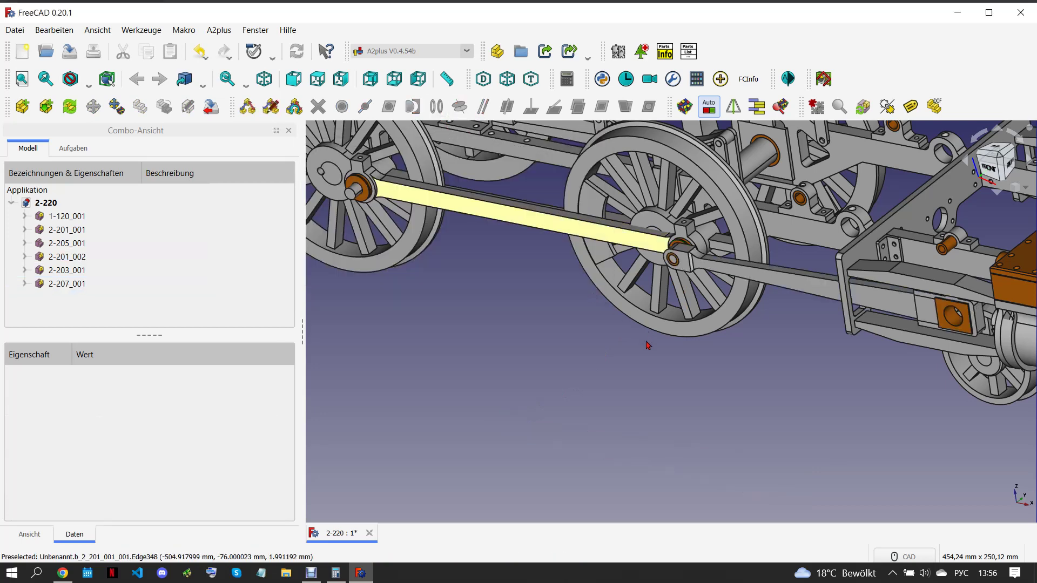
scroll(717, 352, "down", 2)
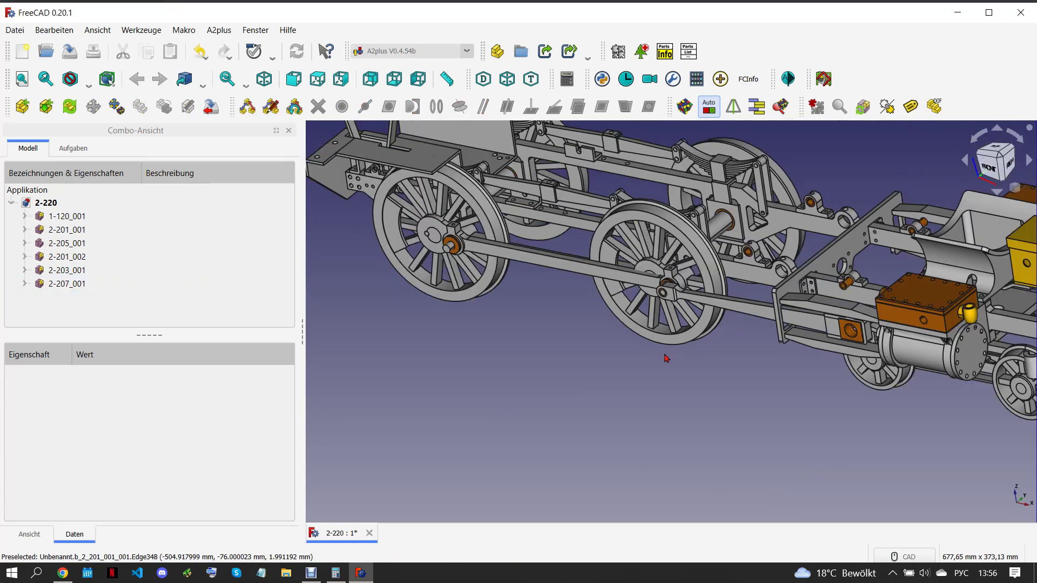
Duplicate rod 2-207_001 as 2-207_002 and circular-edge constrain it to the 2-201_002 hub
left_click(724, 299)
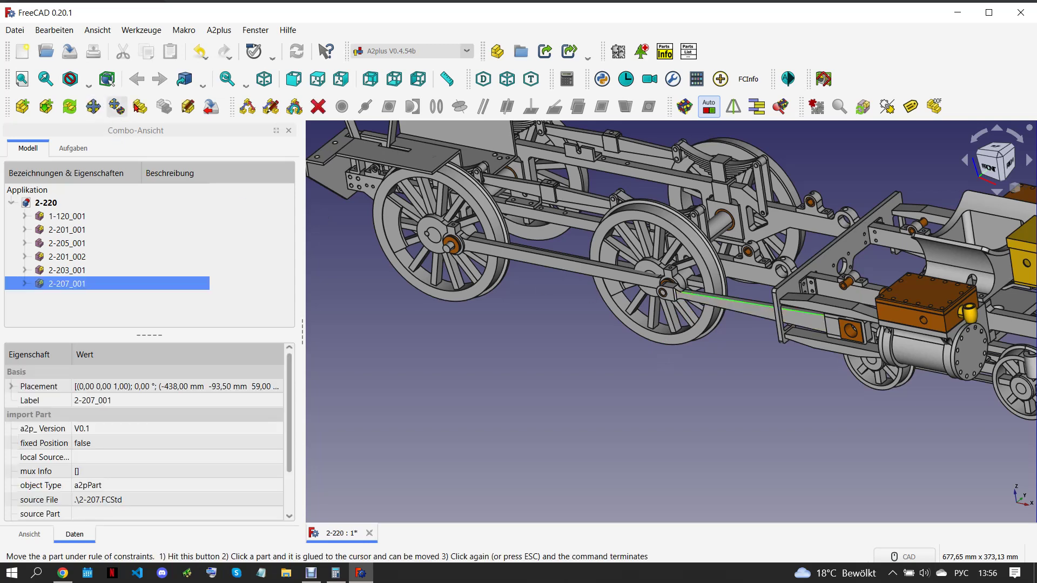
left_click(140, 106)
left_click(557, 374)
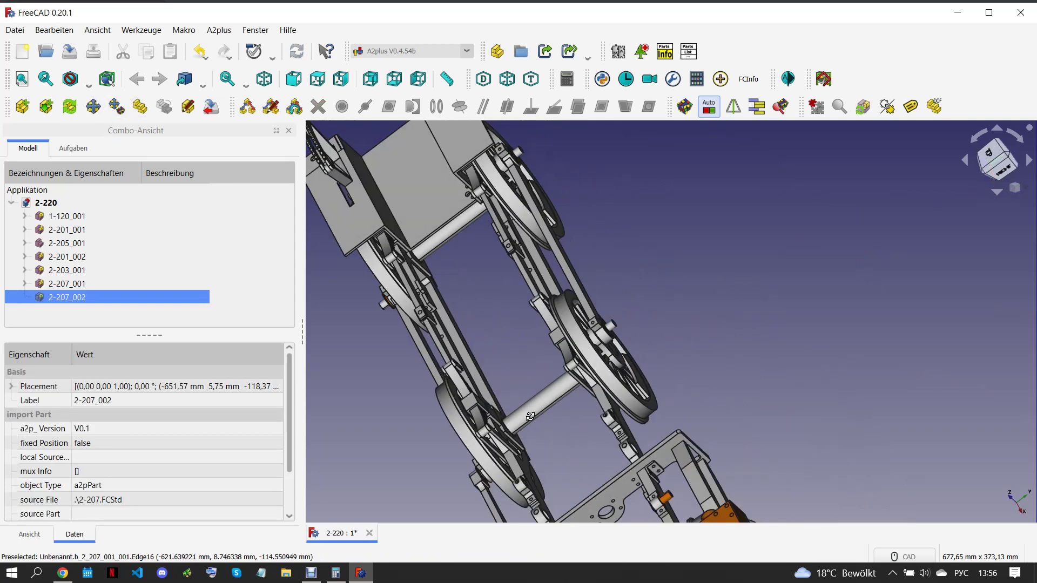
middle_click_drag(553, 396, 547, 419)
scroll(564, 386, "up", 5)
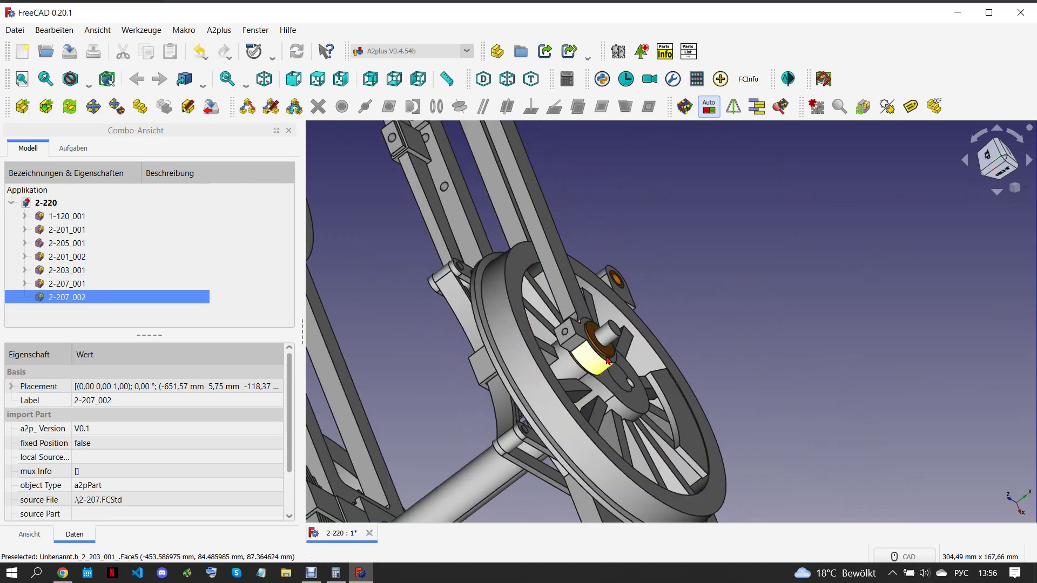
left_click(608, 360, "ctrl")
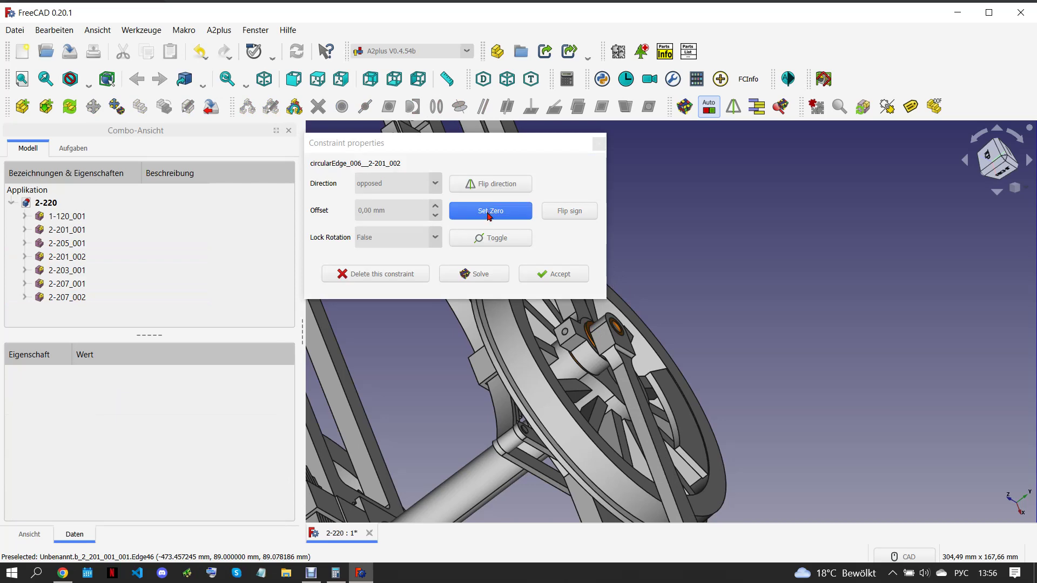
left_click(547, 273)
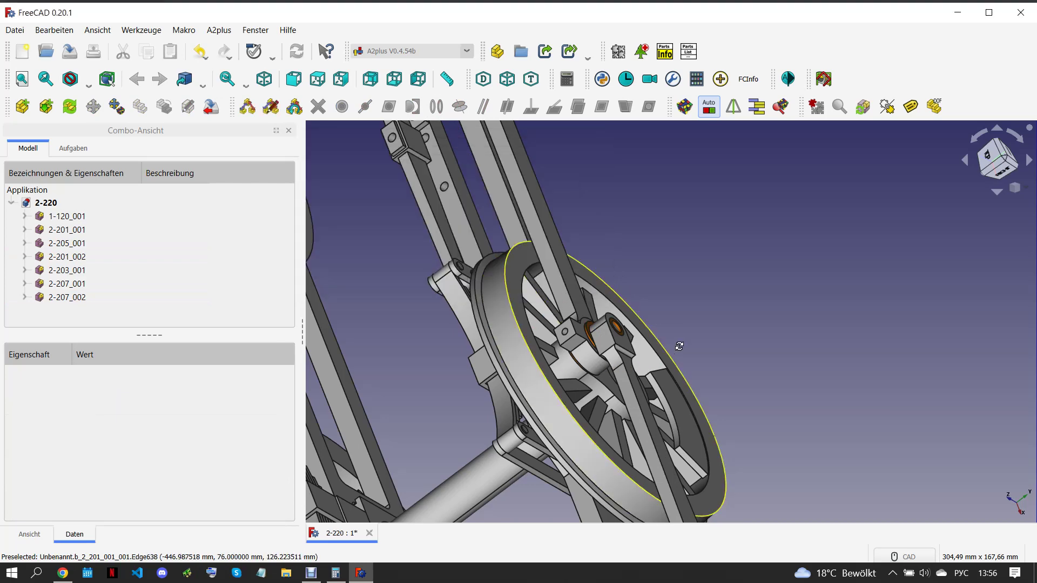
Fit the chassis in isometric, switch to the front view, then bring up the reference drawing
key("0")
scroll(703, 286, "down", 3)
scroll(702, 287, "down", 5)
key("1")
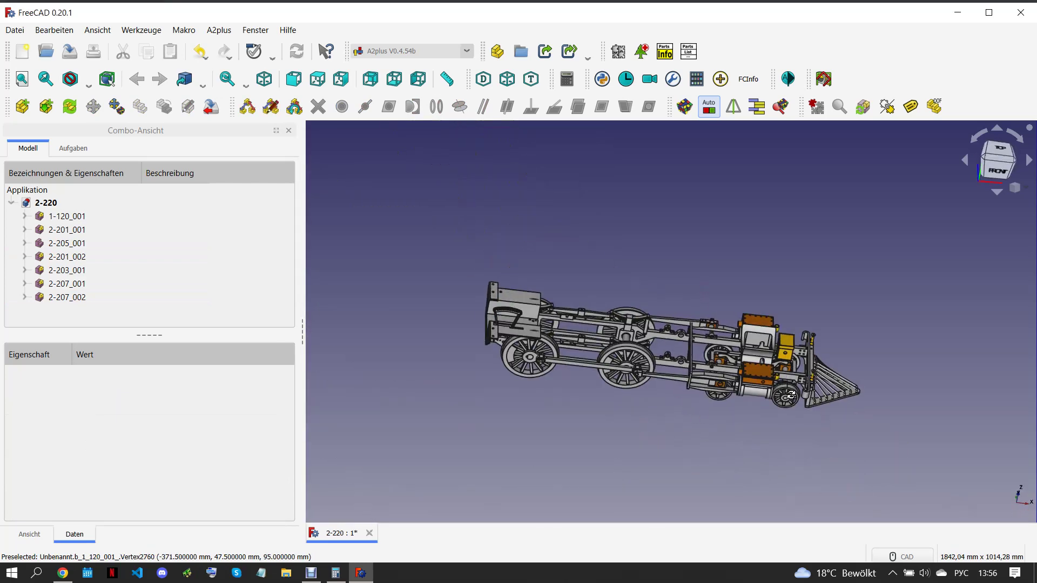
scroll(739, 408, "up", 2)
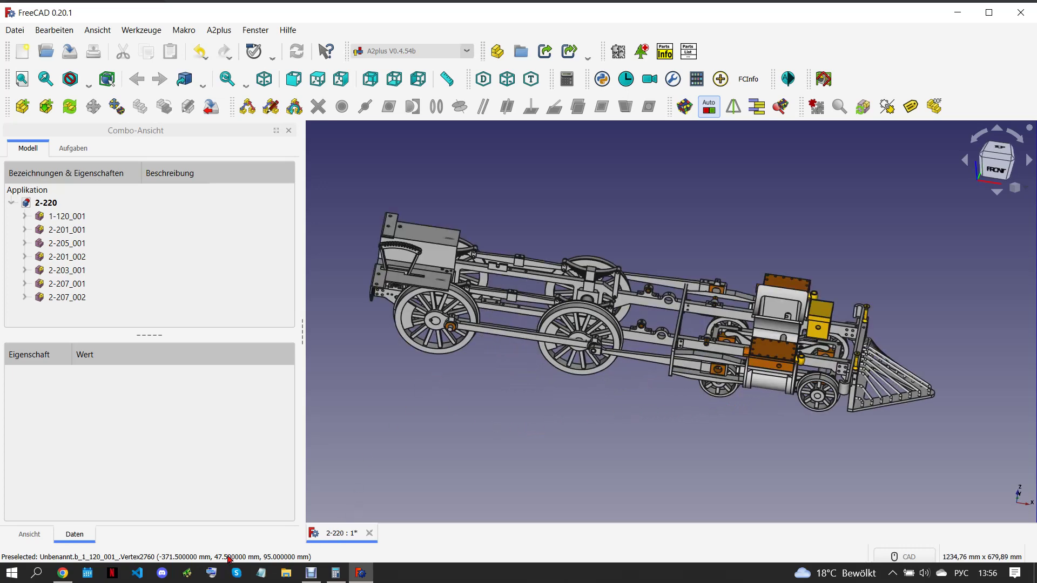
left_click(63, 572)
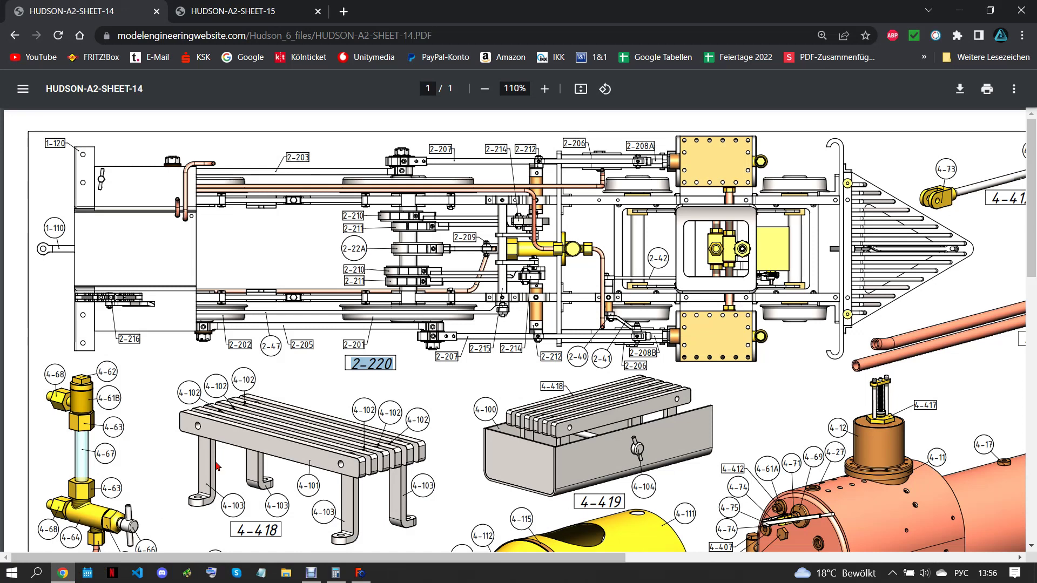
Start an A2plus part import, cancel it, check the drawing, and return to the 2-220 assembly
left_click(360, 571)
left_click(23, 106)
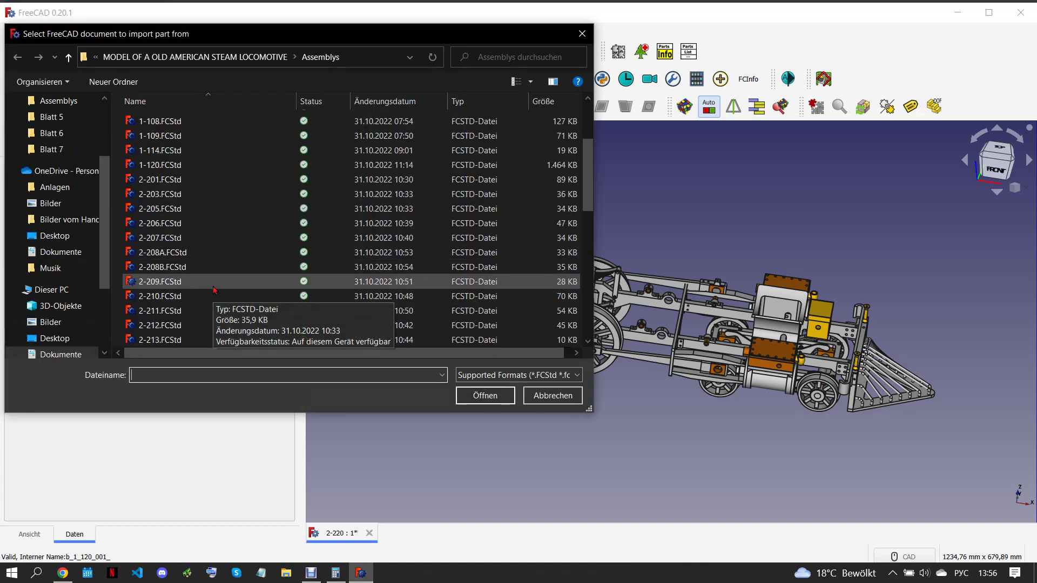
scroll(213, 290, "down", 3)
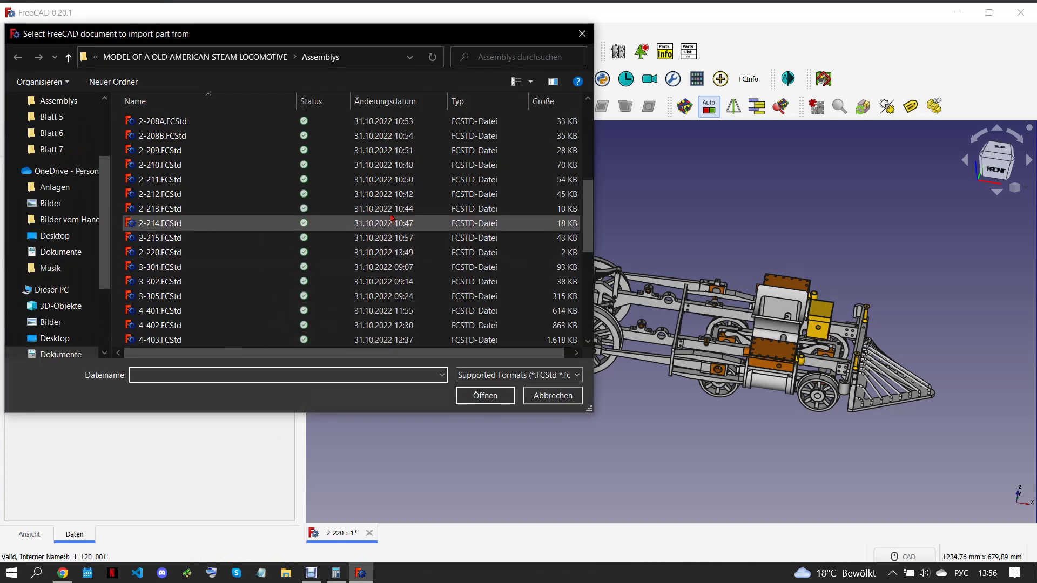
left_click(586, 34)
key("alt+Tab")
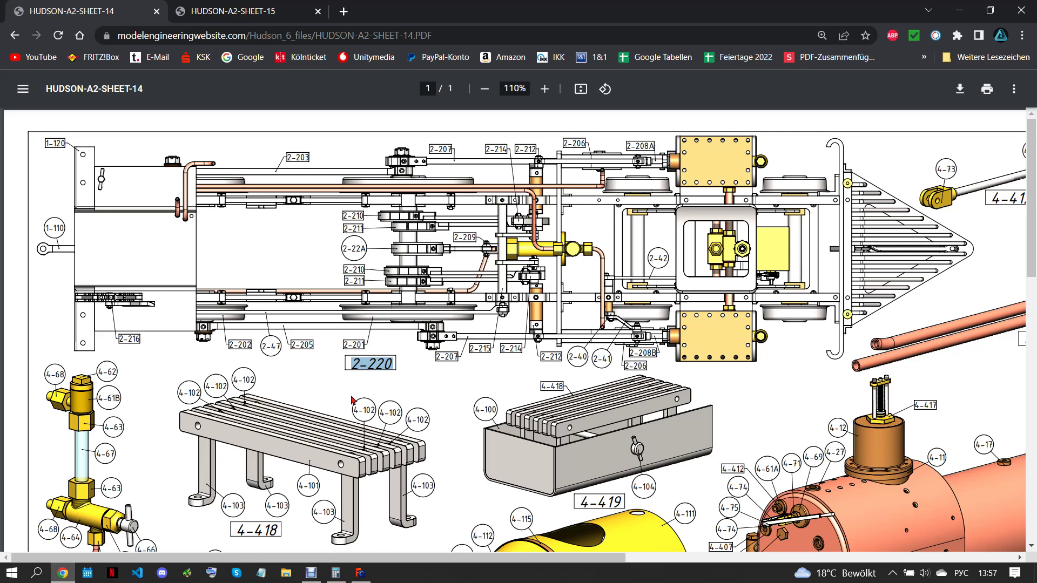
left_click(361, 573)
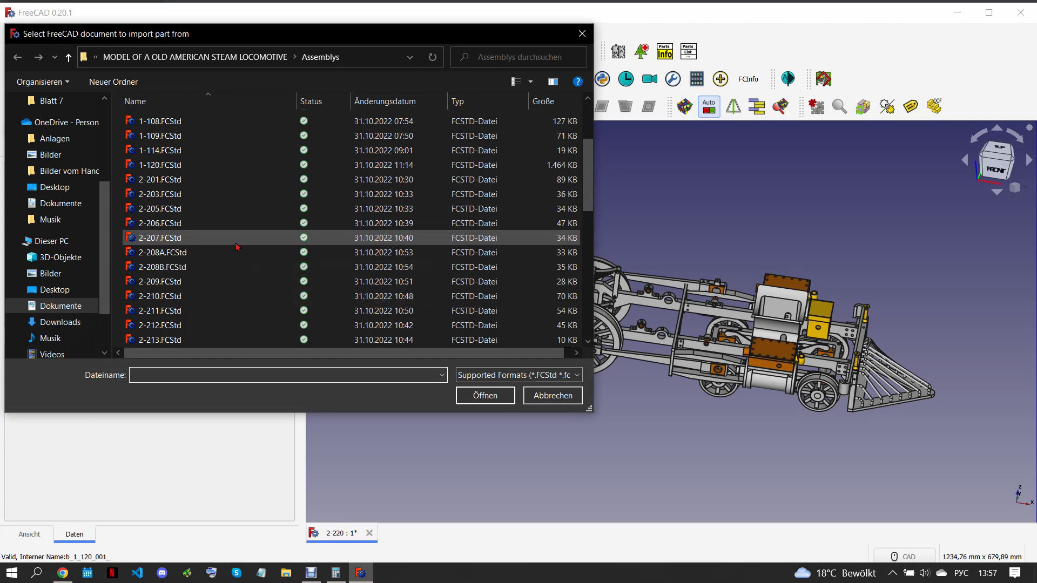
Import part 2-212 and place it below the chassis as 2-212_001
left_click(226, 325)
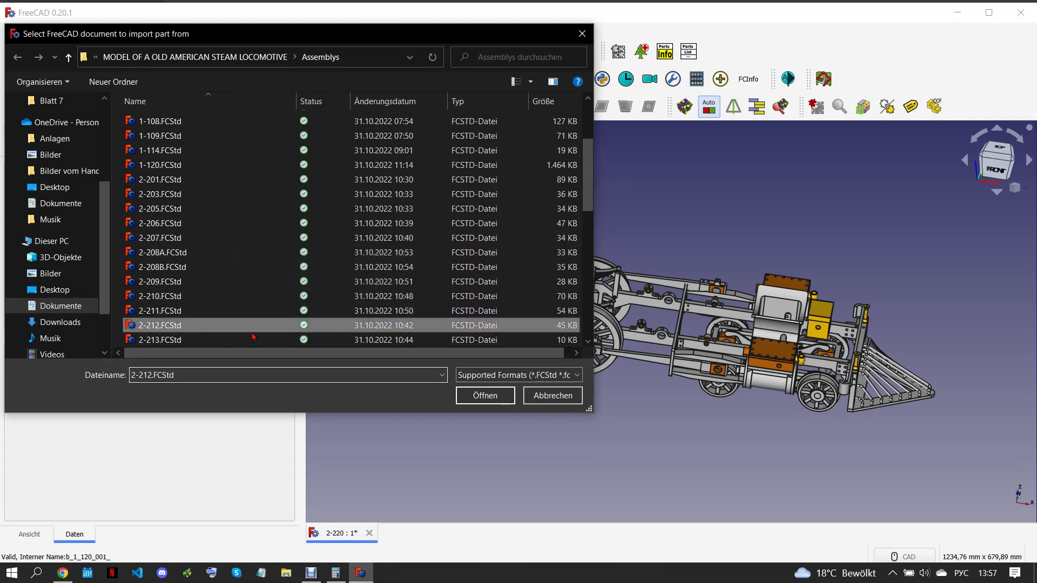
left_click(475, 395)
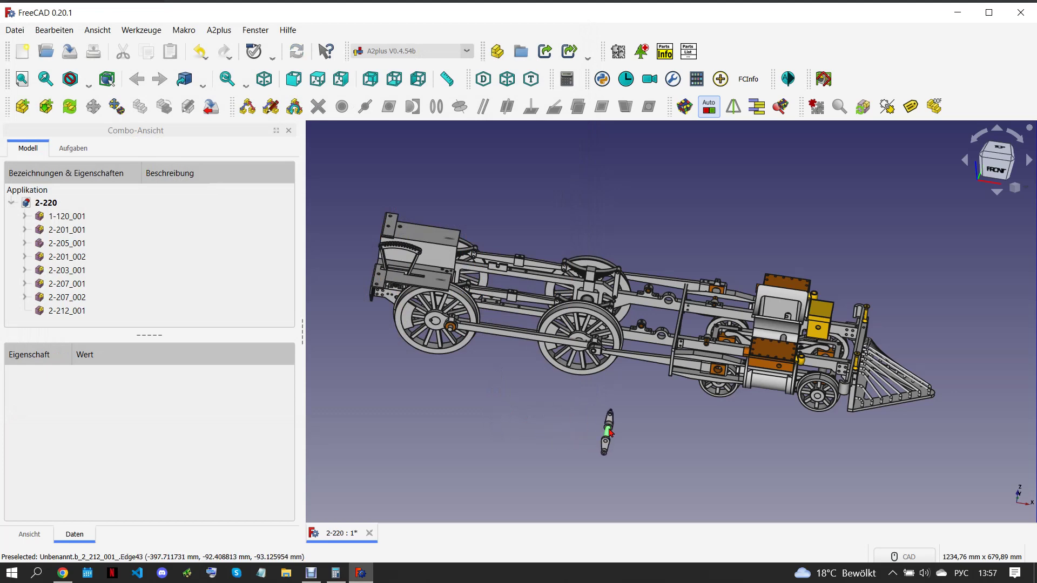
left_click(607, 432)
scroll(638, 426, "up", 1)
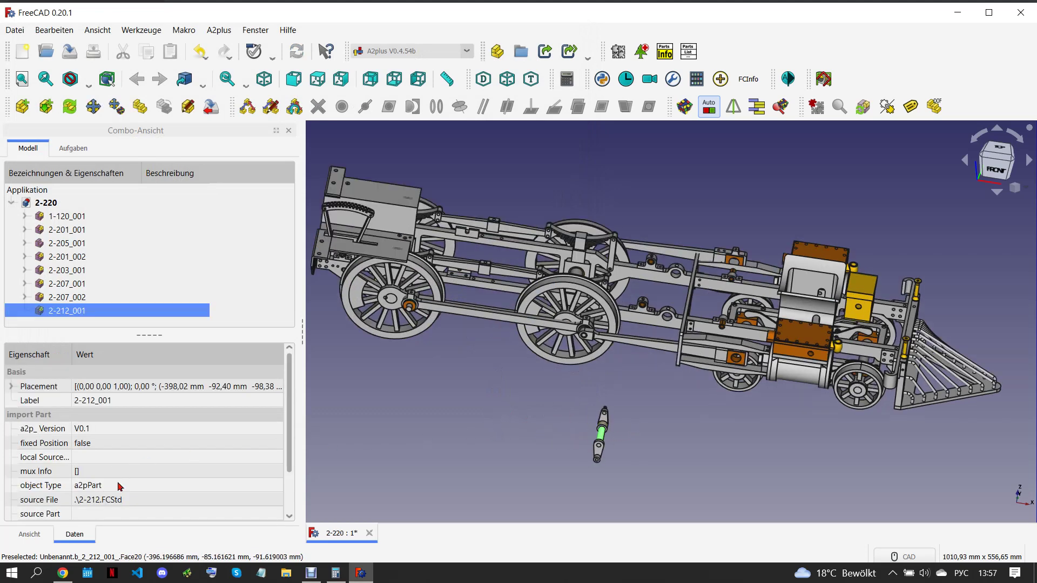
Compare the assembly with the reference drawing twice, then start another part import
left_click(63, 574)
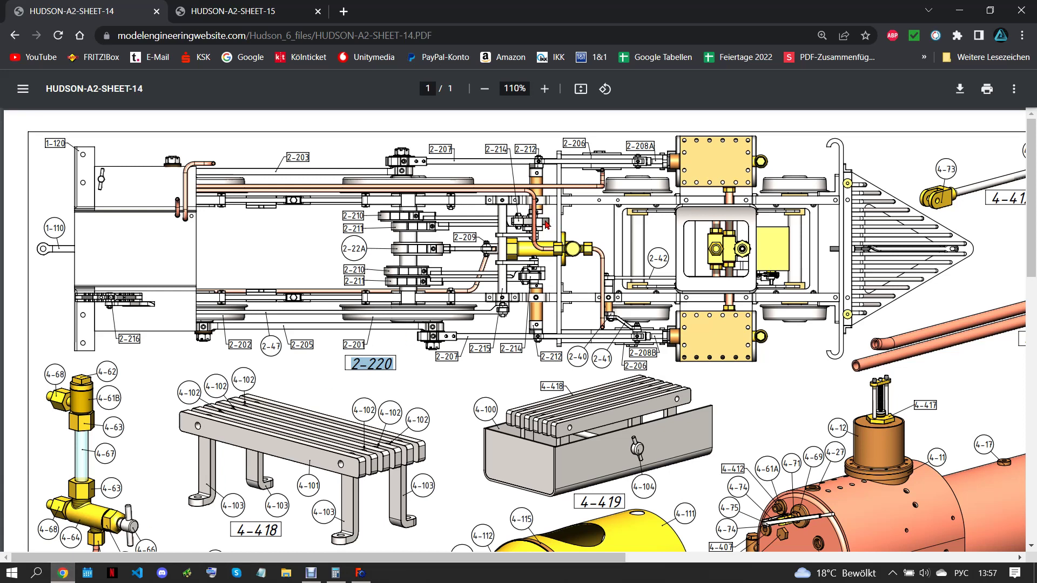
left_click(360, 574)
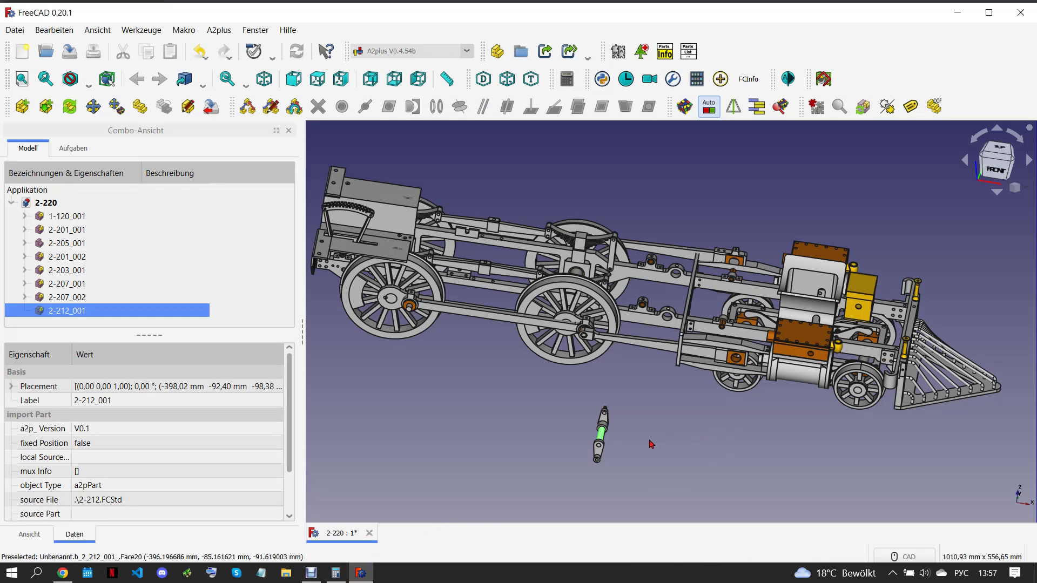
left_click(58, 577)
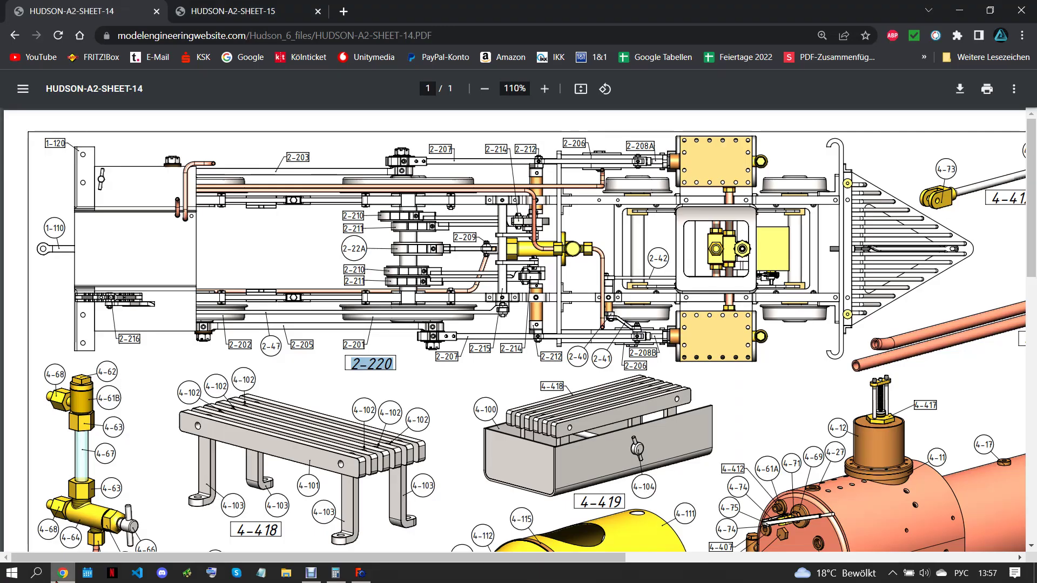
left_click(361, 573)
left_click(22, 107)
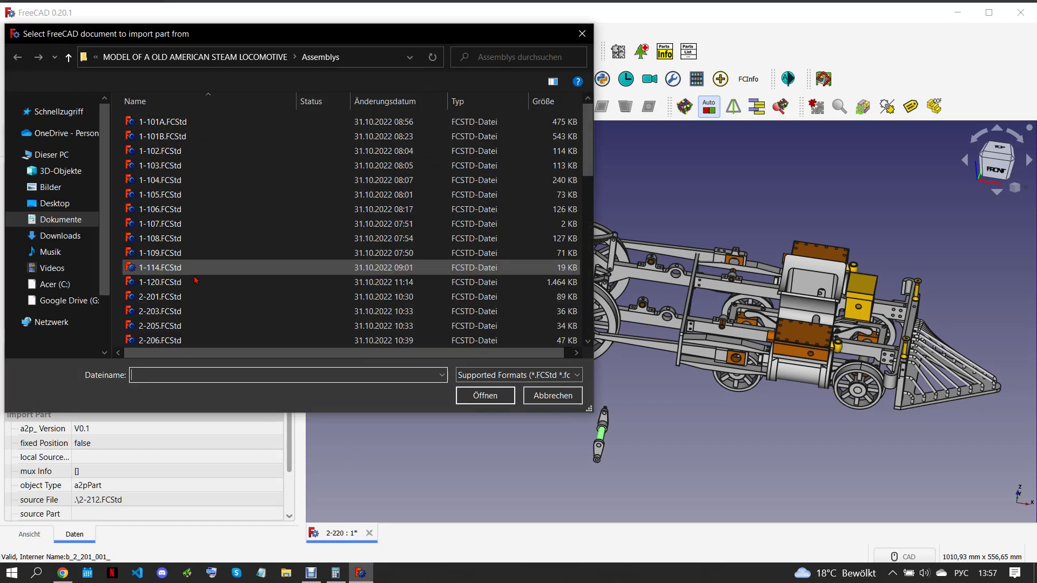
Import 2-215.FCStd and place it below the chassis, checking the drawing sheet
scroll(197, 281, "down", 2)
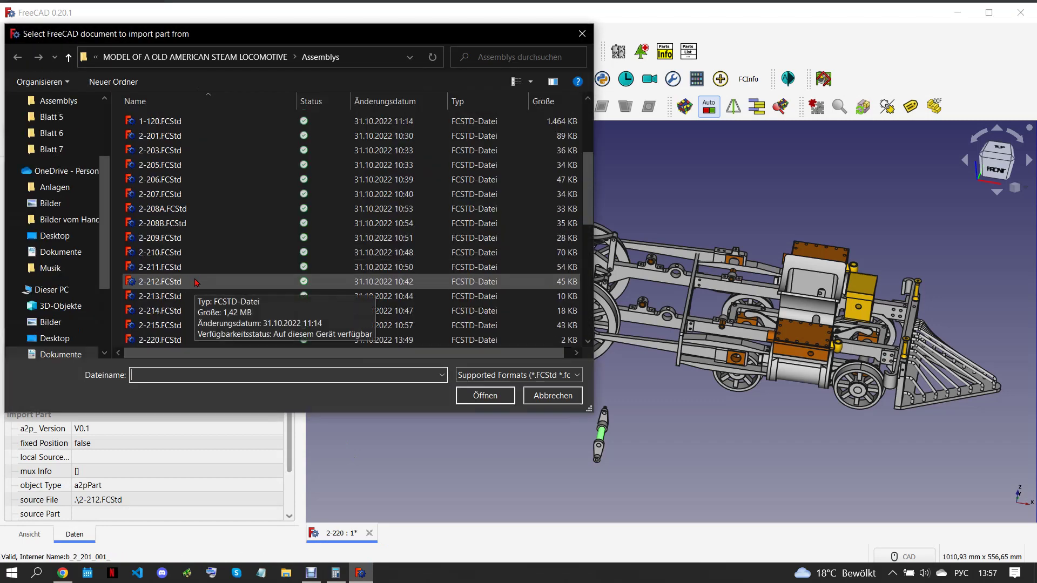
left_click(197, 325)
left_click(484, 394)
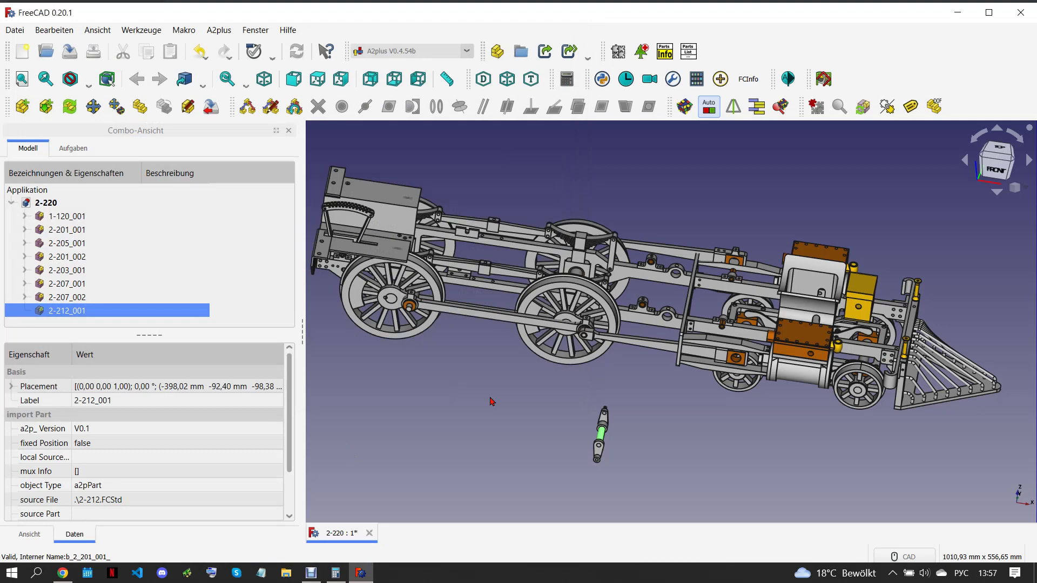
left_click(493, 417)
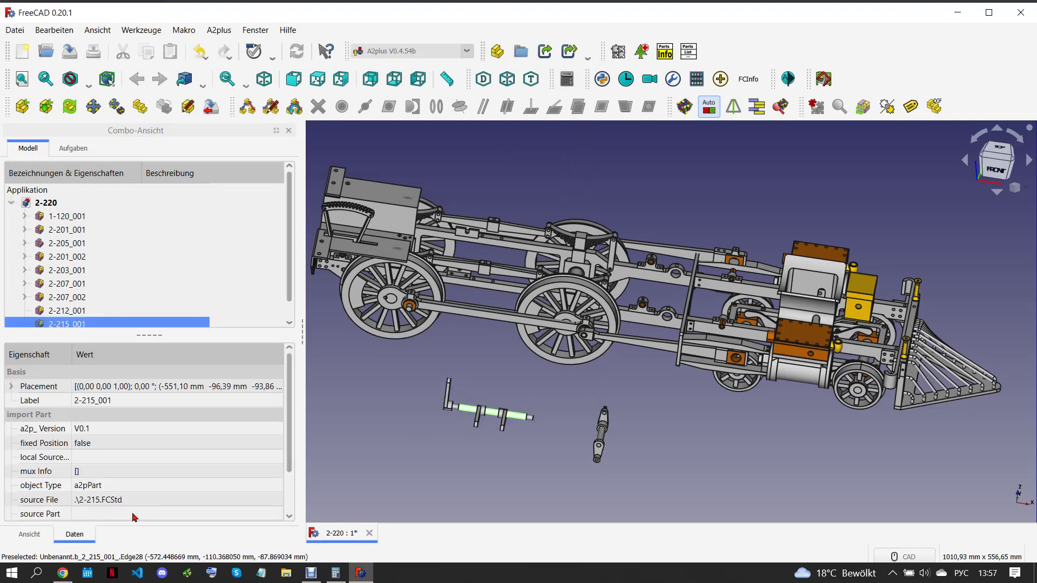
left_click(74, 575)
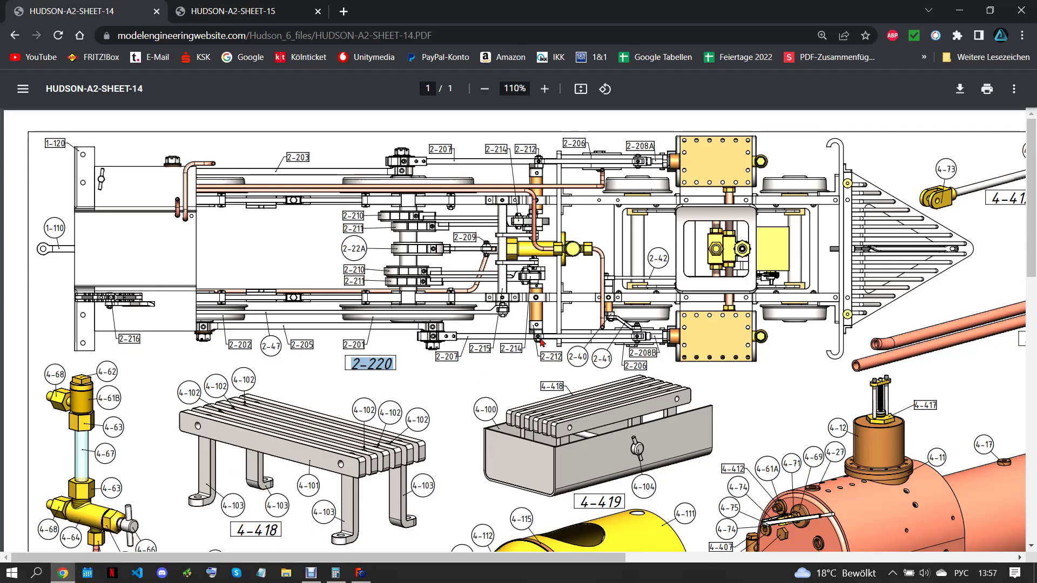
mouse_move(361, 574)
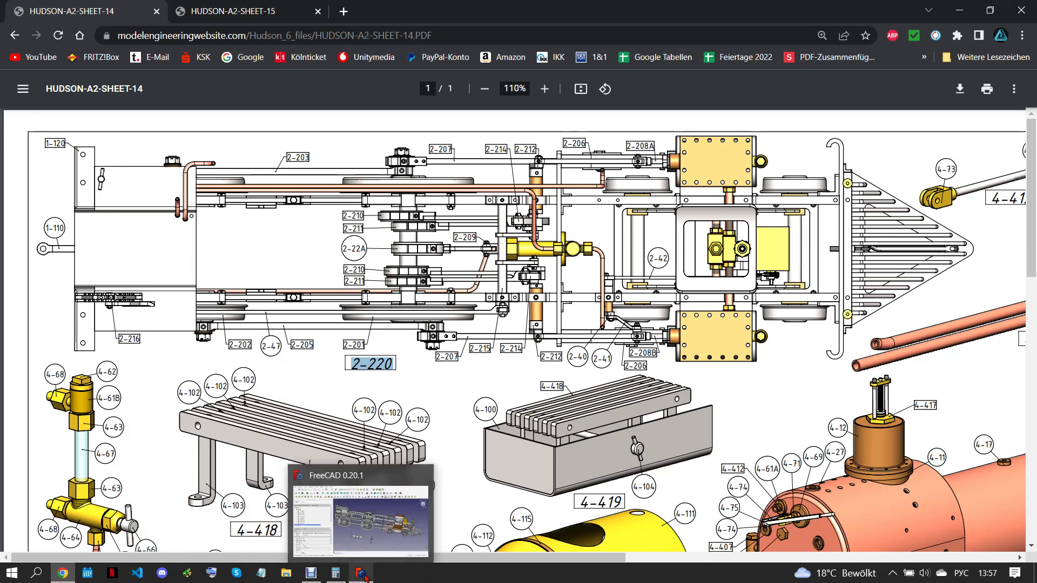
left_click(361, 573)
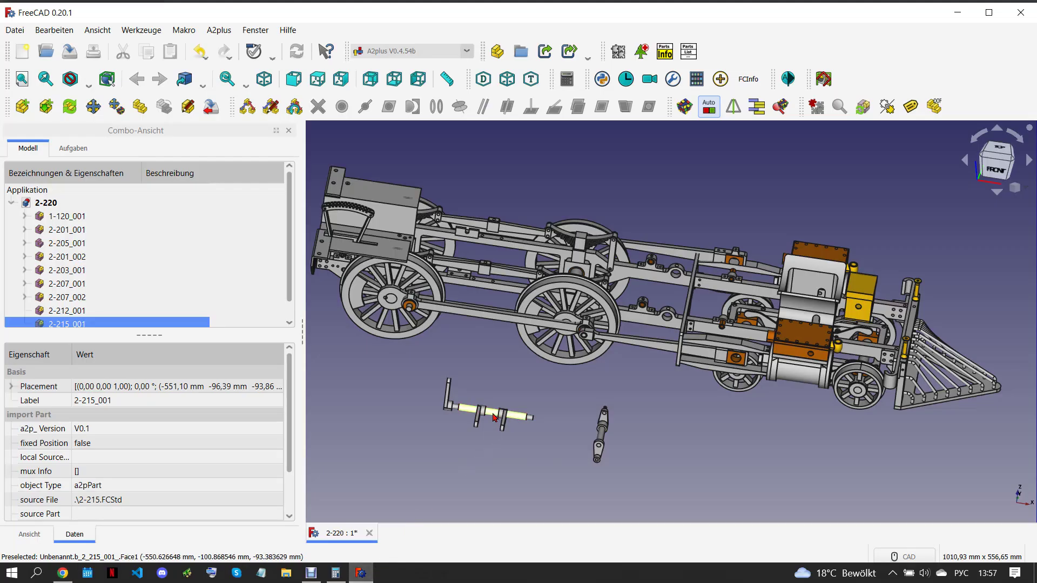
Rotate part 2-215_001 by 90° with the Move part tool and look down onto the chassis
left_click(93, 106)
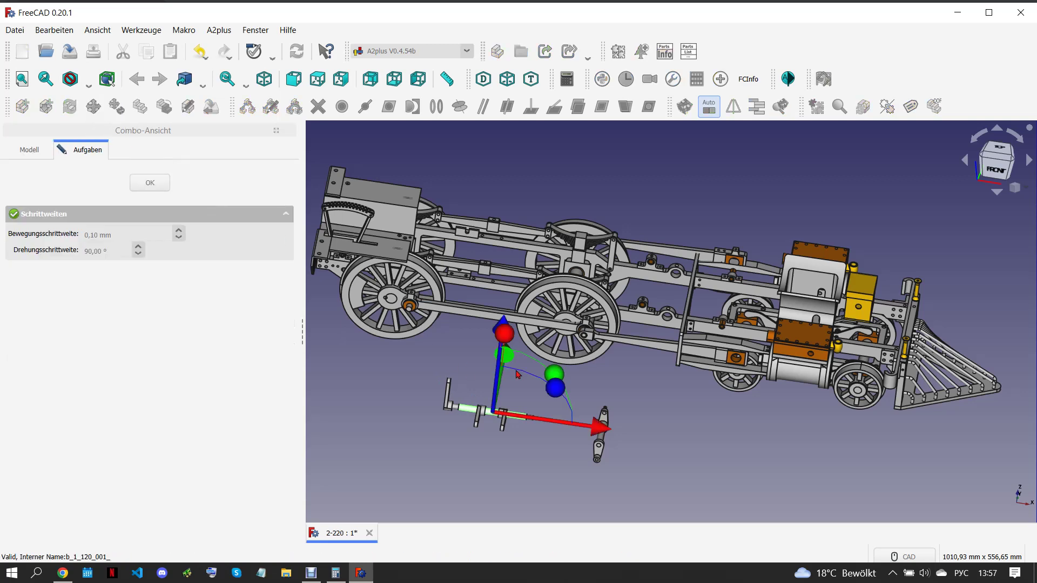
left_click_drag(558, 397, 464, 357)
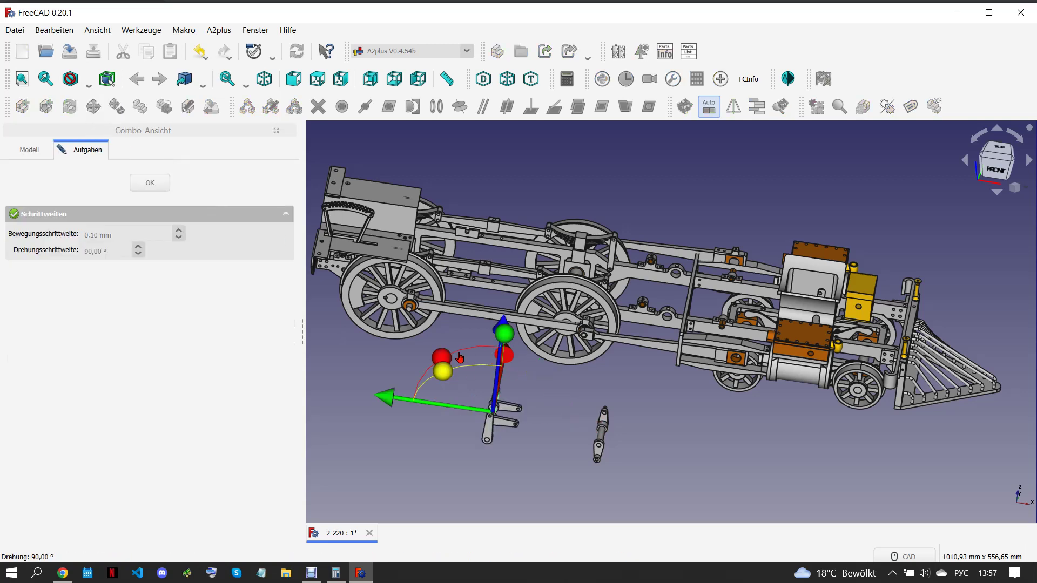
left_click(162, 191)
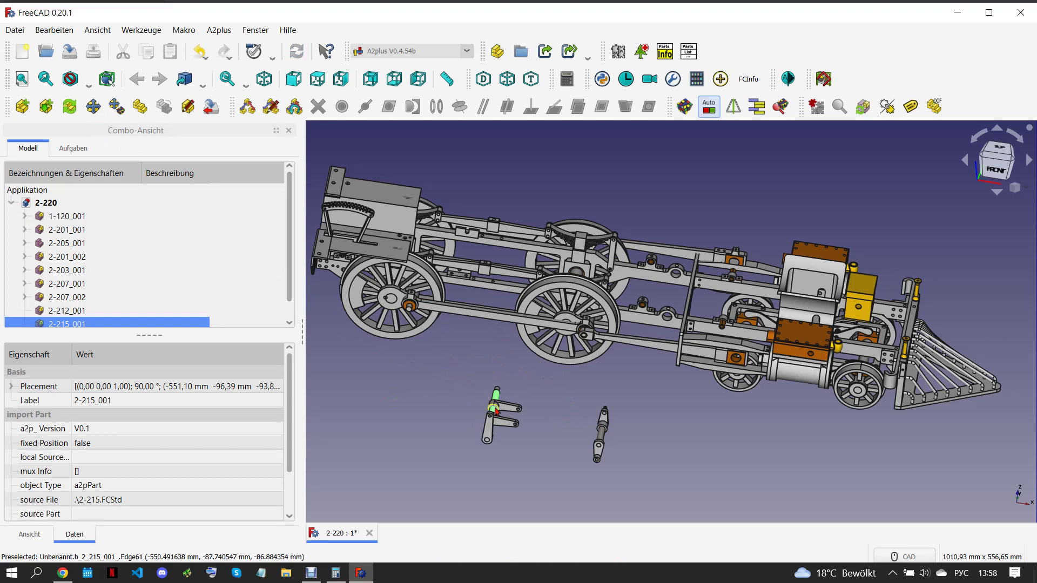
middle_click_drag(487, 398, 461, 460)
scroll(462, 459, "up", 2)
scroll(470, 448, "up", 2)
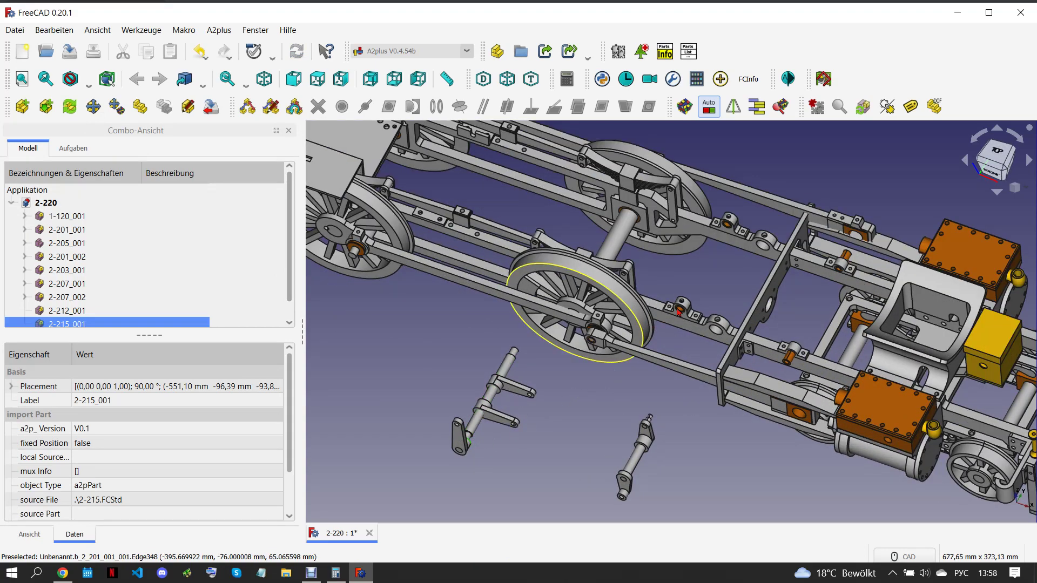
Circular-edge constrain 2-215_001 to frame 1-120_001, then bring up the drawing sheet
left_click(411, 120)
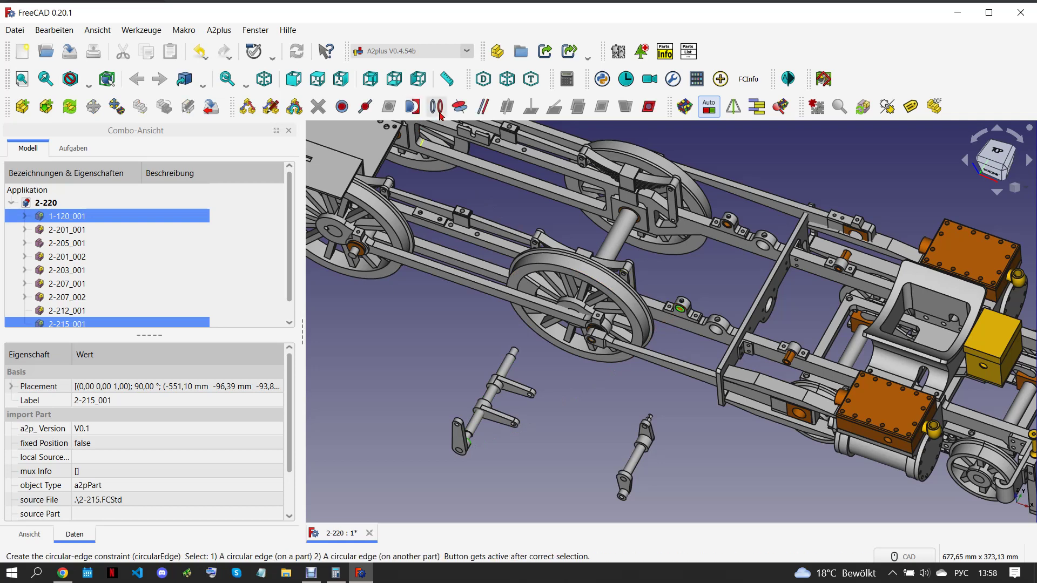
left_click(448, 223)
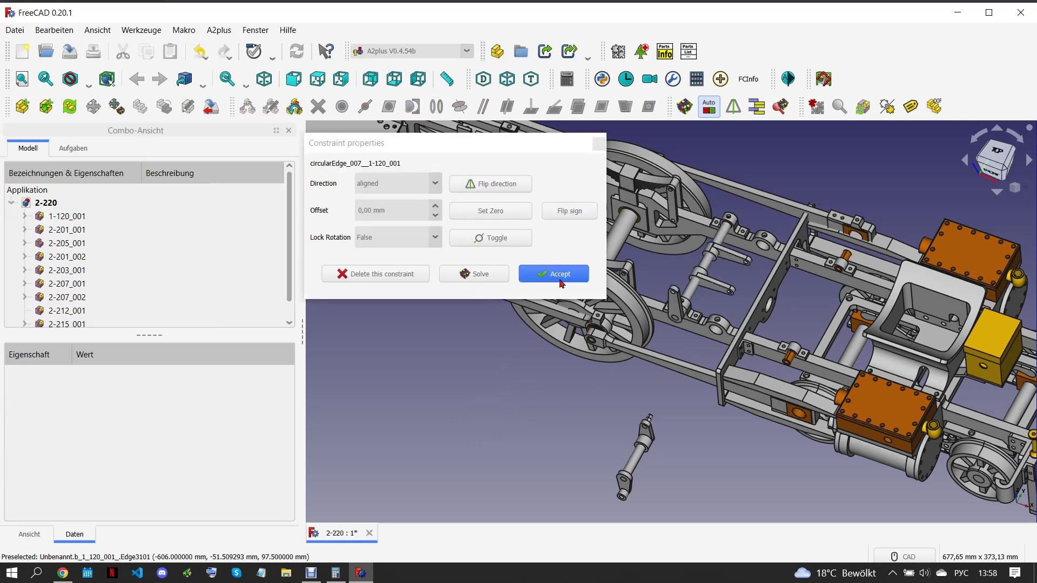
left_click(564, 275)
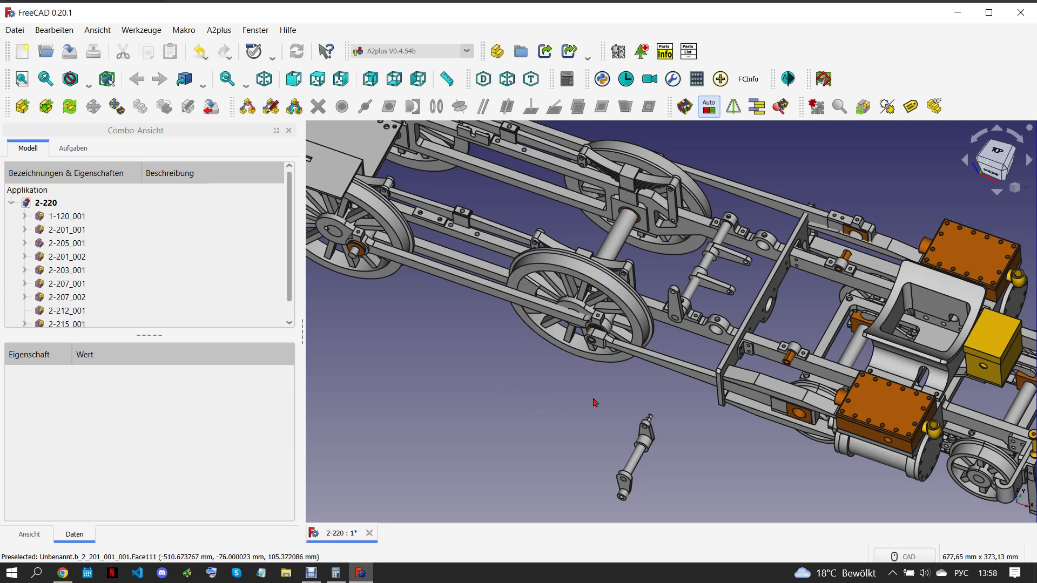
scroll(549, 398, "down", 3)
scroll(555, 398, "up", 2)
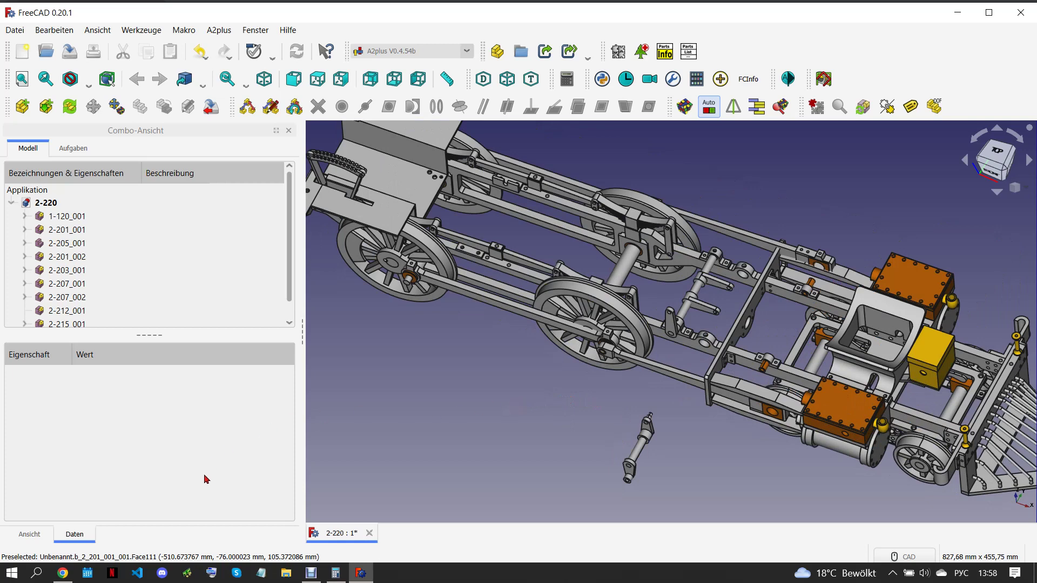
left_click(63, 573)
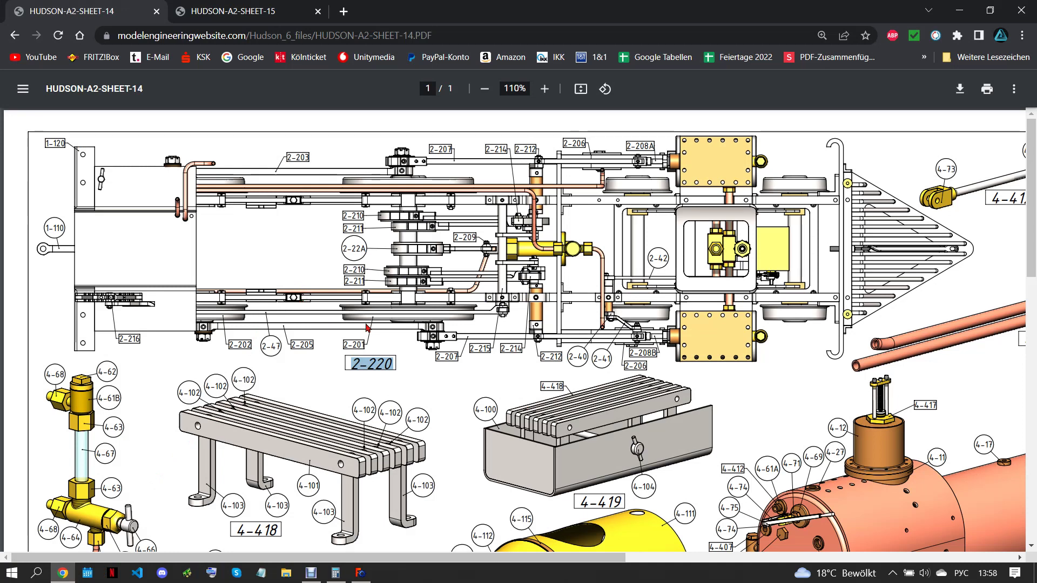
In the import dialog, browse the Blatt 2 and Blatt 3 folders, then open Blatt 4
left_click(361, 572)
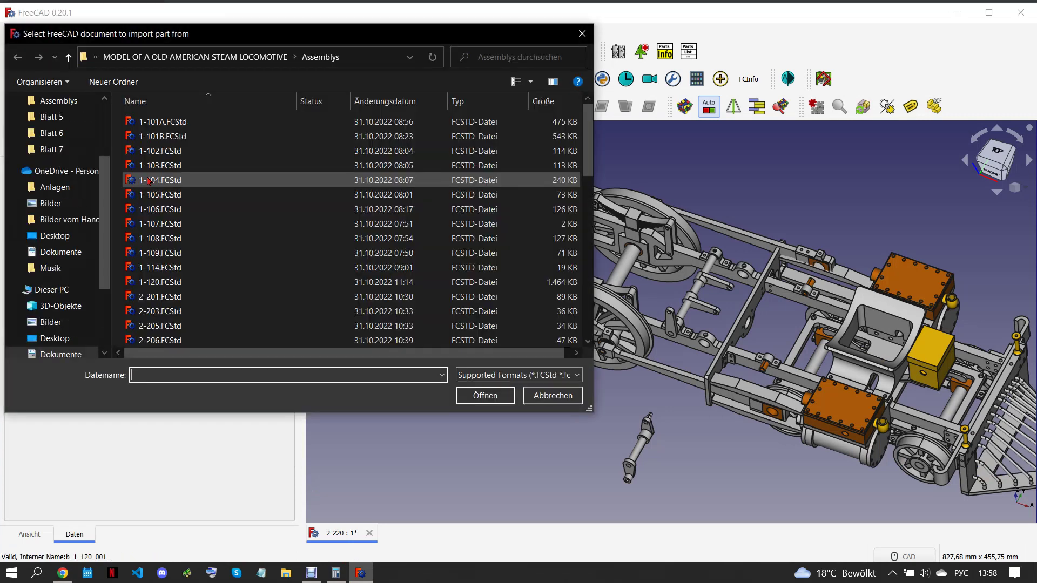
left_click(68, 57)
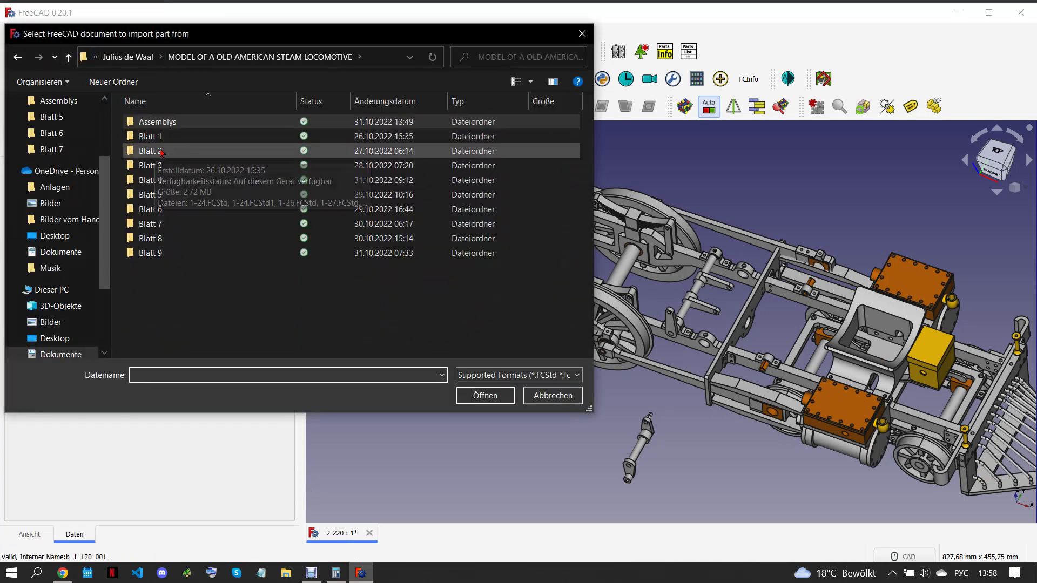
scroll(221, 169, "down", 5)
double_click(221, 169)
scroll(222, 173, "down", 5)
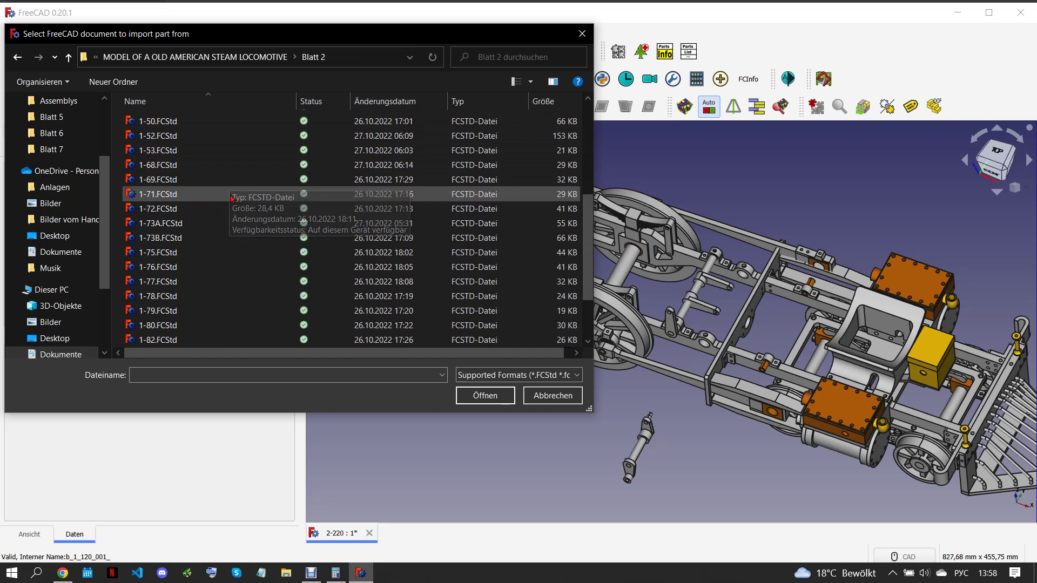
scroll(222, 172, "down", 5)
left_click(68, 57)
double_click(181, 164)
scroll(181, 167, "down", 5)
scroll(236, 240, "down", 5)
scroll(236, 239, "down", 4)
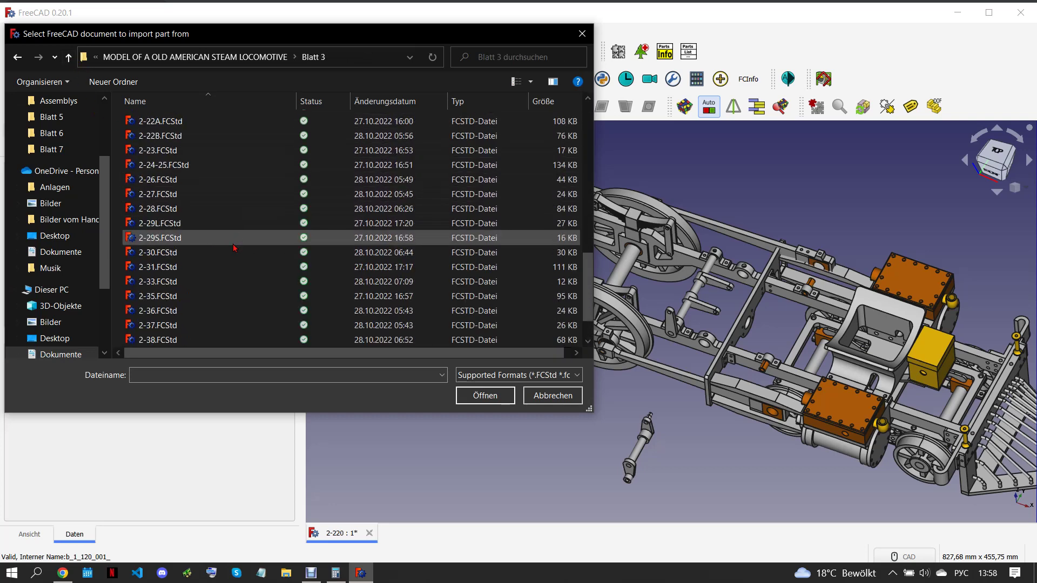
left_click(68, 57)
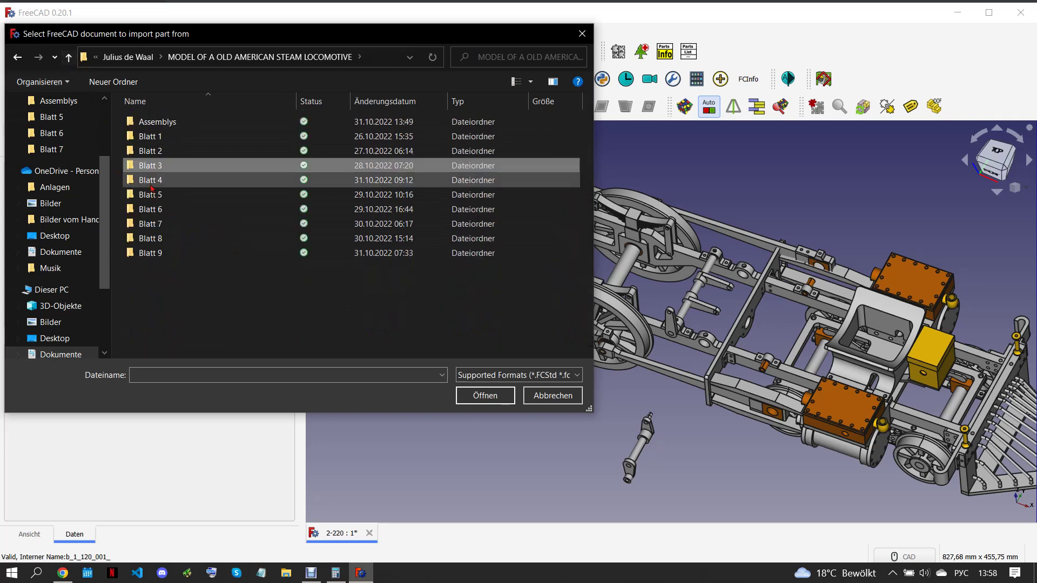
double_click(219, 180)
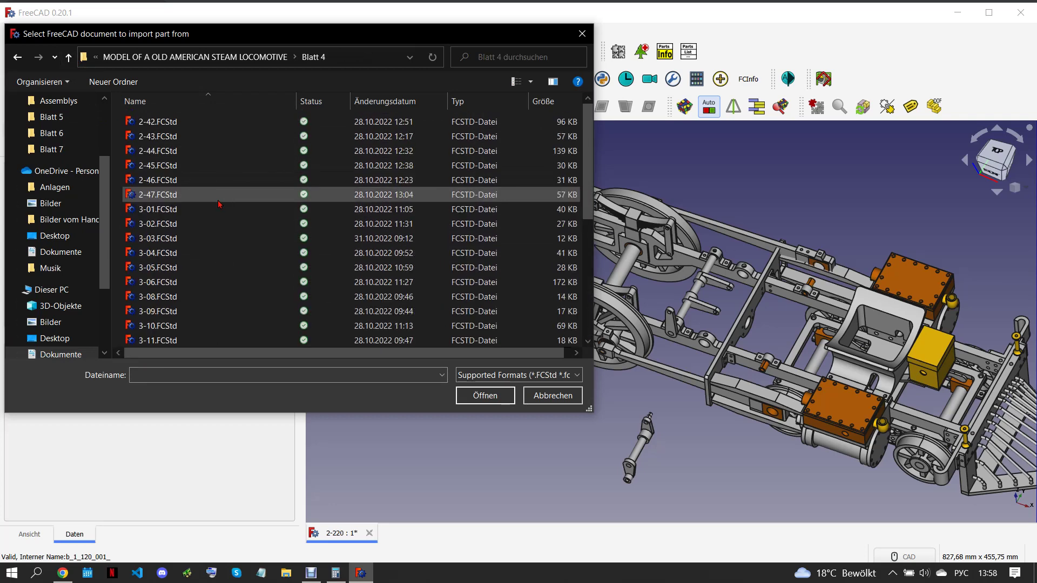
Import 2-47.FCStd below the chassis, turn it 180°, and bring up the drawing sheet
left_click(176, 195)
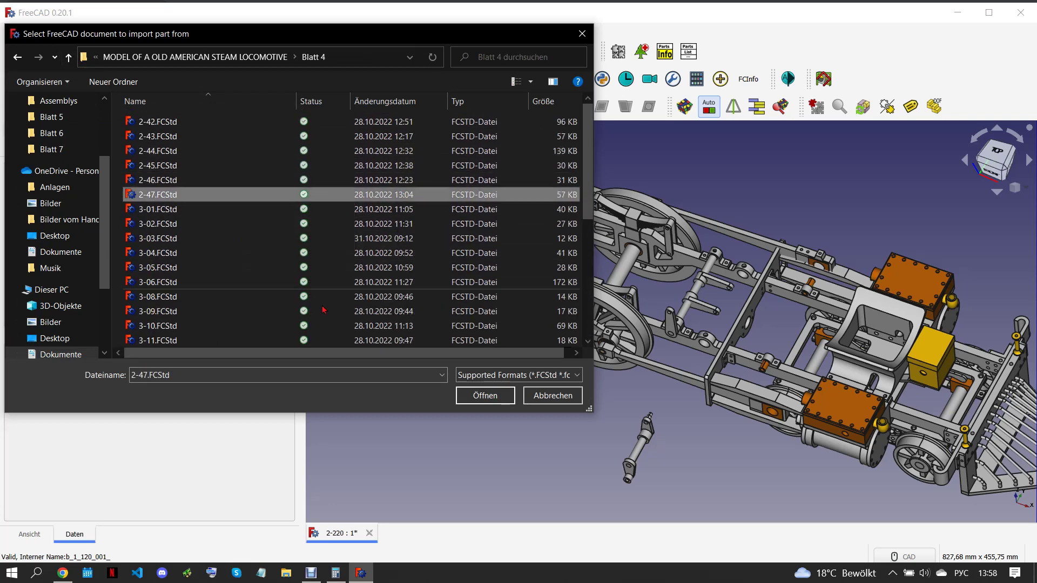
left_click(468, 394)
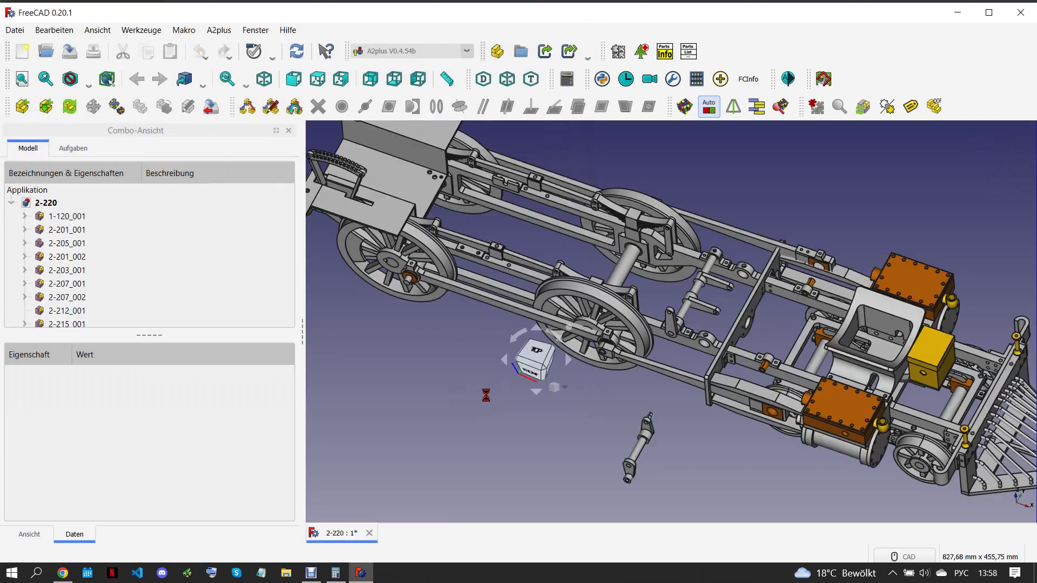
left_click(479, 393)
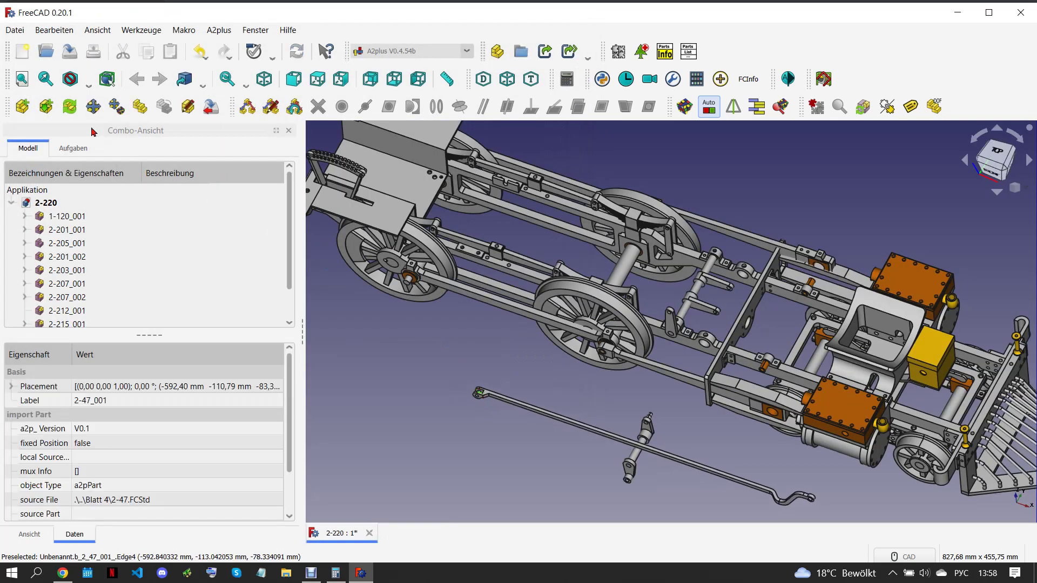
left_click(93, 106)
left_click_drag(557, 374, 405, 413)
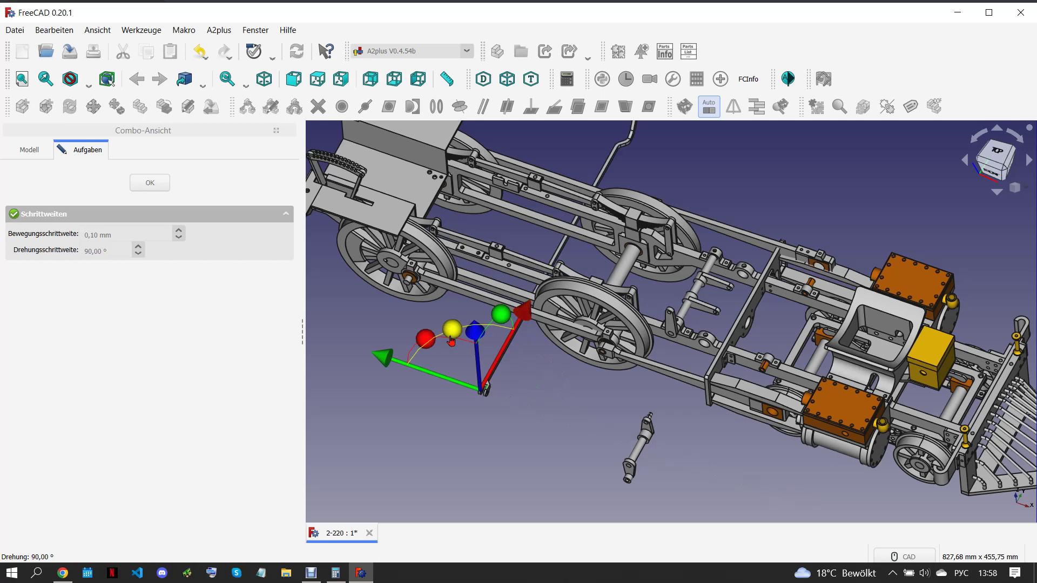
left_click(150, 182)
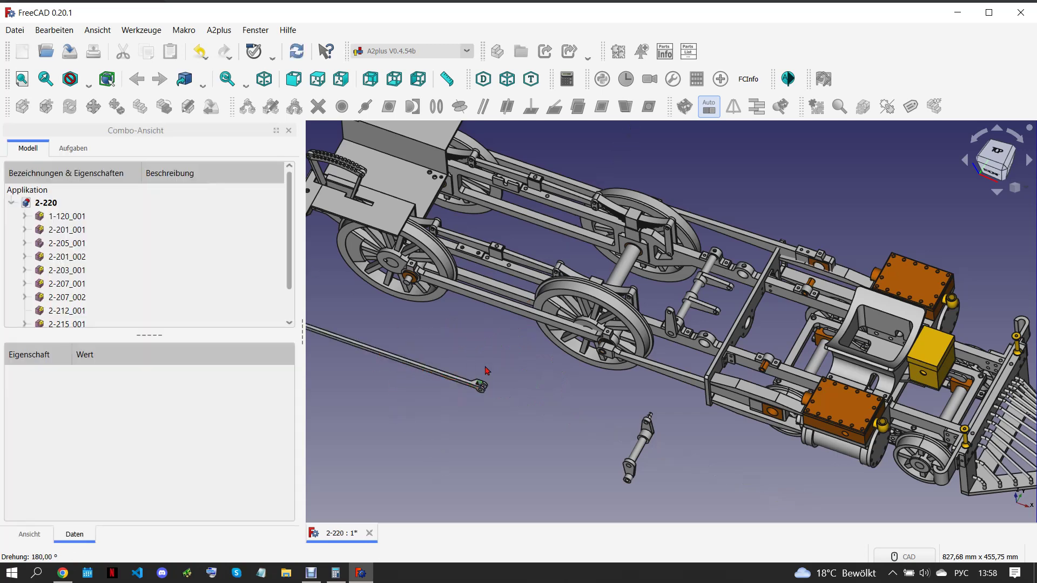
scroll(500, 384, "up", 2)
left_click(64, 574)
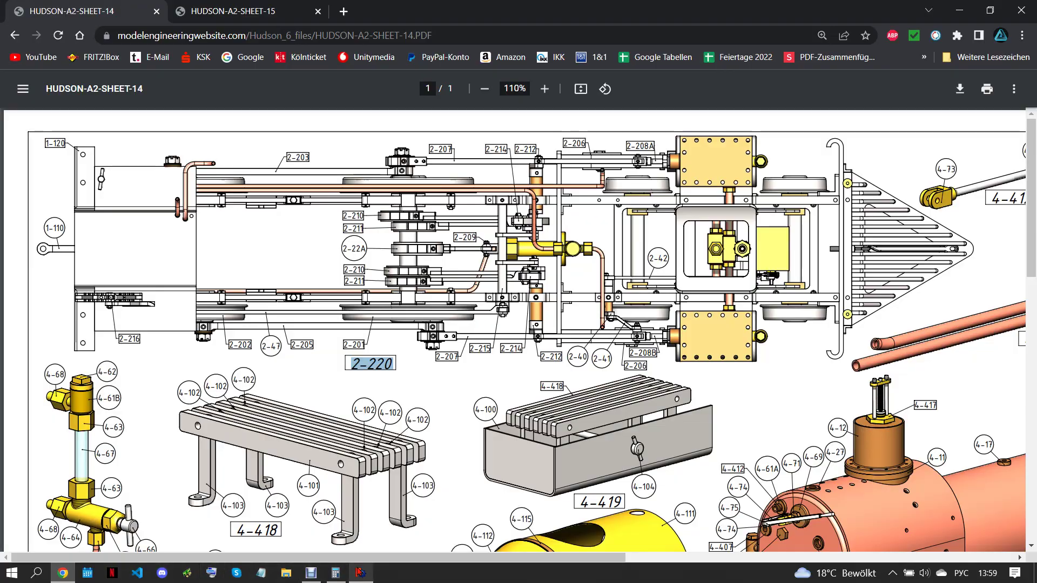
Select circular edges on rod 2-47_001 and lever 2-215_001 and check the rod's position
left_click(361, 573)
scroll(484, 409, "up", 2)
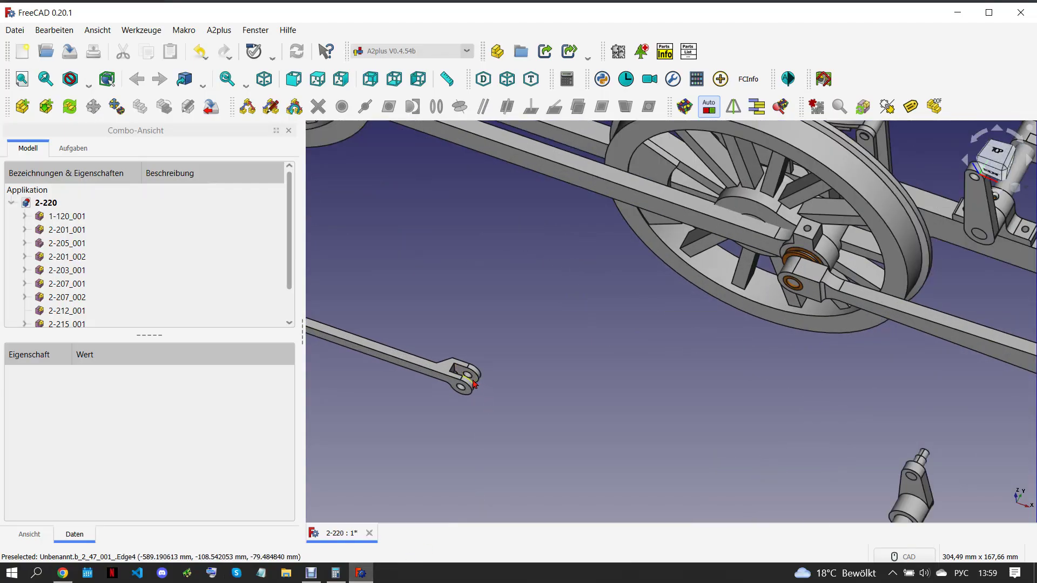
left_click(476, 386)
scroll(475, 386, "down", 2)
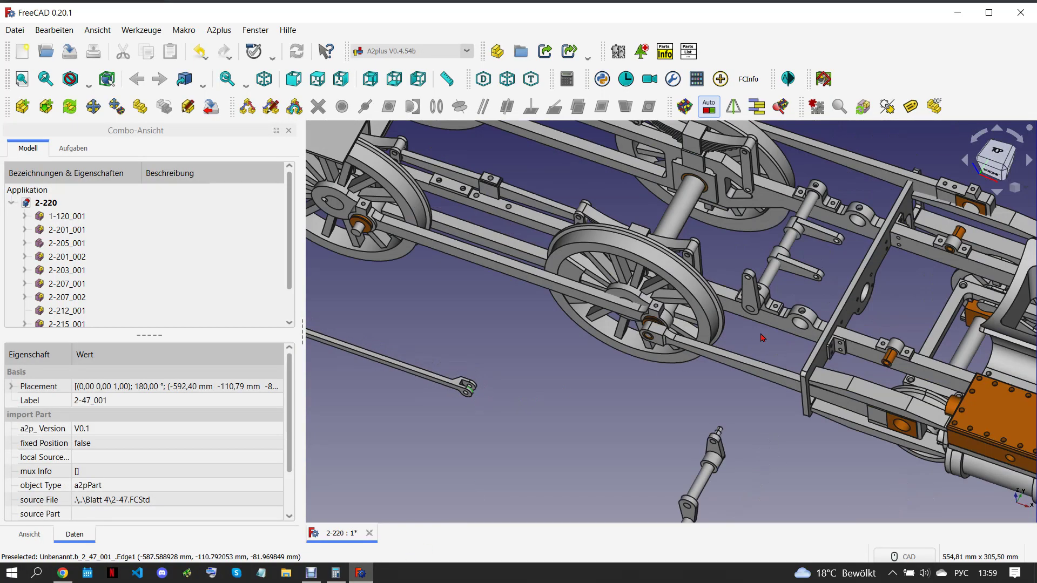
left_click(749, 277)
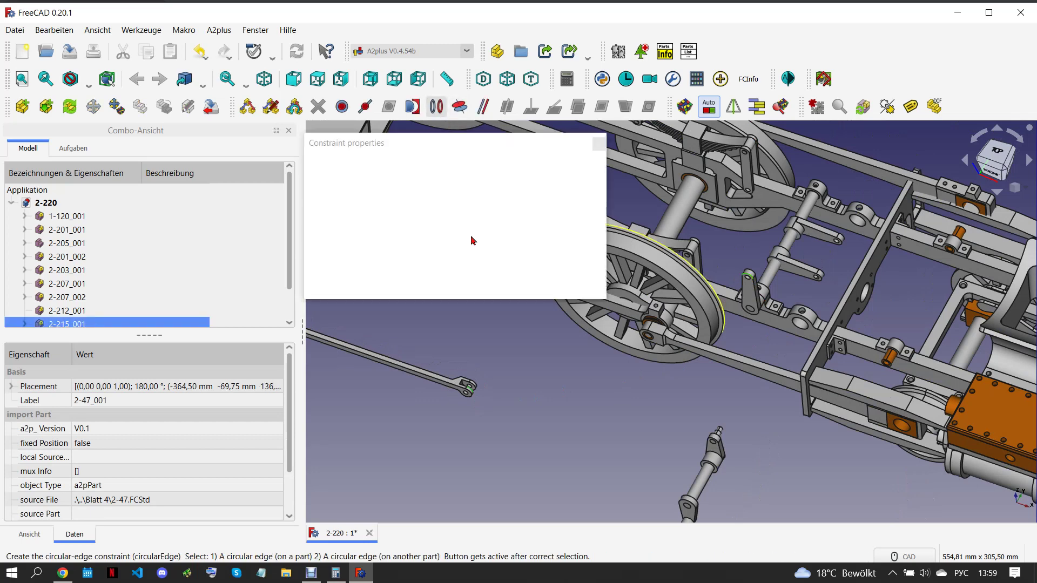
scroll(592, 358, "down", 3)
scroll(389, 216, "down", 2)
scroll(480, 248, "up", 3)
scroll(506, 284, "up", 3)
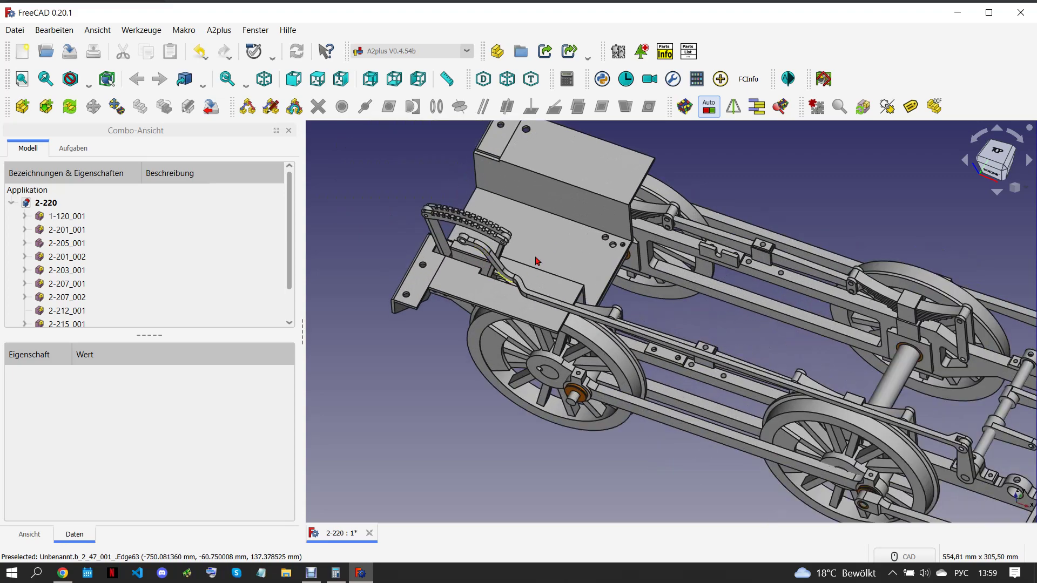
middle_click_drag(542, 243, 526, 240)
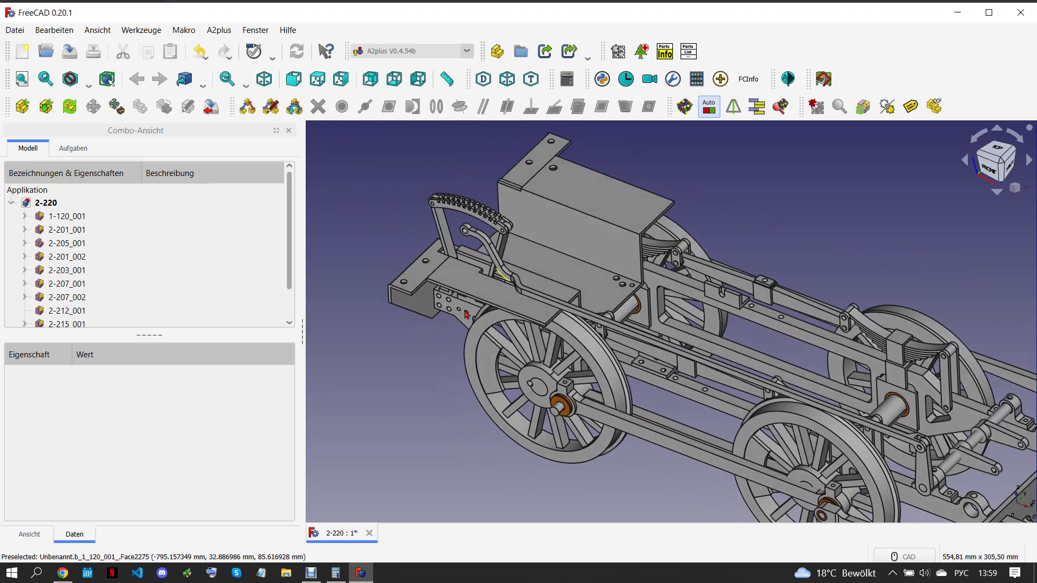
Compare with the HUDSON drawing sheet and return to zoom around the assembly
left_click(62, 573)
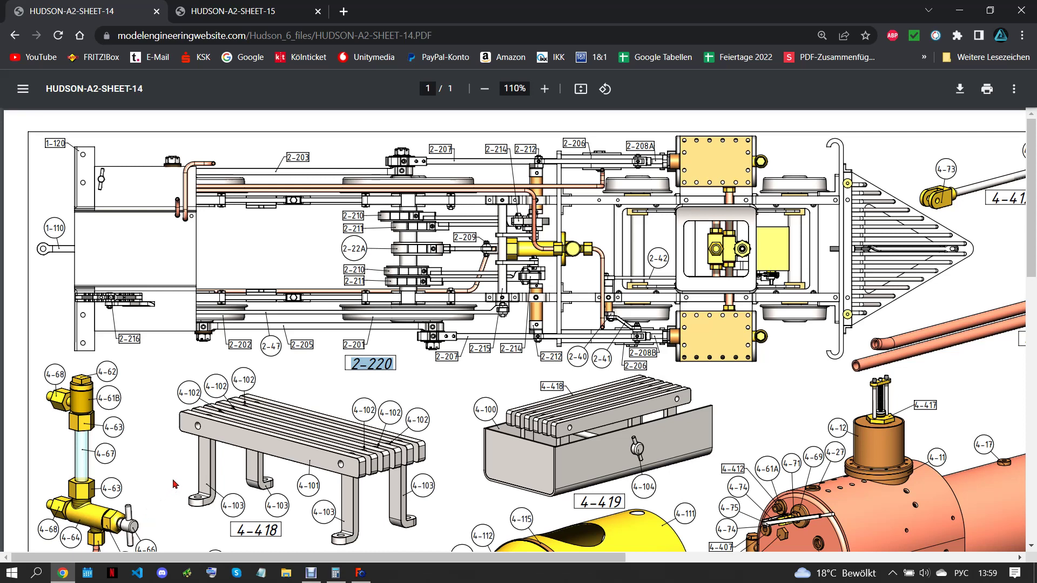
left_click(361, 573)
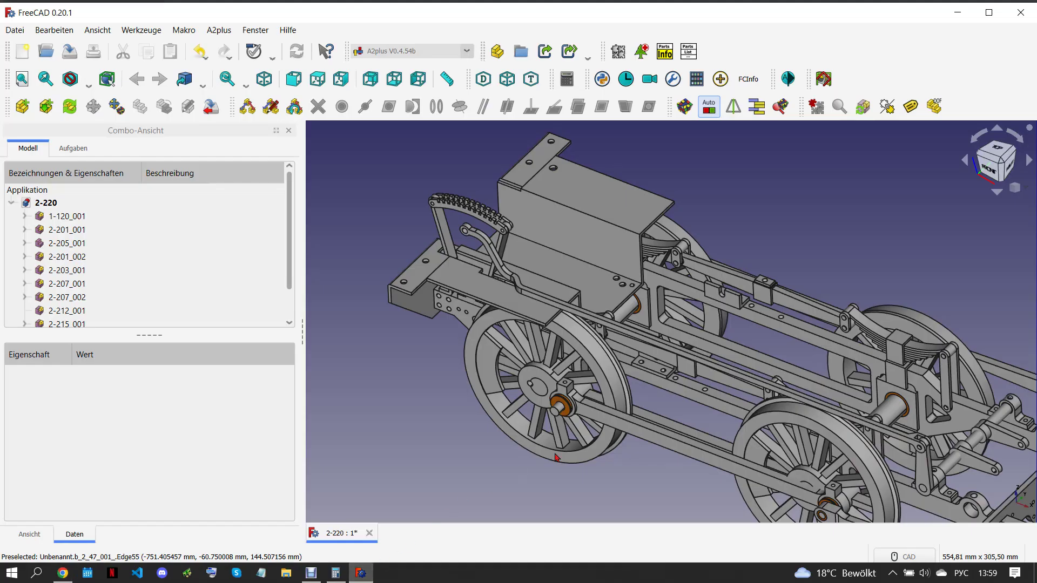
scroll(630, 379, "down", 2)
scroll(751, 480, "down", 1)
scroll(767, 476, "down", 1)
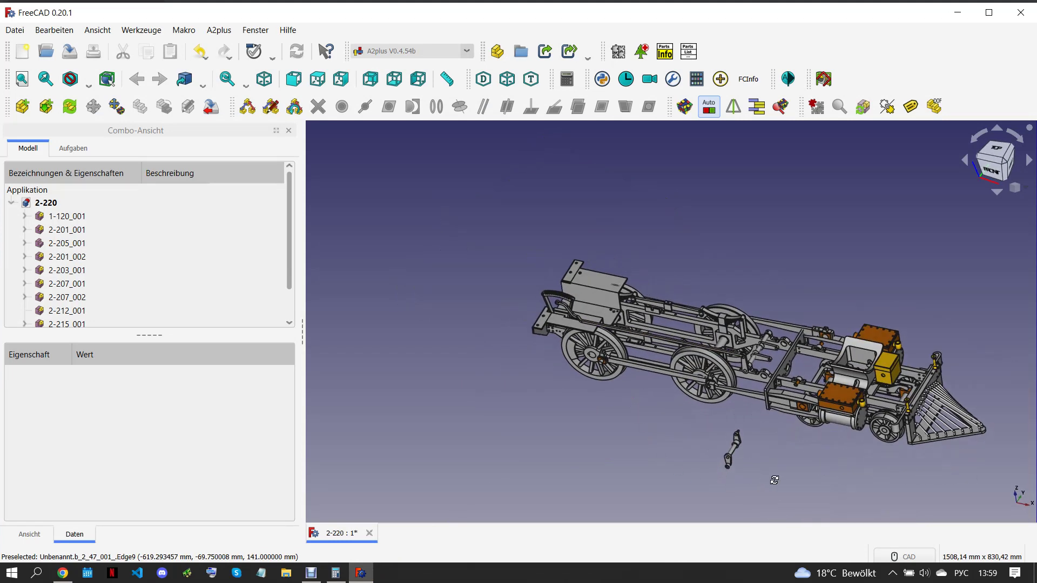
scroll(756, 461, "up", 2)
scroll(754, 448, "up", 1)
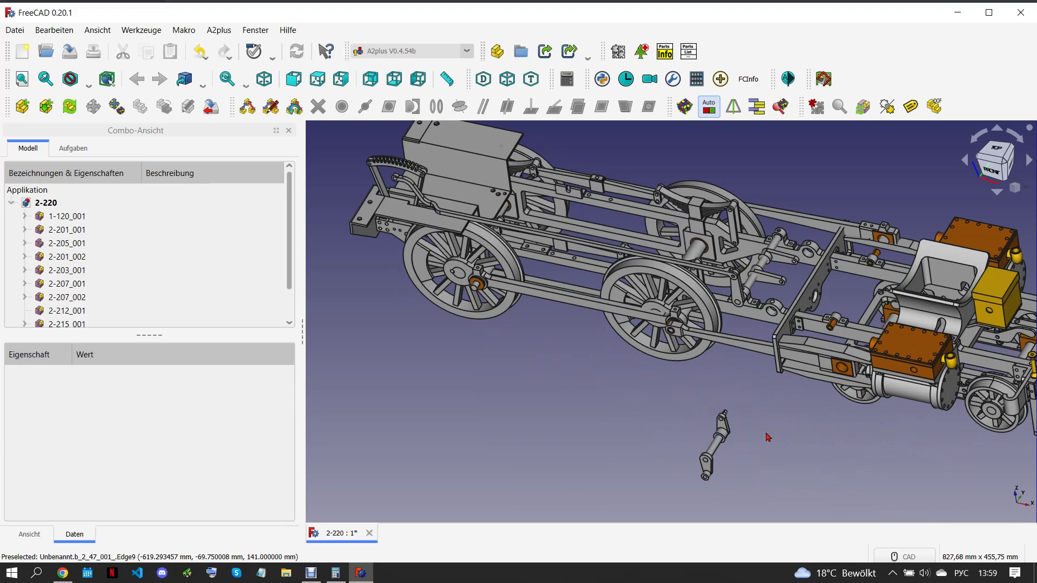
Rotate rod 2-207_002 9° about its axis with a rotation step of 1
mouse_move(746, 419)
middle_mouse_down()
mouse_move(428, 403)
mouse_move(727, 371)
middle_mouse_up()
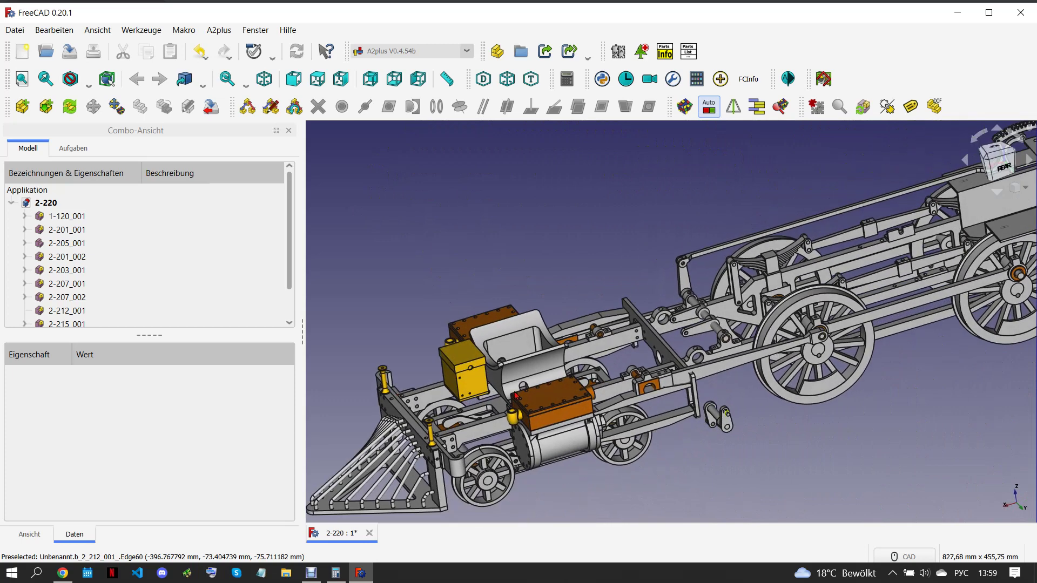
left_click(727, 371)
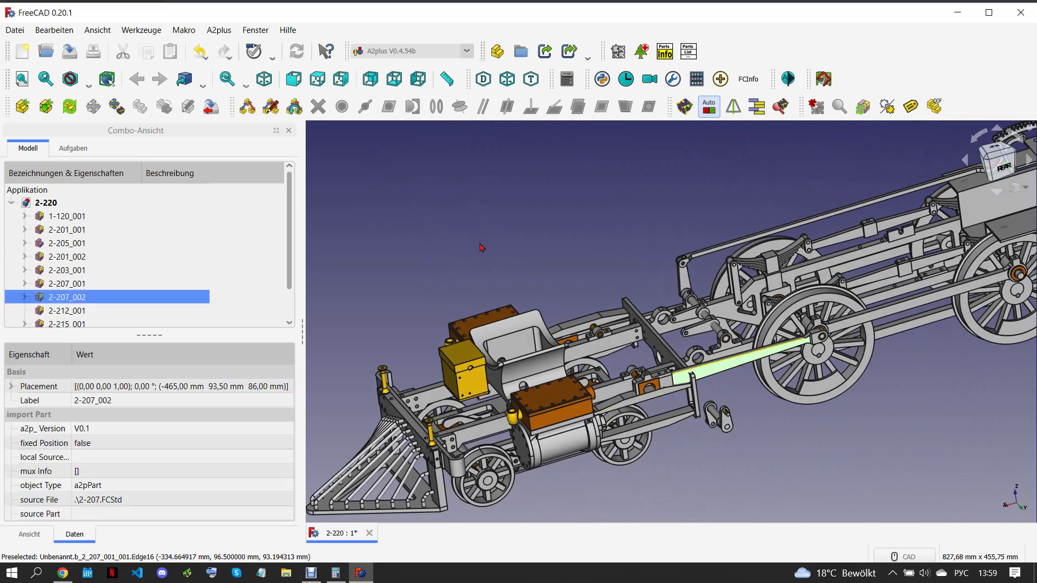
left_click(98, 105)
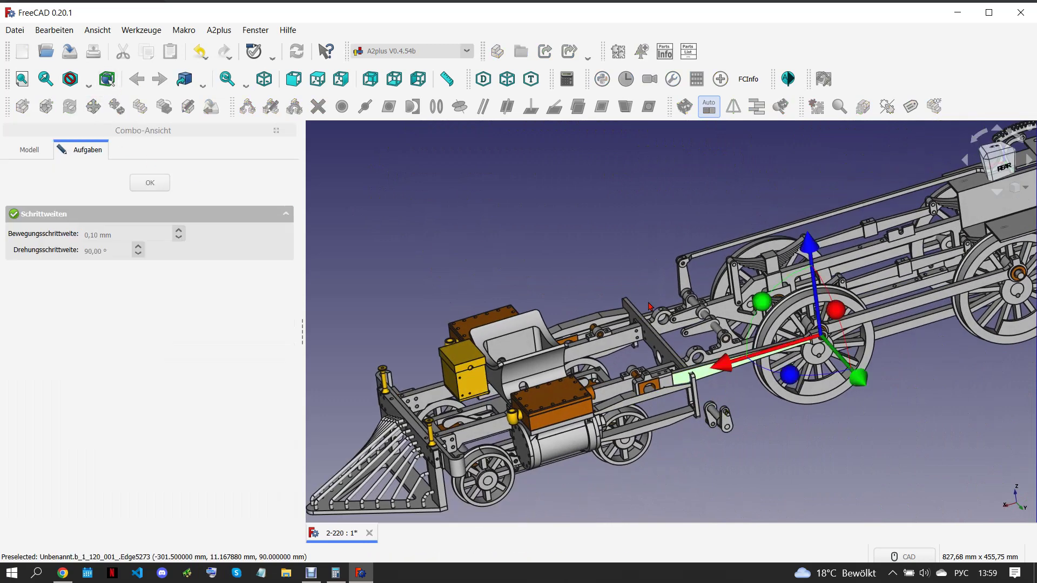
triple_click(108, 251)
type("1")
left_click_drag(770, 304, 756, 316)
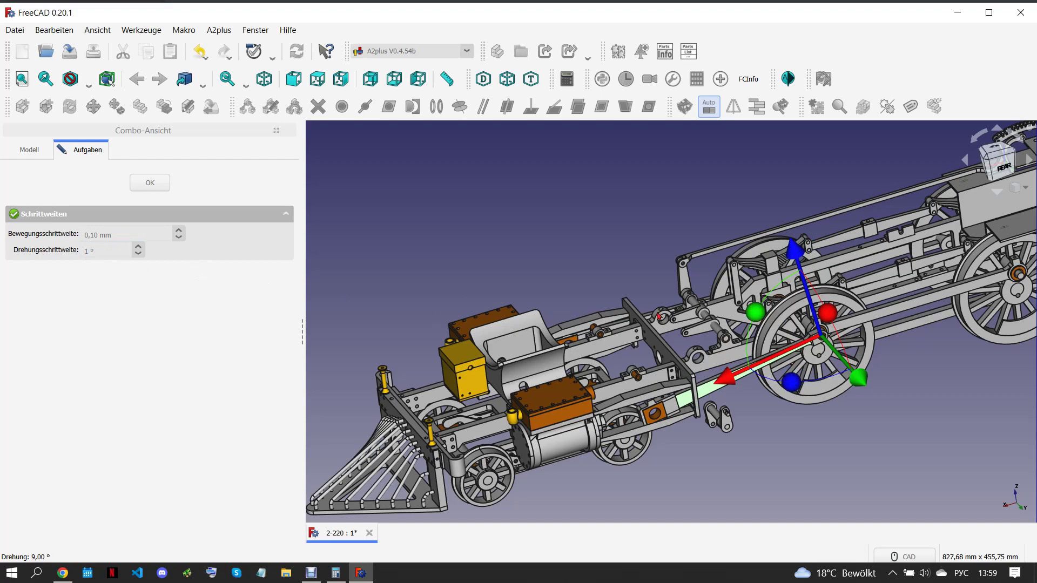
left_click(151, 182)
Clear the selection, orbit to a new angle, and bring up the HUDSON drawing sheet
left_click(460, 259)
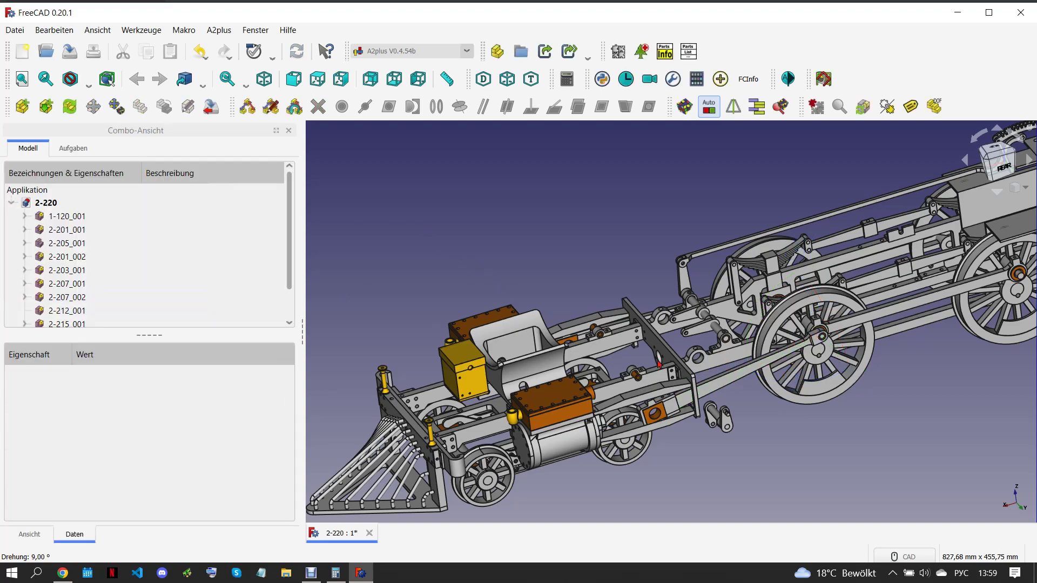
mouse_move(487, 303)
middle_mouse_down()
mouse_move(604, 377)
mouse_move(520, 419)
mouse_move(607, 433)
mouse_move(573, 406)
middle_mouse_up()
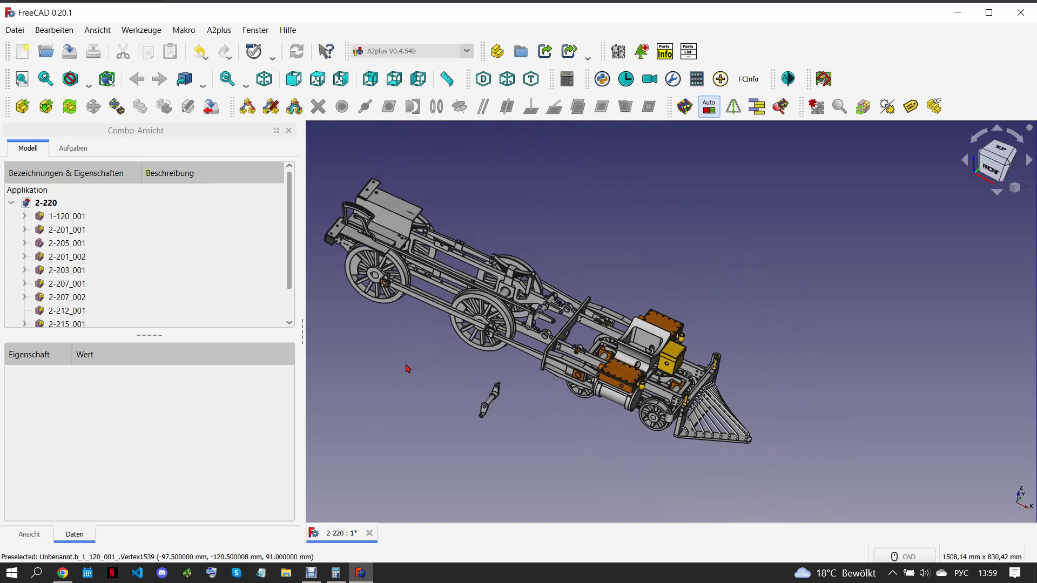
scroll(407, 366, "up", 2)
scroll(407, 366, "up", 2)
scroll(398, 352, "up", 2)
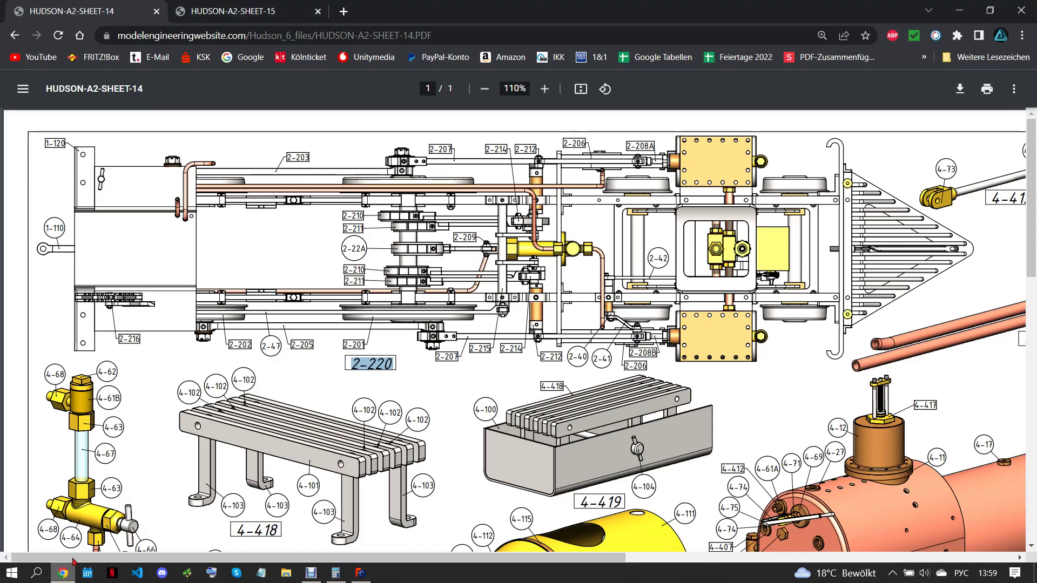
left_click(63, 571)
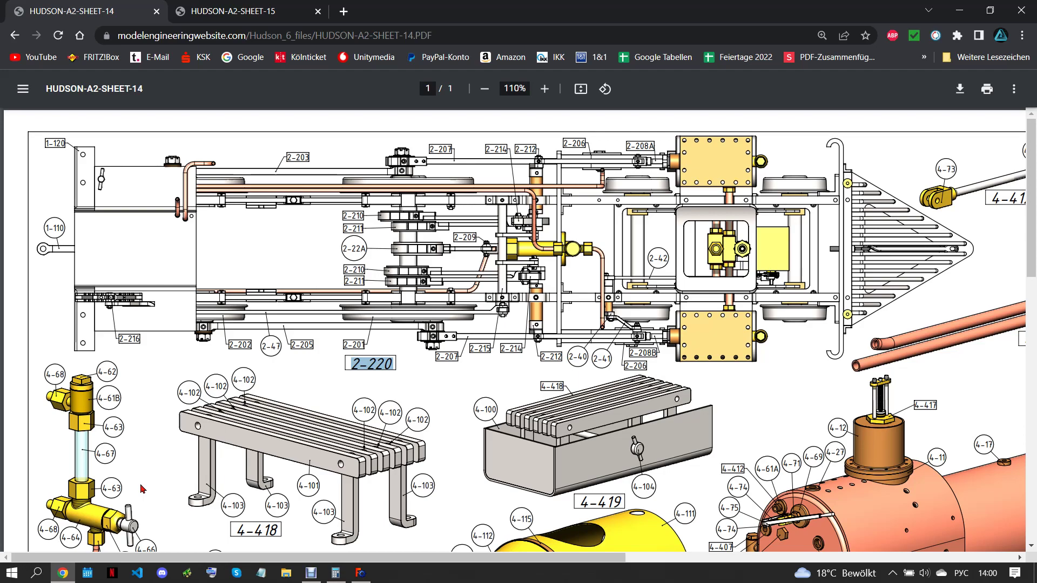
left_click(361, 573)
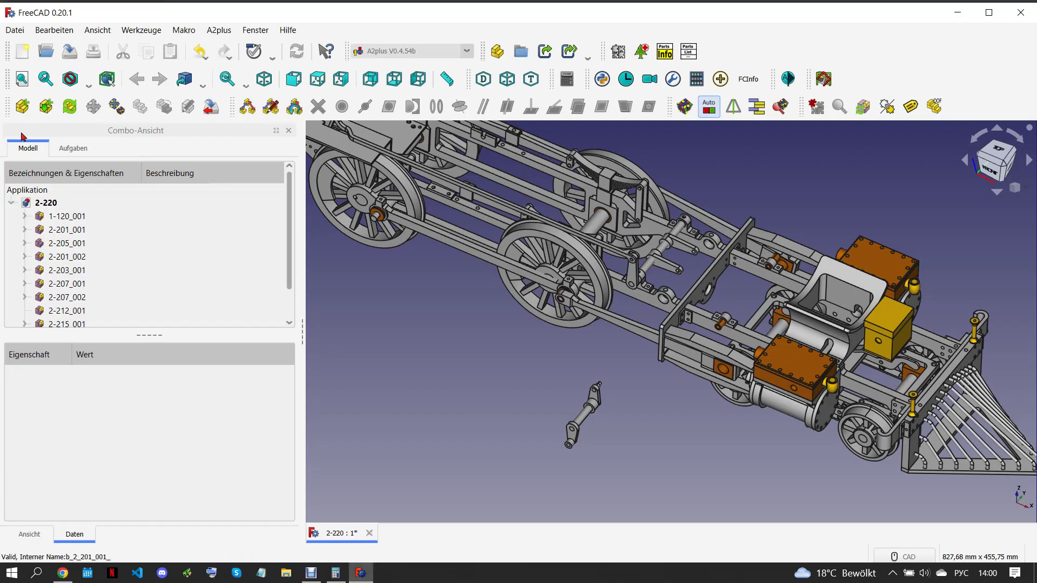
Import Assemblys/2-208A.FCStd and place it in the 2-220 assembly
left_click(22, 108)
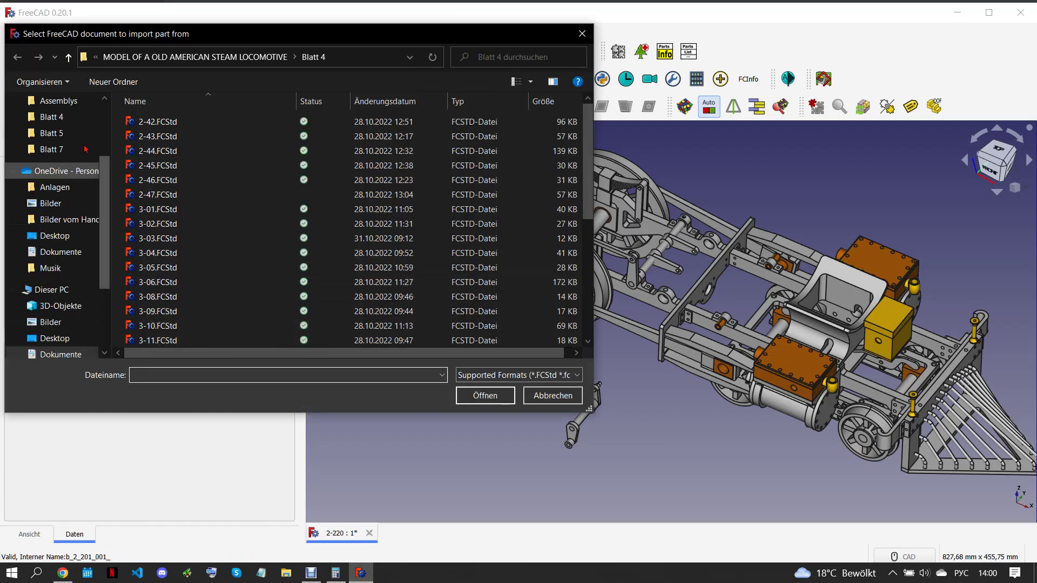
key("alt+Up")
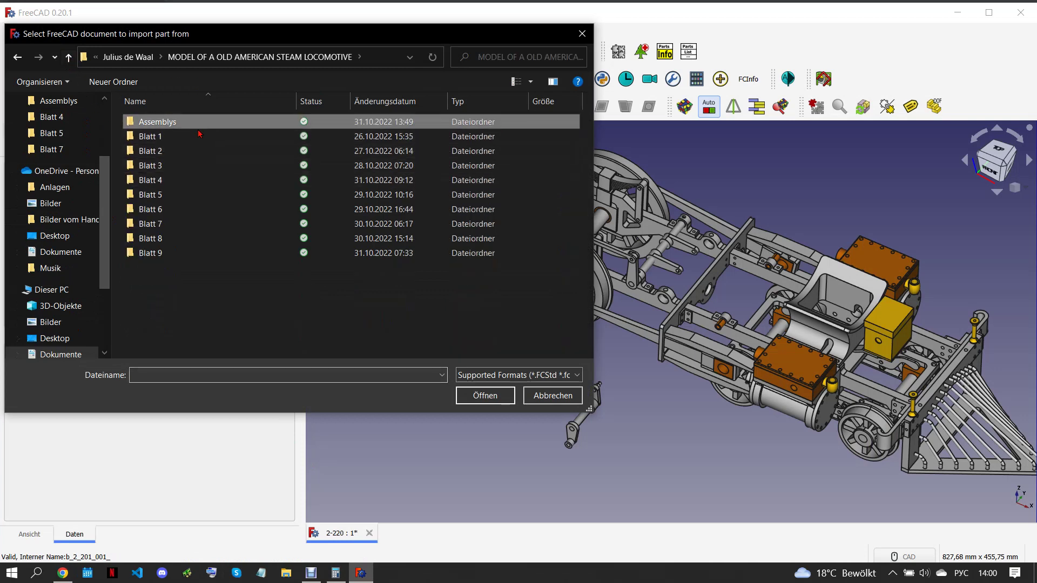
double_click(162, 121)
scroll(235, 309, "up", 1)
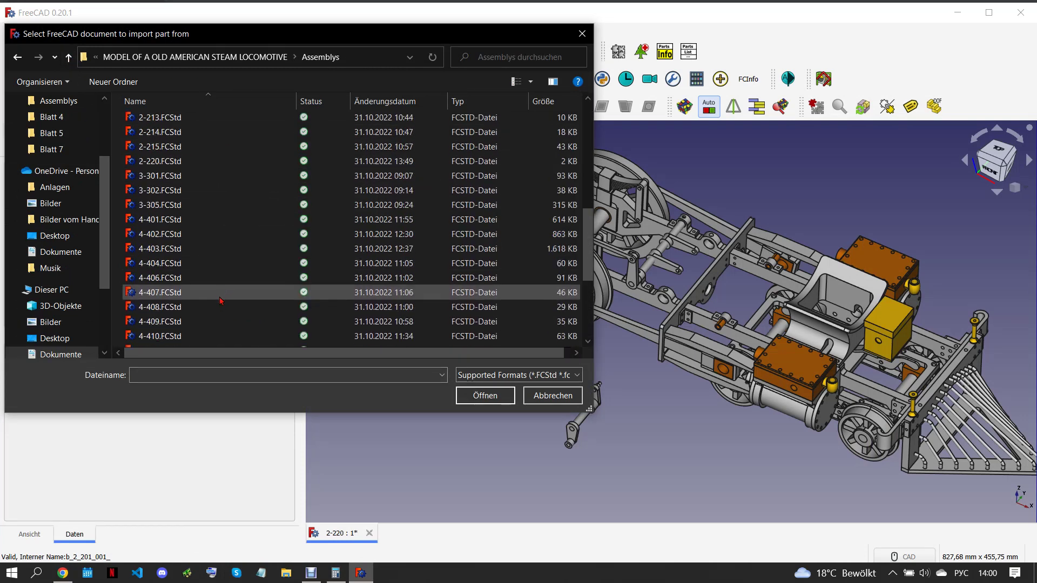
scroll(221, 300, "up", 1)
left_click(189, 118)
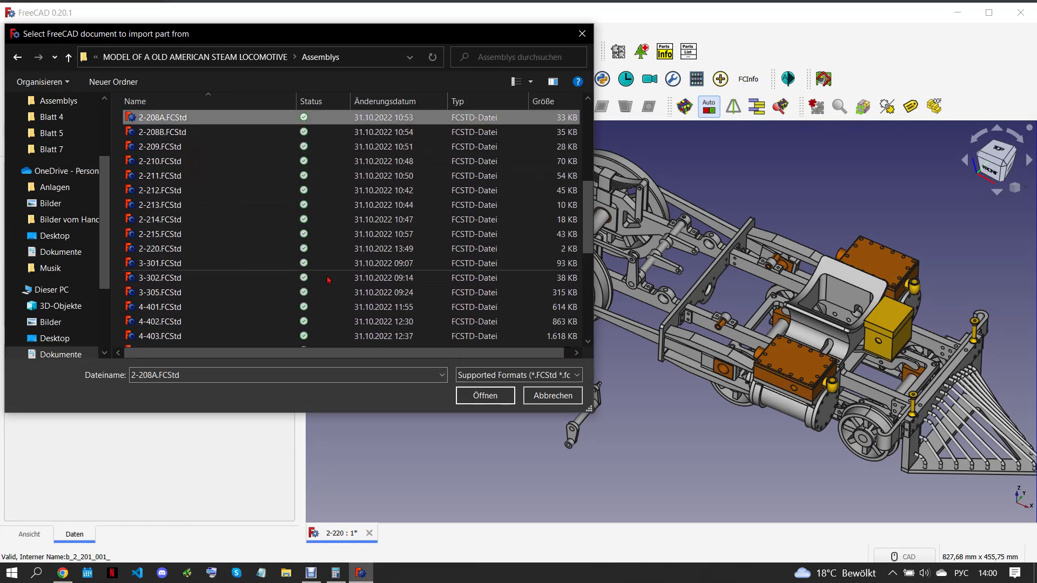
left_click(484, 398)
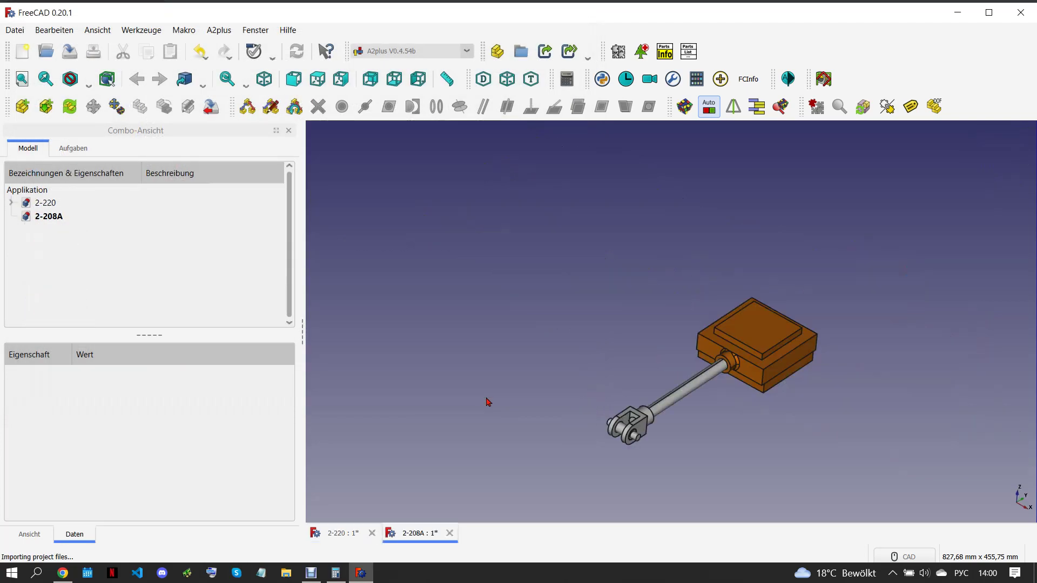
left_click(485, 410)
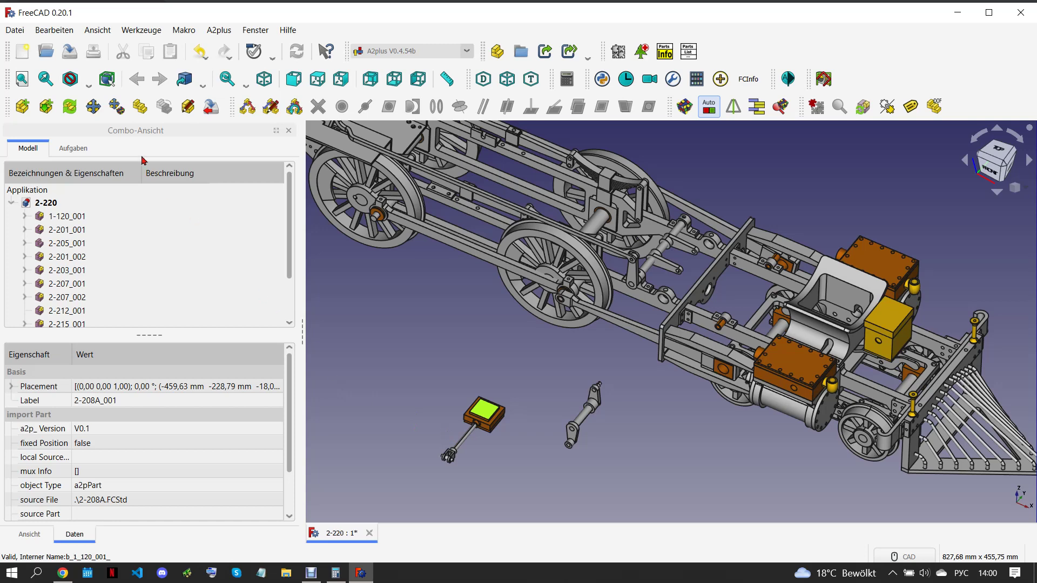
Turn part 2-208A -92° around the vertical, then compare with the drawing sheet
left_click(93, 106)
left_click_drag(562, 397, 502, 463)
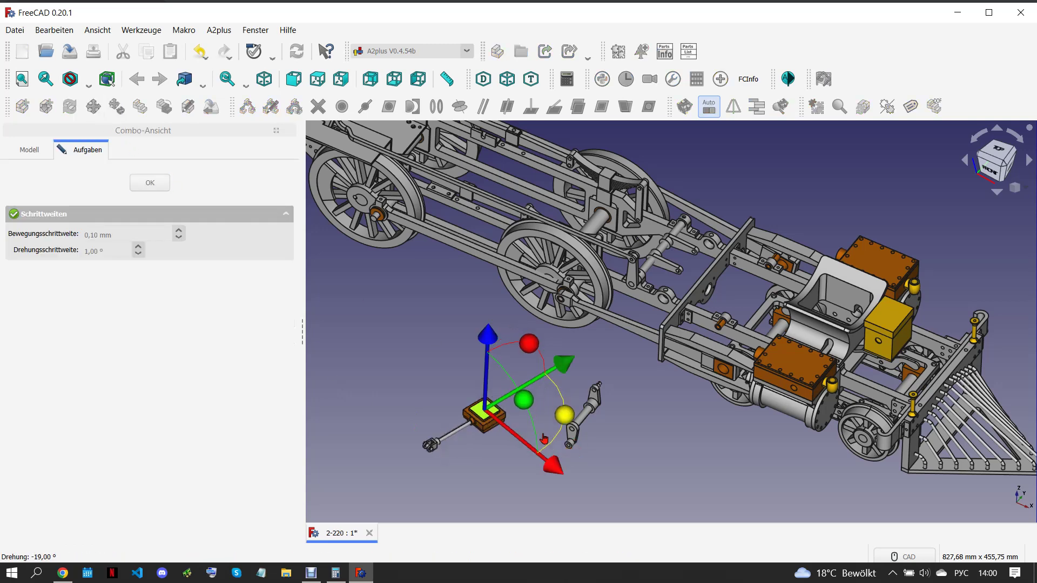
left_click(155, 186)
left_click(64, 573)
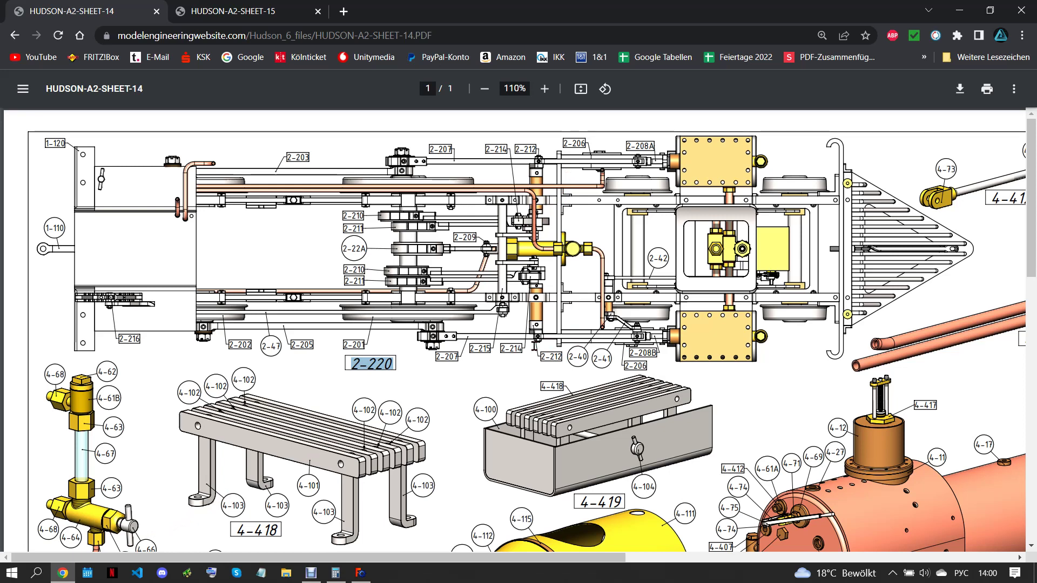
left_click(361, 573)
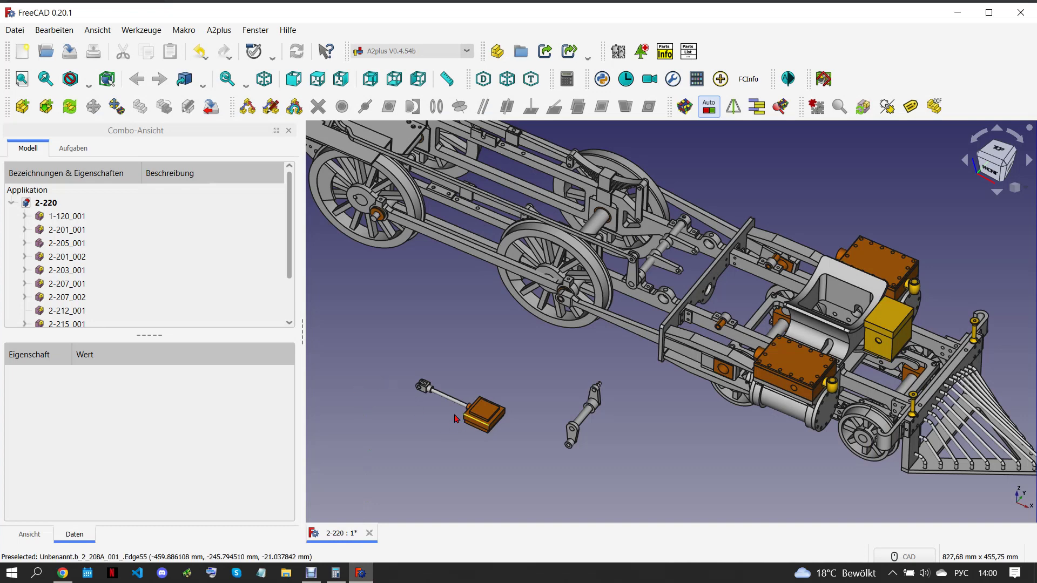
Constrain a cylindrical face of 2-208A_001 axis-coincident with its mate on the chassis
scroll(138, 312, "down", 1)
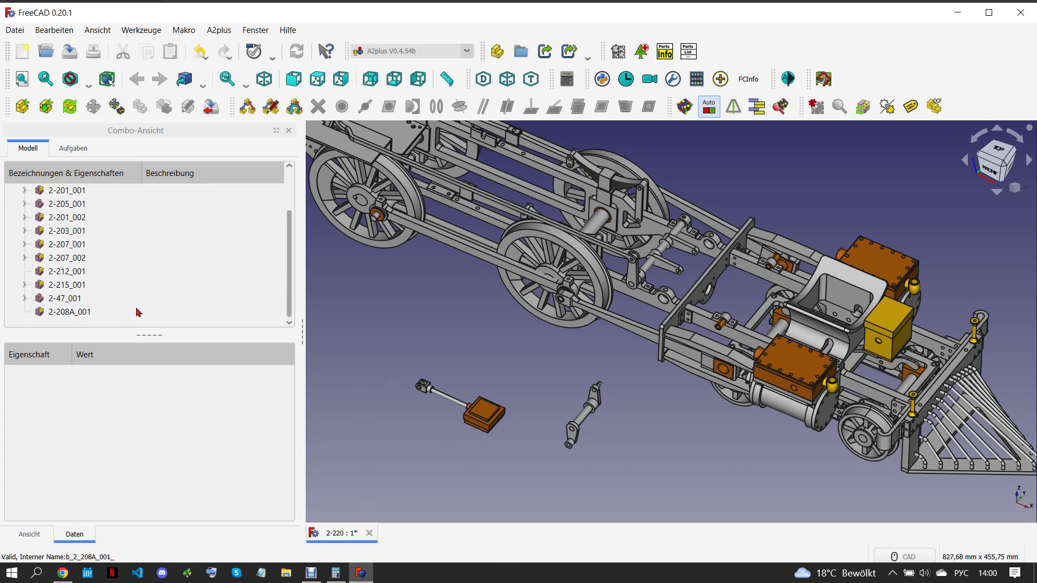
left_click(457, 407)
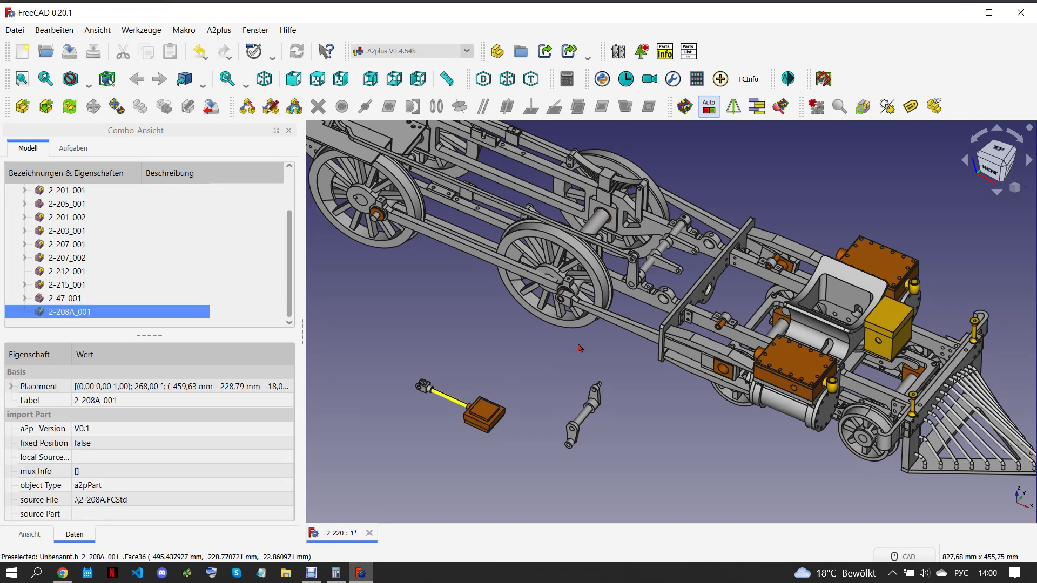
scroll(843, 252, "up", 3)
left_click(842, 254, "ctrl")
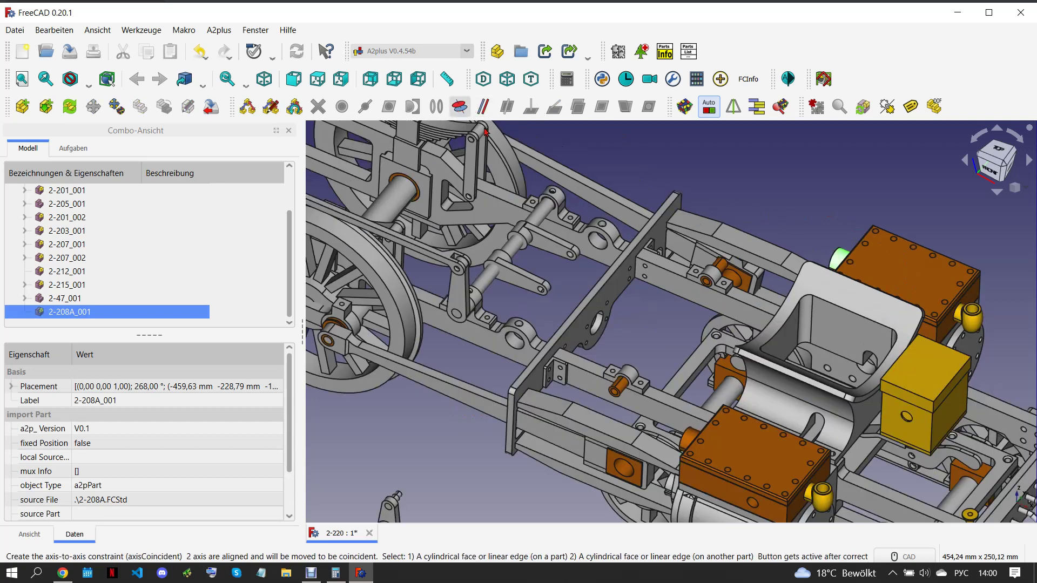
left_click(612, 210)
left_click(539, 246)
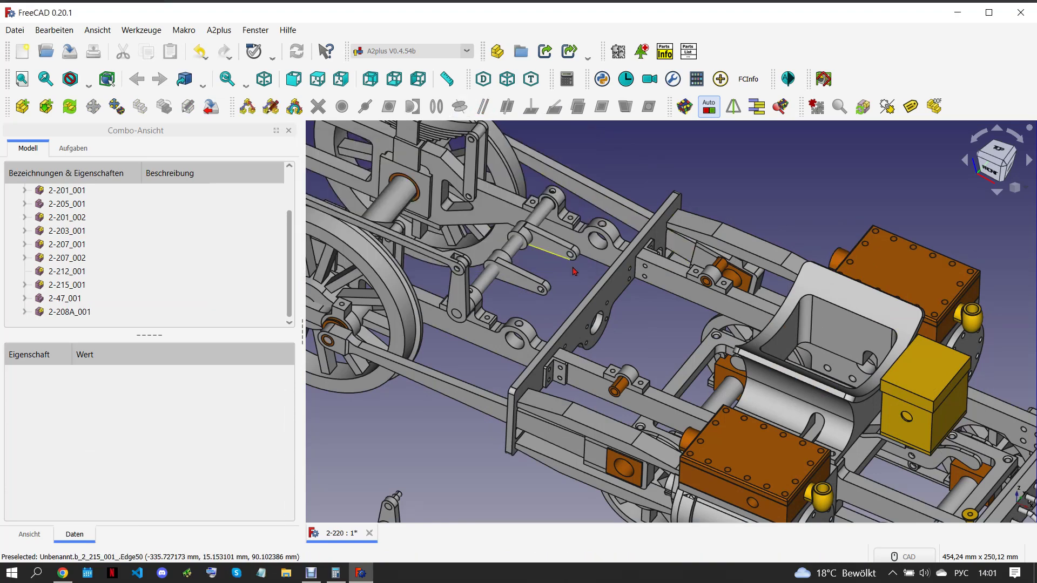
Shift 2-208A_001 about 322,4 mm along Y with the move tool
scroll(574, 271, "down", 5)
scroll(551, 224, "up", 3)
left_click(490, 208)
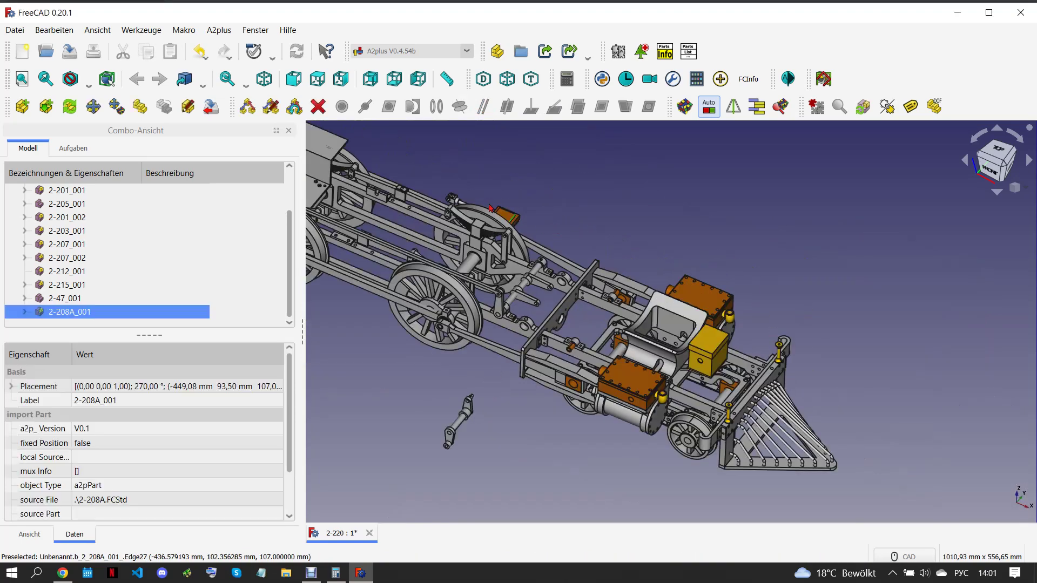
left_click(93, 106)
left_click_drag(590, 252, 795, 337)
left_click(150, 183)
left_click(610, 204)
left_click(26, 114)
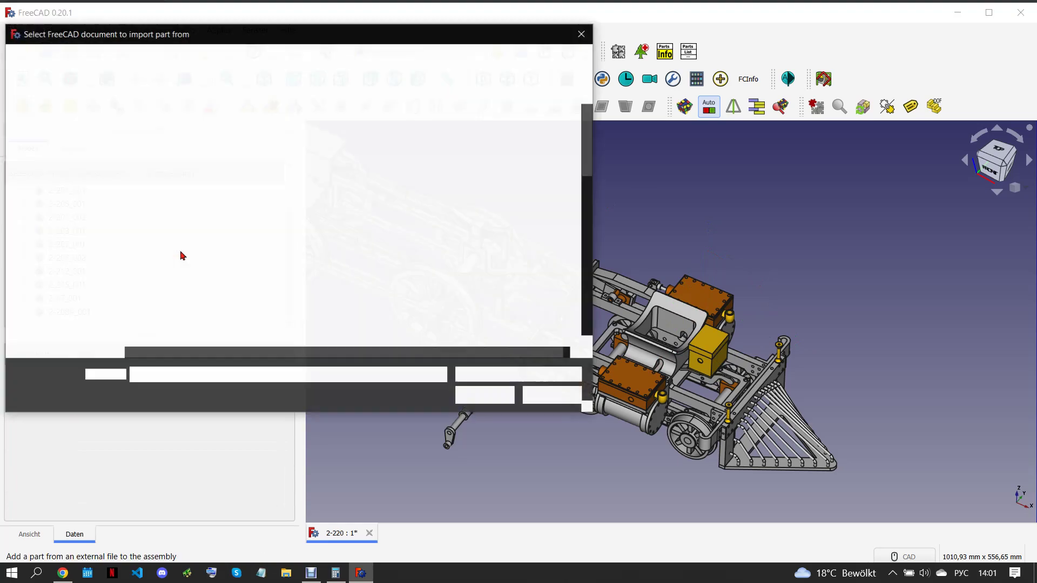
Import 2-208B.FCStd and place it in the assembly as 2-208B_001
left_click(227, 311)
left_click(484, 396)
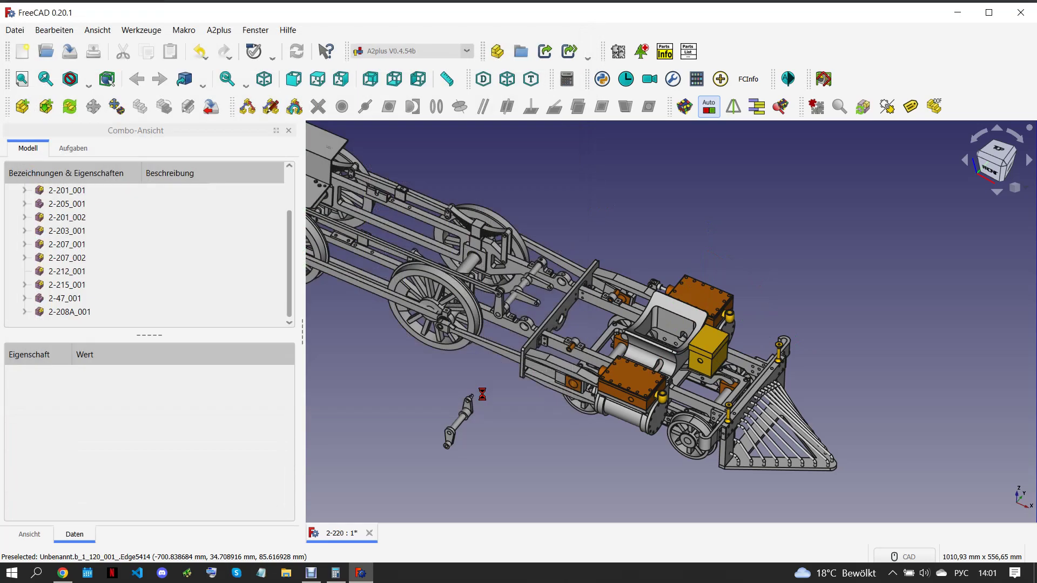
left_click(506, 415)
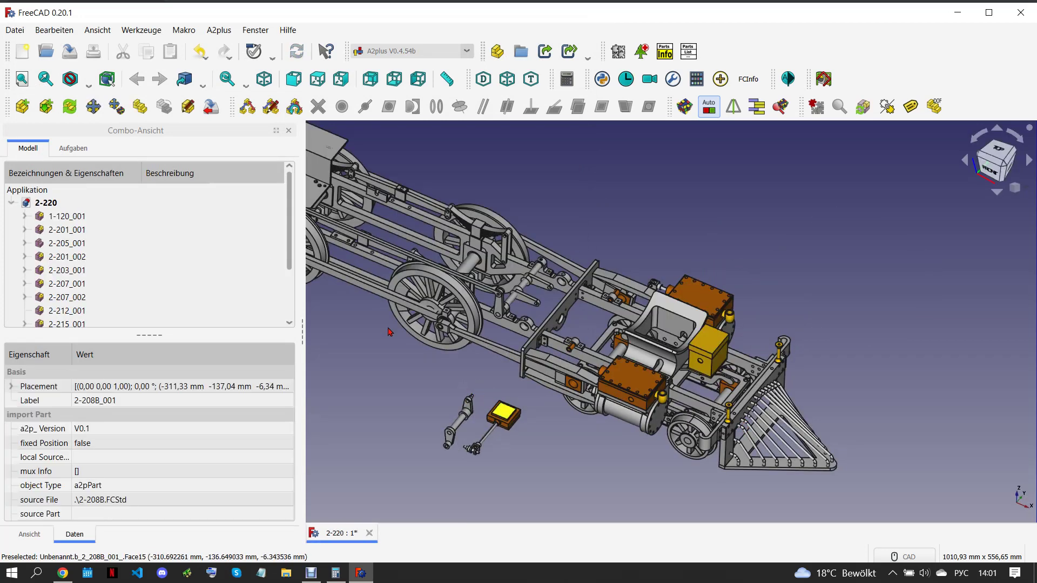
Rotate 2-208B_001 -95° about its vertical axis, then view the HUDSON-A2-SHEET-14 drawing in Chrome
left_click(93, 106)
left_click_drag(582, 404, 525, 491)
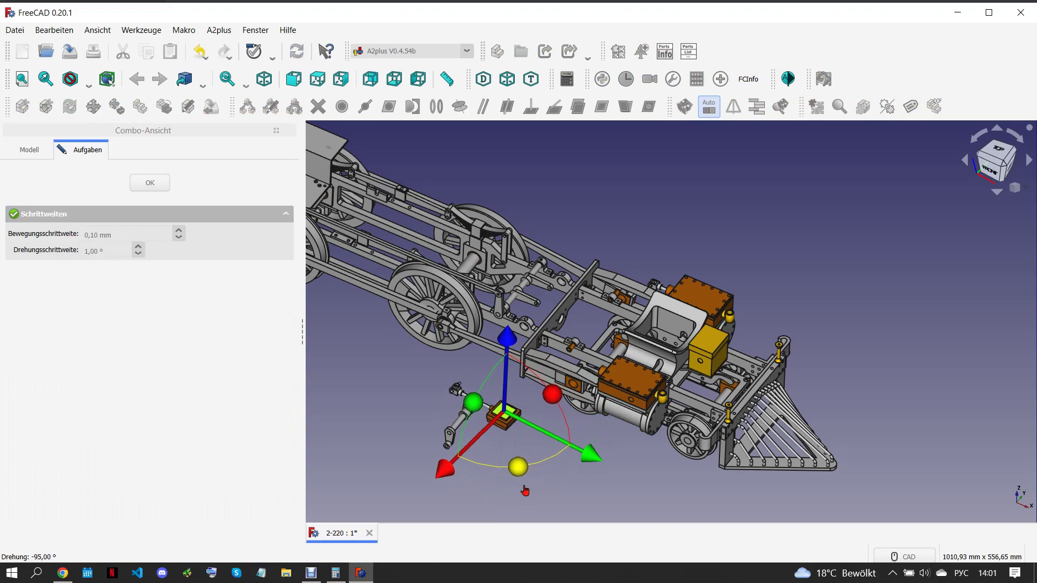
left_click(149, 182)
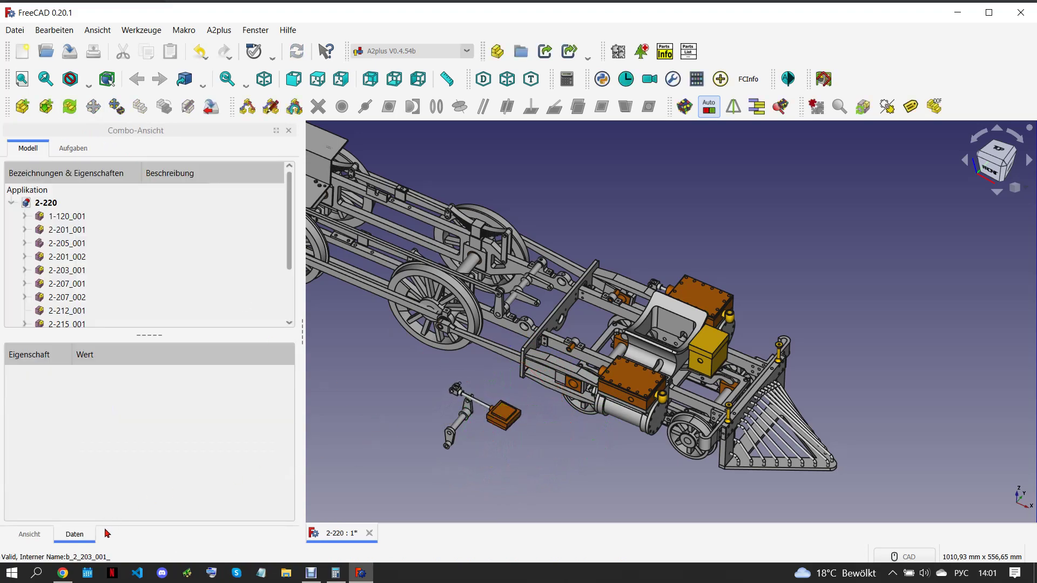
left_click(62, 572)
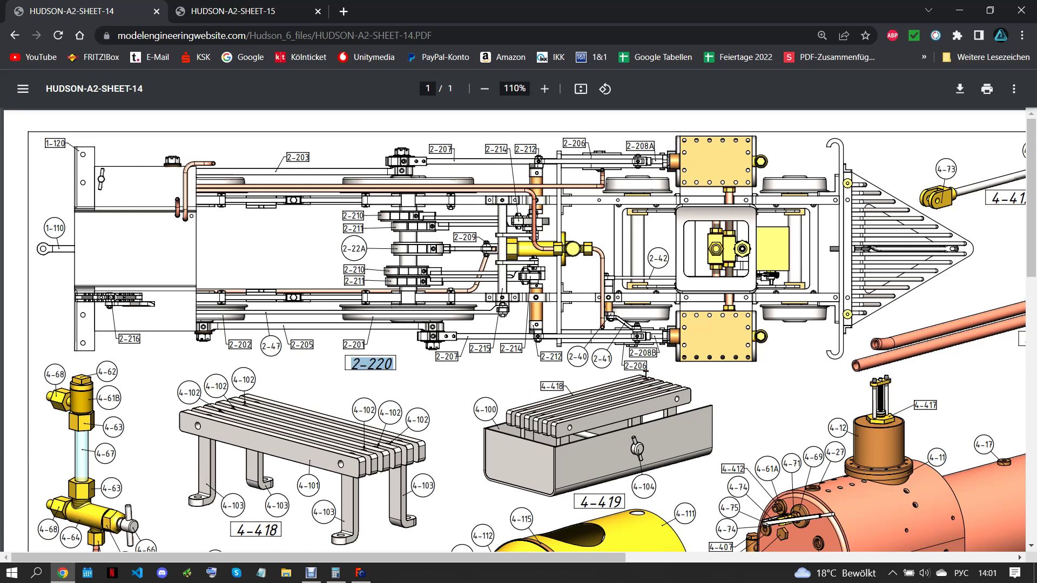
Constrain 2-208B_001 axis-coincident with a hole in chassis plate 1-120
left_click(360, 570)
scroll(559, 428, "up", 2)
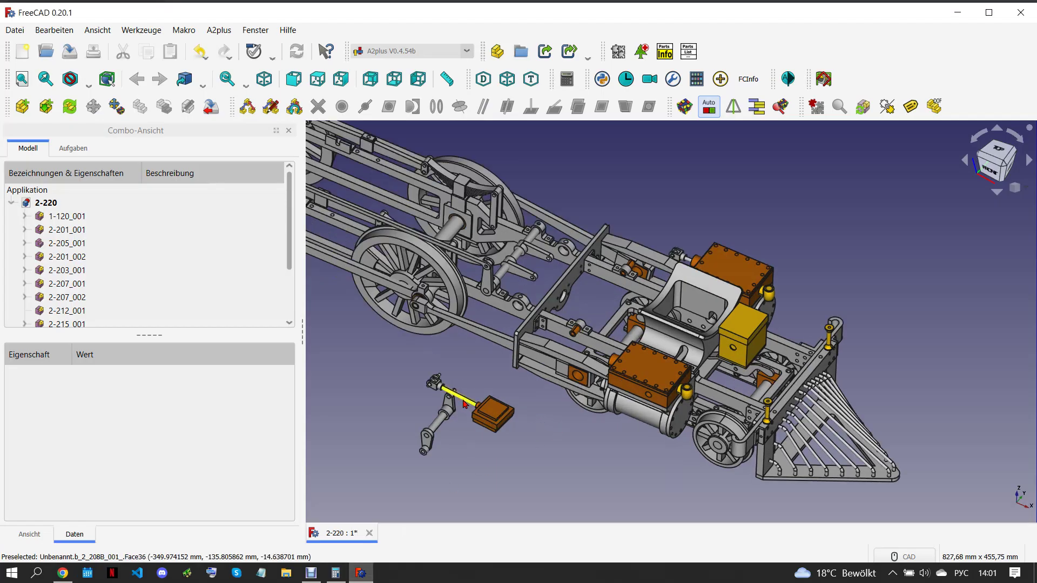
left_click(475, 402)
scroll(602, 371, "up", 1)
scroll(603, 371, "up", 2)
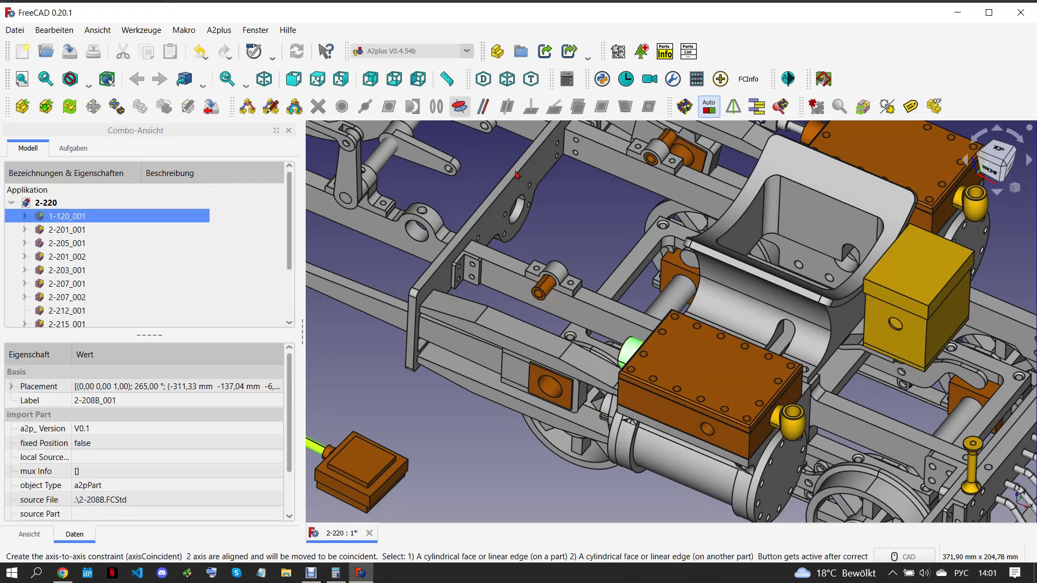
left_click(517, 188)
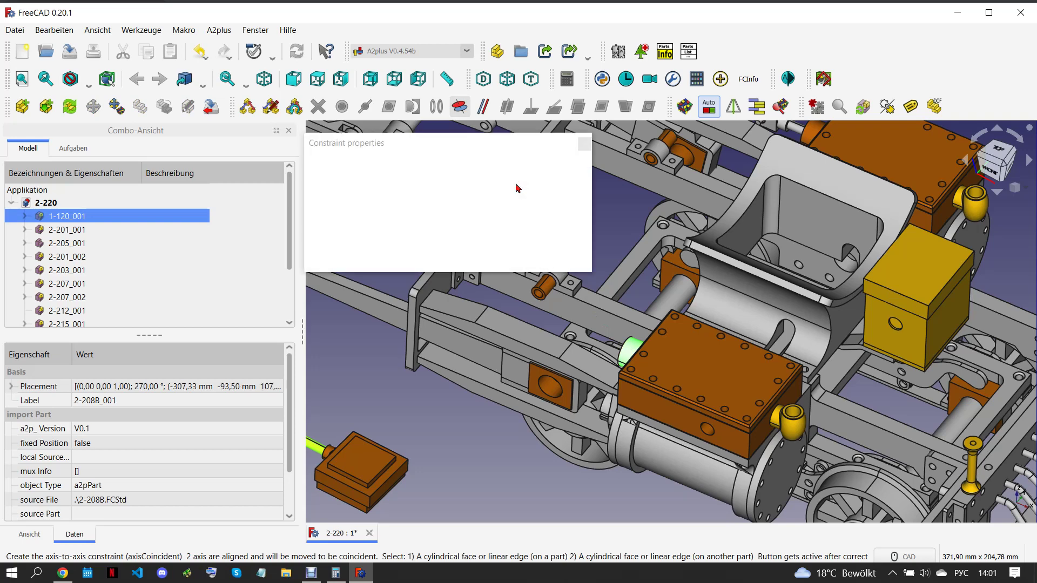
left_click(550, 252)
Slide 2-208B_001 along its axis into place
left_click(454, 280)
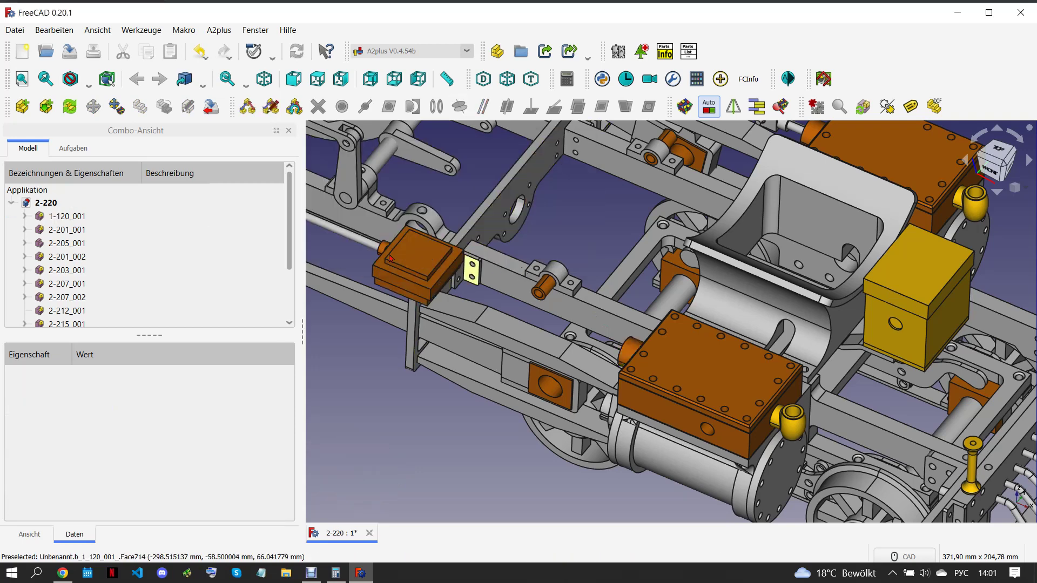
left_click(93, 107)
left_click_drag(515, 292, 792, 412)
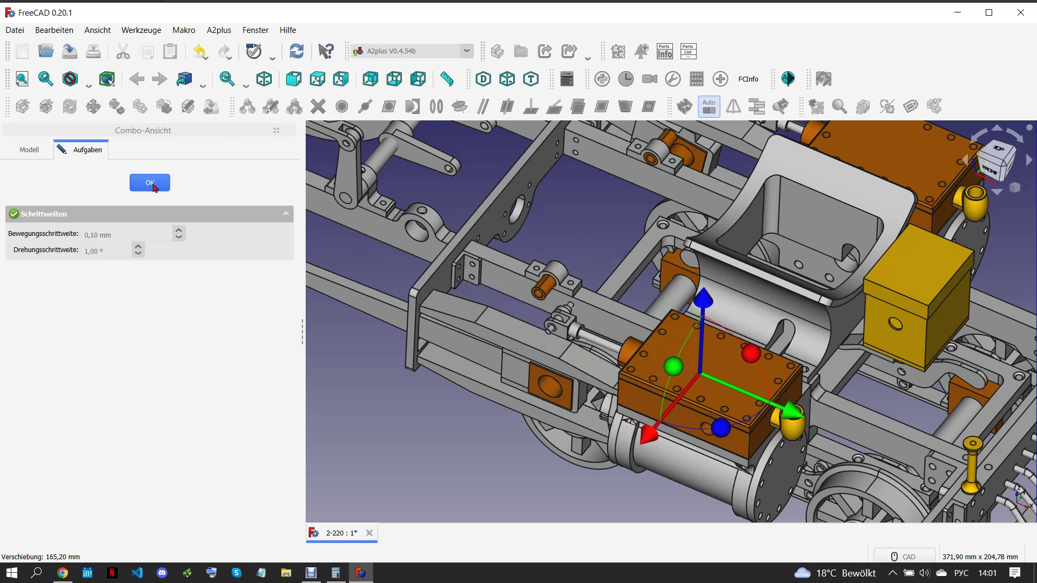
left_click(151, 183)
left_click(422, 397)
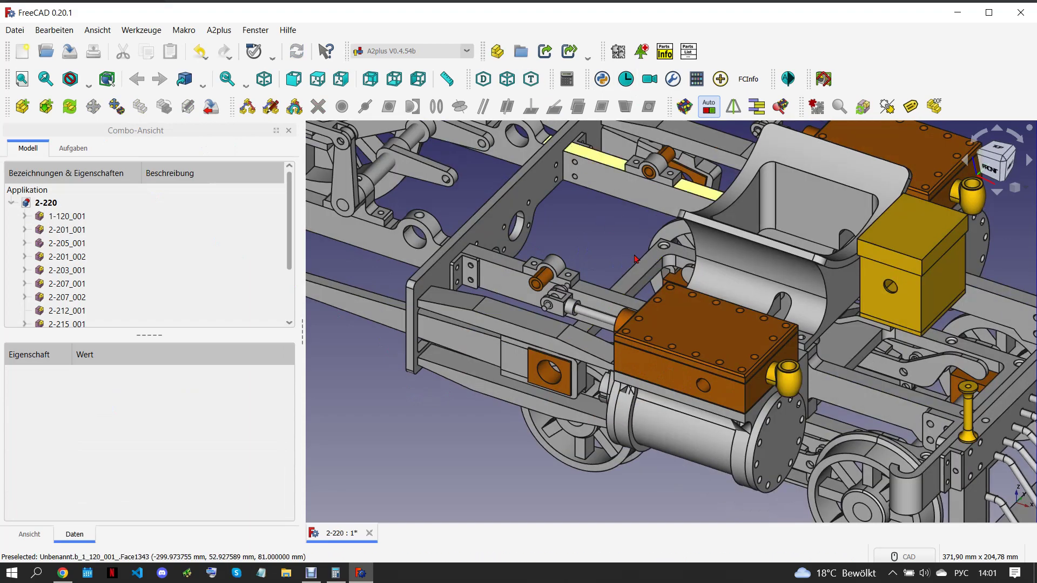
Fit the whole locomotive in view, orbit to inspect it, and check the assembly drawing
left_click(22, 79)
mouse_move(319, 245)
middle_mouse_down()
mouse_move(636, 371)
mouse_move(736, 435)
mouse_move(736, 394)
mouse_move(597, 348)
middle_mouse_up()
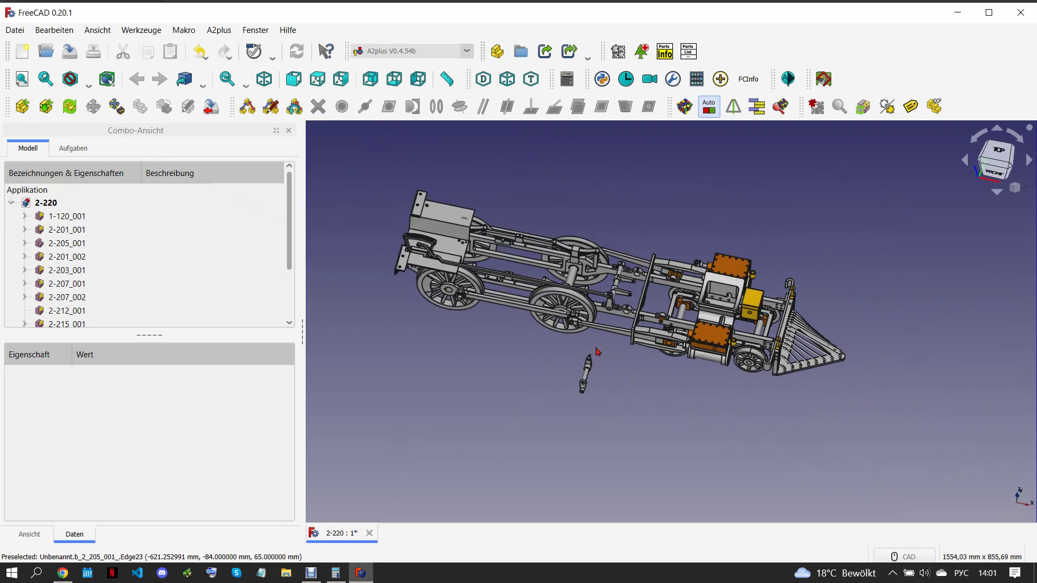
scroll(600, 309, "up", 3)
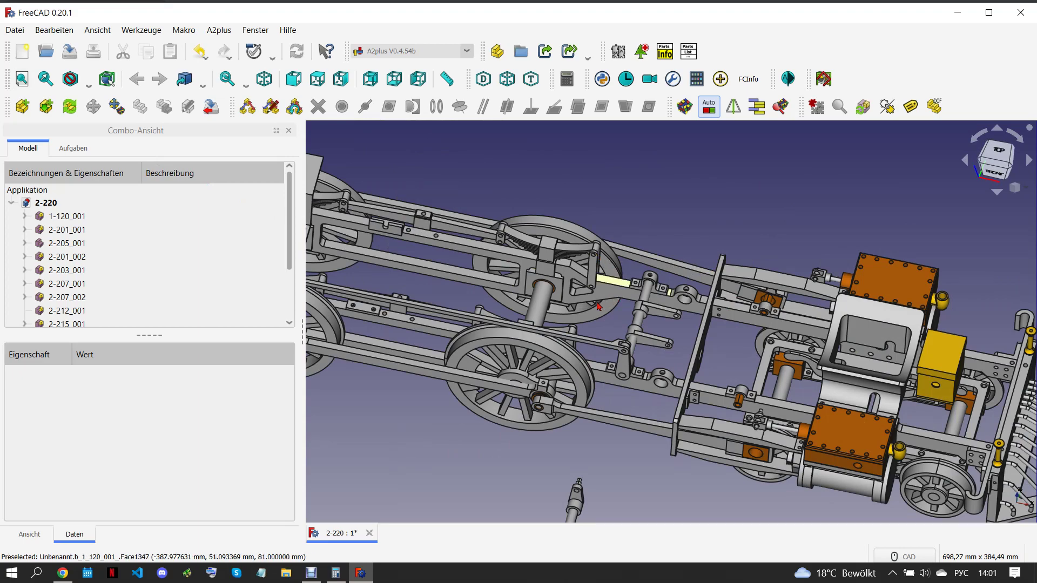
scroll(583, 305, "up", 1)
mouse_move(583, 304)
middle_mouse_down()
mouse_move(557, 298)
mouse_move(578, 296)
middle_mouse_up()
scroll(595, 293, "down", 2)
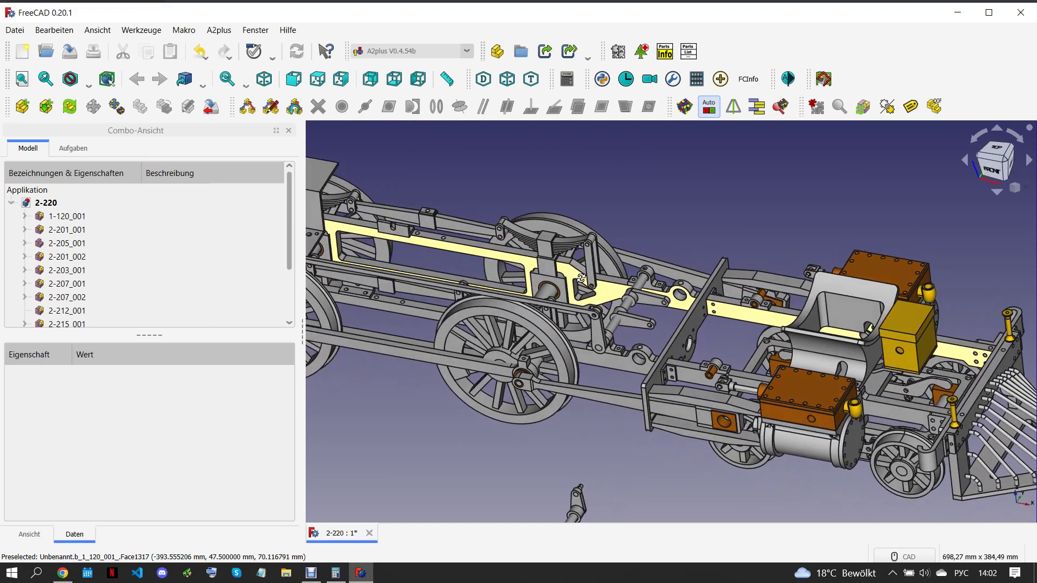
scroll(607, 290, "down", 2)
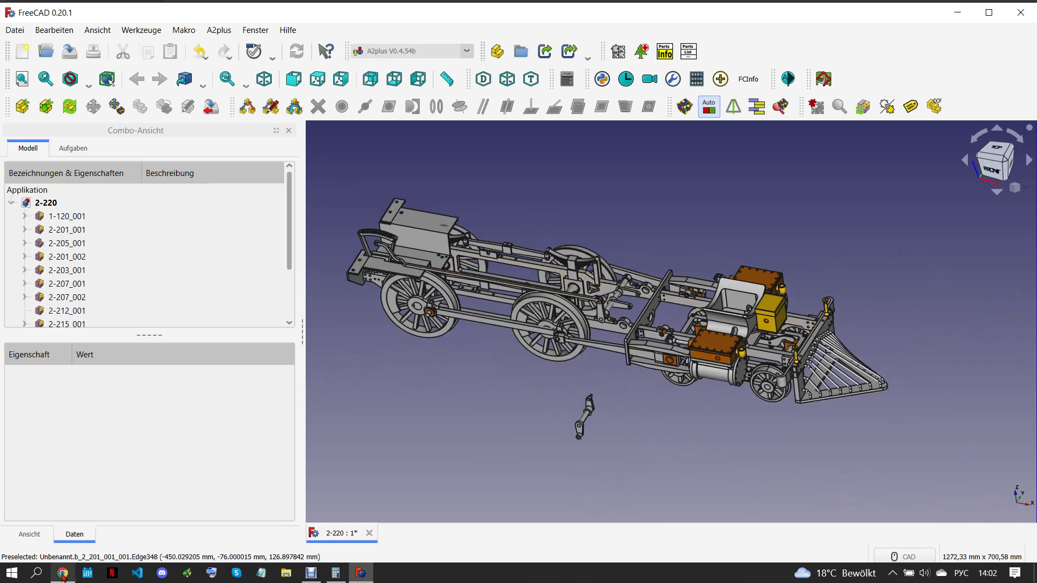
left_click(62, 573)
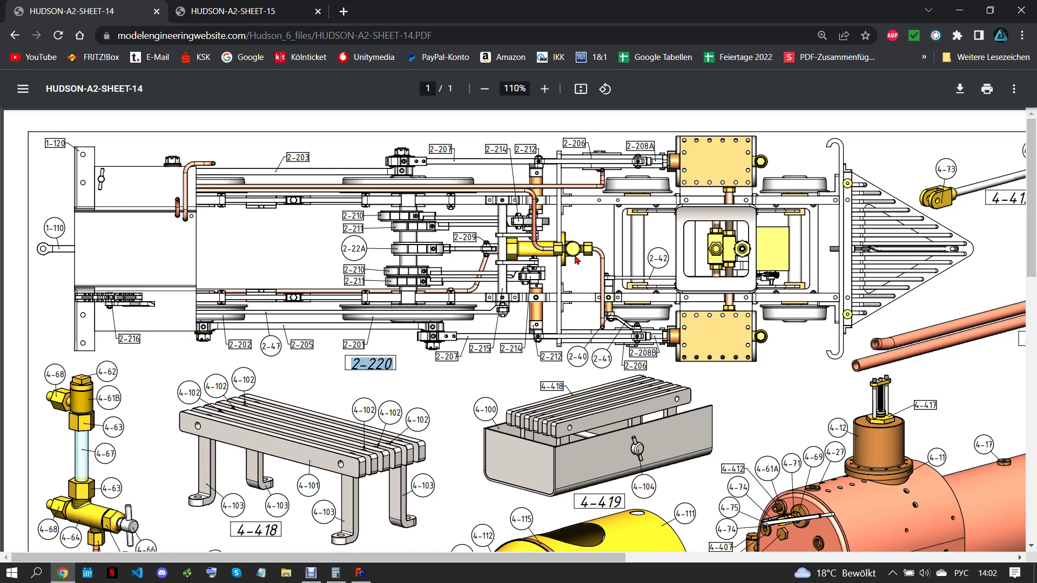
left_click(361, 572)
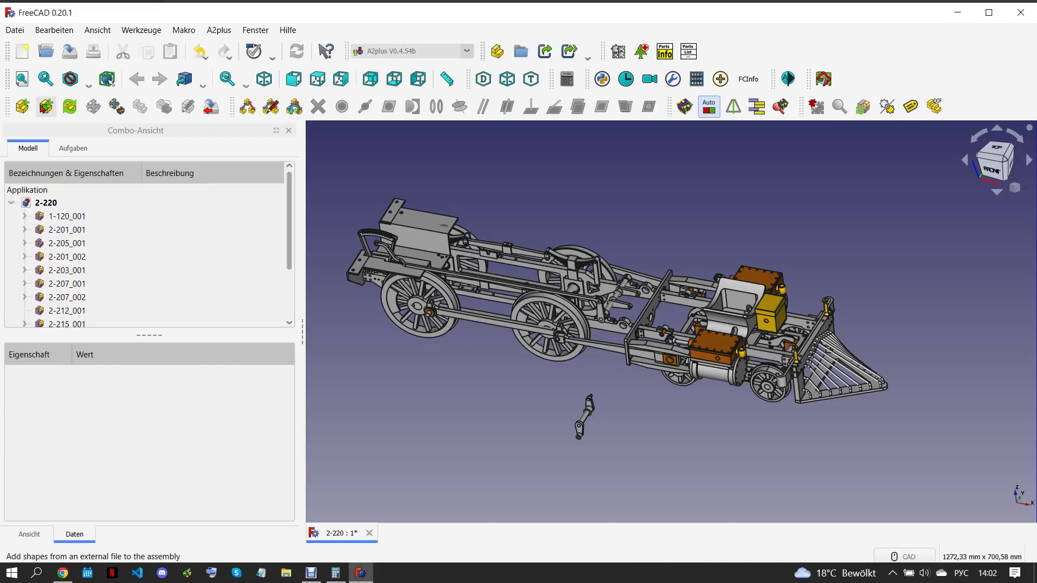
left_click(23, 107)
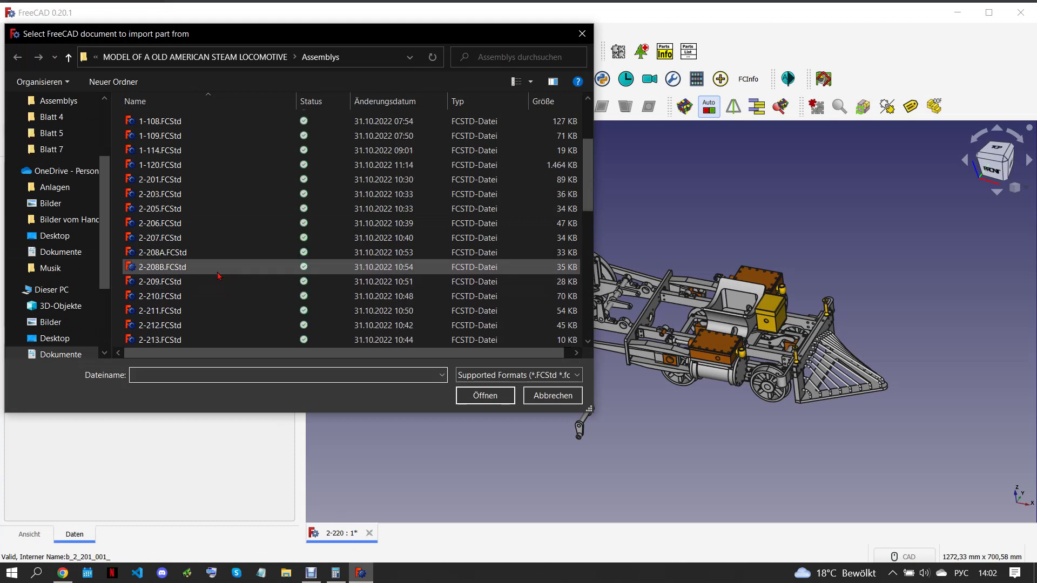
Import 2-206.FCStd and rotate the placed 2-206_001 by 172°
left_click(184, 229)
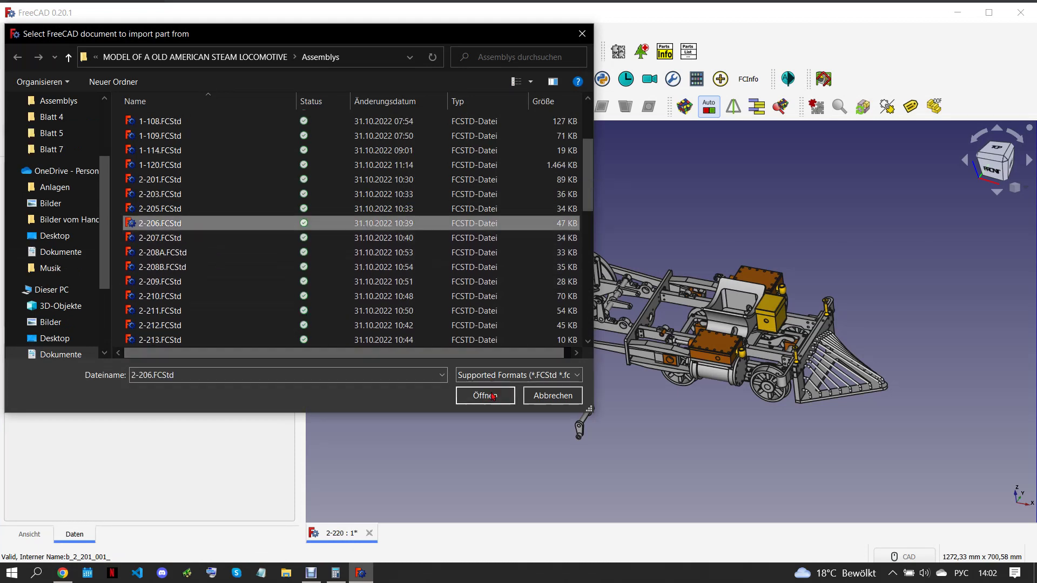
left_click(491, 395)
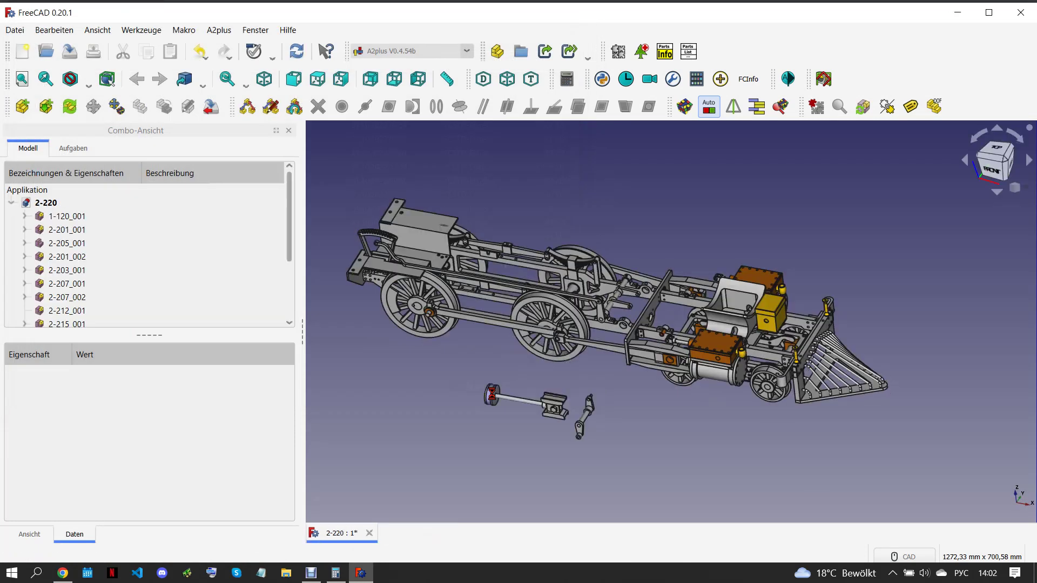
left_click(642, 416)
scroll(641, 416, "up", 2)
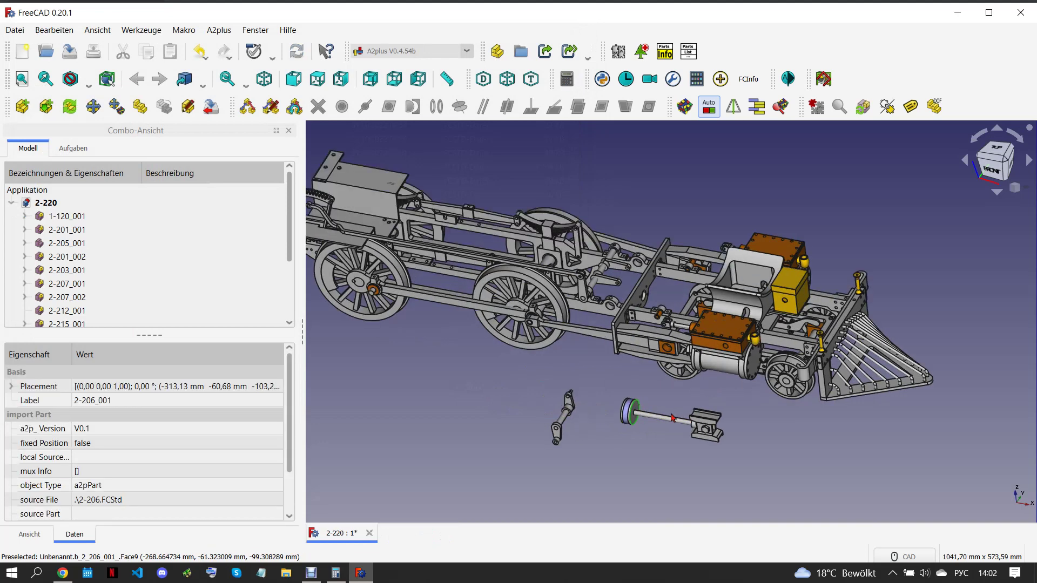
left_click(93, 107)
mouse_move(705, 391)
left_mouse_down()
mouse_move(621, 373)
mouse_move(564, 386)
mouse_move(532, 438)
left_mouse_up()
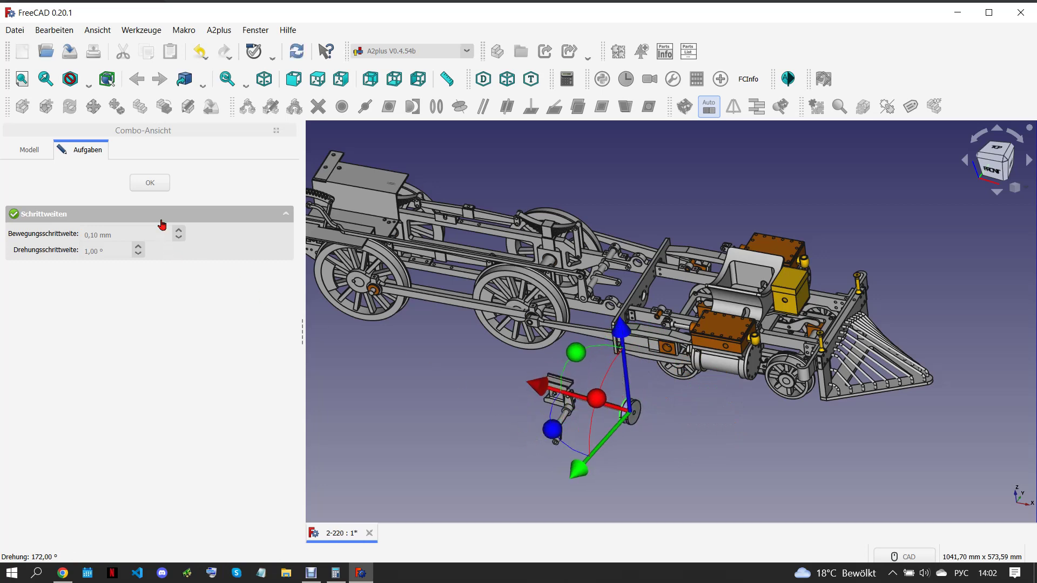
left_click(154, 182)
left_click(160, 186)
Constrain 2-206_001 axis-coincident with the 1-120_001 cylinder
scroll(789, 318, "up", 3)
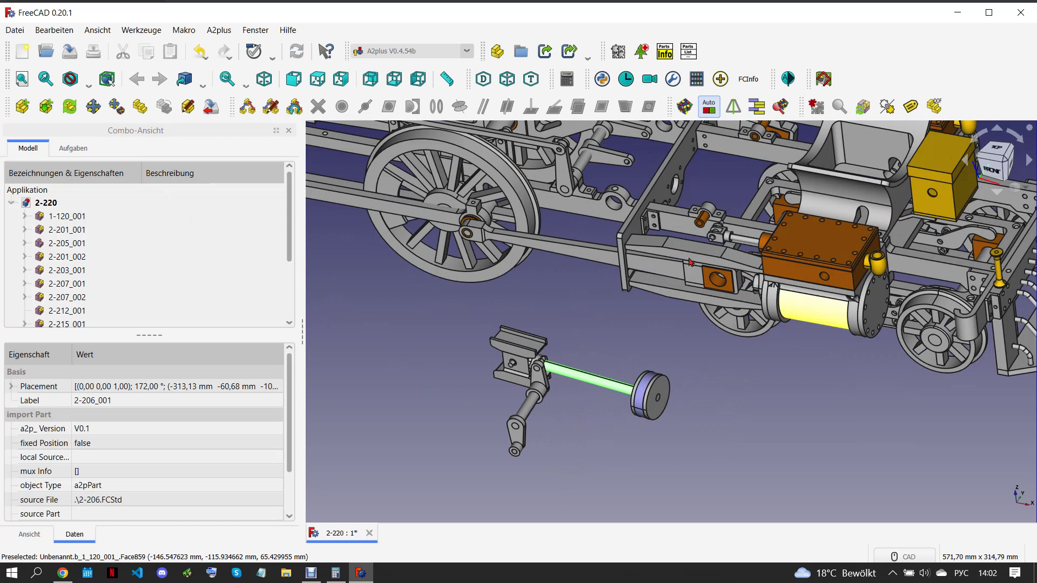
left_click(744, 279)
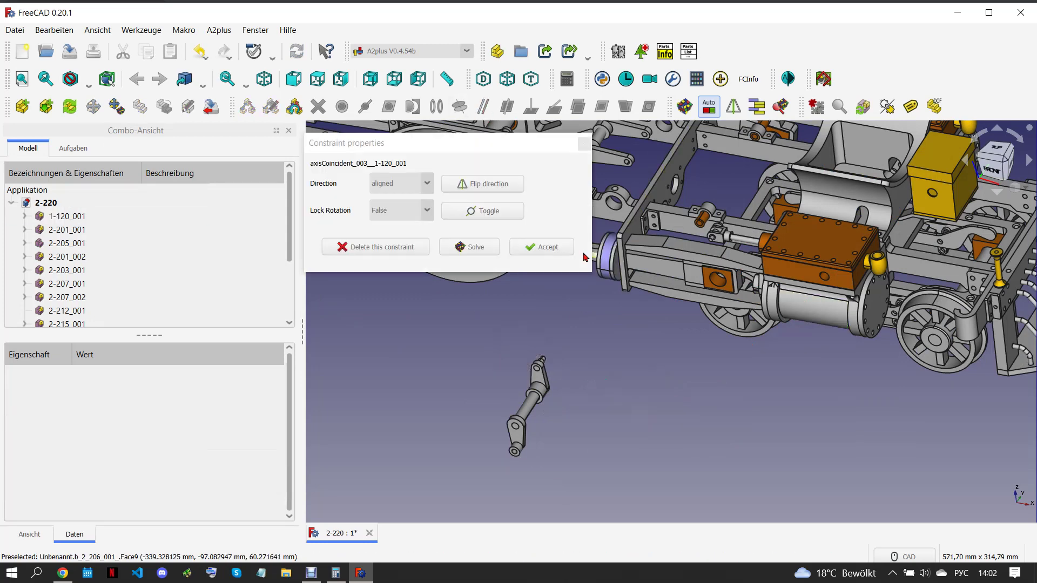
left_click(547, 248)
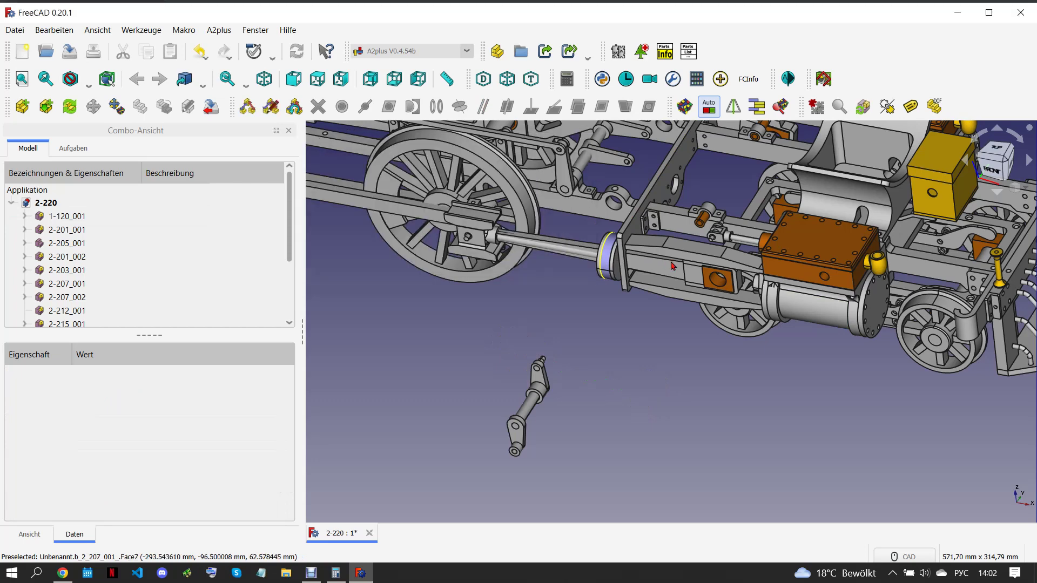
scroll(623, 265, "up", 4)
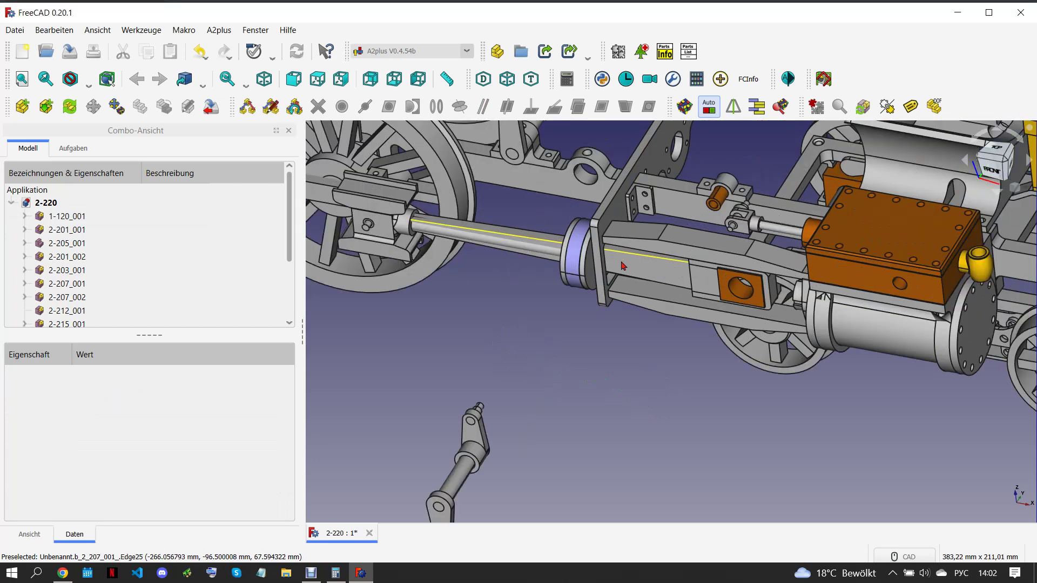
left_click(367, 239)
left_click(93, 106)
left_click_drag(493, 245, 901, 295)
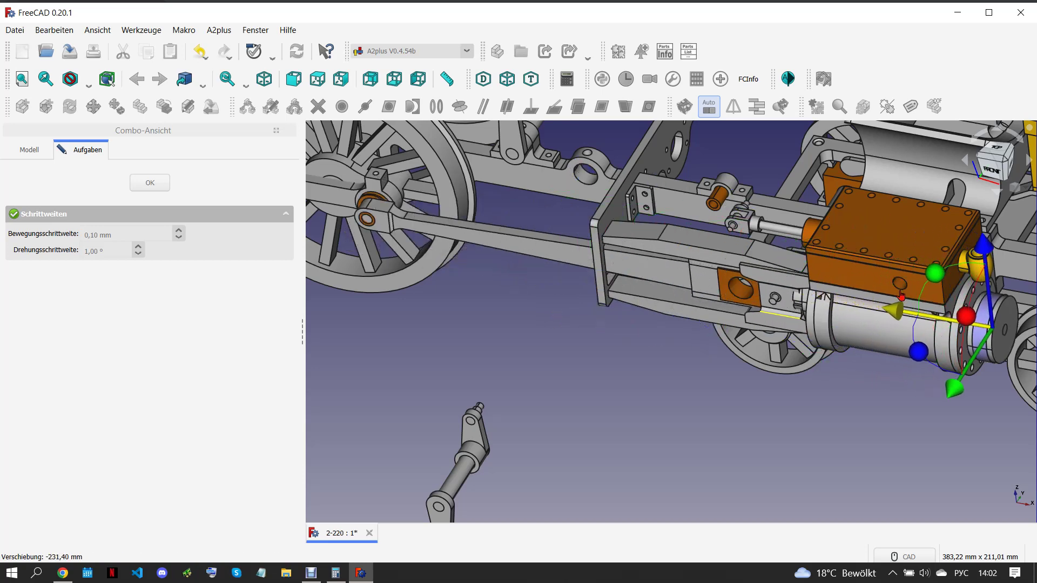
scroll(774, 303, "up", 4)
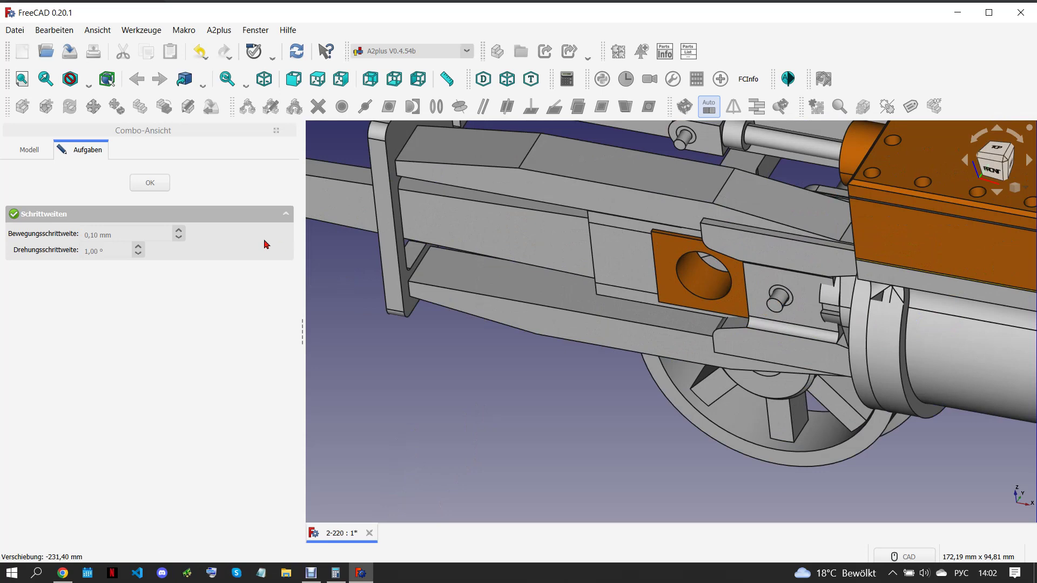
left_click(165, 184)
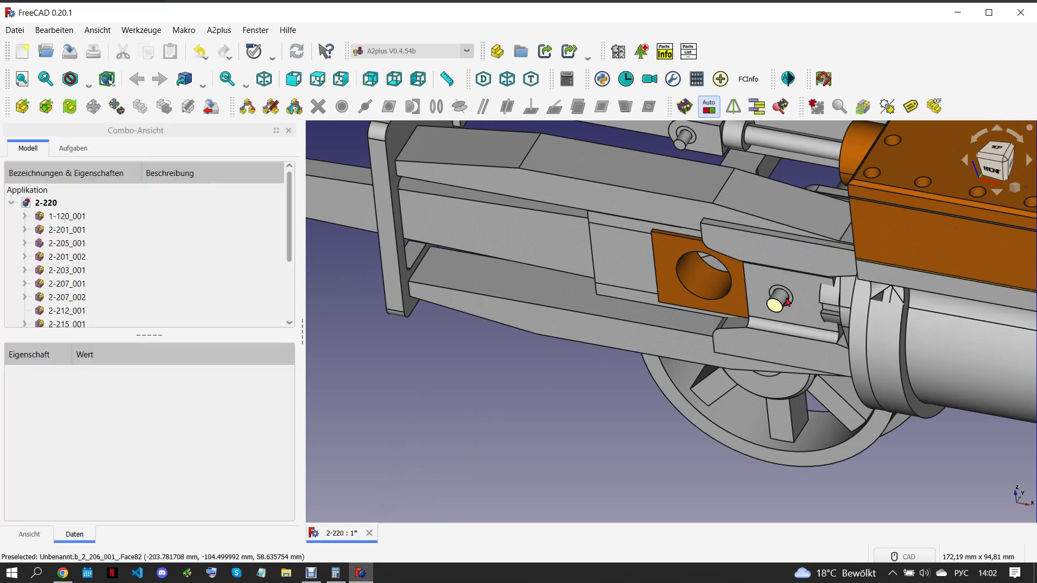
left_click(702, 281)
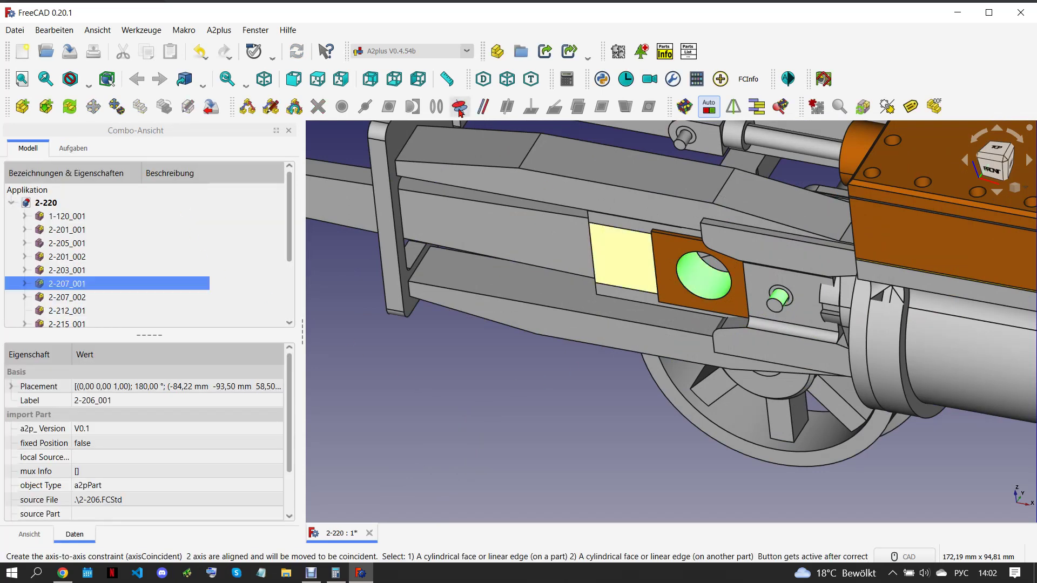
left_click(462, 211)
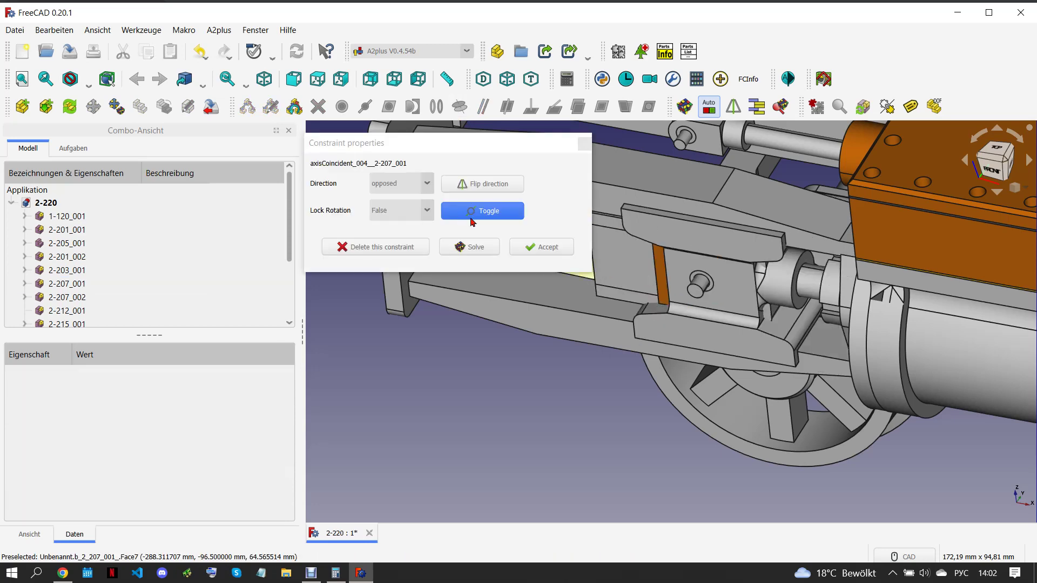
left_click(543, 247)
scroll(608, 299, "down", 3)
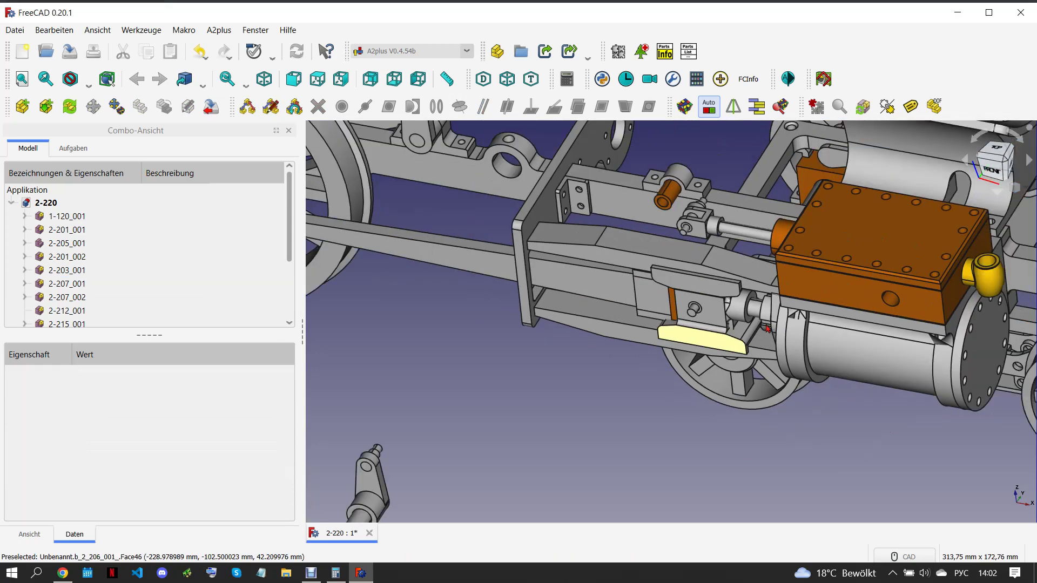
mouse_move(607, 299)
middle_mouse_down()
mouse_move(839, 292)
mouse_move(662, 323)
mouse_move(637, 349)
middle_mouse_up()
scroll(662, 323, "down", 2)
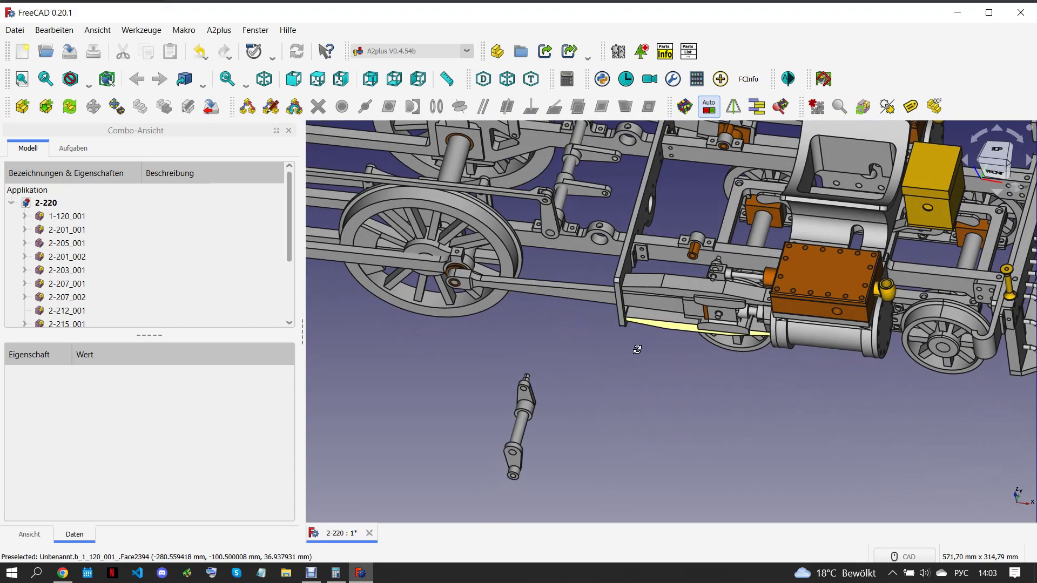
left_click(63, 573)
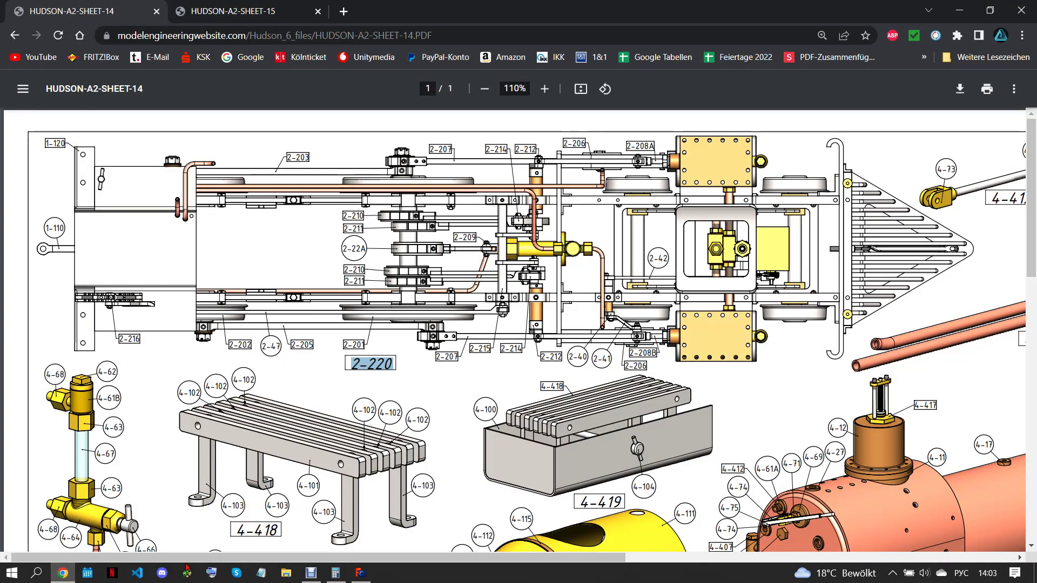
left_click(370, 575)
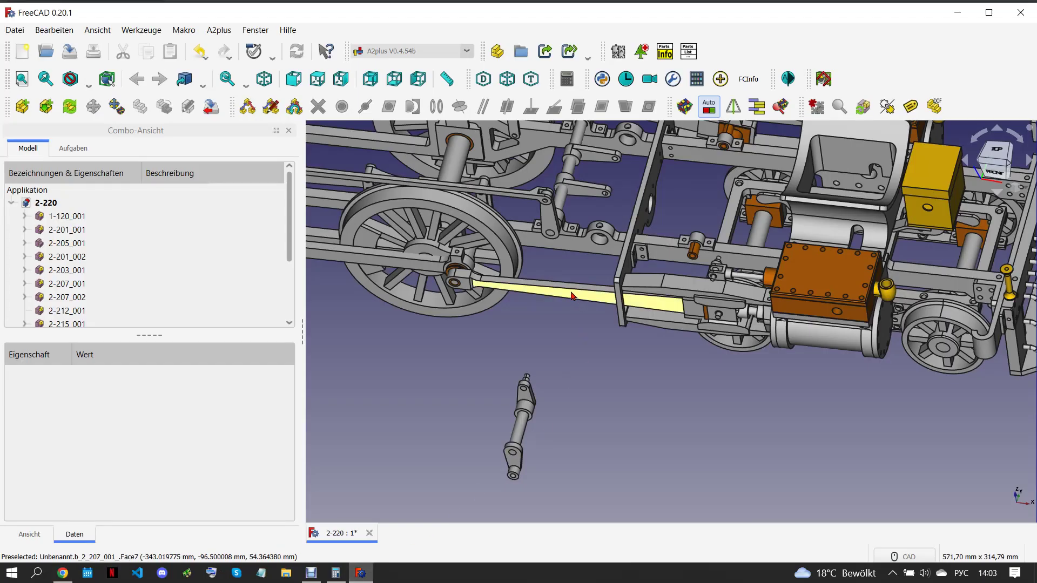
left_click(387, 301)
Delete rod 2-207_001's circularEdge_005 and axisCoincident_004 constraints
left_click(24, 284)
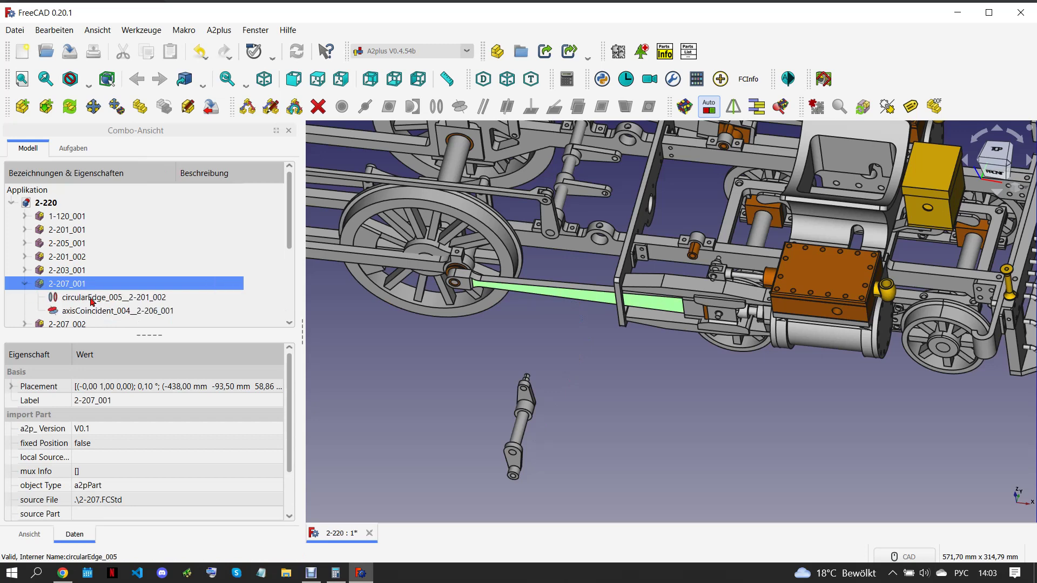
left_click(97, 297)
left_click(122, 311, "ctrl")
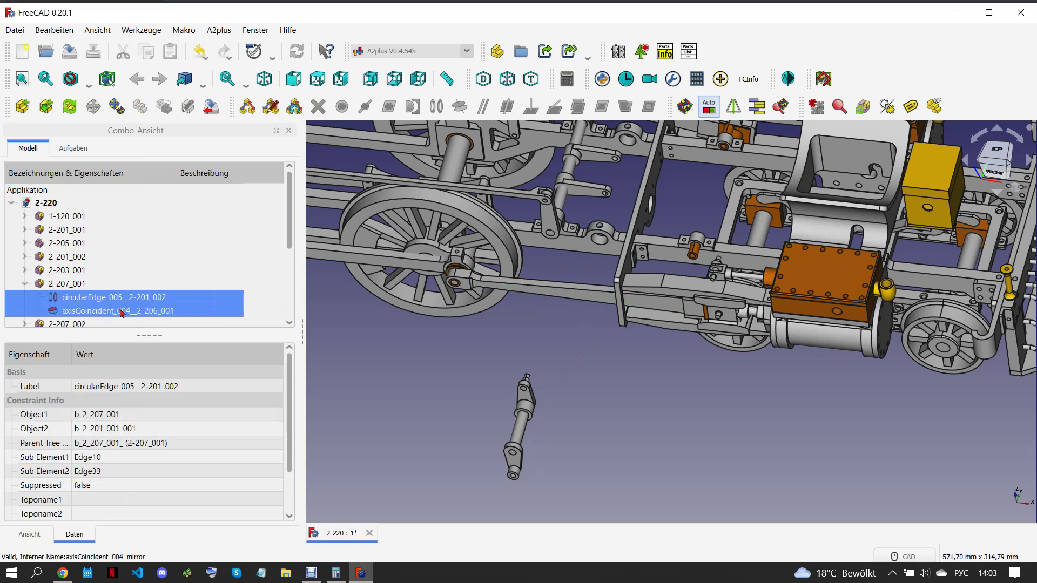
left_click(24, 284)
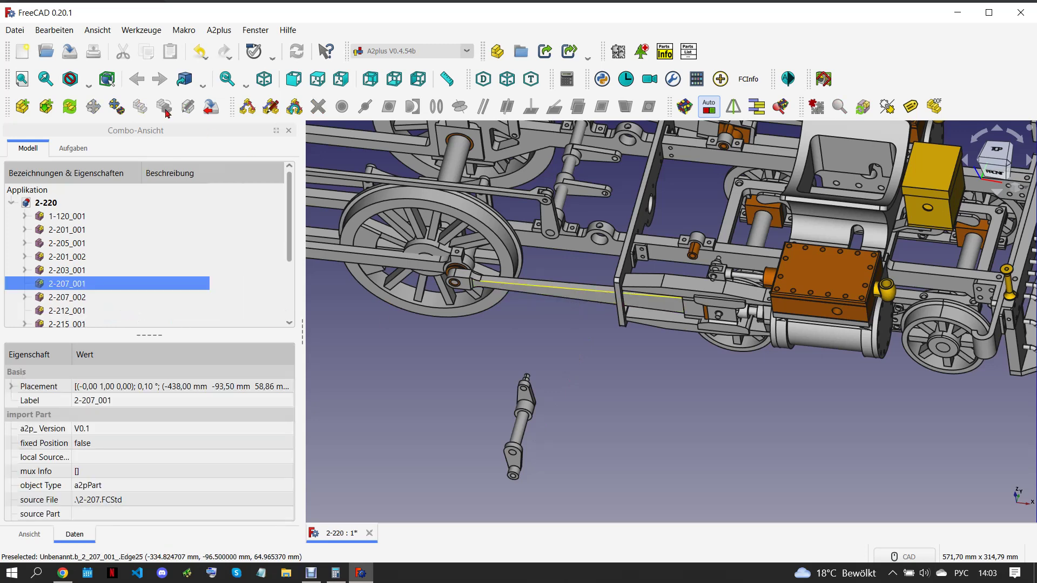
Turn rod 2-207_001 about 178° and slide it along its length toward the wheel
left_click(93, 106)
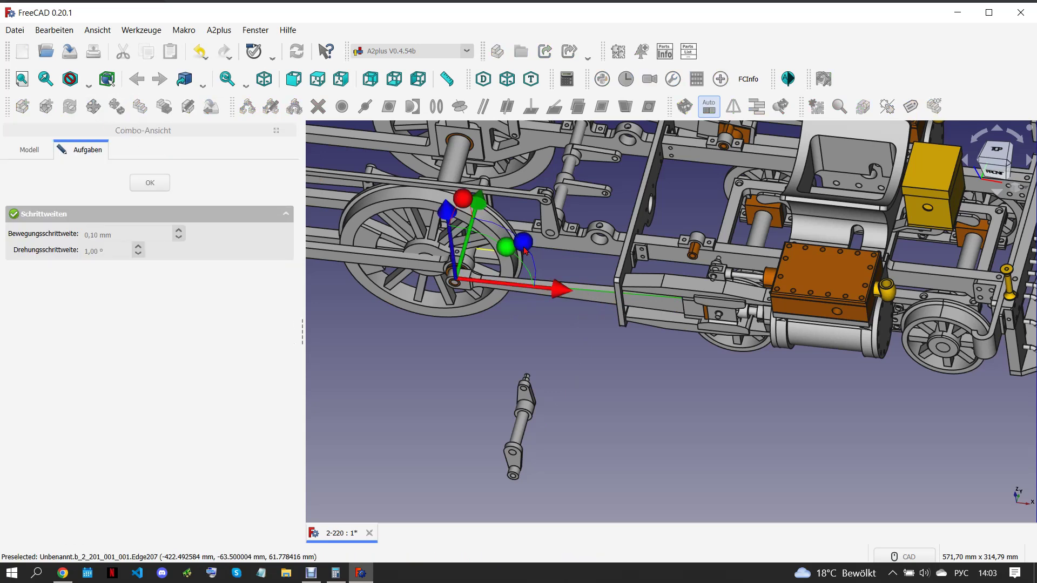
left_click_drag(525, 251, 411, 307)
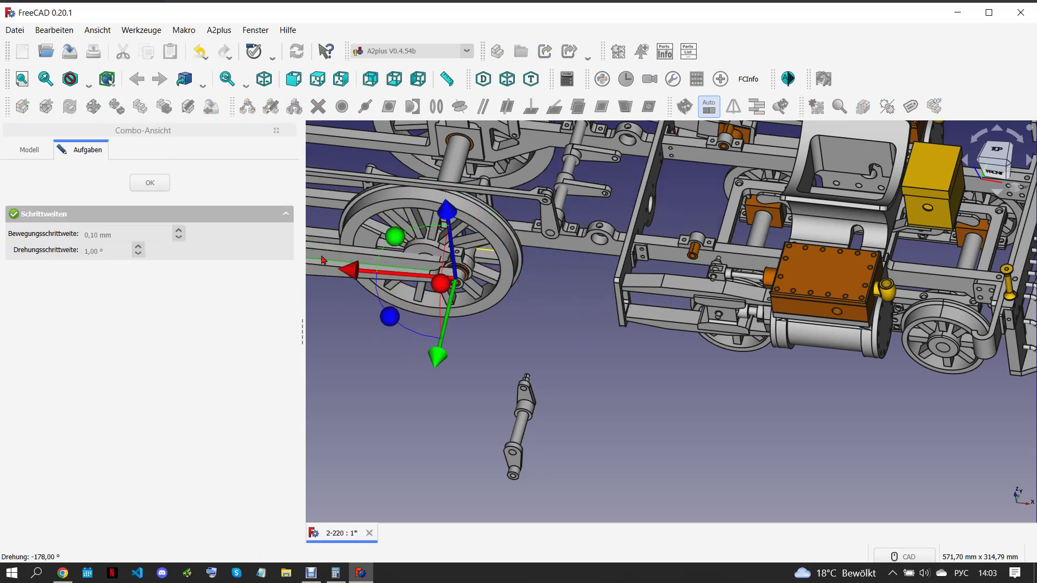
left_click_drag(353, 272, 644, 303)
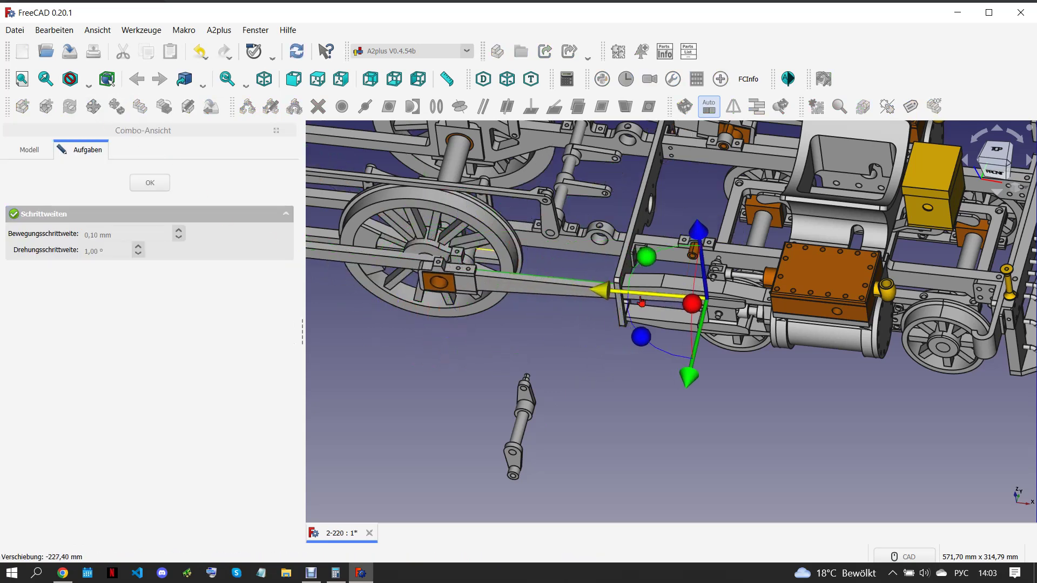
left_click(149, 182)
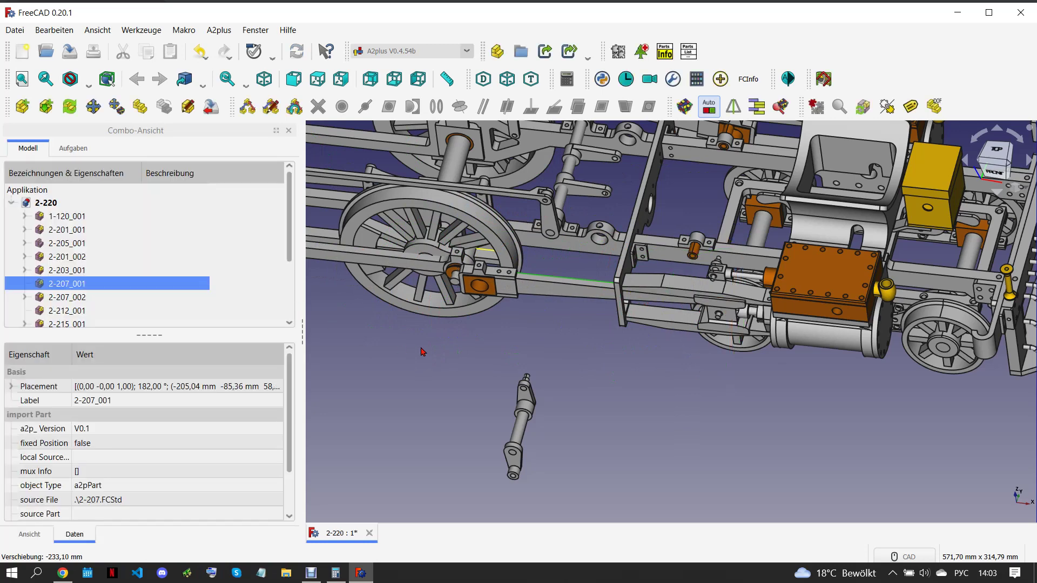
Add a circularEdge constraint between the rod's bore edge and 2-201_002's ring edge
scroll(432, 259, "up", 5)
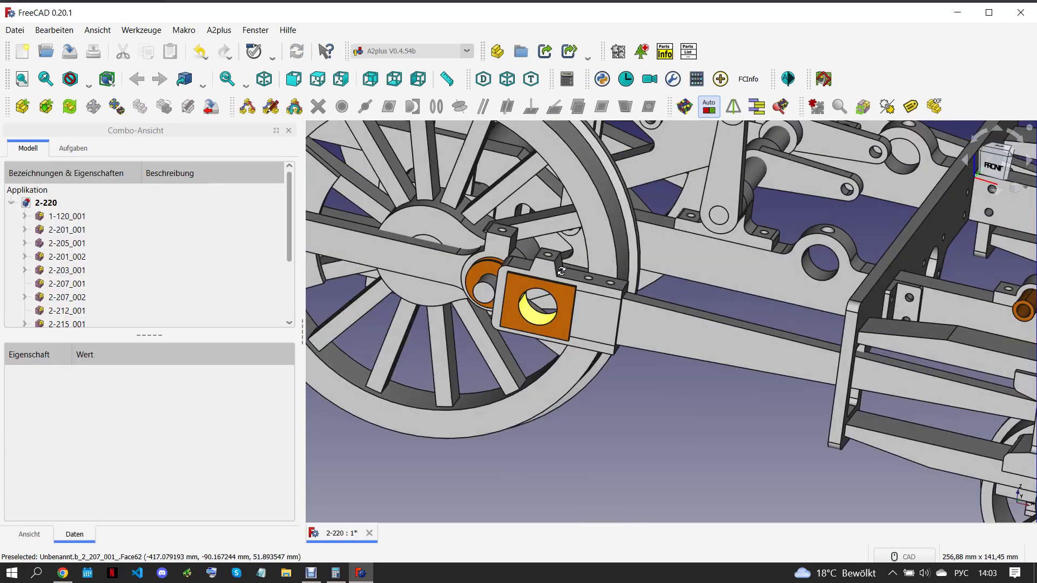
middle_click_drag(546, 321, 546, 316)
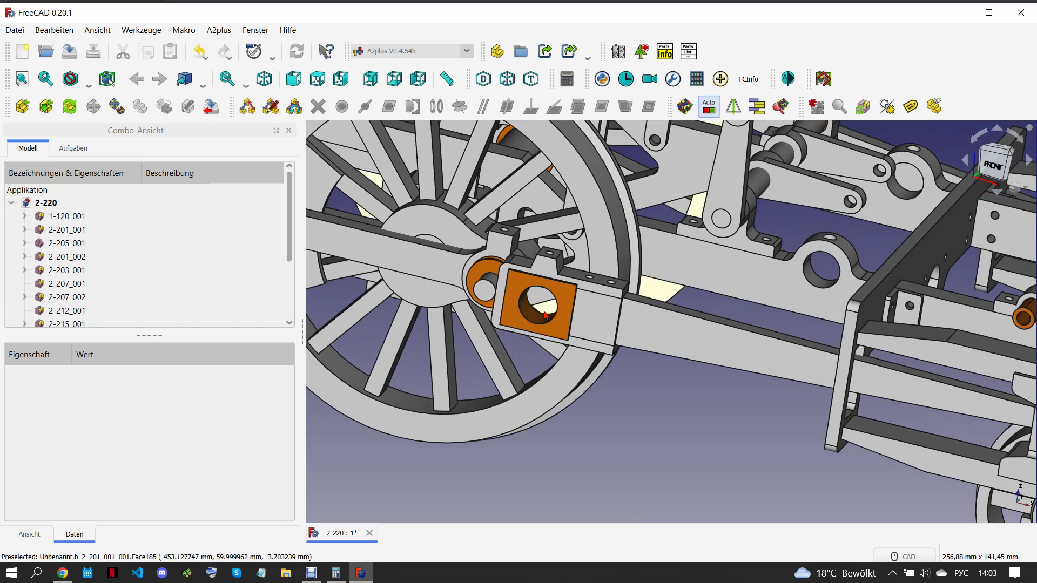
left_click(544, 314)
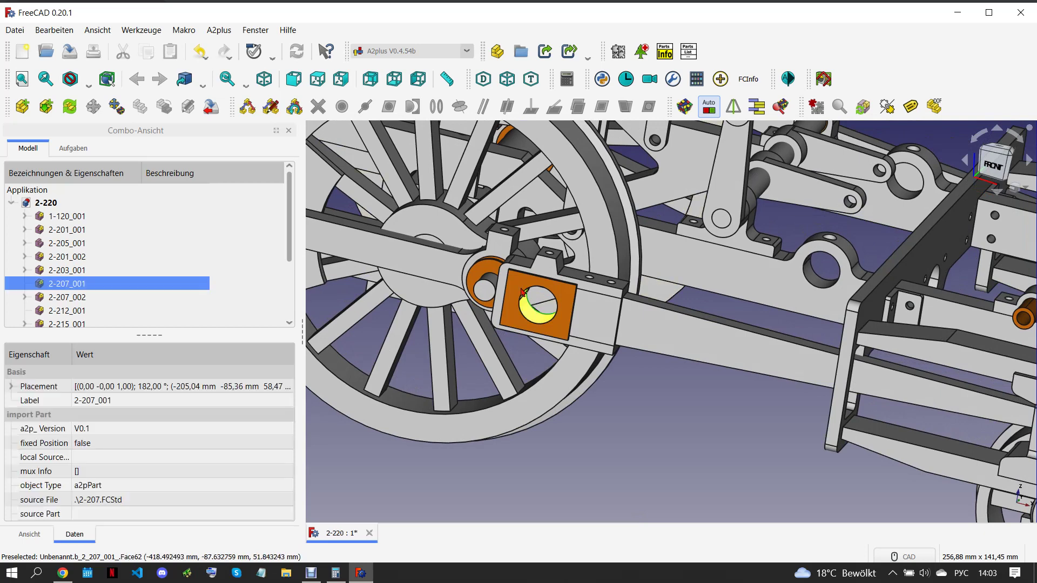
left_click(494, 264, "ctrl")
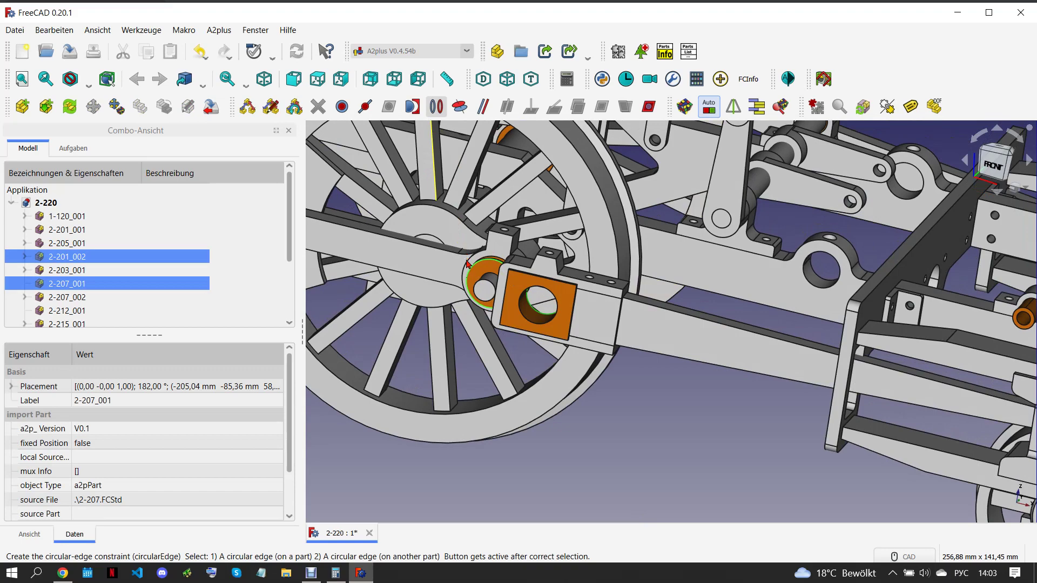
left_click(555, 276)
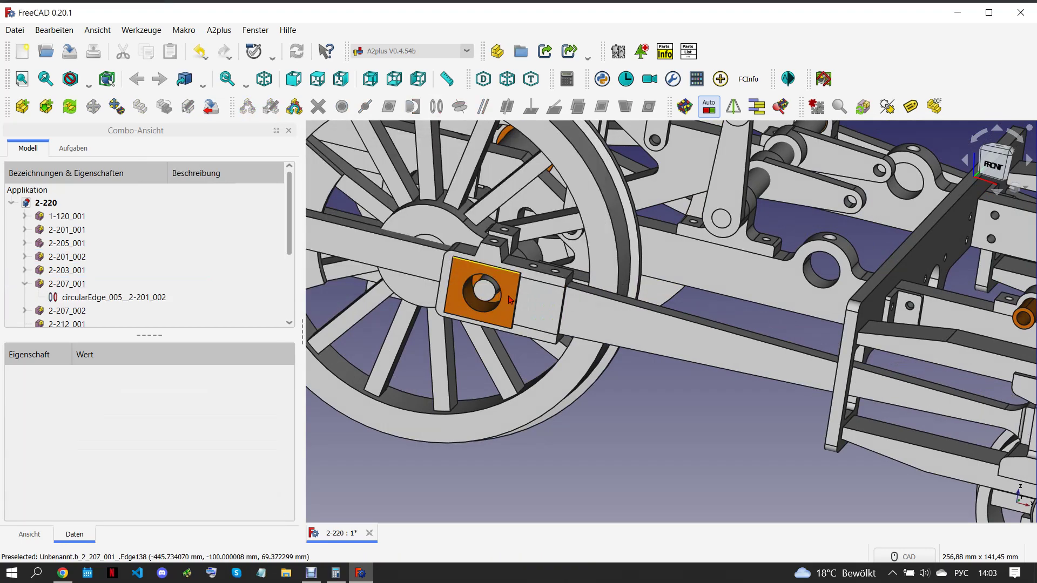
Orbit around the chassis to inspect the rod and its new circular-edge constraint
mouse_move(509, 300)
middle_mouse_down()
mouse_move(434, 351)
mouse_move(452, 427)
mouse_move(454, 382)
middle_mouse_up()
scroll(454, 382, "down", 3)
middle_click_drag(691, 354, 766, 319)
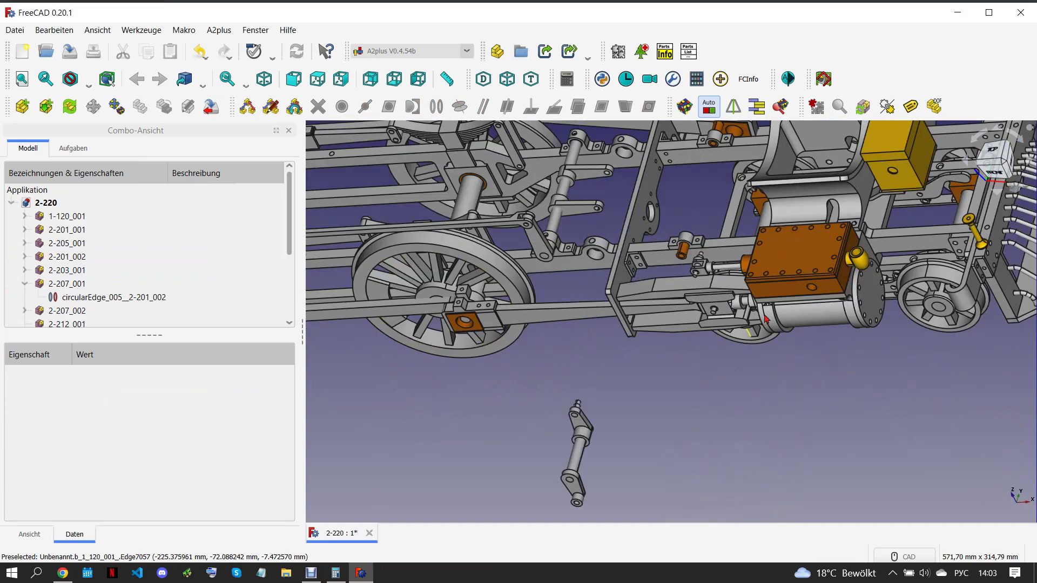
scroll(766, 320, "up", 2)
scroll(629, 320, "up", 2)
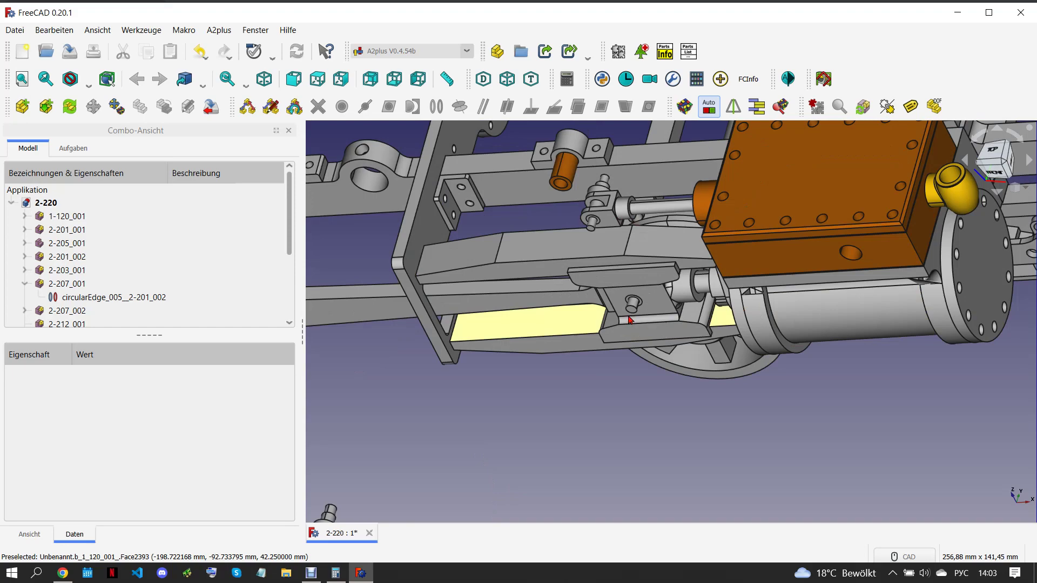
middle_click_drag(630, 320, 619, 285)
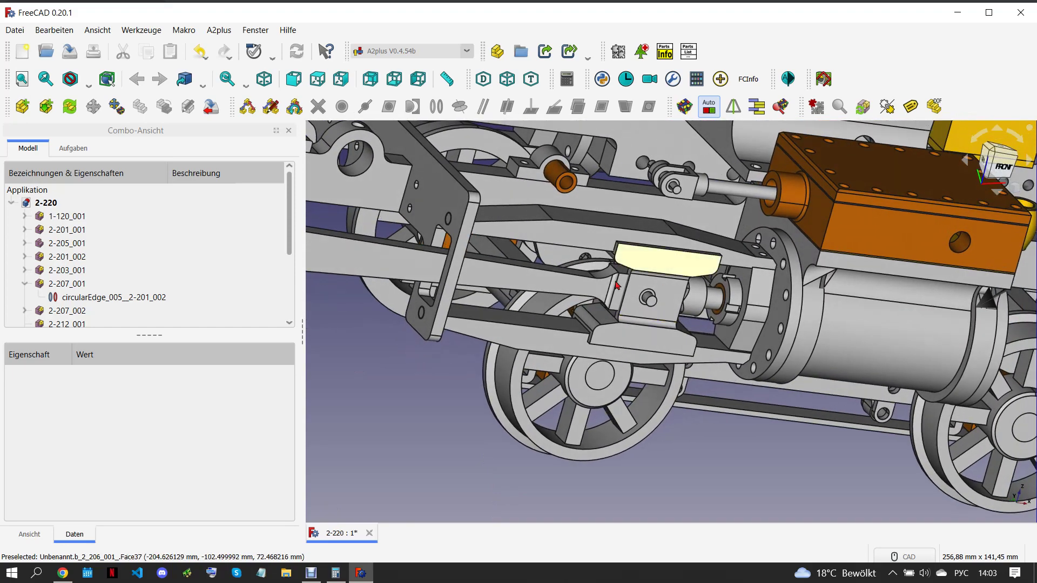
left_click(123, 298)
left_click(24, 284)
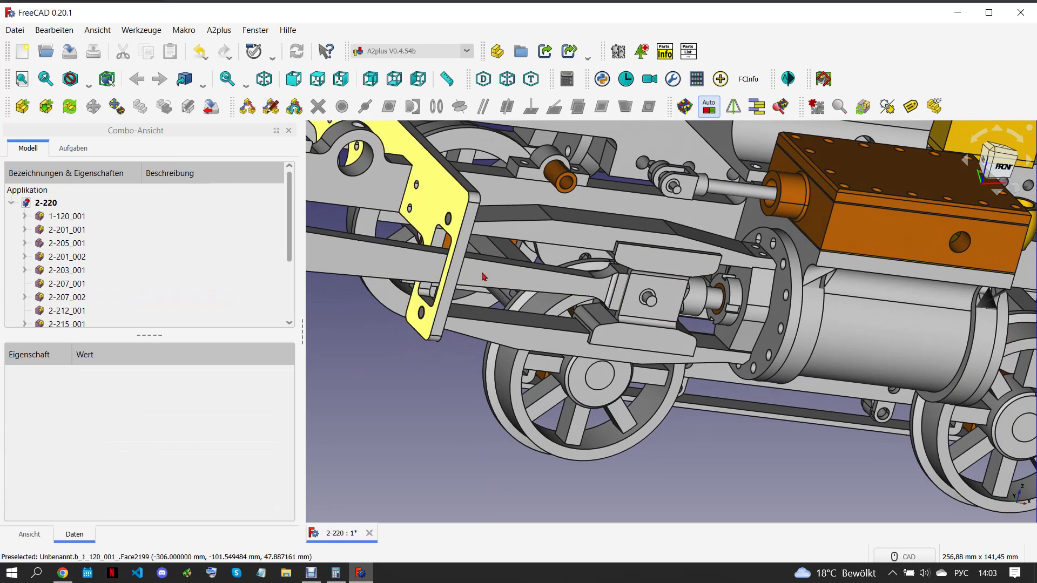
Slide rod 2-207_001 18,80 mm along its length, then orbit to inspect its end
left_click(389, 253)
left_click(86, 109)
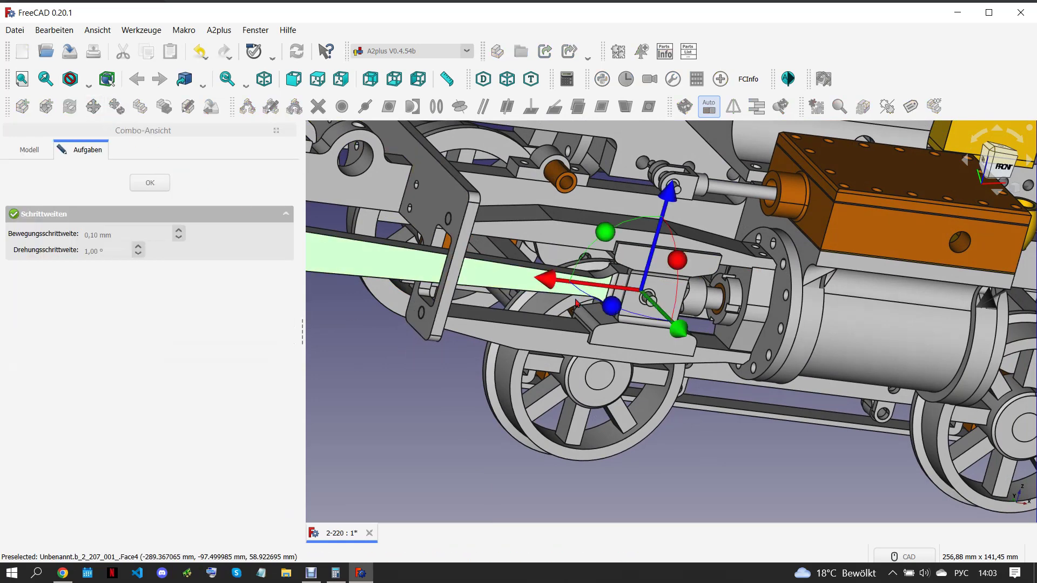
left_click_drag(546, 280, 498, 279)
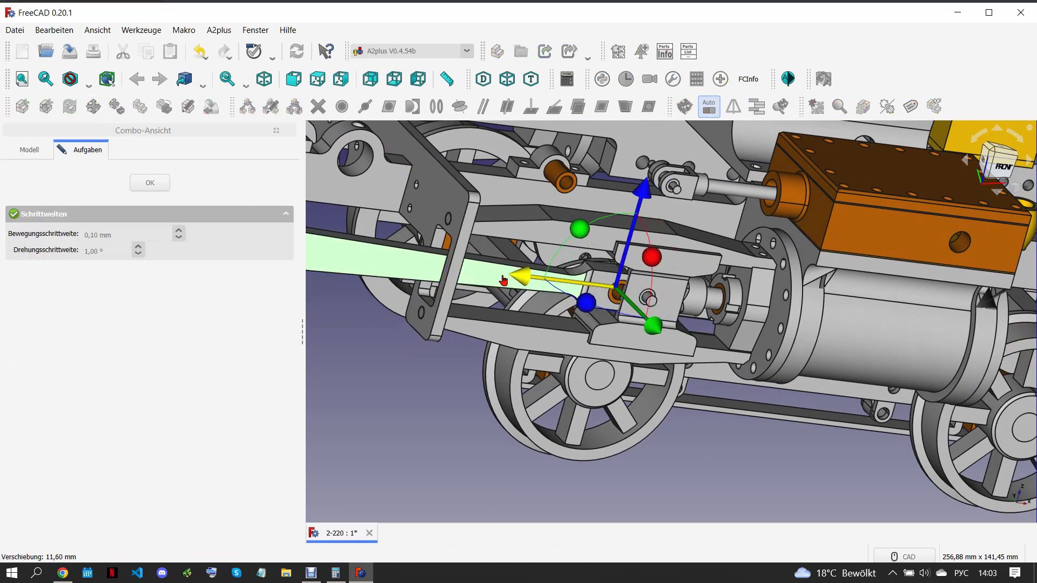
left_click(151, 182)
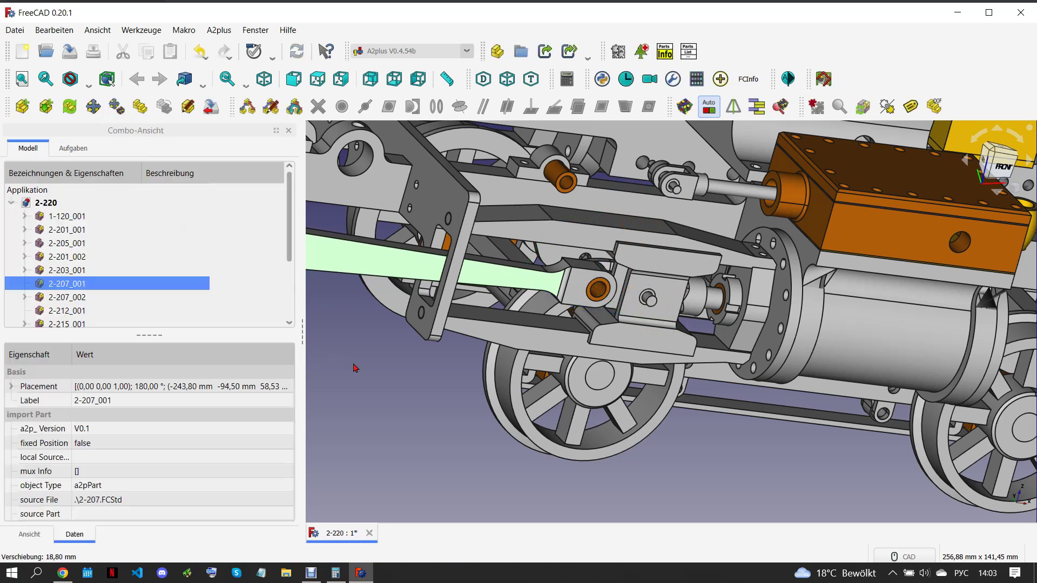
scroll(628, 290, "up", 5)
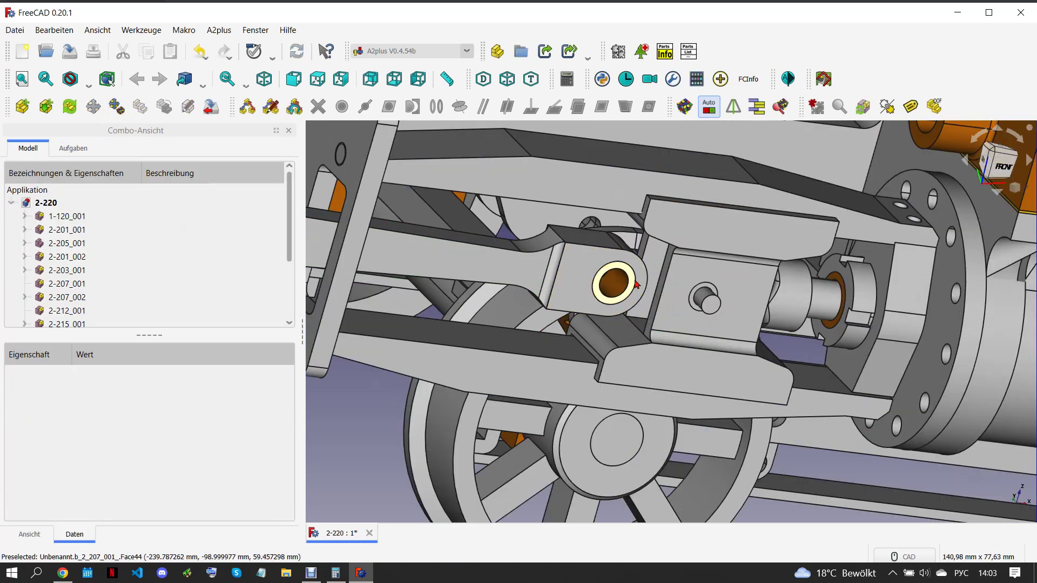
left_click(634, 304)
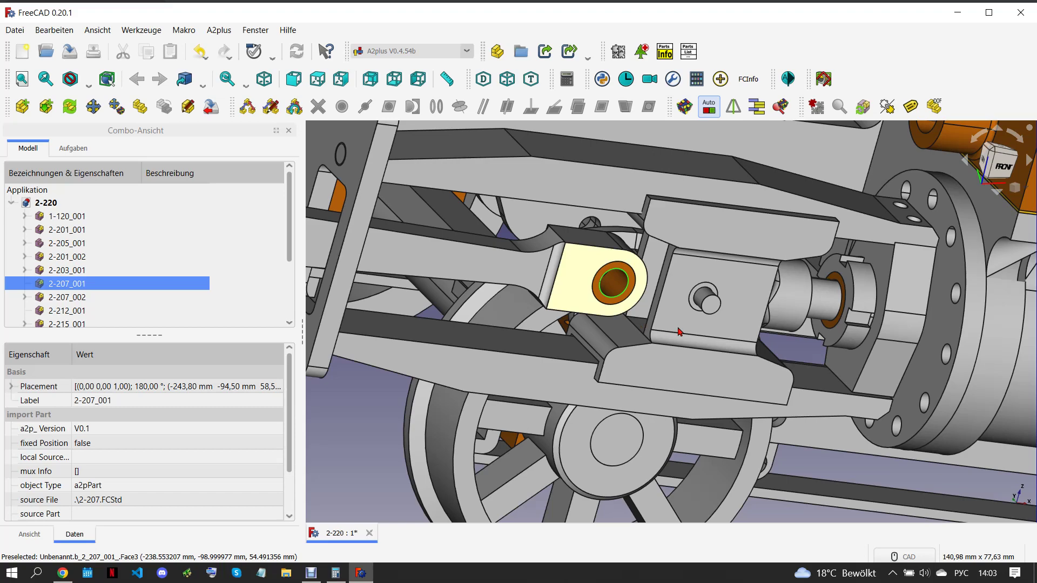
mouse_move(634, 304)
middle_mouse_down()
mouse_move(862, 314)
mouse_move(822, 319)
middle_mouse_up()
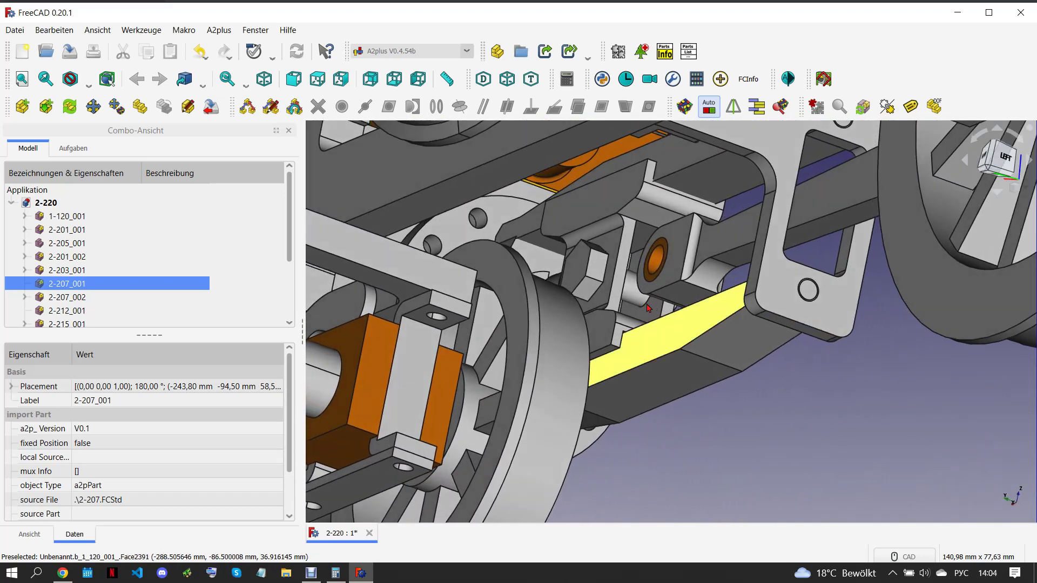
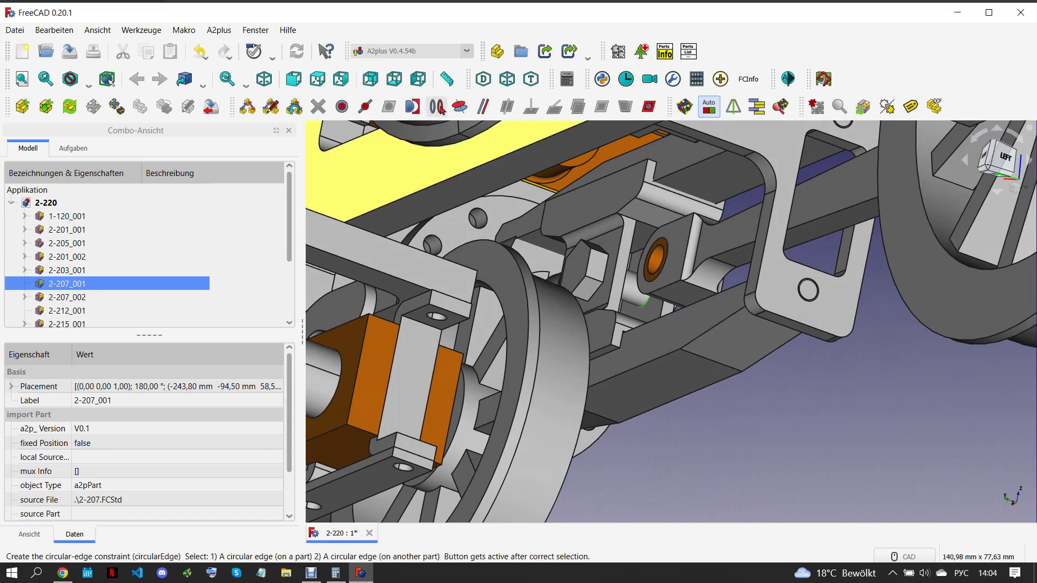
Accept the circular-edge constraint joining rod 2-207_001 to part 2-206_001
left_click(482, 231)
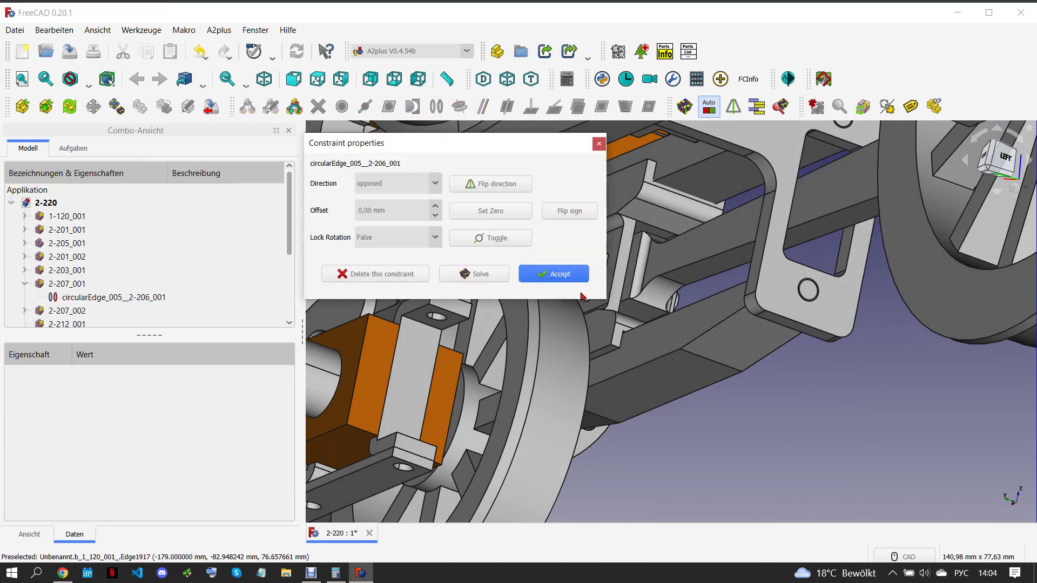
left_click(564, 275)
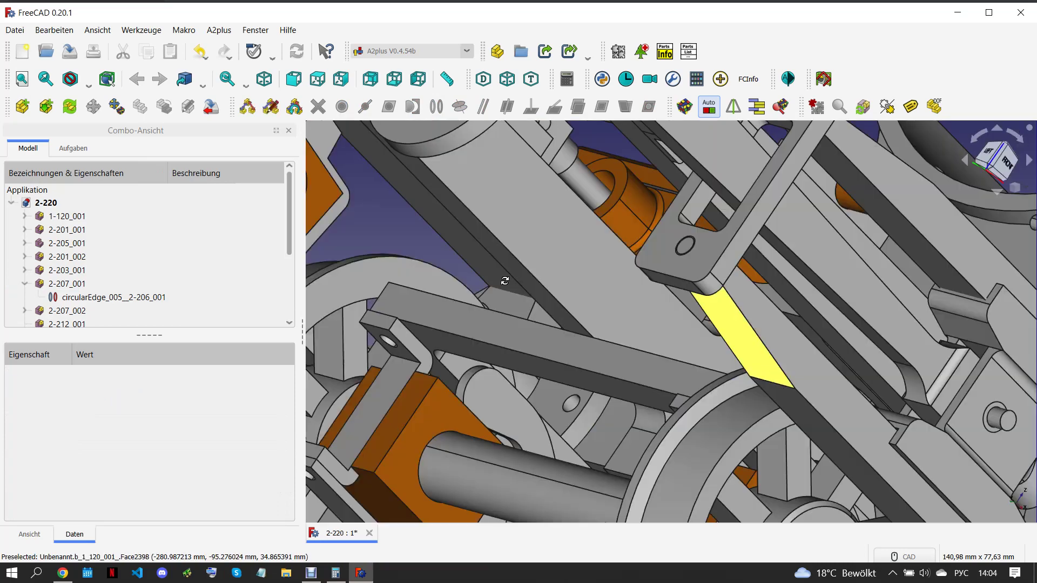
mouse_move(749, 341)
middle_mouse_down()
mouse_move(437, 299)
mouse_move(467, 331)
middle_mouse_up()
scroll(467, 331, "down", 5)
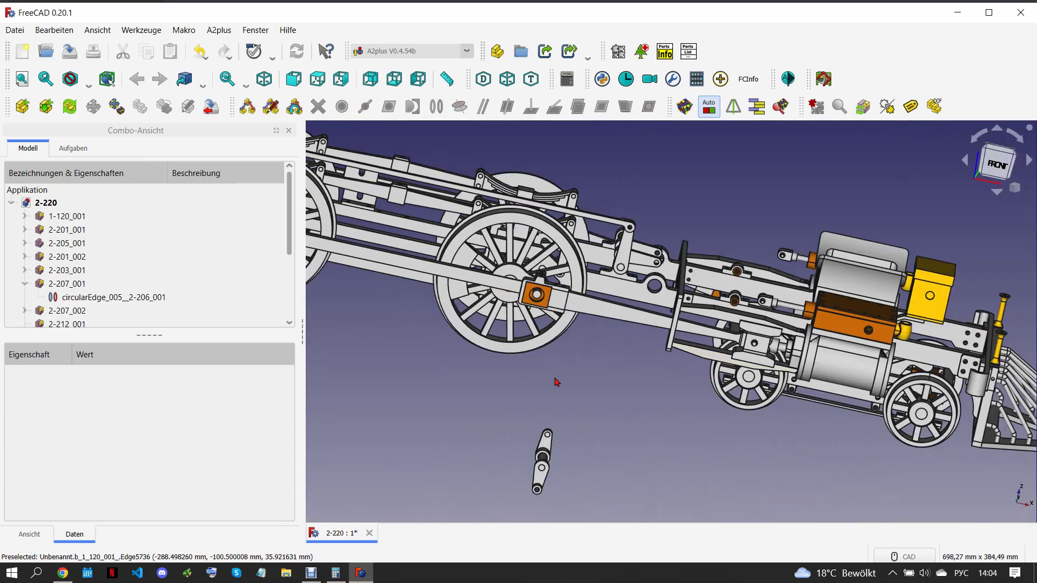
Make rod 2-207_001's hole face axis-coincident with block 2-201_002's face
middle_click_drag(557, 382, 567, 427)
scroll(544, 353, "up", 3)
scroll(544, 353, "up", 2)
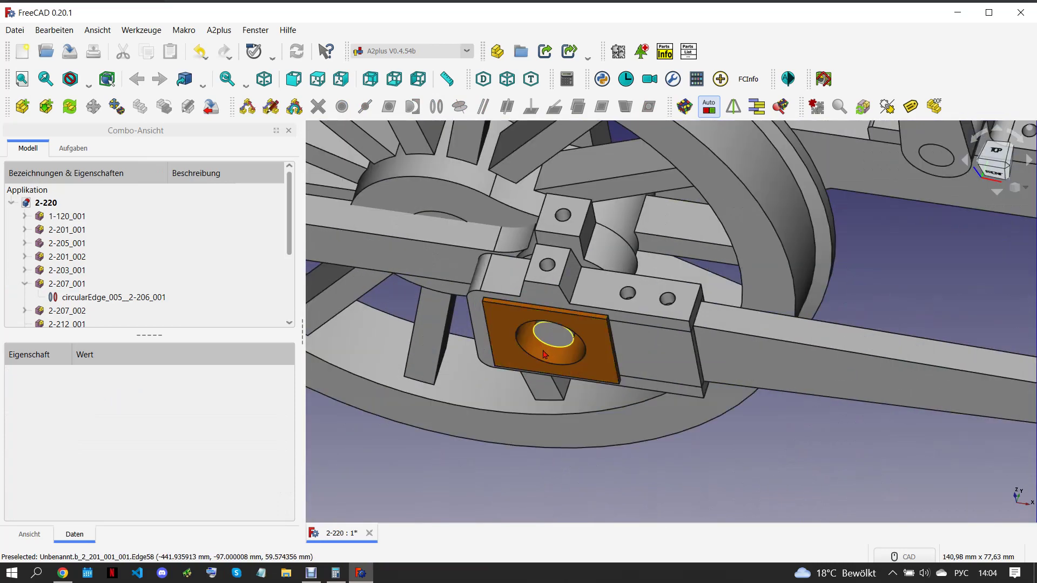
left_click(544, 352)
middle_click_drag(556, 340, 574, 316)
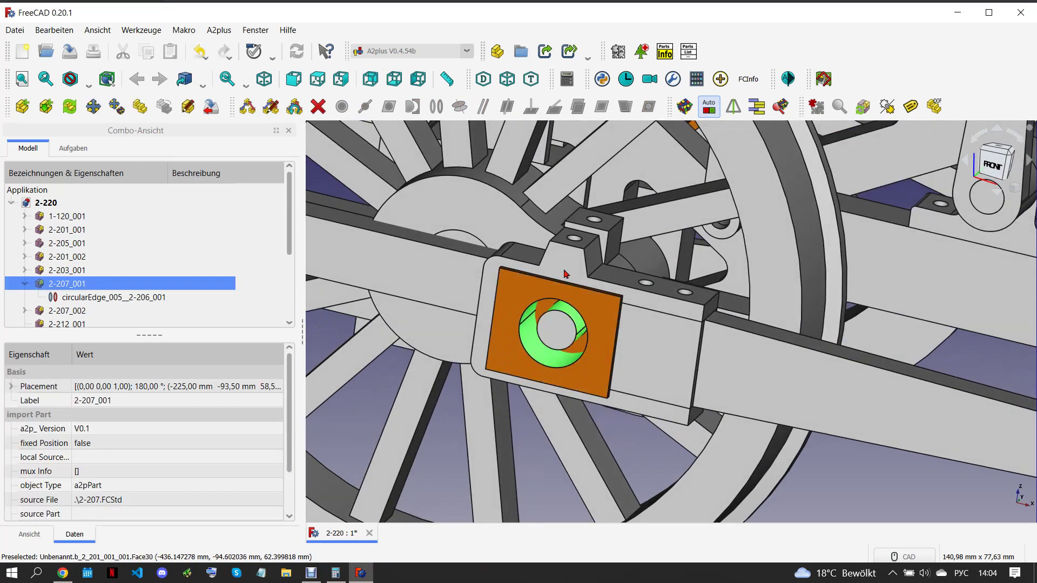
left_click(565, 274, "ctrl")
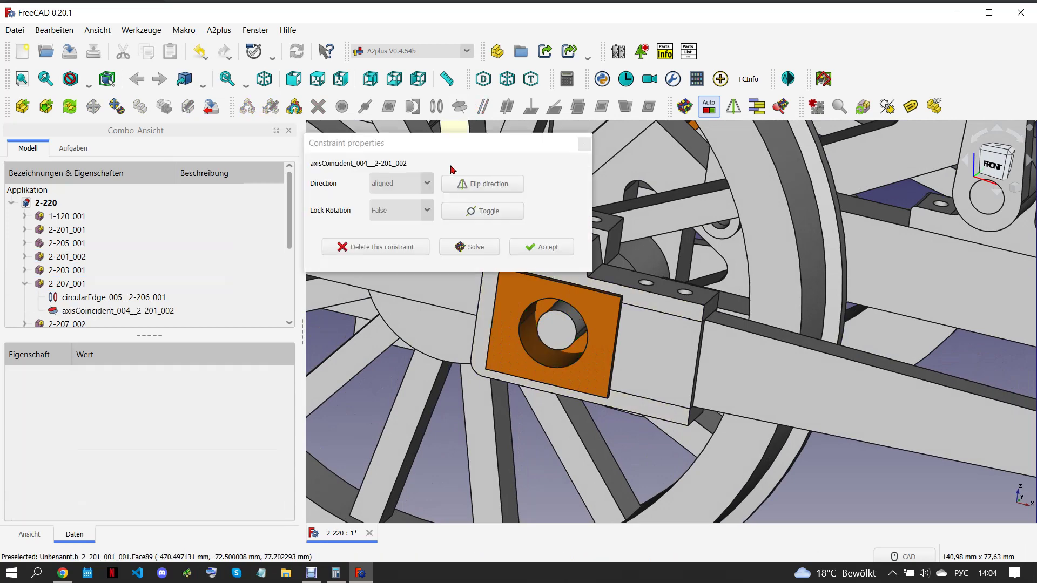
left_click(547, 241)
scroll(563, 299, "down", 5)
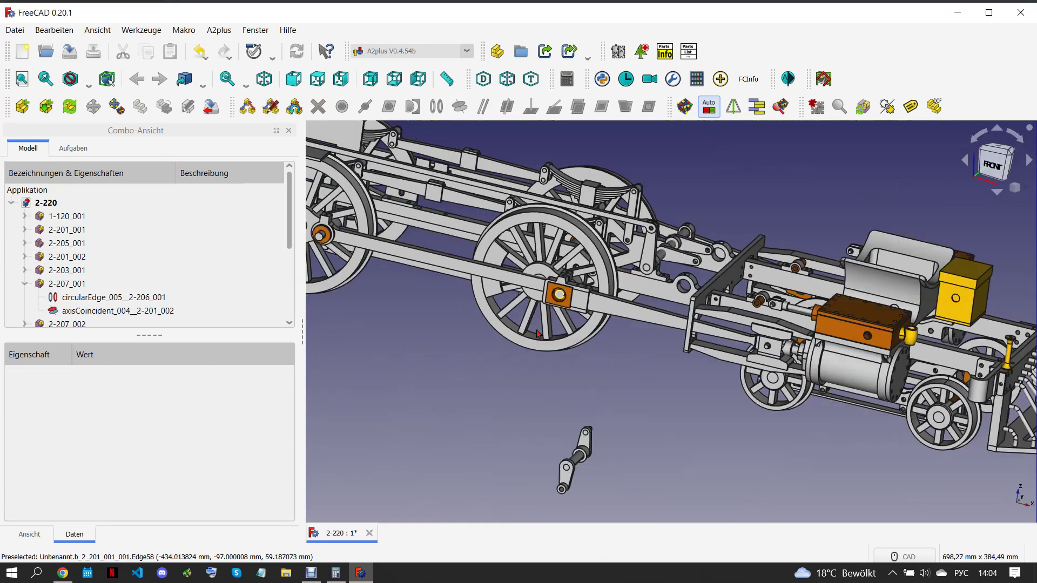
Select rod 2-207_002 and inspect its circularEdge_006 constraint in the tree
scroll(547, 346, "down", 3)
scroll(547, 346, "down", 2)
scroll(552, 325, "up", 3)
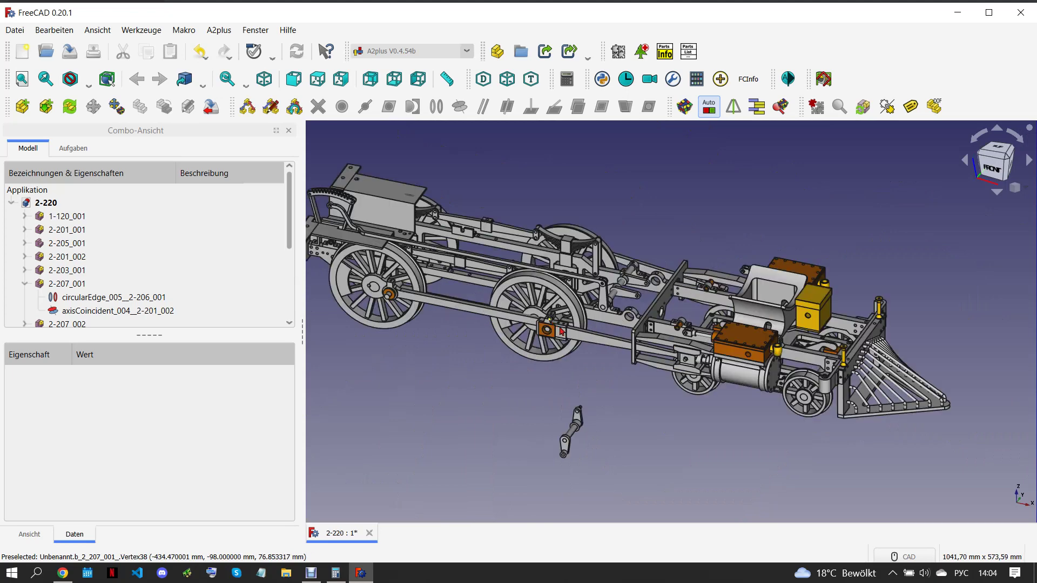
middle_click_drag(610, 331, 566, 379)
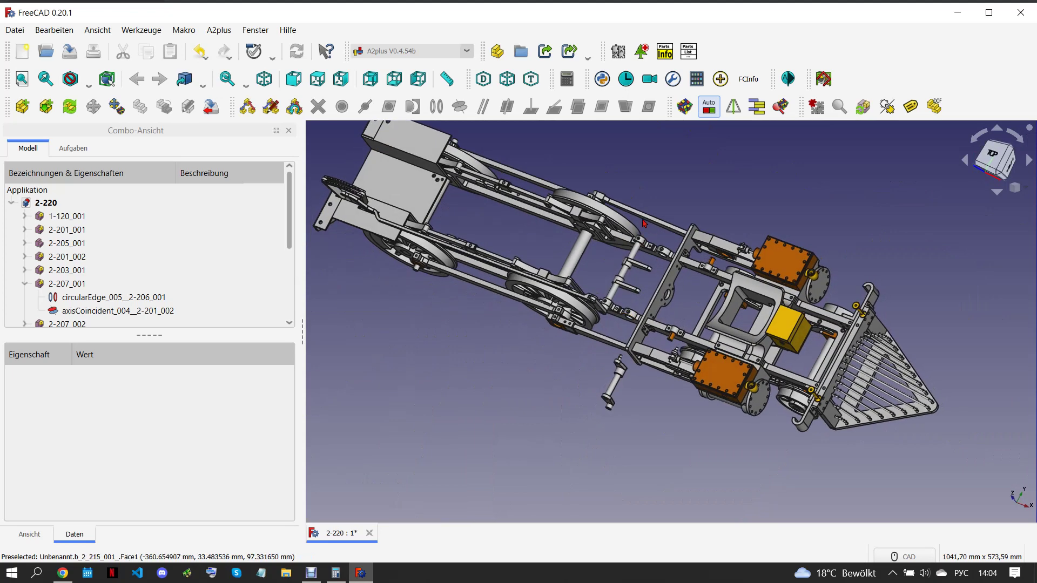
left_click(648, 216)
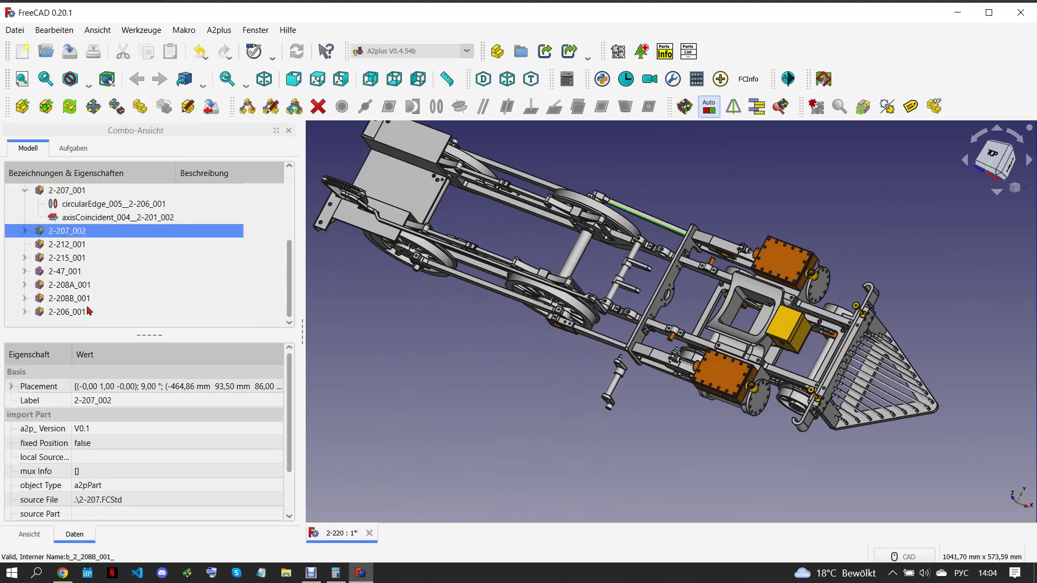
left_click(25, 190)
left_click(24, 231)
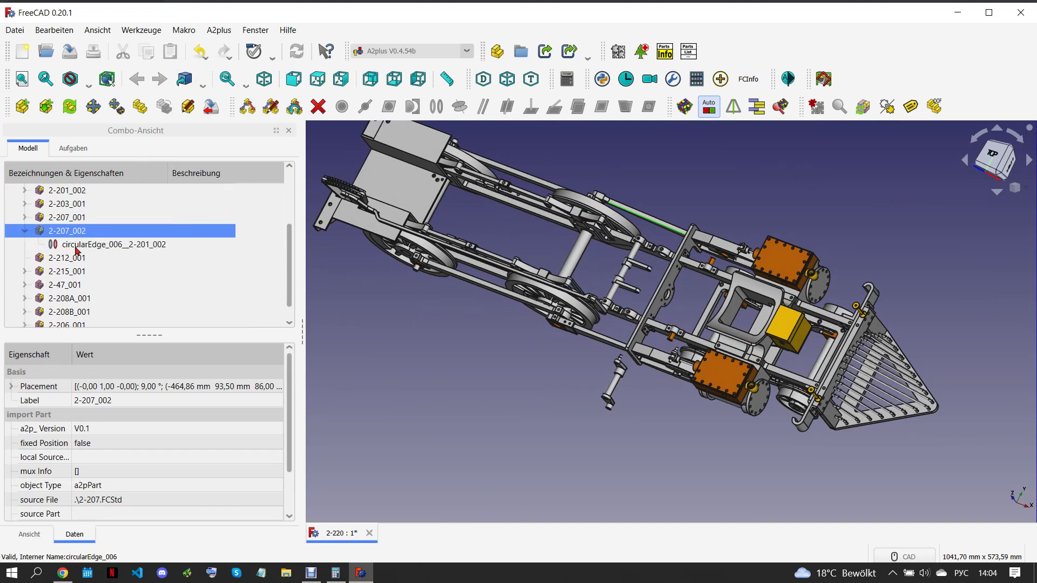
left_click(80, 250)
left_click(25, 231)
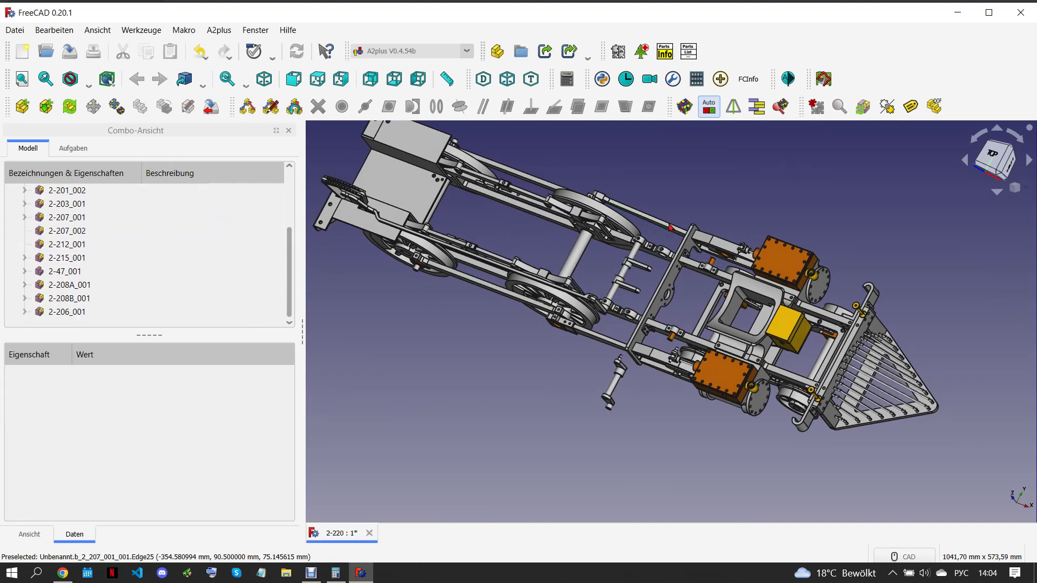
left_click(648, 216)
Move rod 2-207_002, rotating it about 180° and shifting it about 205 mm
left_click(93, 106)
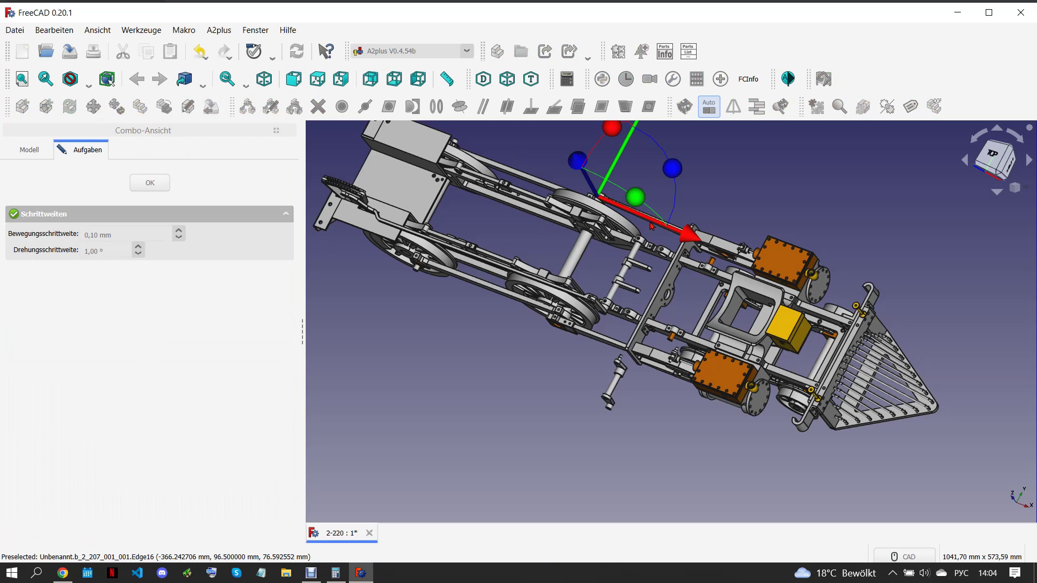
mouse_move(676, 177)
left_mouse_down()
mouse_move(450, 258)
mouse_move(514, 249)
left_mouse_up()
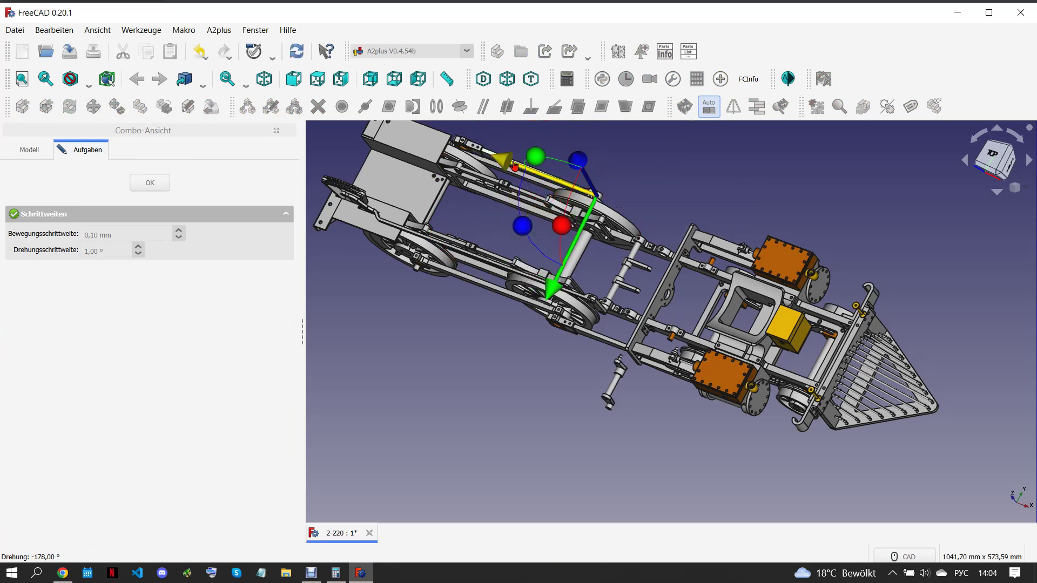
left_click_drag(504, 161, 629, 208)
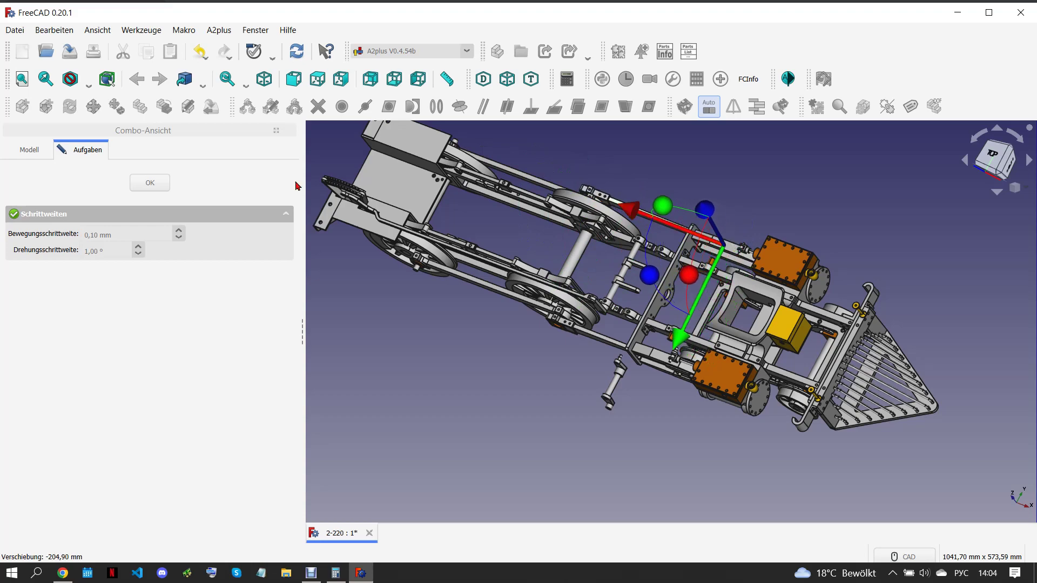
left_click(159, 183)
middle_click_drag(723, 345, 703, 361)
scroll(703, 362, "up", 3)
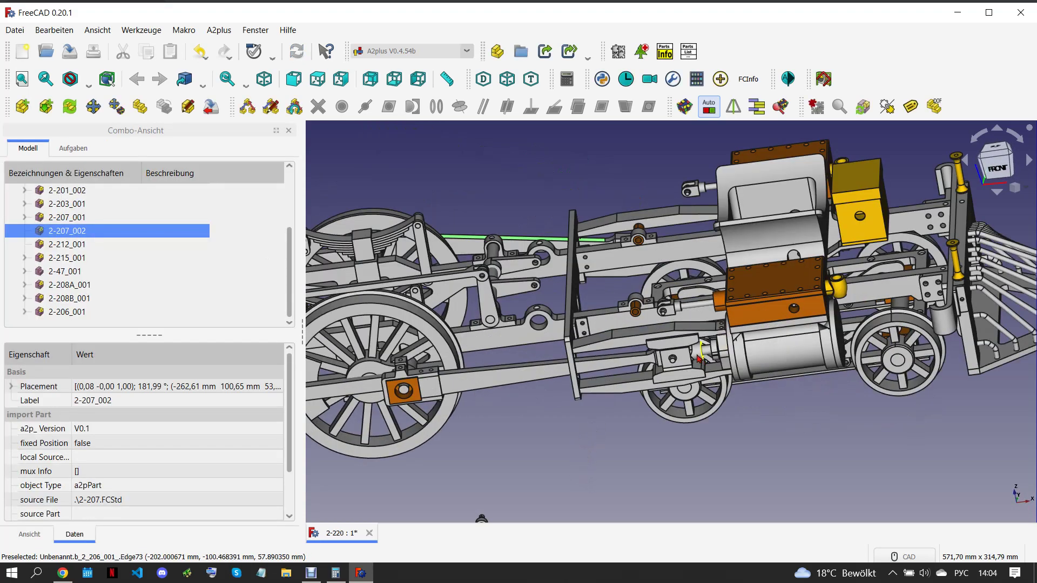
Duplicate part 2-206_001 as 2-206_002 and place it above the chassis
left_click(697, 358)
scroll(697, 358, "down", 4)
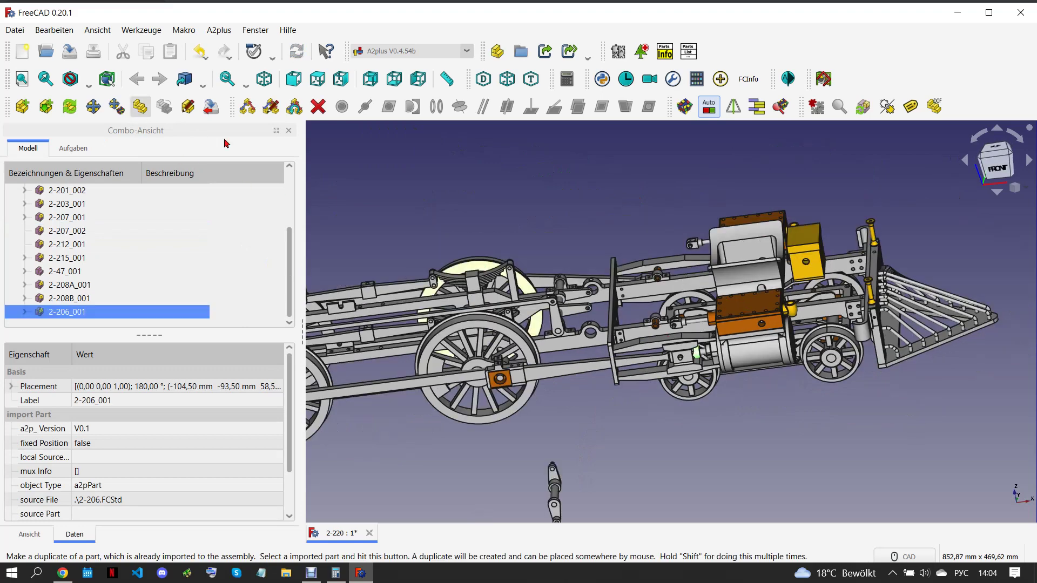
left_click(140, 106)
left_click(597, 226)
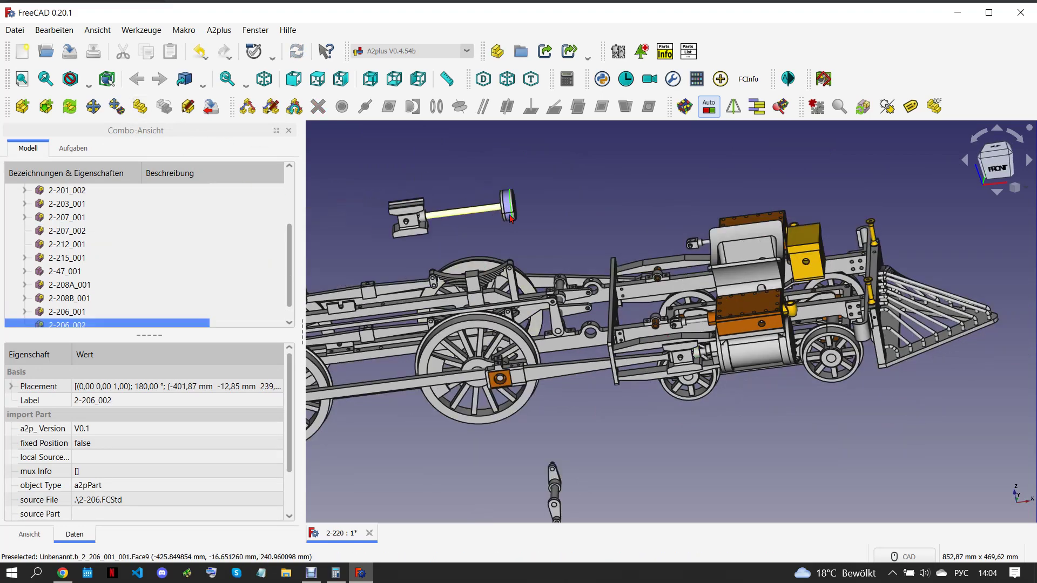
middle_click_drag(709, 247, 708, 230)
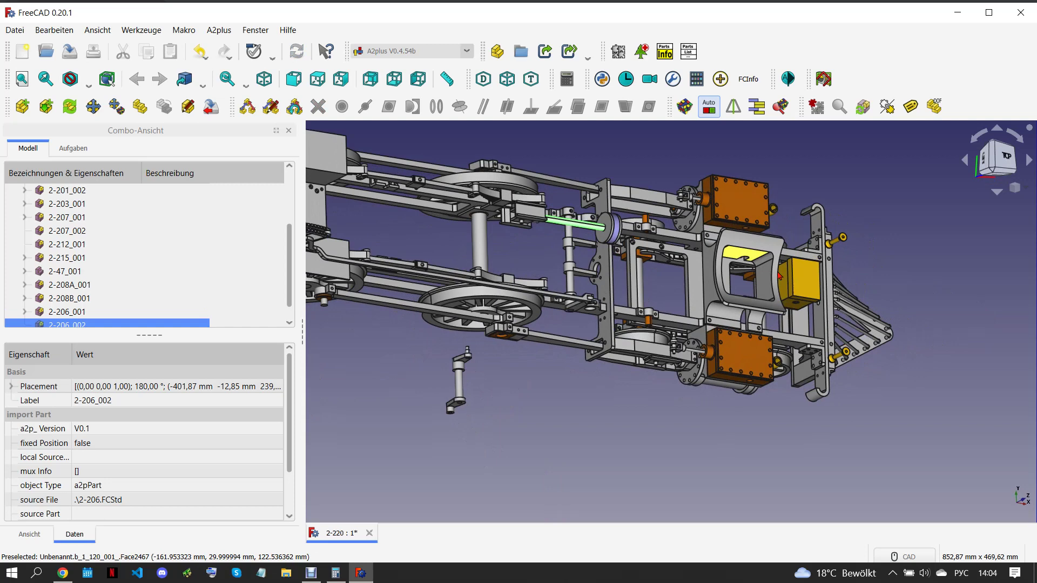
scroll(708, 230, "up", 3)
scroll(708, 230, "up", 3)
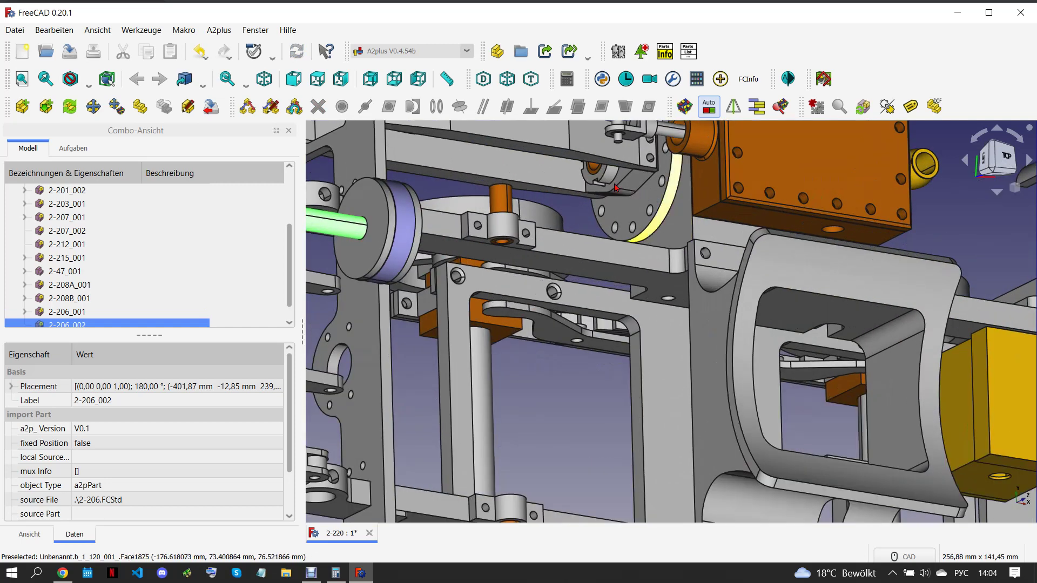
Constrain 2-206_002 axis-coincident with frame 1-120_001 and accept
left_click(454, 108)
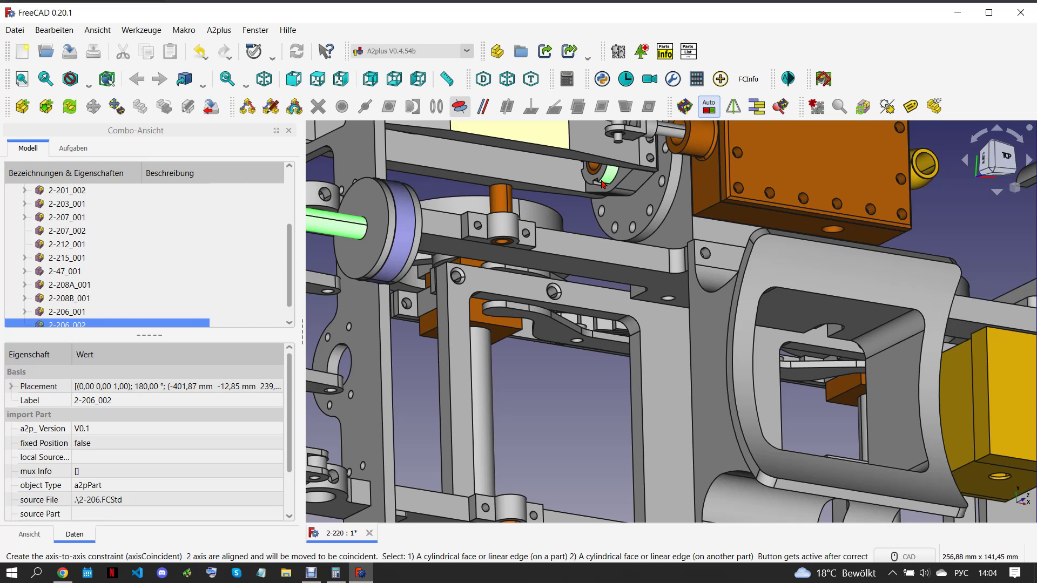
left_click(601, 185)
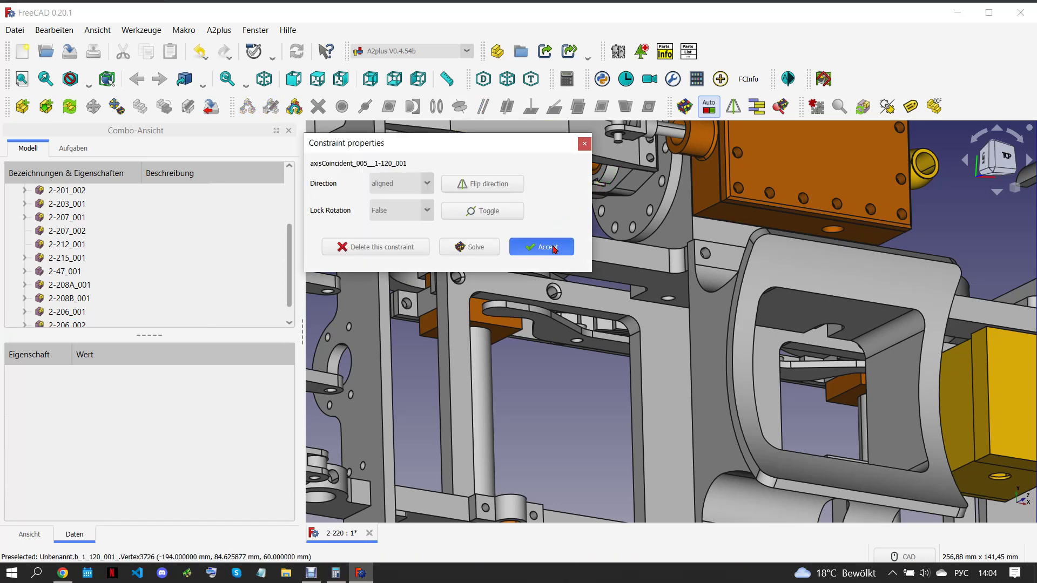
left_click(540, 245)
scroll(611, 277, "down", 6)
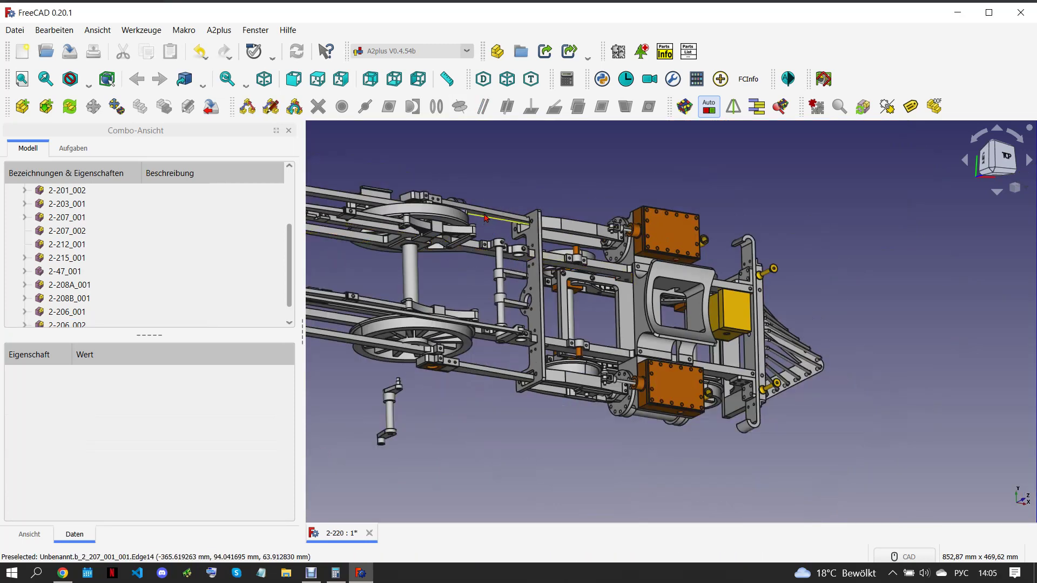
Slide part 2-206_002 about 266 mm along X into the locomotive frame
middle_click_drag(462, 277, 400, 295)
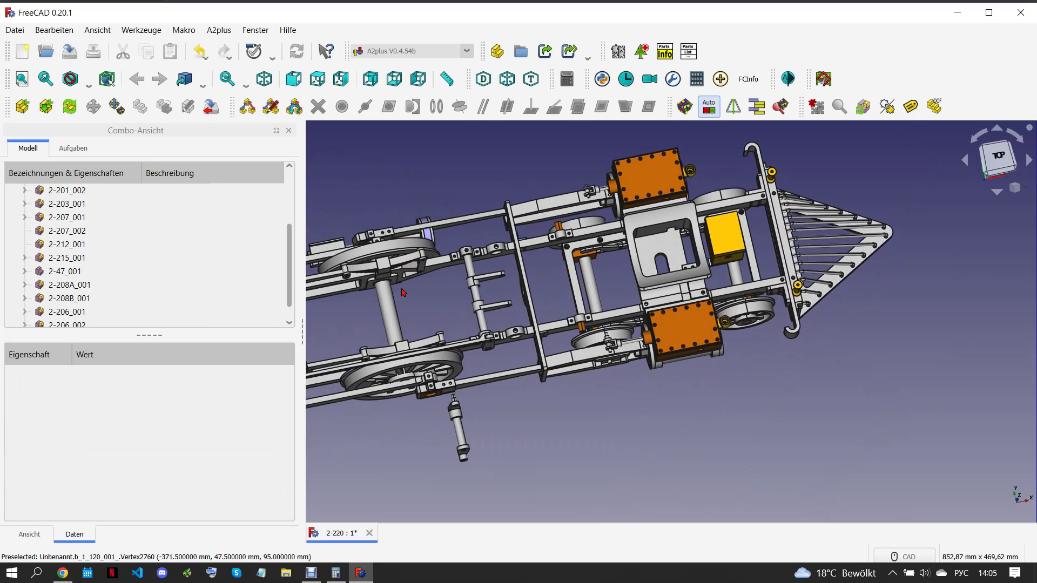
left_click(427, 236)
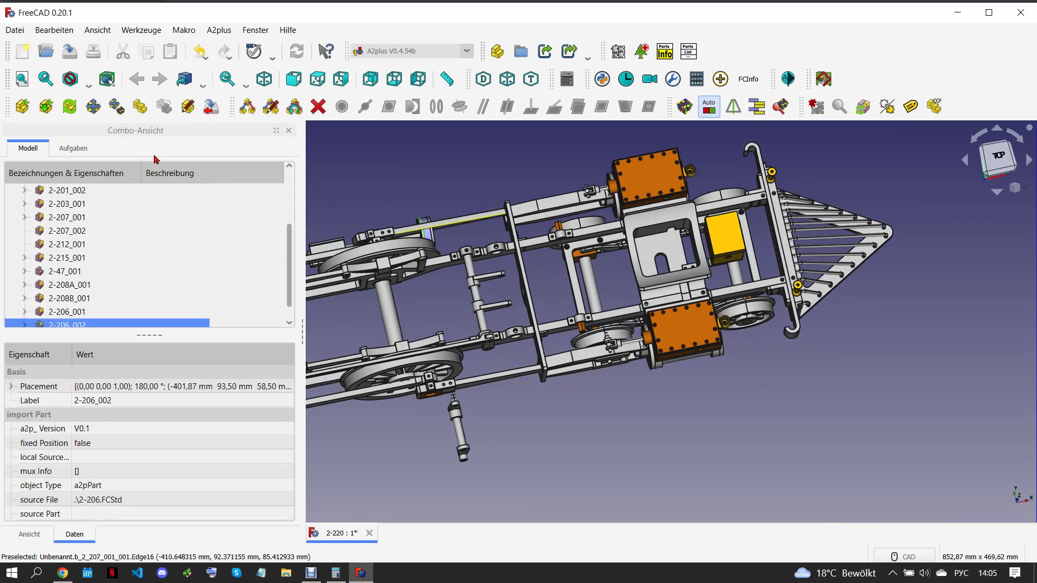
left_click(93, 107)
left_click_drag(328, 257, 584, 232)
left_click(149, 183)
left_click(368, 195)
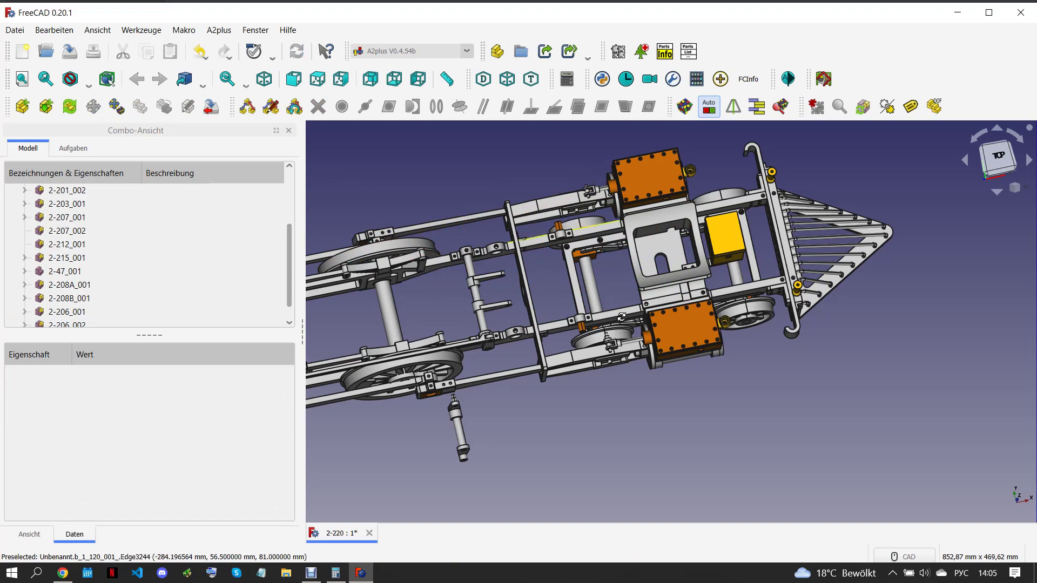
Close in on the valve gear and select rod 2-207_002's bushing
middle_click_drag(620, 316, 573, 281)
scroll(523, 187, "up", 2)
scroll(523, 187, "up", 3)
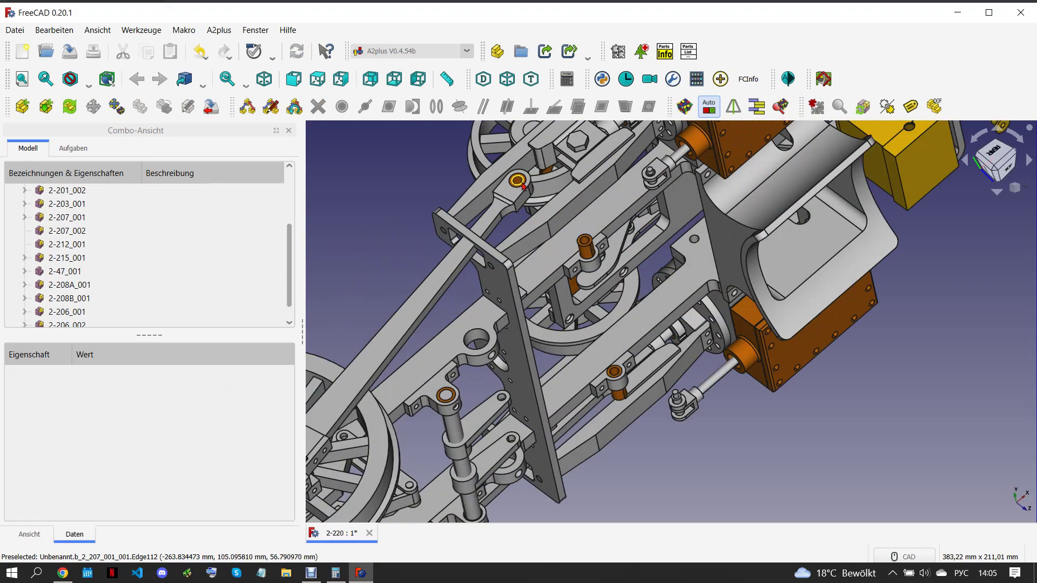
left_click(523, 185)
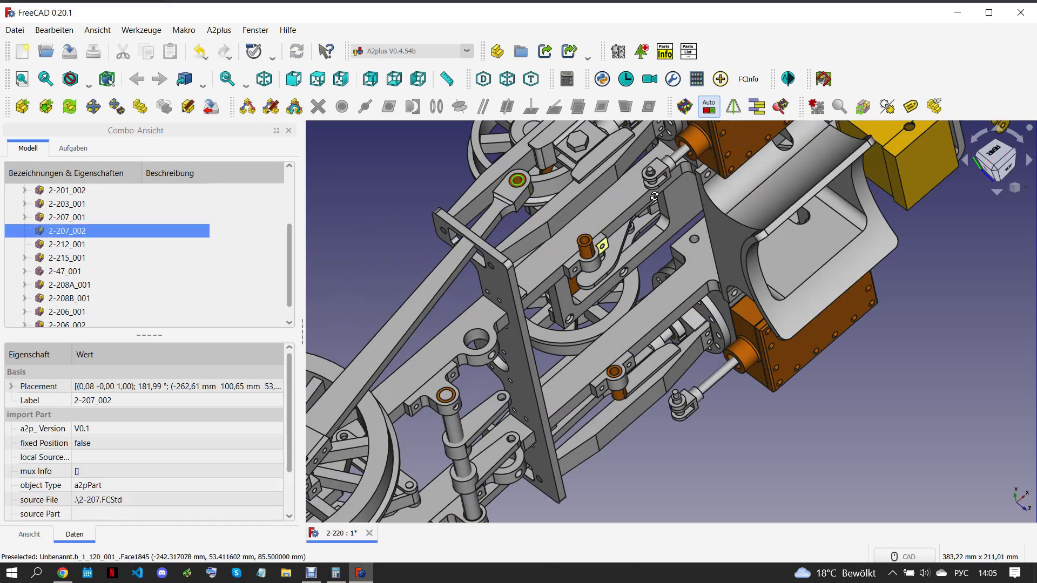
right_click_drag(654, 196, 605, 116)
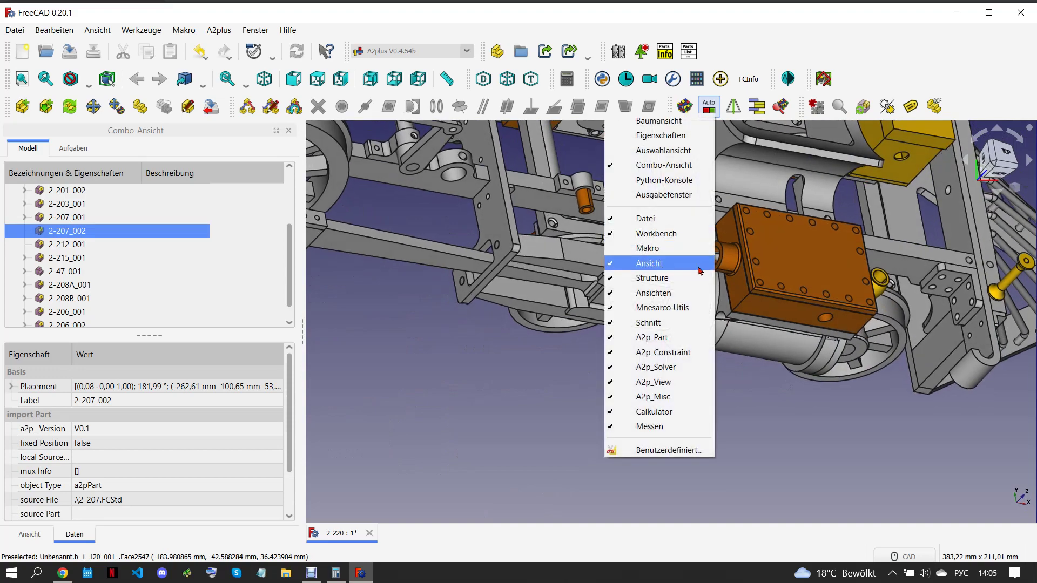
left_click(760, 261)
Orbit to the chassis underside and zoom into the valve-gear joint beside the cylinder
middle_click_drag(769, 283, 963, 195)
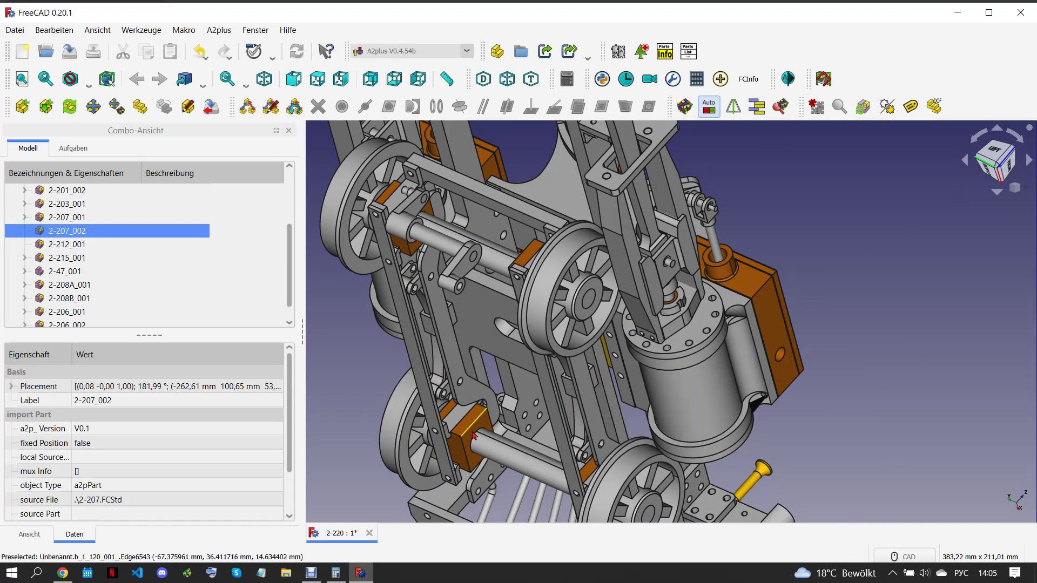
mouse_move(503, 426)
middle_mouse_down()
mouse_move(525, 424)
mouse_move(492, 374)
middle_mouse_up()
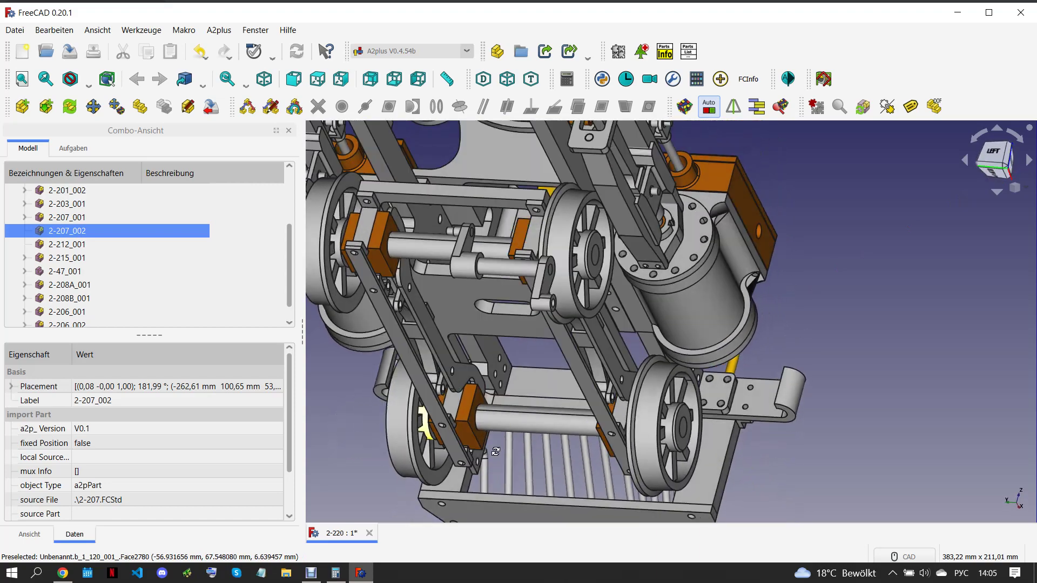
scroll(492, 374, "down", 3)
scroll(497, 351, "up", 1)
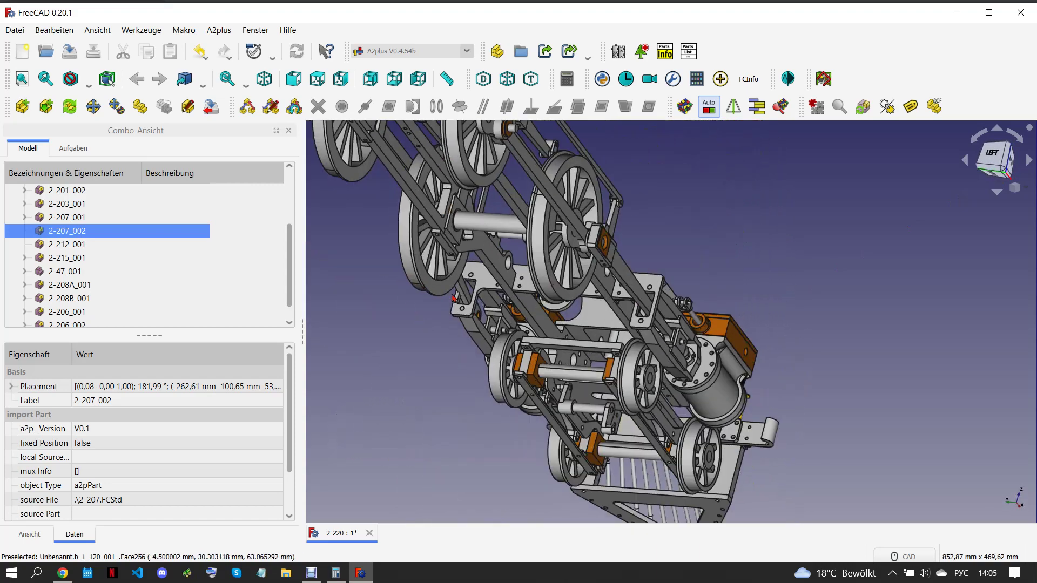
scroll(499, 336, "up", 1)
scroll(501, 335, "up", 2)
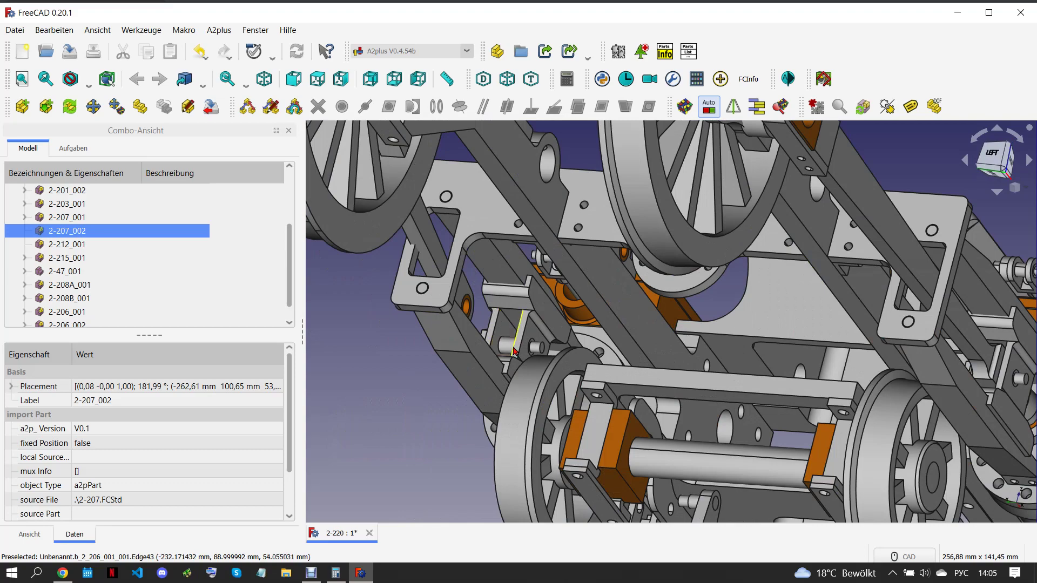
scroll(497, 331, "up", 1)
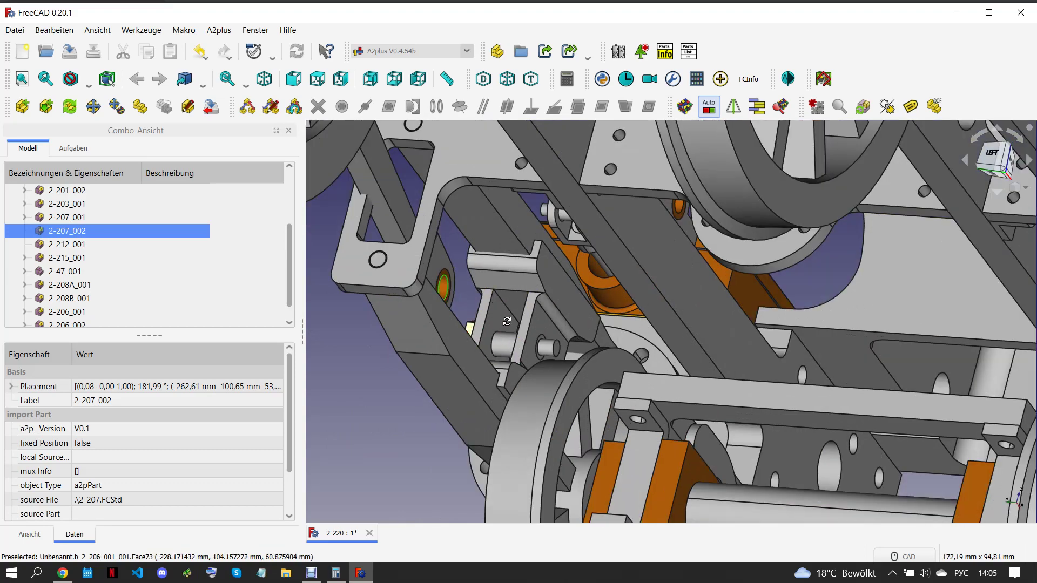
middle_click_drag(502, 321, 527, 346)
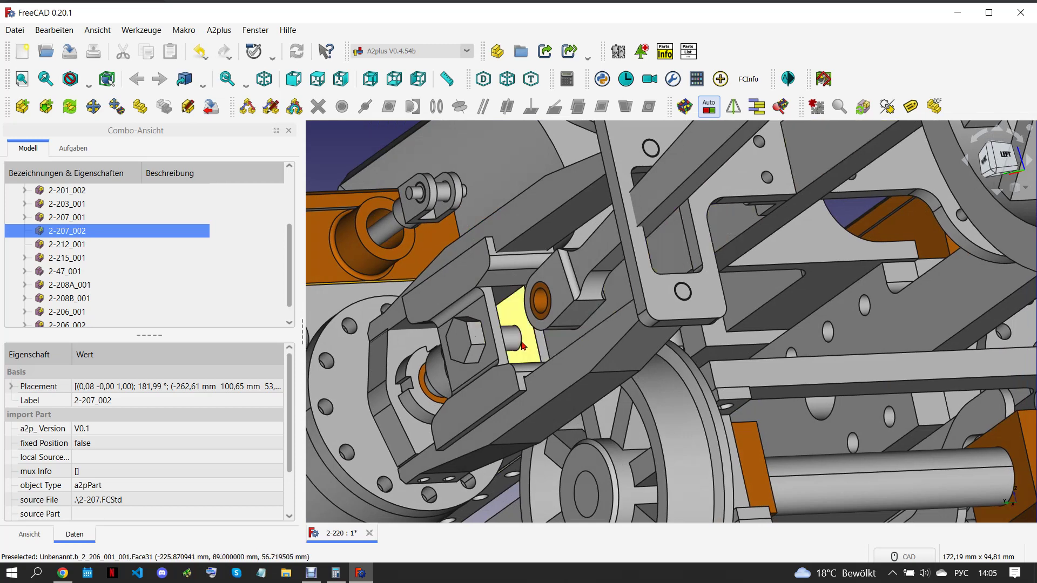
Add a circular-edge constraint between rod 2-207_002 and part 2-206_002
left_click(495, 195)
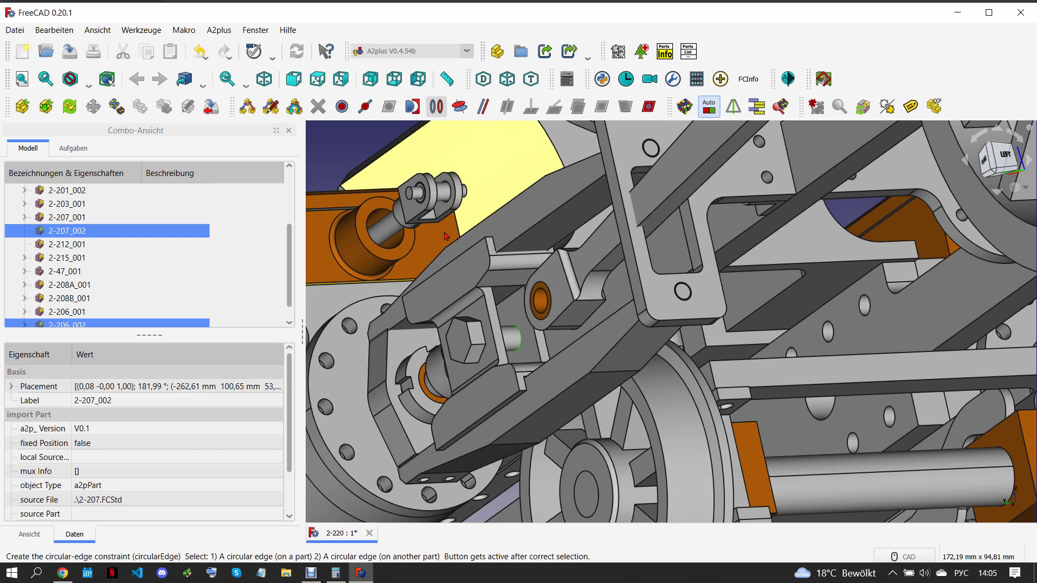
left_click(556, 273)
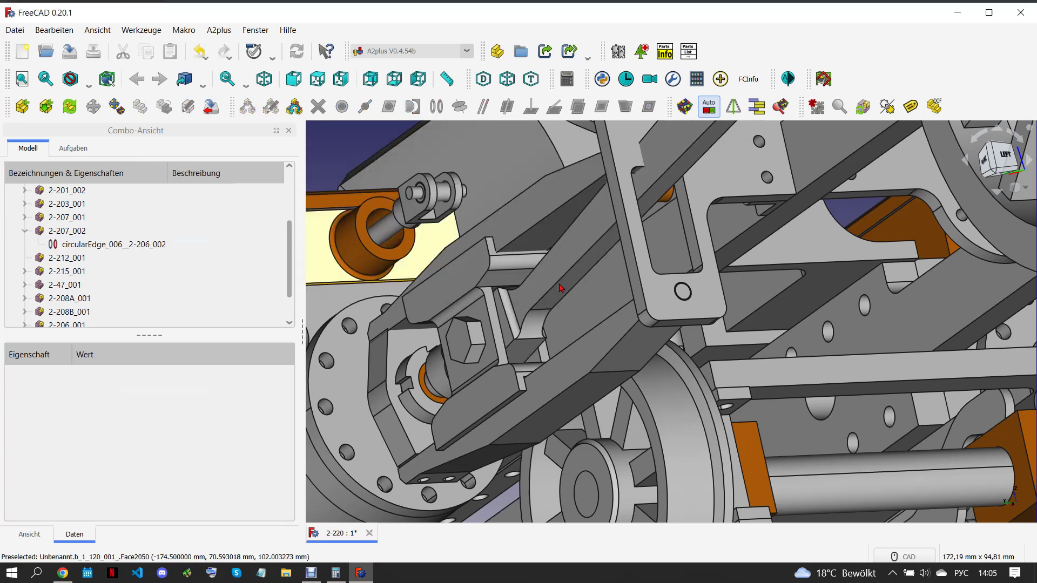
scroll(556, 313, "down", 5)
Make rod 2-207_002's bushing face axis-coincident with block 2-201_002 and accept
middle_click_drag(572, 329, 606, 359)
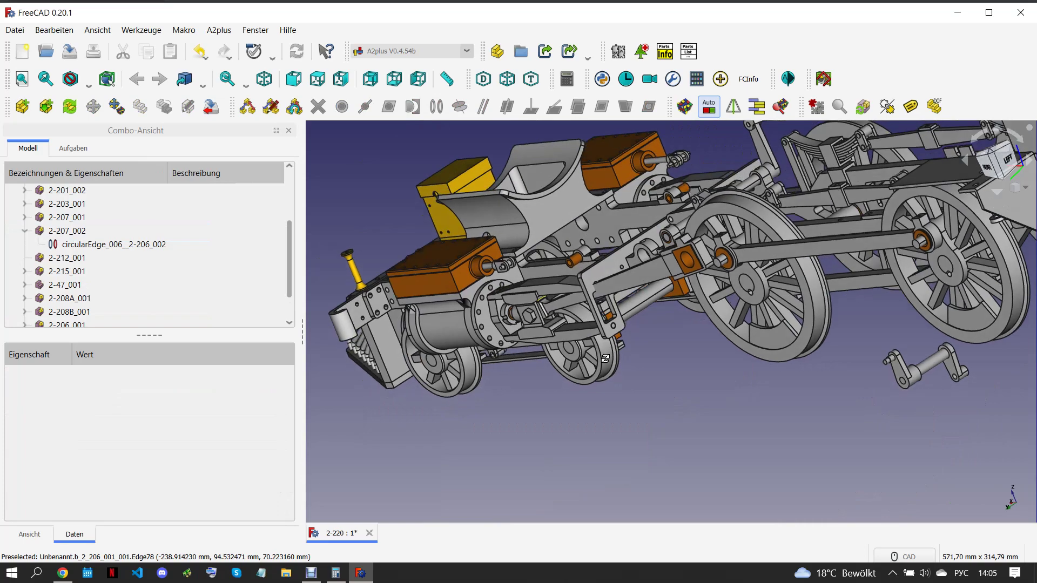
scroll(738, 271, "up", 5)
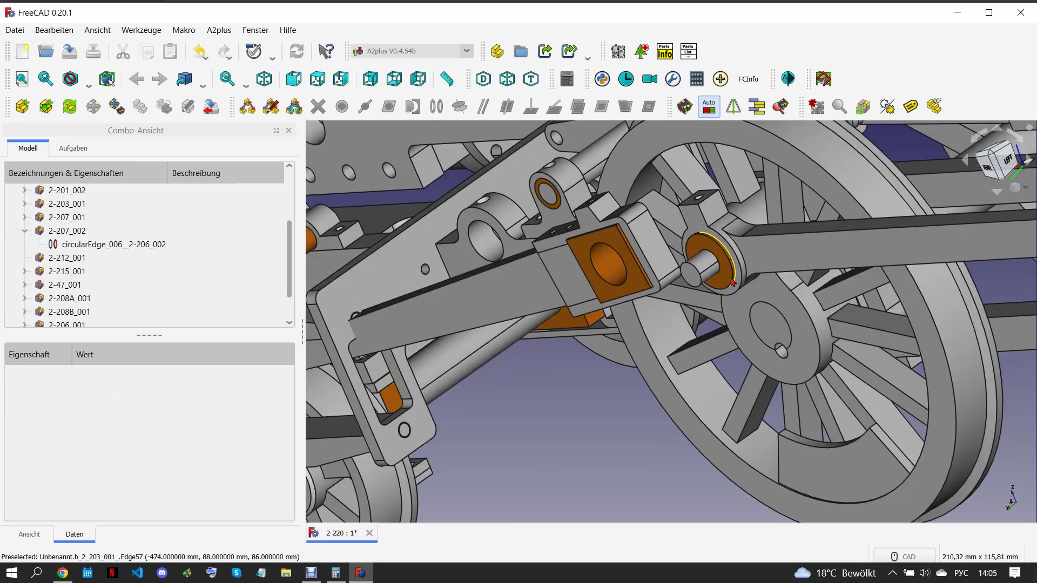
mouse_move(738, 272)
middle_mouse_down()
mouse_move(738, 303)
mouse_move(723, 292)
middle_mouse_up()
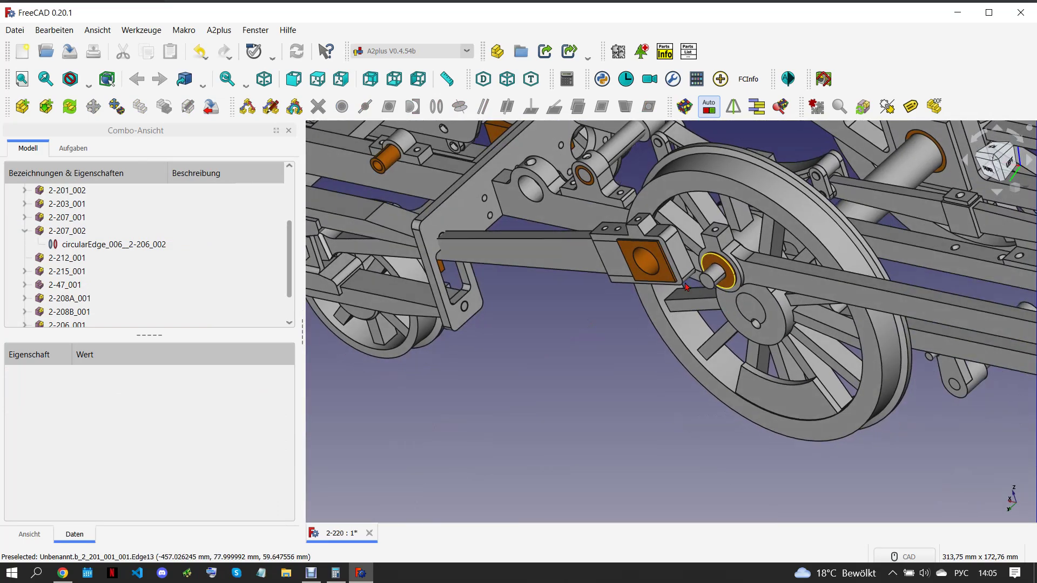
left_click(646, 262)
left_click(688, 247)
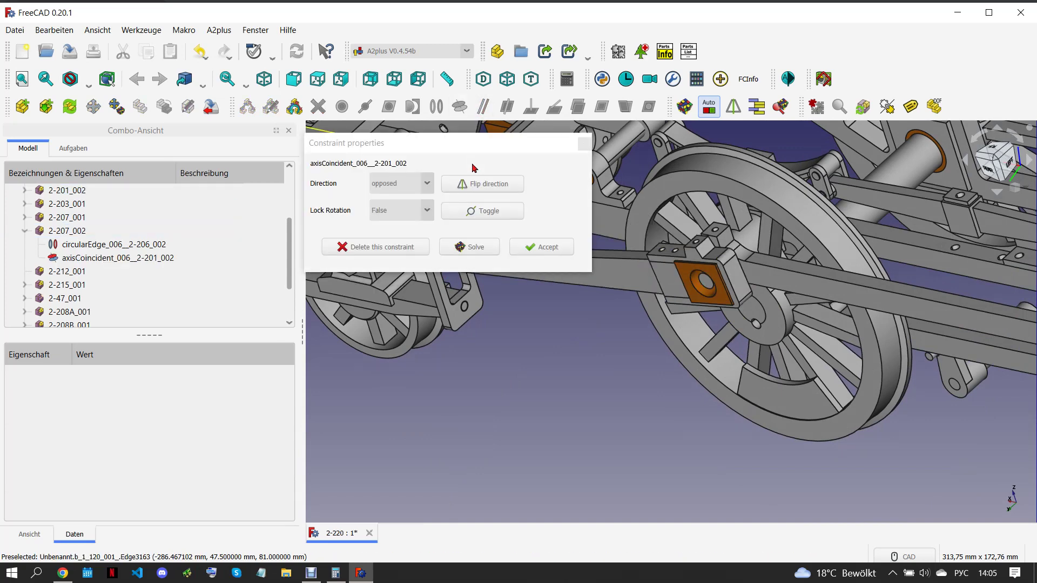
left_click(548, 246)
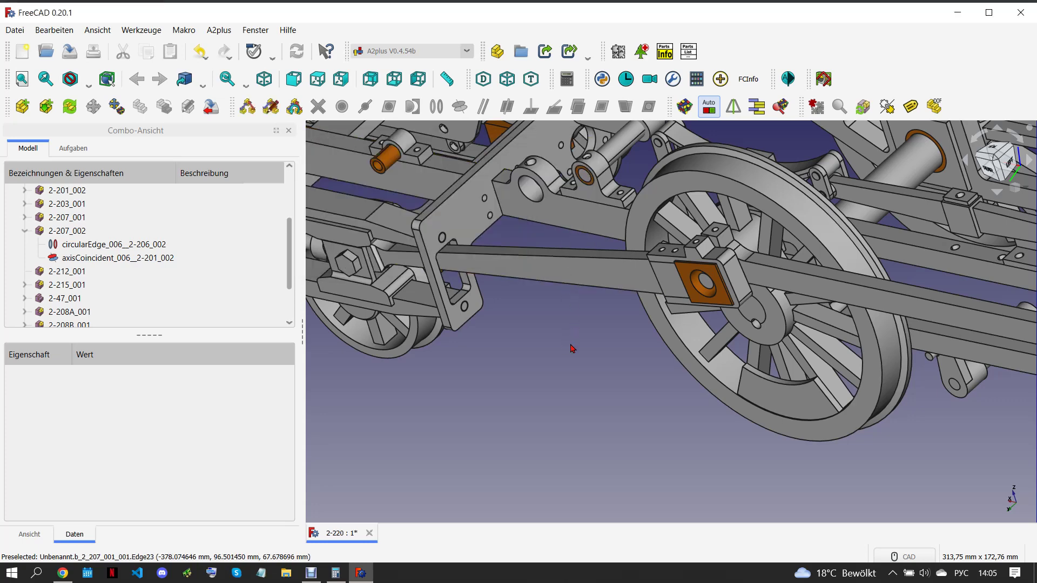
scroll(572, 348, "down", 3)
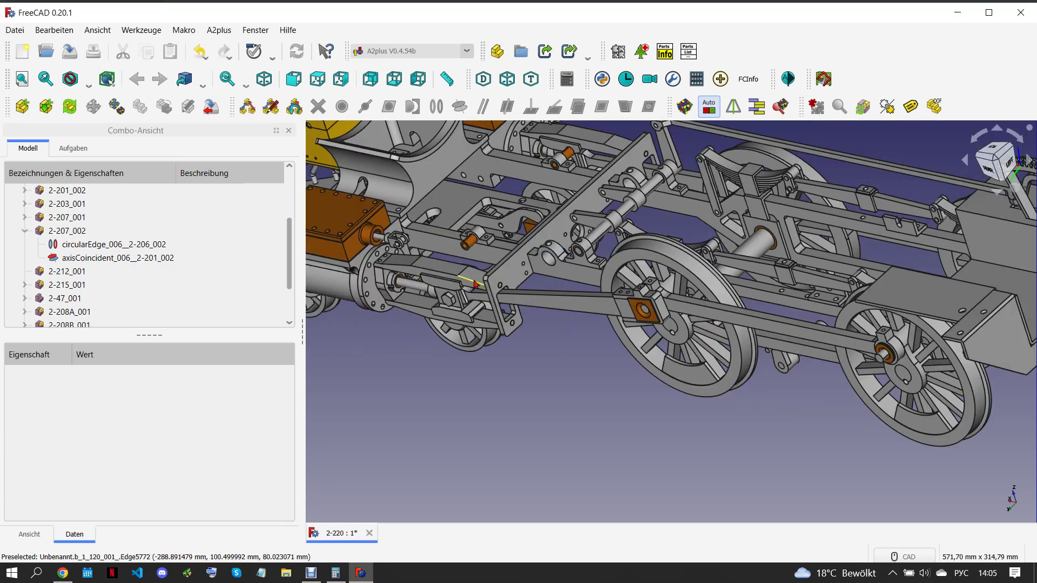
Fit the chassis in trimetric view and delete the stray rod 2-212_001
left_click(25, 230)
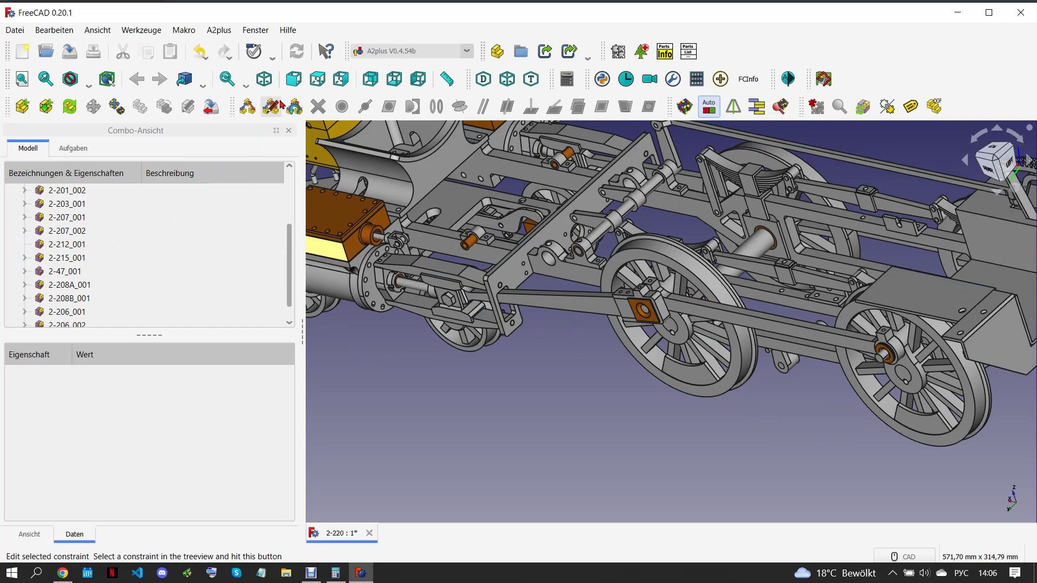
left_click(529, 79)
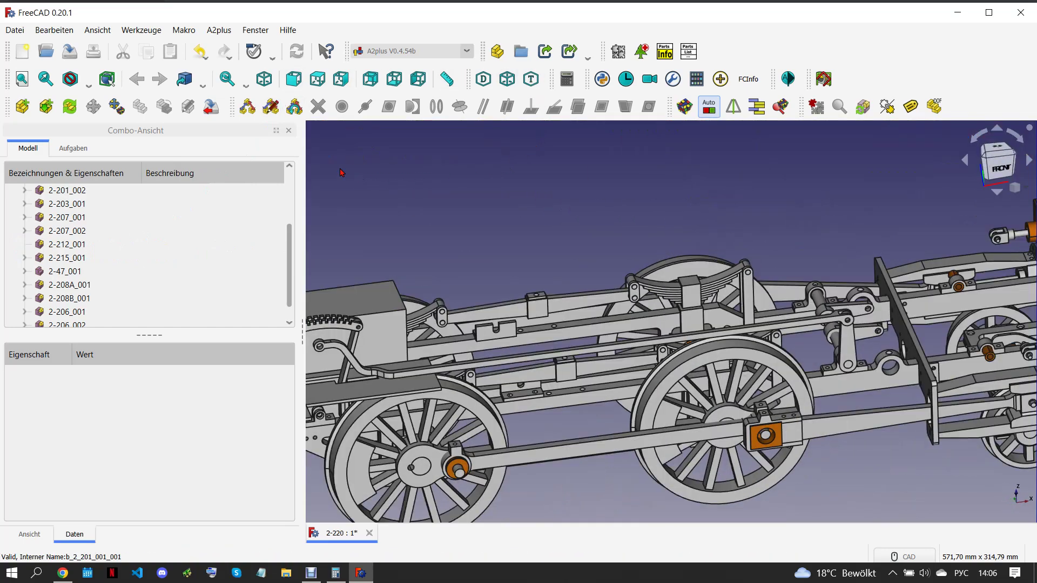
left_click(22, 79)
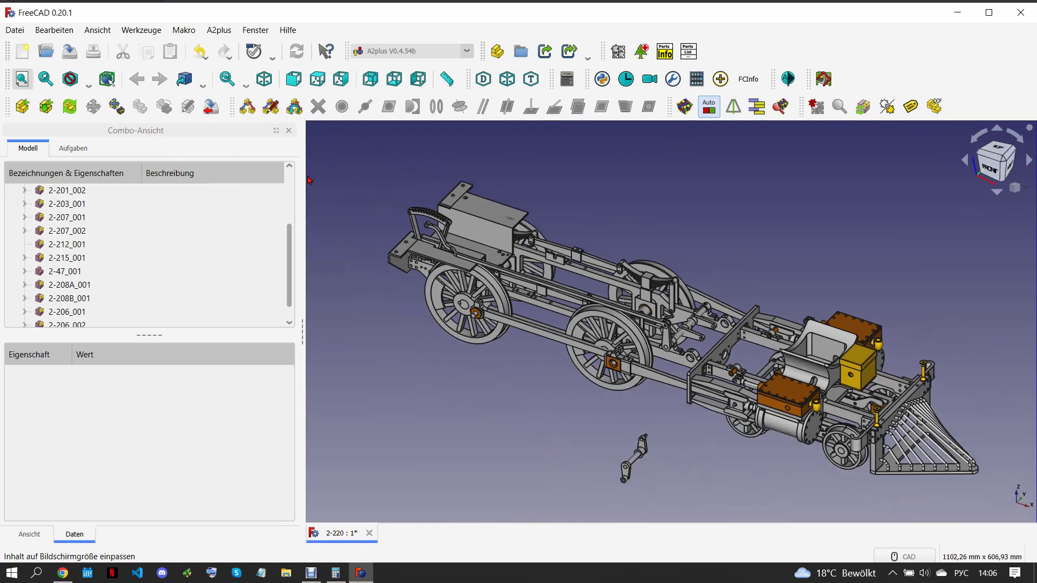
middle_click_drag(563, 345, 632, 357)
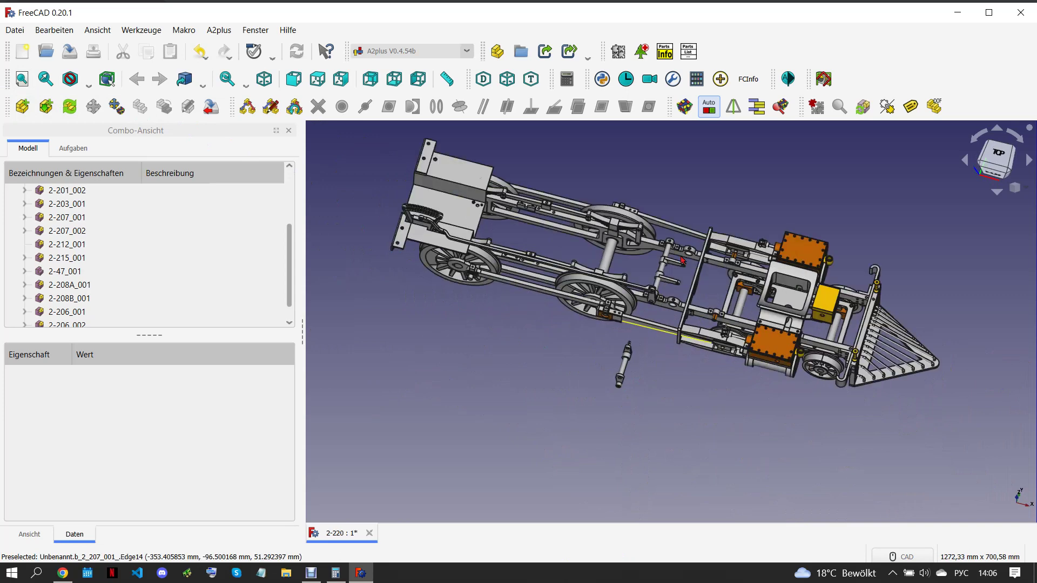
scroll(662, 348, "up", 3)
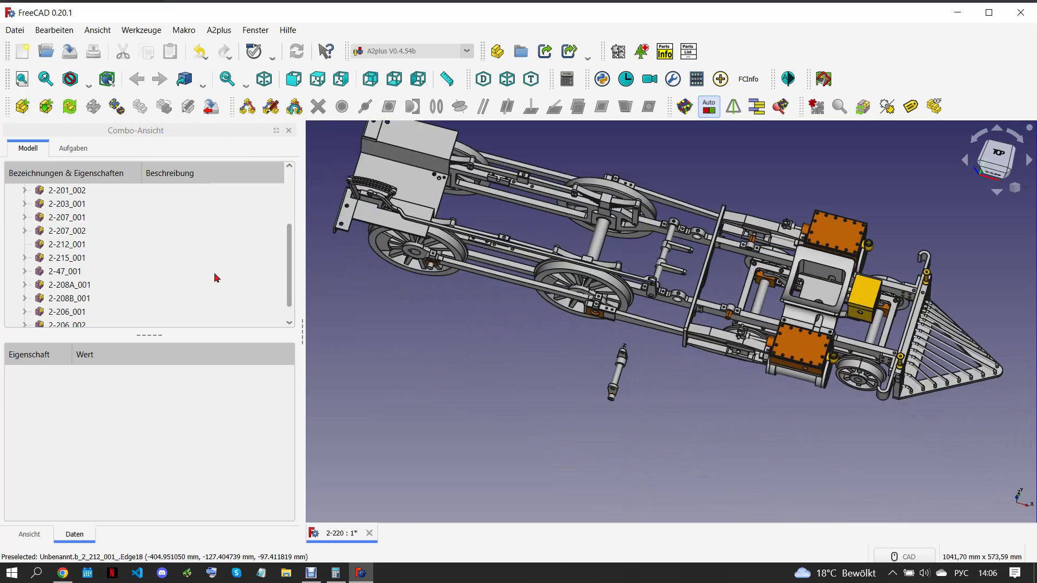
left_click(618, 387)
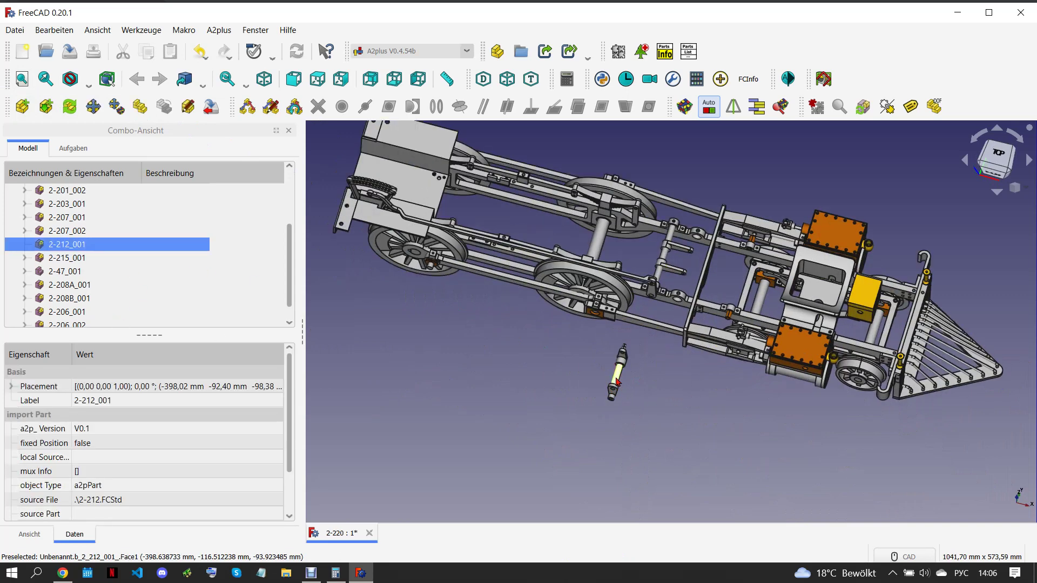
key("Delete")
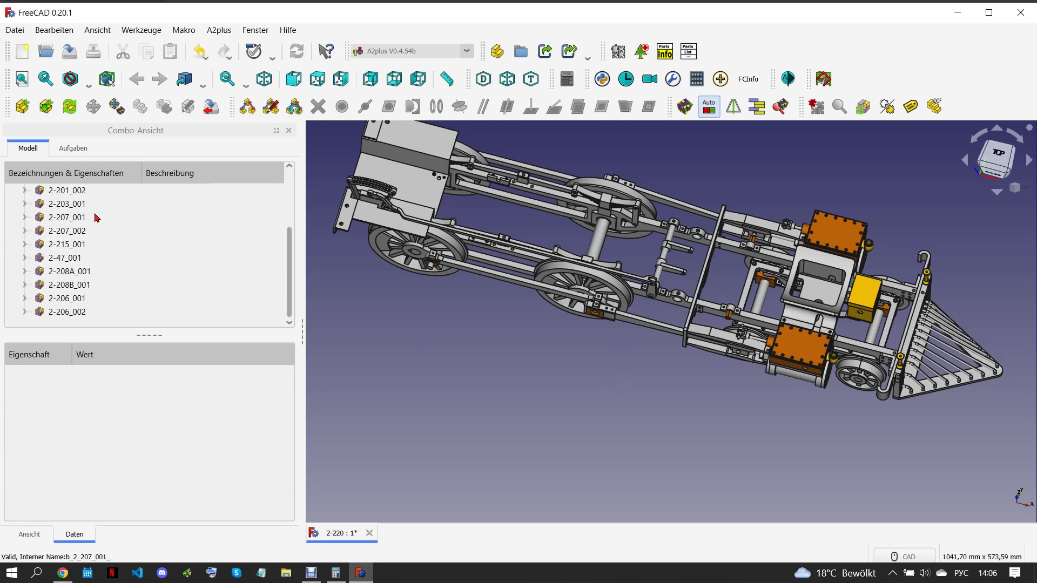
scroll(98, 216, "up", 5)
Edit the fixed-position setting for parts 1-120_001 through 2-206_002
left_click(99, 217)
scroll(101, 222, "down", 5)
left_click(100, 306, "shift")
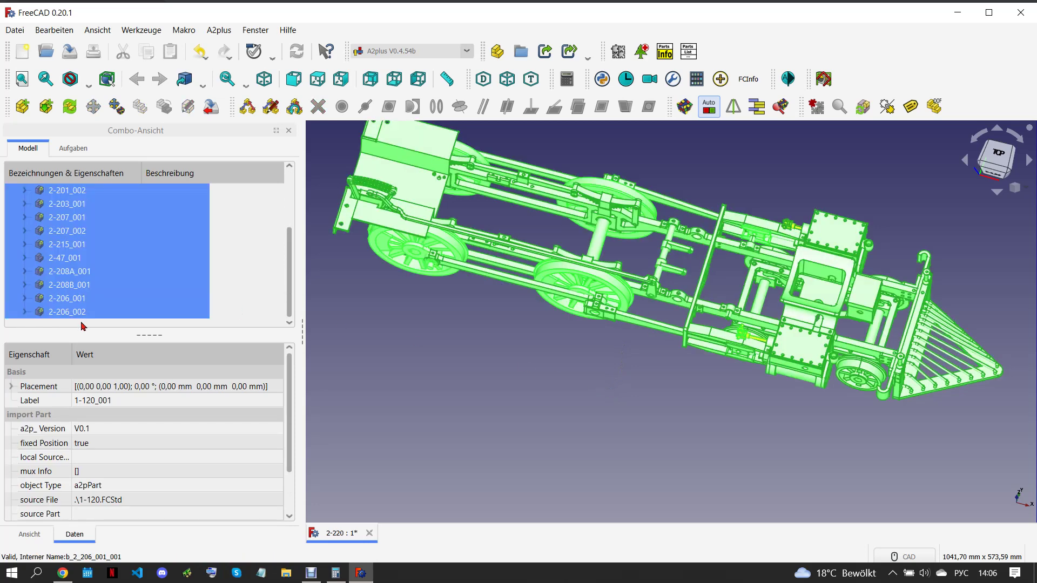
left_click(99, 443)
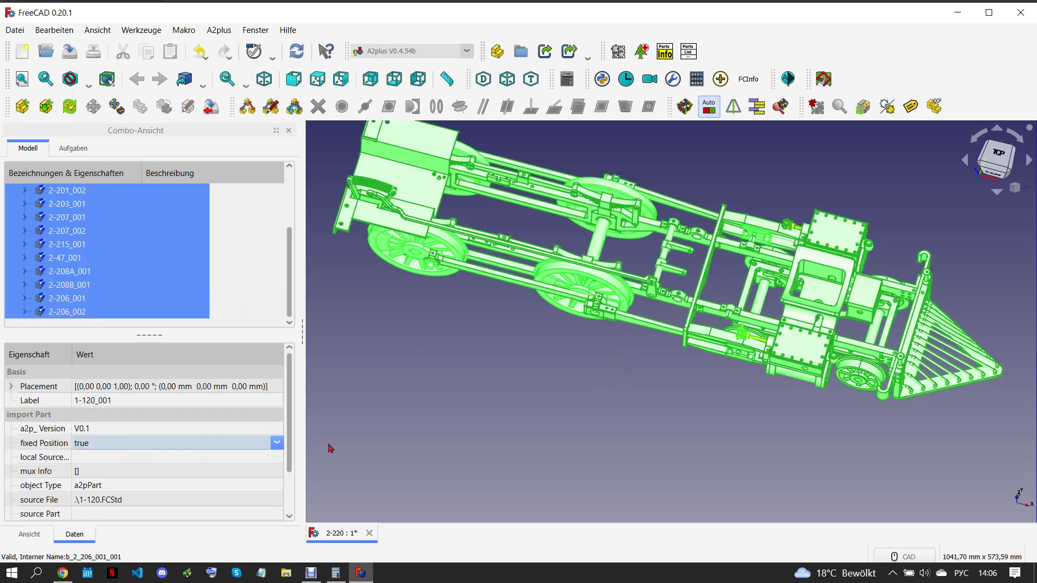
left_click(559, 443)
Switch the view to perspective projection and save the assembly file
middle_click_drag(611, 416, 584, 403)
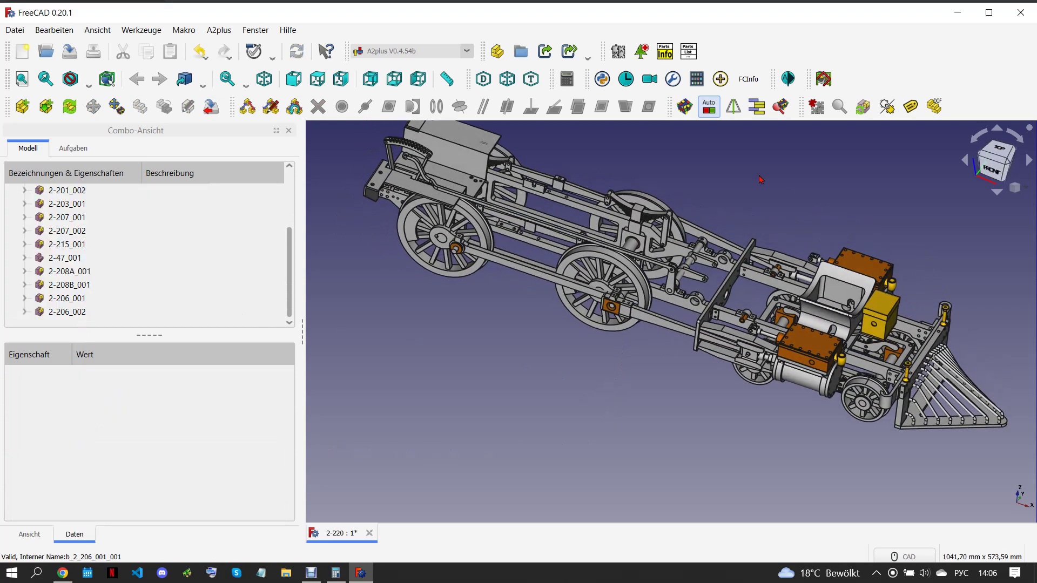
left_click(1018, 190)
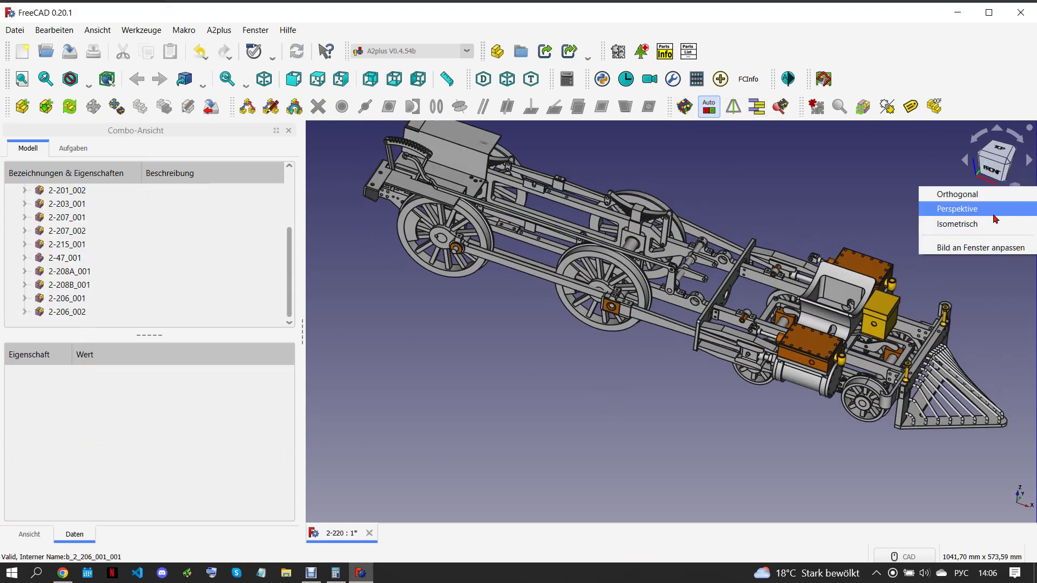
left_click(967, 207)
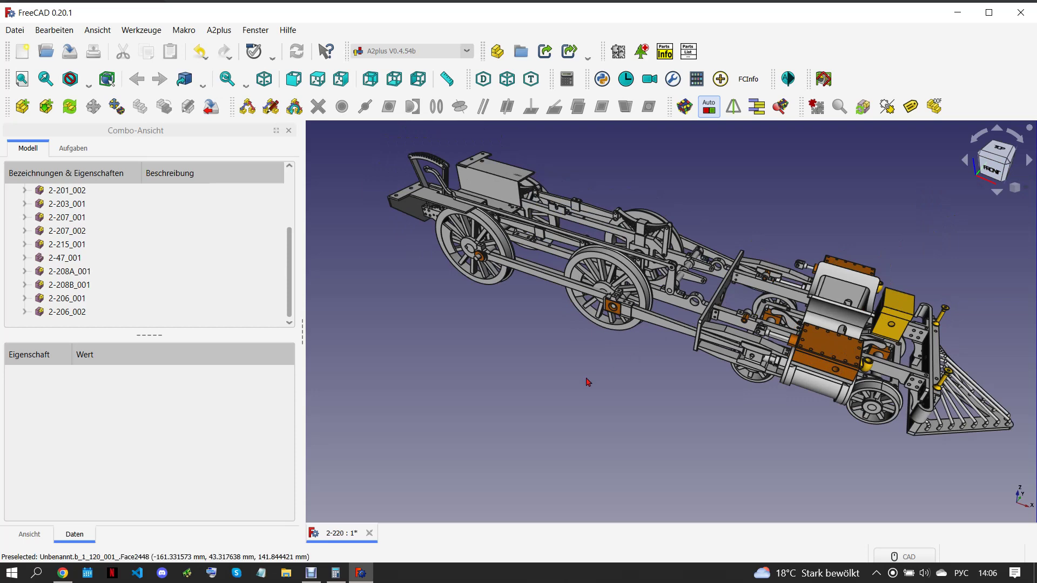
middle_click_drag(584, 392, 585, 399)
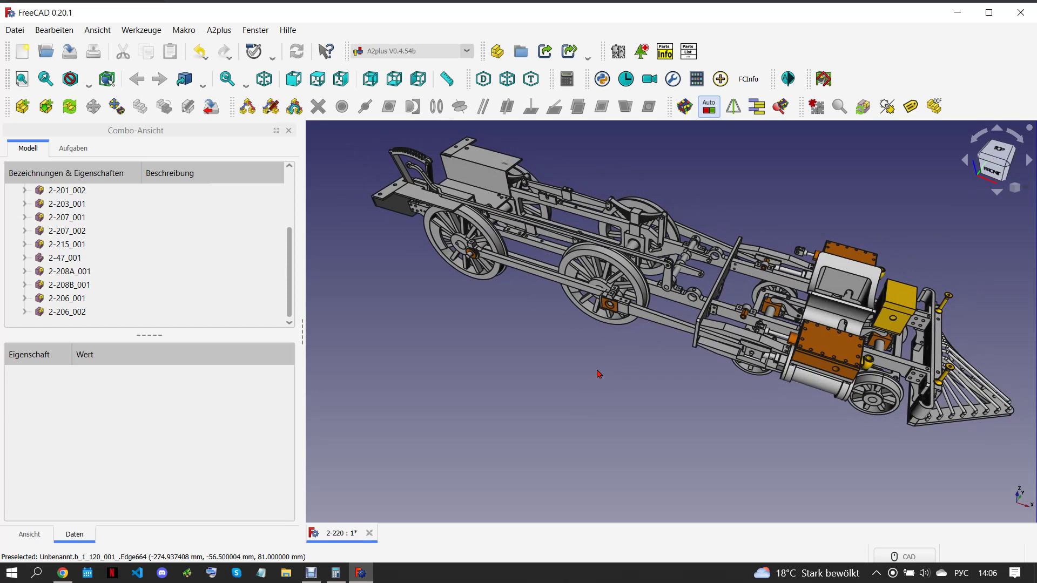
left_click(15, 29)
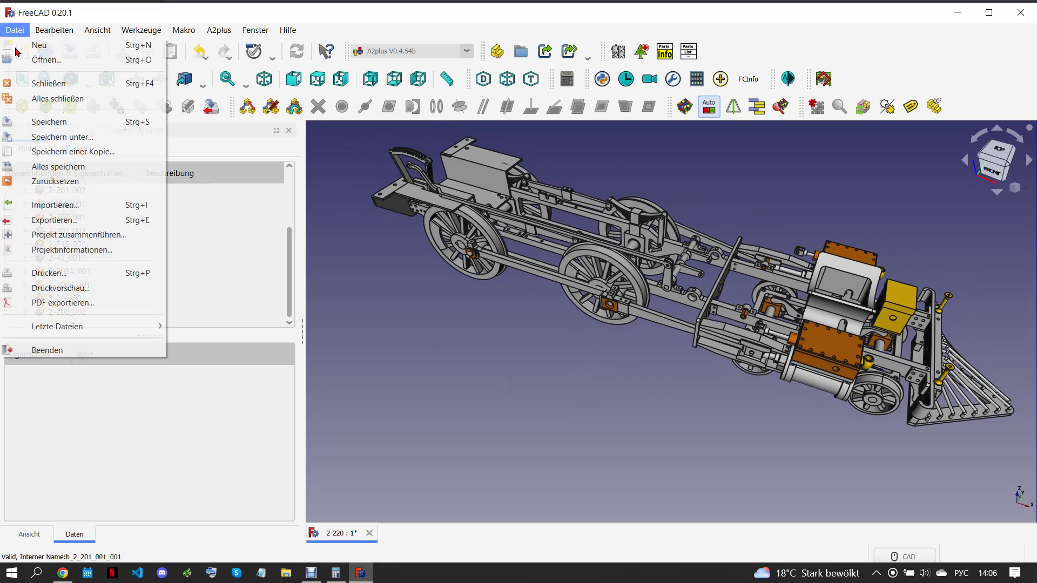
left_click(76, 123)
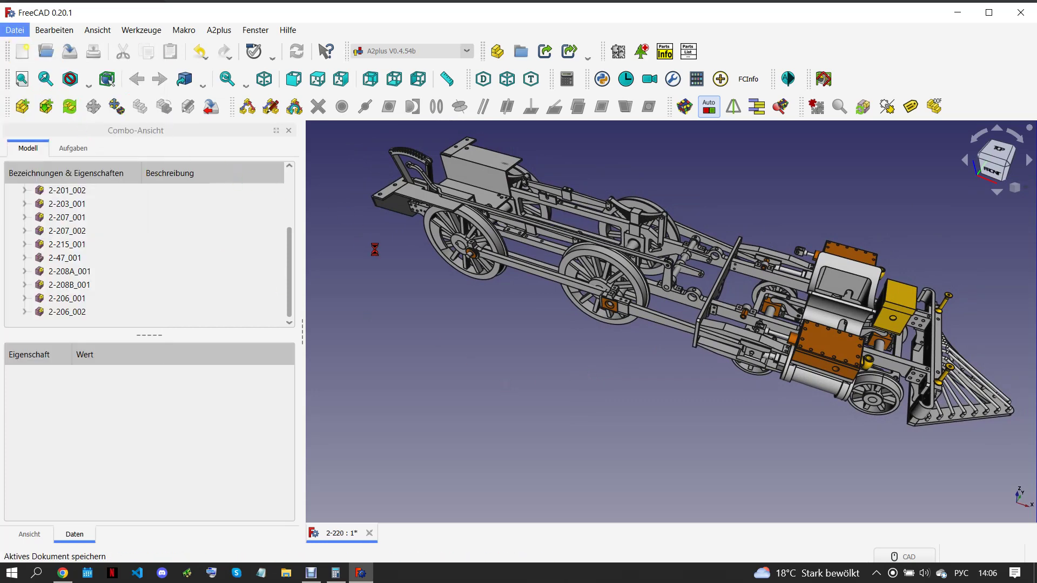